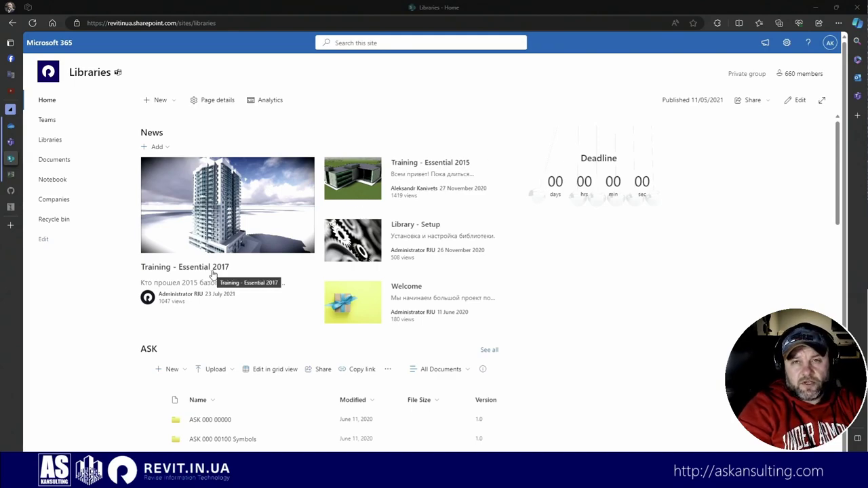
Open and reload the Welcome news post, then read through its group rules and guidelines.
{"action": "scroll", "coordinate": [323, 307], "scroll_direction": "down", "scroll_amount": 5}
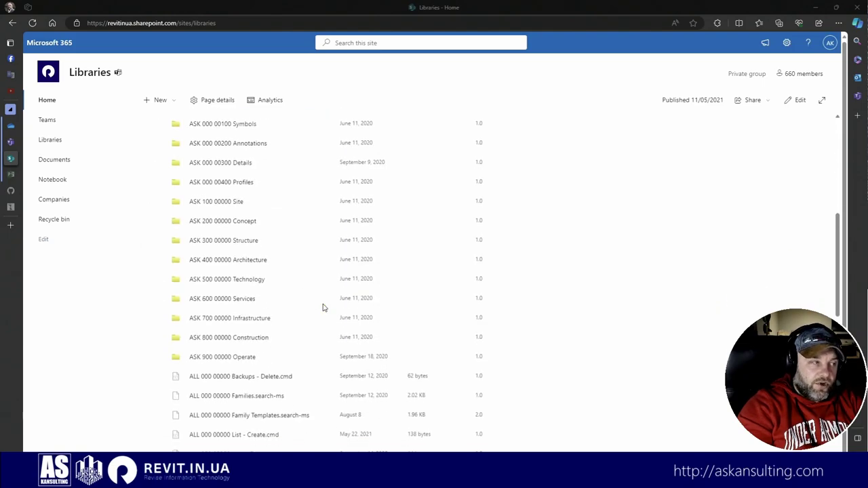
{"action": "scroll", "coordinate": [322, 307], "scroll_direction": "up", "scroll_amount": 5}
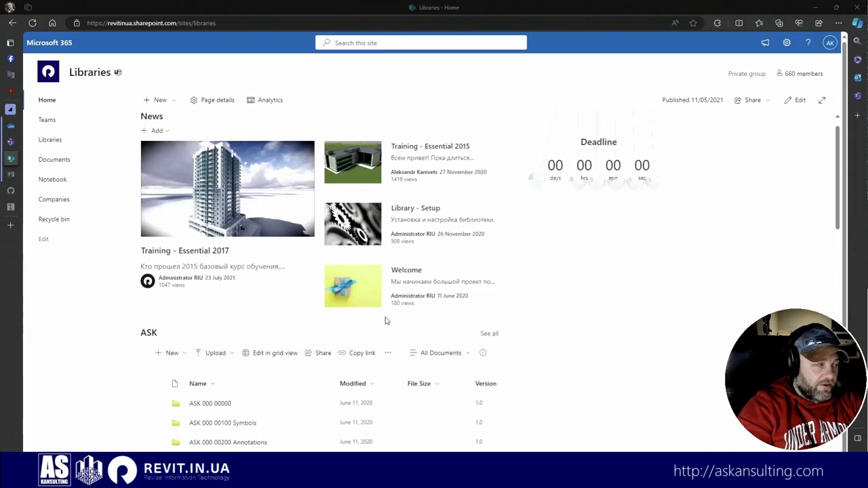
{"action": "scroll", "coordinate": [386, 324], "scroll_direction": "up", "scroll_amount": 1}
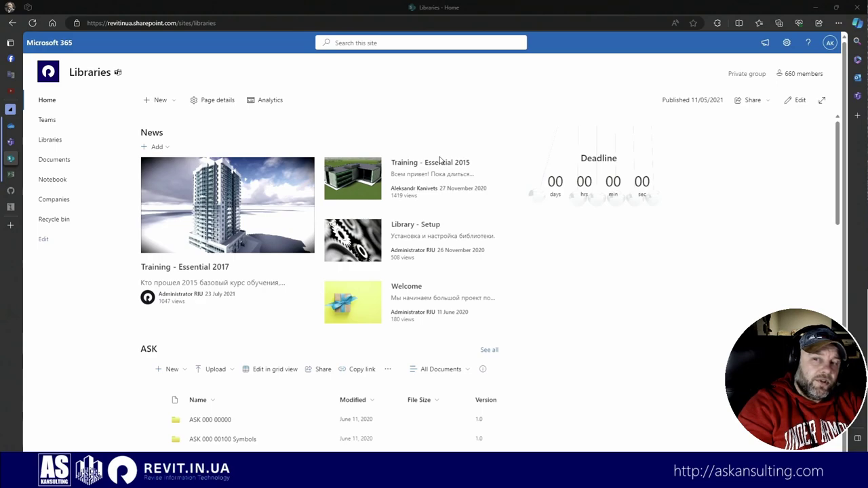
{"action": "left_click", "coordinate": [353, 299]}
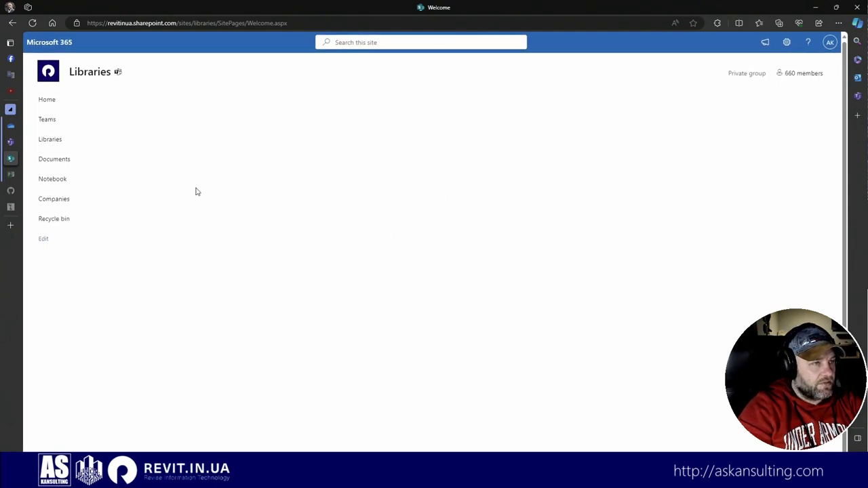
{"action": "left_click", "coordinate": [32, 23]}
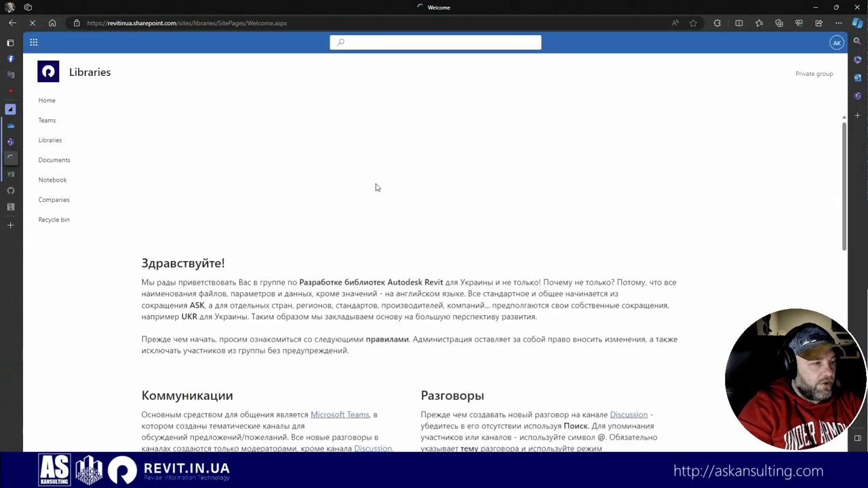
{"action": "scroll", "coordinate": [377, 187], "scroll_direction": "down", "scroll_amount": 10}
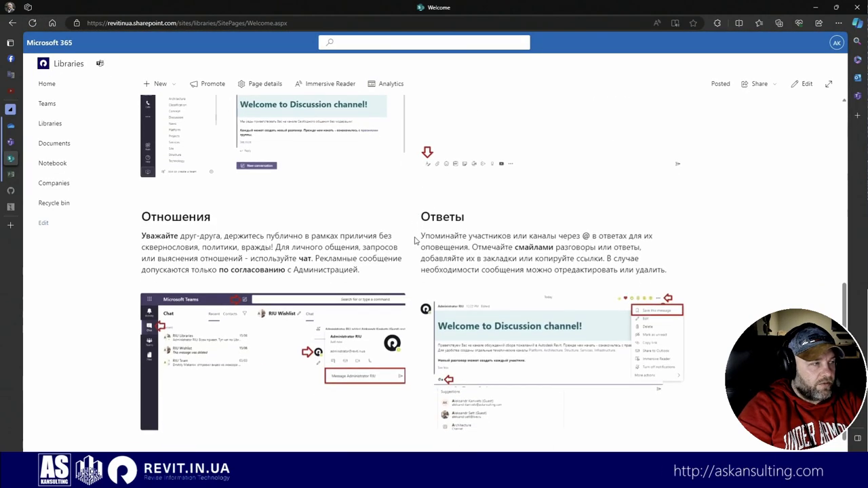
{"action": "scroll", "coordinate": [422, 234], "scroll_direction": "down", "scroll_amount": 1}
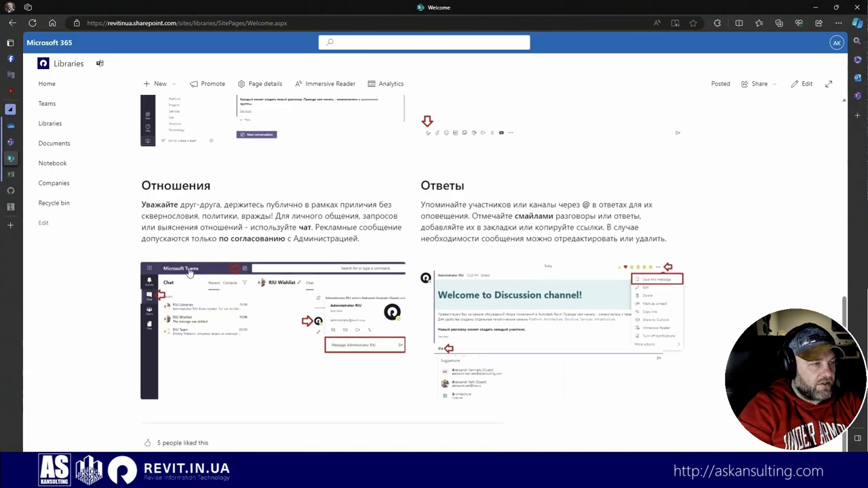
{"action": "scroll", "coordinate": [333, 267], "scroll_direction": "up", "scroll_amount": 3}
{"action": "scroll", "coordinate": [332, 267], "scroll_direction": "up", "scroll_amount": 4}
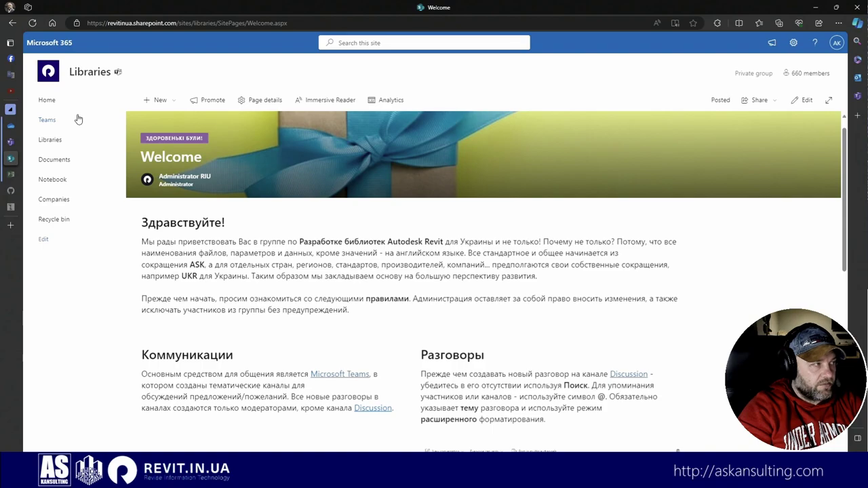
Open the group's Teams space, declining the desktop app and continuing in the web app.
{"action": "left_click", "coordinate": [78, 119]}
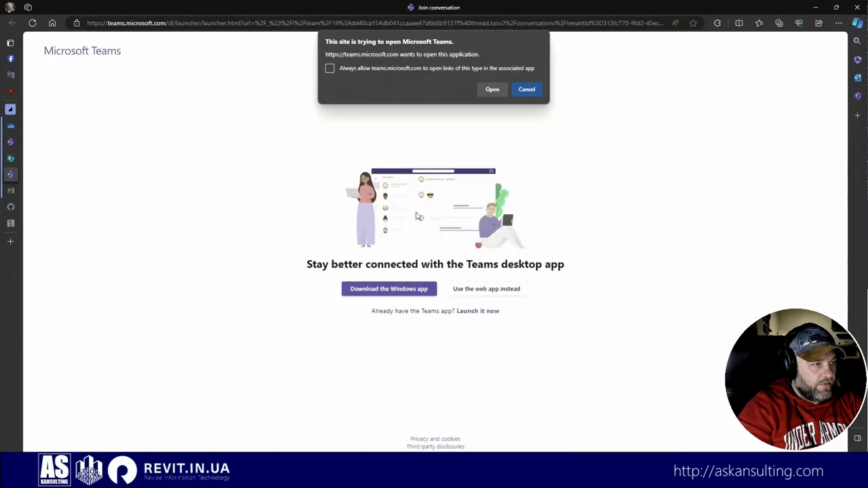
{"action": "left_click", "coordinate": [529, 90]}
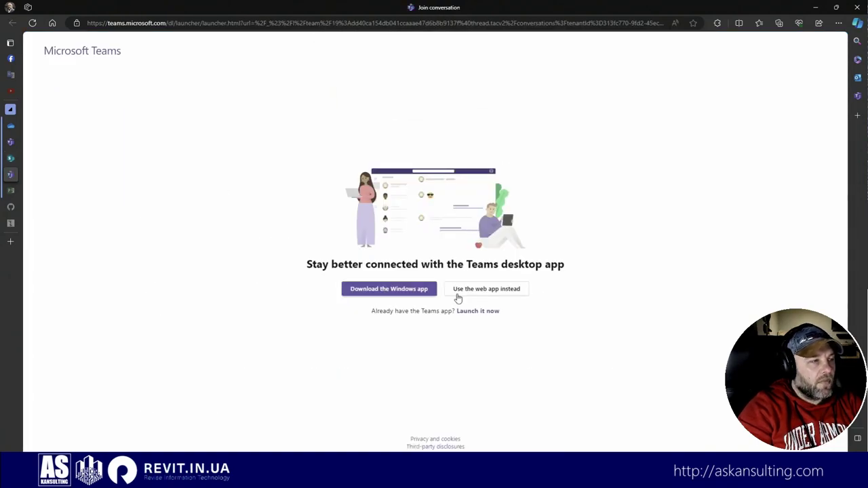
{"action": "left_click", "coordinate": [487, 293]}
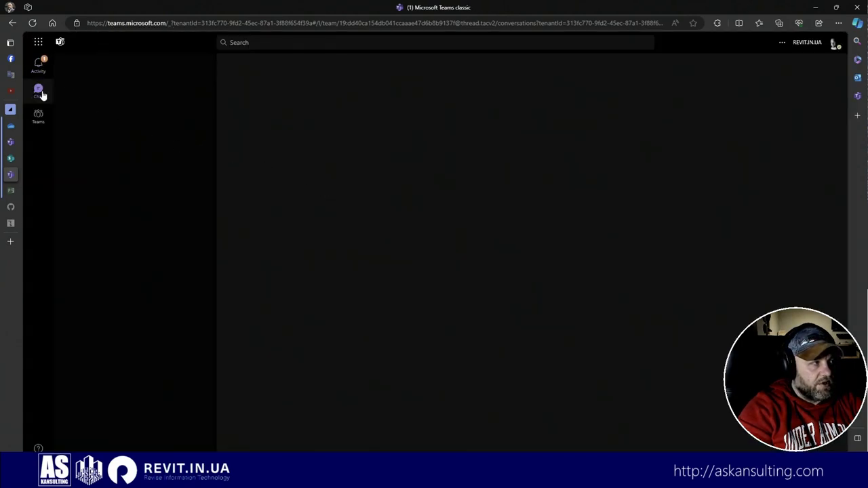
Dismiss the permissions notice and open the Libraries team's Classification channel.
{"action": "left_click", "coordinate": [38, 117]}
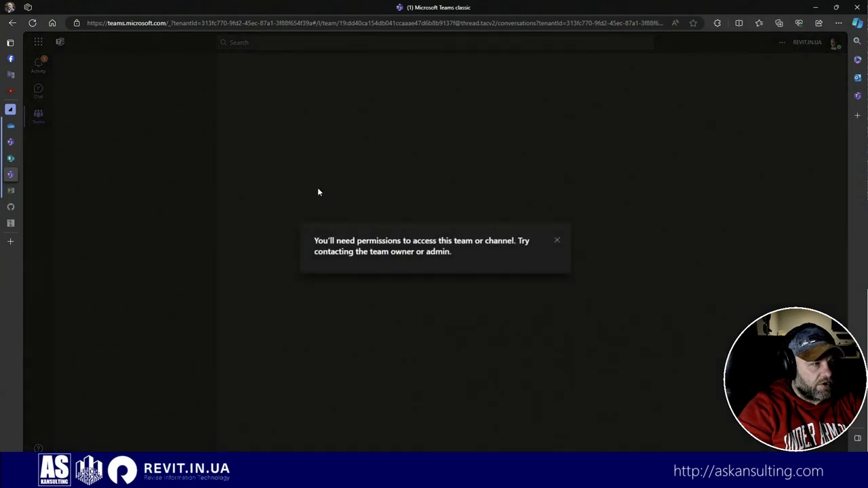
{"action": "left_click", "coordinate": [558, 243]}
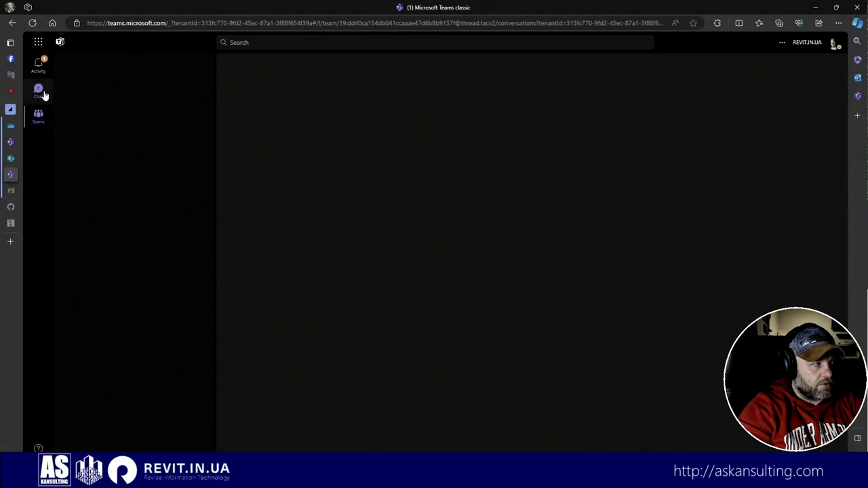
{"action": "left_click", "coordinate": [39, 88]}
{"action": "left_click", "coordinate": [38, 64]}
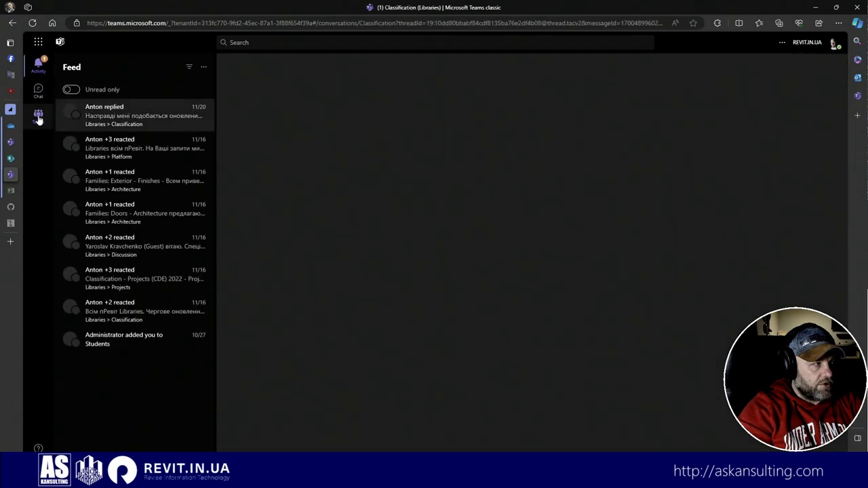
{"action": "left_click", "coordinate": [39, 115]}
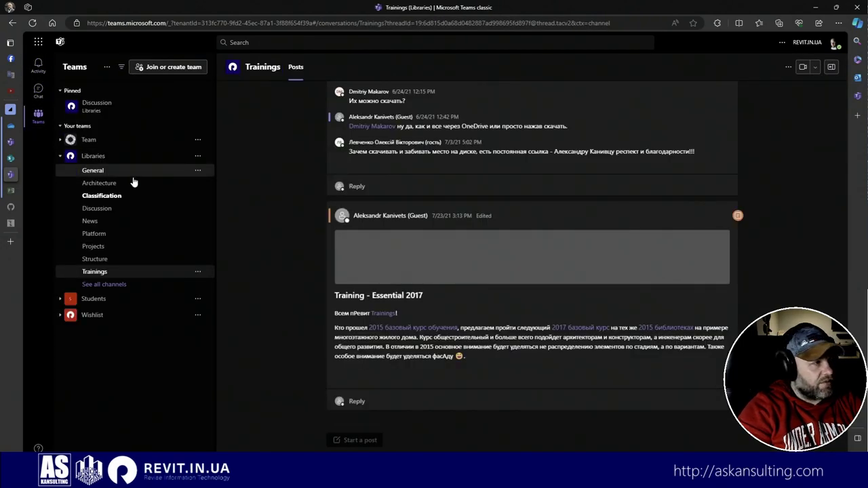
{"action": "left_click", "coordinate": [100, 196]}
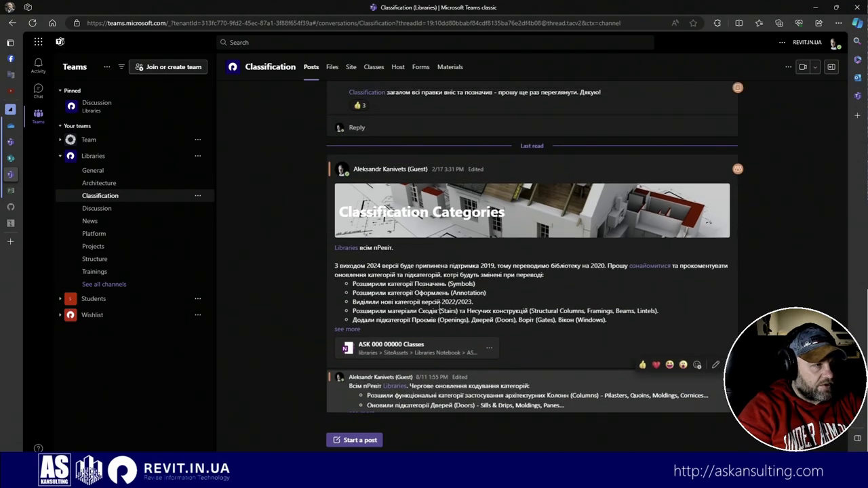
Expand and thumbs-up the long reply, view the Trainings channel, then return to SharePoint.
{"action": "left_click", "coordinate": [362, 381]}
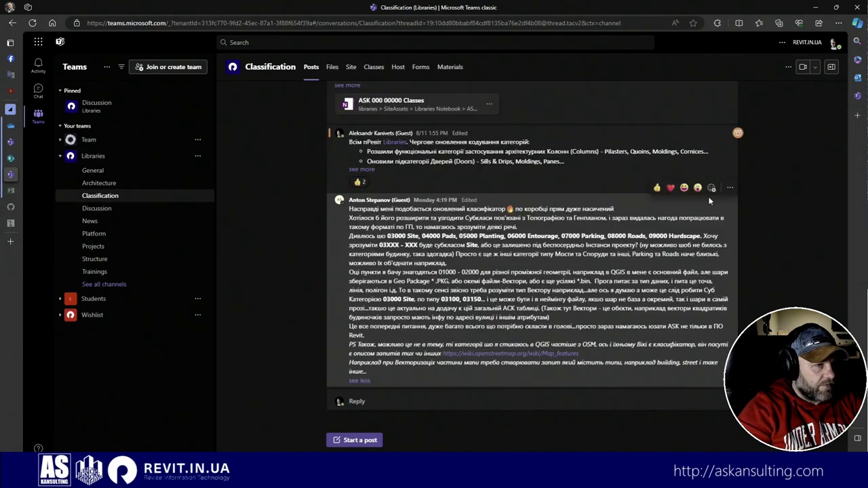
{"action": "left_click", "coordinate": [656, 187]}
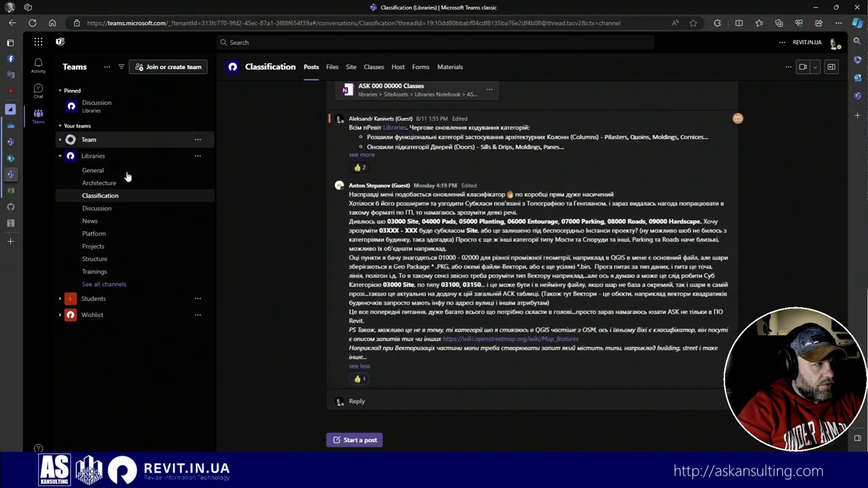
{"action": "left_click", "coordinate": [104, 284]}
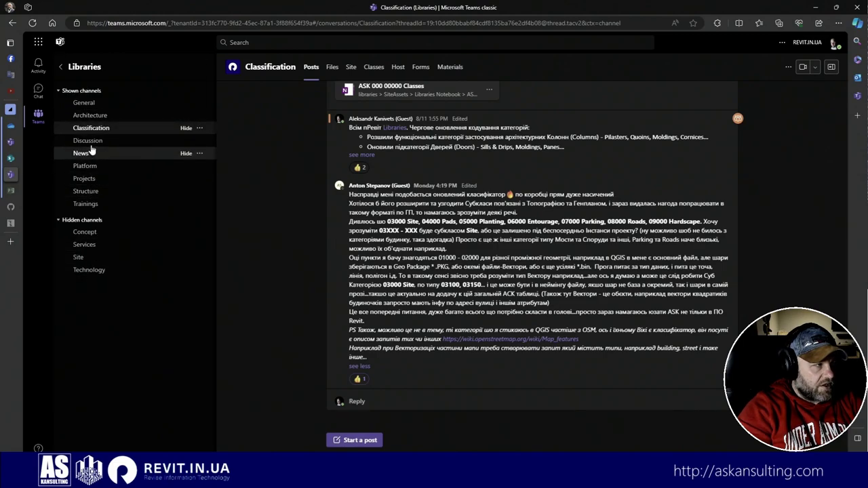
{"action": "left_click", "coordinate": [86, 204]}
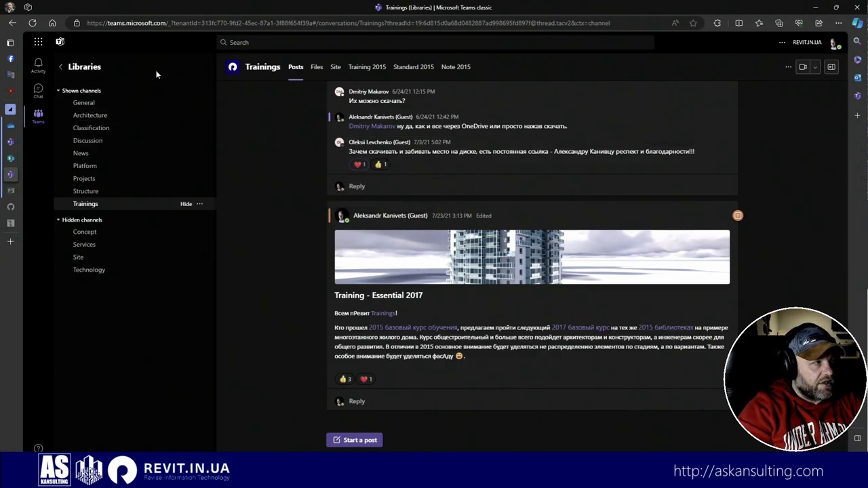
{"action": "left_click", "coordinate": [12, 160]}
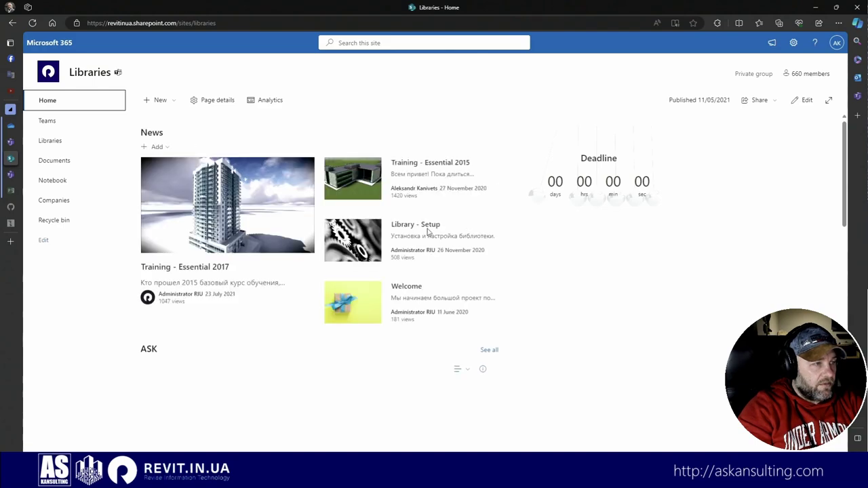
Read through the Library - Setup news post, then go to the Libraries document library.
{"action": "left_click", "coordinate": [347, 240]}
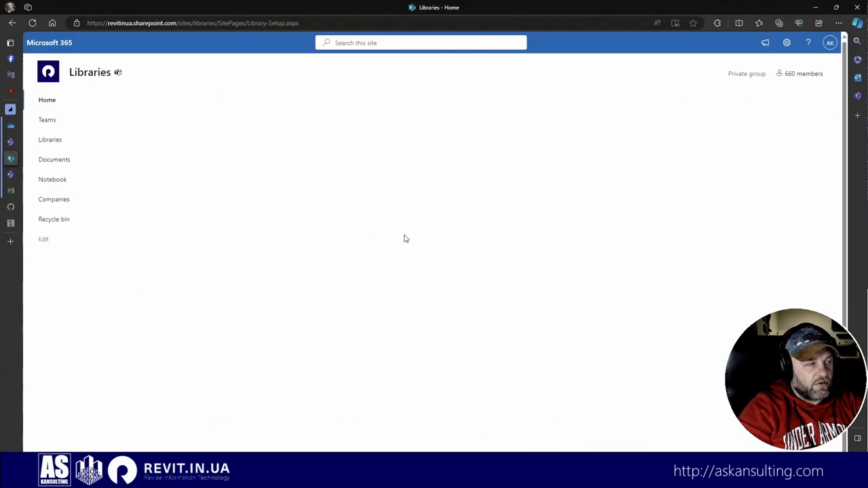
{"action": "scroll", "coordinate": [523, 268], "scroll_direction": "down", "scroll_amount": 2}
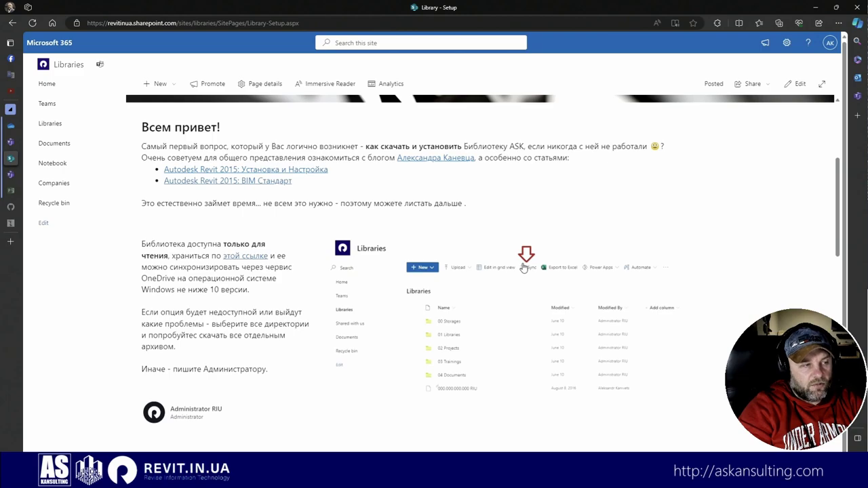
{"action": "scroll", "coordinate": [523, 287], "scroll_direction": "down", "scroll_amount": 6}
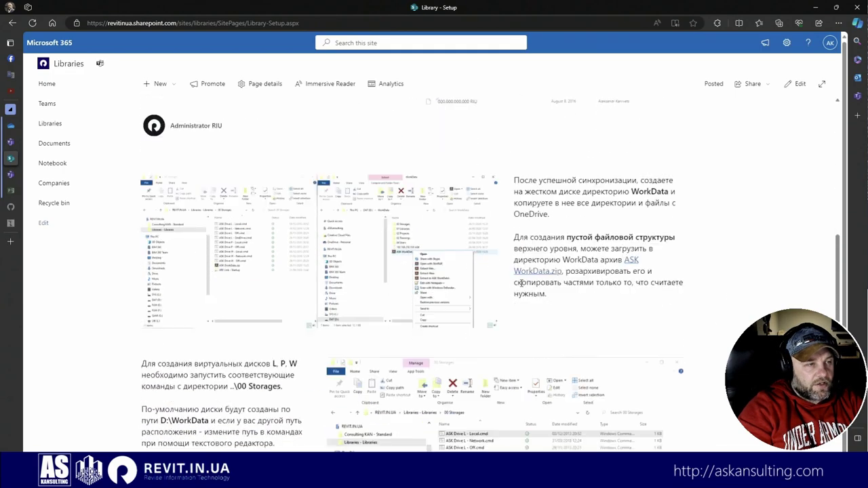
{"action": "scroll", "coordinate": [523, 287], "scroll_direction": "down", "scroll_amount": 3}
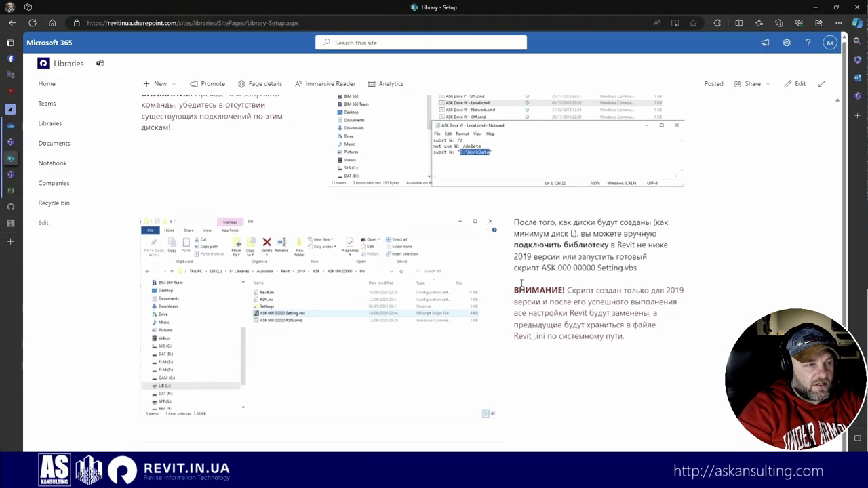
{"action": "scroll", "coordinate": [521, 284], "scroll_direction": "up", "scroll_amount": 8}
{"action": "scroll", "coordinate": [521, 284], "scroll_direction": "up", "scroll_amount": 4}
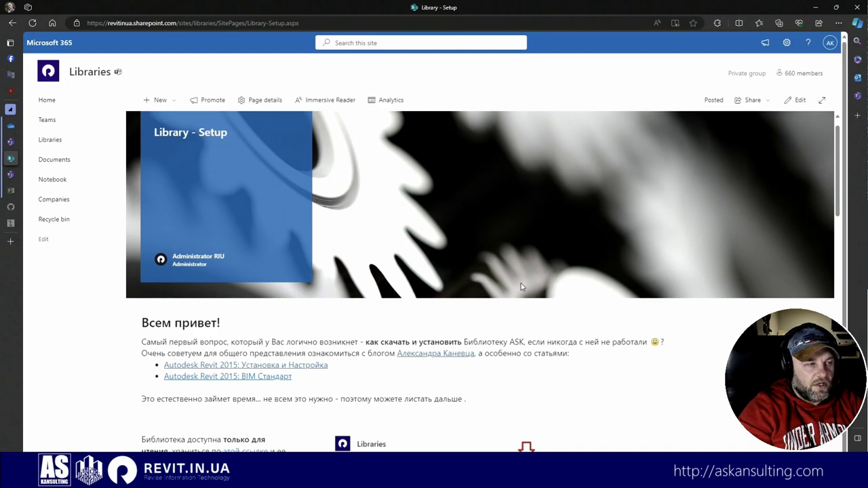
{"action": "key", "text": "alt+Left"}
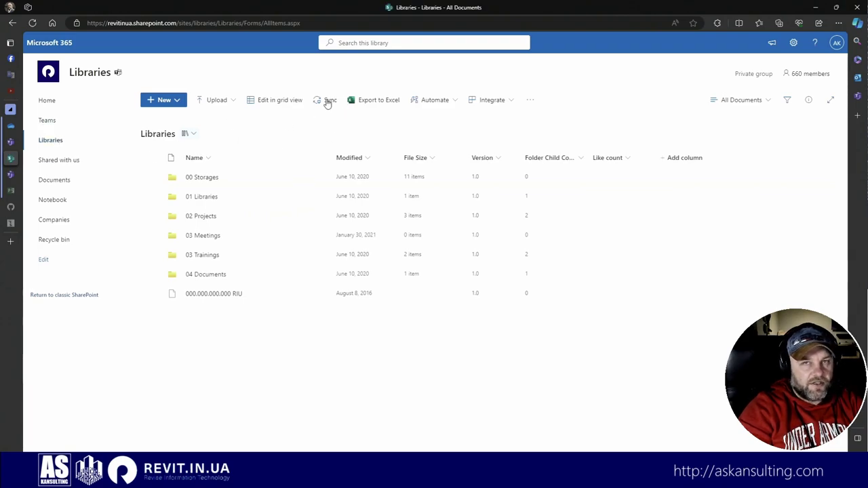
Show the synced REVIT.IN.UA location in File Explorer and check OneDrive's sync status.
{"action": "key", "text": "alt+Tab"}
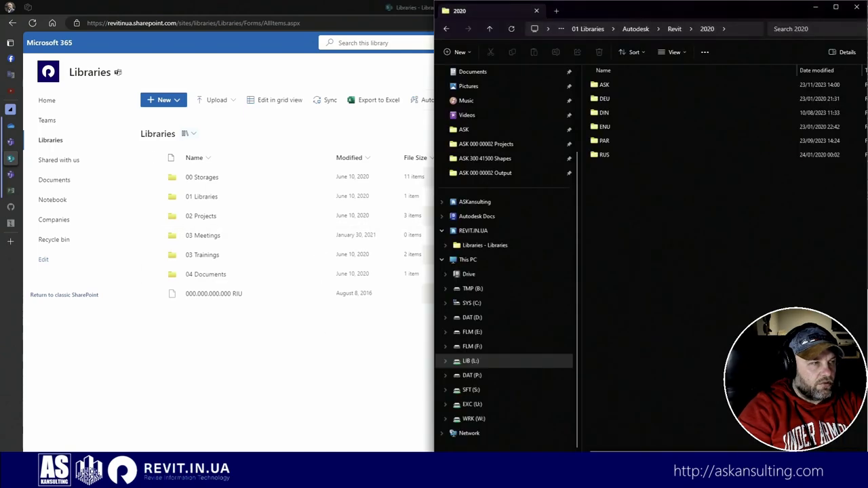
{"action": "left_click", "coordinate": [468, 231]}
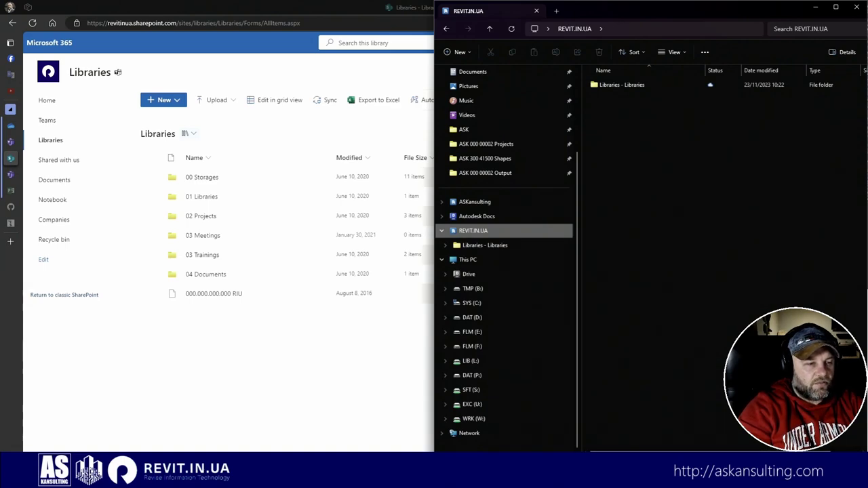
{"action": "left_click", "coordinate": [739, 479]}
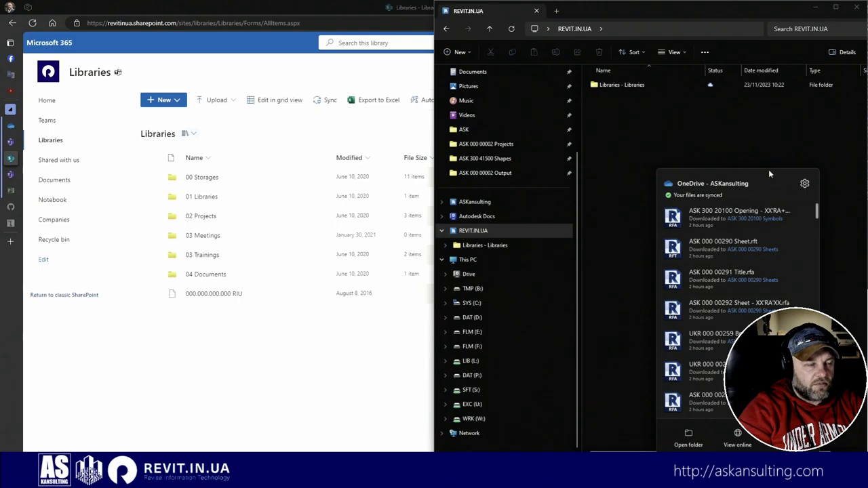
Open OneDrive Settings and review the synced libraries on its Account page.
{"action": "left_click", "coordinate": [805, 185]}
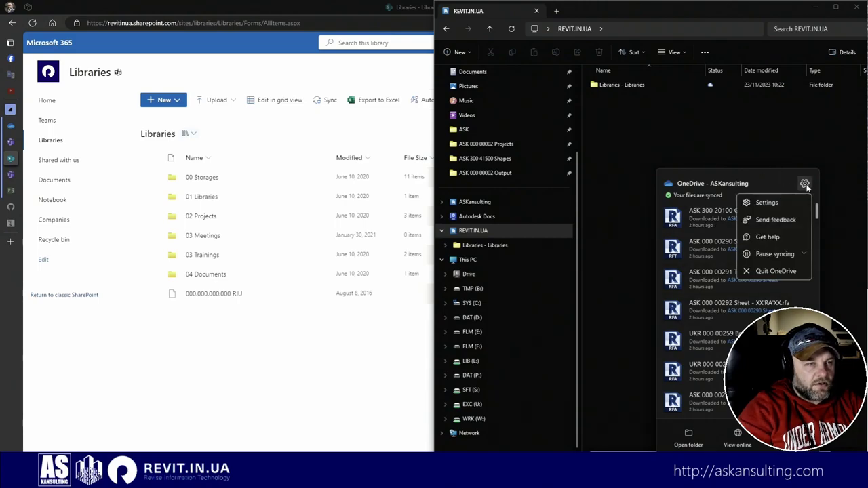
{"action": "left_click", "coordinate": [766, 202]}
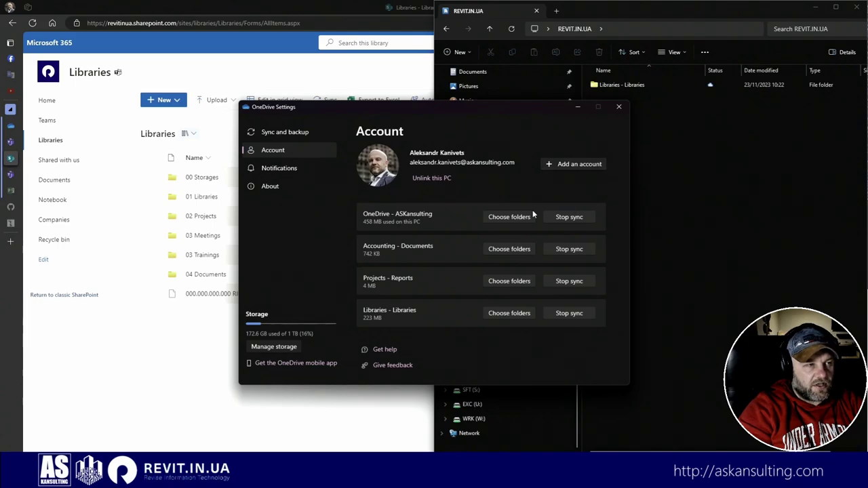
Close OneDrive Settings and open the local D:\WorkData\00 Storages folder.
{"action": "left_click", "coordinate": [618, 107]}
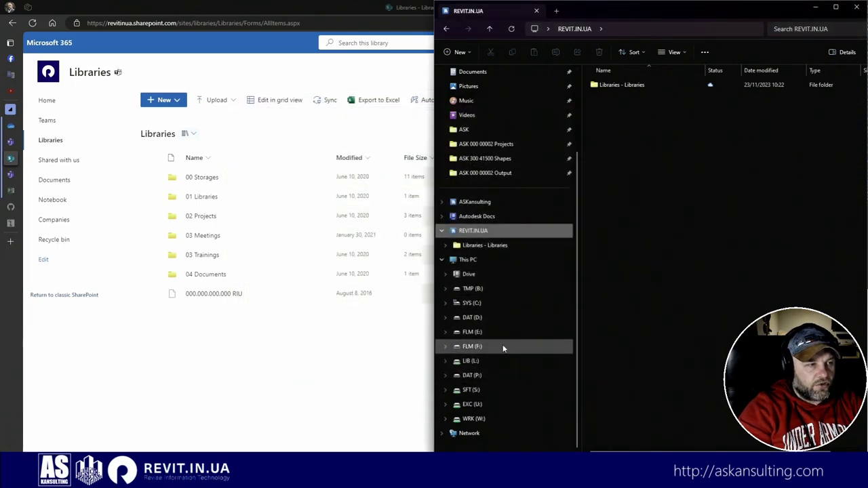
{"action": "left_click", "coordinate": [483, 318]}
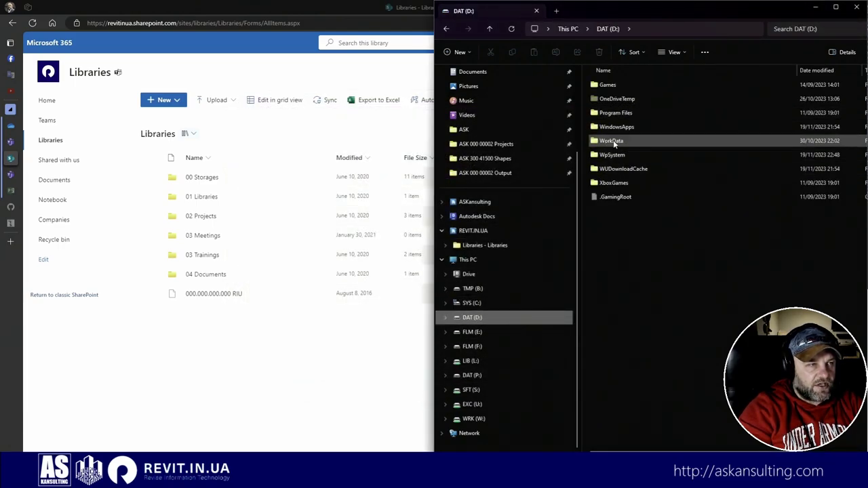
{"action": "double_click", "coordinate": [612, 140]}
{"action": "double_click", "coordinate": [620, 86]}
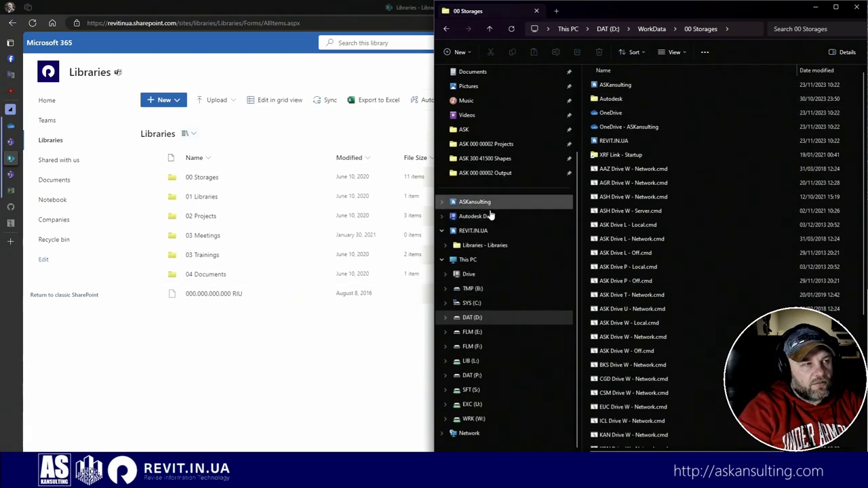
Open the synced REVIT.IN.UA > Libraries - Libraries > 00 Storages folder, then go back.
{"action": "left_click", "coordinate": [476, 232]}
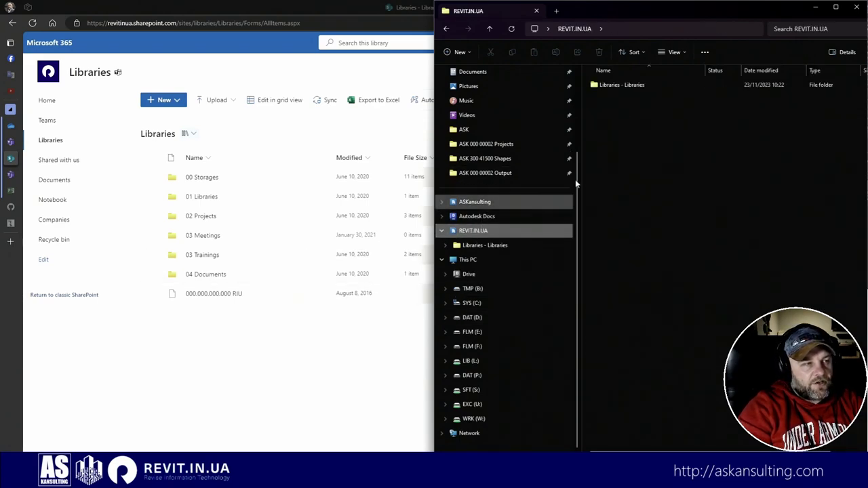
{"action": "left_click", "coordinate": [618, 89]}
{"action": "double_click", "coordinate": [618, 88]}
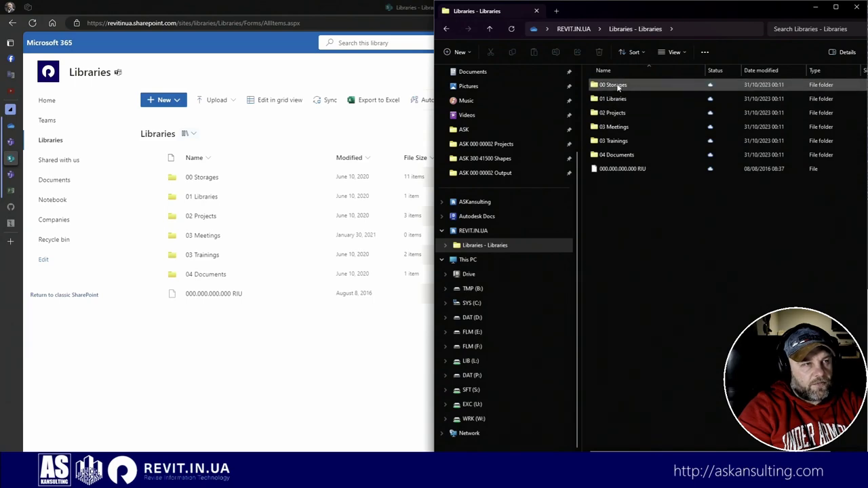
{"action": "left_click", "coordinate": [617, 87]}
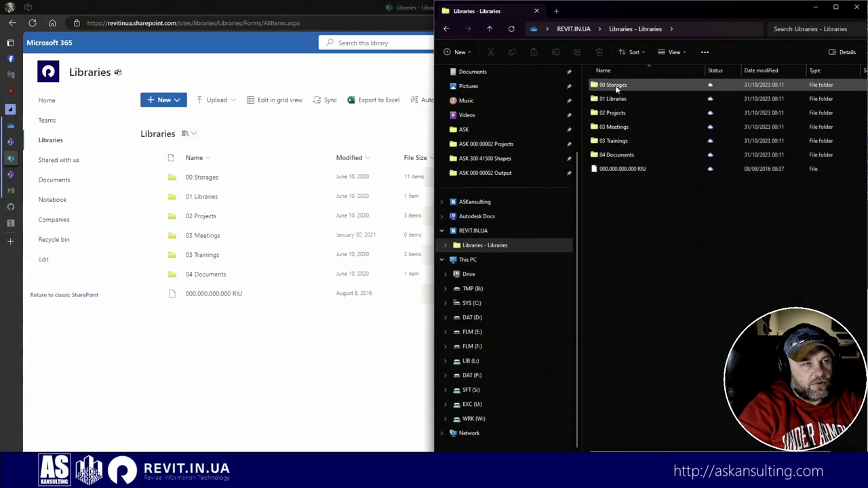
{"action": "double_click", "coordinate": [617, 87]}
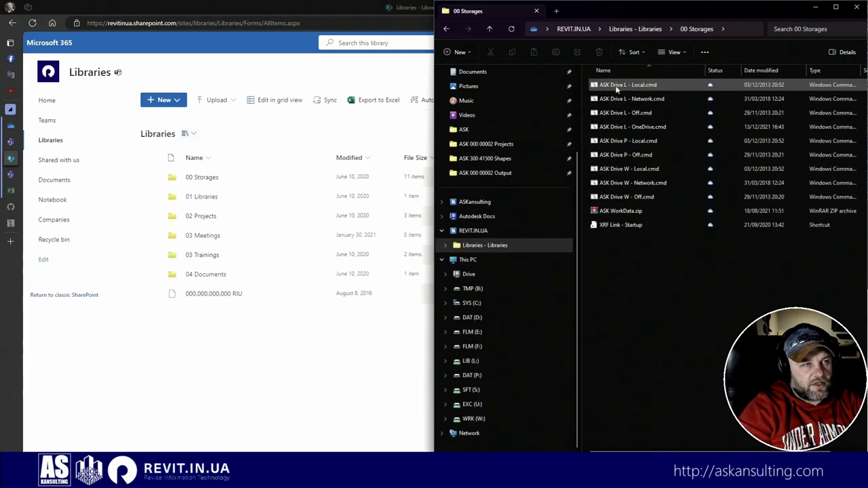
{"action": "left_click", "coordinate": [447, 29]}
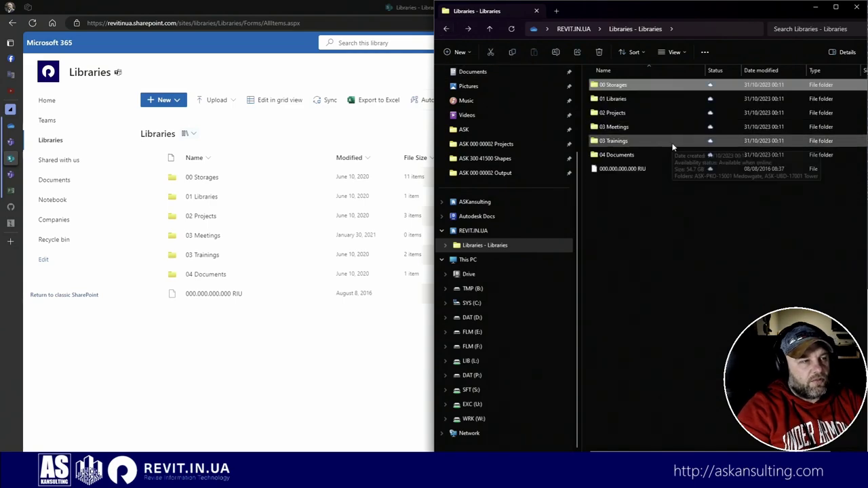
Reopen the local D:\WorkData\00 Storages folder, then return to the SharePoint Libraries home page.
{"action": "left_click", "coordinate": [480, 317]}
{"action": "double_click", "coordinate": [614, 142]}
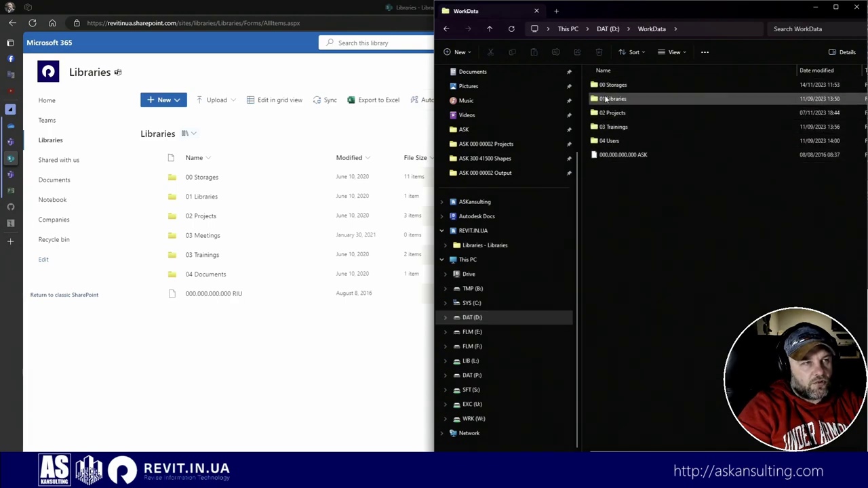
{"action": "left_click", "coordinate": [608, 28]}
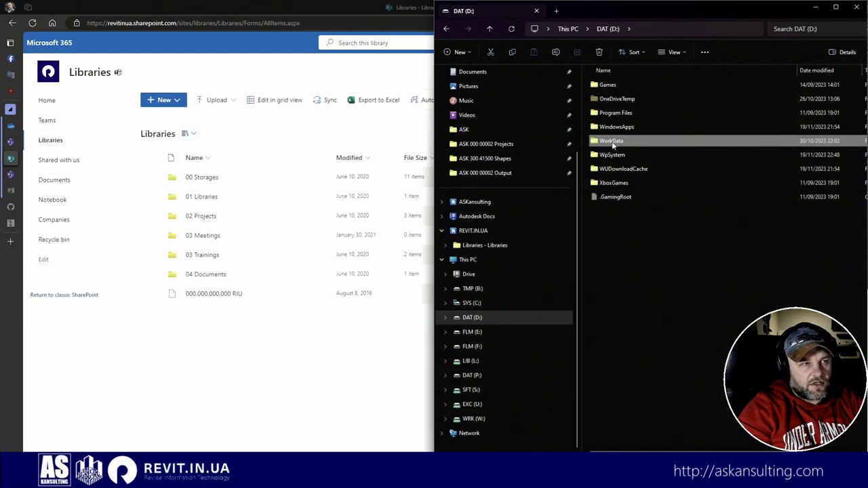
{"action": "double_click", "coordinate": [612, 141]}
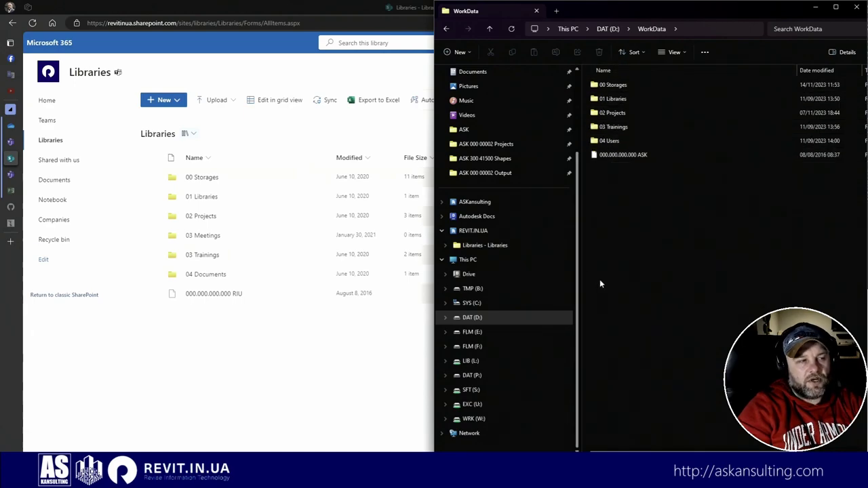
{"action": "double_click", "coordinate": [614, 86]}
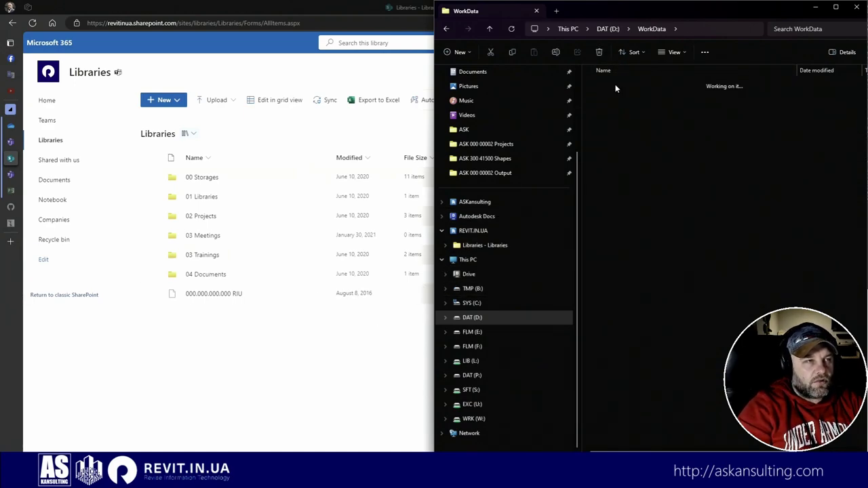
{"action": "left_click", "coordinate": [361, 348]}
{"action": "left_click", "coordinate": [46, 101]}
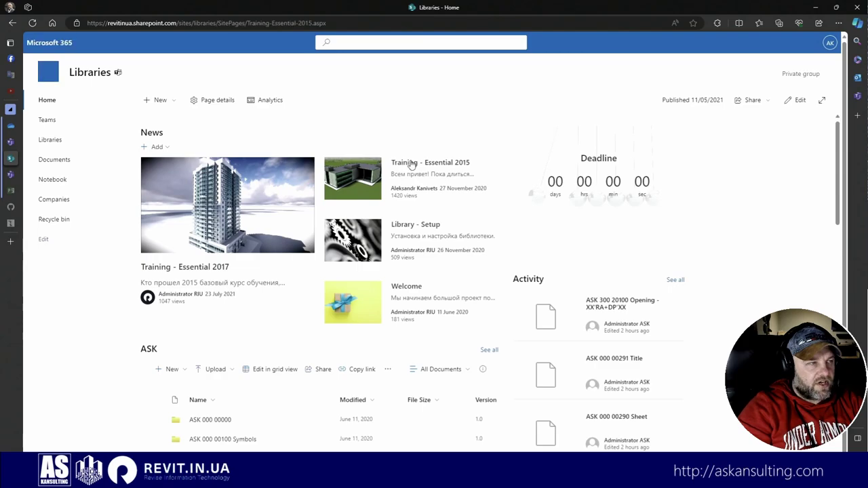
Open the Training - Essential 2015 news post and scroll to its main 2015 lessons.
{"action": "left_click", "coordinate": [411, 166]}
{"action": "scroll", "coordinate": [459, 310], "scroll_direction": "down", "scroll_amount": 6}
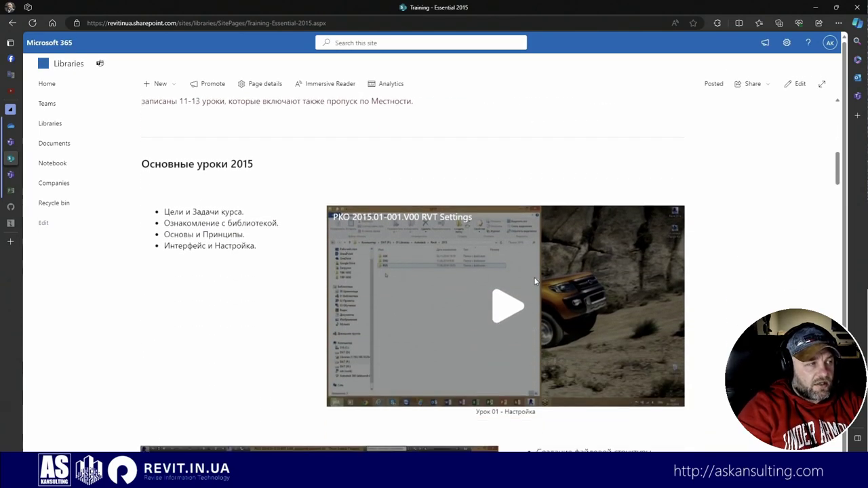
{"action": "scroll", "coordinate": [474, 304], "scroll_direction": "down", "scroll_amount": 2}
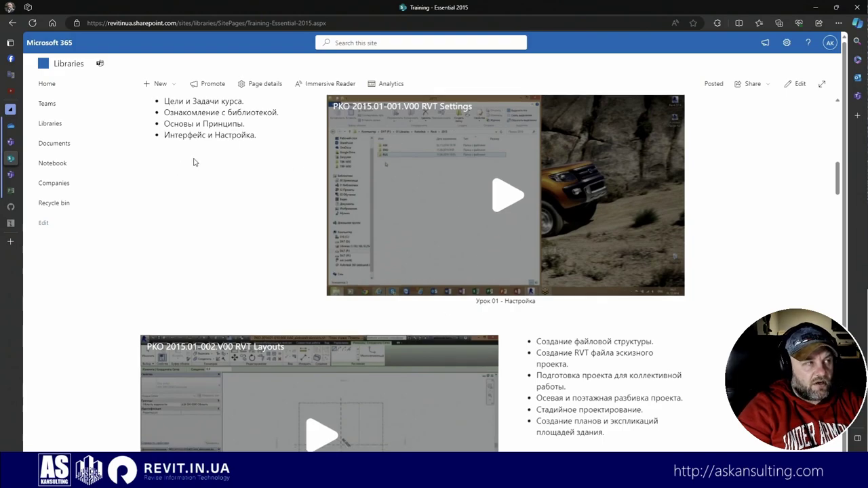
{"action": "scroll", "coordinate": [197, 166], "scroll_direction": "up", "scroll_amount": 2}
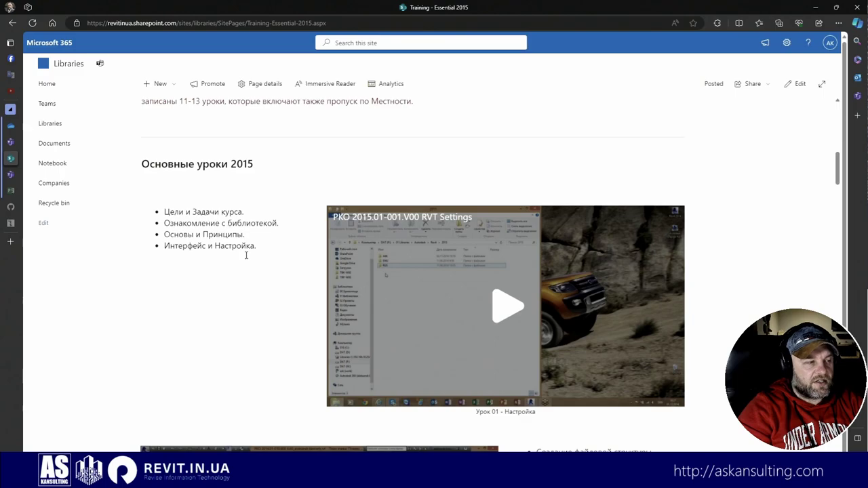
{"action": "key", "text": "alt+Tab"}
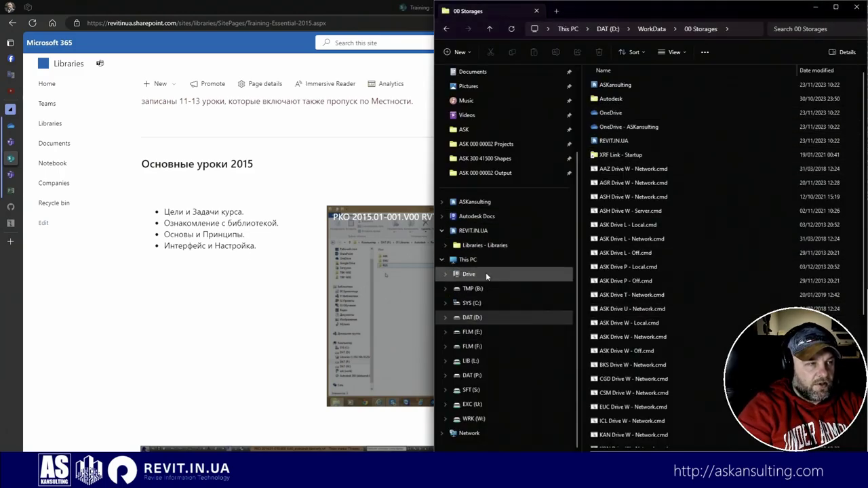
Expand ASKansulting > REVIT.IN.UA > Libraries - Libraries > 01 Libraries in the navigation pane.
{"action": "left_click", "coordinate": [443, 234]}
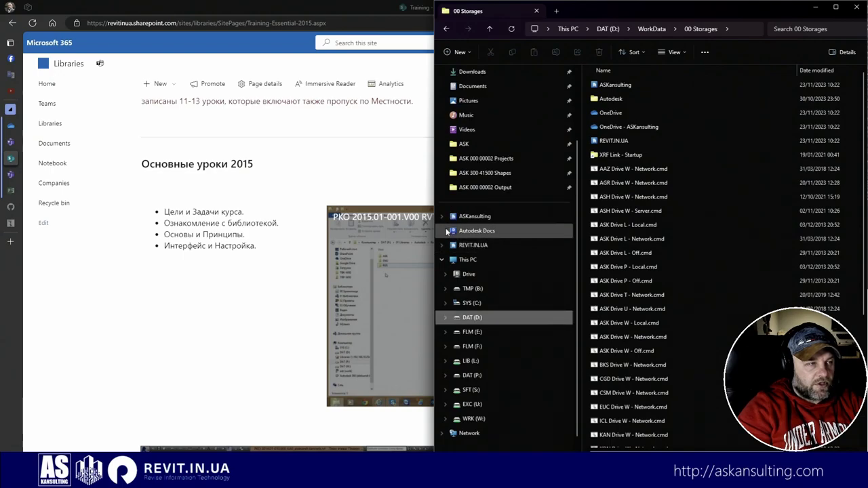
{"action": "left_click", "coordinate": [443, 235]}
{"action": "left_click", "coordinate": [450, 246]}
{"action": "left_click", "coordinate": [450, 245]}
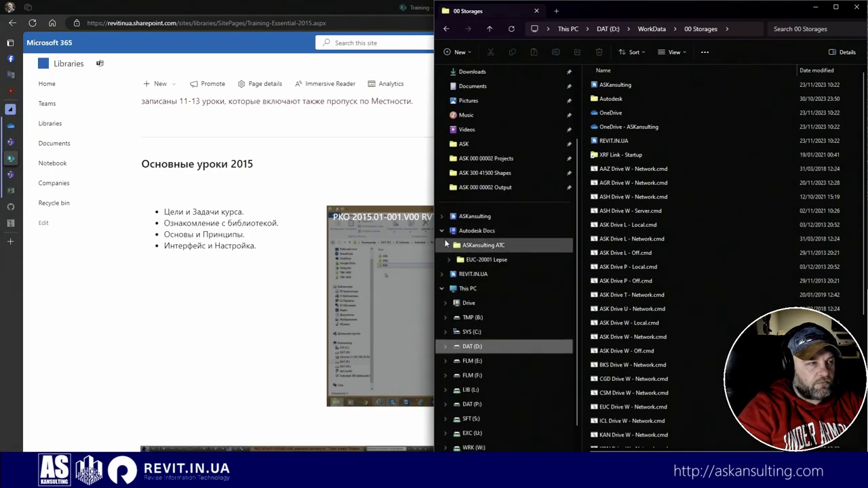
{"action": "left_click", "coordinate": [443, 232]}
{"action": "left_click", "coordinate": [442, 217]}
{"action": "left_click", "coordinate": [442, 245]}
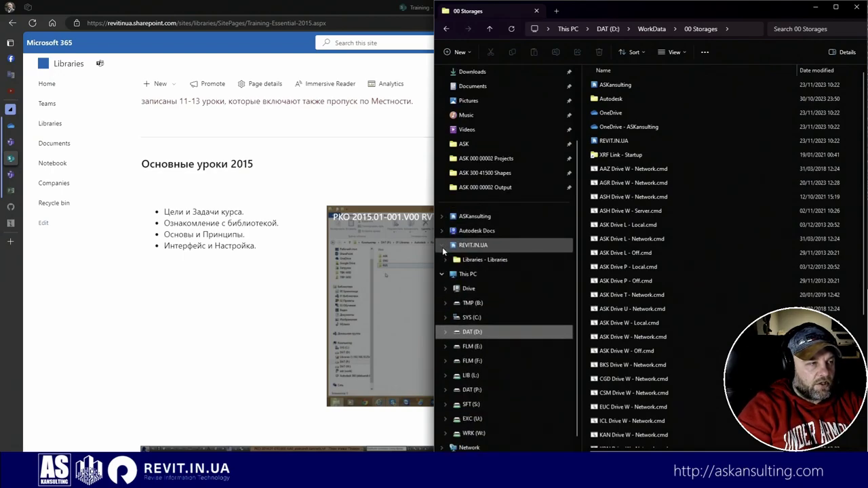
{"action": "left_click", "coordinate": [446, 259]}
{"action": "left_click", "coordinate": [449, 290]}
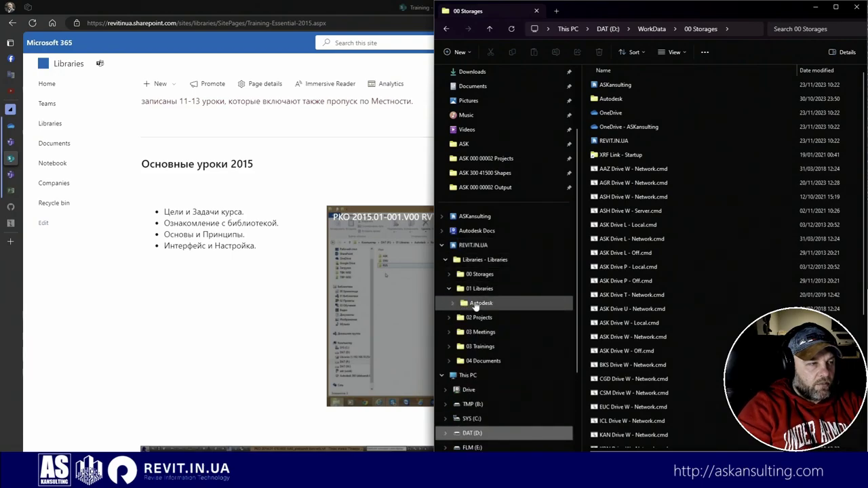
Open the synced Autodesk > Revit > 2015 > ASK folder and browse its contents.
{"action": "left_click", "coordinate": [478, 303]}
{"action": "double_click", "coordinate": [612, 88]}
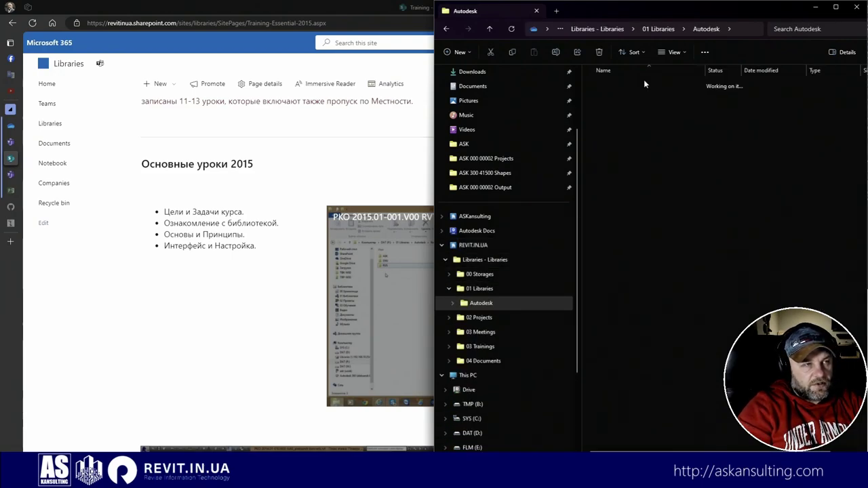
{"action": "double_click", "coordinate": [604, 84]}
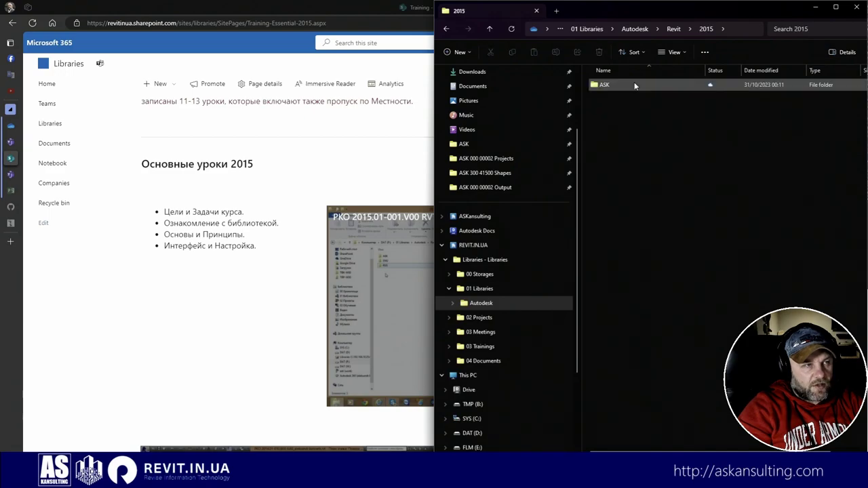
{"action": "double_click", "coordinate": [613, 84]}
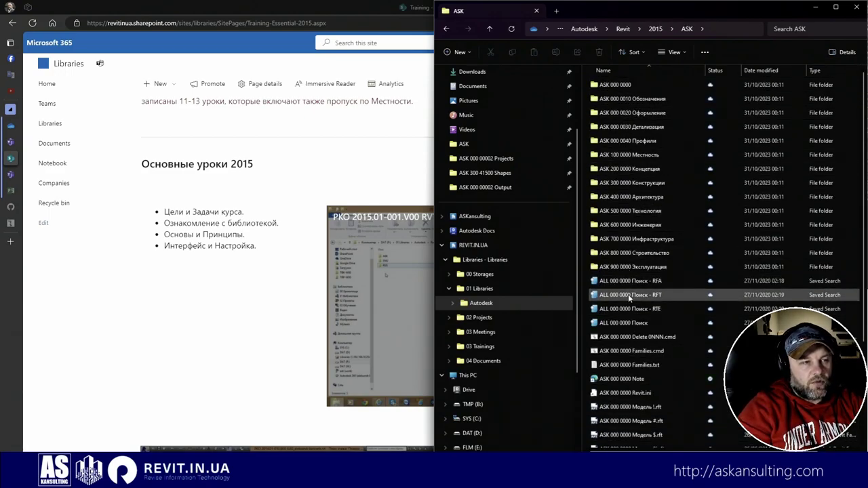
{"action": "scroll", "coordinate": [677, 328], "scroll_direction": "down", "scroll_amount": 3}
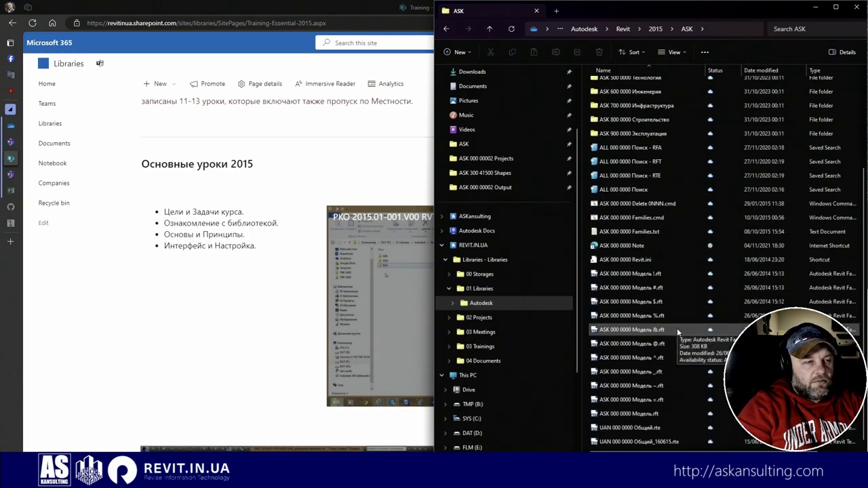
{"action": "scroll", "coordinate": [677, 328], "scroll_direction": "up", "scroll_amount": 3}
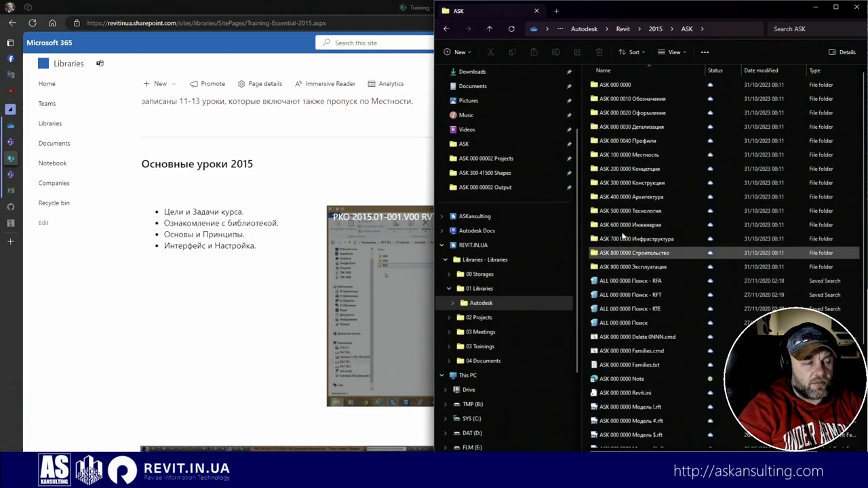
Select all seven items in Libraries - Libraries, view their options, then clear the selection.
{"action": "left_click", "coordinate": [491, 259]}
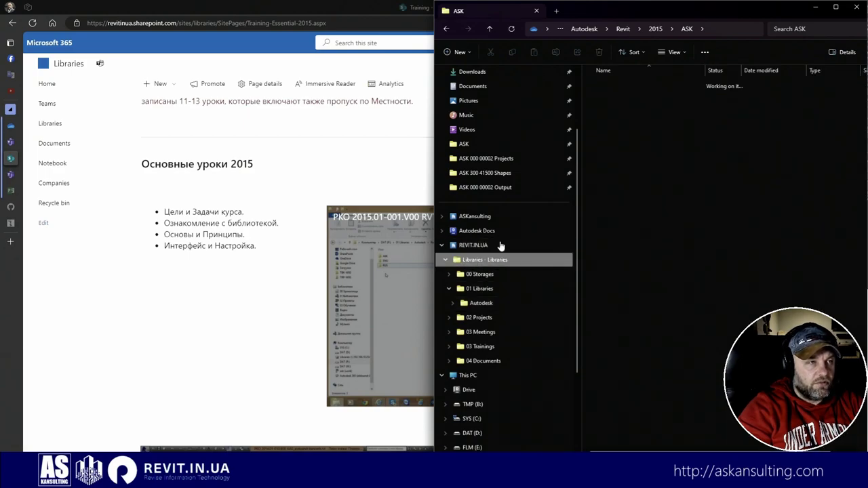
{"action": "left_click_drag", "start_coordinate": [649, 242], "coordinate": [616, 87]}
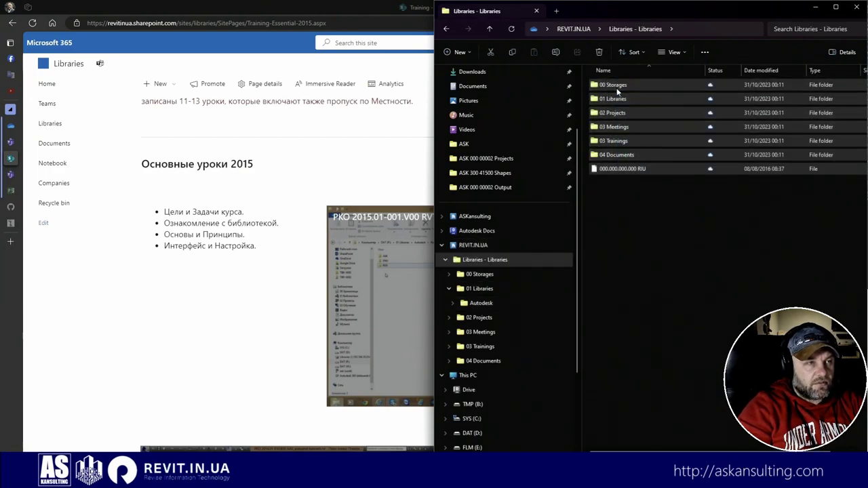
{"action": "right_click", "coordinate": [617, 95]}
{"action": "left_click", "coordinate": [610, 271]}
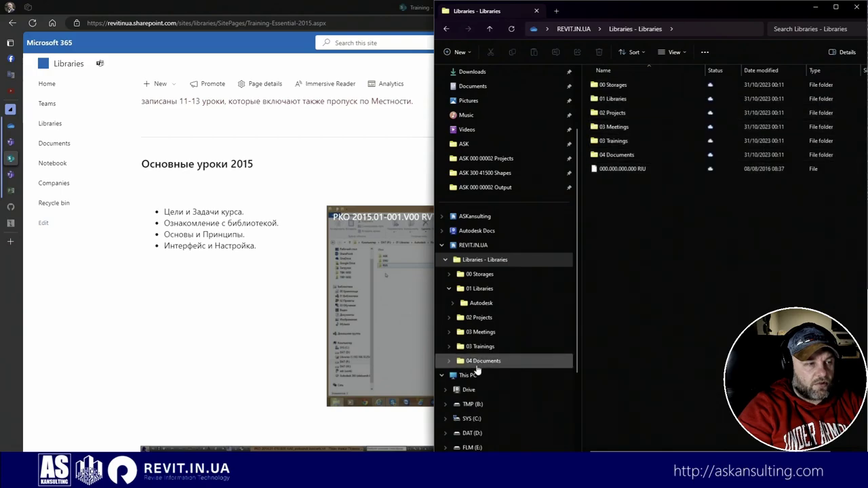
{"action": "scroll", "coordinate": [489, 384], "scroll_direction": "down", "scroll_amount": 2}
Check drive C:, then open the local D:\WorkData\00 Storages folder.
{"action": "left_click", "coordinate": [472, 334]}
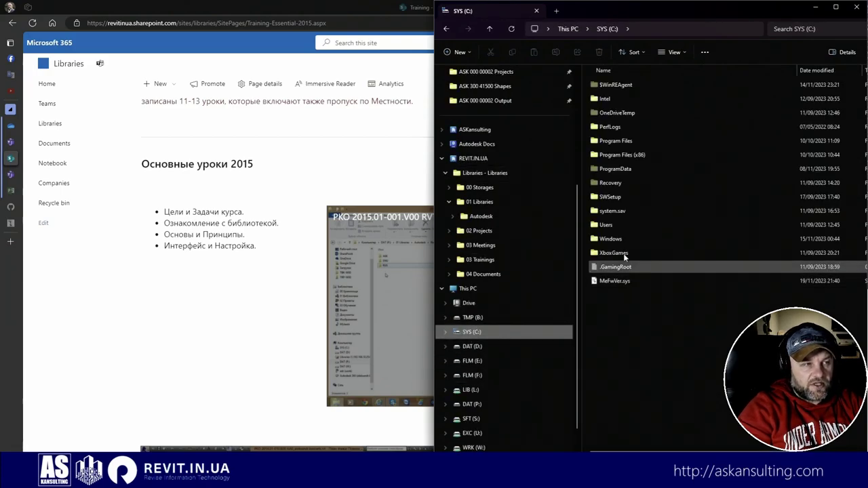
{"action": "left_click", "coordinate": [473, 347]}
{"action": "double_click", "coordinate": [612, 139]}
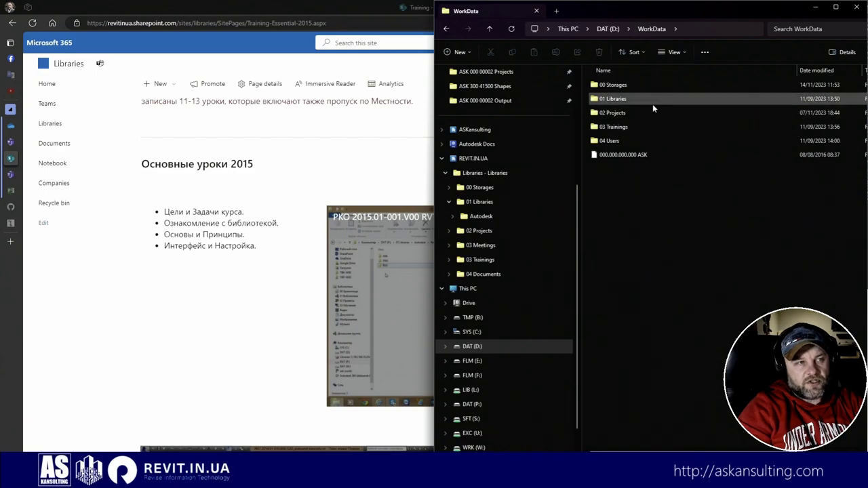
{"action": "double_click", "coordinate": [614, 86]}
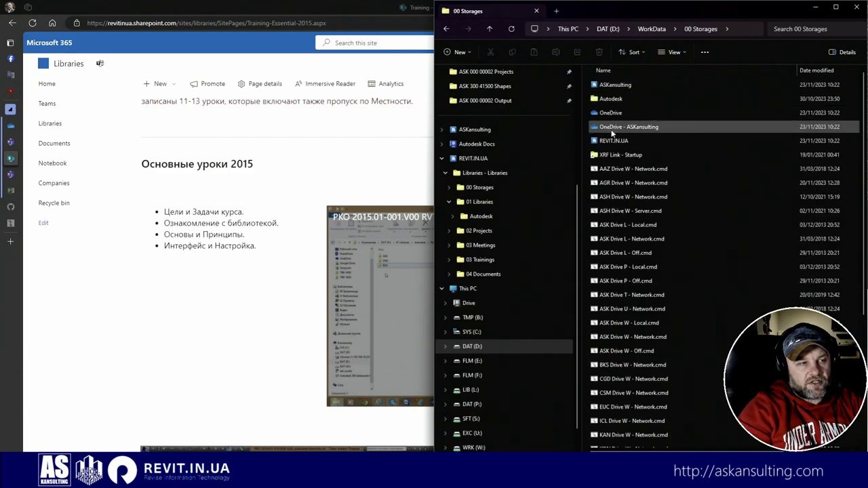
{"action": "scroll", "coordinate": [506, 326], "scroll_direction": "down", "scroll_amount": 1}
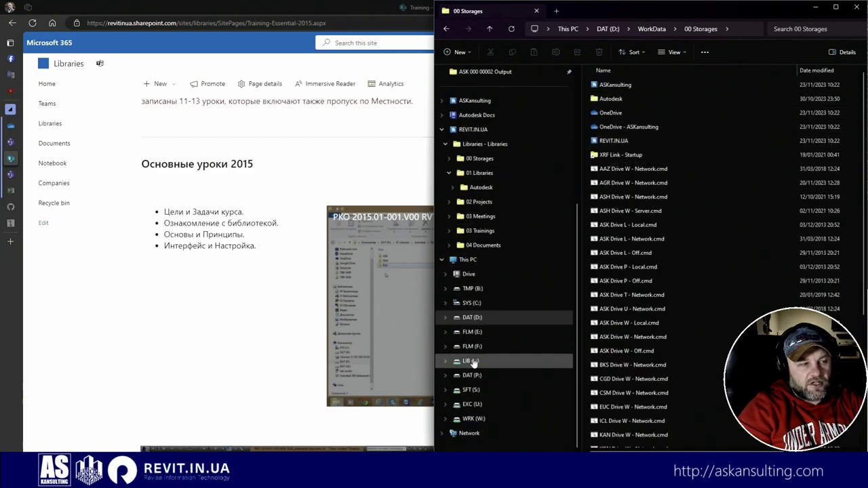
Open 00 Storages on DAT (P:) and select the ASK Drive P, L and W .cmd scripts.
{"action": "left_click", "coordinate": [472, 361]}
{"action": "left_click", "coordinate": [473, 376]}
{"action": "left_click", "coordinate": [476, 418]}
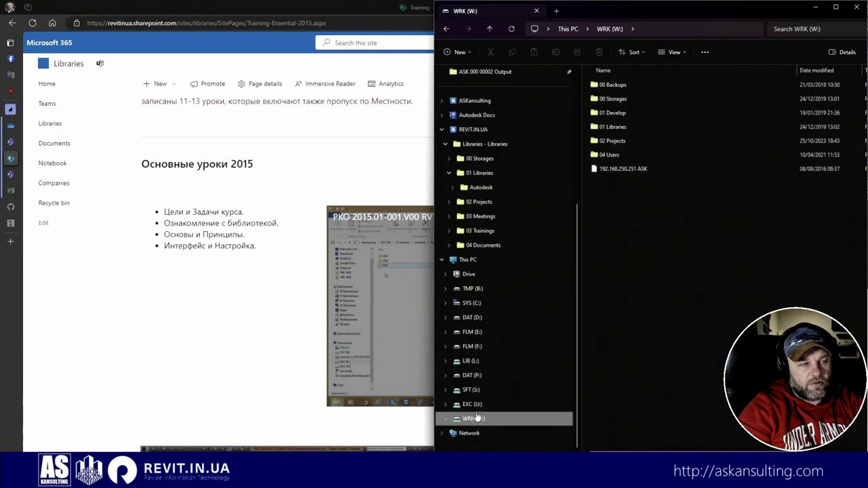
{"action": "left_click", "coordinate": [497, 361]}
{"action": "left_click", "coordinate": [498, 376]}
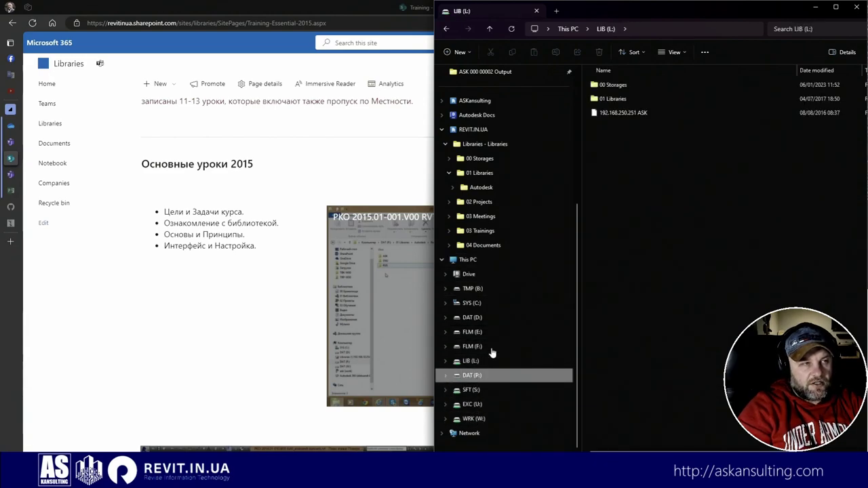
{"action": "double_click", "coordinate": [630, 85]}
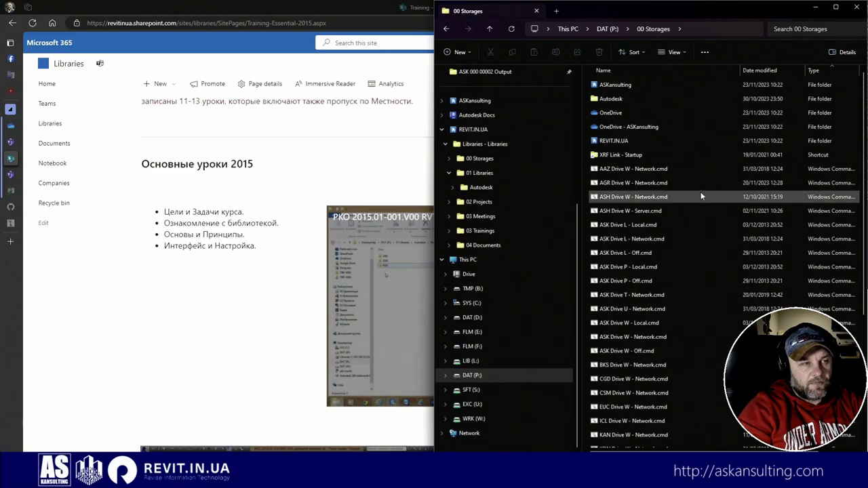
{"action": "left_click", "coordinate": [612, 270]}
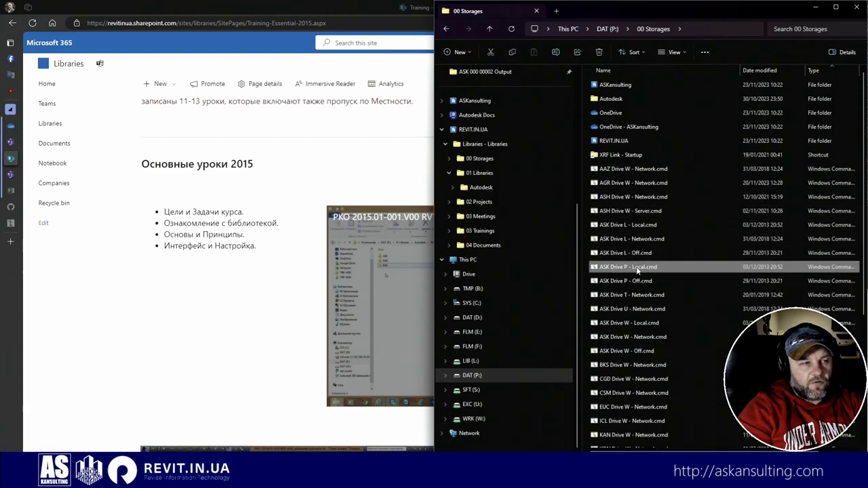
{"action": "left_click", "coordinate": [603, 225]}
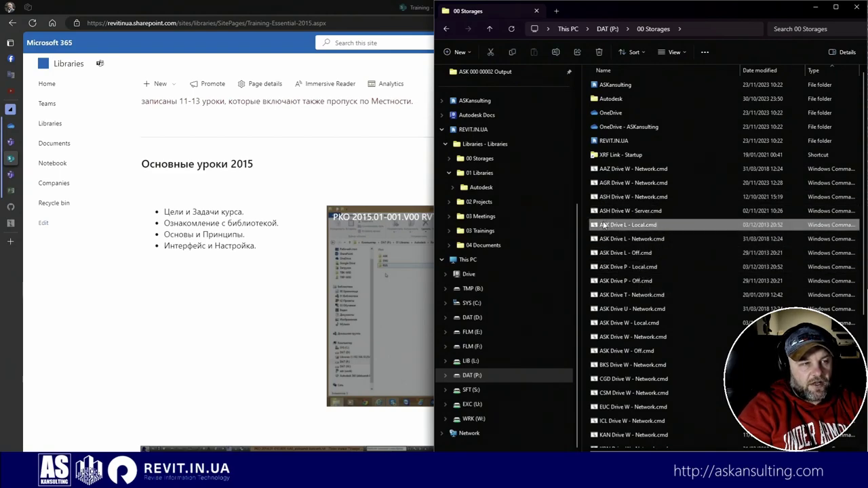
{"action": "left_click", "coordinate": [617, 325]}
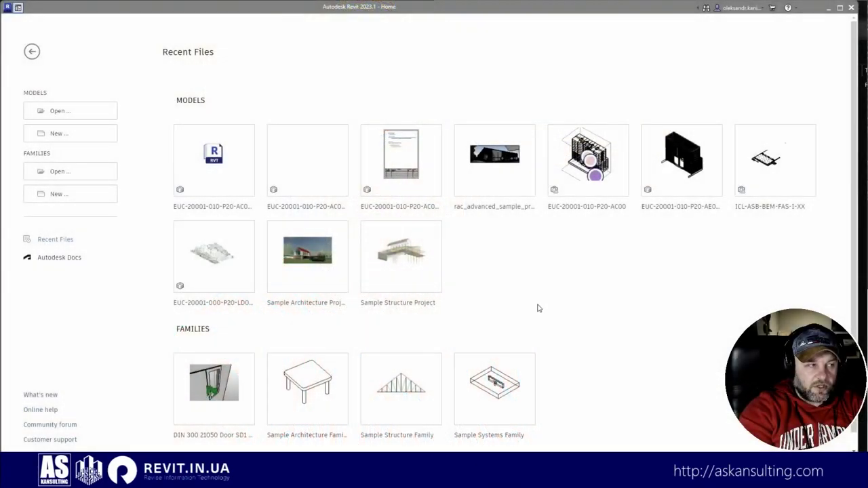
Open the Sample Architecture Project on its A001 Title Sheet, then switch back to File Explorer.
{"action": "left_click", "coordinate": [324, 267]}
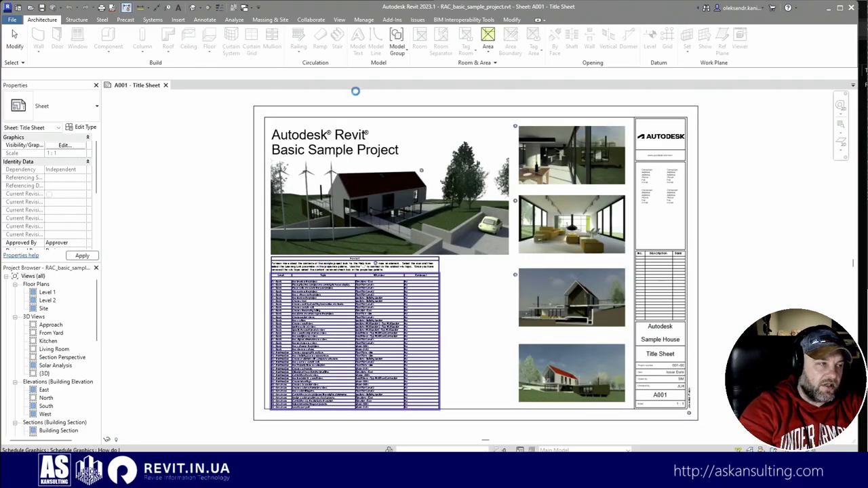
{"action": "key", "text": "alt+Tab"}
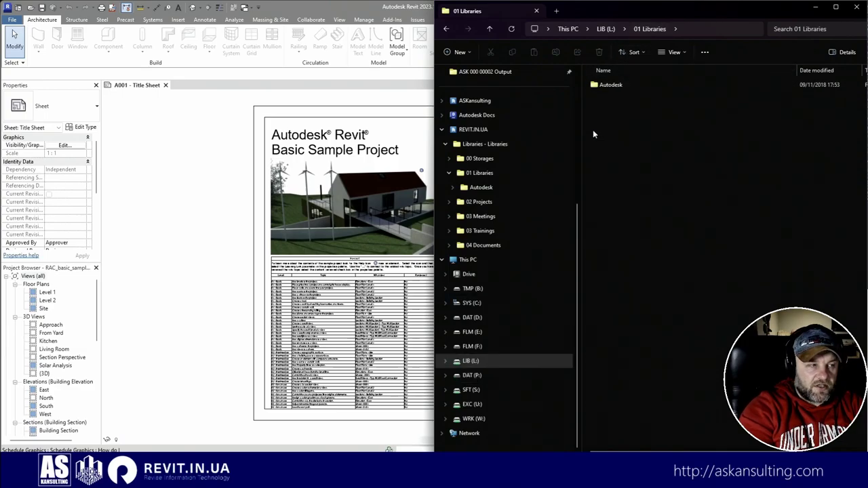
Navigate to L:\01 Libraries\Autodesk\Revit\2023\ASK\ASK 000 00000\INI.
{"action": "left_click", "coordinate": [468, 365]}
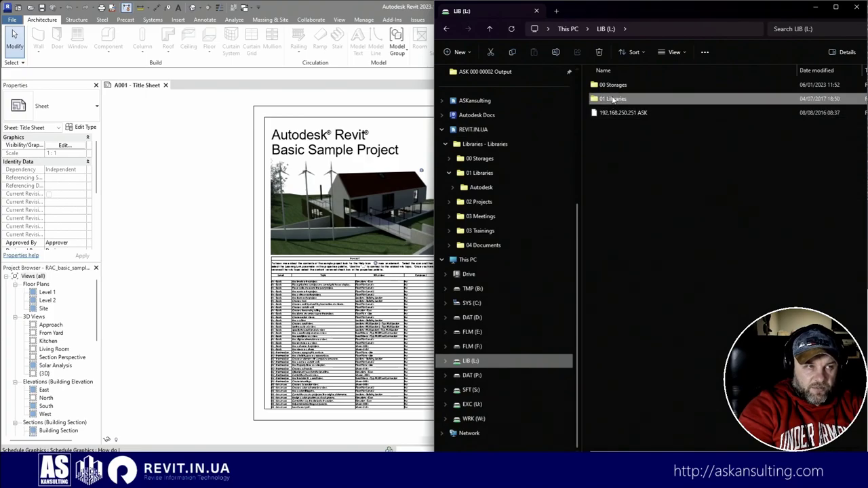
{"action": "double_click", "coordinate": [612, 99]}
{"action": "double_click", "coordinate": [611, 90]}
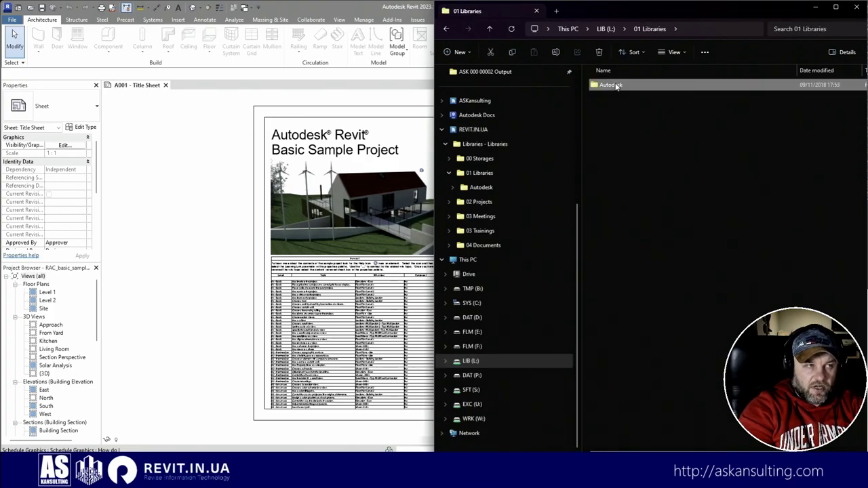
{"action": "double_click", "coordinate": [606, 99]}
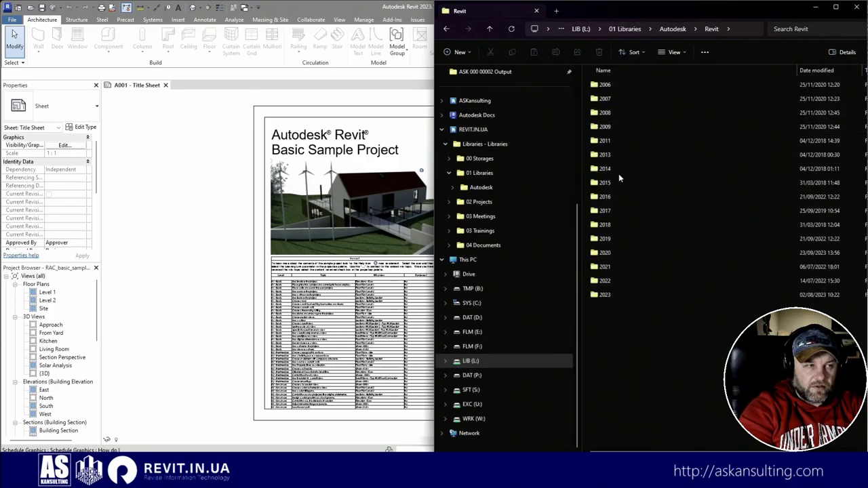
{"action": "double_click", "coordinate": [606, 253]}
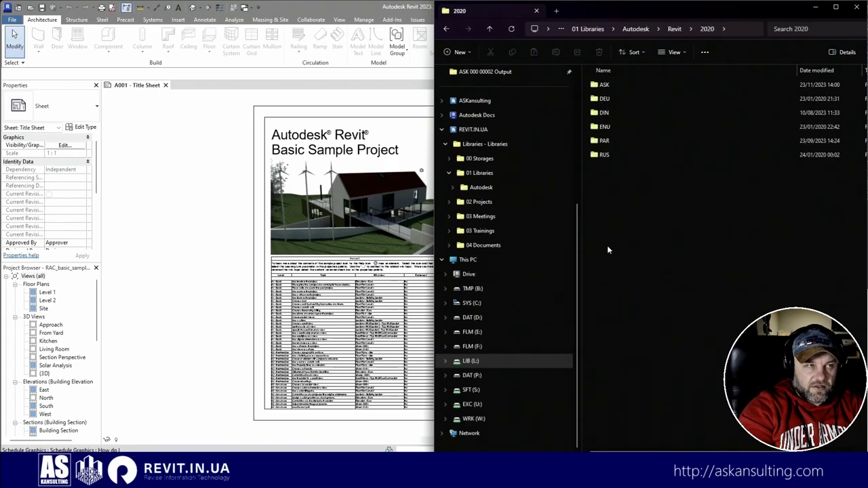
{"action": "key", "text": "alt+Left"}
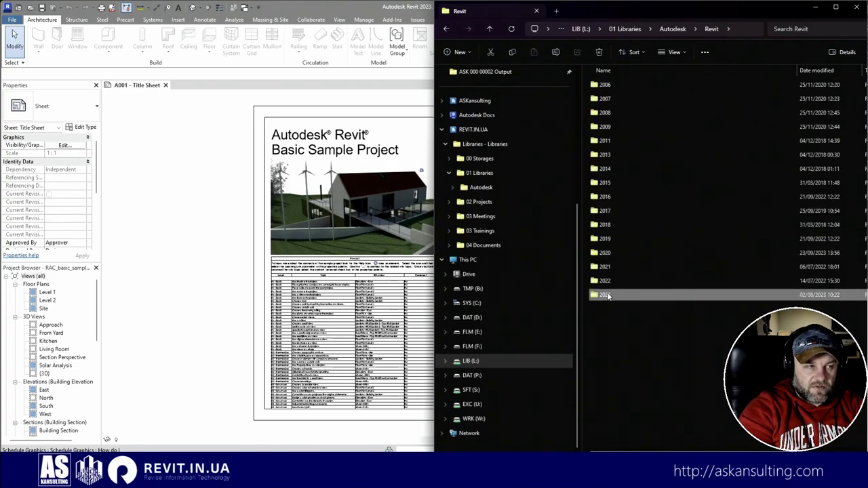
{"action": "double_click", "coordinate": [606, 295]}
{"action": "double_click", "coordinate": [613, 102]}
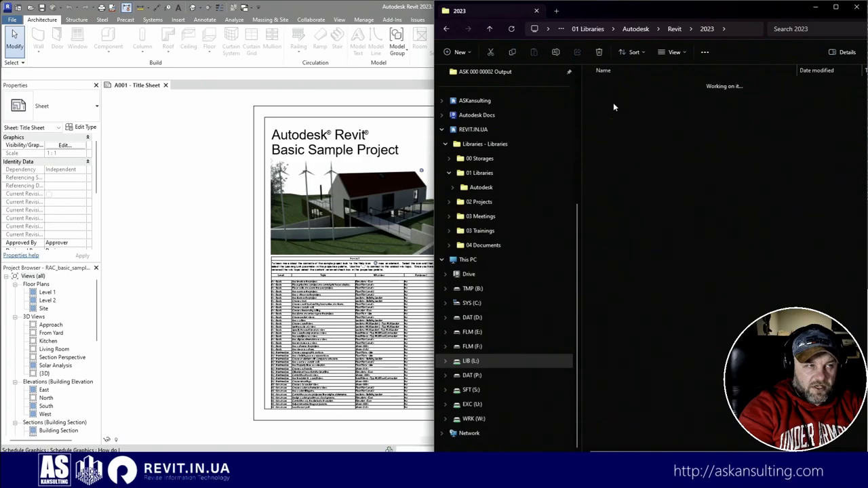
{"action": "double_click", "coordinate": [613, 89]}
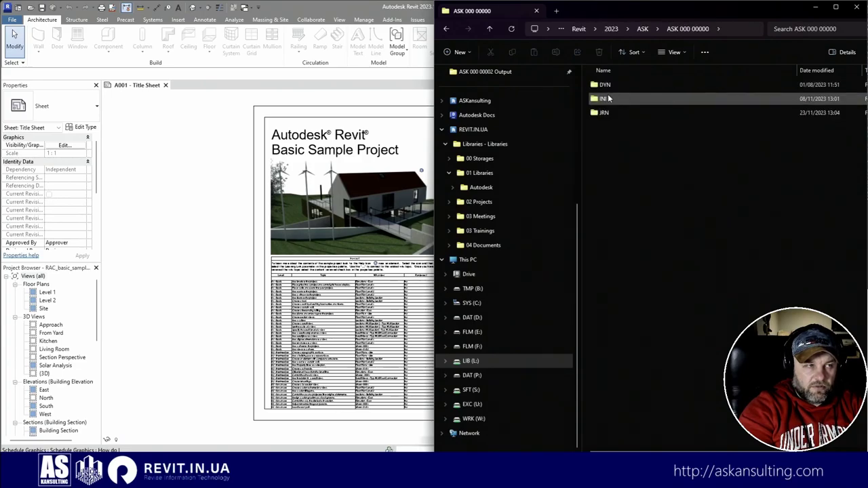
{"action": "double_click", "coordinate": [603, 99]}
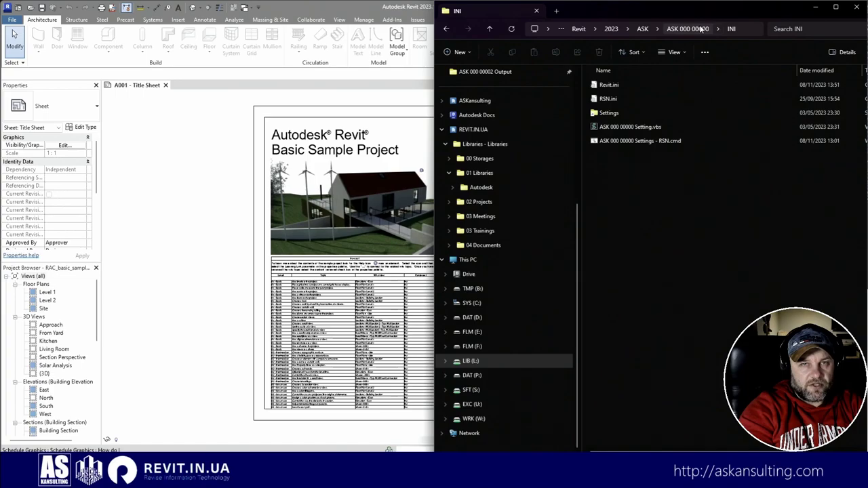
Open Revit.ini from the INI folder in a text editor.
{"action": "left_click", "coordinate": [631, 85]}
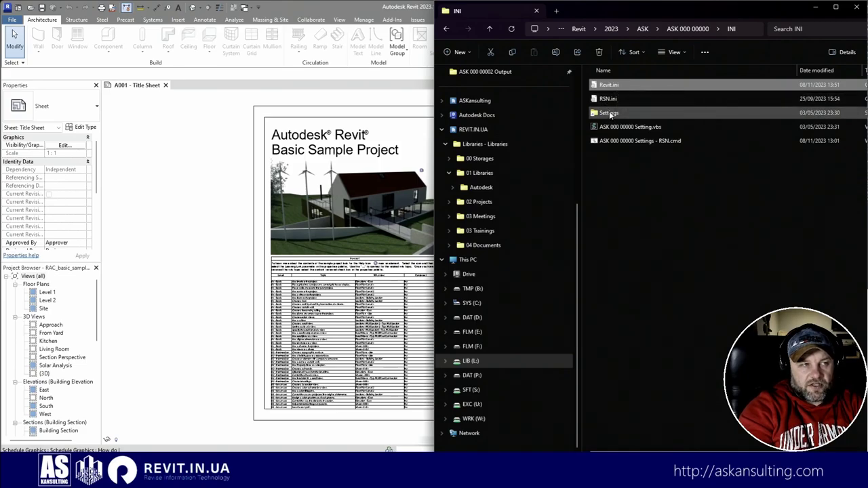
{"action": "left_click", "coordinate": [610, 114]}
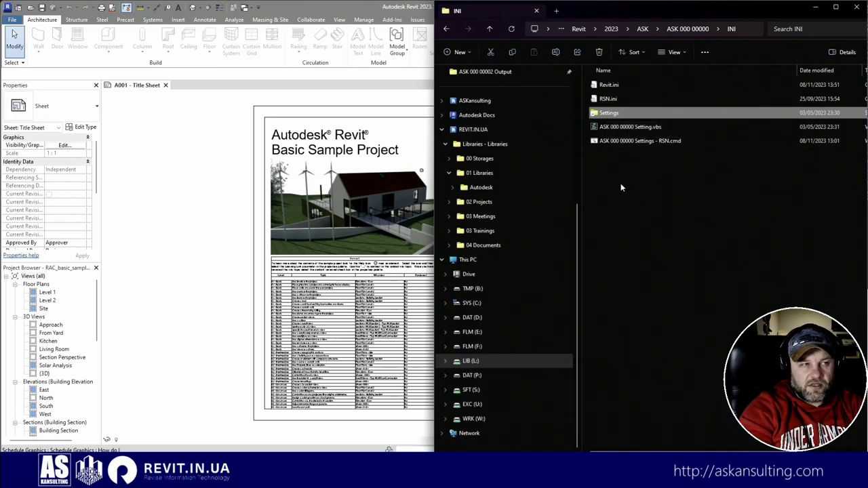
{"action": "double_click", "coordinate": [620, 85]}
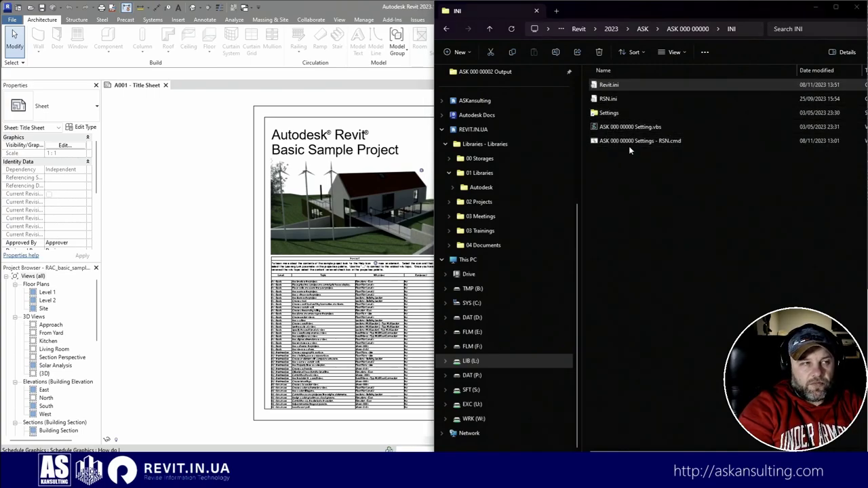
Maximize Notepad to read Revit.ini's settings, then close it.
{"action": "double_click", "coordinate": [256, 23]}
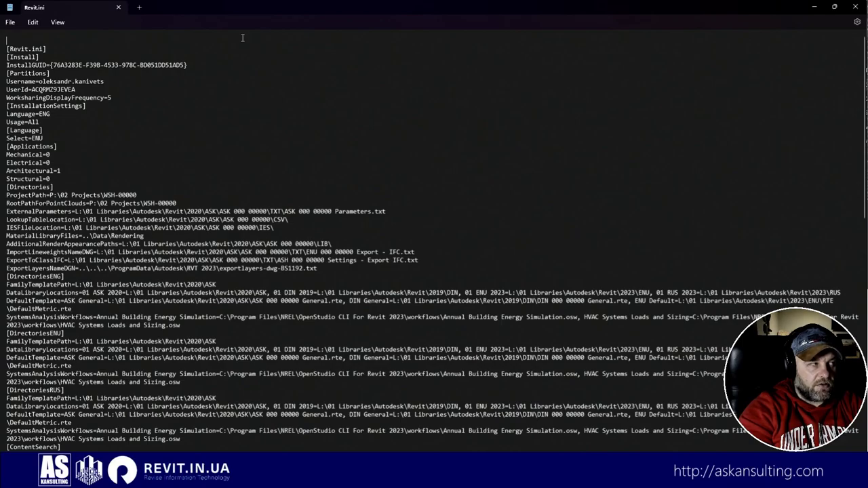
{"action": "left_click", "coordinate": [856, 7]}
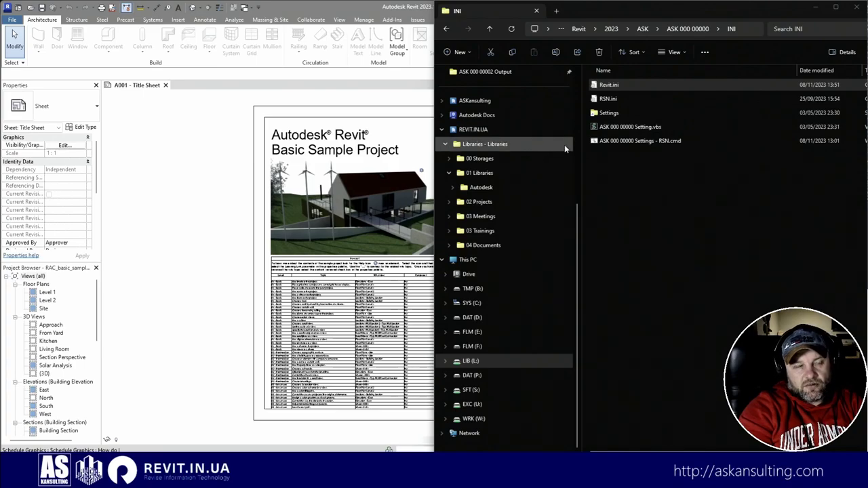
Inspect Revit.ini in the AppData Autodesk Revit 2023 folder, then return to the INI folder.
{"action": "double_click", "coordinate": [607, 113]}
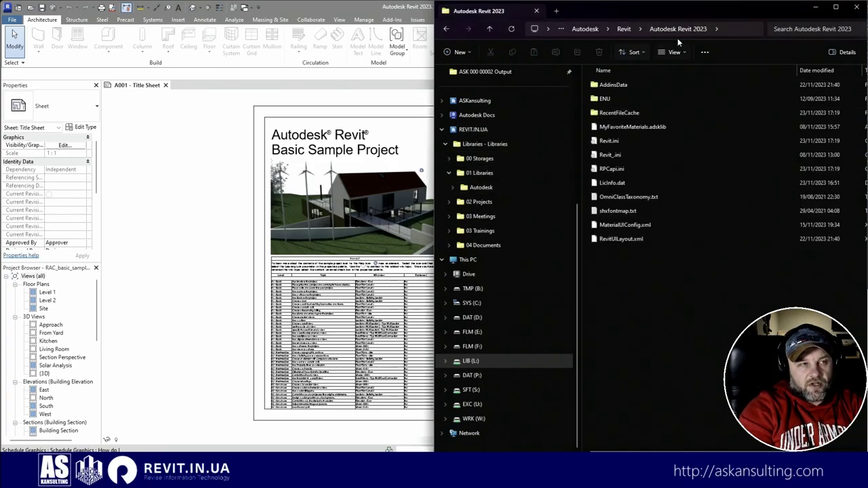
{"action": "left_click", "coordinate": [726, 28]}
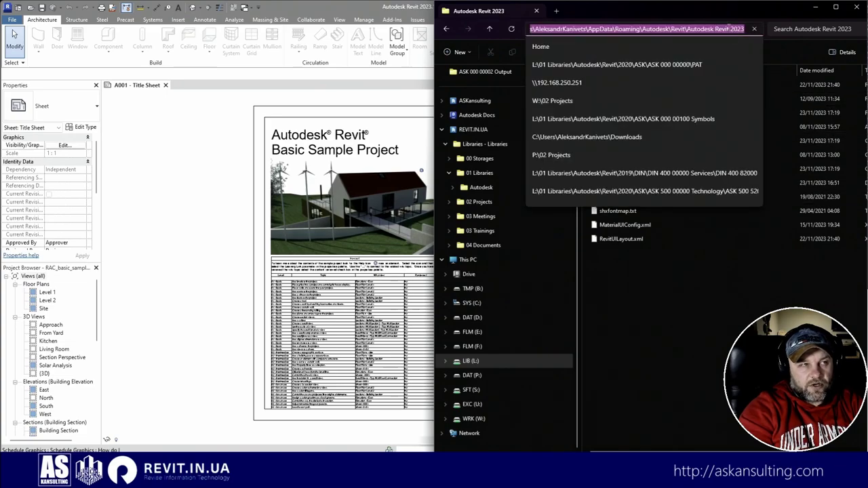
{"action": "key", "text": "Escape"}
{"action": "key", "text": "Escape"}
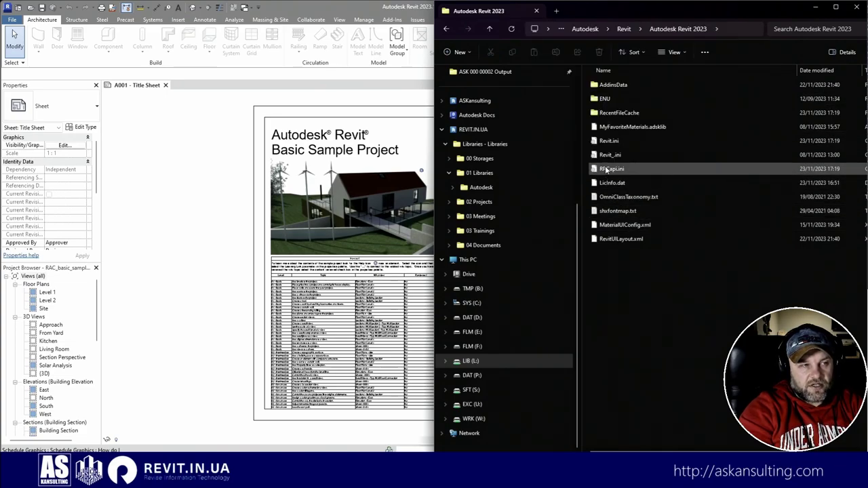
{"action": "left_click", "coordinate": [614, 141]}
{"action": "key", "text": "Delete"}
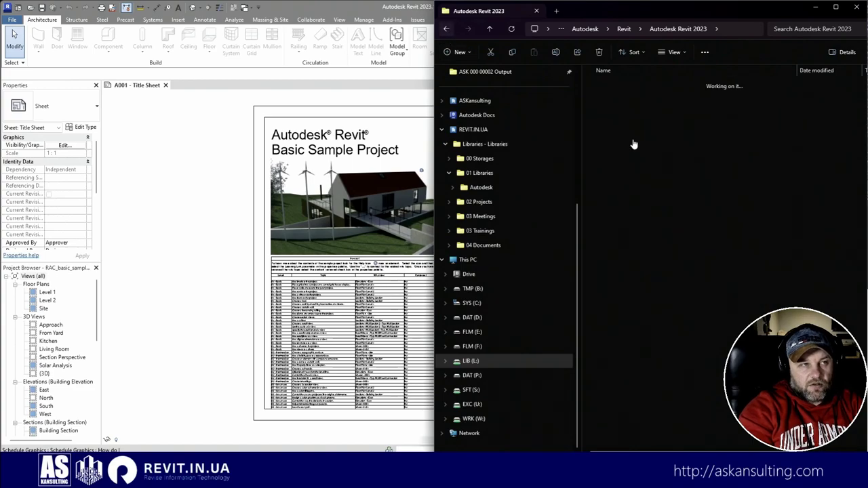
{"action": "key", "text": "alt+Left"}
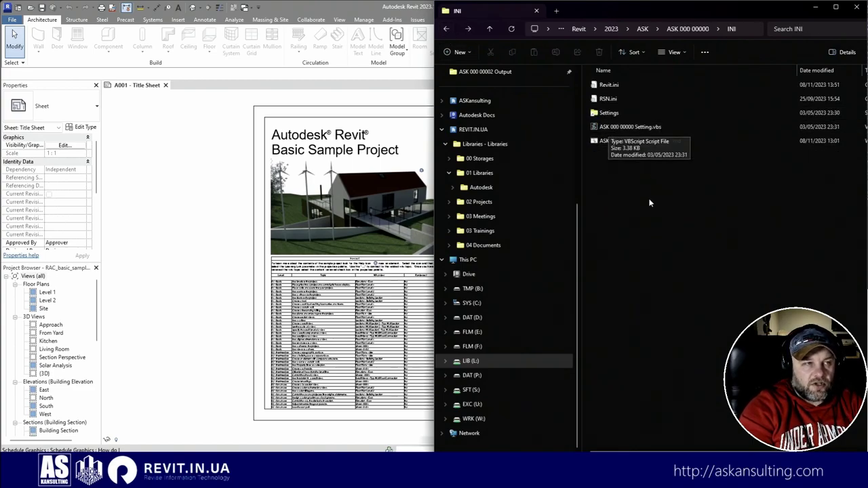
View ASK 000 00000 Setting.vbs as plain text, then close that view.
{"action": "left_click", "coordinate": [649, 129]}
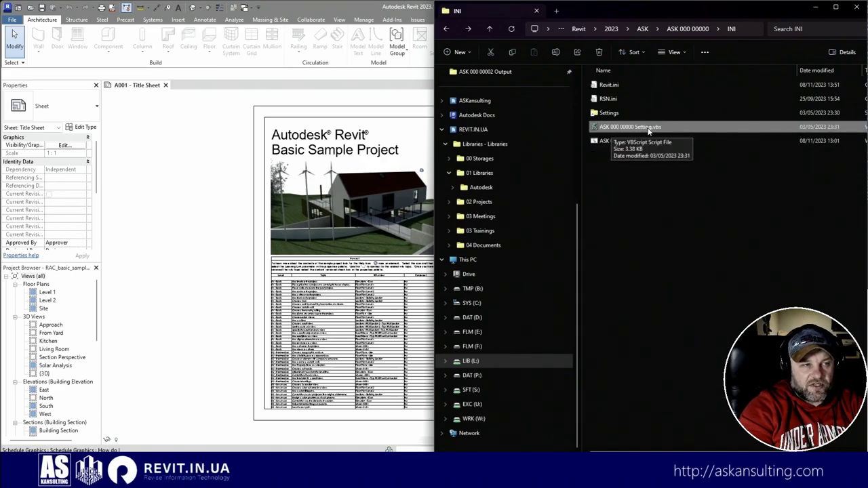
{"action": "right_click", "coordinate": [649, 130]}
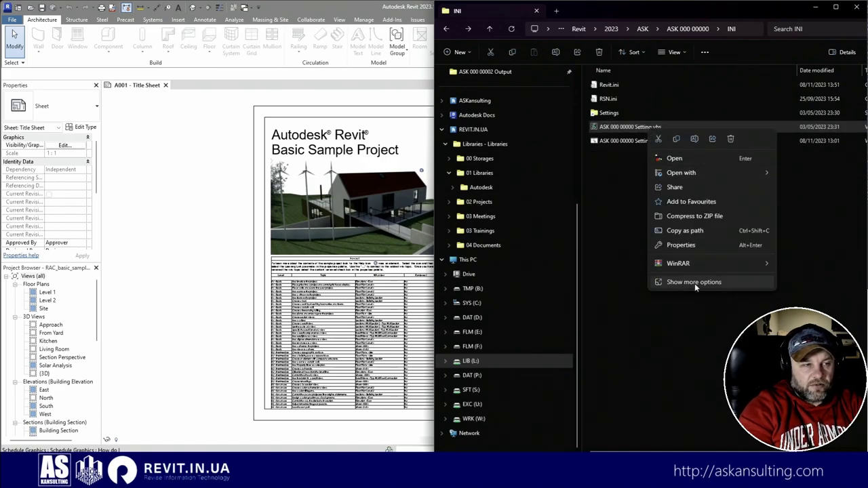
{"action": "left_click", "coordinate": [695, 282]}
{"action": "left_click", "coordinate": [673, 146]}
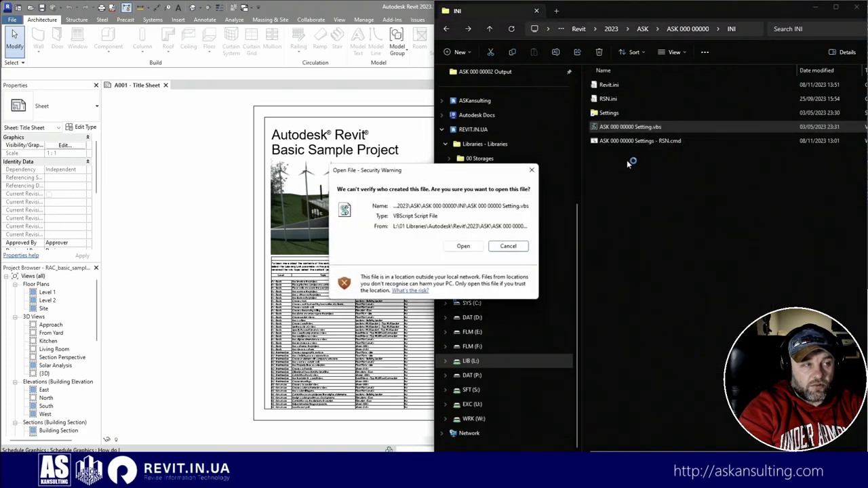
{"action": "left_click", "coordinate": [464, 246]}
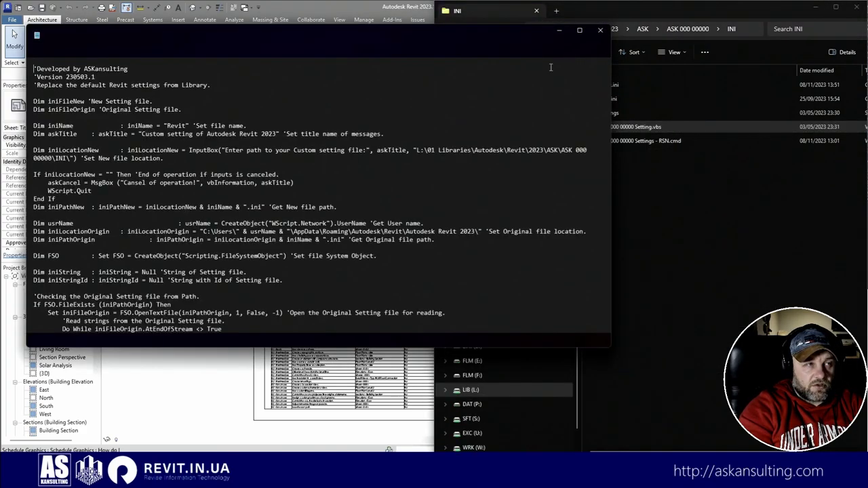
{"action": "left_click", "coordinate": [601, 30]}
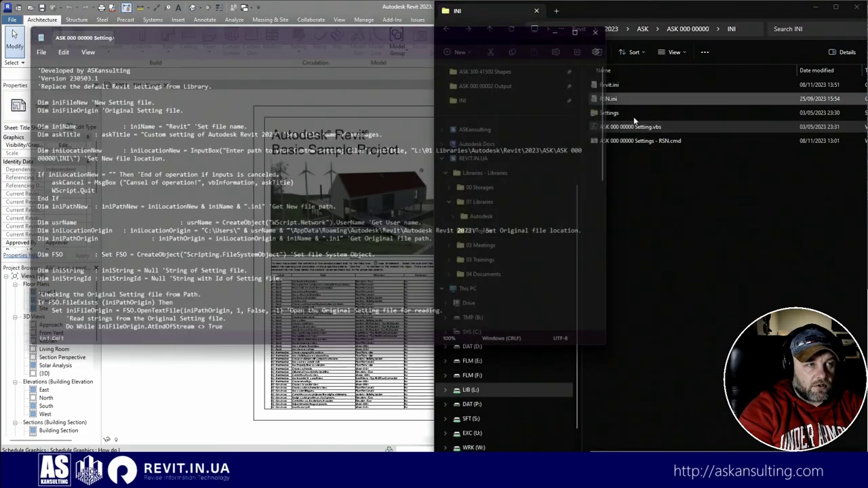
Open Setting.vbs with Edit with Notepad++ from Show more options.
{"action": "right_click", "coordinate": [639, 128]}
{"action": "left_click", "coordinate": [674, 279]}
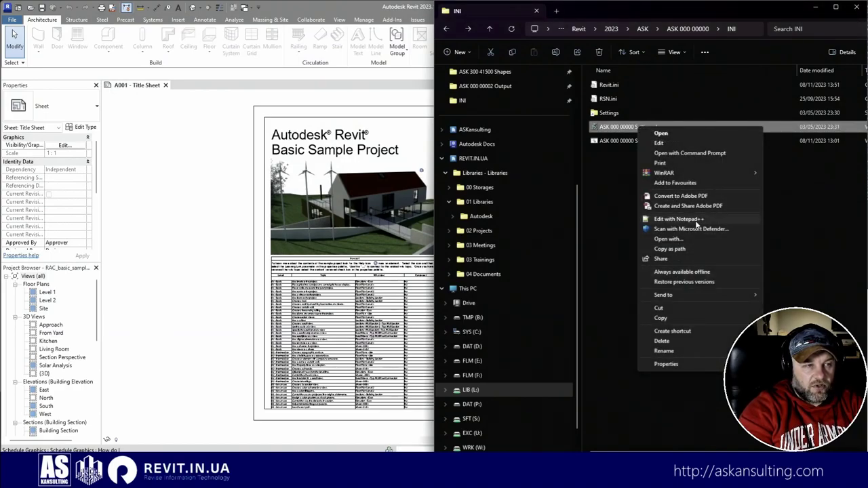
{"action": "left_click", "coordinate": [678, 219]}
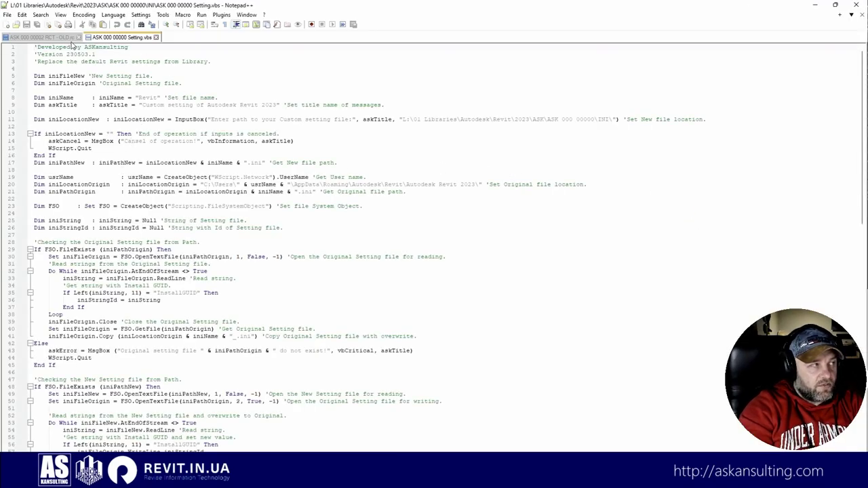
Scroll the Setting.vbs script and check its Language is Visual Basic.
{"action": "scroll", "coordinate": [201, 206], "scroll_direction": "down", "scroll_amount": 10}
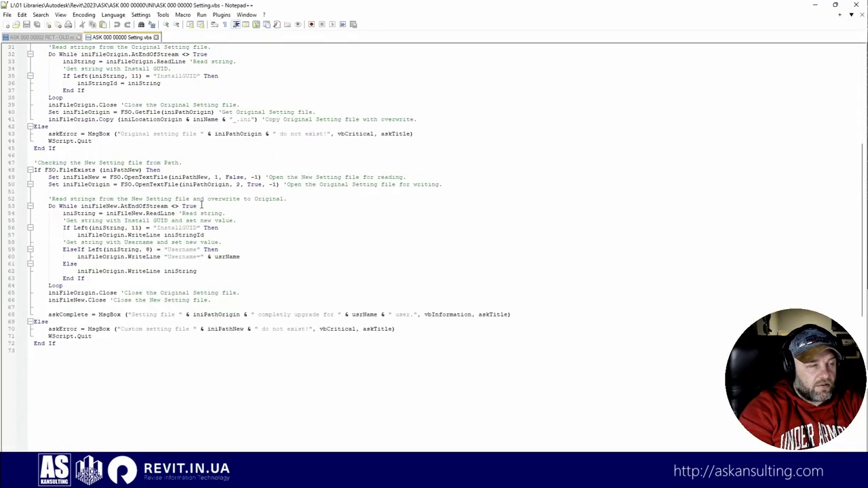
{"action": "scroll", "coordinate": [201, 206], "scroll_direction": "up", "scroll_amount": 10}
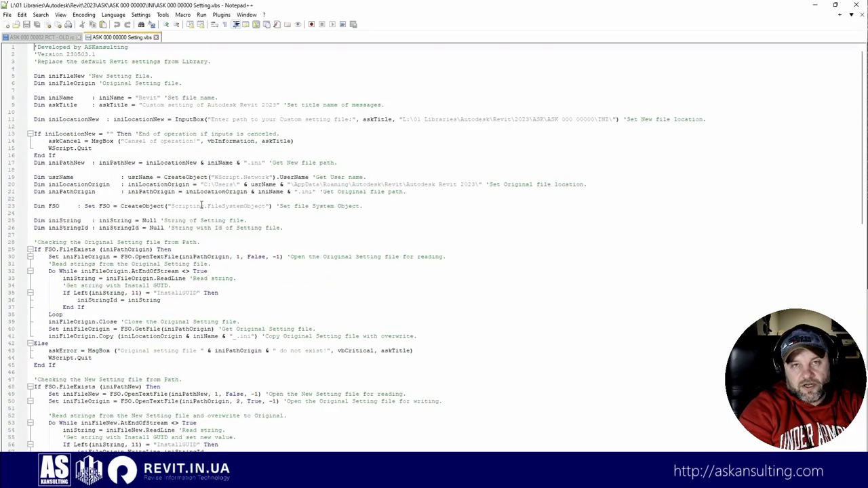
{"action": "left_click", "coordinate": [122, 14]}
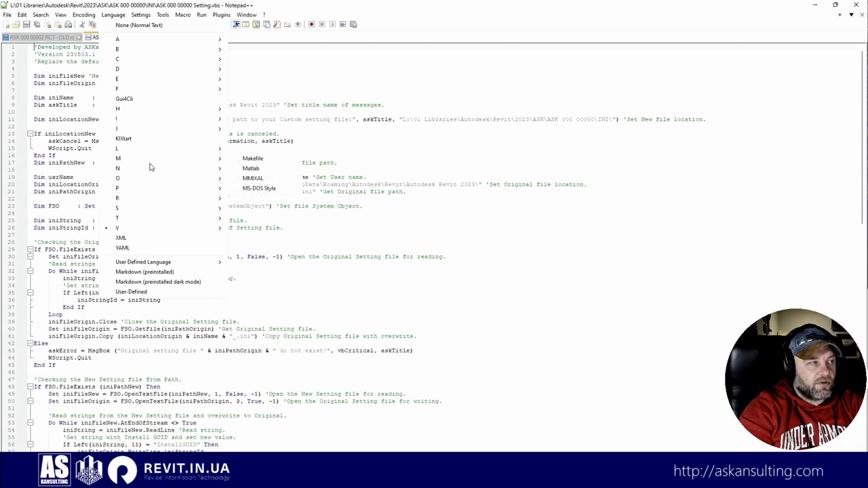
{"action": "mouse_move", "coordinate": [146, 187]}
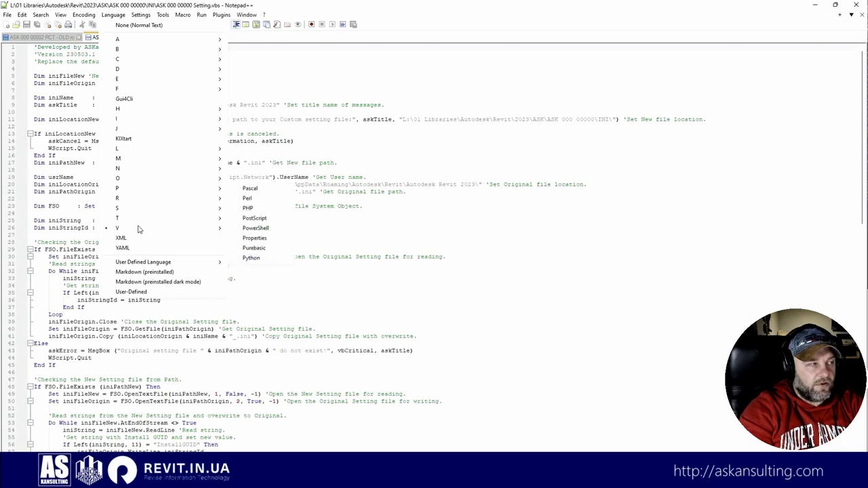
{"action": "mouse_move", "coordinate": [140, 229]}
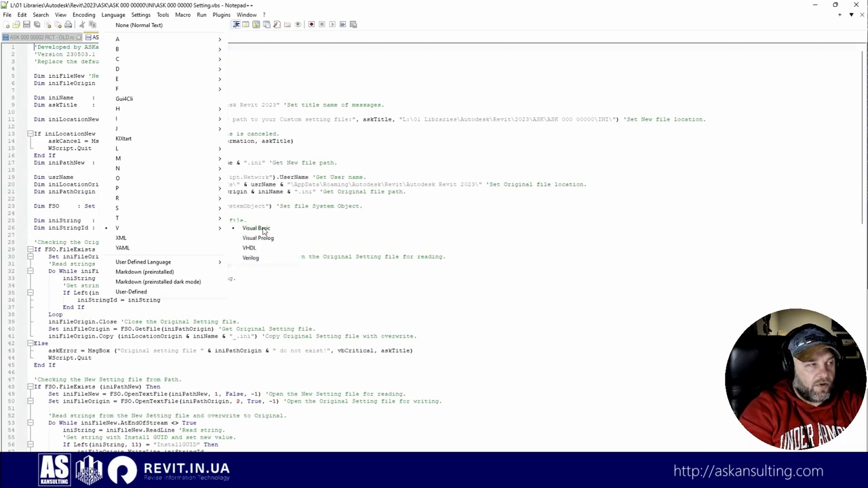
{"action": "left_click", "coordinate": [349, 191]}
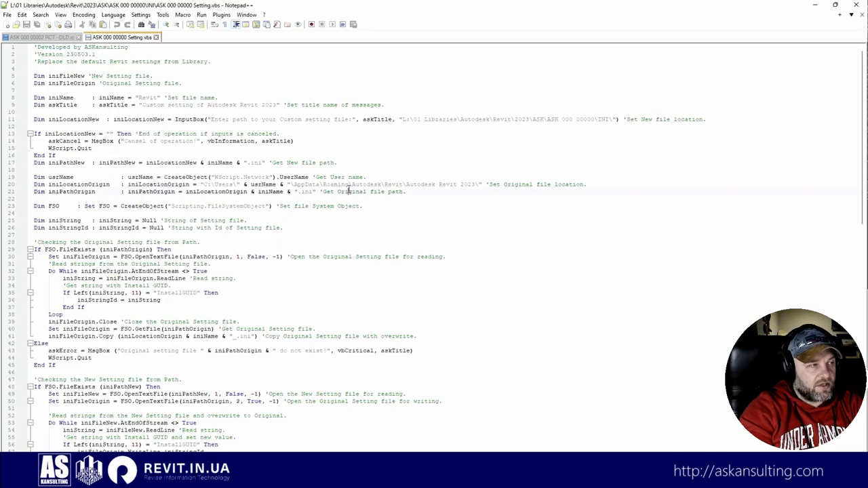
Review the script down to line 21, then close the tab and Notepad++.
{"action": "scroll", "coordinate": [133, 106], "scroll_direction": "down", "scroll_amount": 10}
{"action": "scroll", "coordinate": [141, 129], "scroll_direction": "up", "scroll_amount": 10}
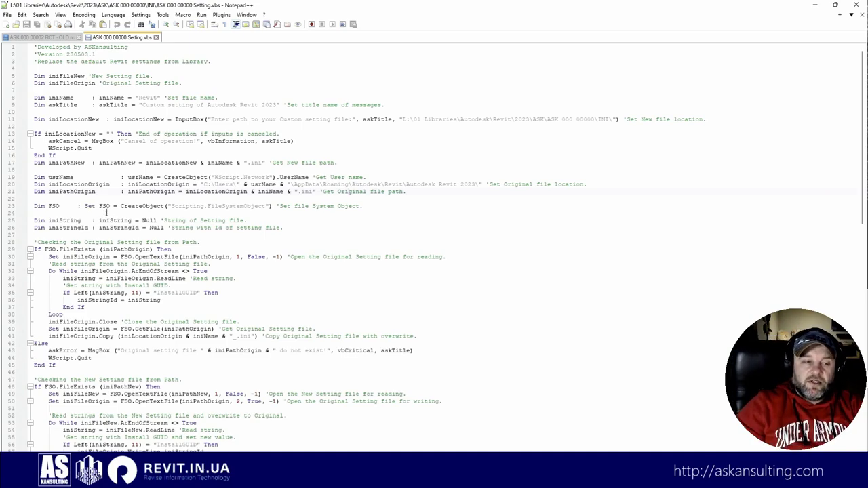
{"action": "key", "text": "Down"}
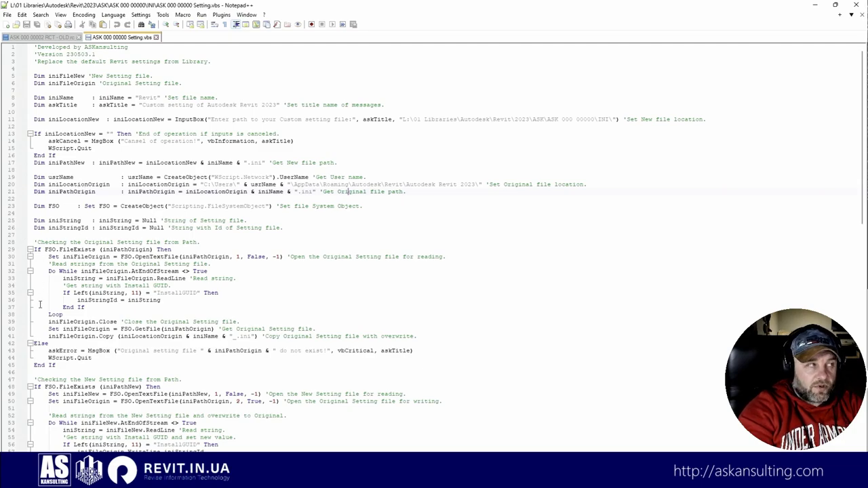
{"action": "left_click", "coordinate": [156, 37]}
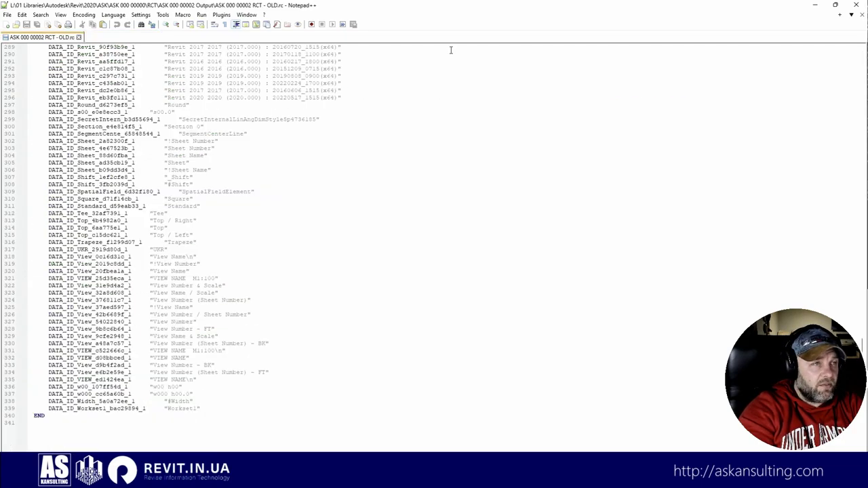
{"action": "left_click", "coordinate": [856, 6]}
Run Setting.vbs with the default INI path, confirm the Revit.ini upgrade, and check the AppData Settings folder.
{"action": "double_click", "coordinate": [624, 132]}
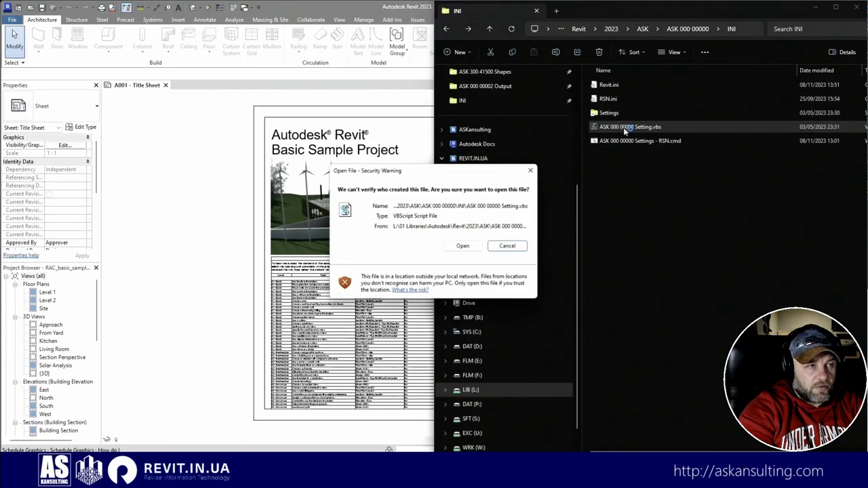
{"action": "left_click", "coordinate": [466, 247]}
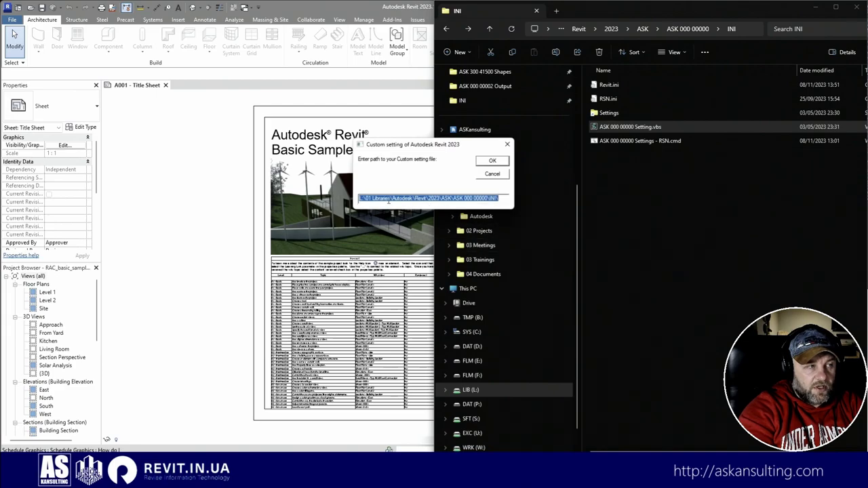
{"action": "left_click", "coordinate": [442, 198]}
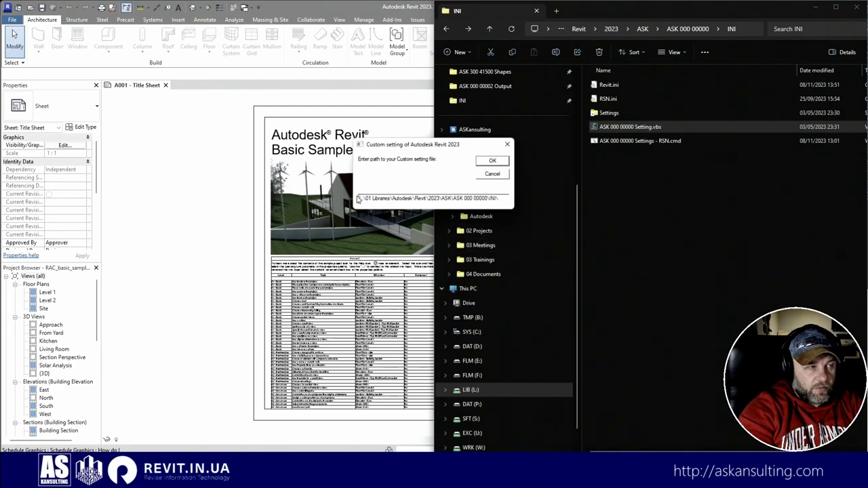
{"action": "left_click_drag", "start_coordinate": [360, 199], "coordinate": [500, 198]}
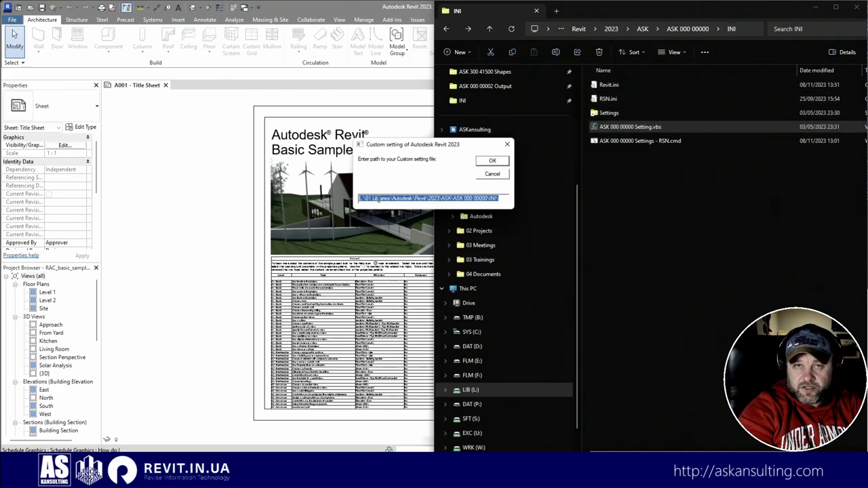
{"action": "left_click", "coordinate": [493, 161]}
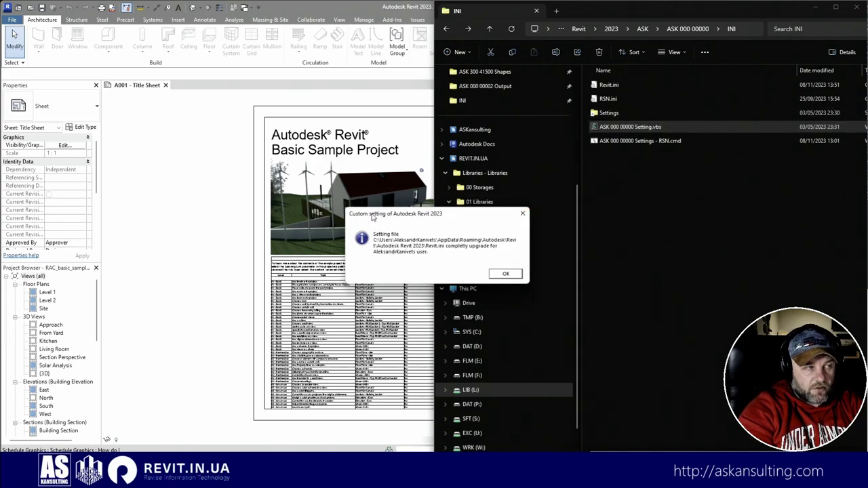
{"action": "left_click", "coordinate": [506, 273]}
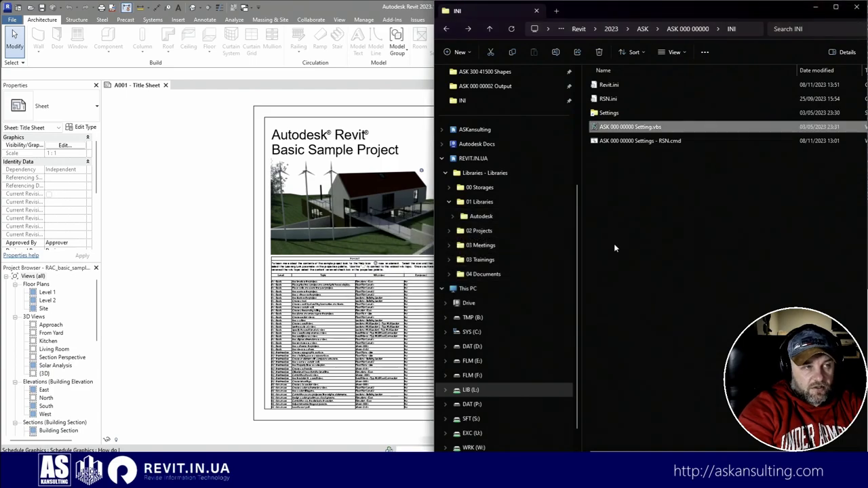
{"action": "double_click", "coordinate": [609, 112]}
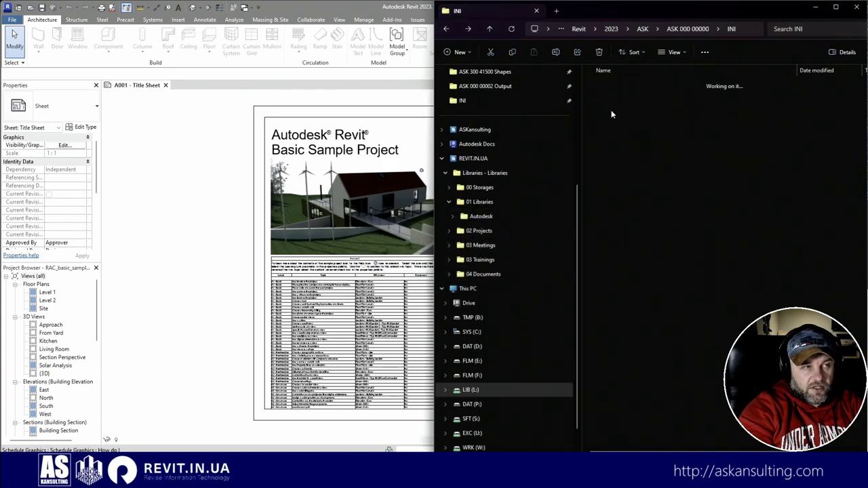
{"action": "left_click", "coordinate": [618, 142]}
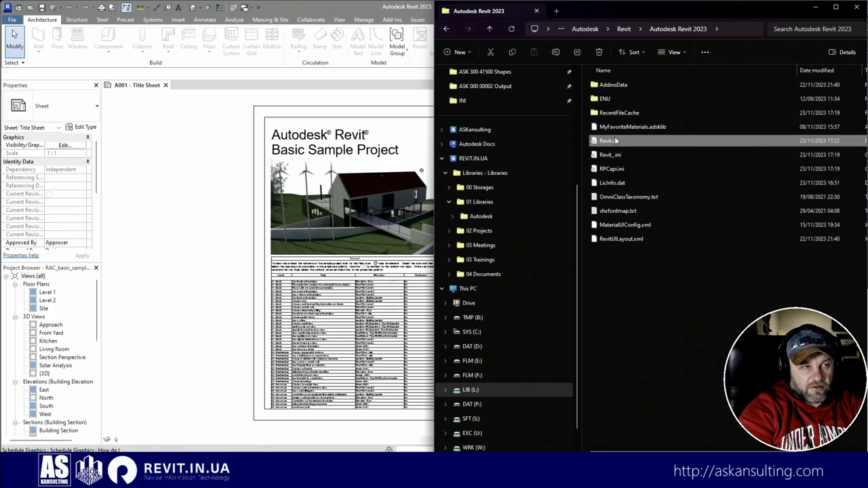
Return to the INI folder and minimize File Explorer, leaving Revit's A001 Title Sheet showing.
{"action": "left_click", "coordinate": [446, 28]}
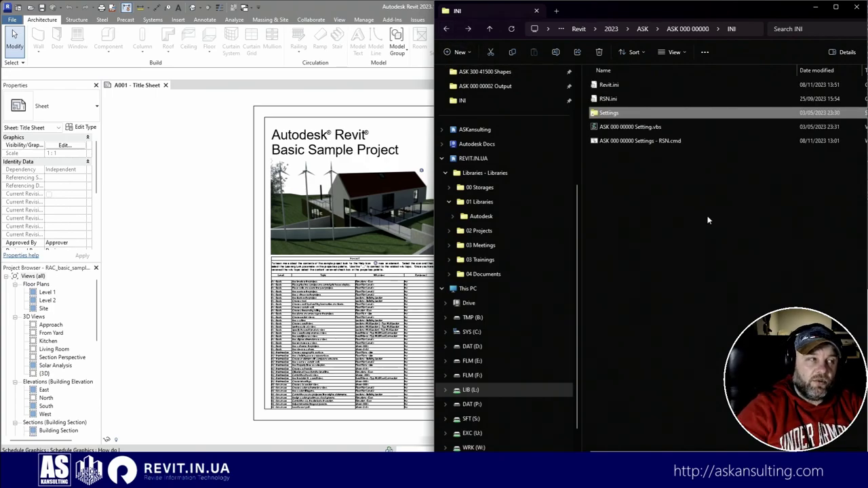
{"action": "left_click", "coordinate": [152, 300]}
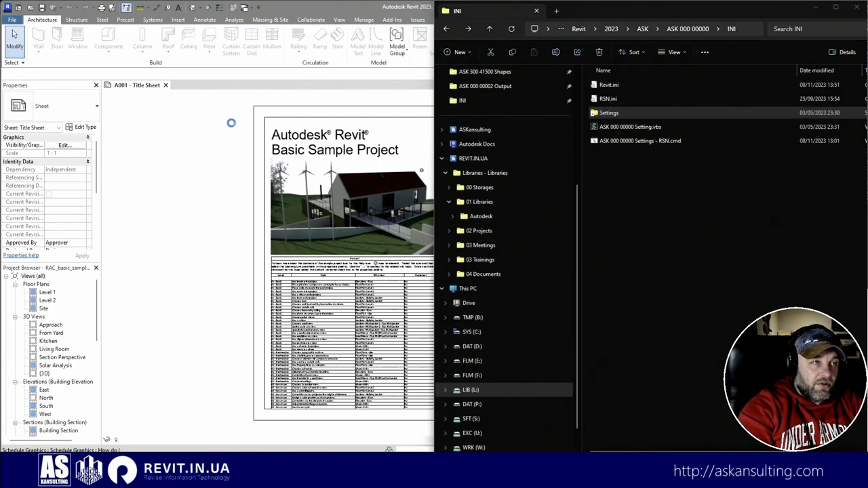
{"action": "left_click", "coordinate": [815, 11]}
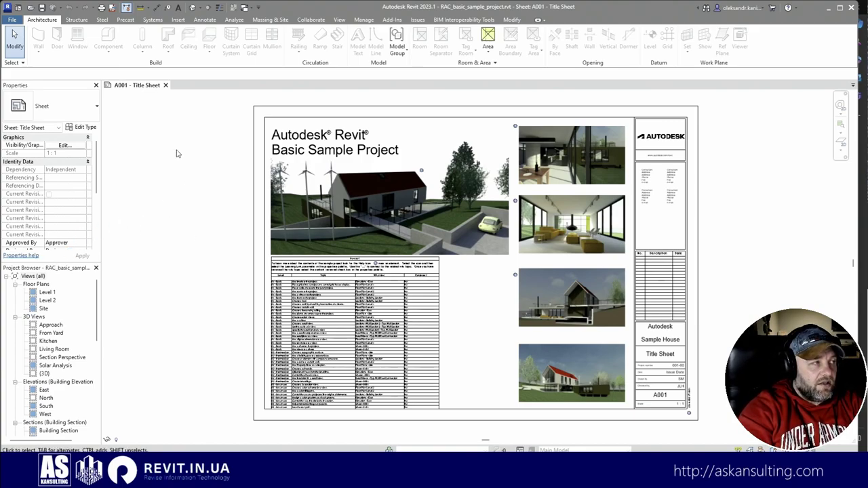
Close RAC_basic_sample_project and reopen the Sample Architecture Project from Home's Recent Files.
{"action": "left_click", "coordinate": [166, 86]}
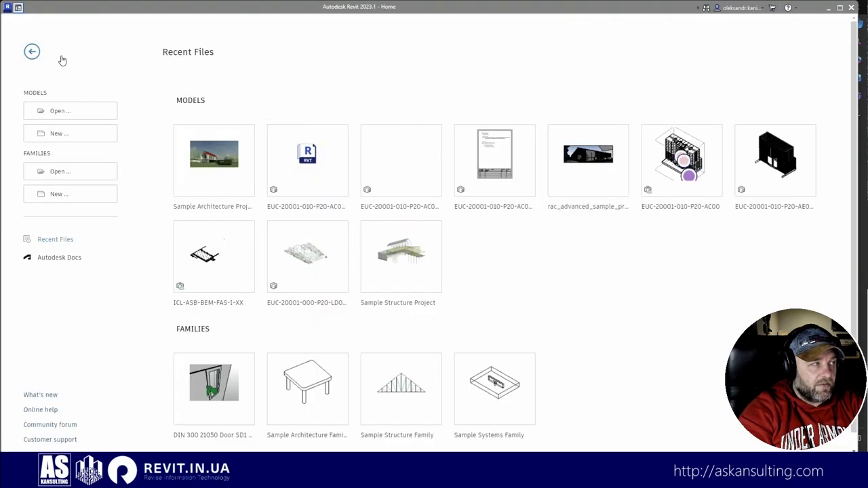
{"action": "left_click", "coordinate": [18, 8]}
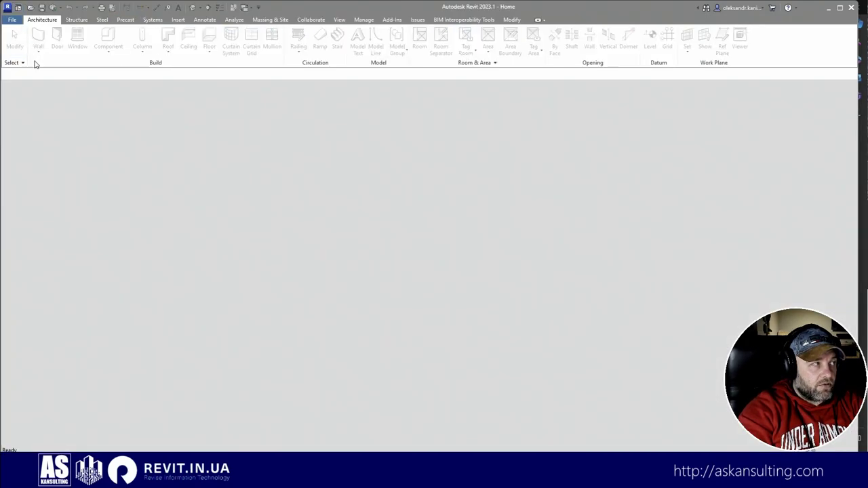
{"action": "left_click", "coordinate": [18, 8]}
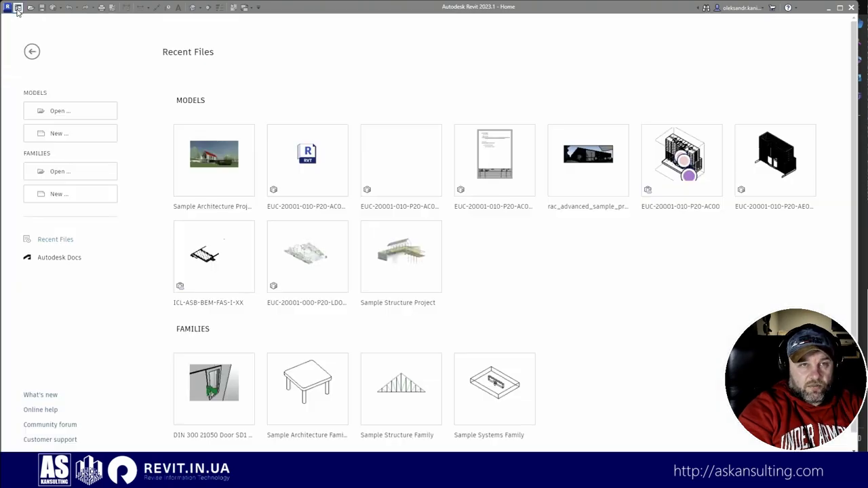
{"action": "mouse_move", "coordinate": [192, 174]}
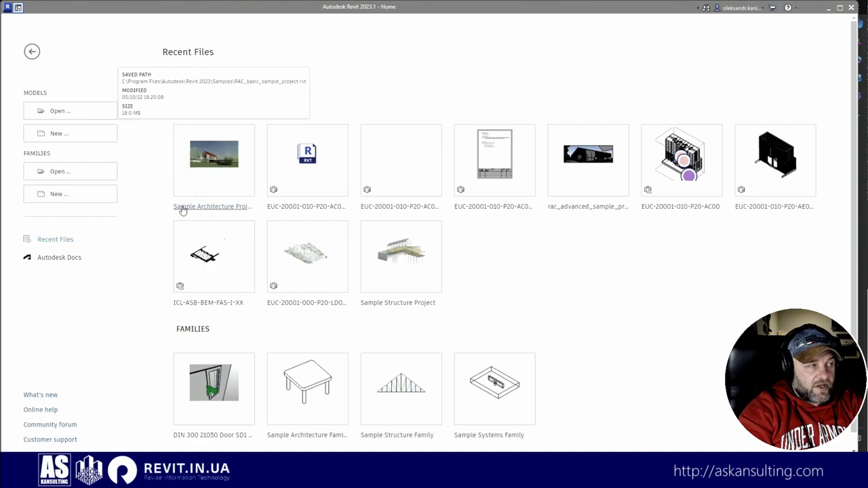
{"action": "left_click", "coordinate": [218, 165]}
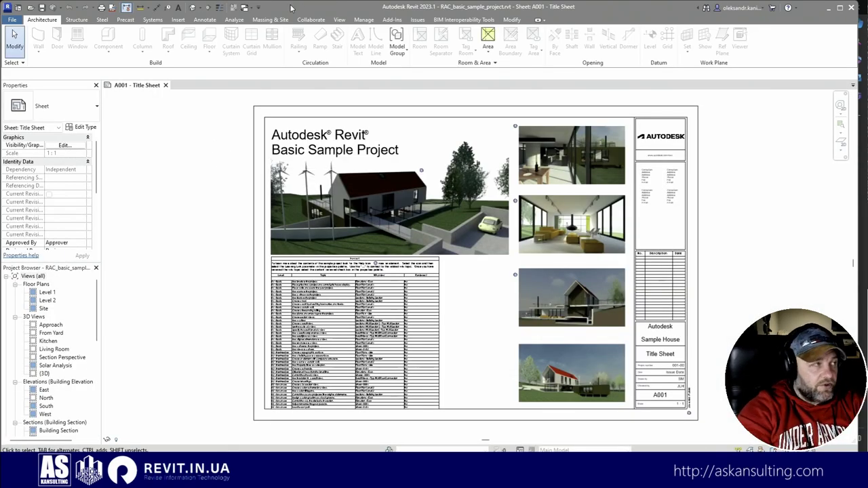
Browse to the Revit Samples folder in the Open dialog.
{"action": "left_click", "coordinate": [21, 21]}
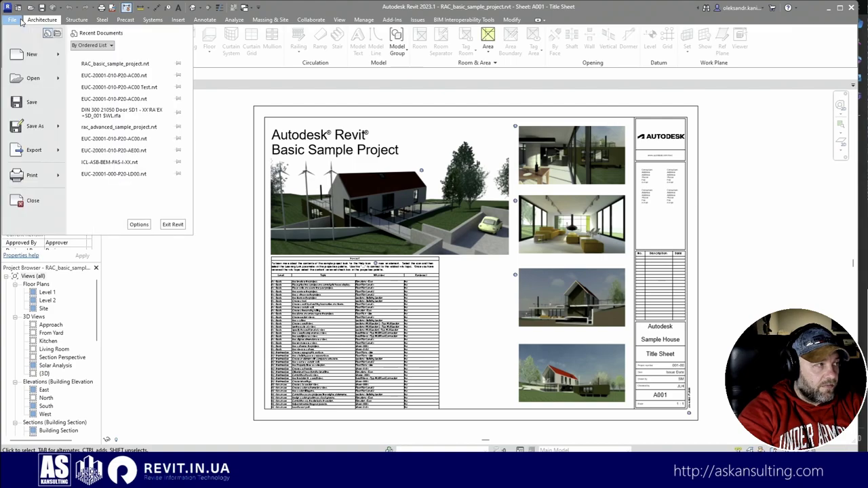
{"action": "mouse_move", "coordinate": [64, 79]}
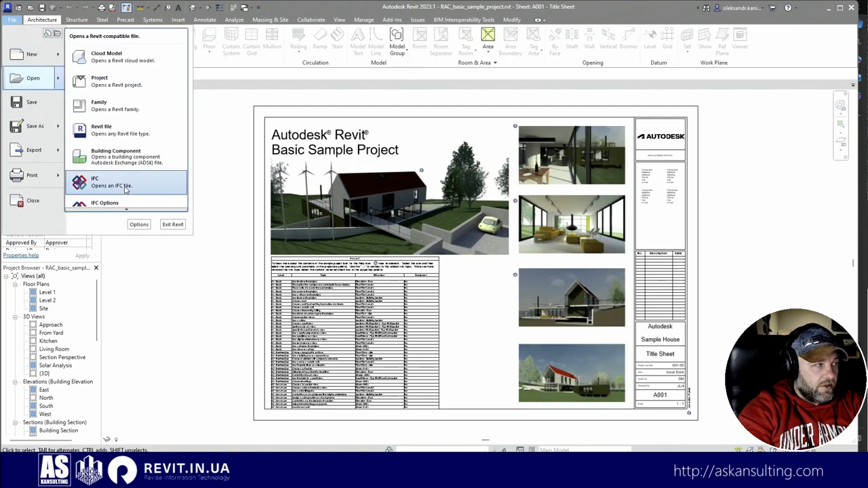
{"action": "left_click", "coordinate": [129, 211]}
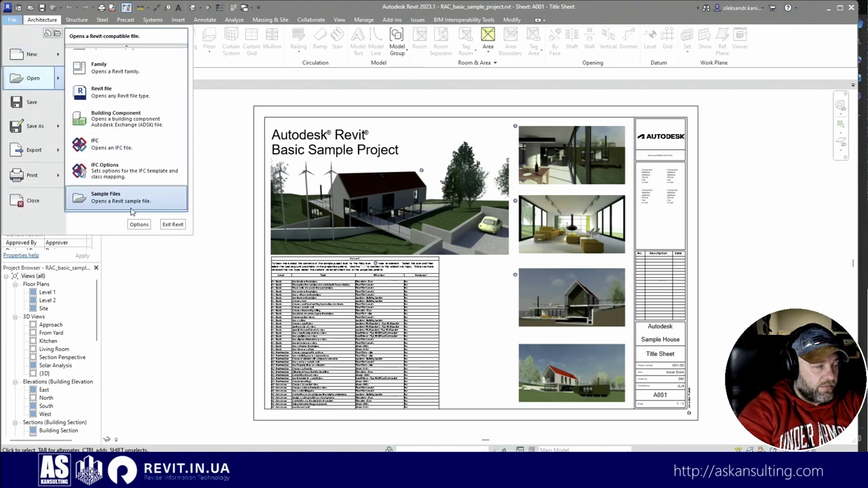
{"action": "left_click", "coordinate": [142, 201]}
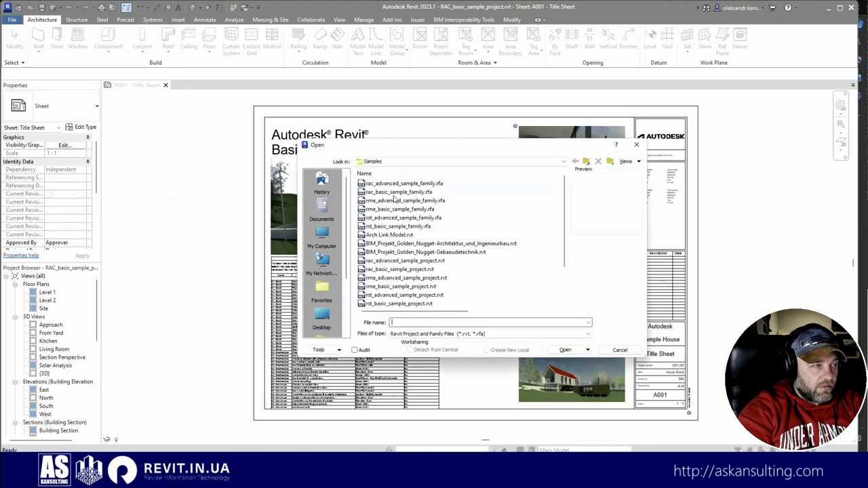
Preview rac_advanced_sample_family, Arch Link Model, the Golden Nugget projects and the rac/rme/rst samples.
{"action": "left_click", "coordinate": [394, 193]}
{"action": "left_click", "coordinate": [396, 184]}
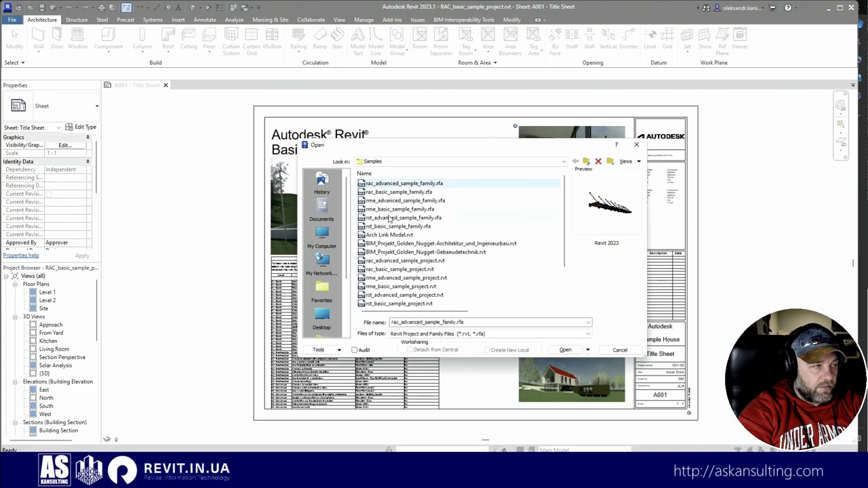
{"action": "left_click", "coordinate": [392, 236]}
{"action": "left_click", "coordinate": [393, 244]}
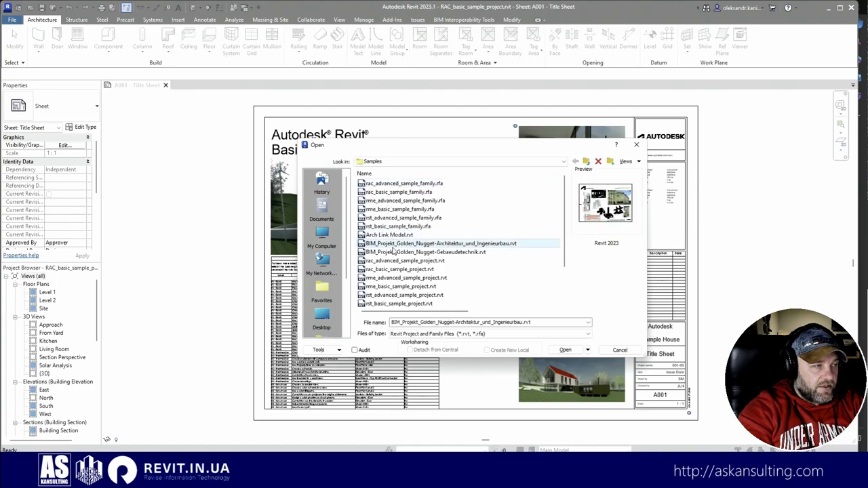
{"action": "left_click", "coordinate": [394, 252]}
{"action": "left_click", "coordinate": [395, 245]}
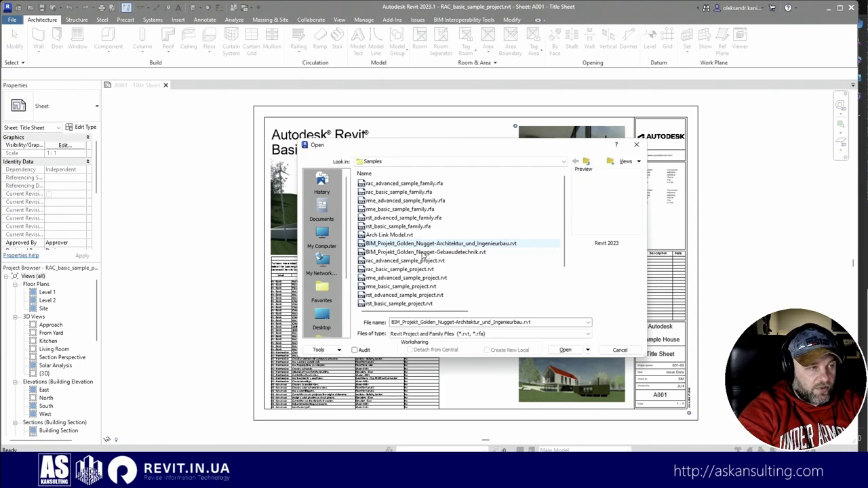
{"action": "left_click", "coordinate": [424, 252]}
{"action": "left_click", "coordinate": [405, 261]}
{"action": "left_click", "coordinate": [397, 270]}
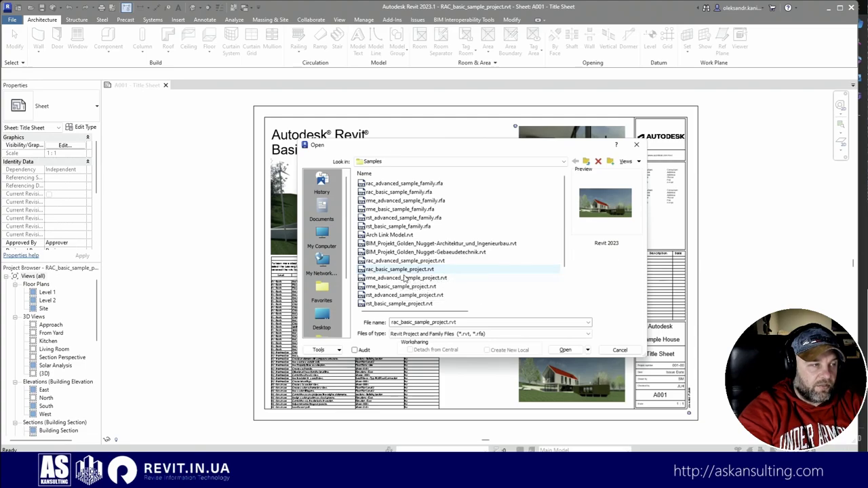
{"action": "left_click", "coordinate": [406, 279]}
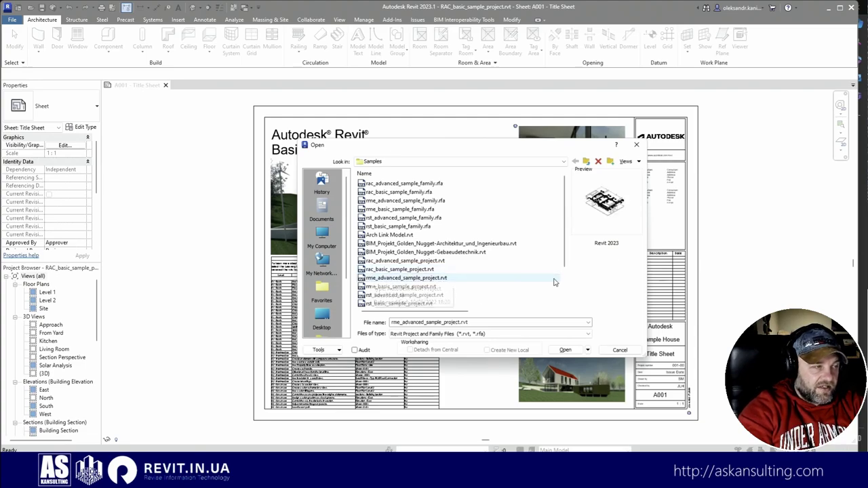
{"action": "left_click", "coordinate": [424, 287]}
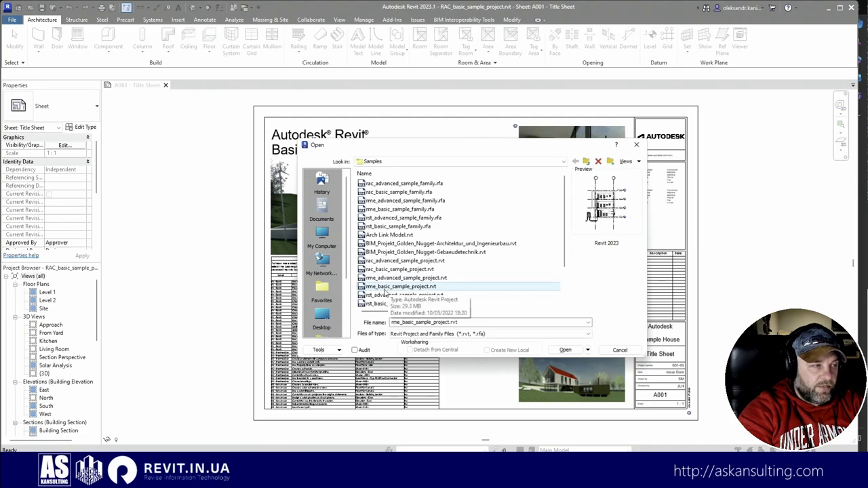
{"action": "left_click", "coordinate": [377, 296]}
Preview and compare the Japanese samples サンプル意匠, サンプル構造 and サンプル設備.
{"action": "scroll", "coordinate": [386, 285], "scroll_direction": "down", "scroll_amount": 2}
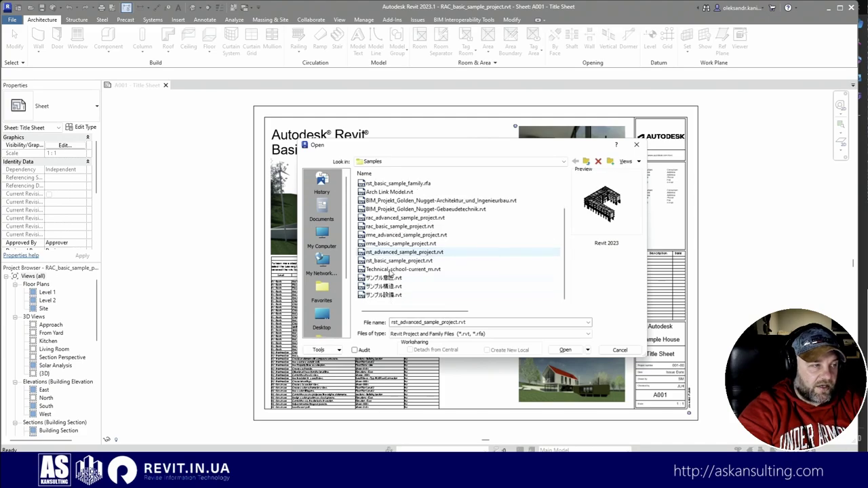
{"action": "left_click", "coordinate": [387, 278]}
{"action": "left_click", "coordinate": [386, 287]}
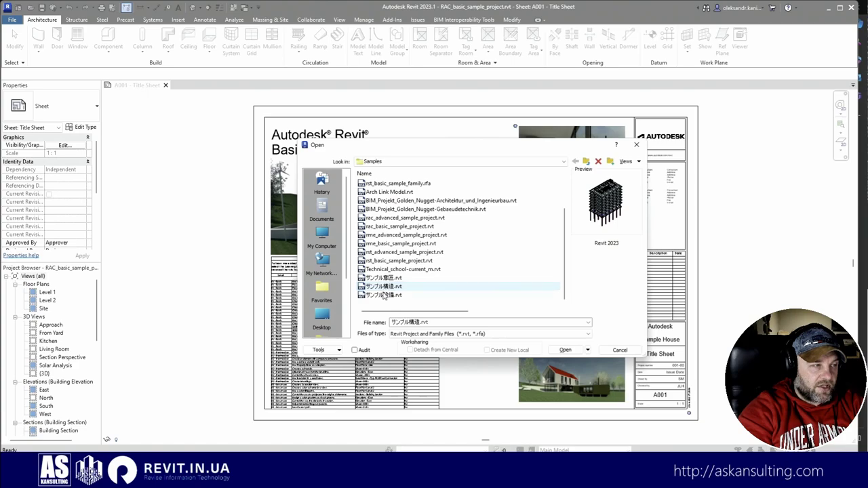
{"action": "left_click", "coordinate": [384, 296]}
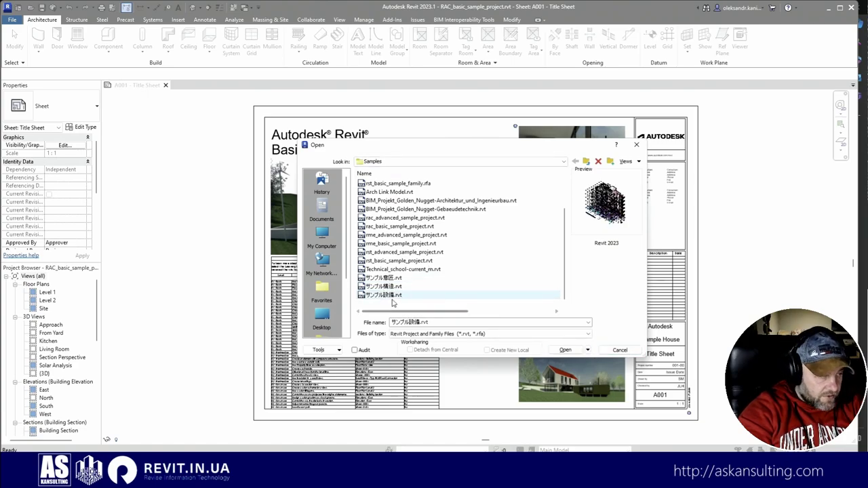
{"action": "left_click", "coordinate": [385, 286]}
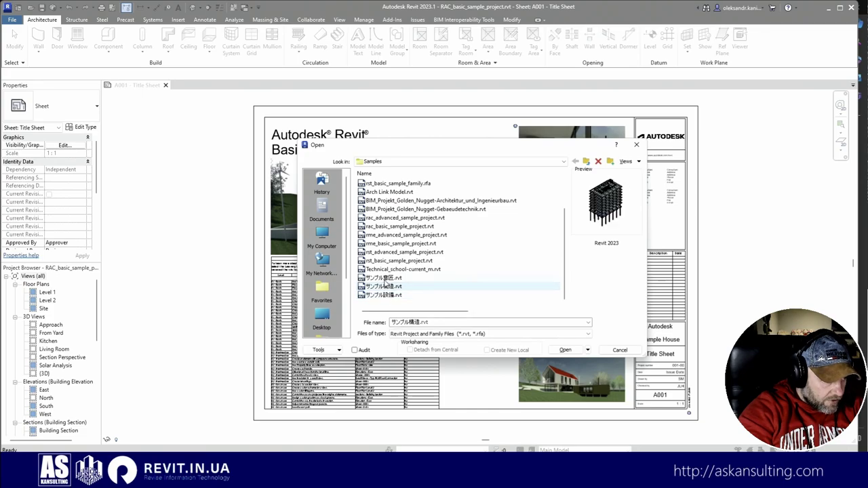
{"action": "left_click", "coordinate": [384, 278]}
{"action": "left_click", "coordinate": [385, 286]}
{"action": "left_click", "coordinate": [384, 295]}
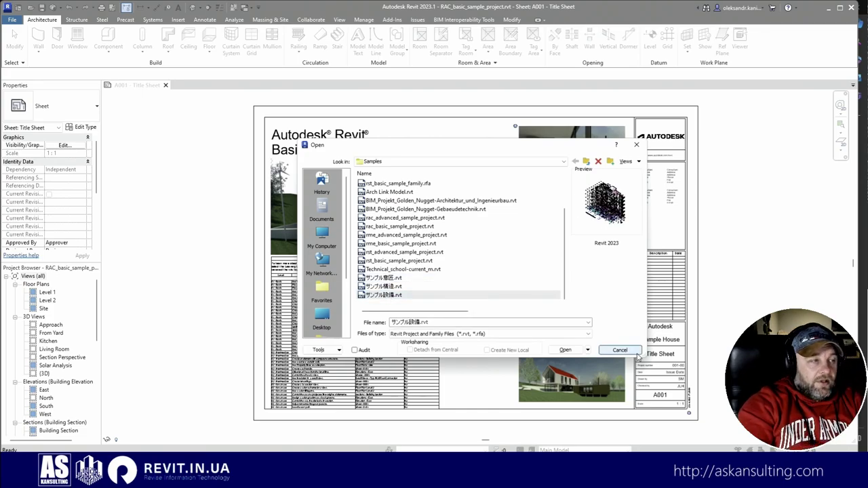
Cancel the Open dialog and return to the A001 Title Sheet.
{"action": "left_click", "coordinate": [620, 350]}
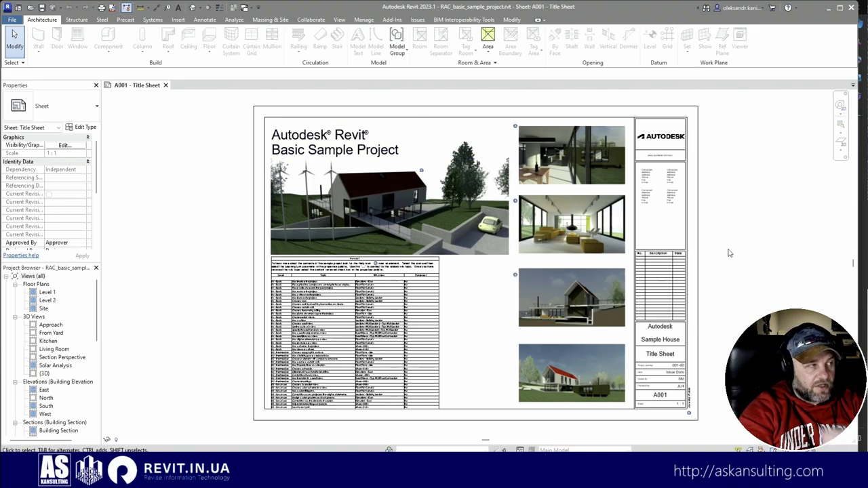
{"action": "scroll", "coordinate": [492, 177], "scroll_direction": "up", "scroll_amount": 2}
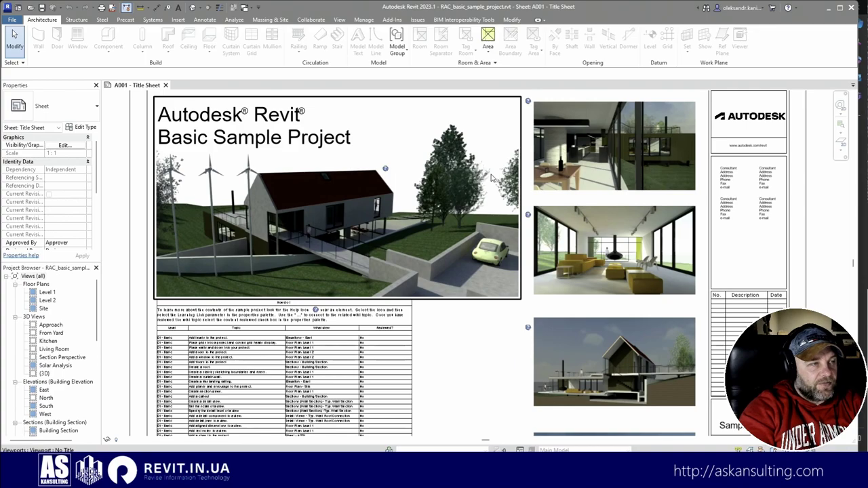
{"action": "scroll", "coordinate": [493, 199], "scroll_direction": "up", "scroll_amount": 2}
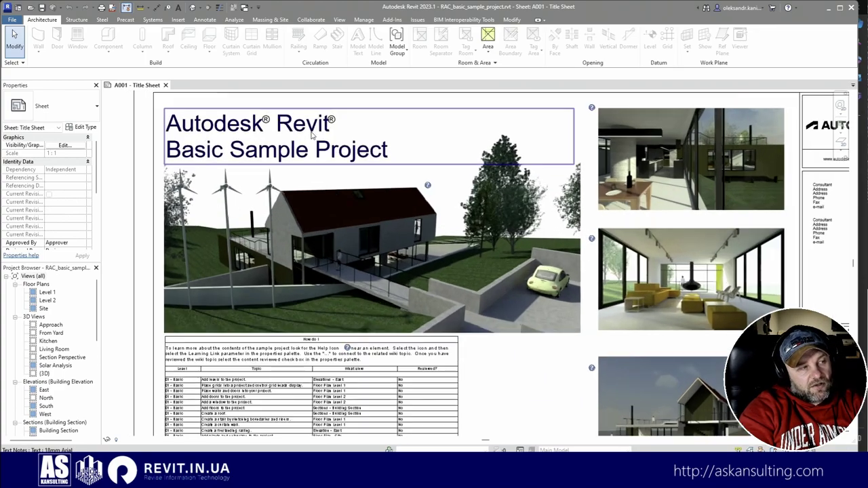
Zoom and pan the title sheet to centre the How do I table.
{"action": "scroll", "coordinate": [673, 204], "scroll_direction": "down", "scroll_amount": 4}
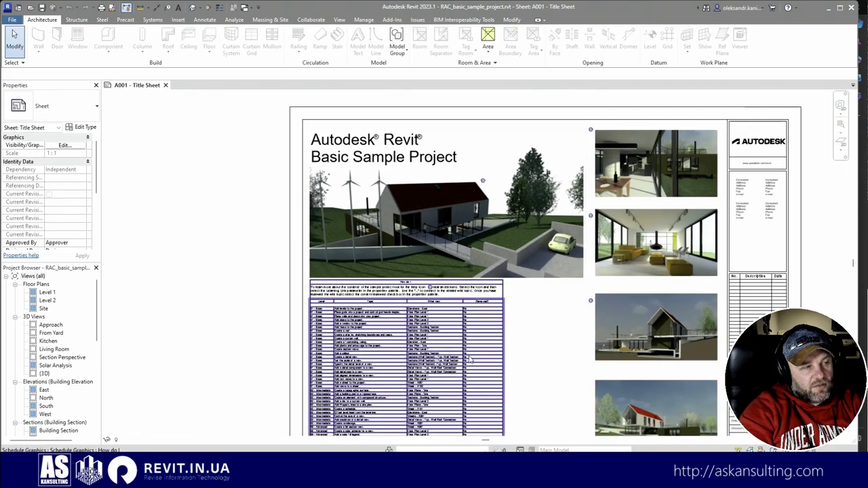
{"action": "scroll", "coordinate": [389, 136], "scroll_direction": "up", "scroll_amount": 4}
{"action": "scroll", "coordinate": [232, 175], "scroll_direction": "down", "scroll_amount": 3}
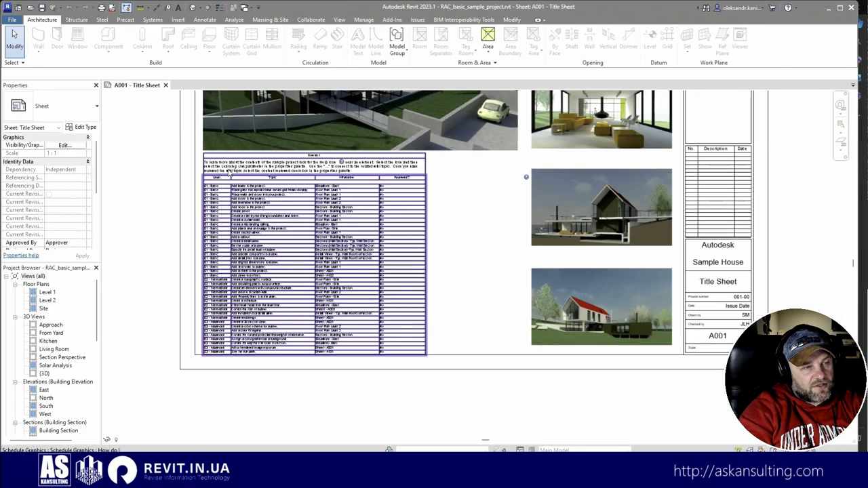
{"action": "middle_click_drag", "start_coordinate": [256, 277], "coordinate": [344, 311]}
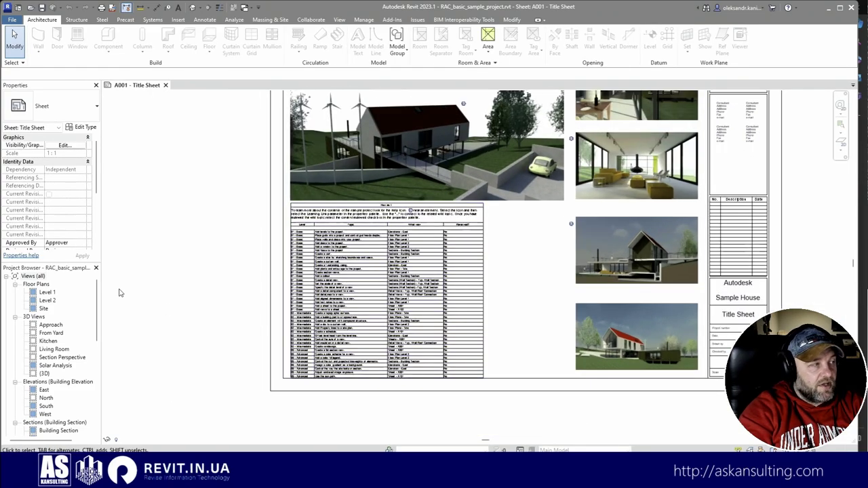
Widen the Properties and Project Browser panel, then go to the Home screen.
{"action": "left_click_drag", "start_coordinate": [102, 239], "coordinate": [132, 245]}
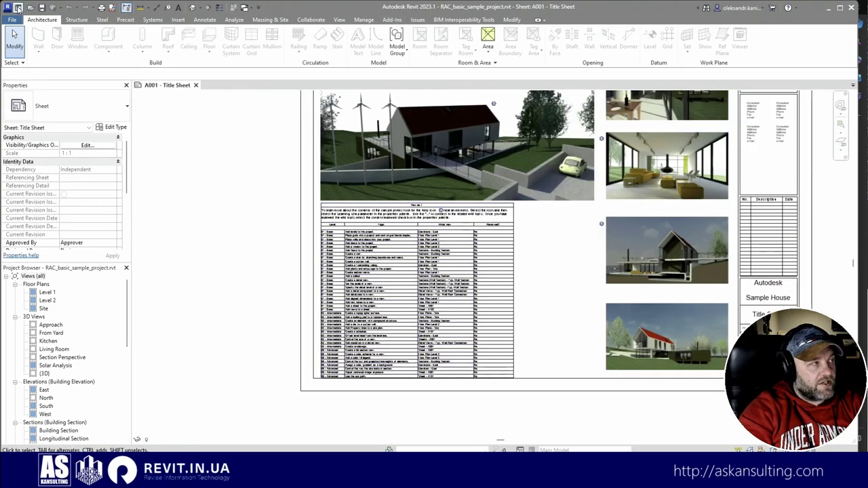
{"action": "left_click", "coordinate": [18, 7]}
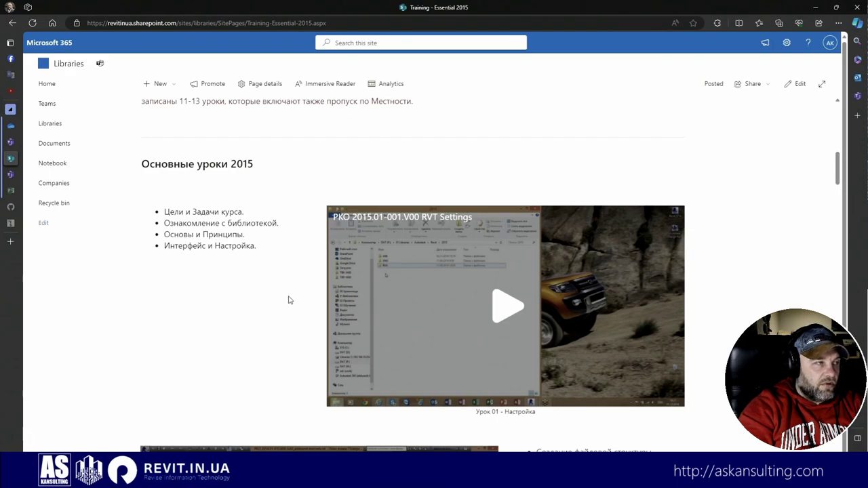
{"action": "scroll", "coordinate": [288, 300], "scroll_direction": "up", "scroll_amount": 5}
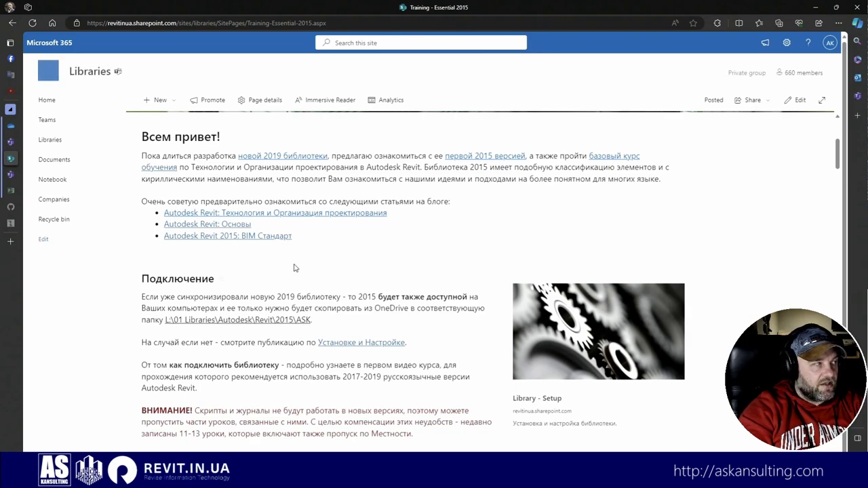
Open the 'Технология и Организация проектирования' post, scroll down to its comments, then back up.
{"action": "left_click", "coordinate": [217, 213]}
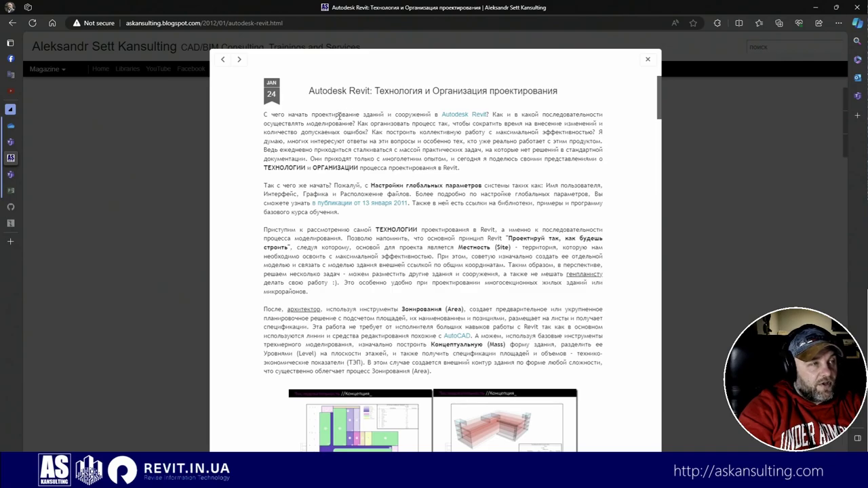
{"action": "scroll", "coordinate": [339, 119], "scroll_direction": "down", "scroll_amount": 3}
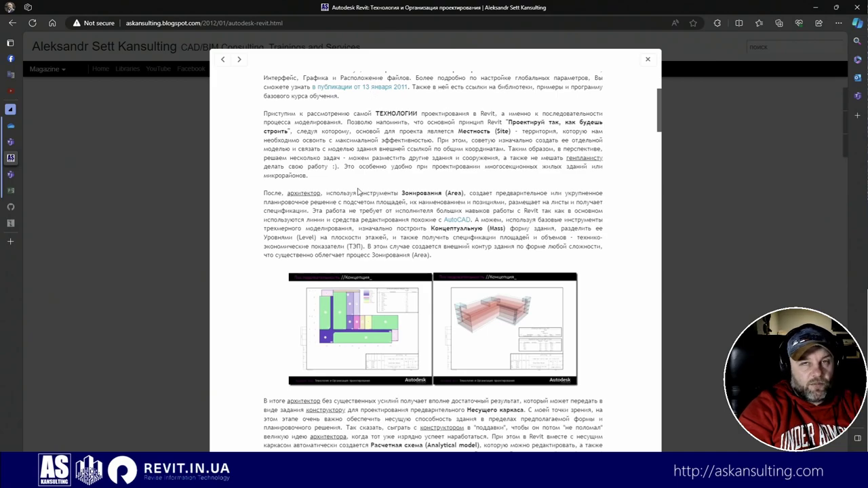
{"action": "scroll", "coordinate": [331, 193], "scroll_direction": "down", "scroll_amount": 3}
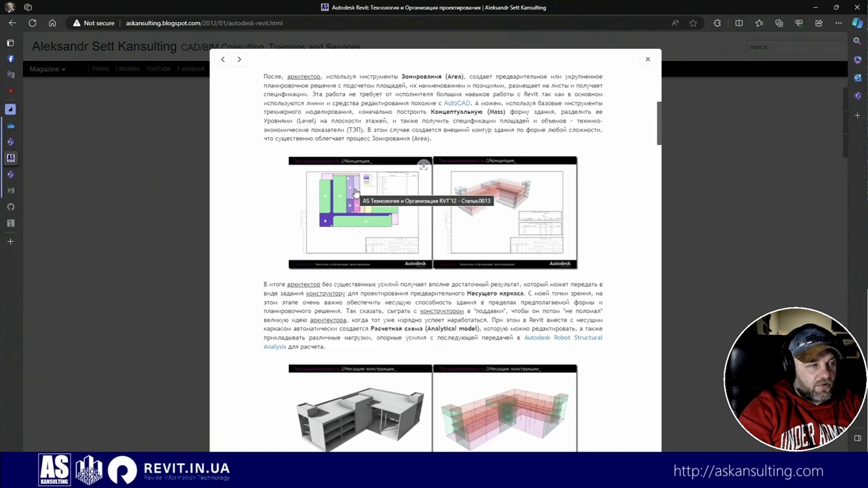
{"action": "scroll", "coordinate": [355, 194], "scroll_direction": "down", "scroll_amount": 3}
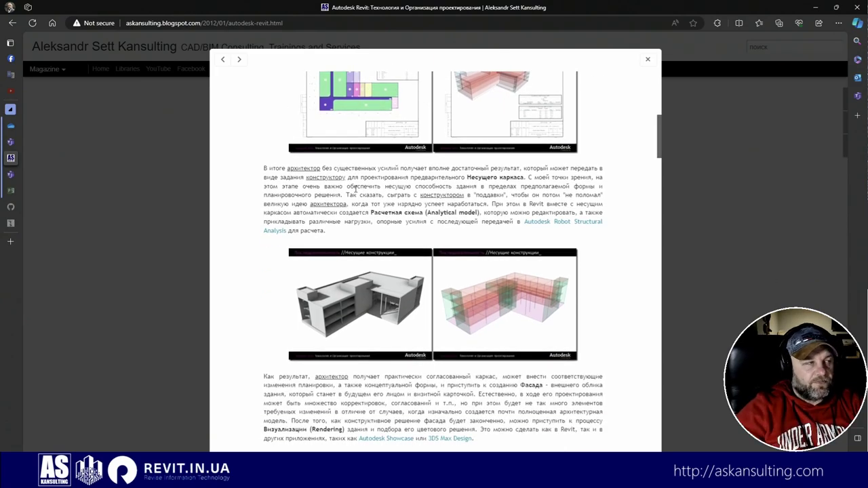
{"action": "scroll", "coordinate": [361, 205], "scroll_direction": "up", "scroll_amount": 9}
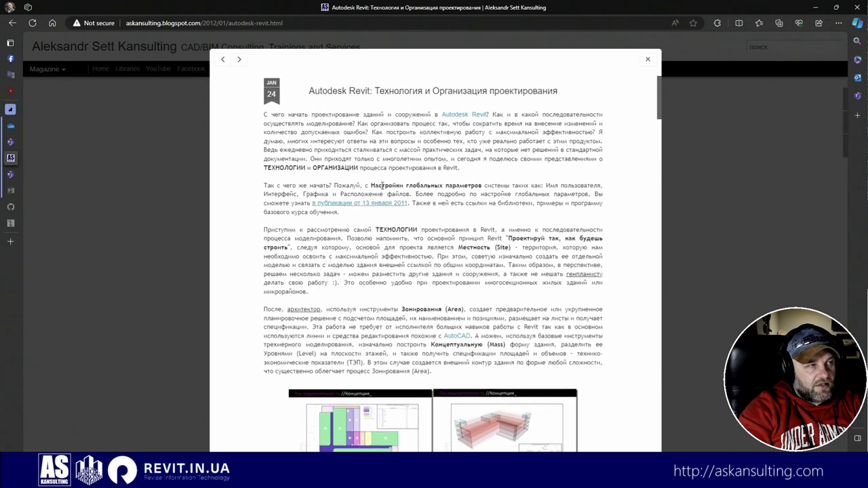
{"action": "scroll", "coordinate": [470, 206], "scroll_direction": "down", "scroll_amount": 6}
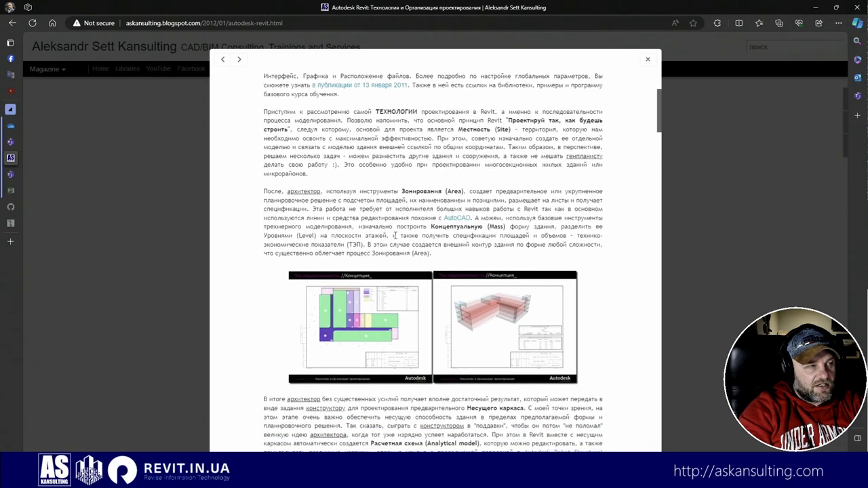
{"action": "scroll", "coordinate": [468, 204], "scroll_direction": "down", "scroll_amount": 3}
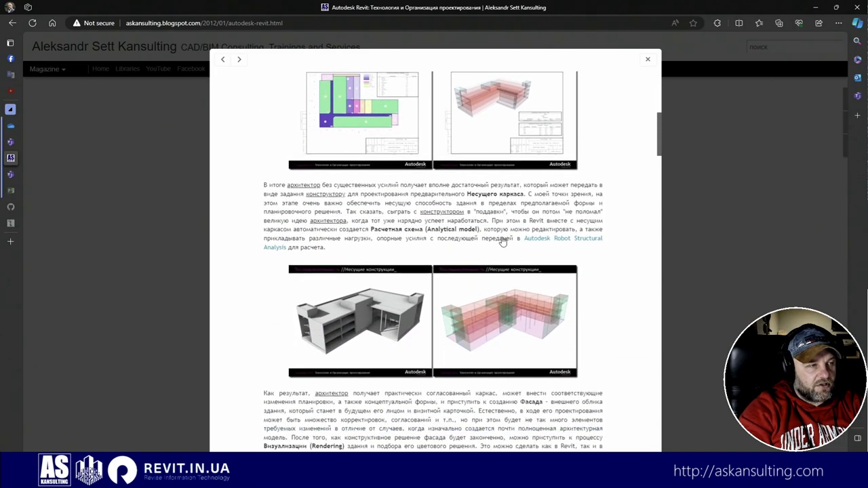
{"action": "scroll", "coordinate": [461, 184], "scroll_direction": "down", "scroll_amount": 6}
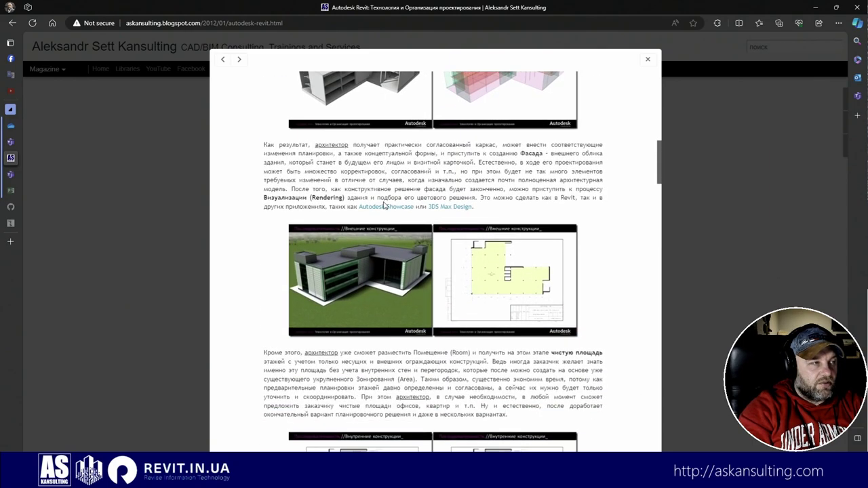
{"action": "scroll", "coordinate": [370, 193], "scroll_direction": "down", "scroll_amount": 3}
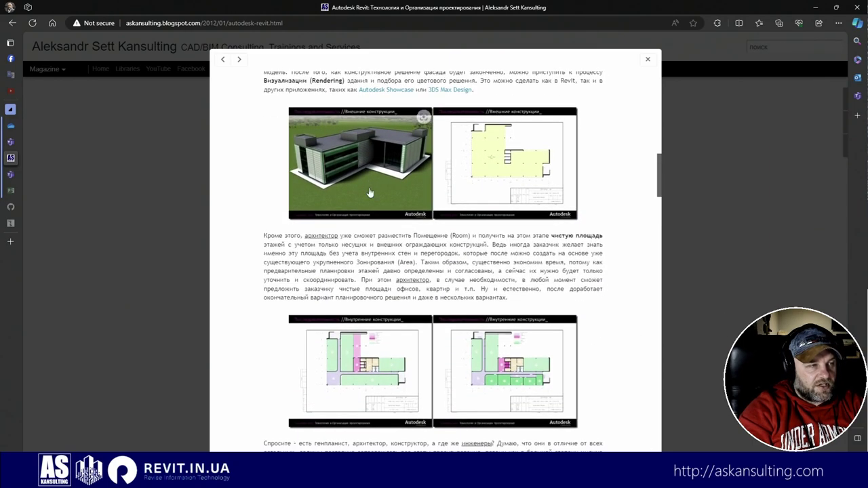
{"action": "scroll", "coordinate": [538, 328], "scroll_direction": "down", "scroll_amount": 15}
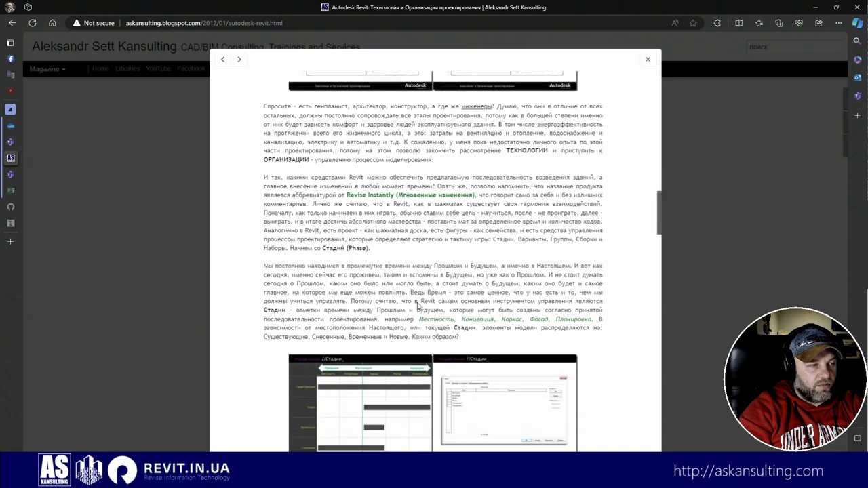
{"action": "scroll", "coordinate": [419, 307], "scroll_direction": "down", "scroll_amount": 6}
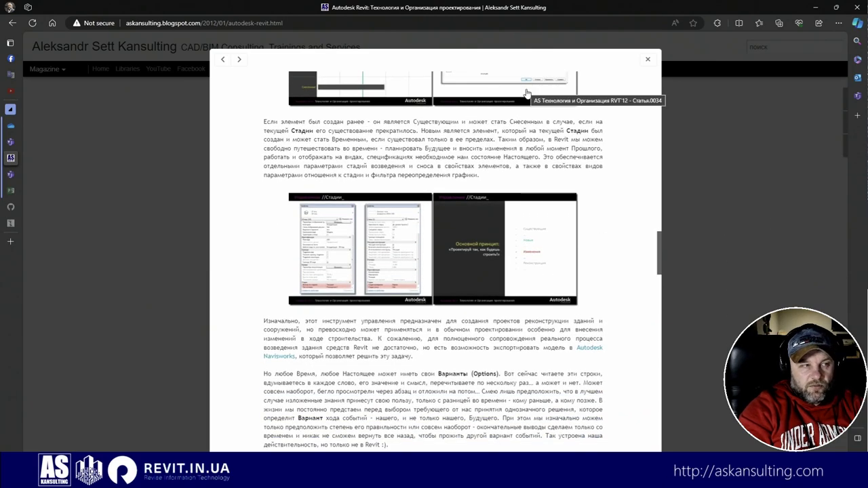
{"action": "scroll", "coordinate": [479, 195], "scroll_direction": "down", "scroll_amount": 3}
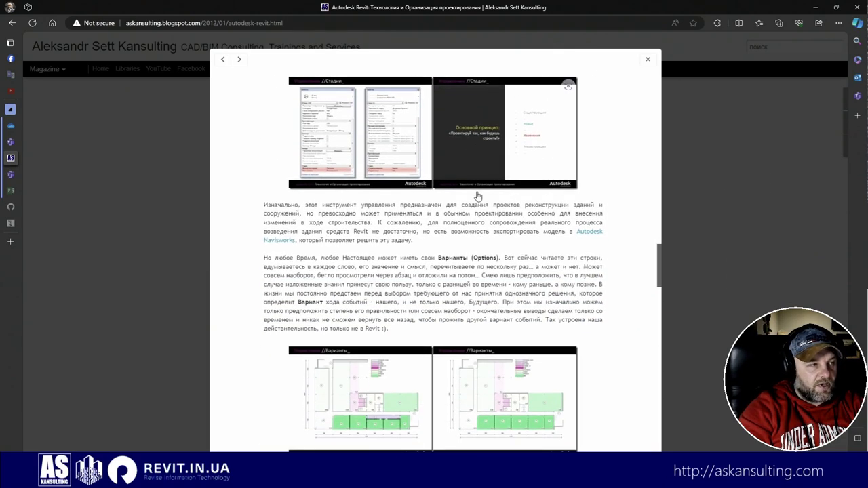
{"action": "scroll", "coordinate": [434, 260], "scroll_direction": "down", "scroll_amount": 9}
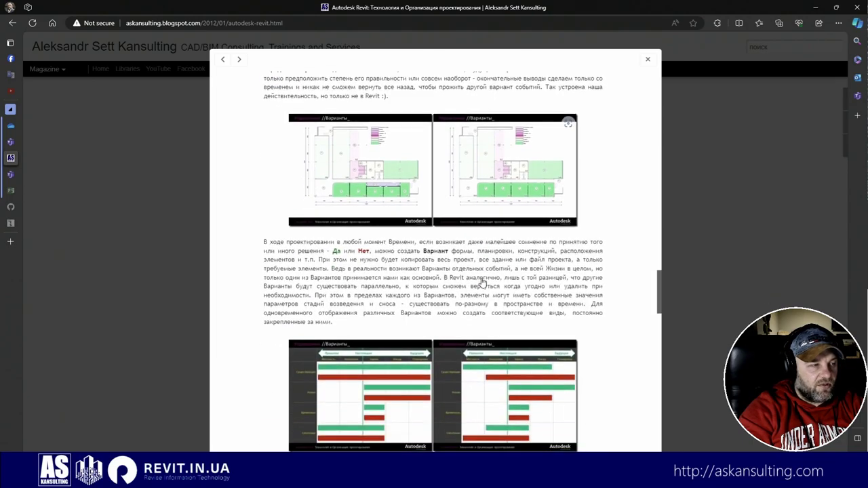
{"action": "scroll", "coordinate": [468, 281], "scroll_direction": "down", "scroll_amount": 6}
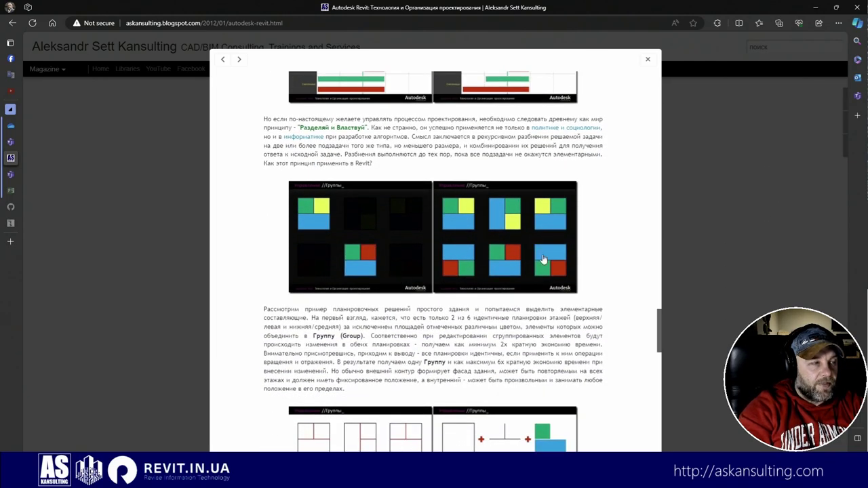
{"action": "scroll", "coordinate": [468, 295], "scroll_direction": "down", "scroll_amount": 3}
{"action": "scroll", "coordinate": [468, 295], "scroll_direction": "down", "scroll_amount": 10}
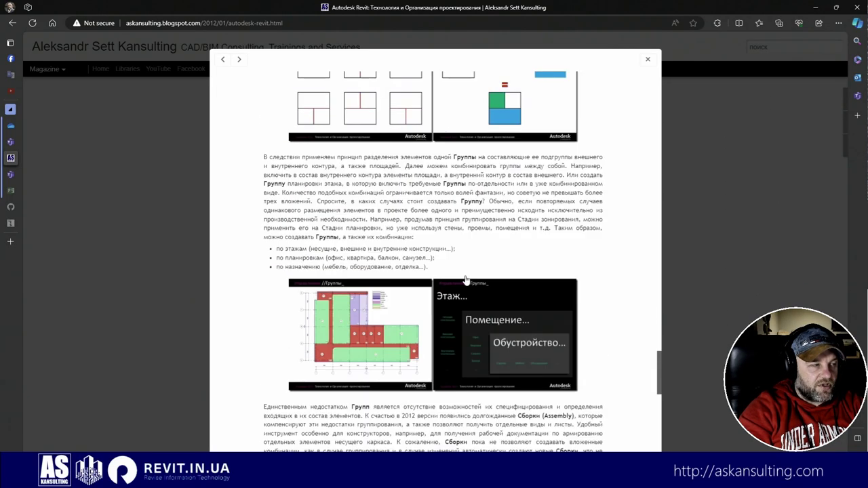
{"action": "scroll", "coordinate": [466, 280], "scroll_direction": "down", "scroll_amount": 3}
{"action": "scroll", "coordinate": [445, 319], "scroll_direction": "up", "scroll_amount": 3}
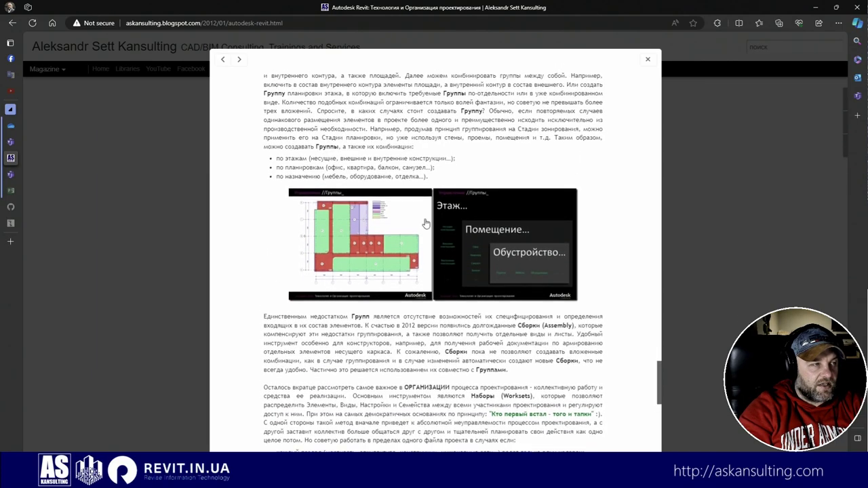
{"action": "scroll", "coordinate": [434, 298], "scroll_direction": "down", "scroll_amount": 11}
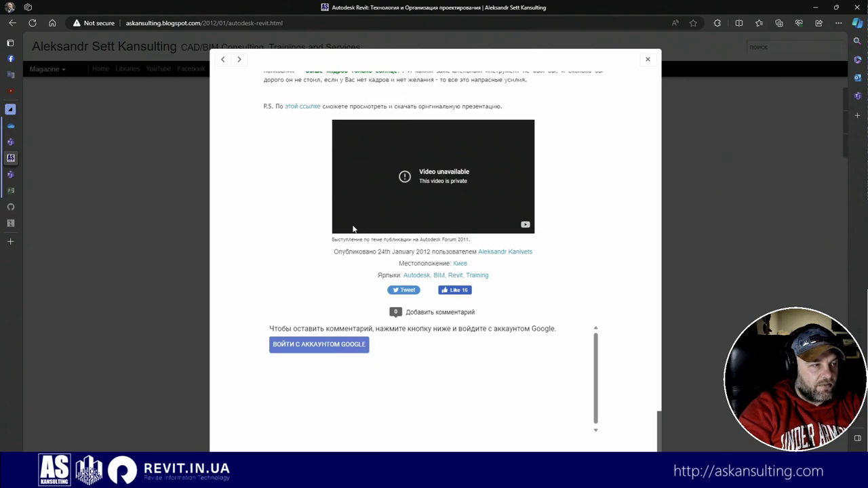
{"action": "scroll", "coordinate": [353, 230], "scroll_direction": "up", "scroll_amount": 3}
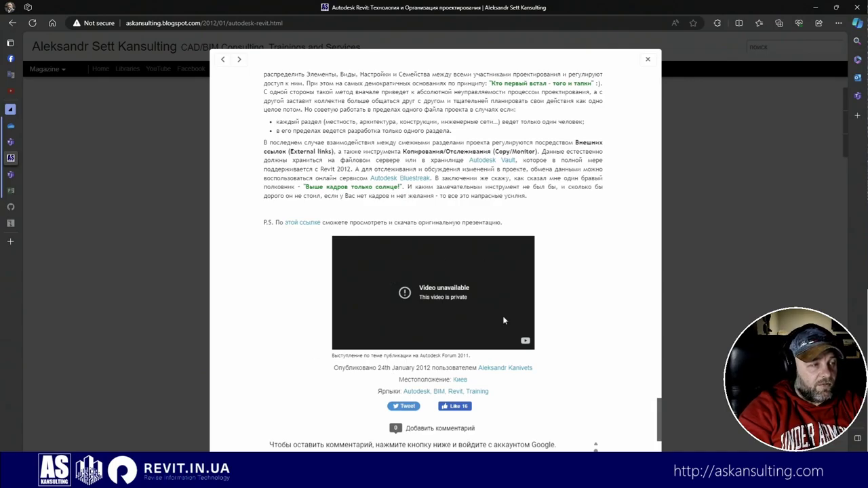
{"action": "scroll", "coordinate": [430, 278], "scroll_direction": "up", "scroll_amount": 20}
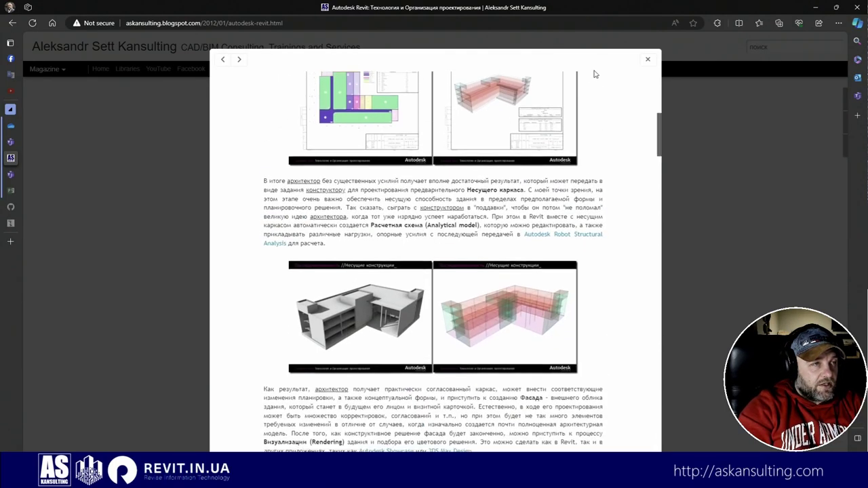
Close the blog article and view the Teams Trainings channel.
{"action": "left_click", "coordinate": [648, 60]}
{"action": "mouse_move", "coordinate": [16, 228]}
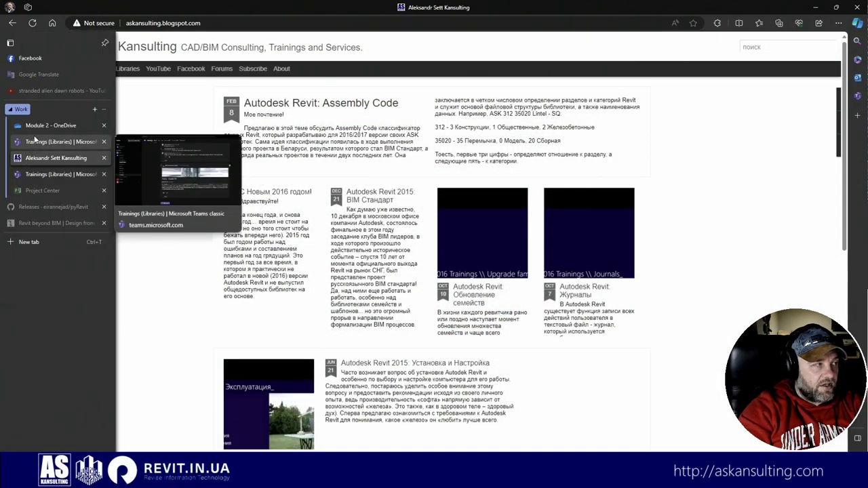
{"action": "left_click", "coordinate": [34, 142]}
Return to the blog and go back to the 'Autodesk Revit: Основы' post.
{"action": "mouse_move", "coordinate": [12, 146]}
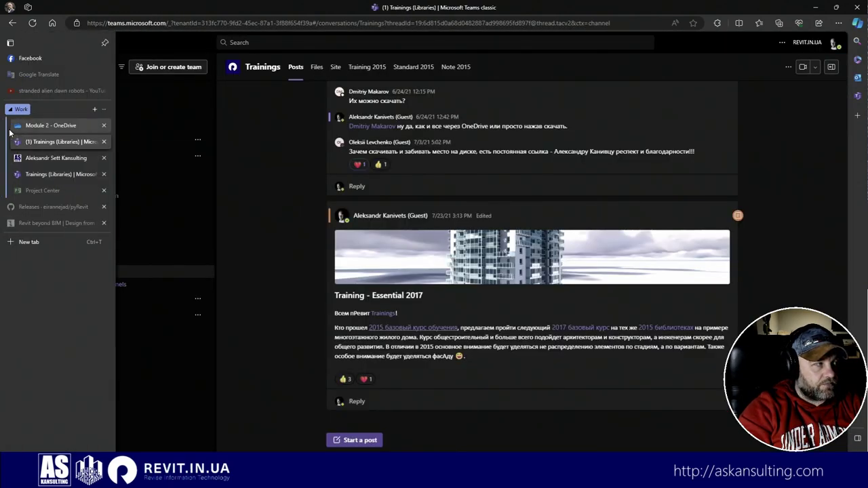
{"action": "left_click", "coordinate": [34, 158]}
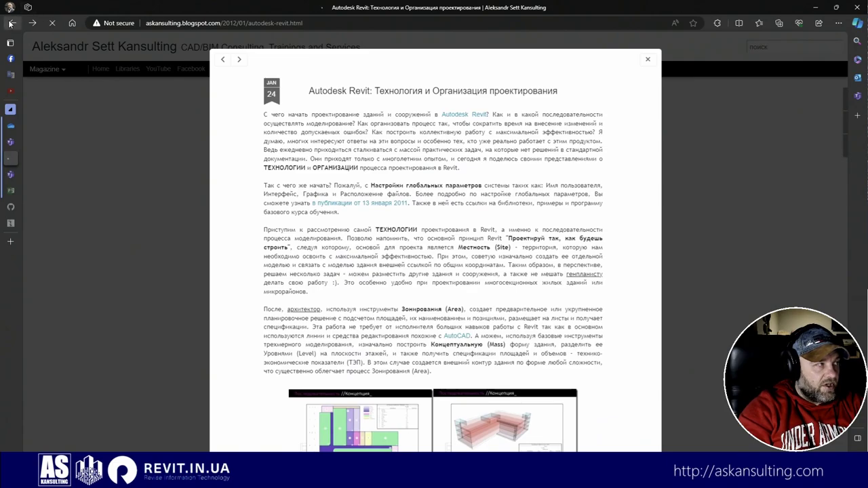
{"action": "left_click", "coordinate": [12, 23]}
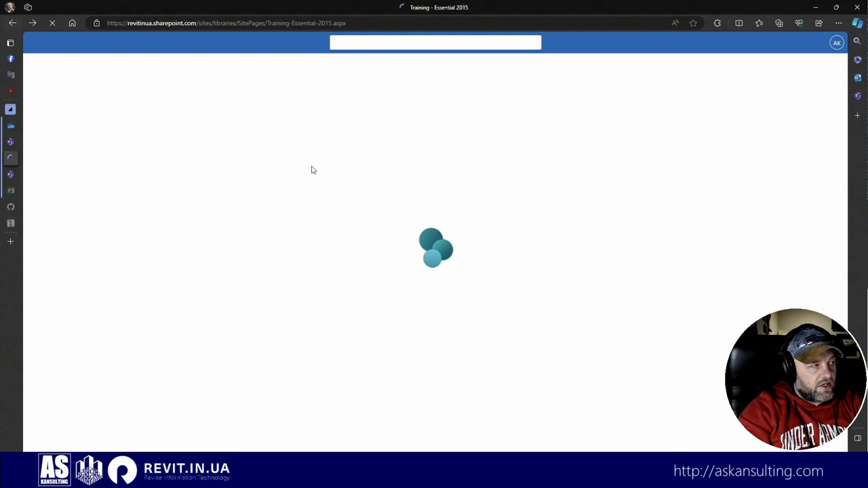
{"action": "left_click", "coordinate": [41, 190]}
Scroll through the 'Autodesk Revit: Основы' post and back to its top, then close it.
{"action": "scroll", "coordinate": [394, 220], "scroll_direction": "down", "scroll_amount": 10}
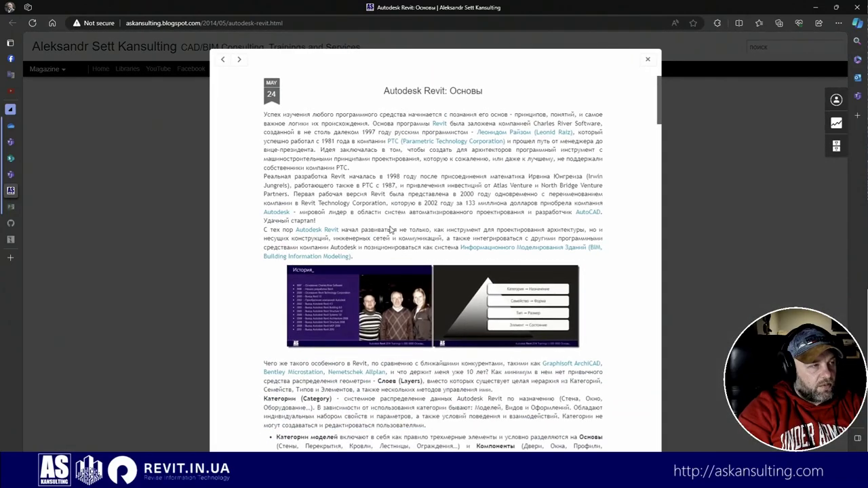
{"action": "scroll", "coordinate": [397, 272], "scroll_direction": "down", "scroll_amount": 10}
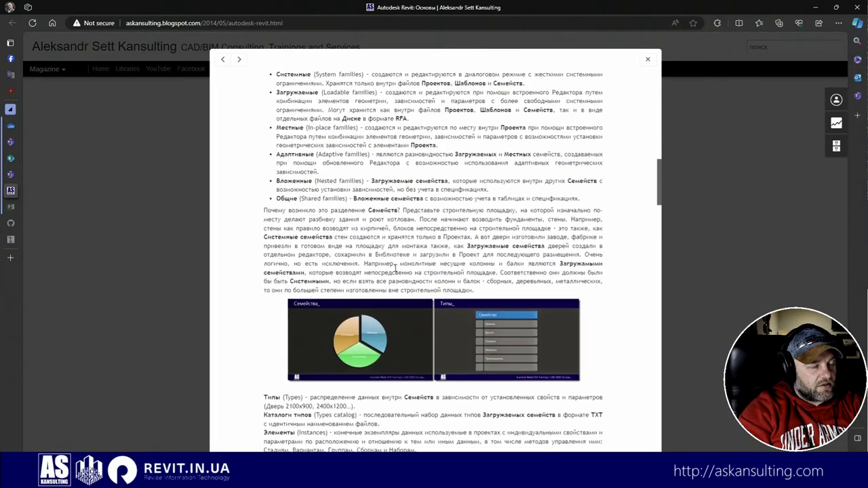
{"action": "scroll", "coordinate": [395, 267], "scroll_direction": "down", "scroll_amount": 8}
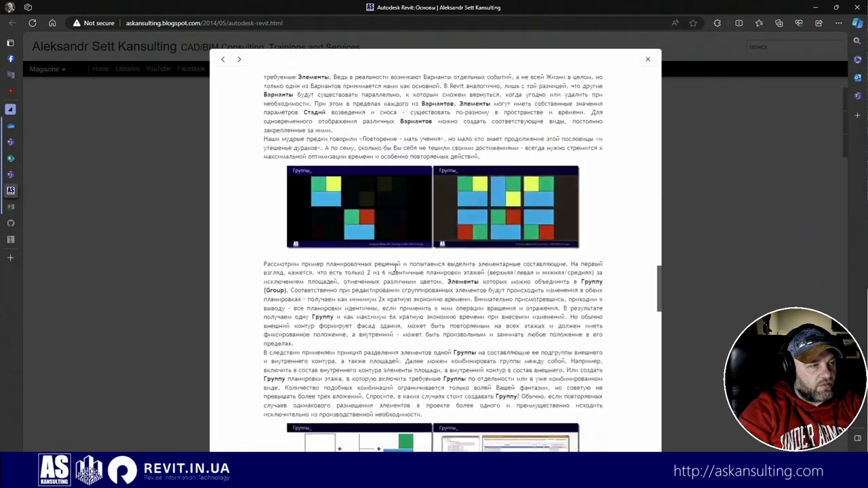
{"action": "scroll", "coordinate": [392, 232], "scroll_direction": "up", "scroll_amount": 5}
{"action": "scroll", "coordinate": [392, 232], "scroll_direction": "down", "scroll_amount": 5}
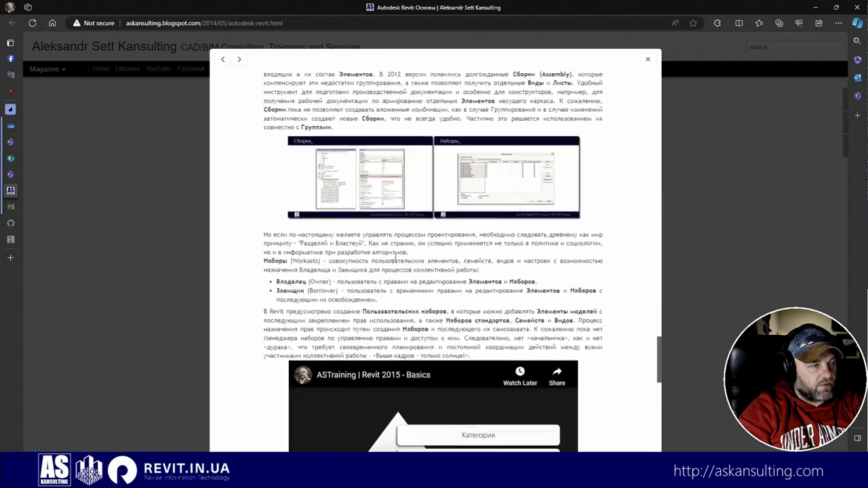
{"action": "scroll", "coordinate": [397, 258], "scroll_direction": "up", "scroll_amount": 15}
{"action": "scroll", "coordinate": [400, 270], "scroll_direction": "up", "scroll_amount": 1}
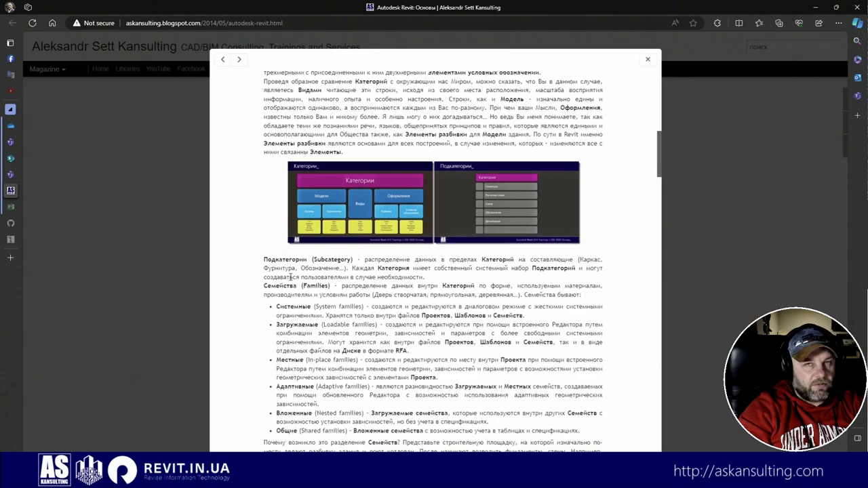
{"action": "scroll", "coordinate": [288, 280], "scroll_direction": "down", "scroll_amount": 3}
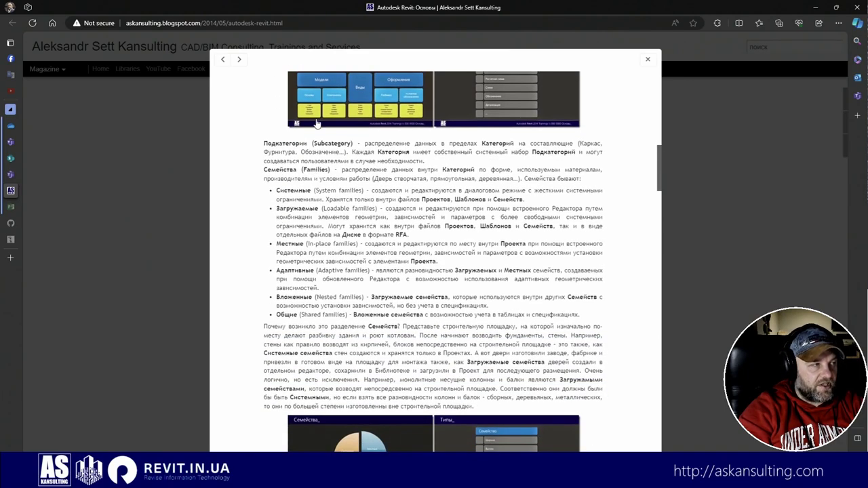
{"action": "scroll", "coordinate": [316, 313], "scroll_direction": "up", "scroll_amount": 6}
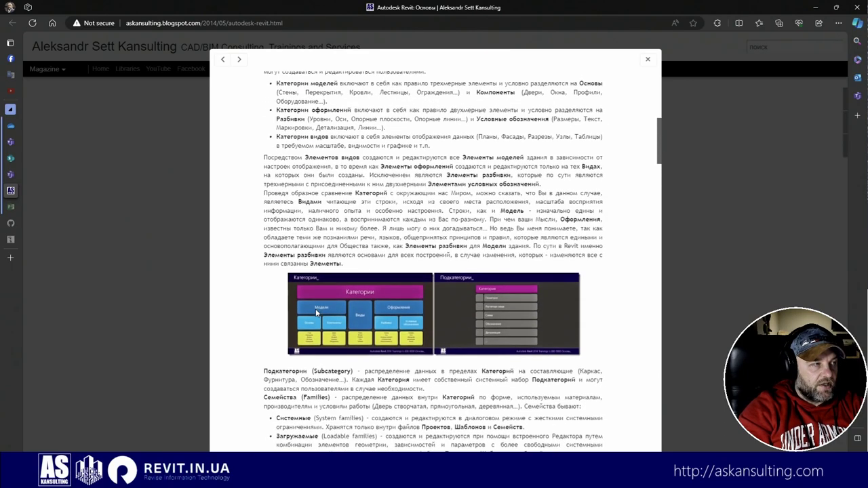
{"action": "scroll", "coordinate": [319, 233], "scroll_direction": "up", "scroll_amount": 4}
{"action": "scroll", "coordinate": [326, 236], "scroll_direction": "down", "scroll_amount": 20}
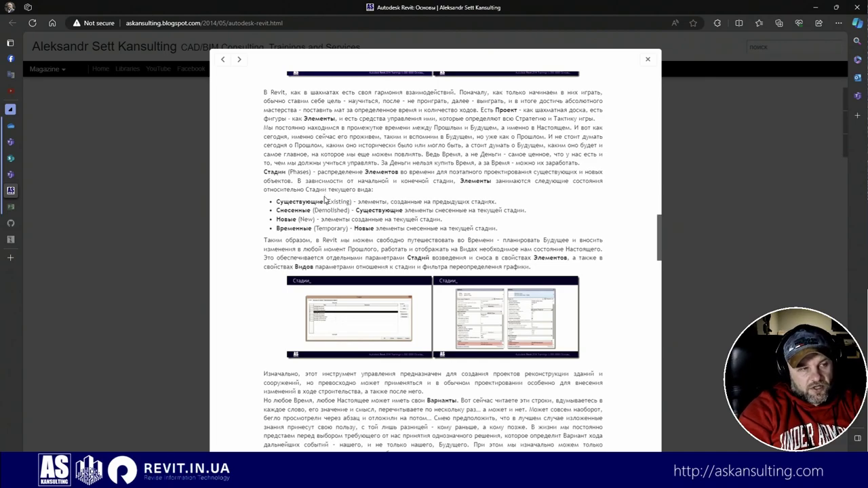
{"action": "scroll", "coordinate": [306, 213], "scroll_direction": "down", "scroll_amount": 3}
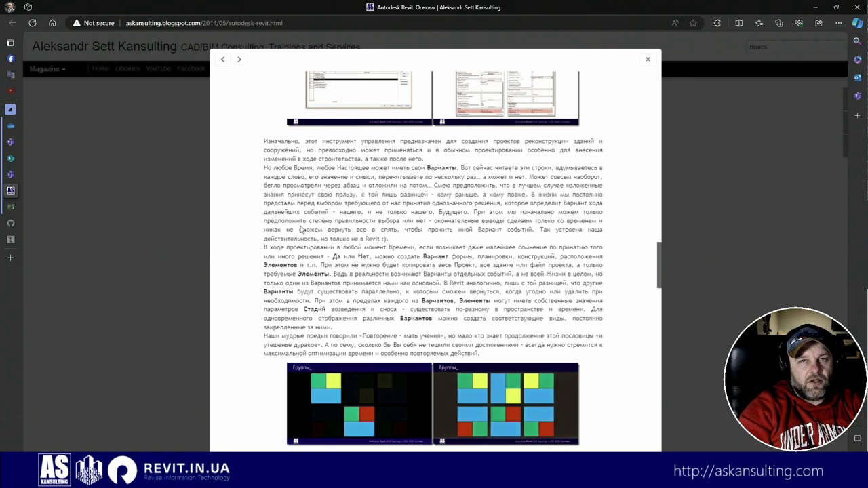
{"action": "scroll", "coordinate": [301, 229], "scroll_direction": "down", "scroll_amount": 4}
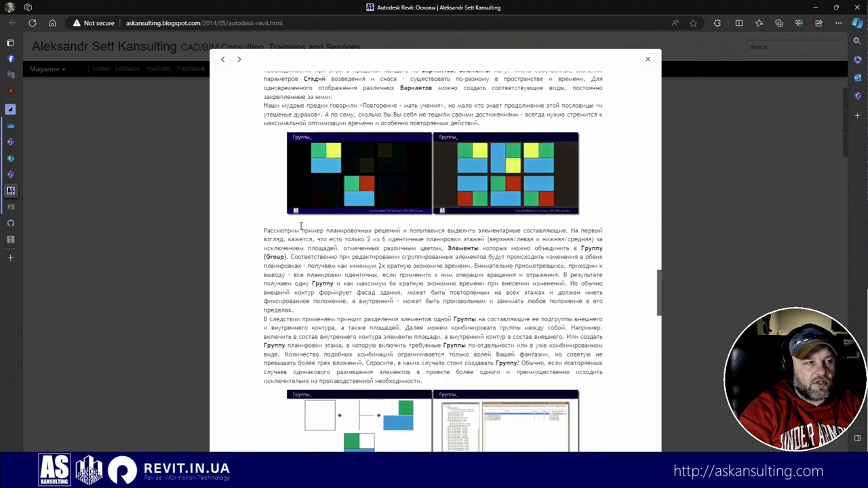
{"action": "scroll", "coordinate": [350, 271], "scroll_direction": "down", "scroll_amount": 3}
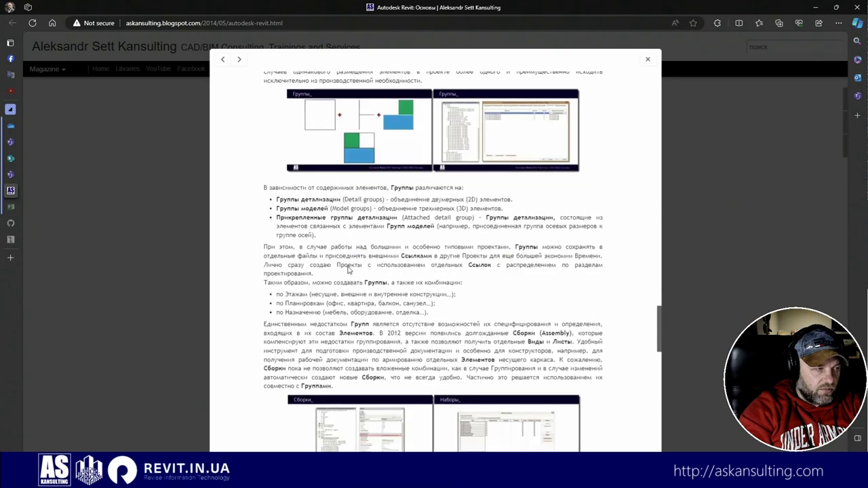
{"action": "scroll", "coordinate": [429, 276], "scroll_direction": "down", "scroll_amount": 5}
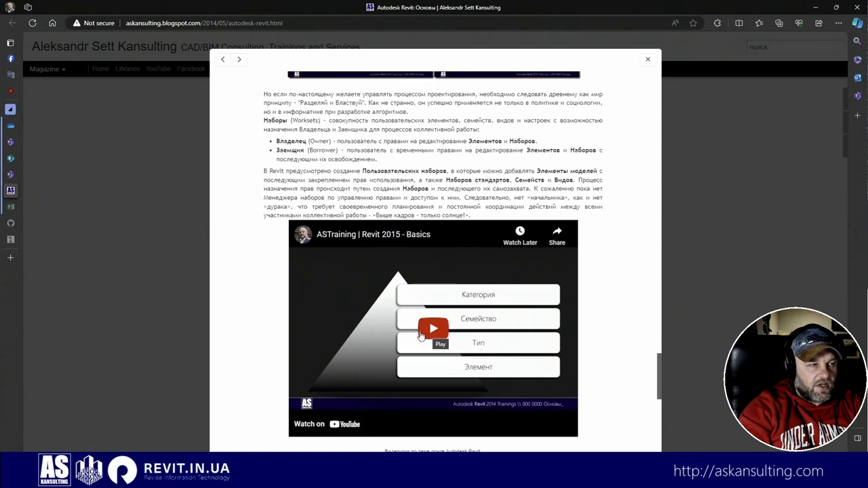
{"action": "scroll", "coordinate": [377, 110], "scroll_direction": "up", "scroll_amount": 2}
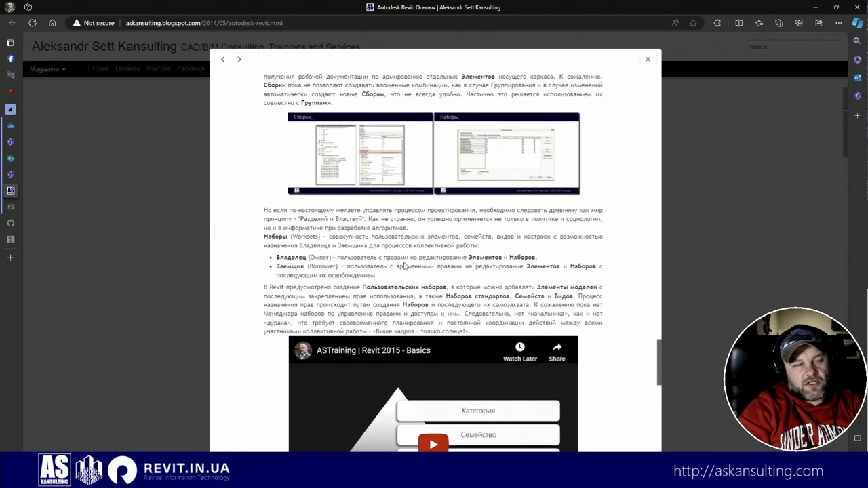
{"action": "scroll", "coordinate": [407, 275], "scroll_direction": "up", "scroll_amount": 10}
{"action": "scroll", "coordinate": [409, 283], "scroll_direction": "up", "scroll_amount": 10}
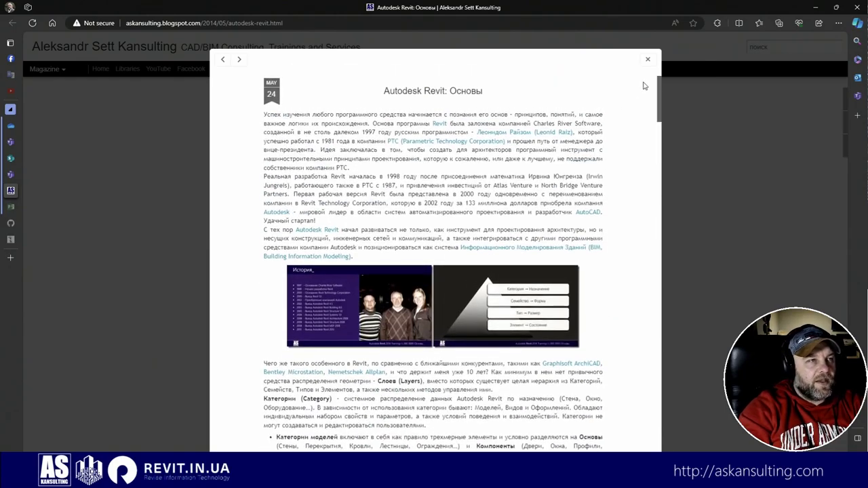
{"action": "left_click", "coordinate": [648, 59]}
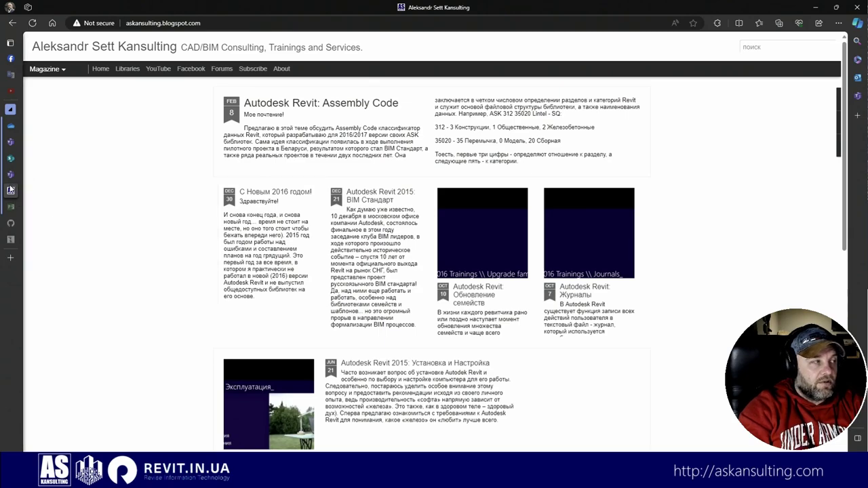
Bring up the BIM Стандарт article and open its 'в формате PDF' link in a new tab.
{"action": "mouse_move", "coordinate": [14, 174]}
{"action": "left_click", "coordinate": [40, 174]}
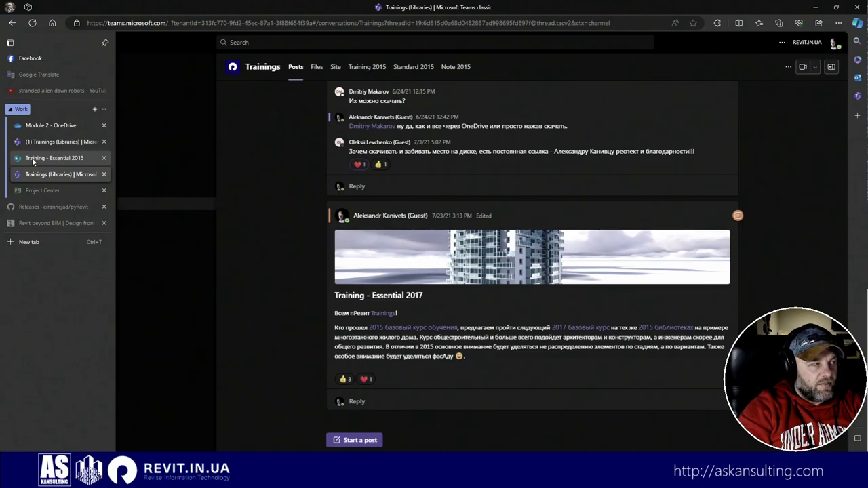
{"action": "key", "text": "ctrl+Tab"}
{"action": "scroll", "coordinate": [314, 255], "scroll_direction": "up", "scroll_amount": 10}
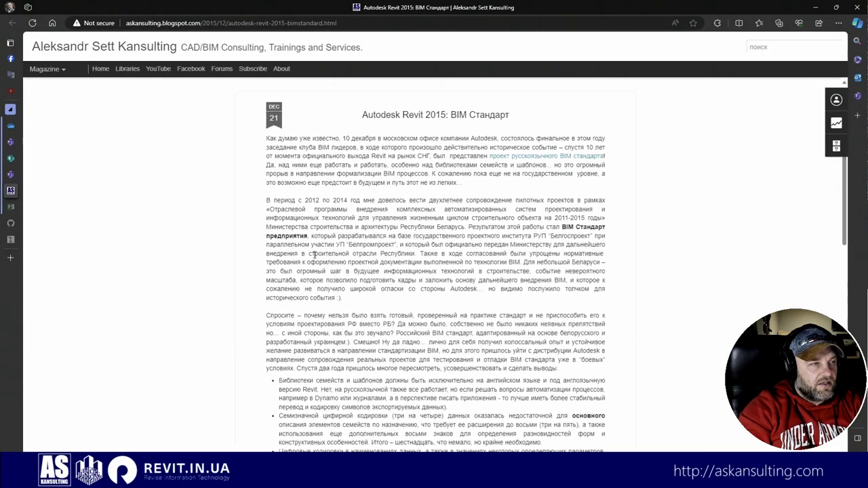
{"action": "scroll", "coordinate": [390, 260], "scroll_direction": "down", "scroll_amount": 3}
{"action": "scroll", "coordinate": [402, 231], "scroll_direction": "up", "scroll_amount": 3}
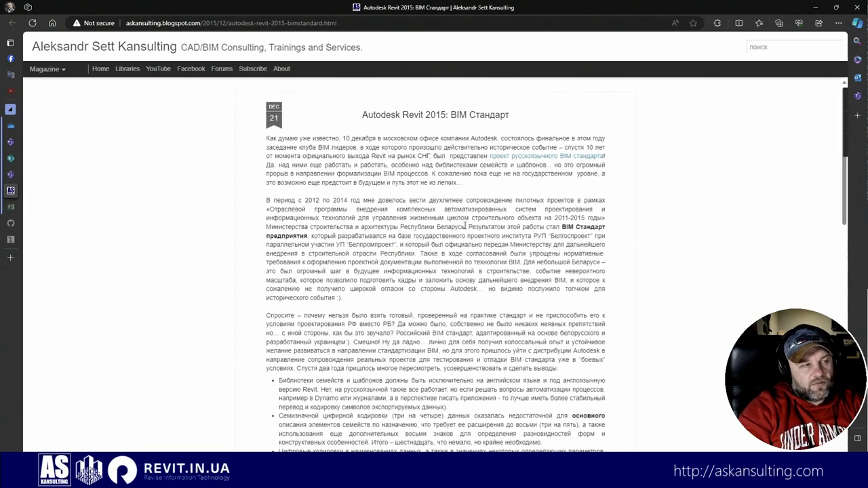
{"action": "scroll", "coordinate": [465, 226], "scroll_direction": "down", "scroll_amount": 15}
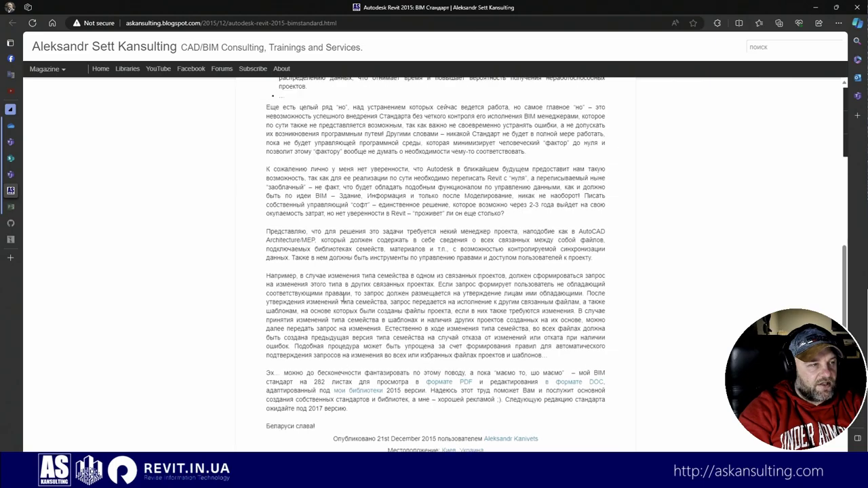
{"action": "scroll", "coordinate": [344, 299], "scroll_direction": "up", "scroll_amount": 3}
{"action": "scroll", "coordinate": [343, 298], "scroll_direction": "down", "scroll_amount": 5}
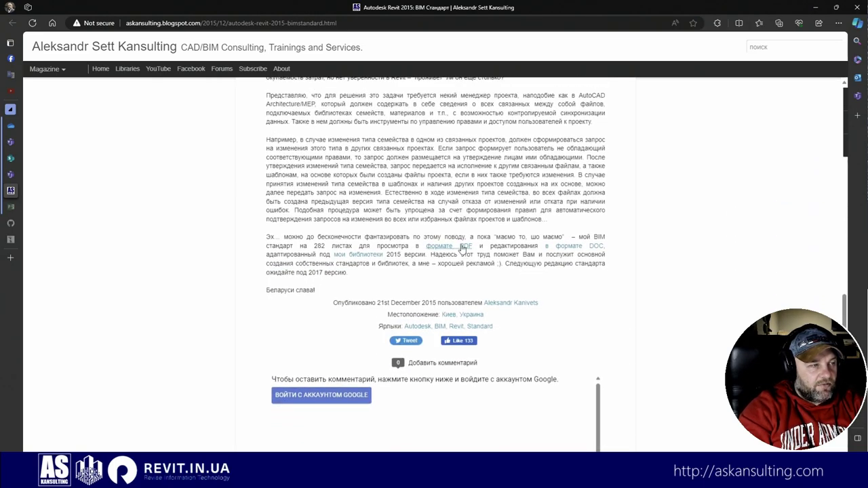
{"action": "middle_click", "coordinate": [462, 248]}
Switch to the BIM standard PDF in OneDrive and set its zoom to 100%.
{"action": "left_click", "coordinate": [11, 206]}
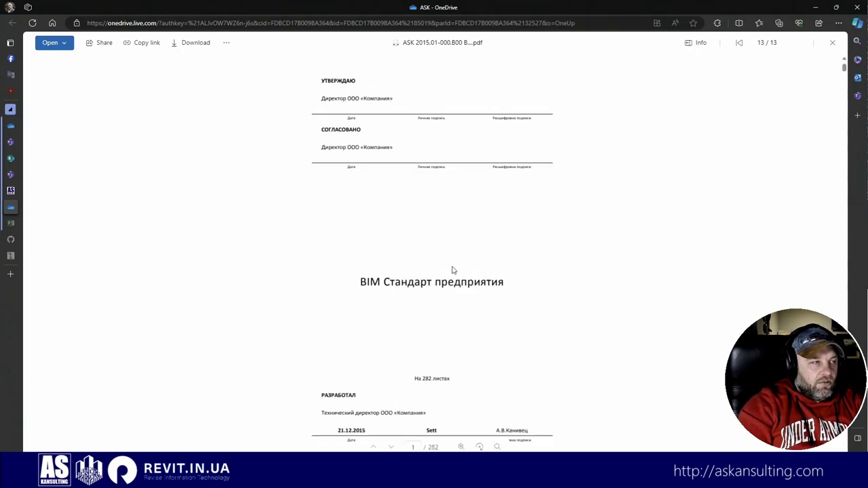
{"action": "scroll", "coordinate": [454, 270], "scroll_direction": "down", "scroll_amount": 2}
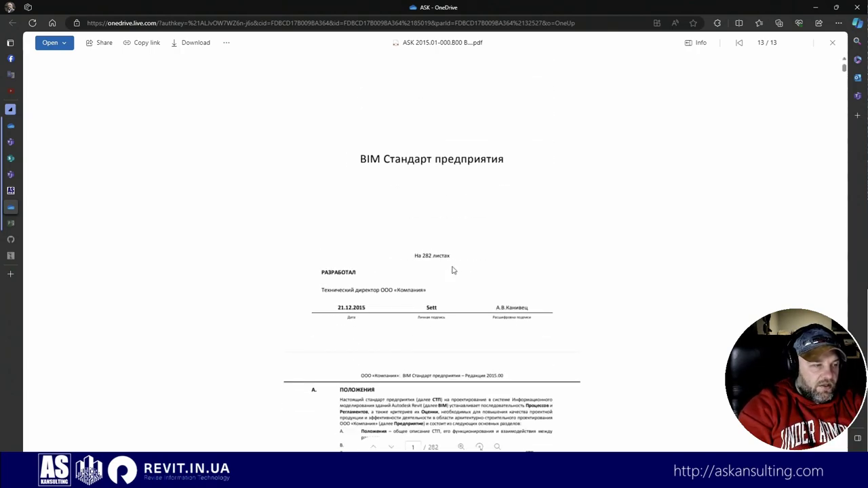
{"action": "scroll", "coordinate": [438, 333], "scroll_direction": "down", "scroll_amount": 2}
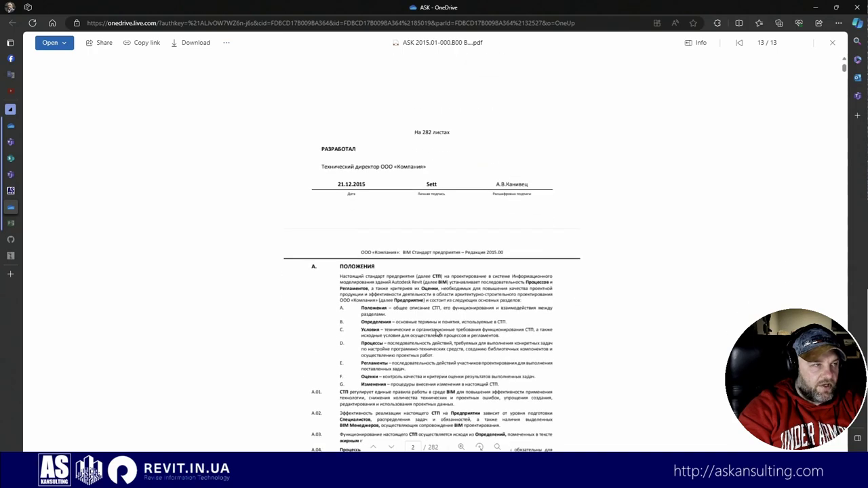
{"action": "left_click", "coordinate": [462, 449]}
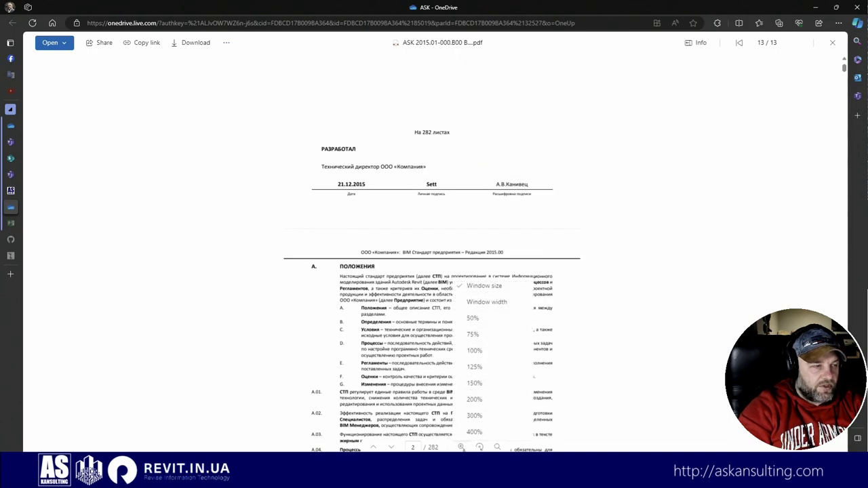
{"action": "left_click", "coordinate": [485, 349]}
{"action": "left_click", "coordinate": [462, 448]}
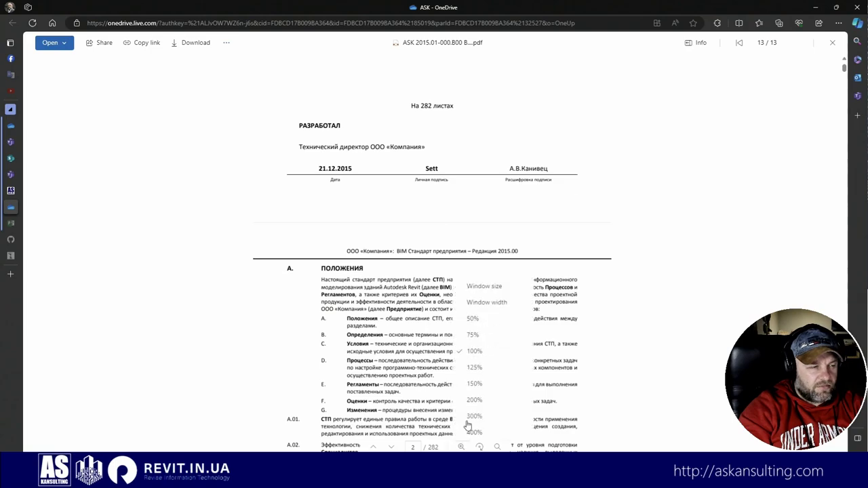
{"action": "left_click", "coordinate": [481, 368]}
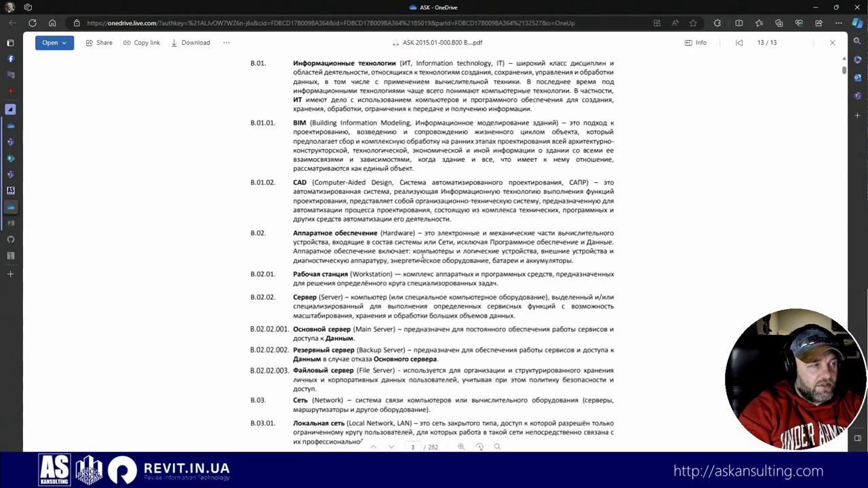
Scroll down to the classifier tables and select the code 400 0000.
{"action": "scroll", "coordinate": [422, 256], "scroll_direction": "down", "scroll_amount": 4}
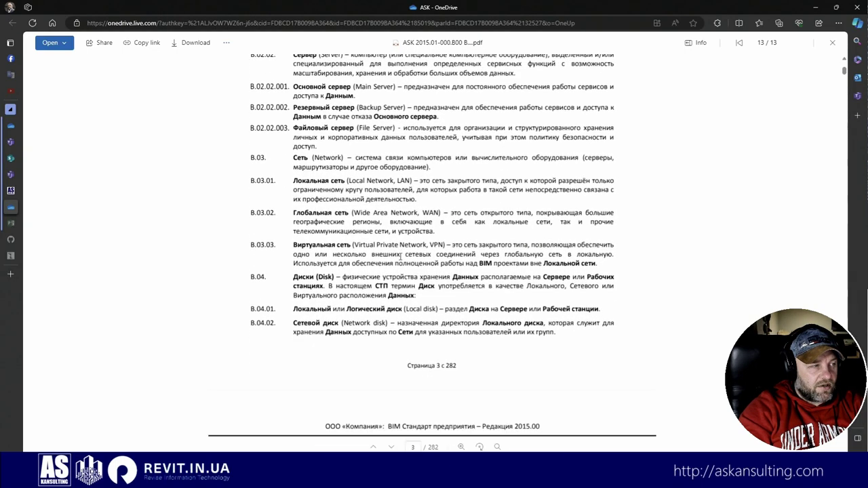
{"action": "scroll", "coordinate": [400, 258], "scroll_direction": "down", "scroll_amount": 2}
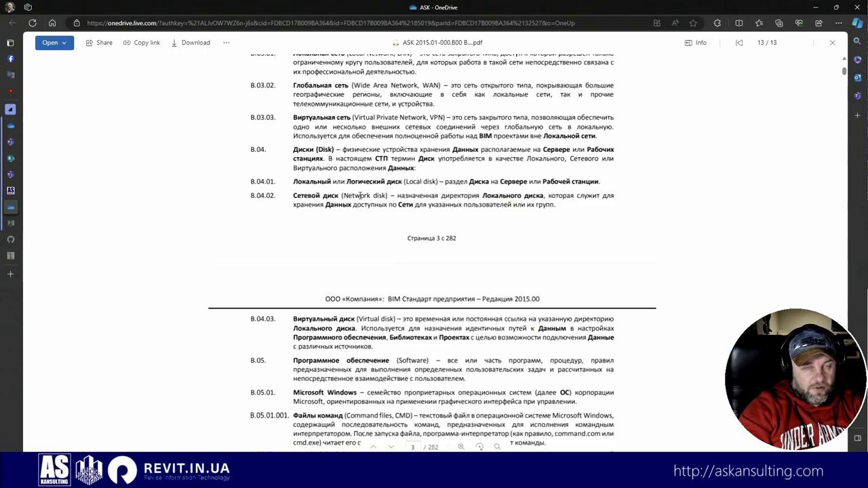
{"action": "scroll", "coordinate": [361, 197], "scroll_direction": "down", "scroll_amount": 5}
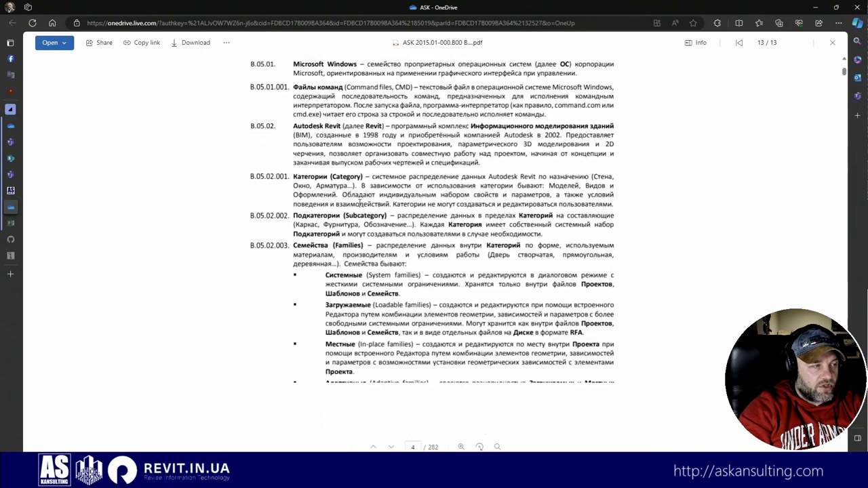
{"action": "scroll", "coordinate": [361, 203], "scroll_direction": "down", "scroll_amount": 8}
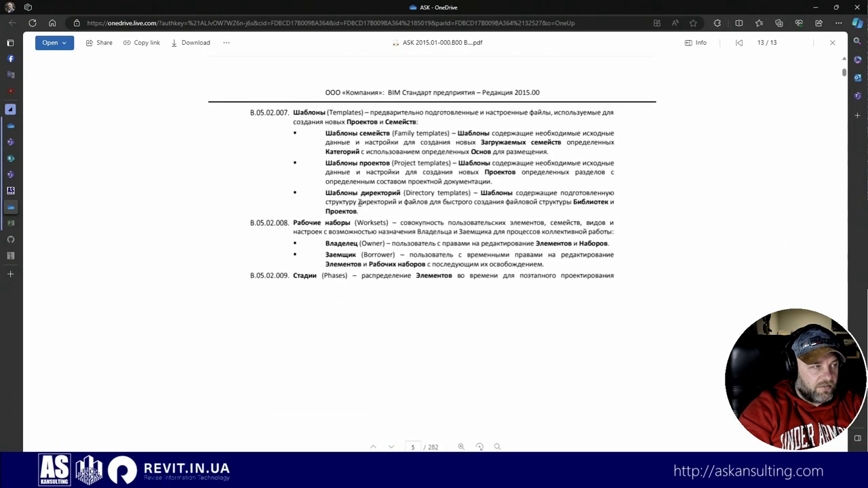
{"action": "scroll", "coordinate": [360, 202], "scroll_direction": "down", "scroll_amount": 12}
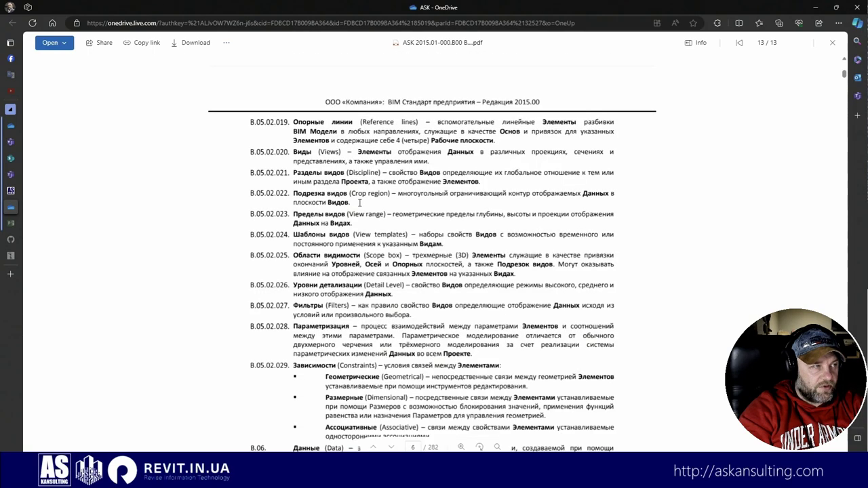
{"action": "scroll", "coordinate": [360, 202], "scroll_direction": "down", "scroll_amount": 10}
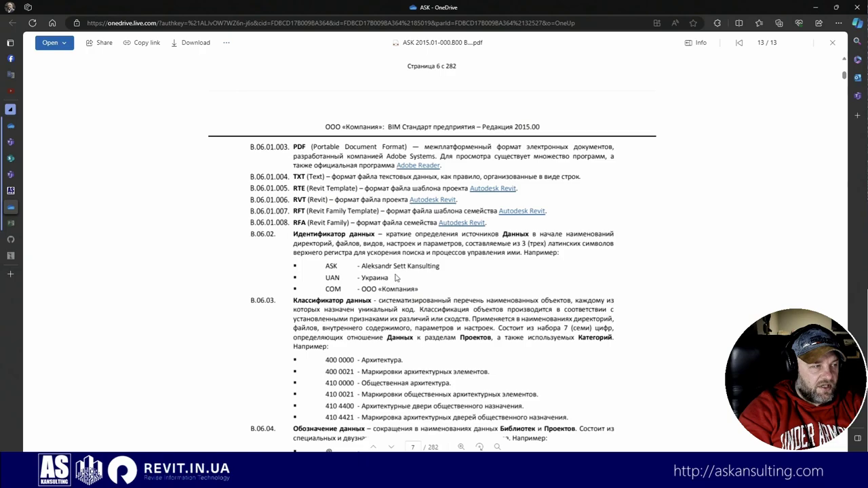
{"action": "scroll", "coordinate": [352, 362], "scroll_direction": "down", "scroll_amount": 3}
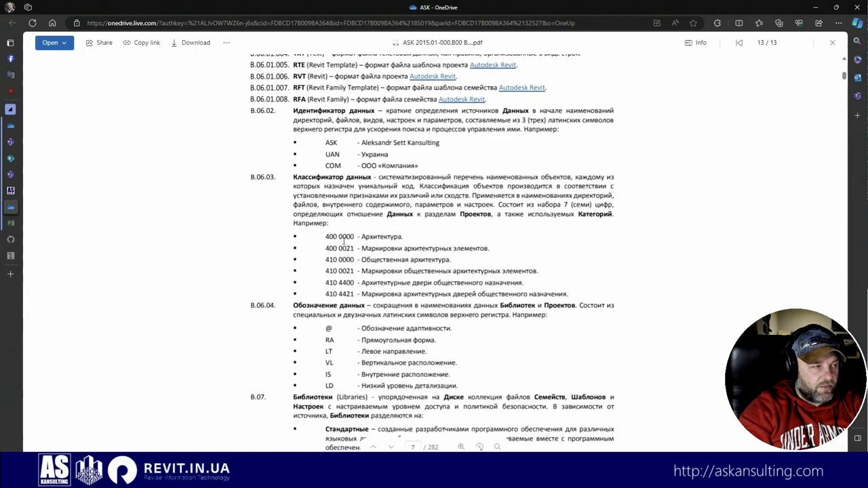
{"action": "left_click_drag", "start_coordinate": [325, 237], "coordinate": [354, 238]}
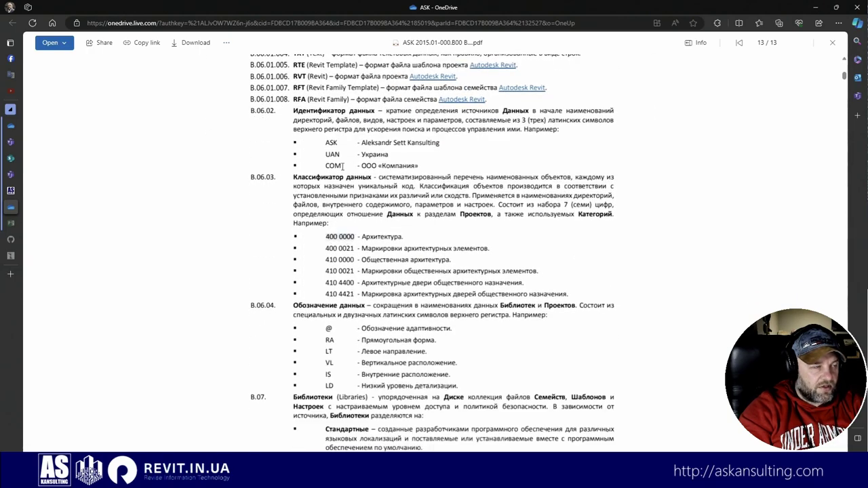
{"action": "left_click", "coordinate": [341, 237]}
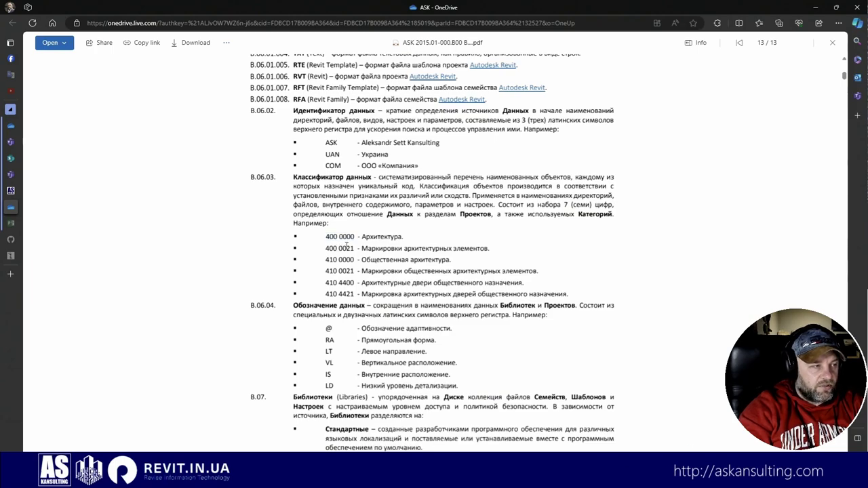
{"action": "double_click", "coordinate": [349, 237]}
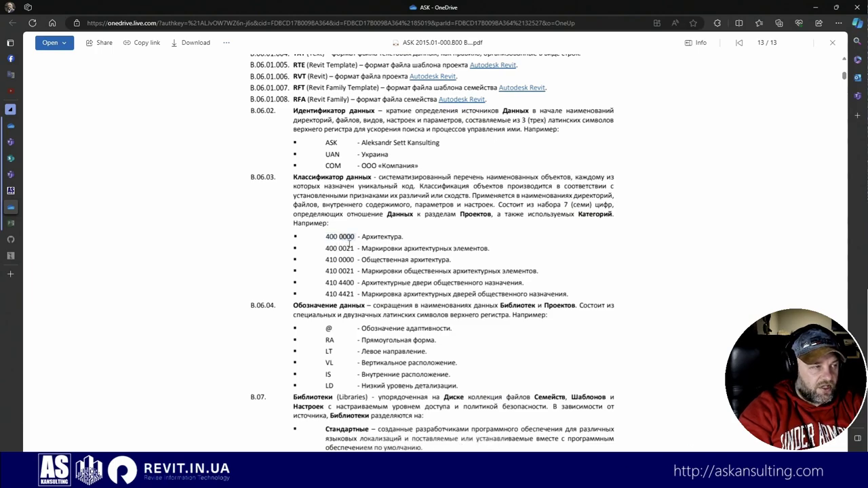
Page down through the naming rules, then scroll back up to section C.
{"action": "scroll", "coordinate": [407, 258], "scroll_direction": "down", "scroll_amount": 5}
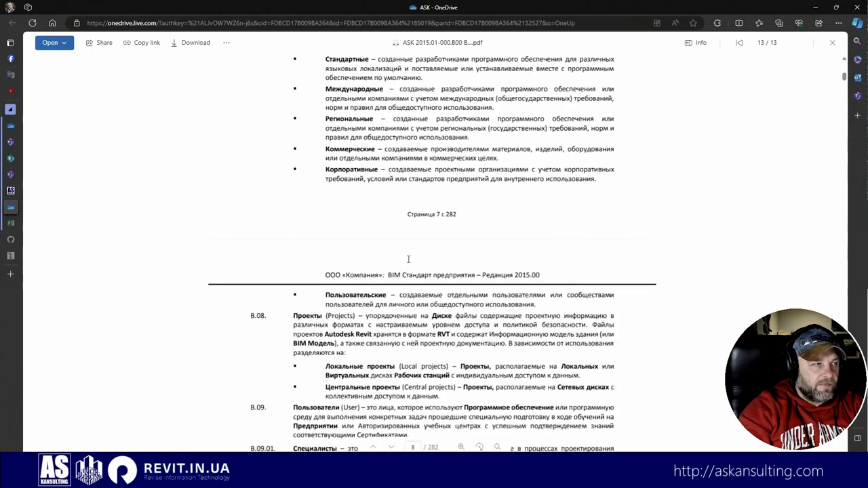
{"action": "scroll", "coordinate": [408, 259], "scroll_direction": "down", "scroll_amount": 5}
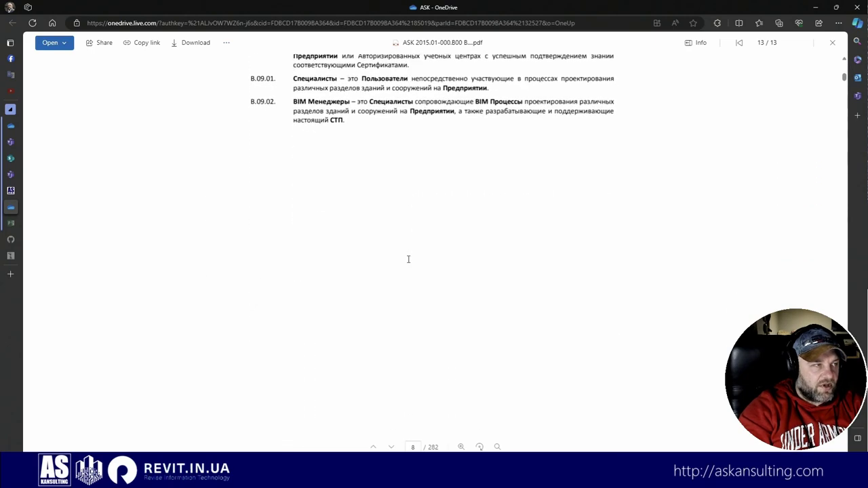
{"action": "scroll", "coordinate": [408, 259], "scroll_direction": "down", "scroll_amount": 10}
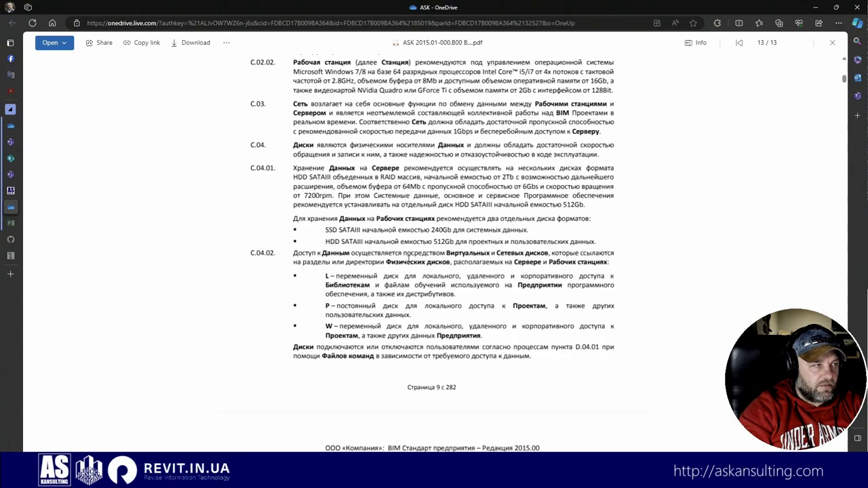
{"action": "scroll", "coordinate": [385, 192], "scroll_direction": "down", "scroll_amount": 2}
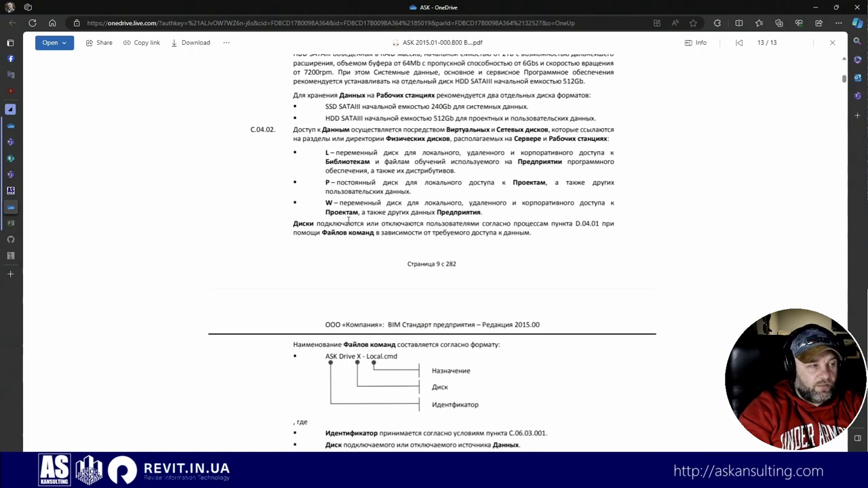
{"action": "scroll", "coordinate": [348, 221], "scroll_direction": "down", "scroll_amount": 7}
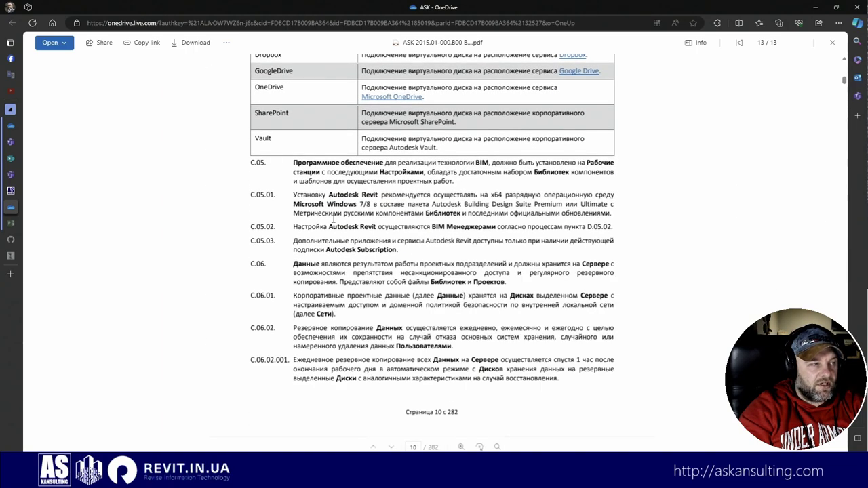
{"action": "scroll", "coordinate": [334, 218], "scroll_direction": "down", "scroll_amount": 7}
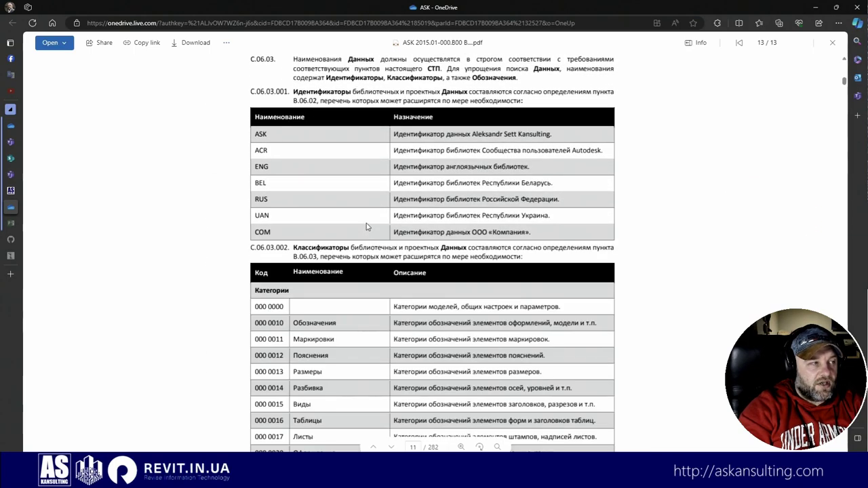
{"action": "scroll", "coordinate": [366, 224], "scroll_direction": "down", "scroll_amount": 5}
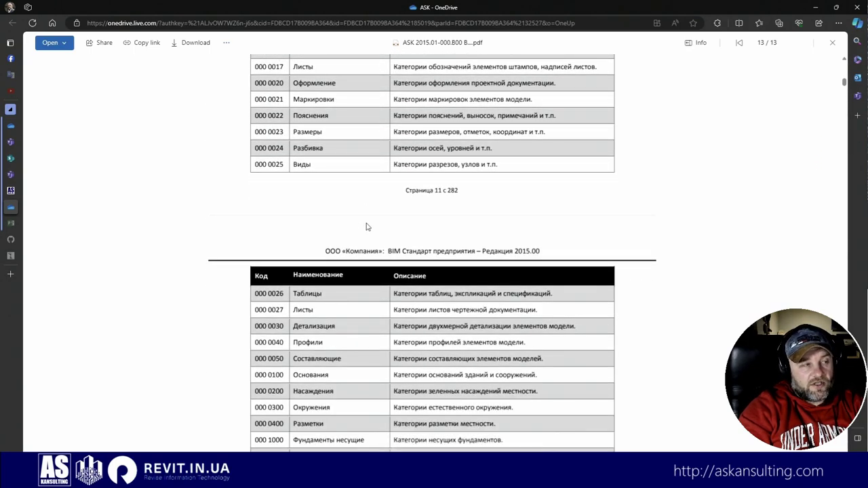
{"action": "scroll", "coordinate": [366, 227], "scroll_direction": "down", "scroll_amount": 9}
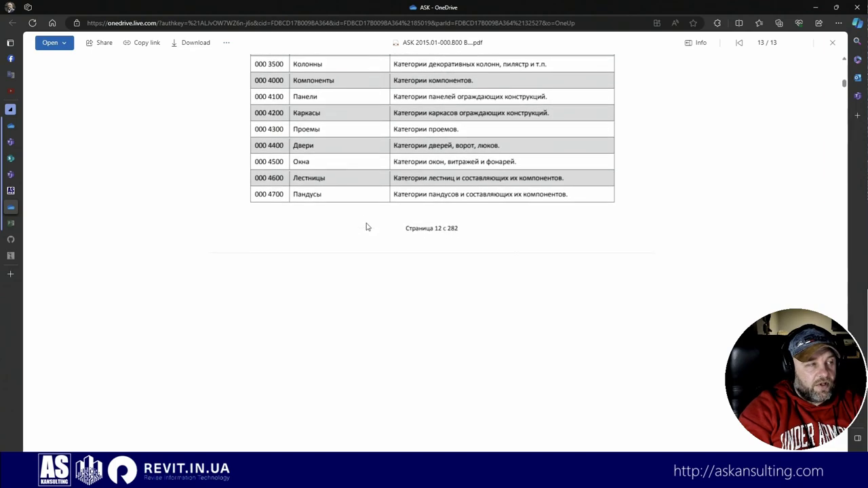
{"action": "scroll", "coordinate": [366, 227], "scroll_direction": "down", "scroll_amount": 7}
{"action": "scroll", "coordinate": [441, 250], "scroll_direction": "down", "scroll_amount": 6}
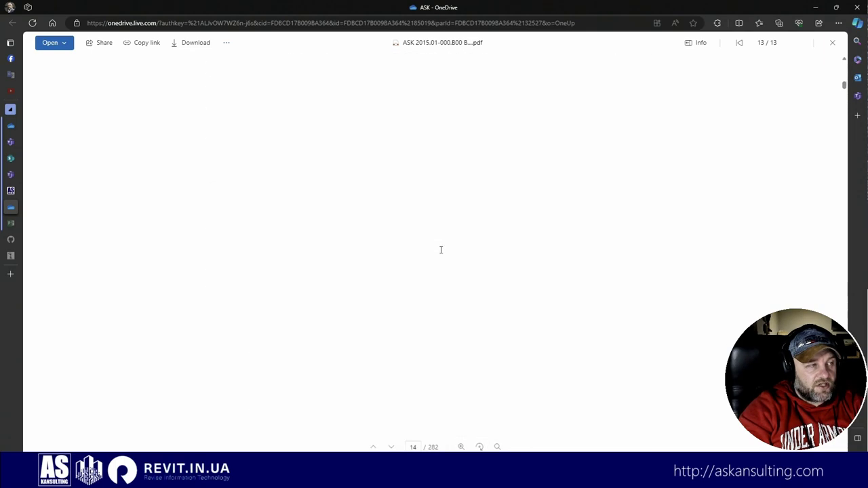
{"action": "scroll", "coordinate": [441, 249], "scroll_direction": "down", "scroll_amount": 15}
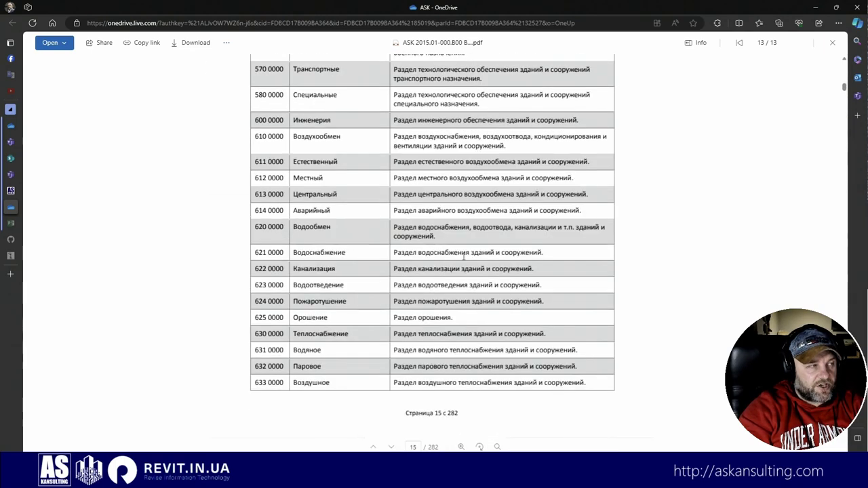
{"action": "scroll", "coordinate": [428, 265], "scroll_direction": "down", "scroll_amount": 16}
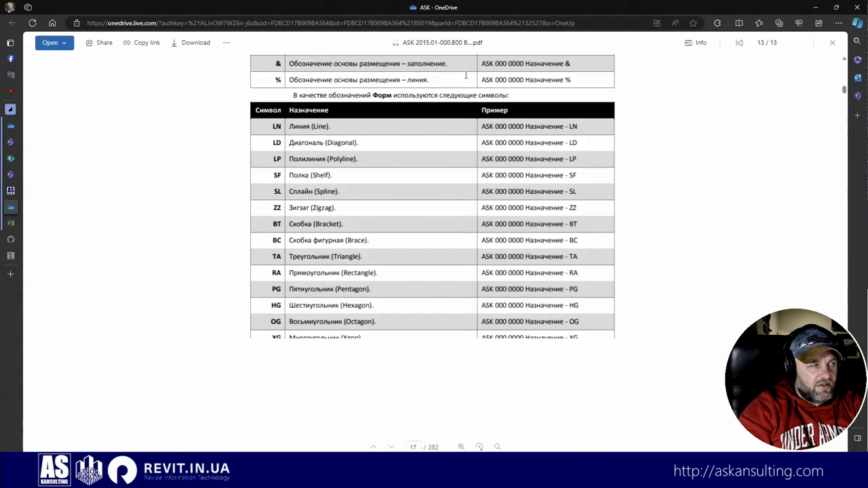
{"action": "scroll", "coordinate": [445, 266], "scroll_direction": "down", "scroll_amount": 10}
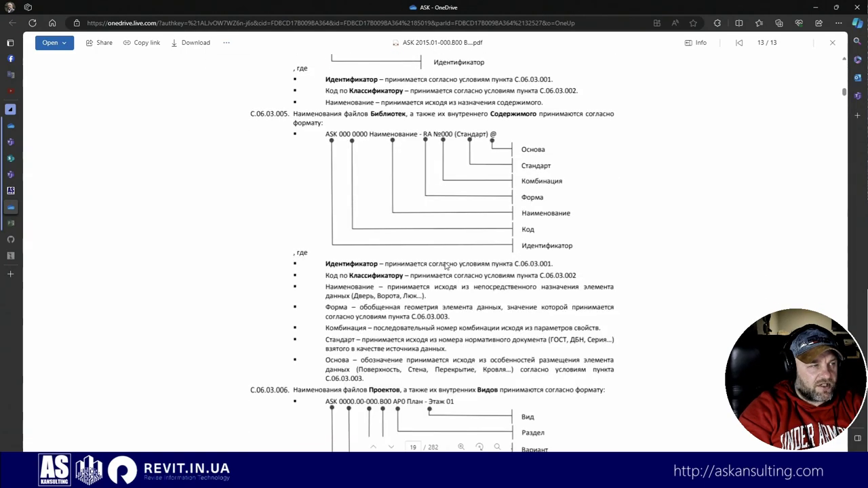
{"action": "scroll", "coordinate": [447, 267], "scroll_direction": "down", "scroll_amount": 10}
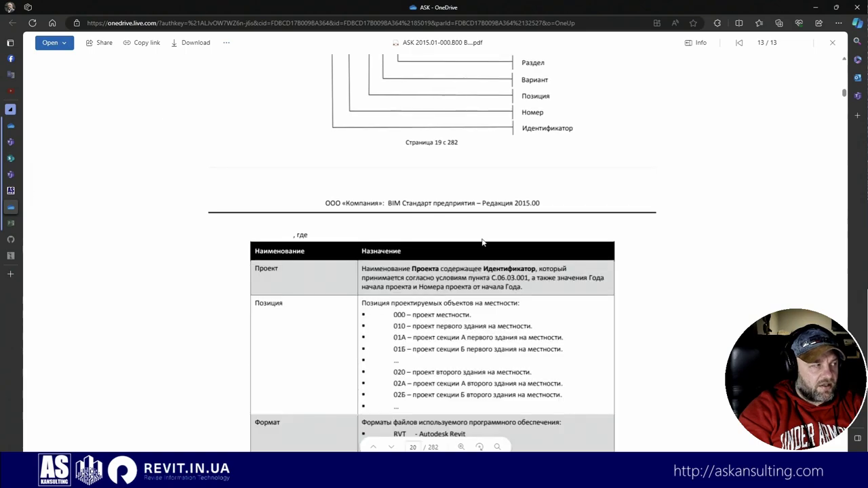
{"action": "scroll", "coordinate": [419, 314], "scroll_direction": "up", "scroll_amount": 15}
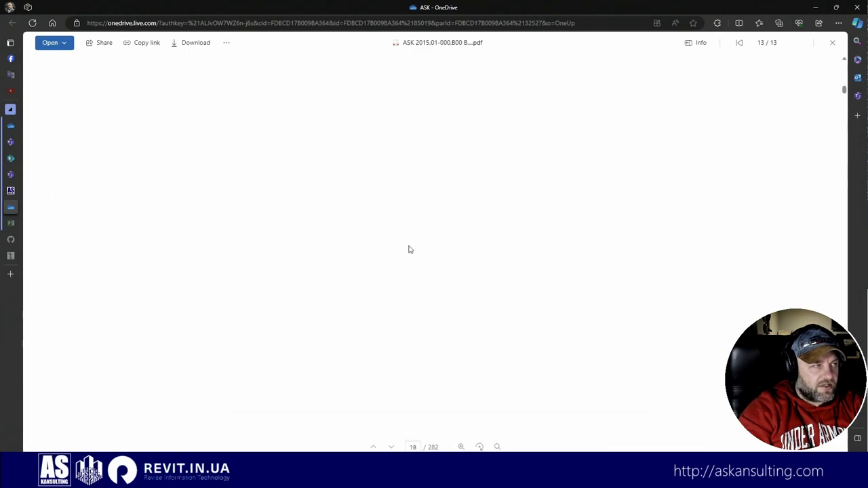
{"action": "scroll", "coordinate": [401, 250], "scroll_direction": "up", "scroll_amount": 10}
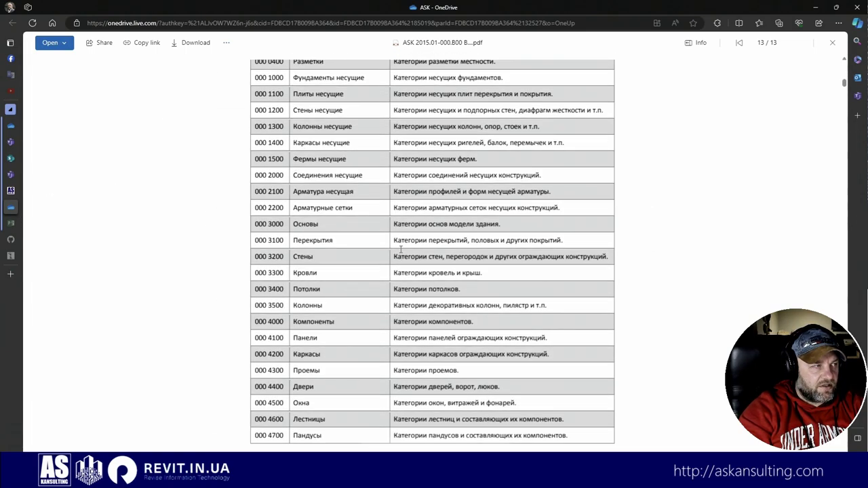
{"action": "scroll", "coordinate": [396, 251], "scroll_direction": "up", "scroll_amount": 10}
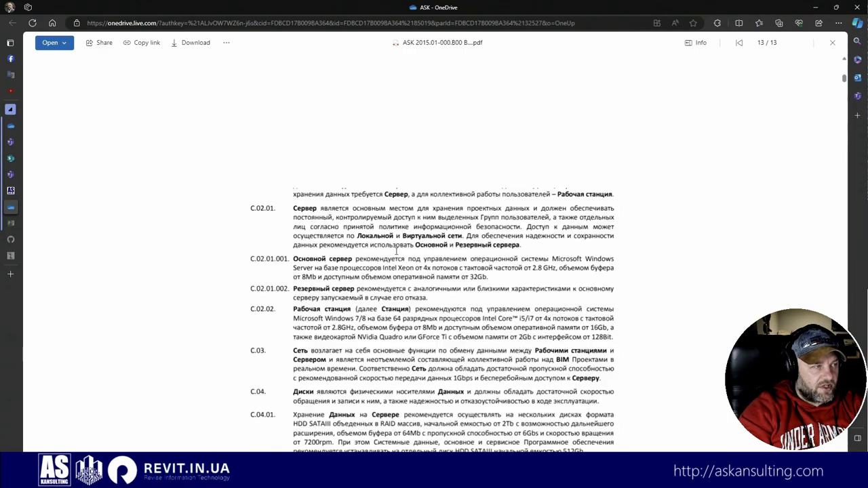
Go from the Libraries team's Trainings channel to Classification, then the Projects channel.
{"action": "mouse_move", "coordinate": [16, 209]}
{"action": "left_click", "coordinate": [41, 191]}
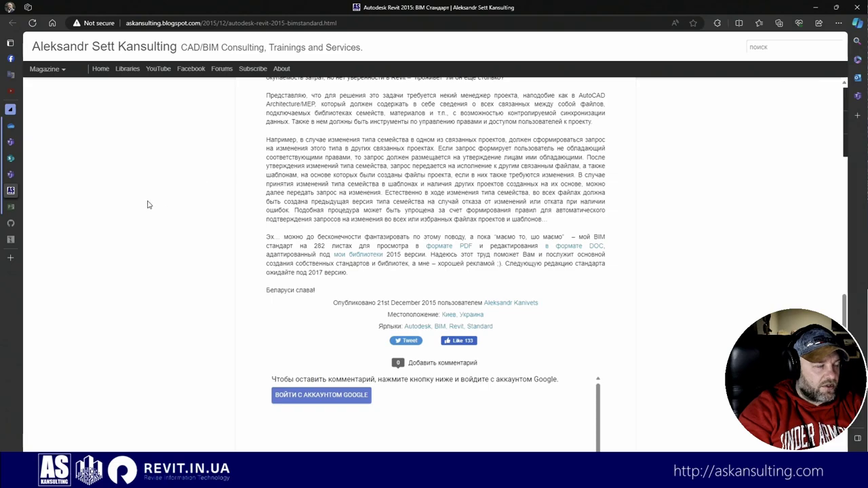
{"action": "mouse_move", "coordinate": [12, 190]}
{"action": "left_click", "coordinate": [61, 174]}
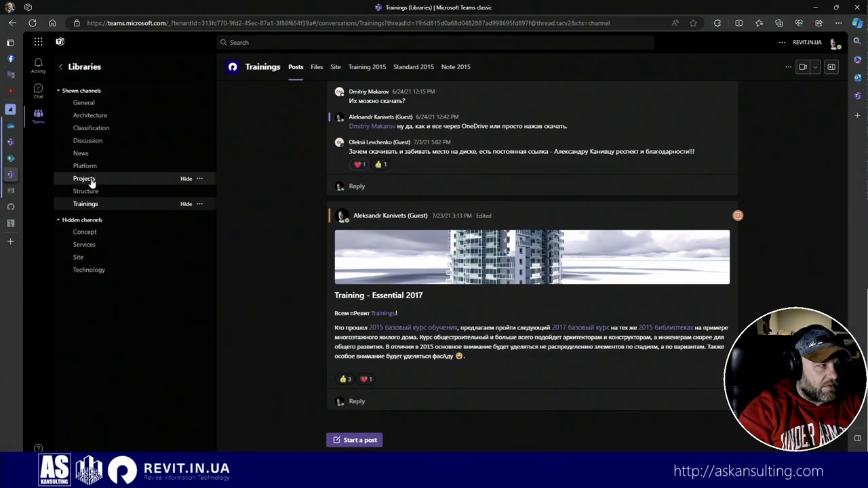
{"action": "left_click", "coordinate": [86, 135]}
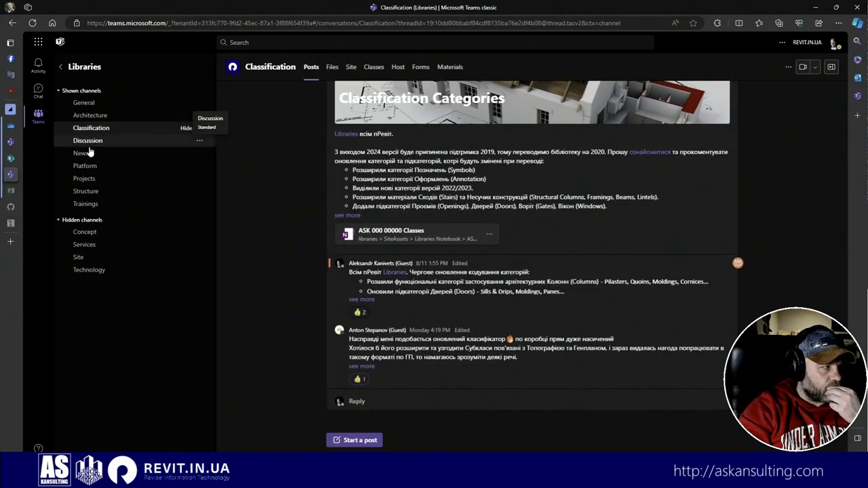
{"action": "left_click", "coordinate": [105, 179]}
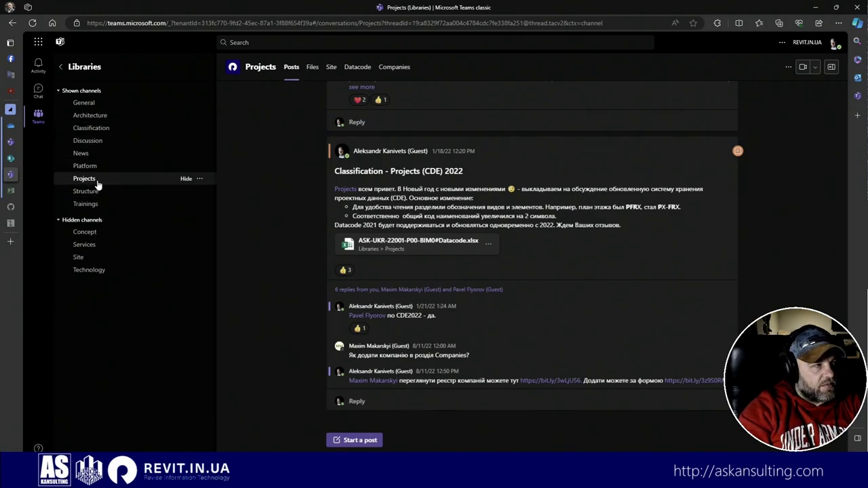
Check the Datacode tab and the CDE 2022 reply thread, then open the Datacode.xlsx attachment.
{"action": "left_click", "coordinate": [357, 68]}
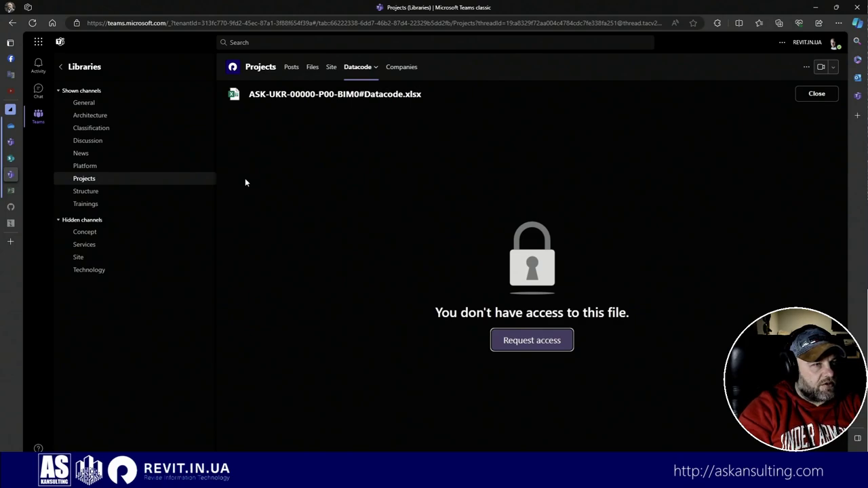
{"action": "left_click", "coordinate": [120, 179]}
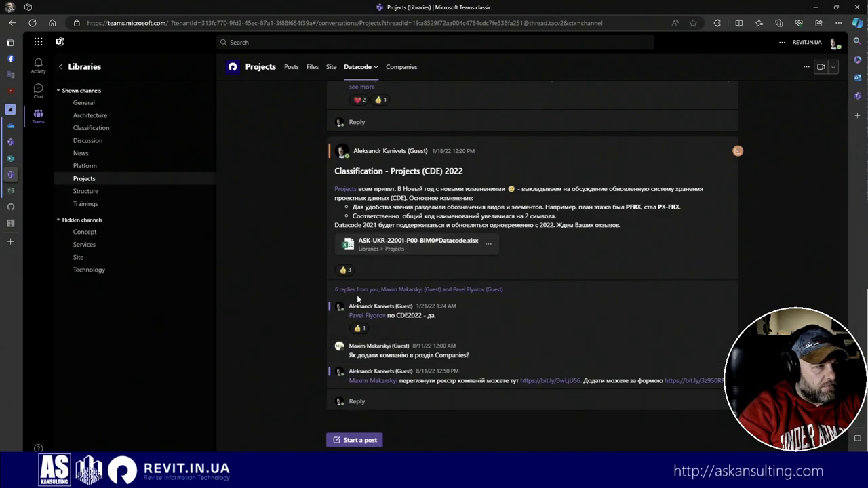
{"action": "left_click", "coordinate": [398, 290]}
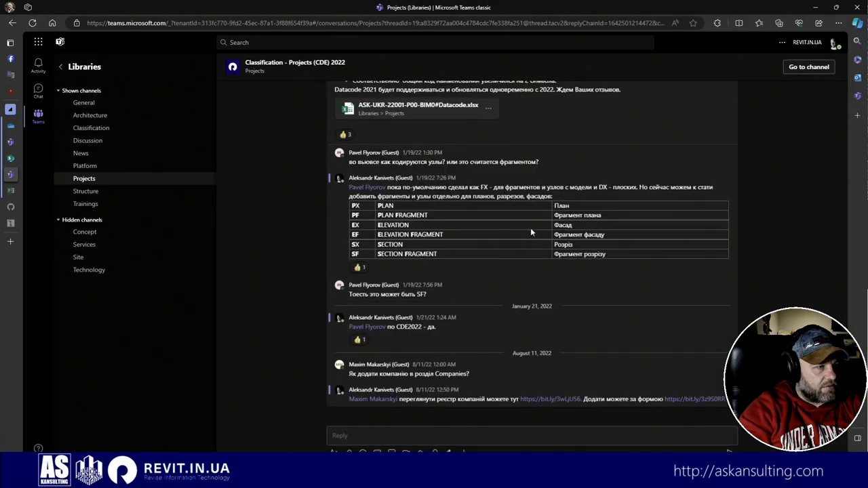
{"action": "scroll", "coordinate": [427, 273], "scroll_direction": "up", "scroll_amount": 10}
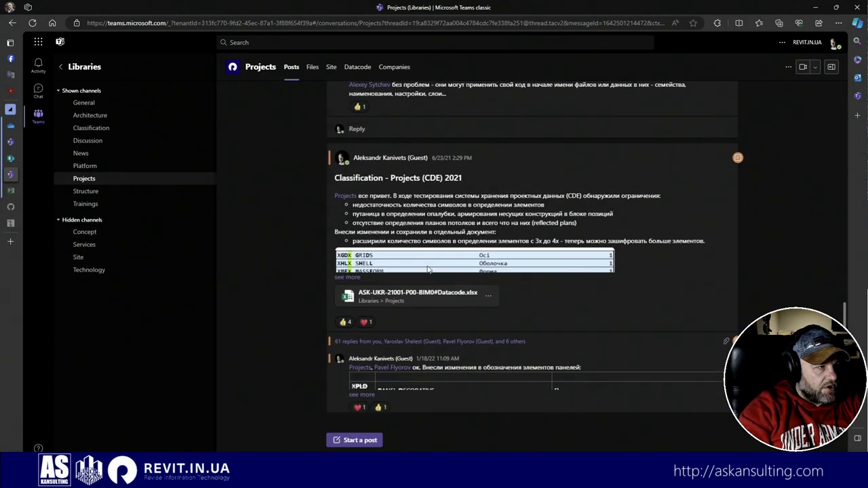
{"action": "scroll", "coordinate": [427, 270], "scroll_direction": "down", "scroll_amount": 5}
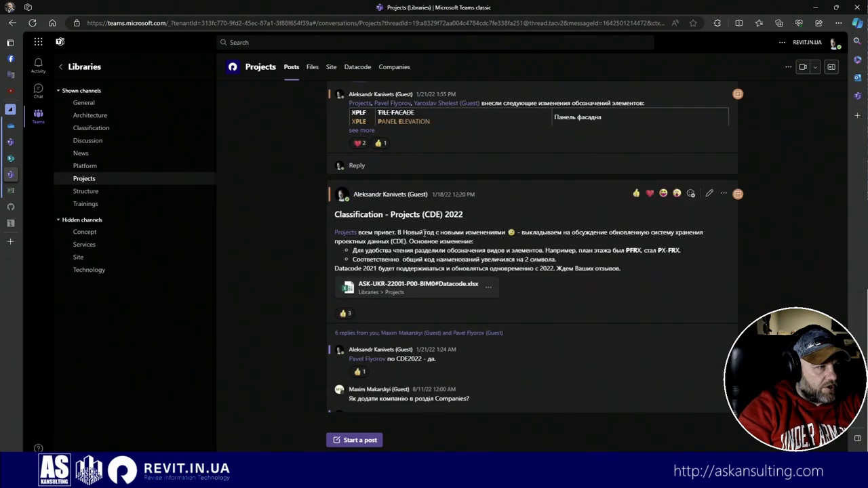
{"action": "left_click", "coordinate": [400, 291]}
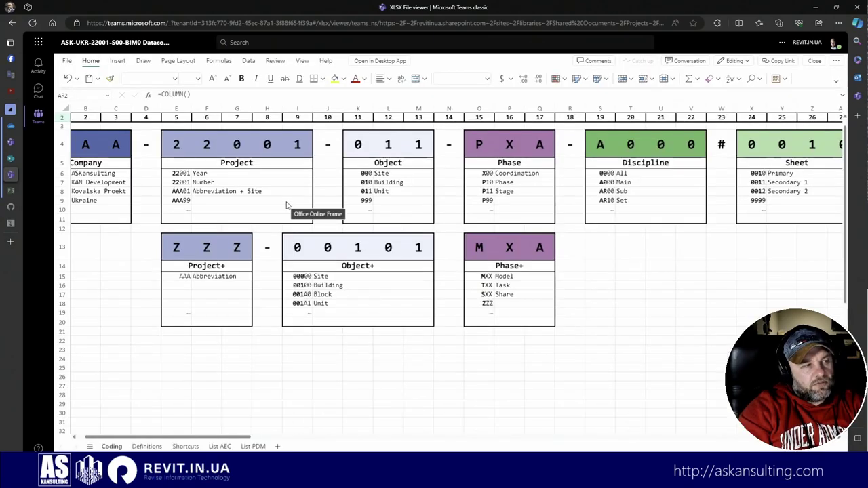
Scroll across the Coding sheet, then the Definitions sheet through to the Numbers table.
{"action": "left_click_drag", "start_coordinate": [252, 447], "coordinate": [196, 431]}
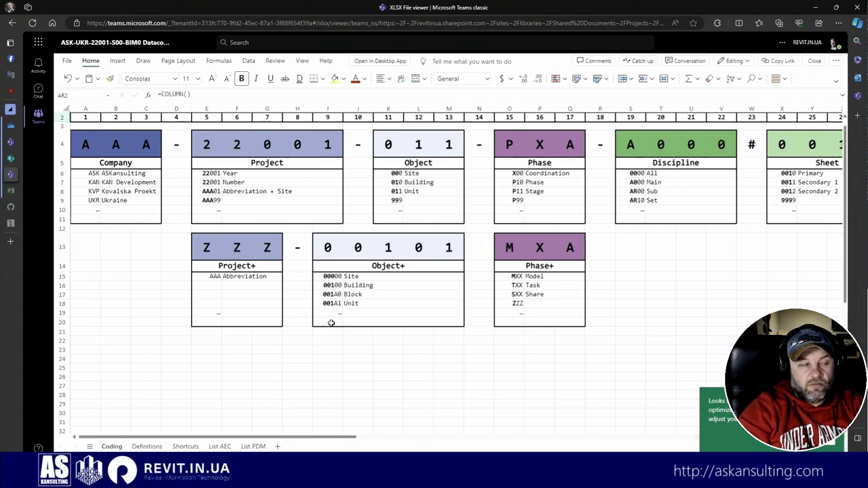
{"action": "left_click", "coordinate": [149, 446]}
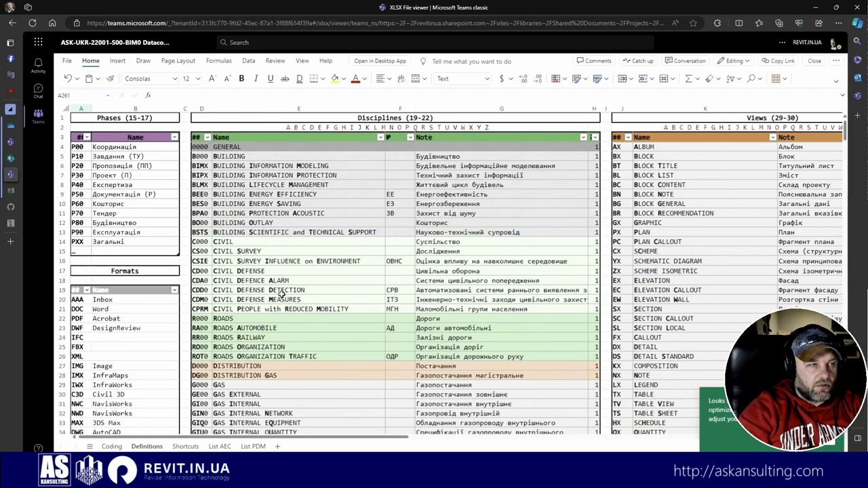
{"action": "scroll", "coordinate": [288, 319], "scroll_direction": "down", "scroll_amount": 1}
{"action": "left_click_drag", "start_coordinate": [393, 441], "coordinate": [641, 441]}
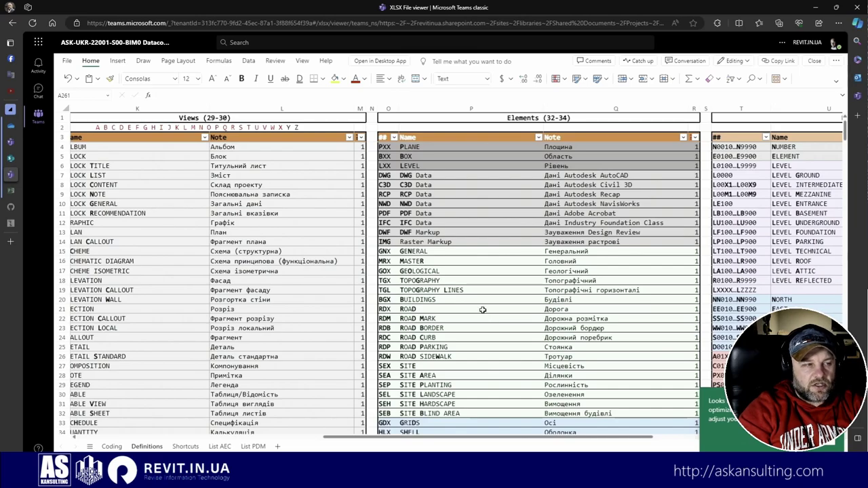
{"action": "left_click_drag", "start_coordinate": [603, 442], "coordinate": [707, 437]}
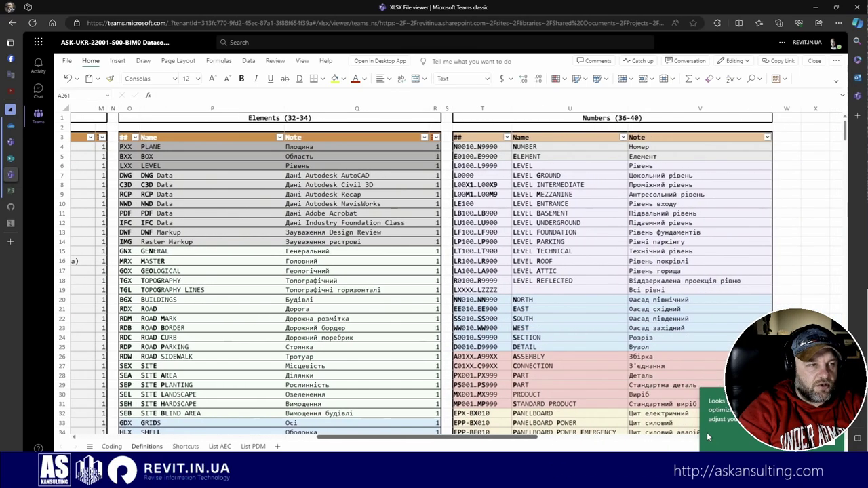
{"action": "scroll", "coordinate": [407, 407], "scroll_direction": "down", "scroll_amount": 5}
{"action": "scroll", "coordinate": [271, 394], "scroll_direction": "up", "scroll_amount": 5}
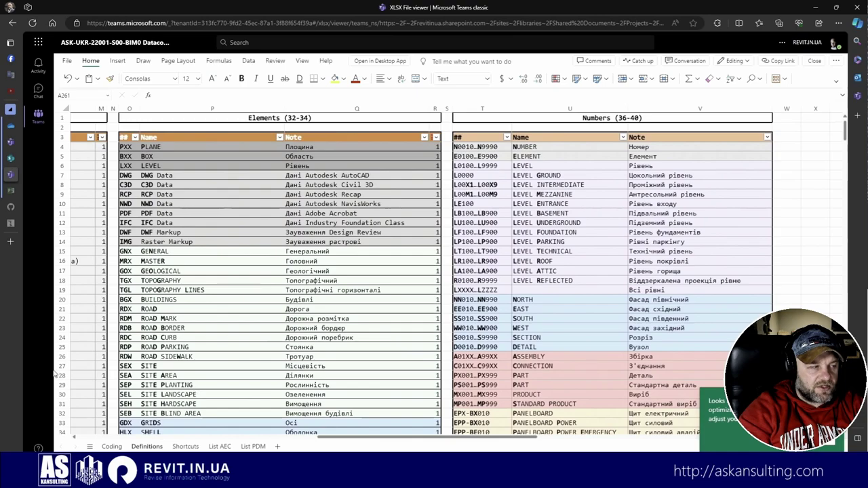
Open the List AEC sheet, read down its coded sheet list, and switch to Revit.
{"action": "left_click", "coordinate": [219, 446]}
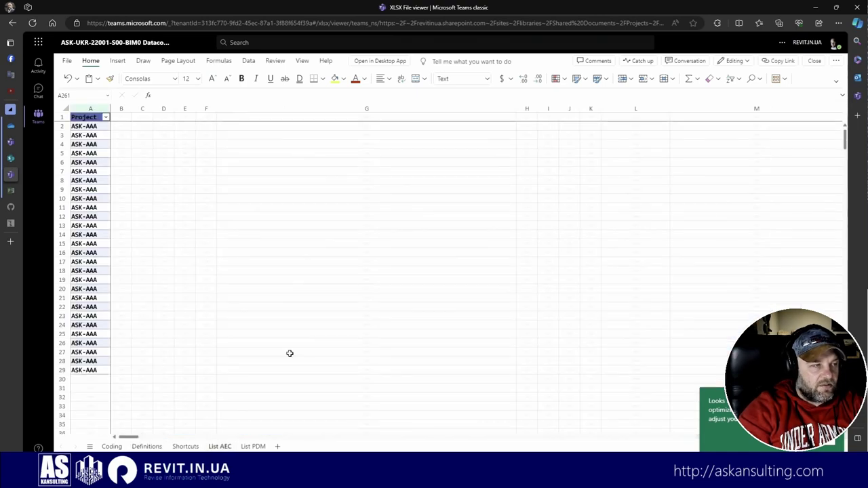
{"action": "scroll", "coordinate": [331, 210], "scroll_direction": "down", "scroll_amount": 4}
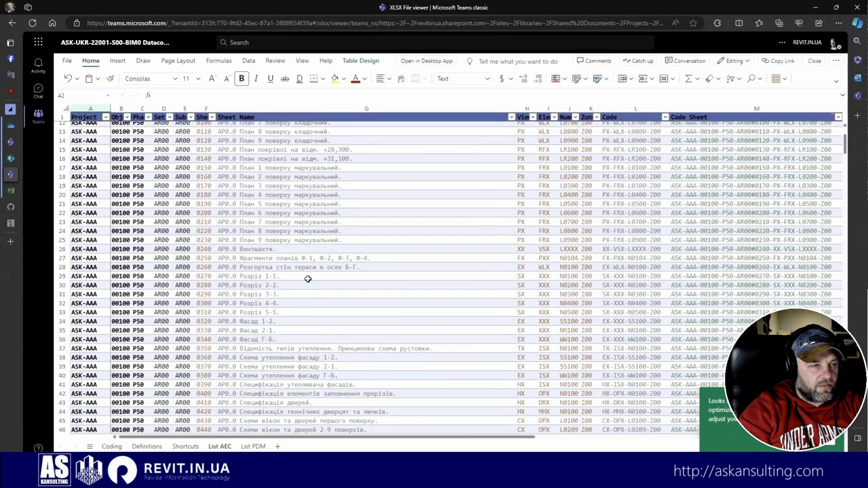
{"action": "scroll", "coordinate": [297, 292], "scroll_direction": "down", "scroll_amount": 7}
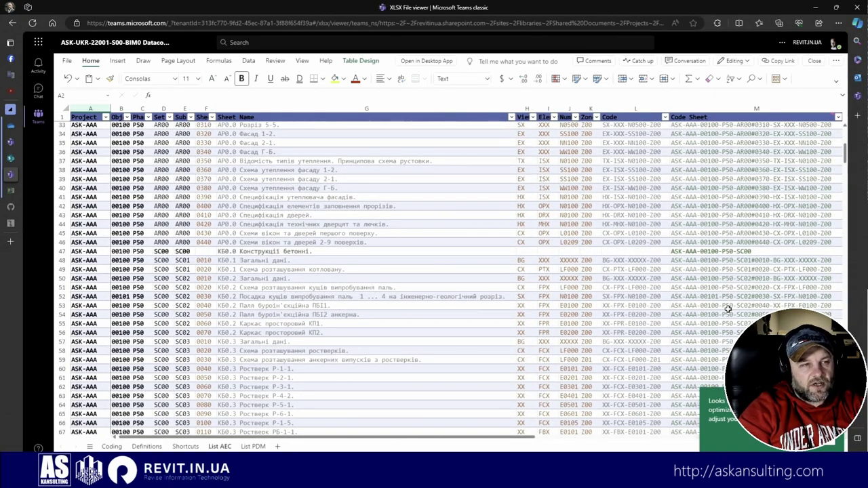
{"action": "scroll", "coordinate": [261, 285], "scroll_direction": "down", "scroll_amount": 7}
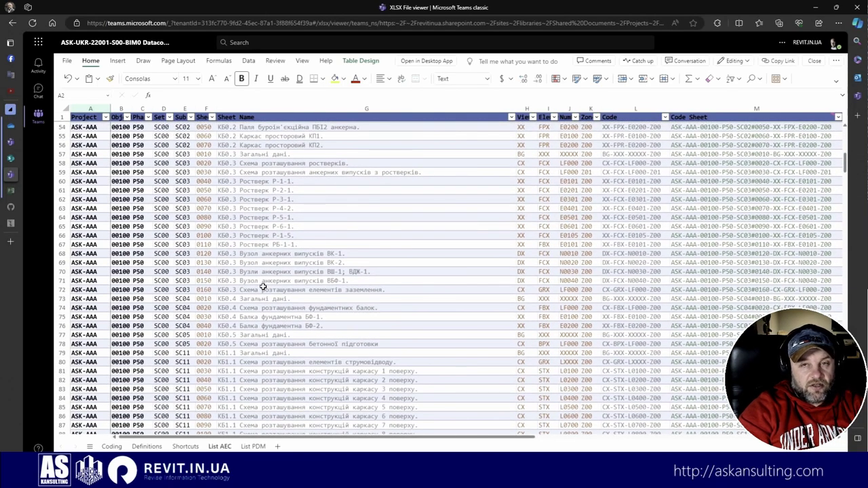
{"action": "scroll", "coordinate": [263, 287], "scroll_direction": "down", "scroll_amount": 7}
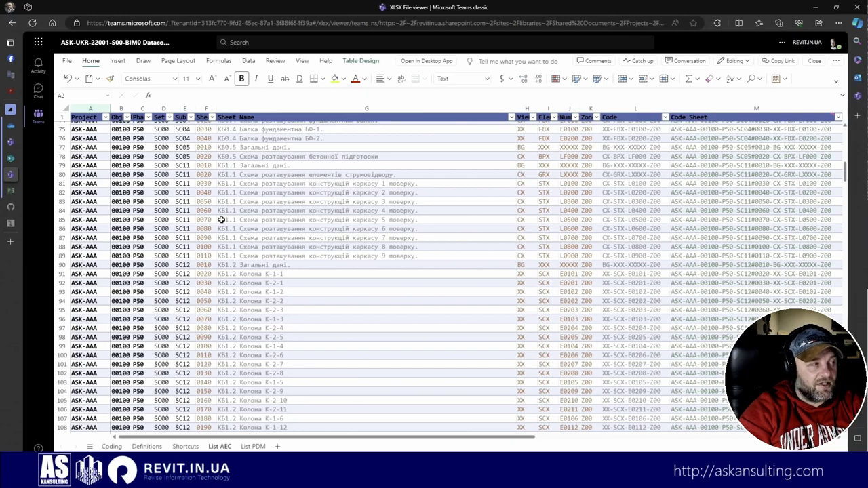
{"action": "scroll", "coordinate": [211, 194], "scroll_direction": "down", "scroll_amount": 3}
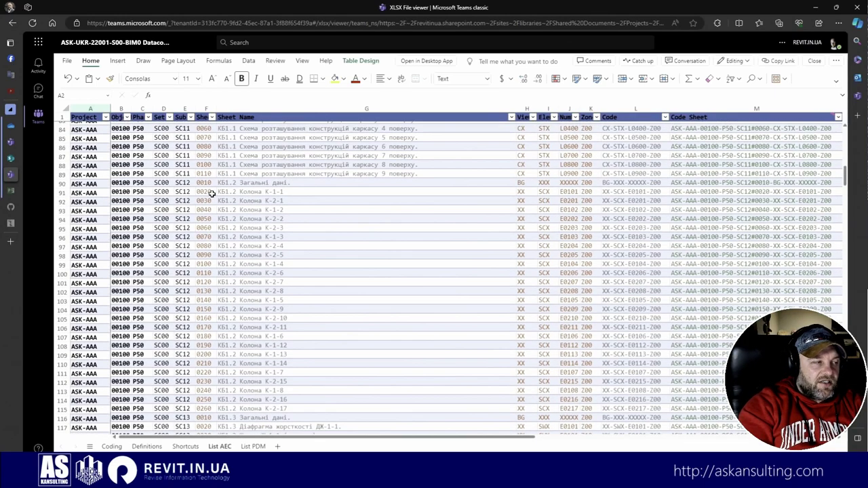
{"action": "scroll", "coordinate": [212, 194], "scroll_direction": "down", "scroll_amount": 1}
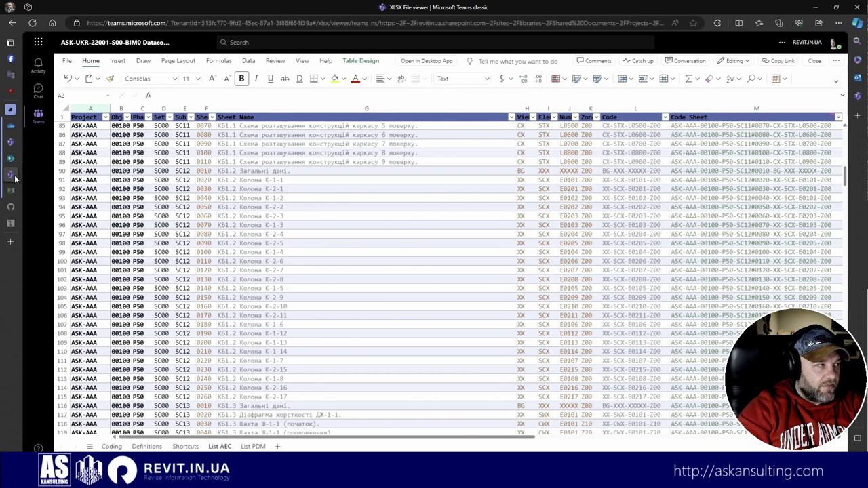
{"action": "mouse_move", "coordinate": [16, 178]}
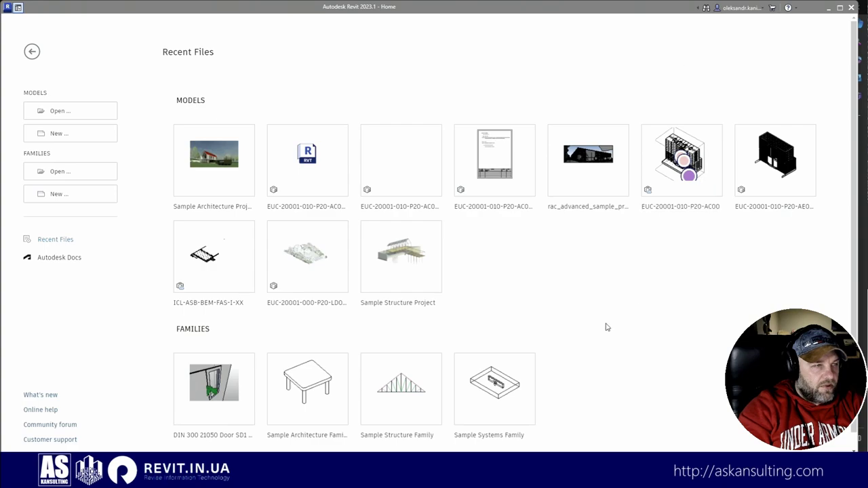
Return to the A001 Title Sheet, view the Quick Access Toolbar options, and open the File menu.
{"action": "left_click", "coordinate": [32, 51]}
{"action": "scroll", "coordinate": [269, 393], "scroll_direction": "down", "scroll_amount": 1}
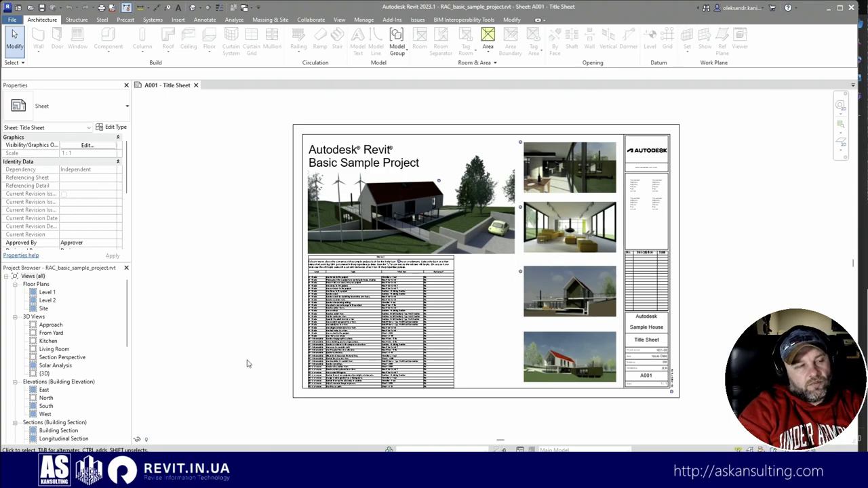
{"action": "scroll", "coordinate": [395, 223], "scroll_direction": "up", "scroll_amount": 1}
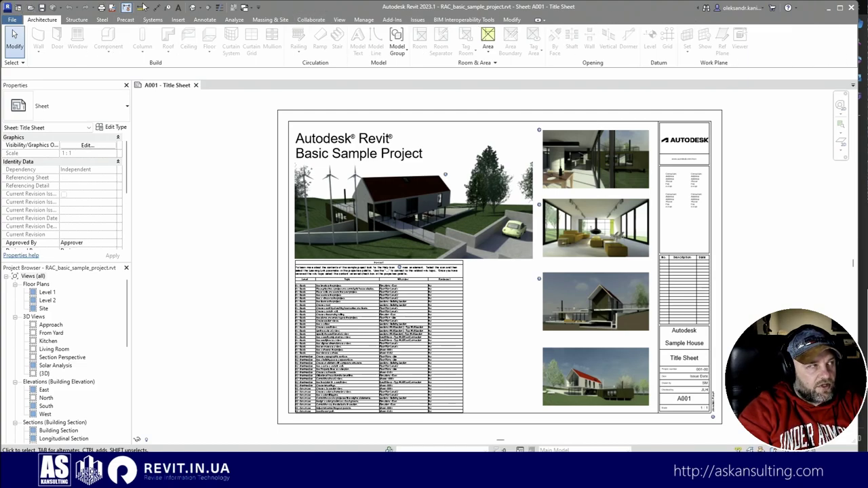
{"action": "left_click", "coordinate": [258, 9]}
{"action": "left_click", "coordinate": [201, 163]}
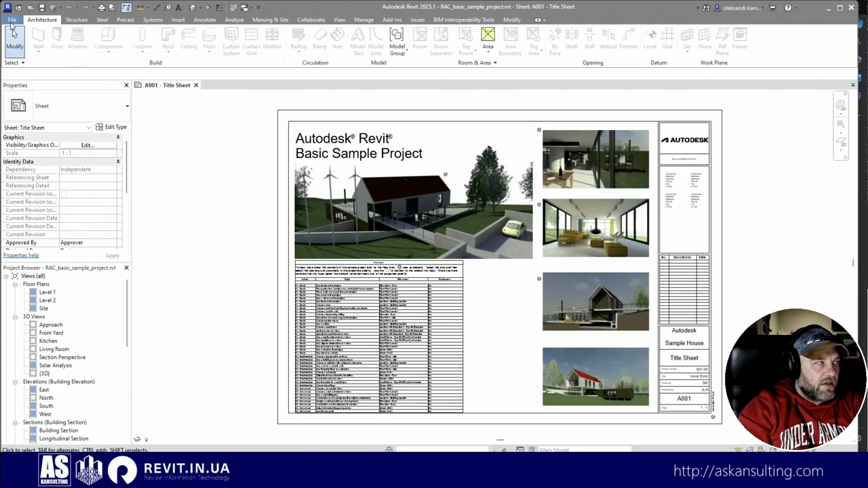
{"action": "left_click", "coordinate": [11, 19]}
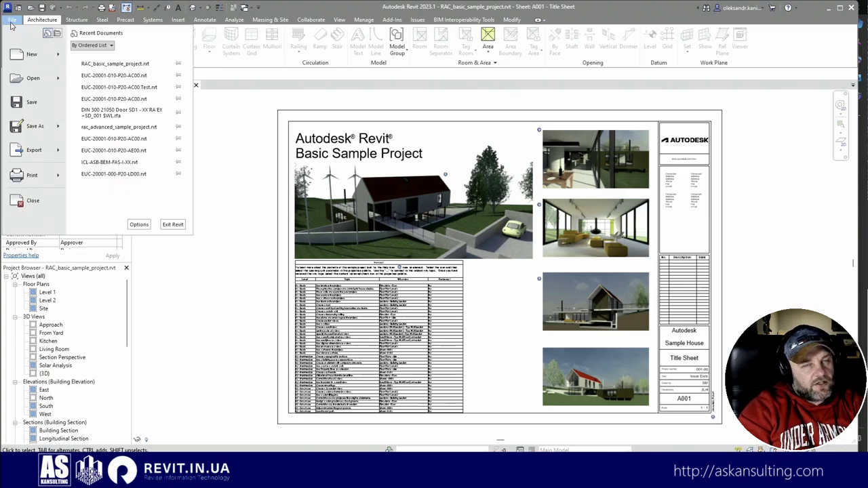
Preview the New, Open and Export options, then choose Print for the title sheet.
{"action": "mouse_move", "coordinate": [37, 53]}
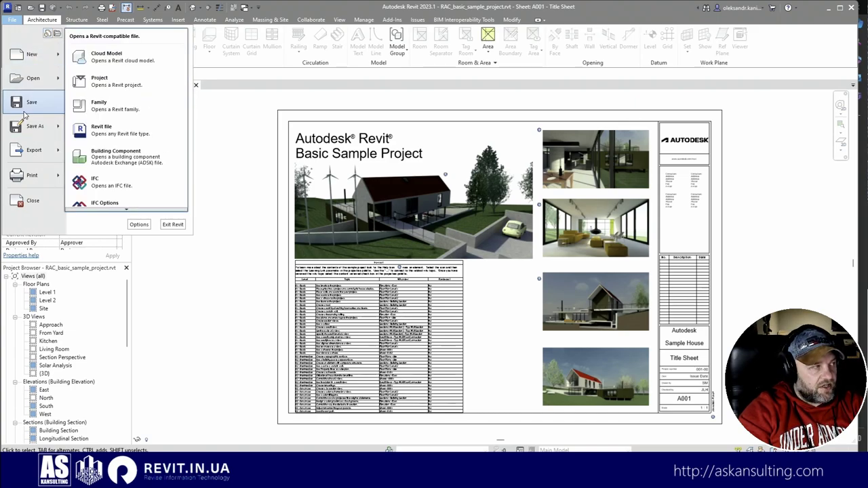
{"action": "mouse_move", "coordinate": [29, 156]}
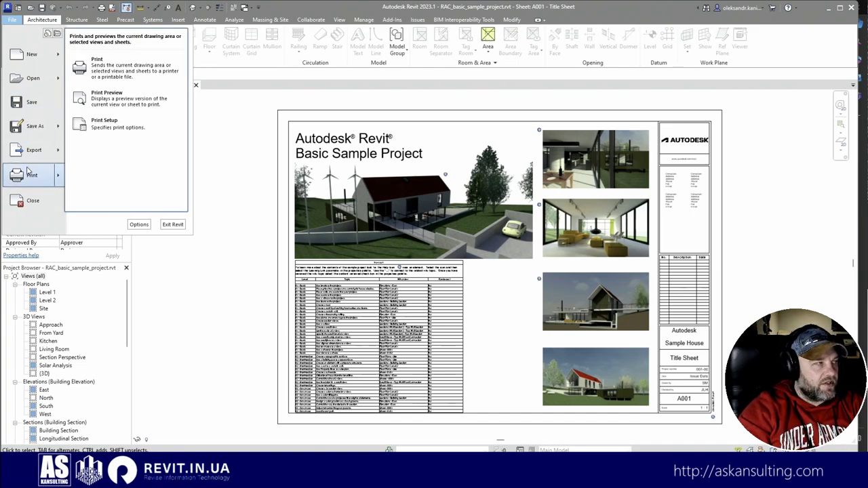
{"action": "left_click", "coordinate": [27, 174]}
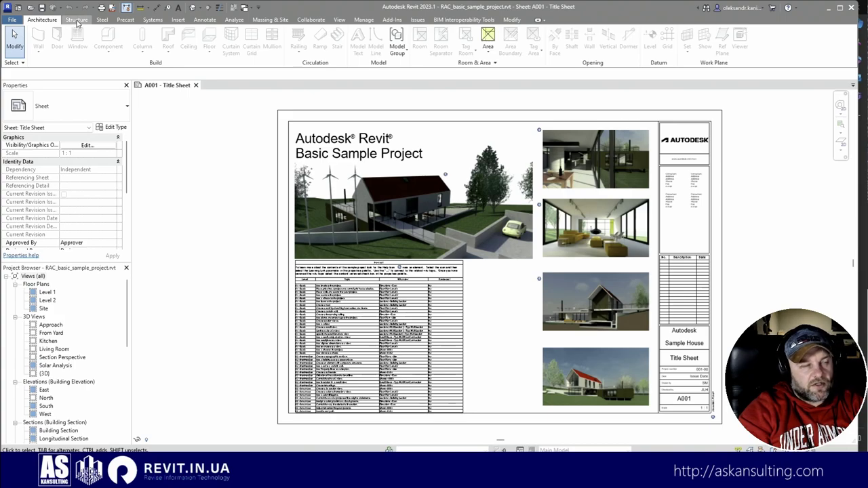
Browse the Structure, Steel, Precast, Systems and Insert ribbon toolsets.
{"action": "left_click", "coordinate": [78, 20]}
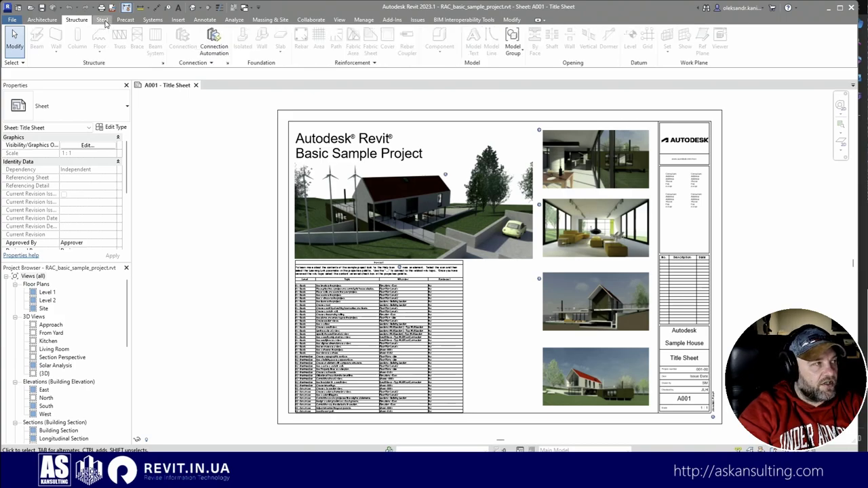
{"action": "left_click", "coordinate": [103, 20]}
{"action": "left_click", "coordinate": [126, 21]}
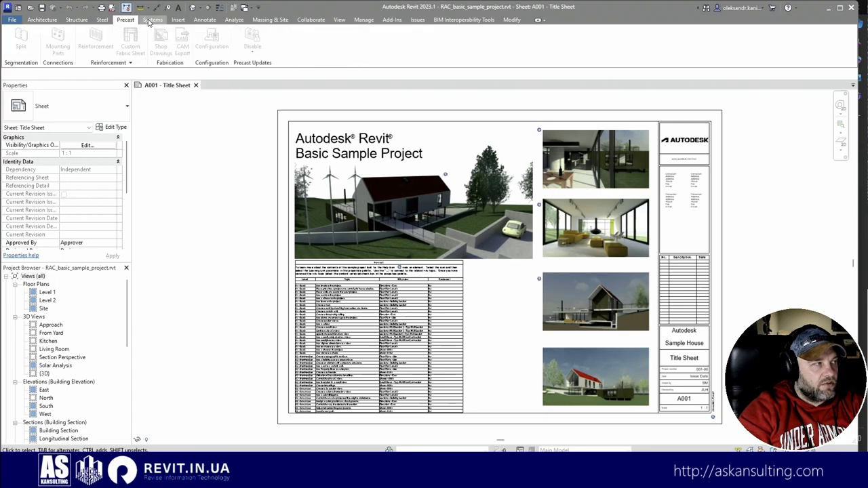
{"action": "left_click", "coordinate": [151, 21]}
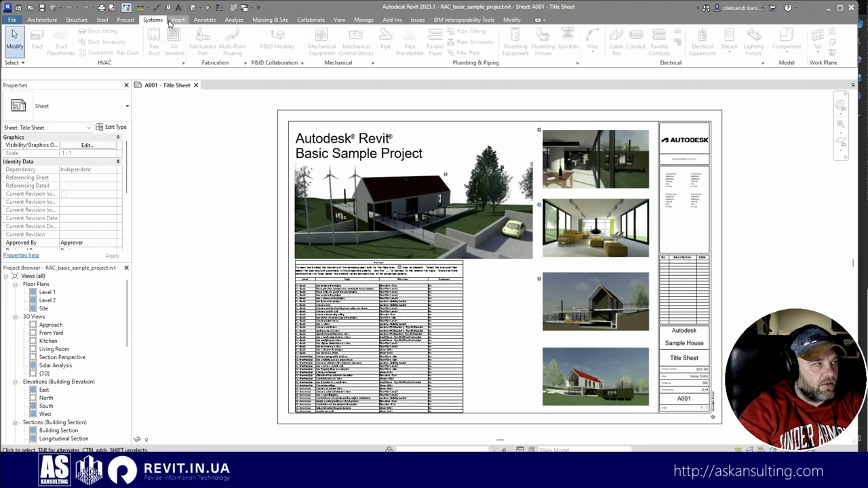
{"action": "left_click", "coordinate": [175, 20]}
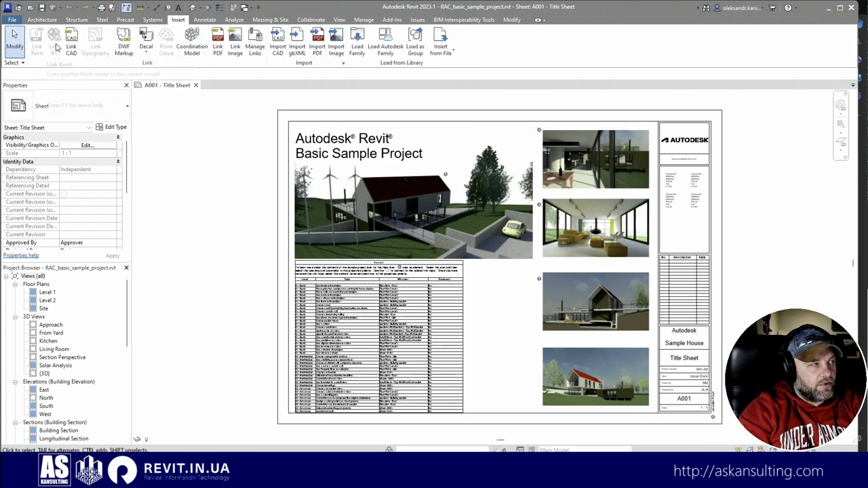
Browse the Annotate, Analyze, Massing & Site, Collaborate, View, Manage and Modify tools, then minimize to panel buttons.
{"action": "left_click", "coordinate": [204, 20]}
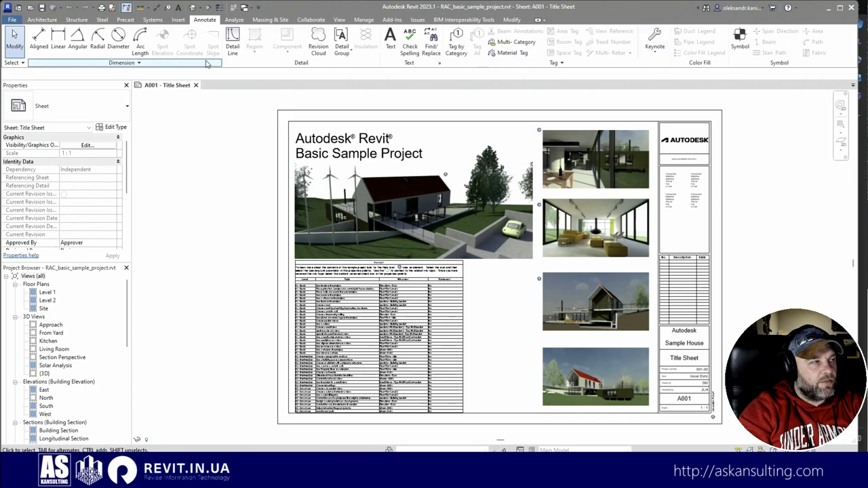
{"action": "left_click", "coordinate": [242, 21]}
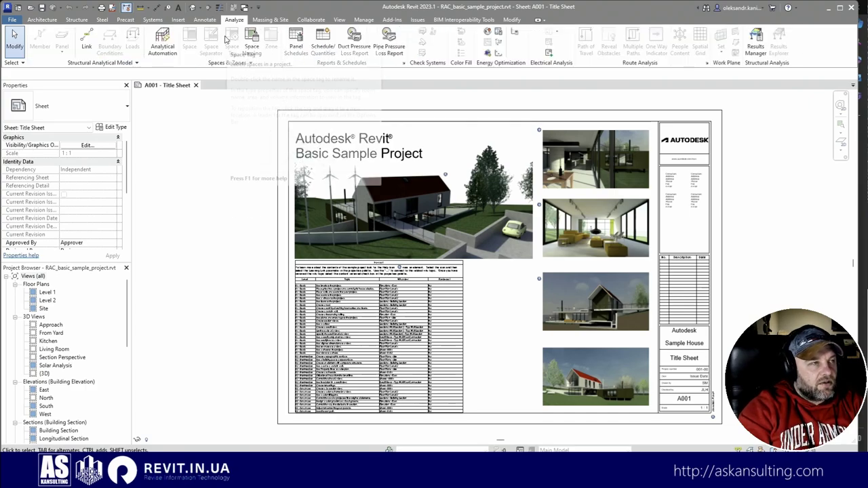
{"action": "left_click", "coordinate": [265, 20]}
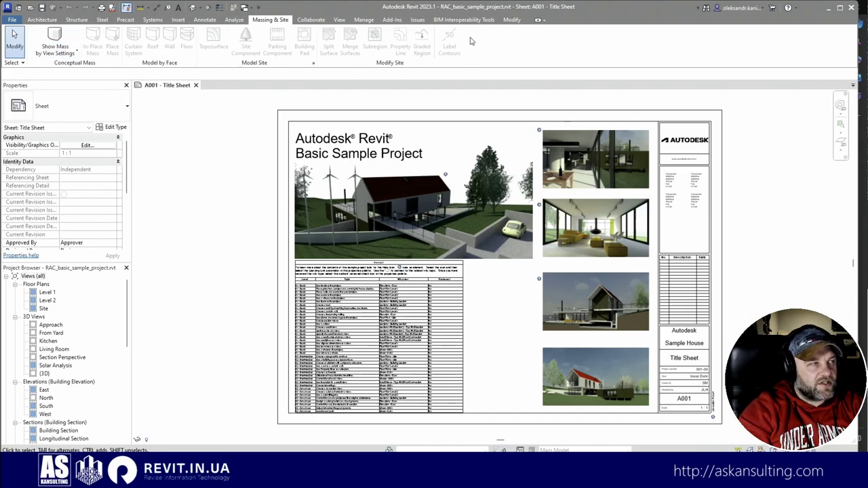
{"action": "left_click", "coordinate": [311, 20]}
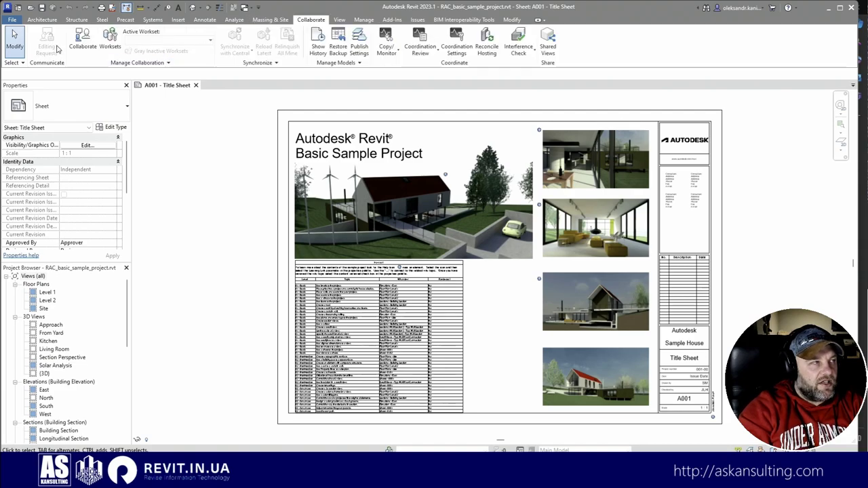
{"action": "left_click", "coordinate": [340, 19]}
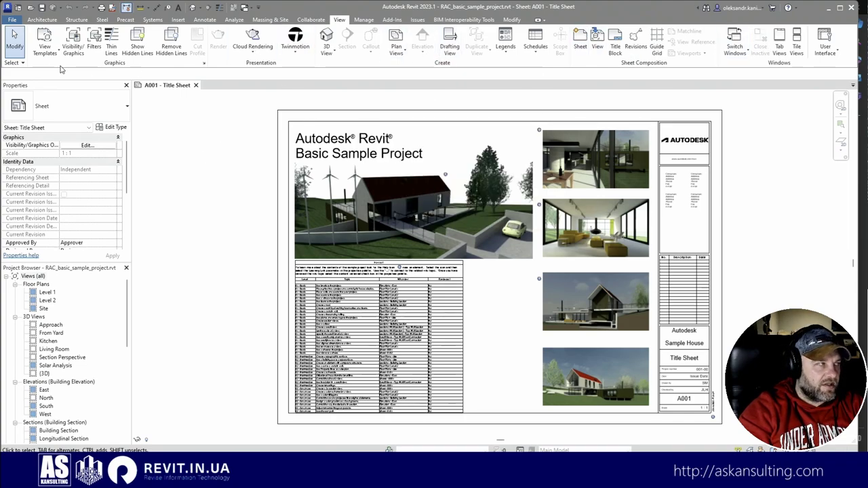
{"action": "left_click", "coordinate": [370, 22]}
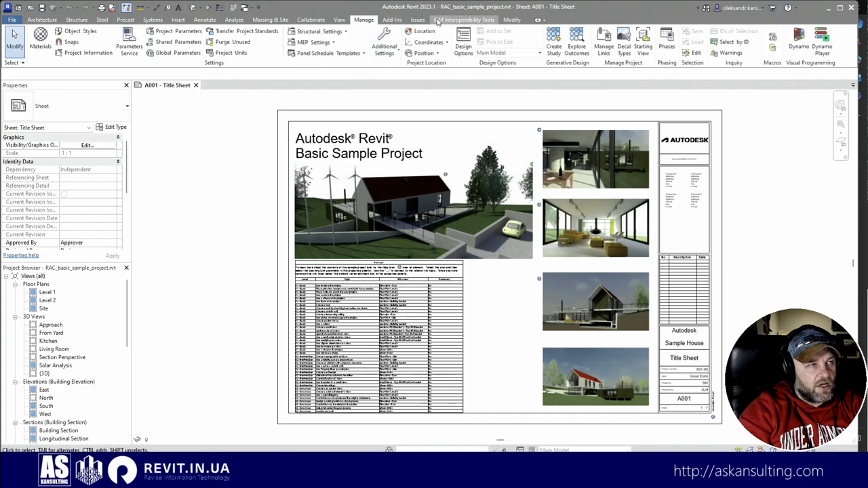
{"action": "left_click", "coordinate": [511, 20]}
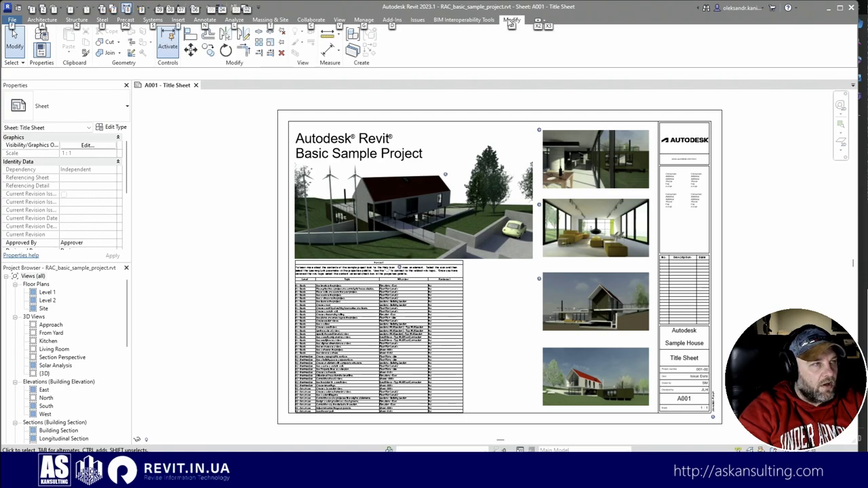
{"action": "double_click", "coordinate": [410, 24]}
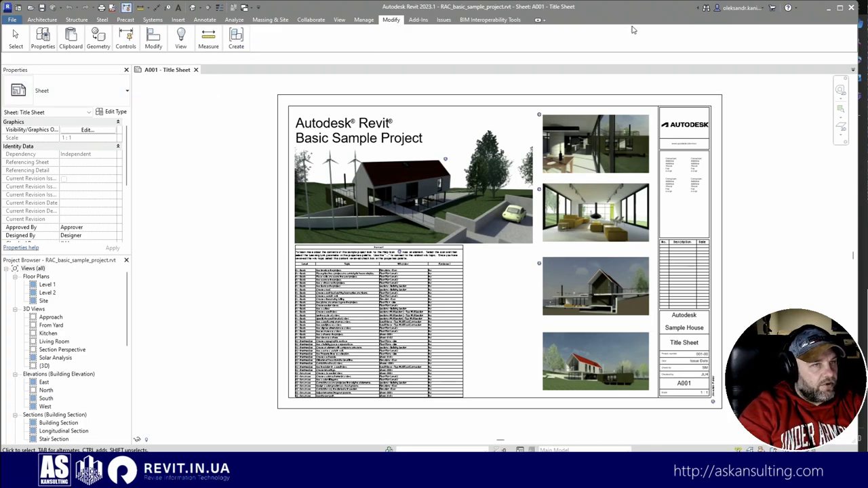
Restore the full ribbon, then inspect the A001 title block, Approach and Kitchen viewports, and deselect.
{"action": "left_click", "coordinate": [538, 21]}
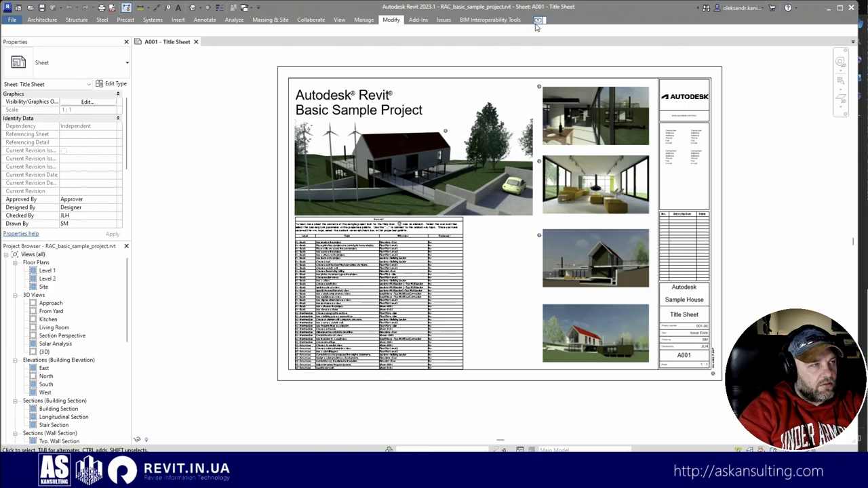
{"action": "left_click", "coordinate": [538, 21]}
{"action": "left_click", "coordinate": [405, 97]}
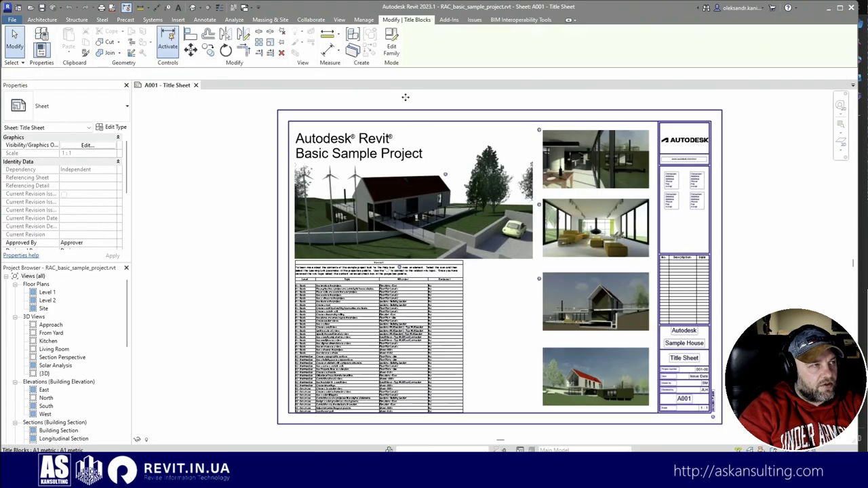
{"action": "left_click", "coordinate": [407, 195]}
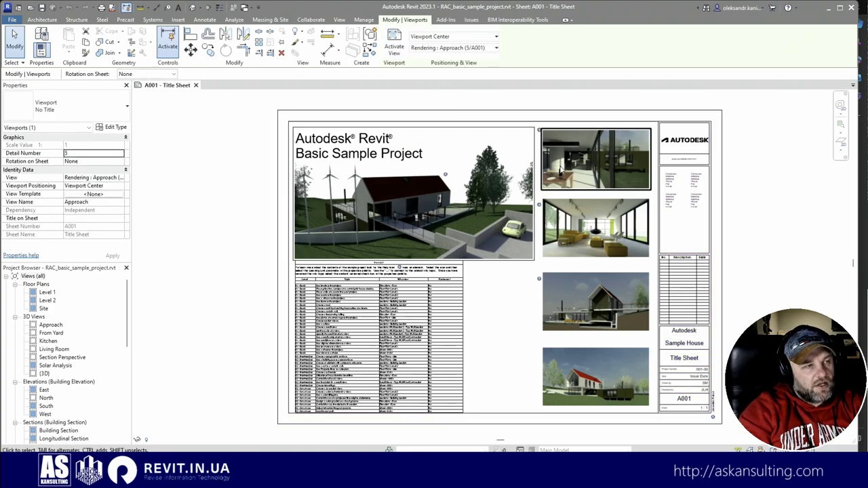
{"action": "left_click", "coordinate": [489, 146]}
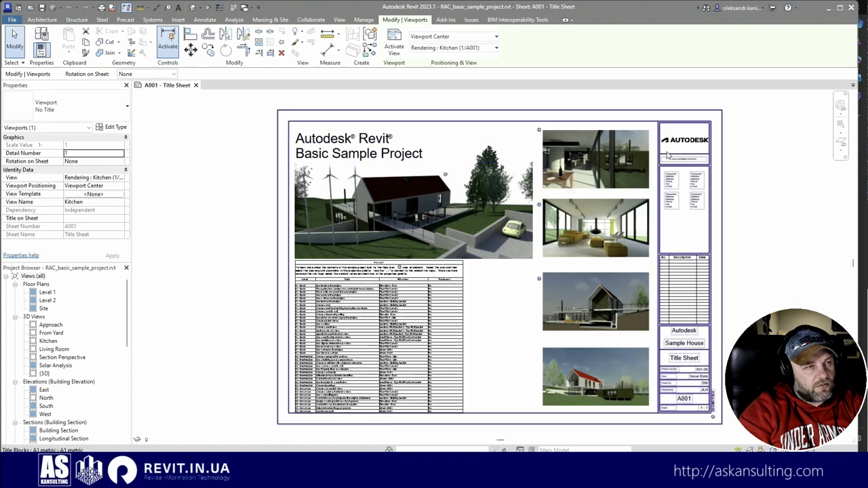
{"action": "left_click", "coordinate": [288, 133]}
{"action": "left_click", "coordinate": [245, 145]}
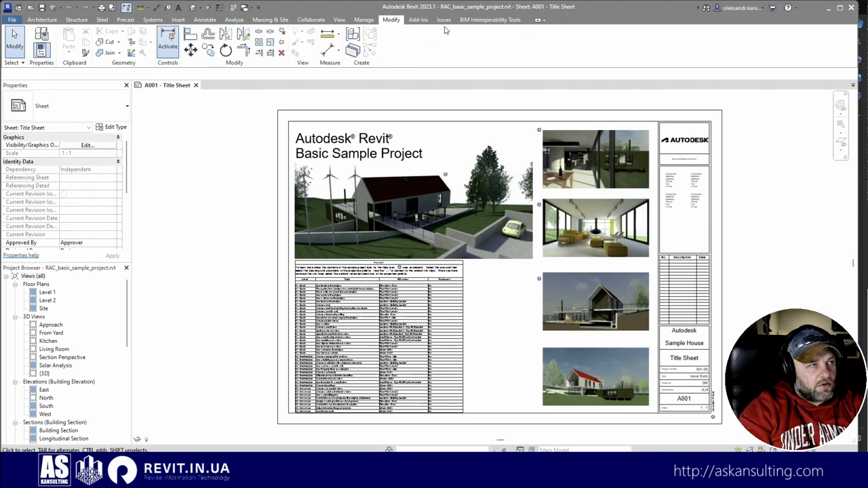
Browse the Add-Ins, Issues and BIM interoperability tools, ending on Add-Ins.
{"action": "left_click", "coordinate": [418, 20]}
{"action": "left_click", "coordinate": [444, 20]}
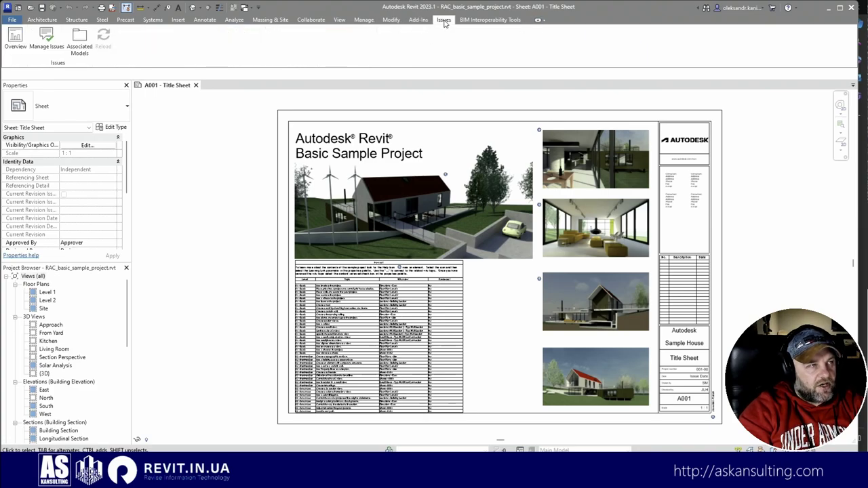
{"action": "left_click", "coordinate": [482, 20]}
{"action": "left_click", "coordinate": [444, 20]}
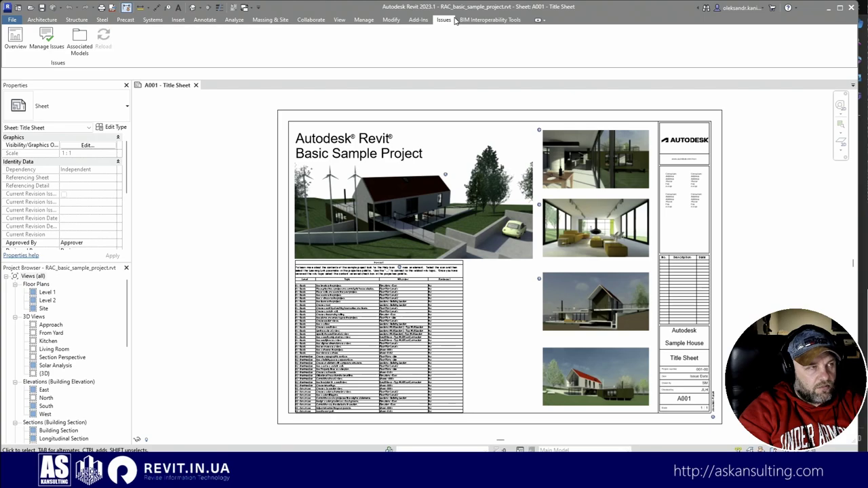
{"action": "left_click", "coordinate": [420, 21]}
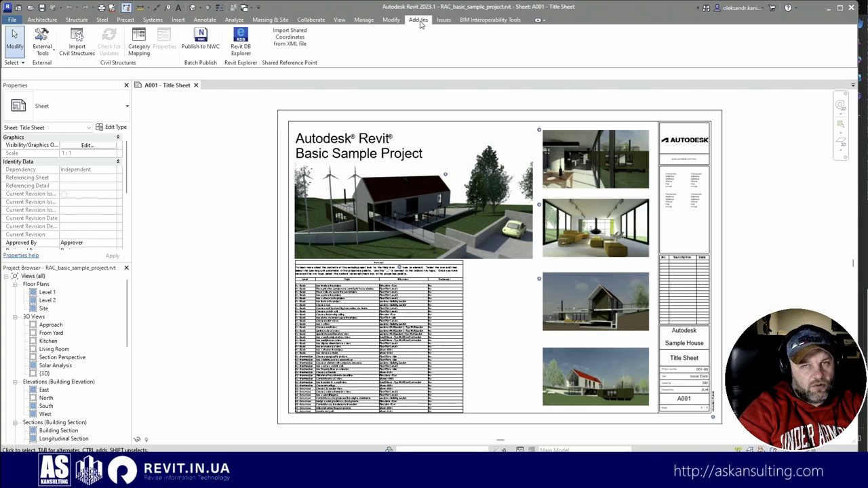
Cycle the ribbon through panel buttons, panel titles and tab names back to full size.
{"action": "left_click", "coordinate": [538, 20]}
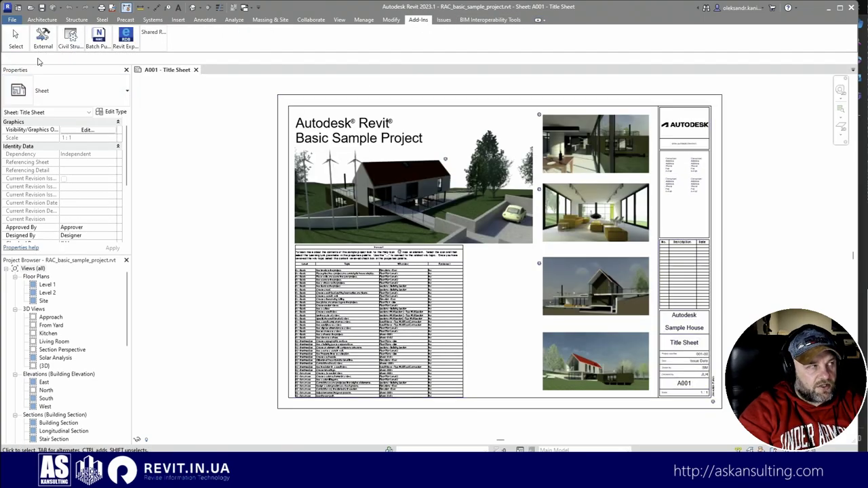
{"action": "left_click", "coordinate": [539, 19]}
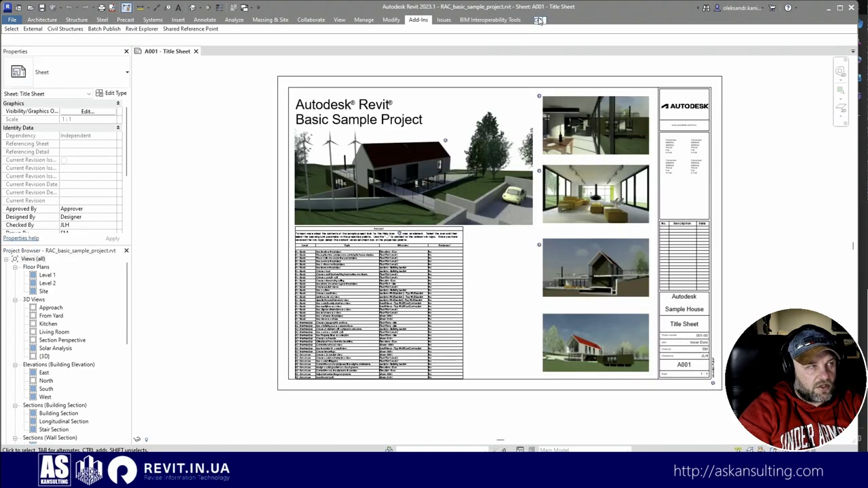
{"action": "left_click", "coordinate": [538, 20]}
{"action": "left_click", "coordinate": [538, 20]}
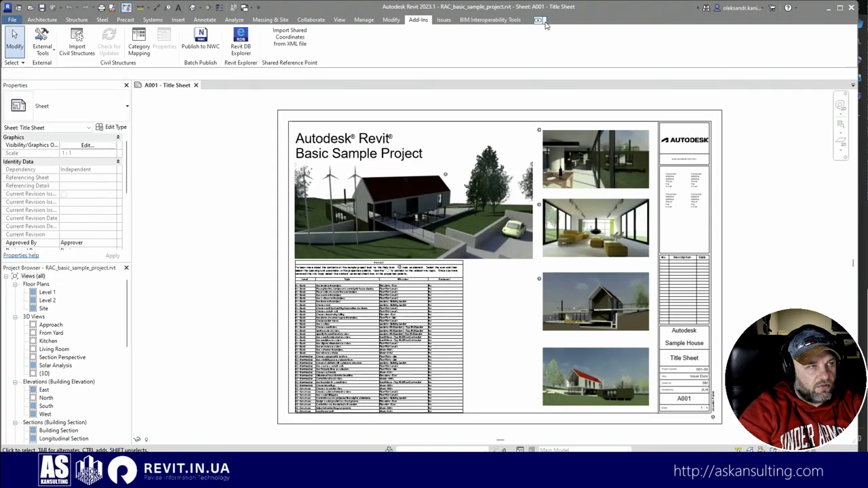
{"action": "left_click", "coordinate": [543, 21]}
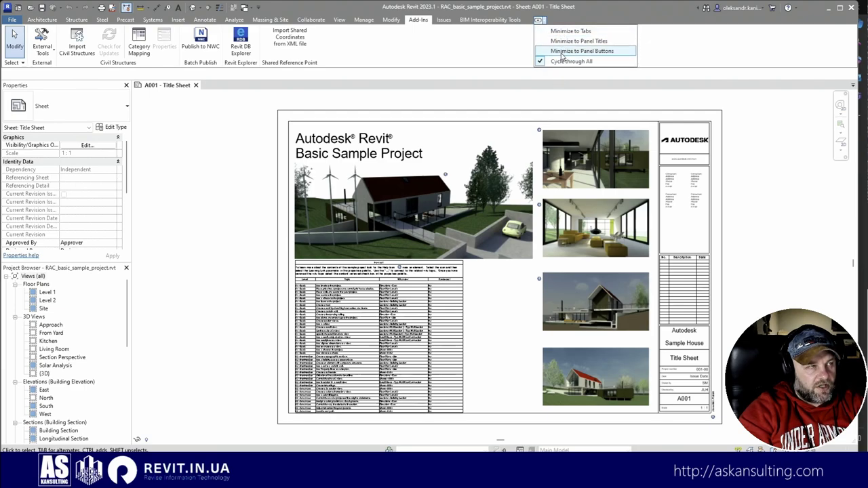
{"action": "left_click", "coordinate": [230, 135]}
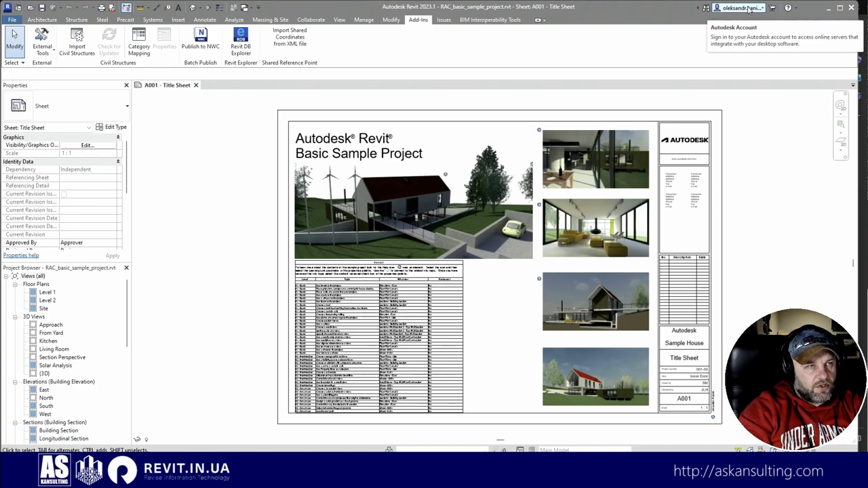
{"action": "left_click", "coordinate": [796, 8]}
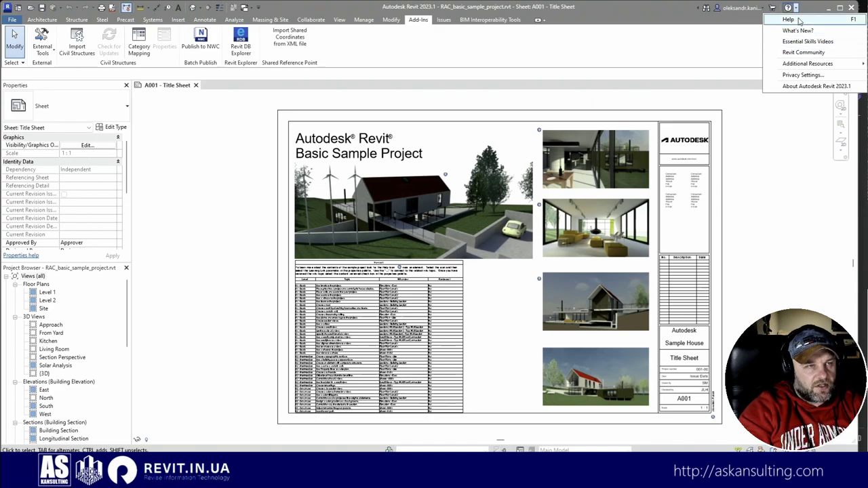
{"action": "left_click", "coordinate": [795, 169]}
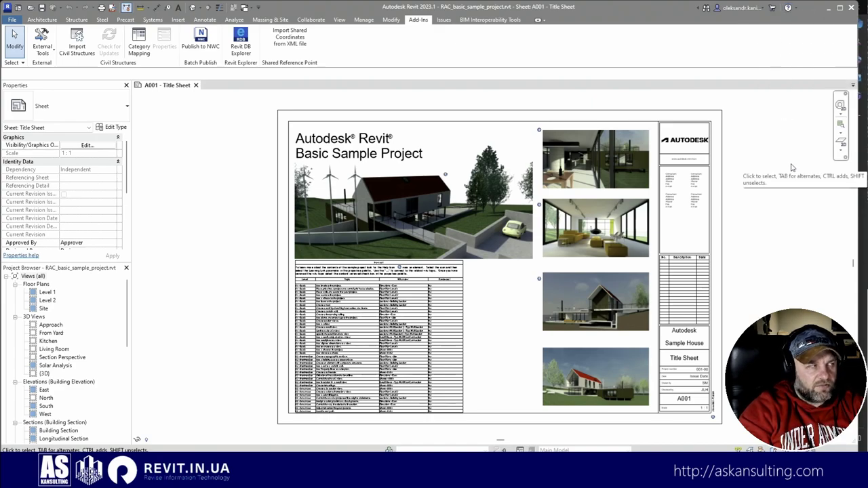
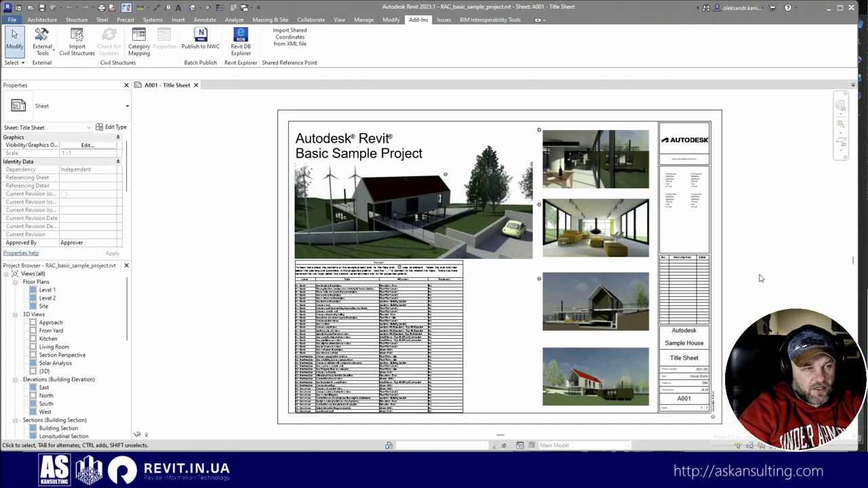
Try moving the sheet's title text, title block and Kitchen view, undoing each move.
{"action": "left_click_drag", "start_coordinate": [352, 131], "coordinate": [352, 139]}
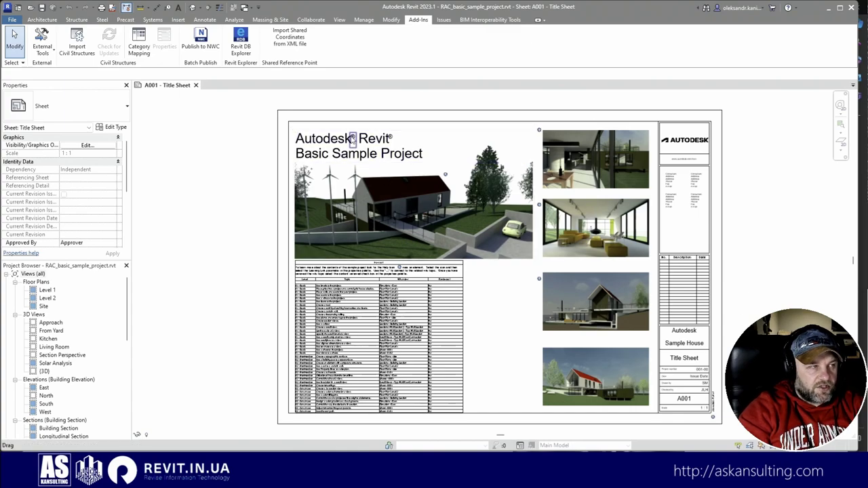
{"action": "left_click_drag", "start_coordinate": [293, 125], "coordinate": [294, 127]}
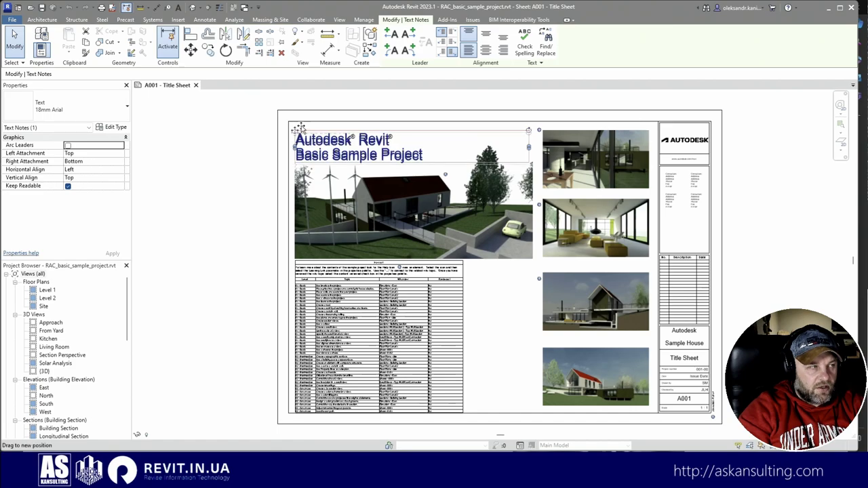
{"action": "left_click_drag", "start_coordinate": [294, 128], "coordinate": [334, 121]}
{"action": "left_click", "coordinate": [68, 7]}
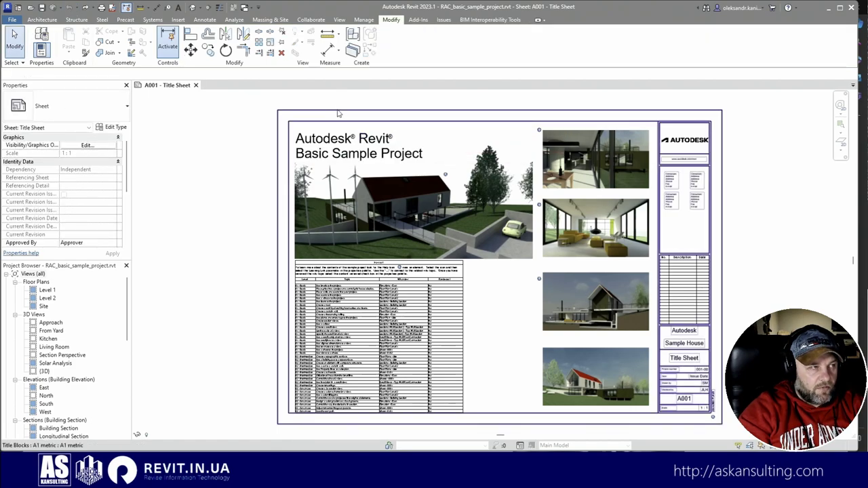
{"action": "key", "text": "Escape"}
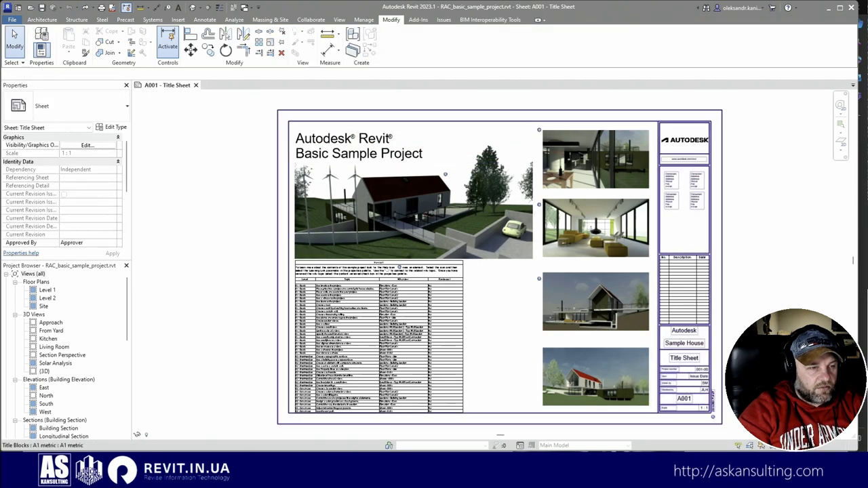
{"action": "left_click", "coordinate": [342, 119]}
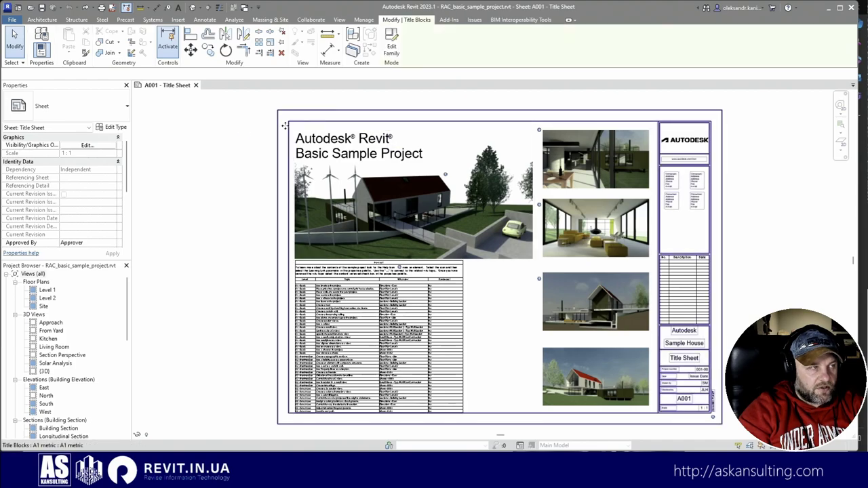
{"action": "left_click_drag", "start_coordinate": [343, 119], "coordinate": [224, 155]}
{"action": "left_click", "coordinate": [69, 7]}
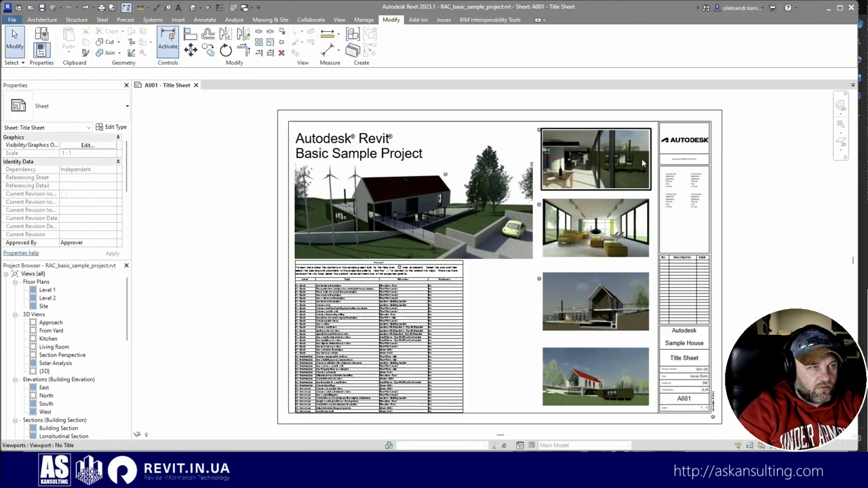
{"action": "left_click_drag", "start_coordinate": [565, 143], "coordinate": [814, 298]}
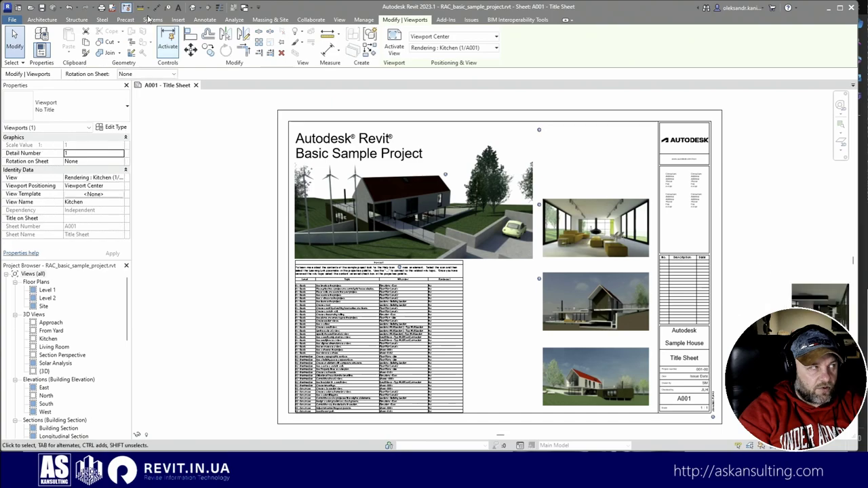
{"action": "left_click", "coordinate": [76, 7]}
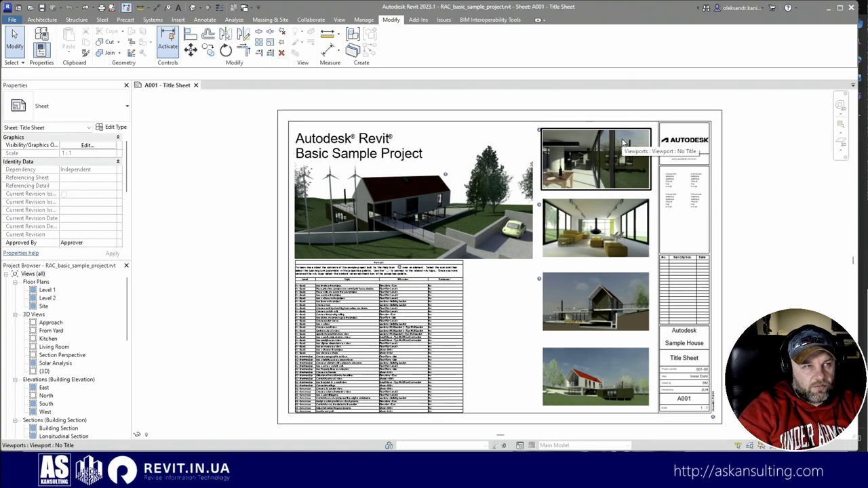
{"action": "left_click_drag", "start_coordinate": [624, 143], "coordinate": [577, 153]}
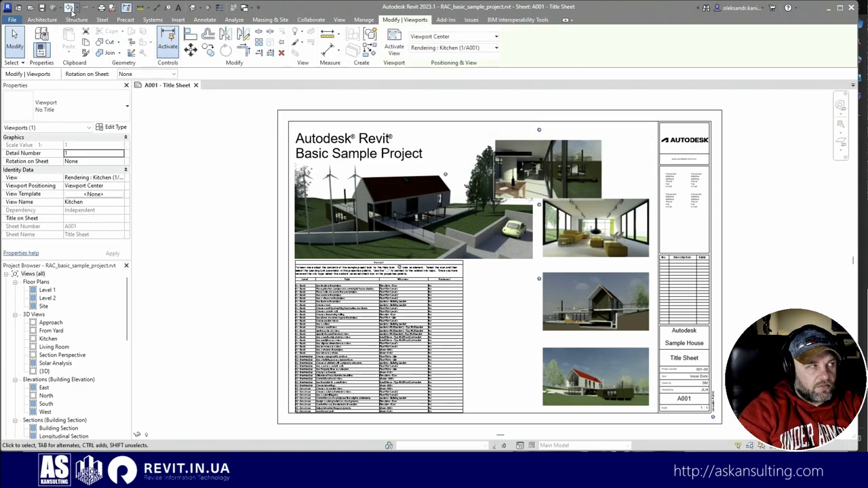
{"action": "left_click", "coordinate": [68, 7]}
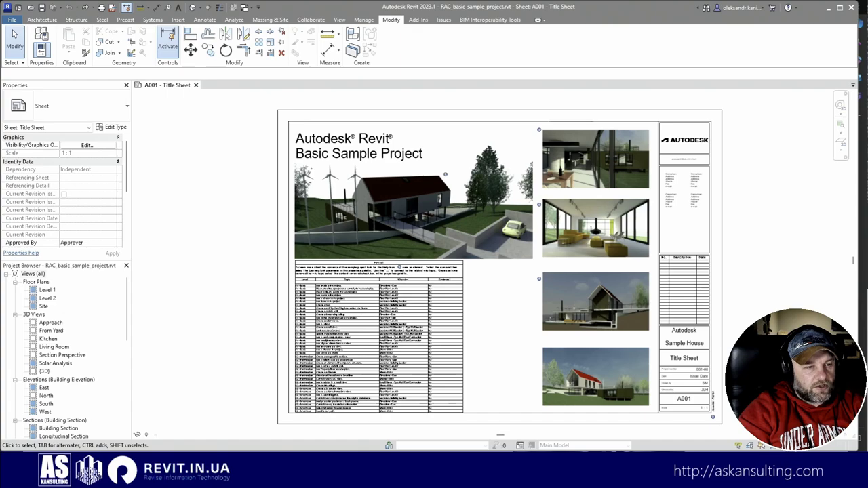
Try moving the Kitchen view and main house image together, undo it, then select the Approach rendering and title block.
{"action": "left_click", "coordinate": [596, 159]}
{"action": "left_click", "coordinate": [455, 175], "text": "ctrl"}
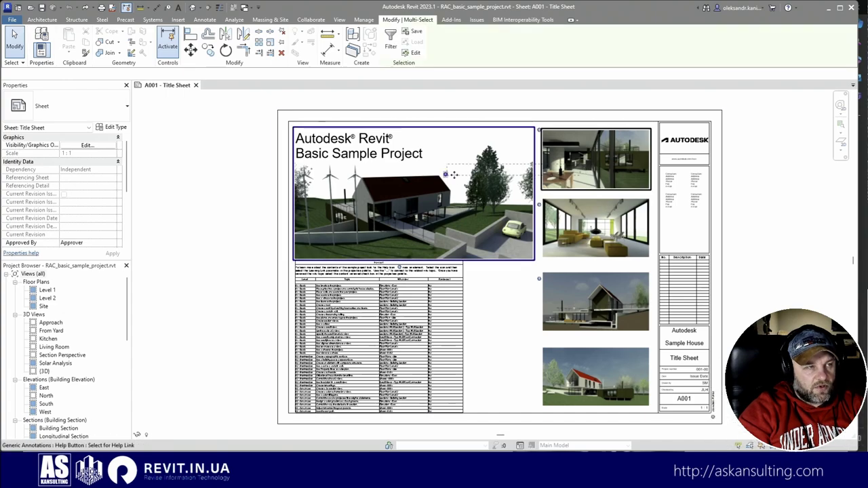
{"action": "left_click_drag", "start_coordinate": [455, 175], "coordinate": [609, 333]}
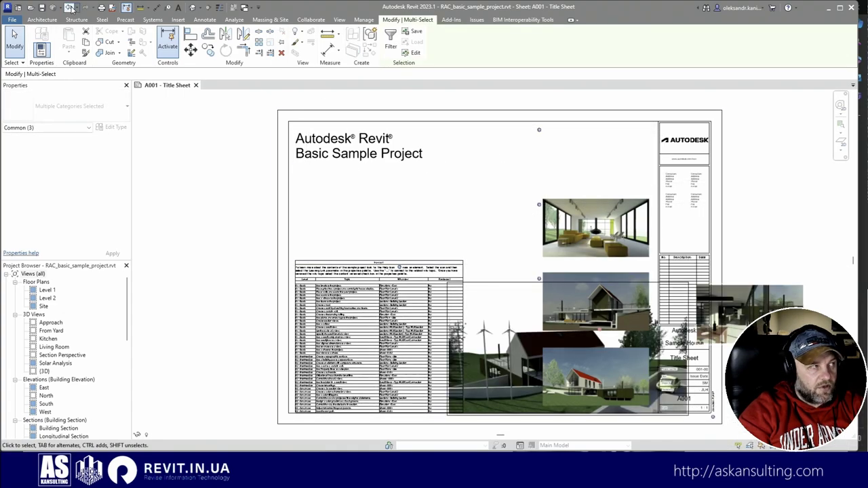
{"action": "left_click", "coordinate": [70, 8]}
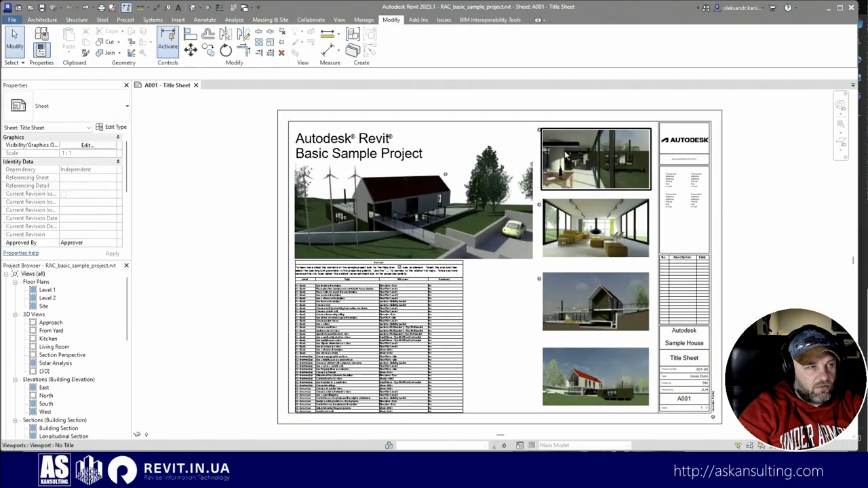
{"action": "left_click", "coordinate": [567, 154]}
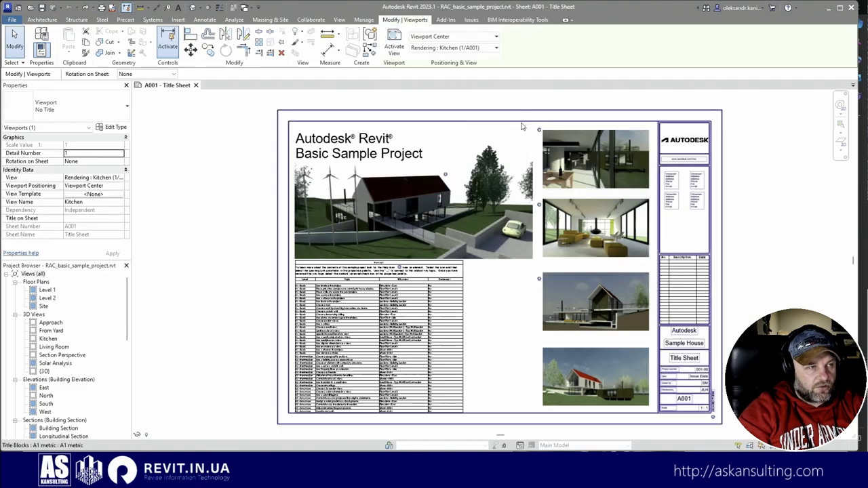
{"action": "left_click", "coordinate": [563, 125]}
{"action": "key", "text": "Escape"}
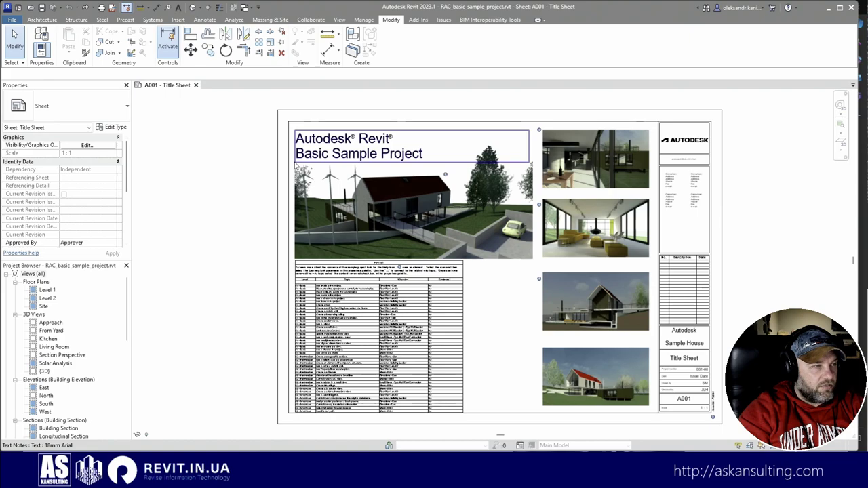
{"action": "left_click", "coordinate": [298, 157]}
{"action": "left_click", "coordinate": [278, 156]}
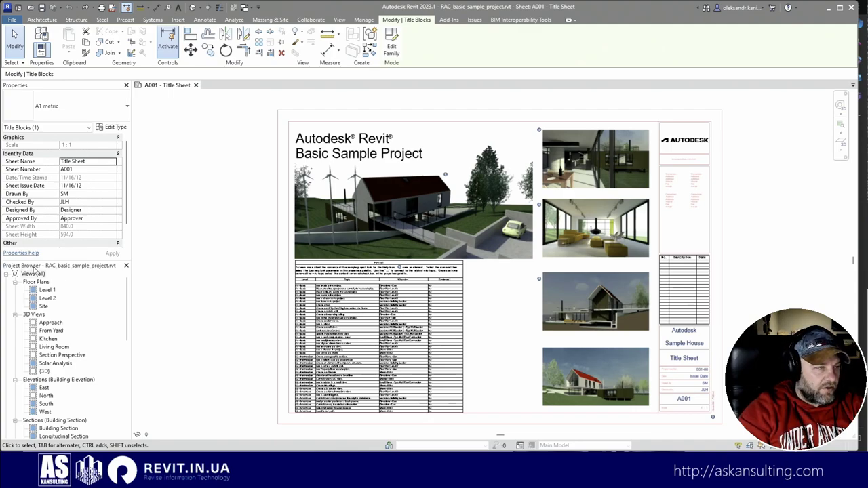
Browse Families, Groups and Revit Links in the Project Browser, then open the Level 1 floor plan.
{"action": "scroll", "coordinate": [45, 308], "scroll_direction": "down", "scroll_amount": 2}
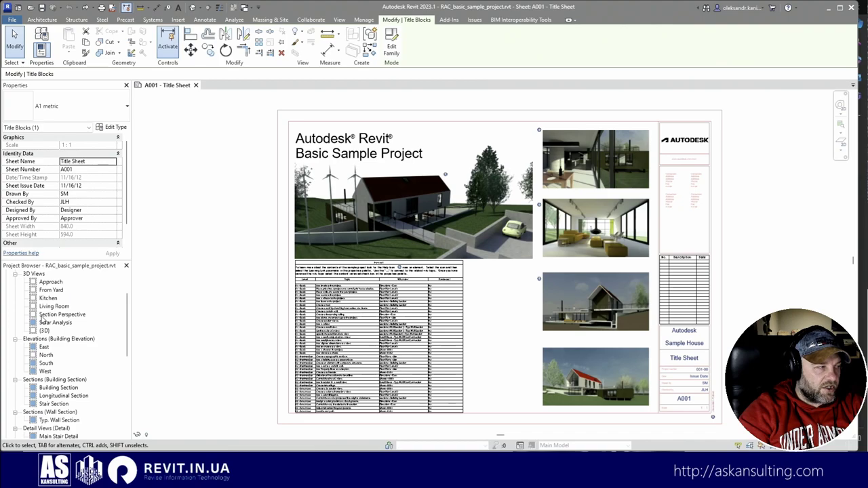
{"action": "scroll", "coordinate": [41, 321], "scroll_direction": "down", "scroll_amount": 10}
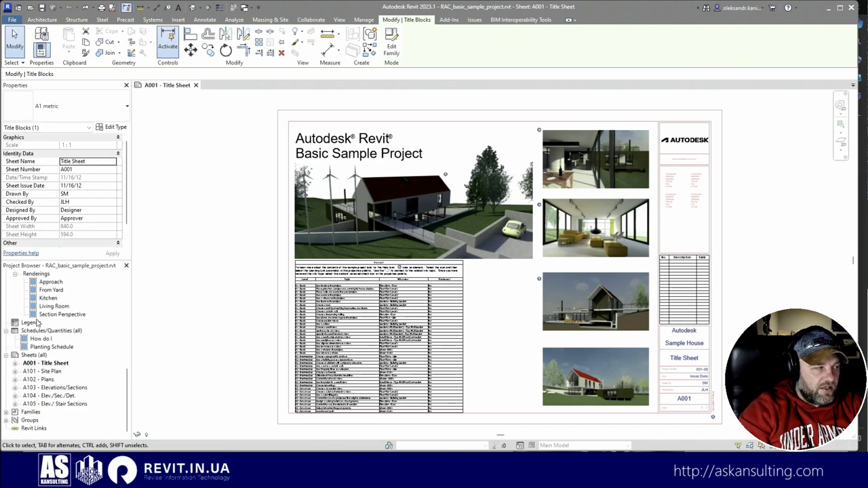
{"action": "left_click", "coordinate": [7, 412]}
{"action": "scroll", "coordinate": [26, 304], "scroll_direction": "down", "scroll_amount": 5}
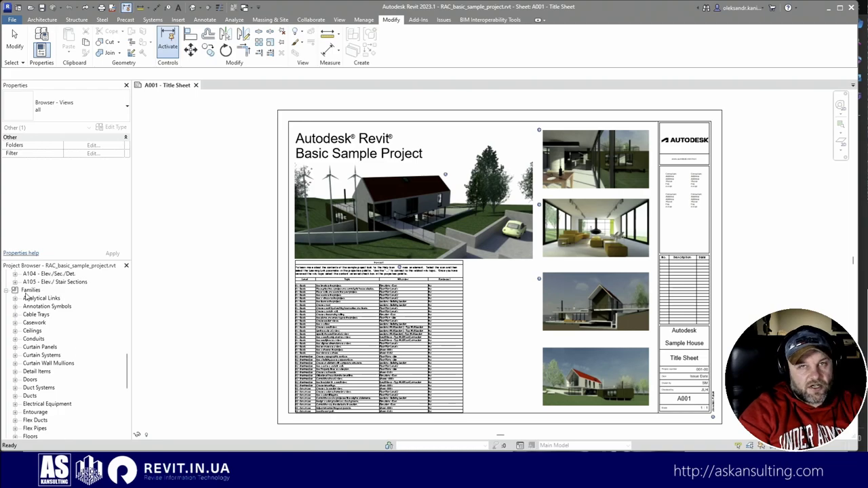
{"action": "scroll", "coordinate": [34, 312], "scroll_direction": "down", "scroll_amount": 8}
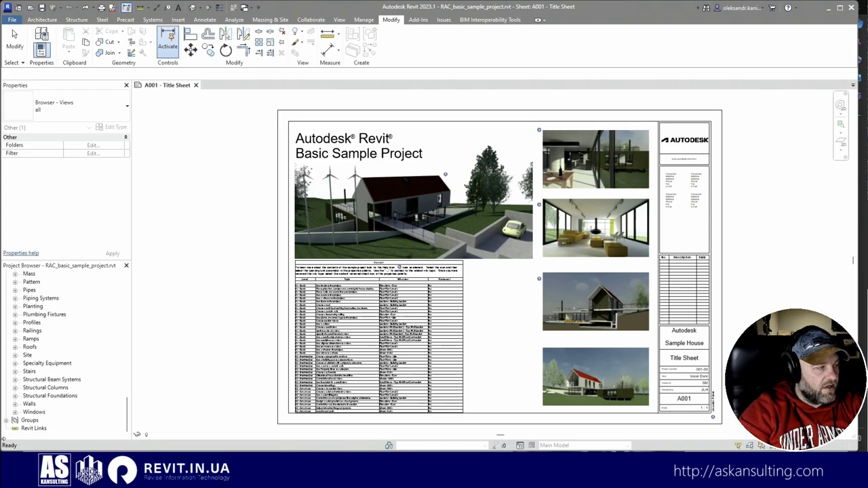
{"action": "left_click", "coordinate": [7, 421]}
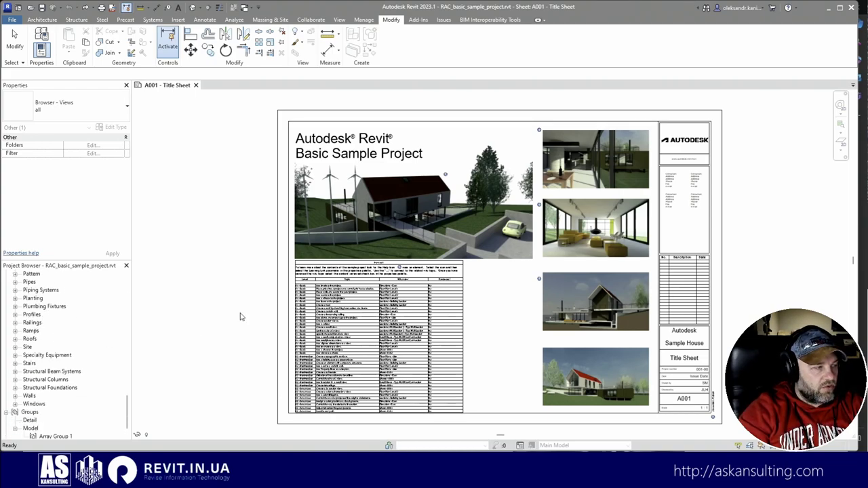
{"action": "left_click", "coordinate": [54, 436]}
{"action": "scroll", "coordinate": [41, 420], "scroll_direction": "down", "scroll_amount": 1}
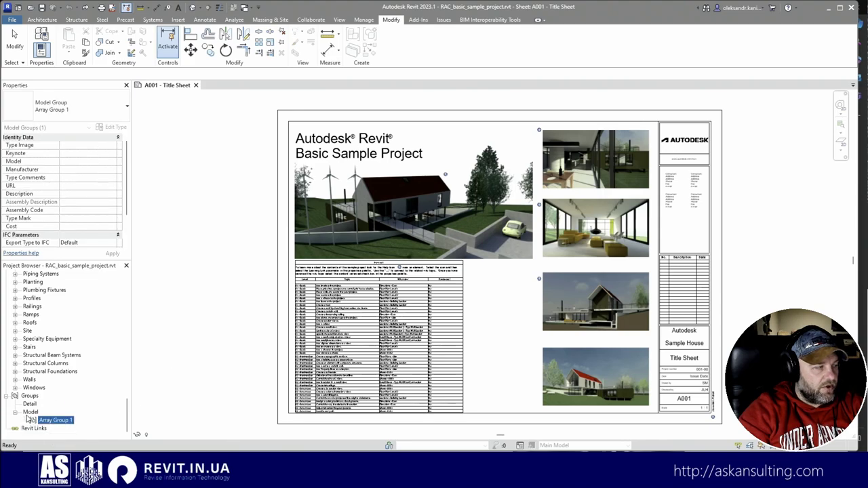
{"action": "left_click", "coordinate": [29, 430]}
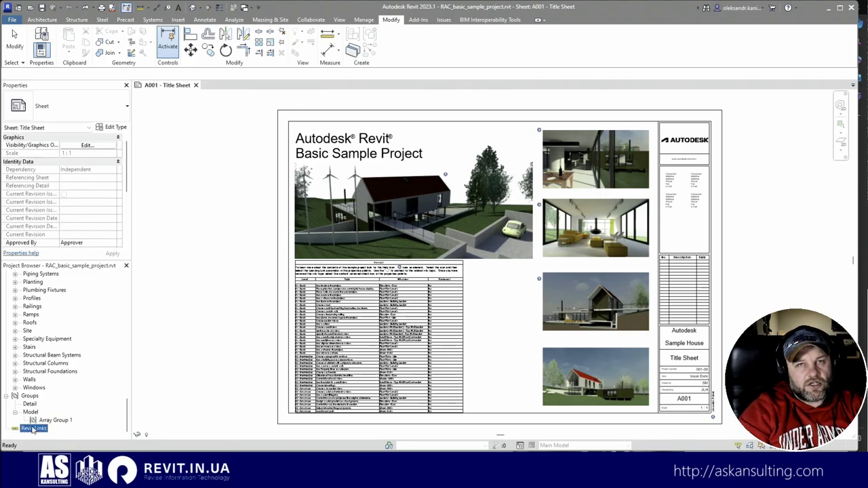
{"action": "scroll", "coordinate": [124, 426], "scroll_direction": "up", "scroll_amount": 15}
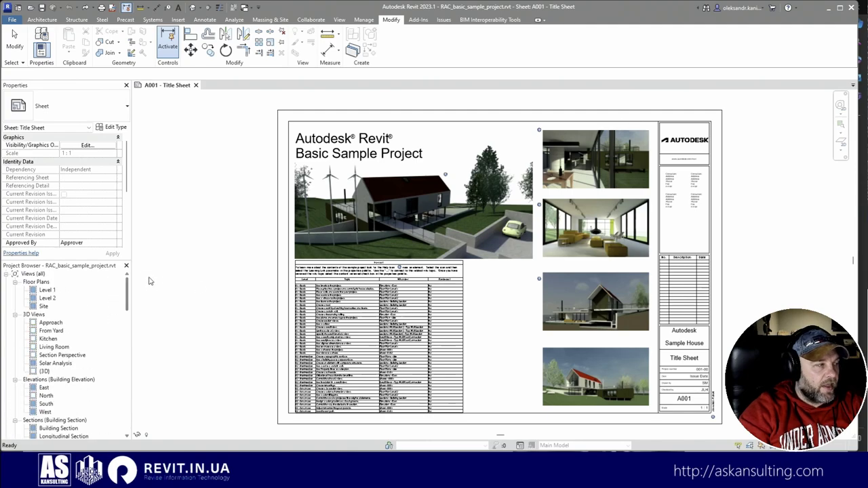
{"action": "left_click", "coordinate": [47, 290]}
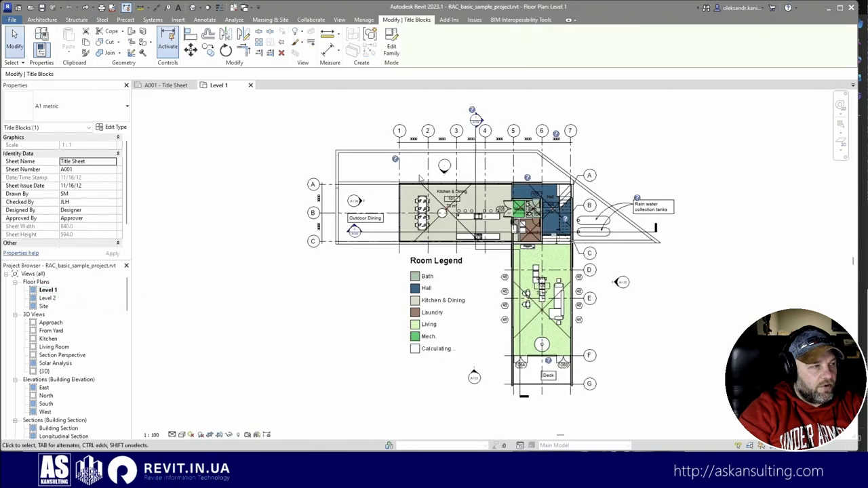
Pan and zoom the Level 1 plan from Mech, Bath and Hall to Living and Deck.
{"action": "scroll", "coordinate": [298, 187], "scroll_direction": "up", "scroll_amount": 4}
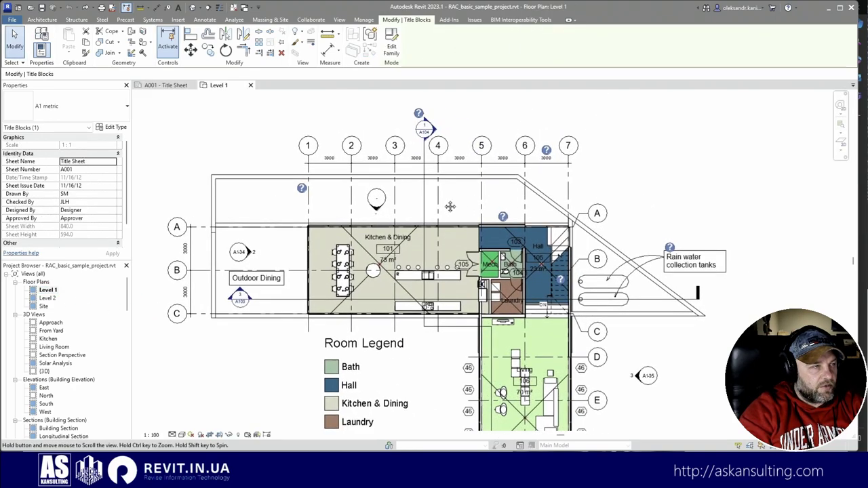
{"action": "scroll", "coordinate": [345, 198], "scroll_direction": "down", "scroll_amount": 2}
{"action": "scroll", "coordinate": [411, 407], "scroll_direction": "up", "scroll_amount": 3}
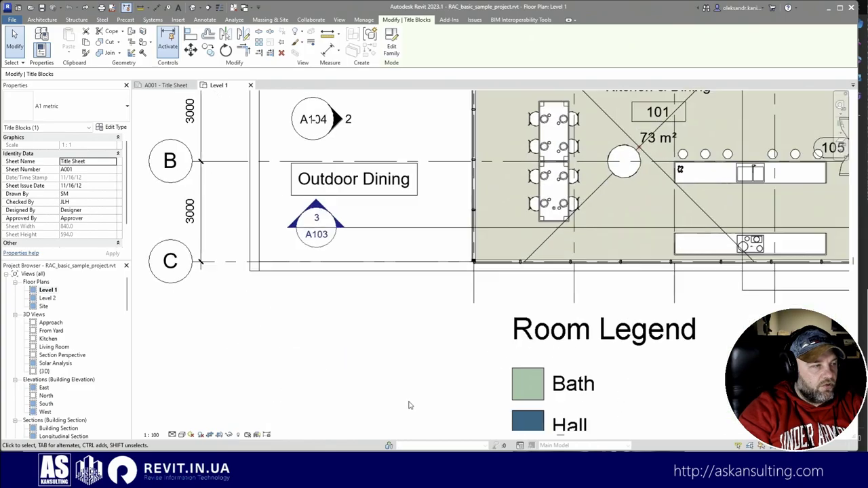
{"action": "scroll", "coordinate": [344, 333], "scroll_direction": "down", "scroll_amount": 3}
{"action": "scroll", "coordinate": [565, 187], "scroll_direction": "up", "scroll_amount": 2}
{"action": "middle_click_drag", "start_coordinate": [711, 116], "coordinate": [750, 74]}
{"action": "scroll", "coordinate": [574, 334], "scroll_direction": "down", "scroll_amount": 2}
{"action": "middle_click_drag", "start_coordinate": [524, 293], "coordinate": [540, 209]}
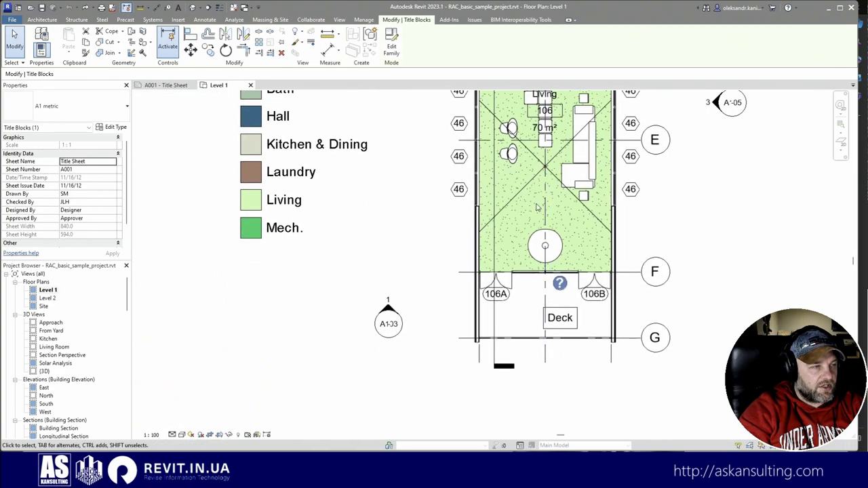
{"action": "middle_click_drag", "start_coordinate": [385, 218], "coordinate": [390, 263]}
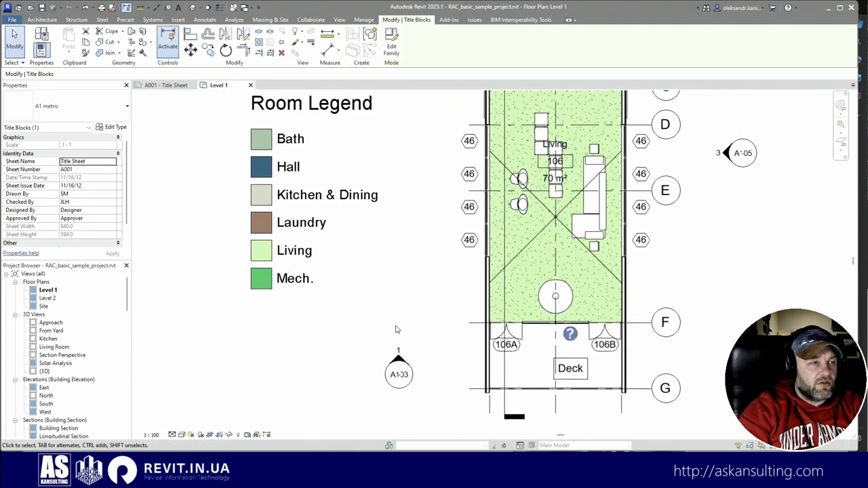
{"action": "scroll", "coordinate": [397, 329], "scroll_direction": "down", "scroll_amount": 2}
{"action": "middle_click_drag", "start_coordinate": [403, 310], "coordinate": [458, 345]}
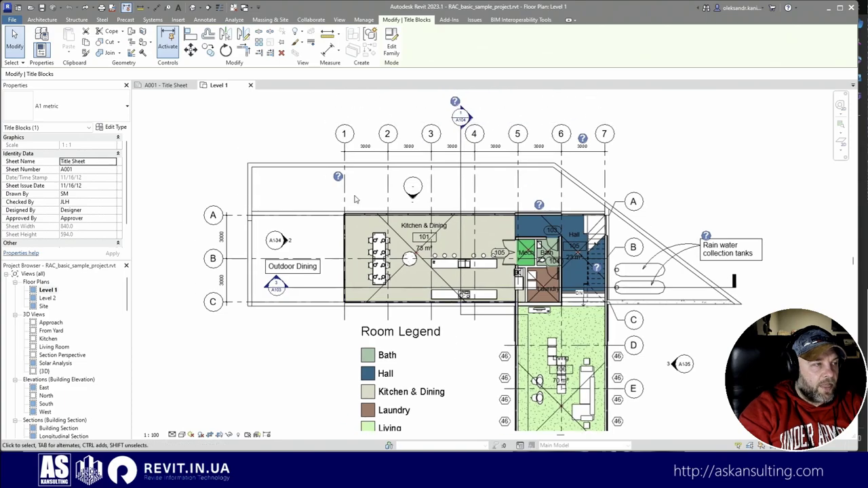
Select the '?' help annotation near grid 1 and follow its Learning Link to the help page.
{"action": "left_click", "coordinate": [337, 178]}
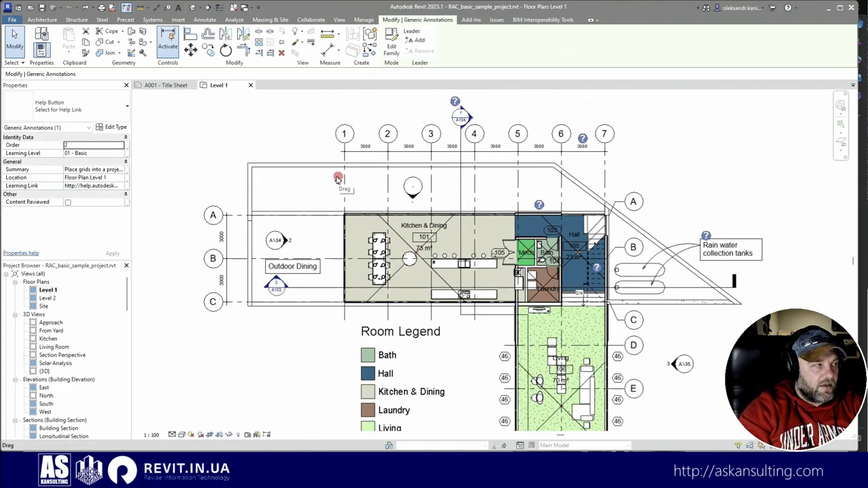
{"action": "left_click", "coordinate": [202, 146]}
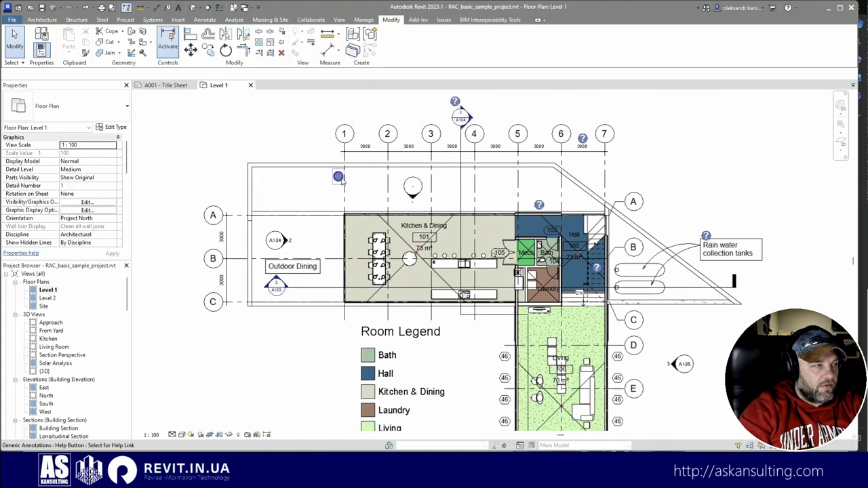
{"action": "left_click", "coordinate": [339, 178]}
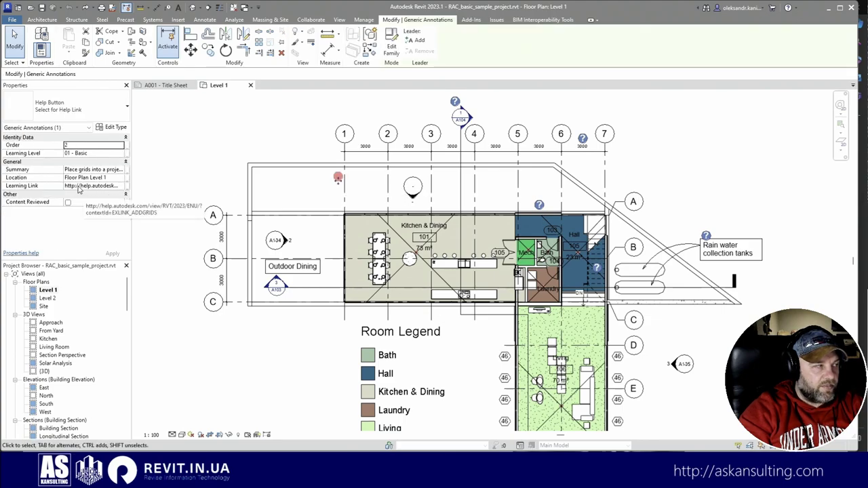
{"action": "left_click", "coordinate": [123, 189]}
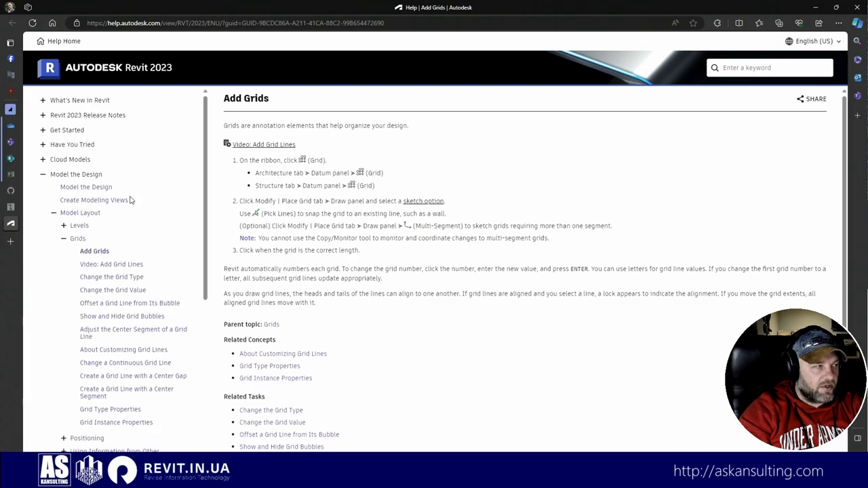
Scroll the Add Grids article and open Video: Add Grid Lines.
{"action": "scroll", "coordinate": [245, 198], "scroll_direction": "down", "scroll_amount": 3}
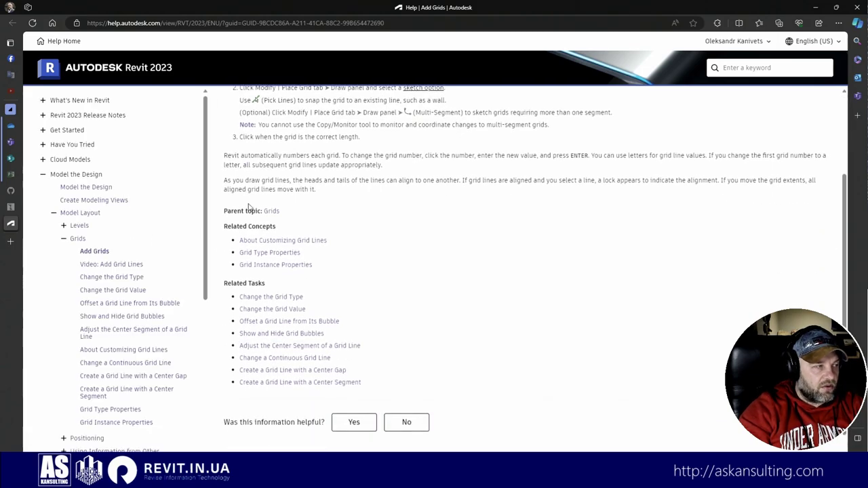
{"action": "scroll", "coordinate": [252, 210], "scroll_direction": "up", "scroll_amount": 3}
{"action": "left_click", "coordinate": [128, 268]}
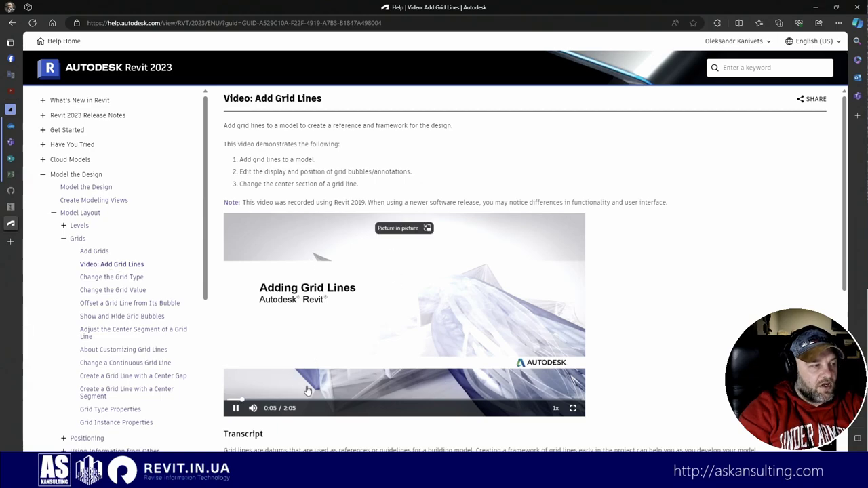
Seek through the grid lines video, close its page and switch back to Revit.
{"action": "left_click", "coordinate": [281, 402]}
{"action": "left_click", "coordinate": [324, 402]}
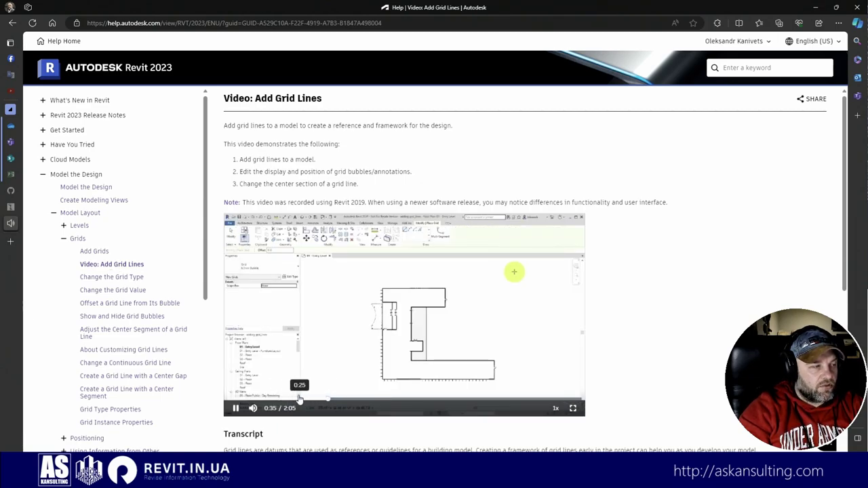
{"action": "left_click", "coordinate": [253, 408]}
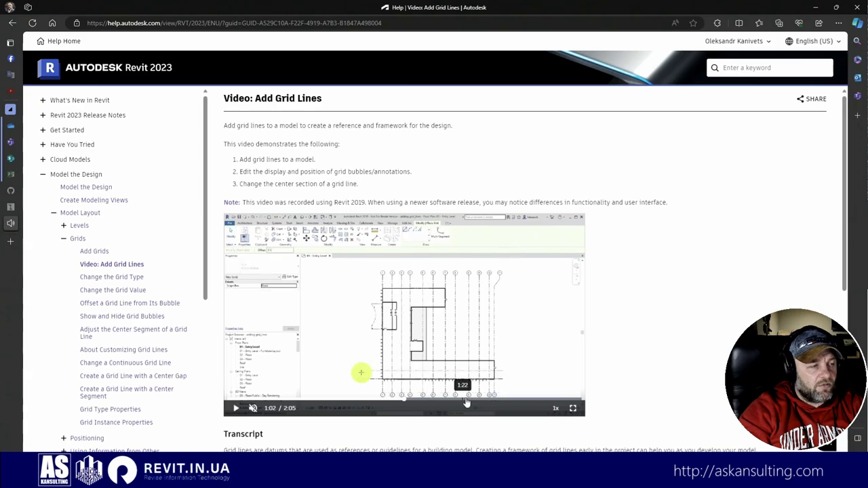
{"action": "left_click", "coordinate": [531, 400]}
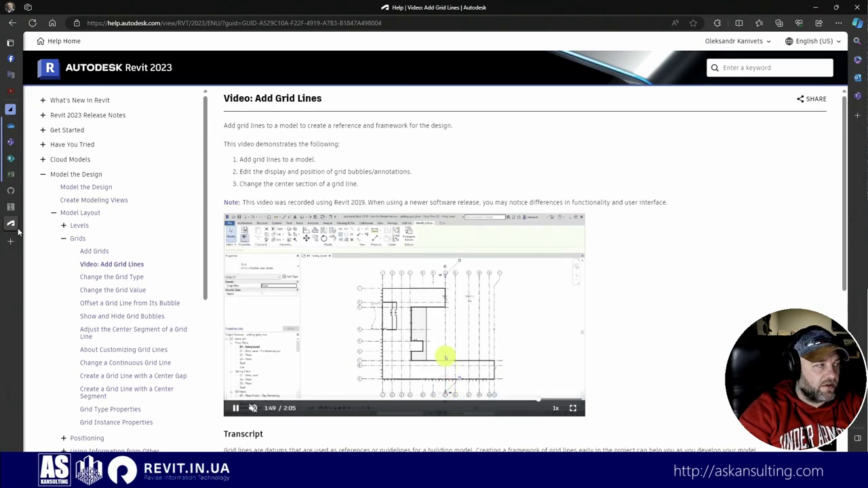
{"action": "mouse_move", "coordinate": [14, 229]}
{"action": "middle_click", "coordinate": [59, 223]}
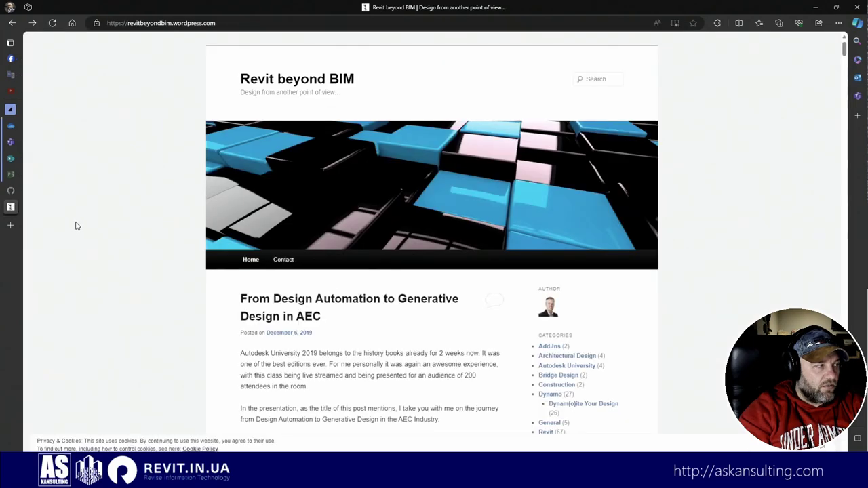
{"action": "key", "text": "alt+Tab"}
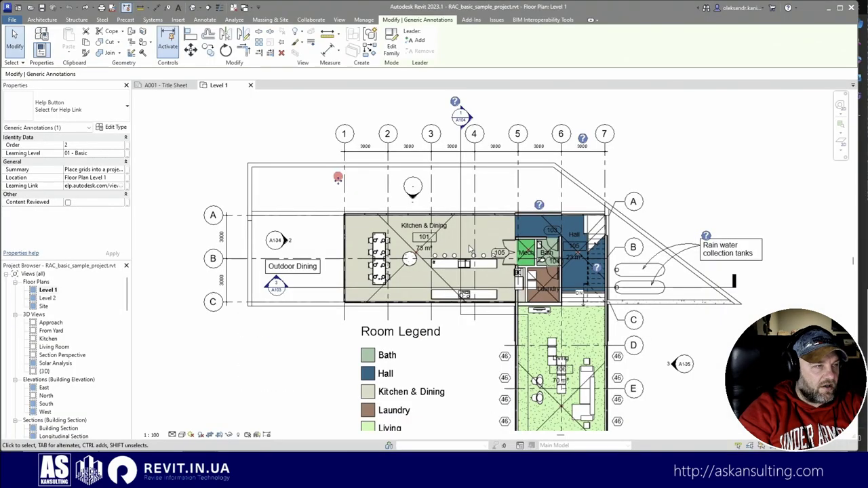
Open Longitudinal Section from the A103 section head, frame the whole building, and close A001 - Title Sheet.
{"action": "left_click", "coordinate": [650, 166]}
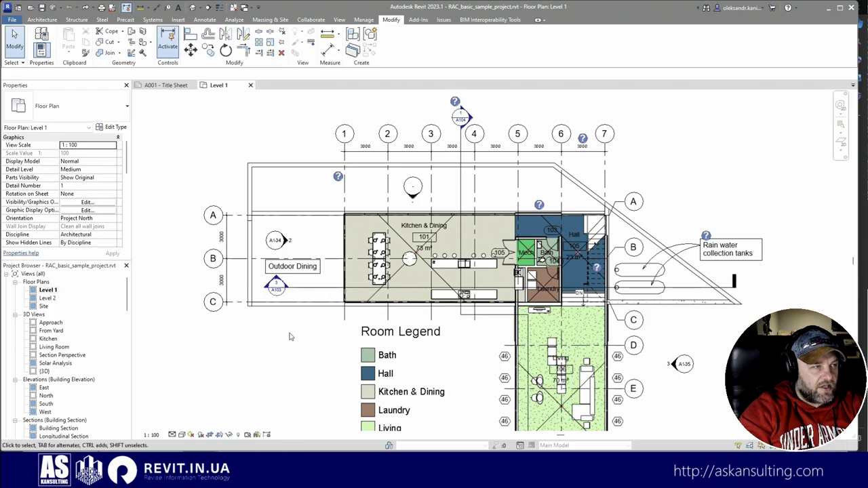
{"action": "double_click", "coordinate": [276, 286]}
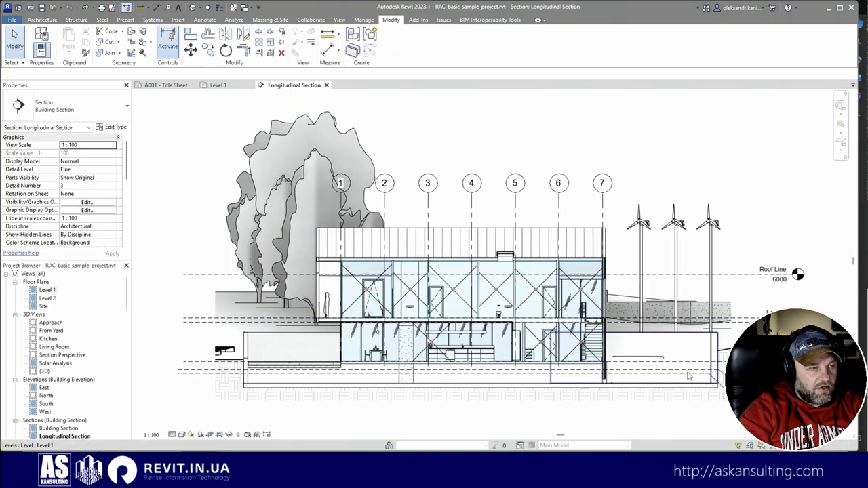
{"action": "scroll", "coordinate": [334, 369], "scroll_direction": "up", "scroll_amount": 3}
{"action": "scroll", "coordinate": [580, 368], "scroll_direction": "right", "scroll_amount": 5, "text": "shift"}
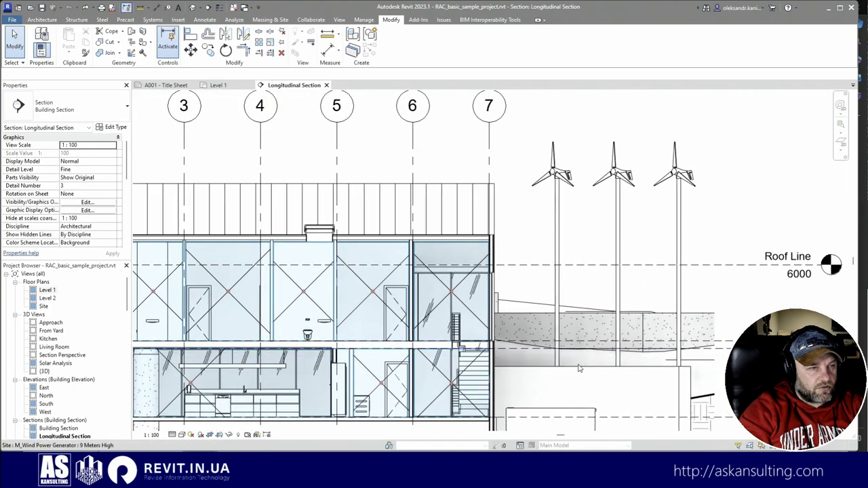
{"action": "middle_click_drag", "start_coordinate": [580, 369], "coordinate": [585, 276]}
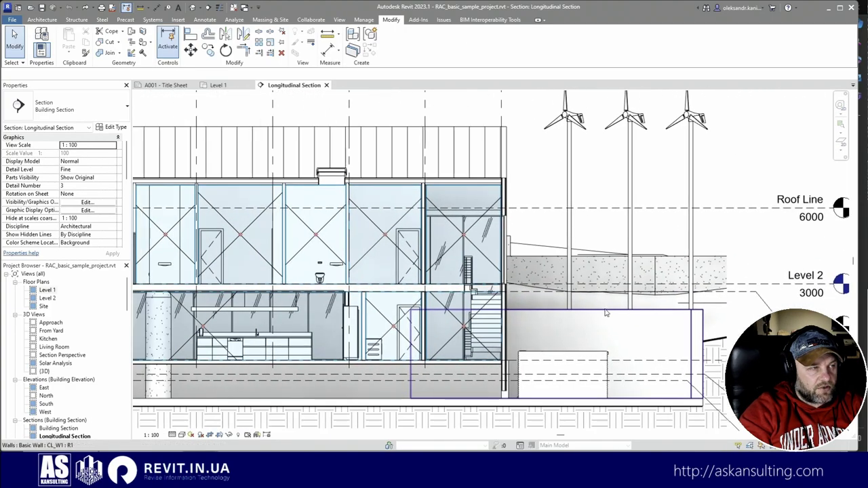
{"action": "scroll", "coordinate": [584, 276], "scroll_direction": "down", "scroll_amount": 3}
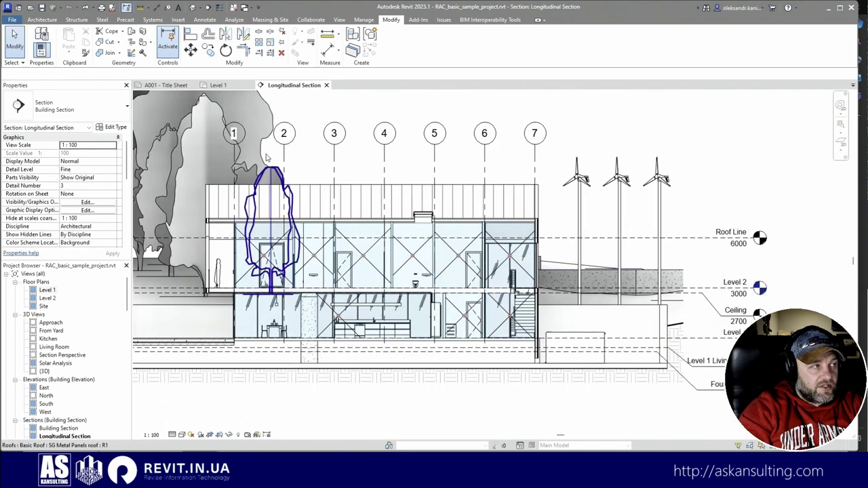
{"action": "left_click", "coordinate": [193, 86]}
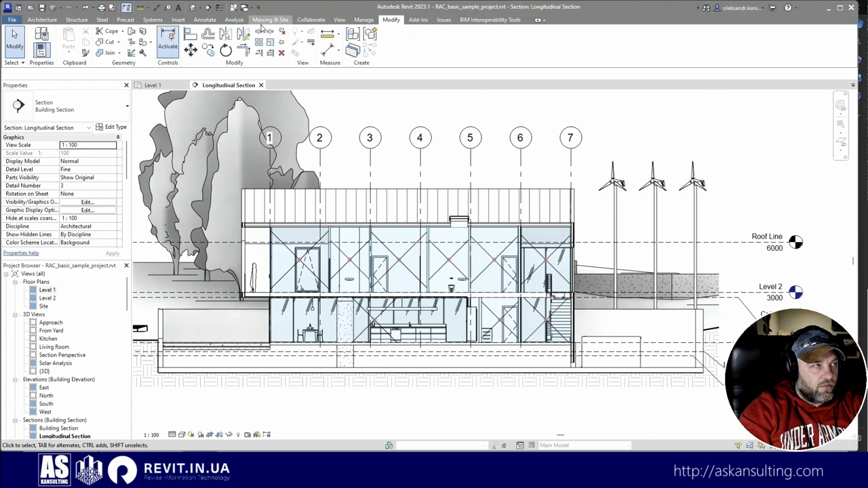
Tile the Longitudinal Section and Level 1 plan and zoom both to the Kitchen & Dining table.
{"action": "left_click", "coordinate": [339, 19]}
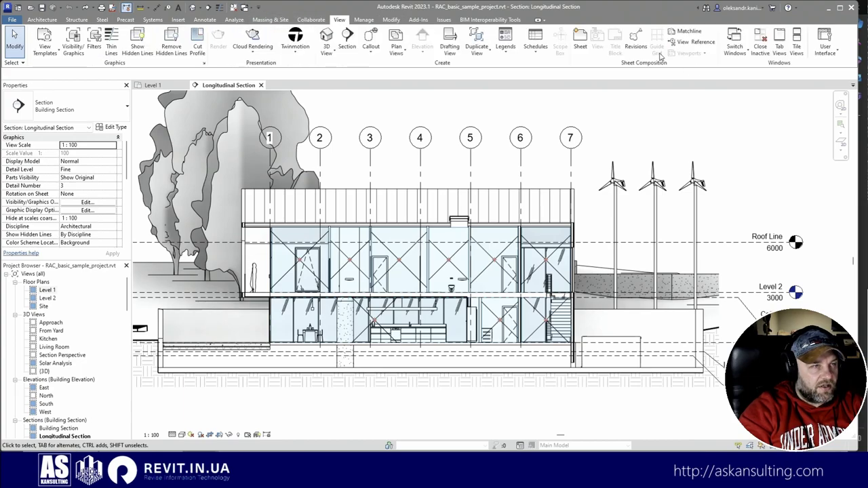
{"action": "left_click", "coordinate": [797, 42]}
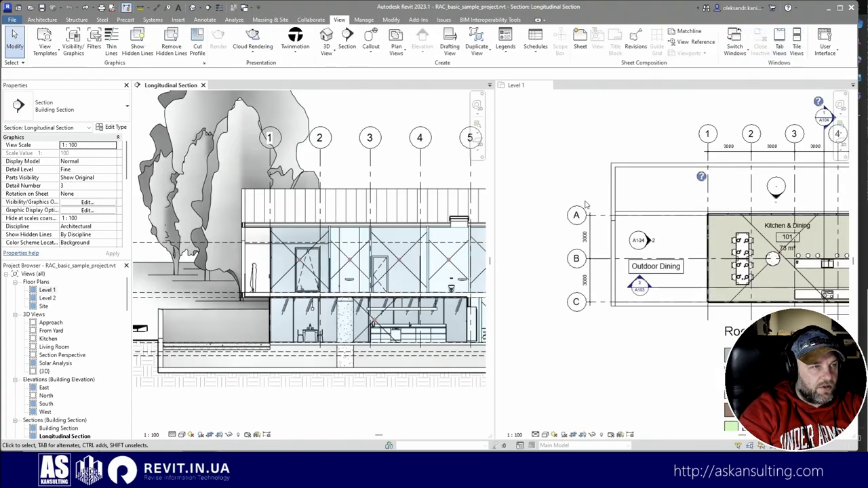
{"action": "left_click", "coordinate": [556, 355]}
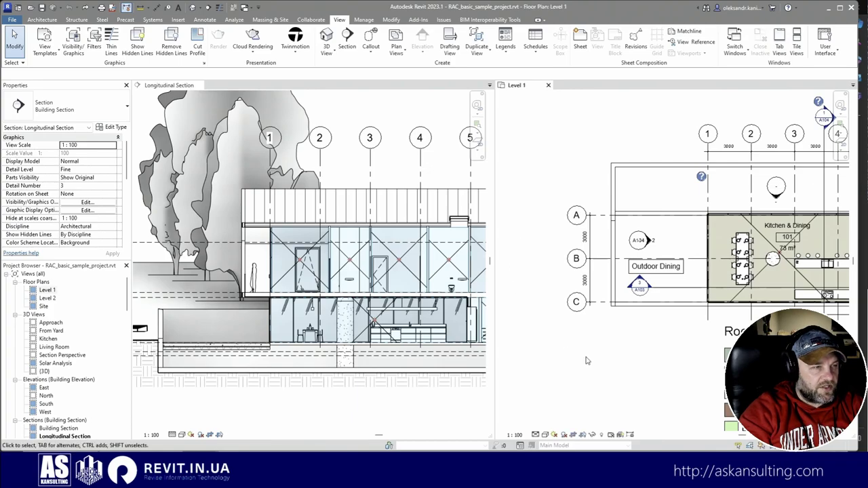
{"action": "scroll", "coordinate": [597, 360], "scroll_direction": "up", "scroll_amount": 5}
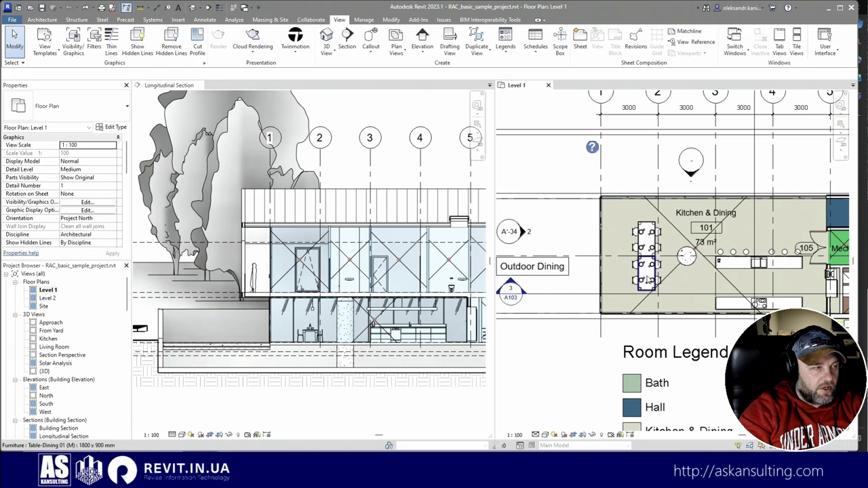
{"action": "left_click", "coordinate": [652, 272]}
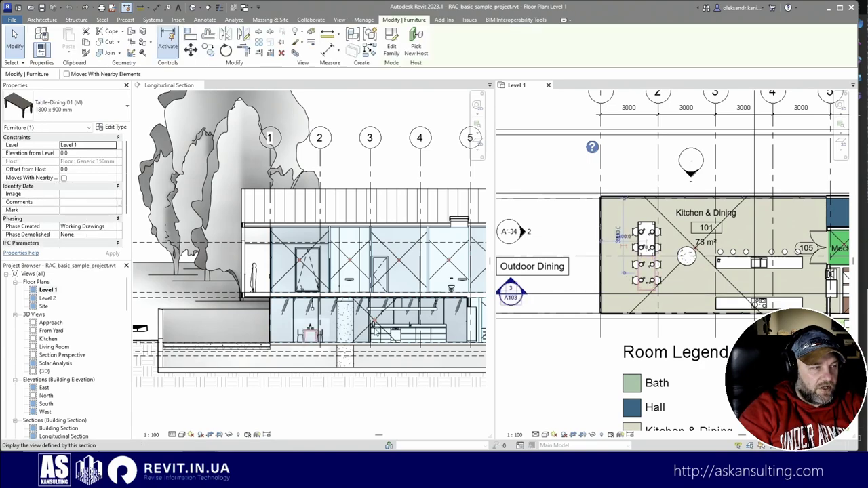
{"action": "scroll", "coordinate": [312, 299], "scroll_direction": "up", "scroll_amount": 4}
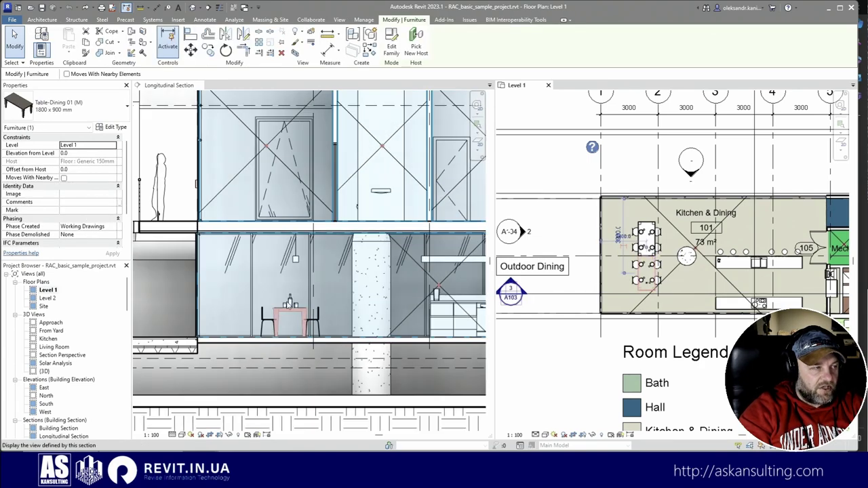
{"action": "scroll", "coordinate": [289, 303], "scroll_direction": "up", "scroll_amount": 2}
{"action": "left_click", "coordinate": [275, 307]}
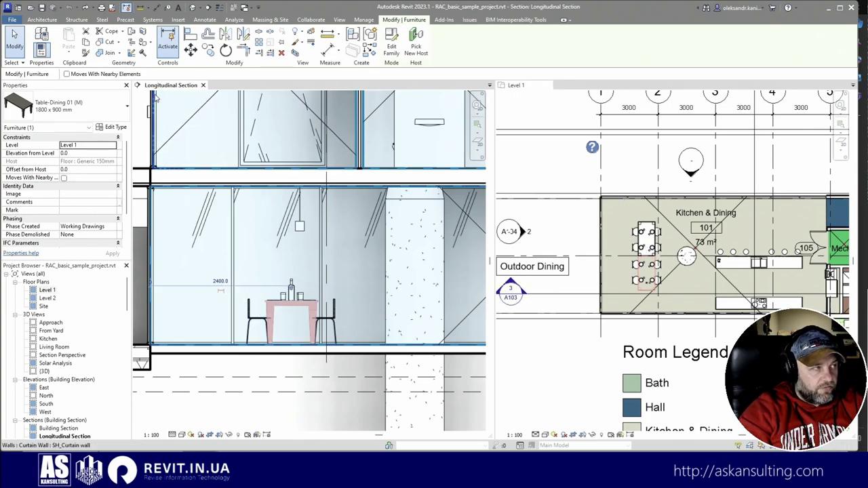
Trial a Move of the dining table in the section, cancel it leaving the table unmoved, and activate Level 1.
{"action": "left_click", "coordinate": [190, 49]}
{"action": "left_click", "coordinate": [289, 329]}
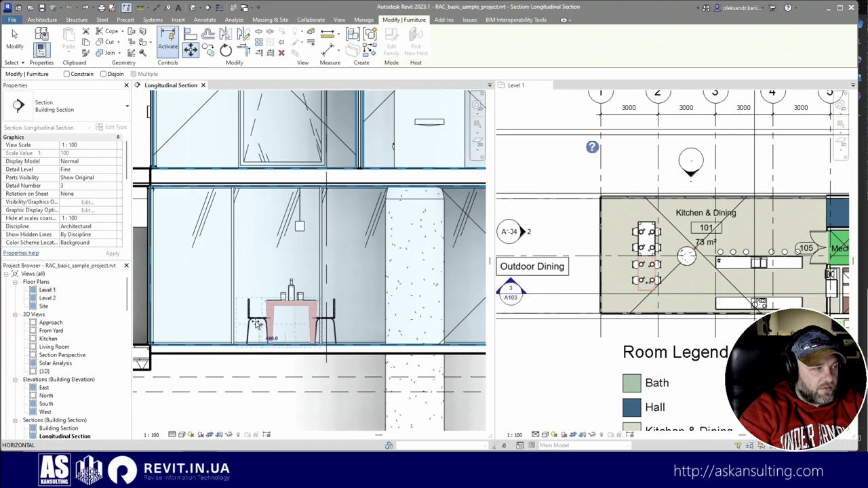
{"action": "left_click", "coordinate": [247, 327]}
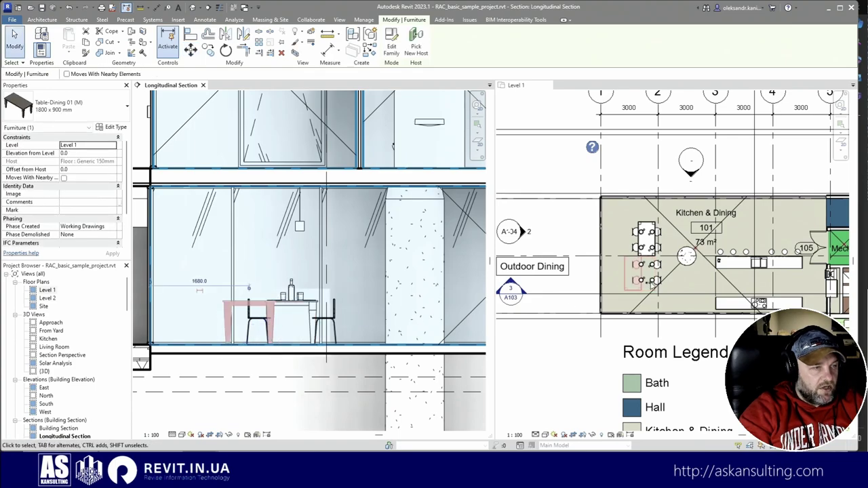
{"action": "key", "text": "Escape"}
{"action": "left_click", "coordinate": [629, 181]}
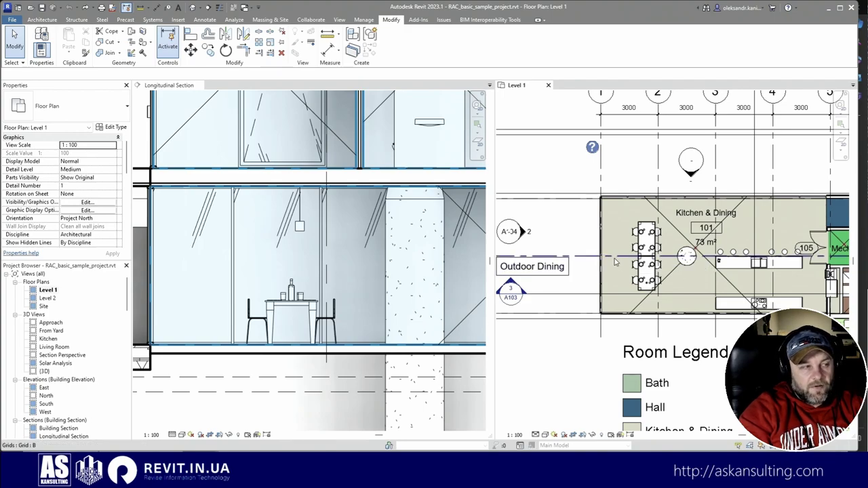
{"action": "left_click", "coordinate": [386, 278]}
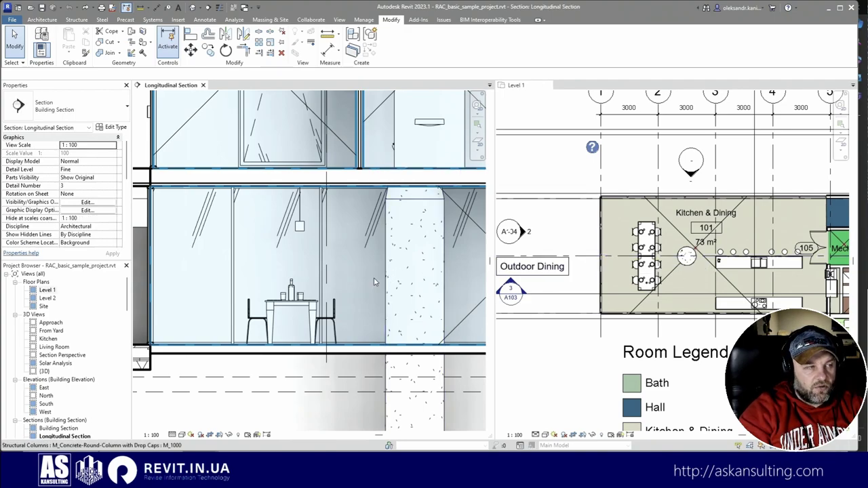
{"action": "left_click", "coordinate": [387, 279]}
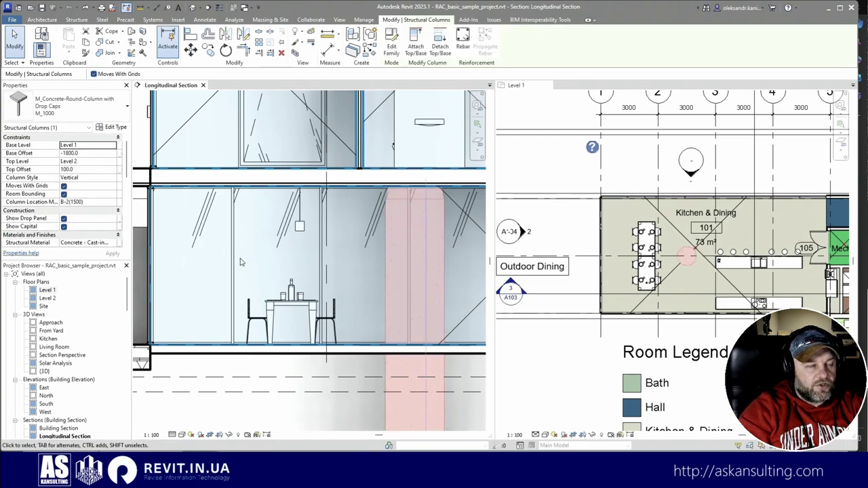
{"action": "scroll", "coordinate": [241, 259], "scroll_direction": "down", "scroll_amount": 2}
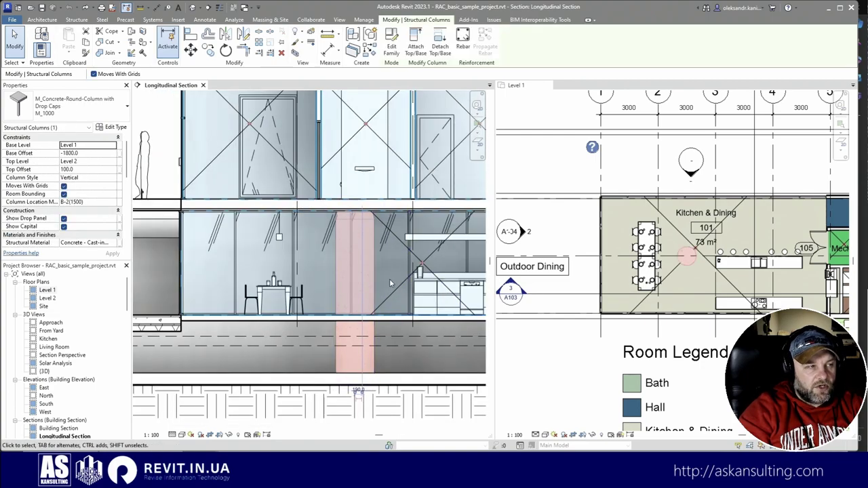
{"action": "key", "text": "Escape"}
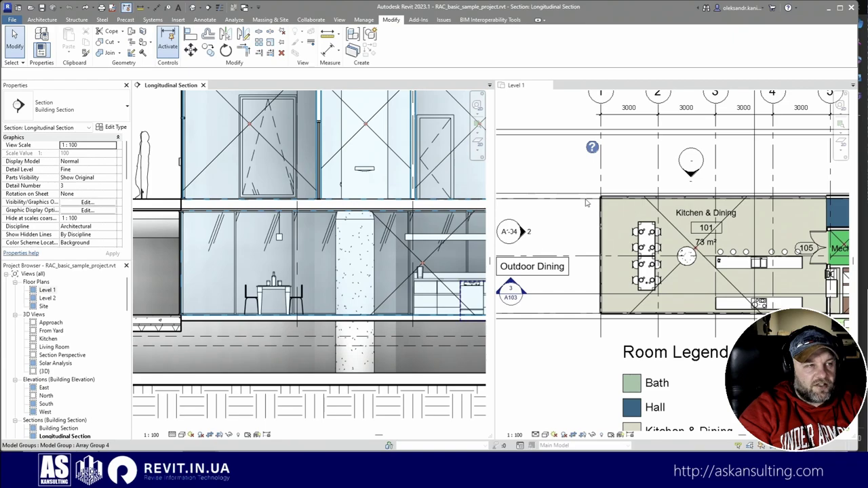
{"action": "left_click", "coordinate": [587, 202]}
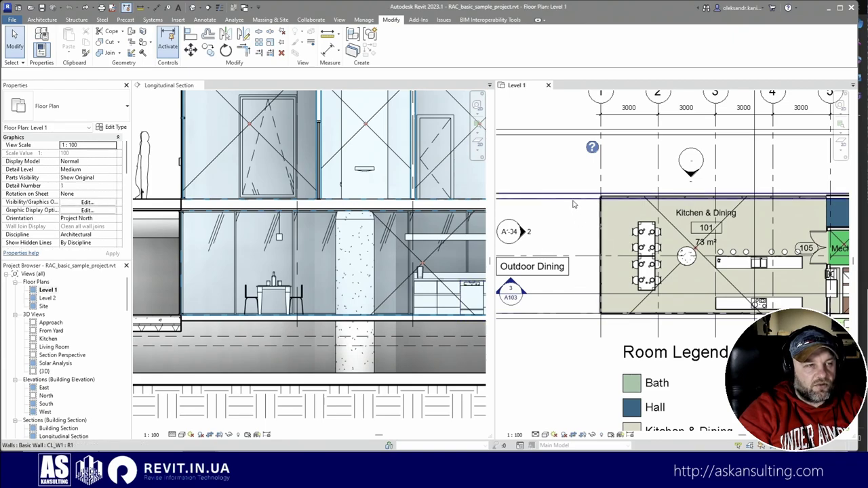
{"action": "left_click", "coordinate": [573, 207]}
{"action": "key", "text": "Escape"}
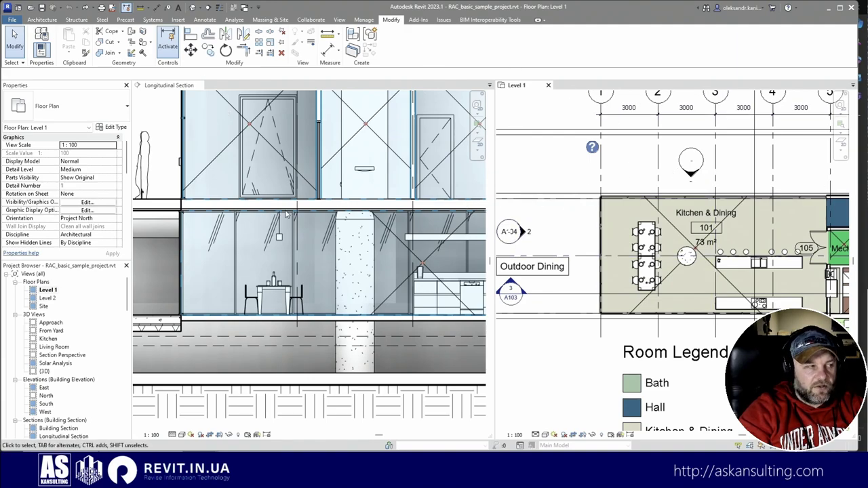
{"action": "scroll", "coordinate": [433, 289], "scroll_direction": "down", "scroll_amount": 2}
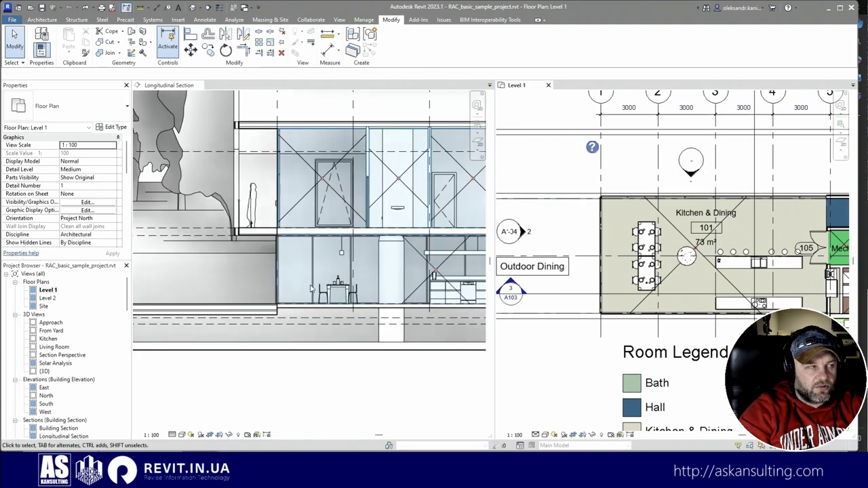
{"action": "left_click", "coordinate": [260, 316]}
Activate the Level 1 plan, zoom to Kitchen & Dining and select the lower dining table.
{"action": "left_click", "coordinate": [266, 310]}
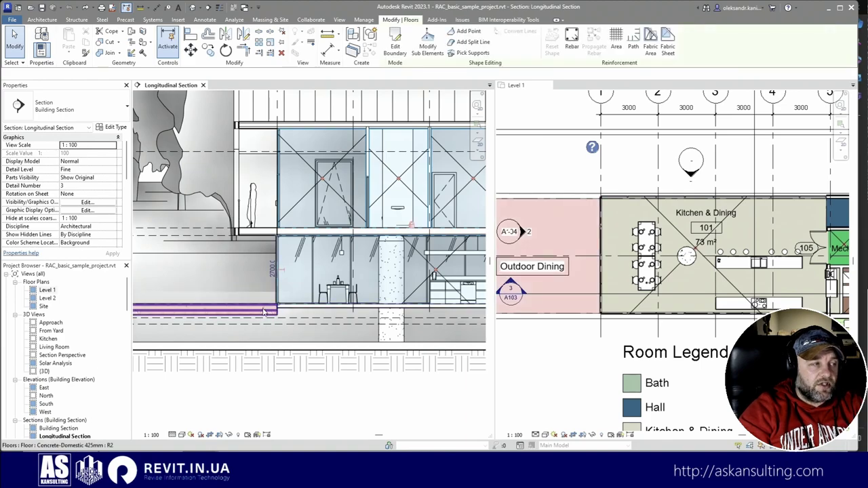
{"action": "left_click", "coordinate": [745, 267]}
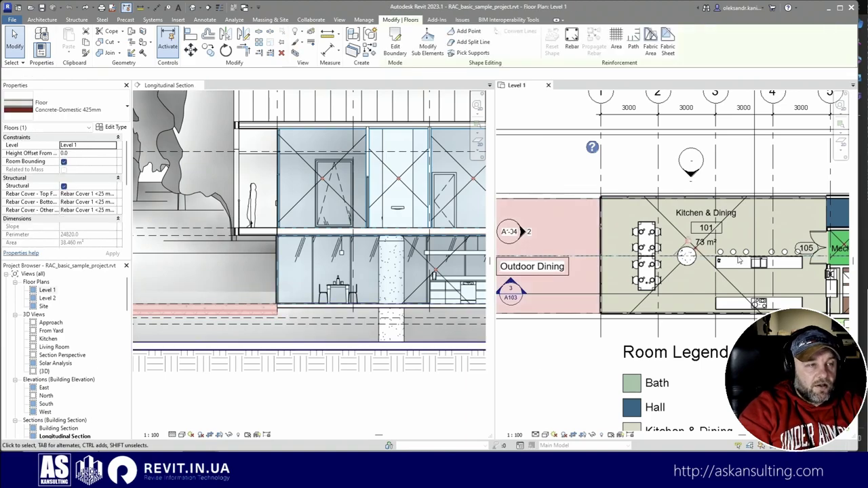
{"action": "scroll", "coordinate": [726, 252], "scroll_direction": "up", "scroll_amount": 2}
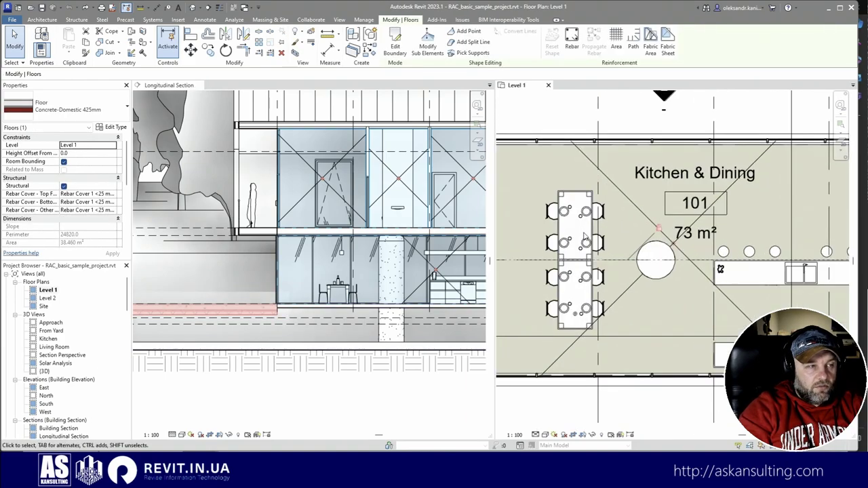
{"action": "left_click", "coordinate": [574, 336]}
{"action": "scroll", "coordinate": [575, 326], "scroll_direction": "up", "scroll_amount": 2}
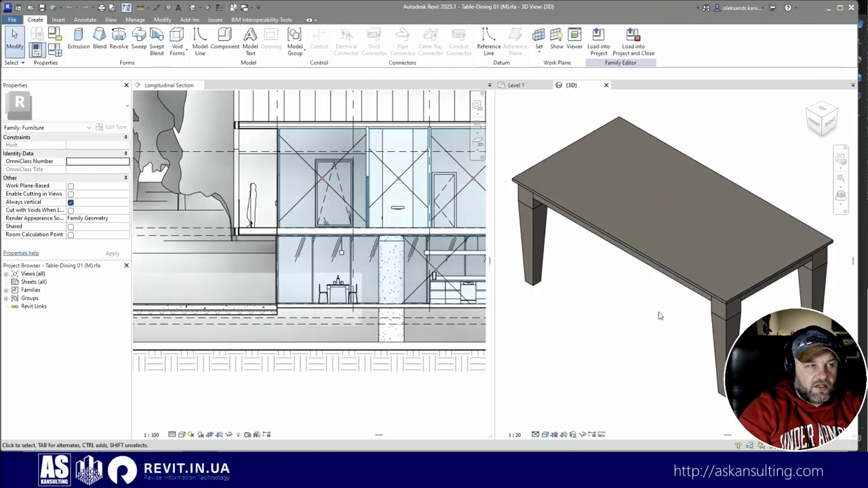
Open the family's Ref. Level plan from Views (all) > Floor Plans.
{"action": "left_click", "coordinate": [6, 274]}
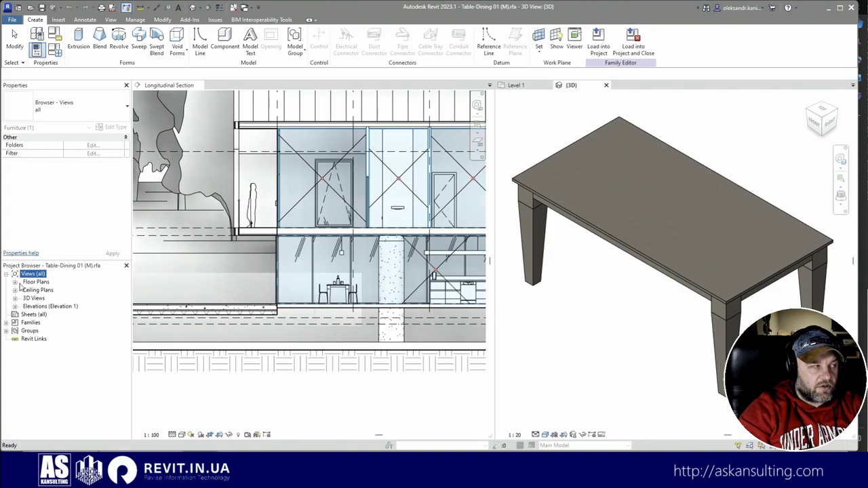
{"action": "left_click", "coordinate": [14, 282]}
{"action": "left_click", "coordinate": [43, 291]}
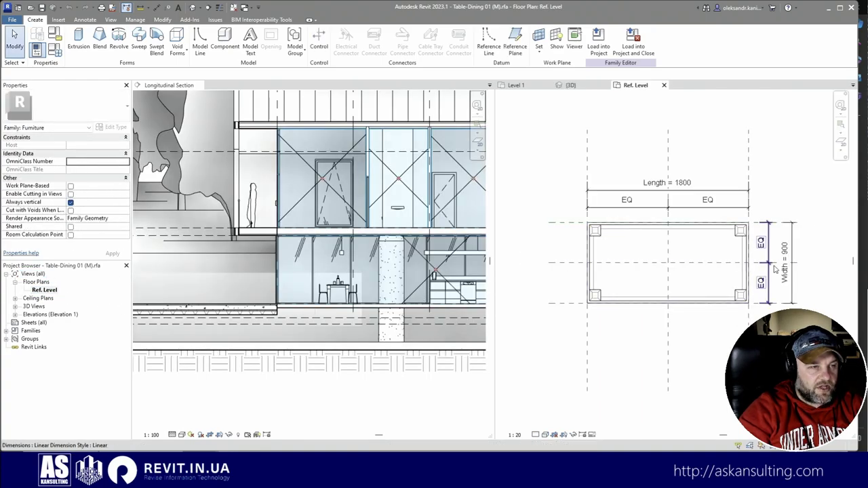
{"action": "scroll", "coordinate": [663, 229], "scroll_direction": "up", "scroll_amount": 1}
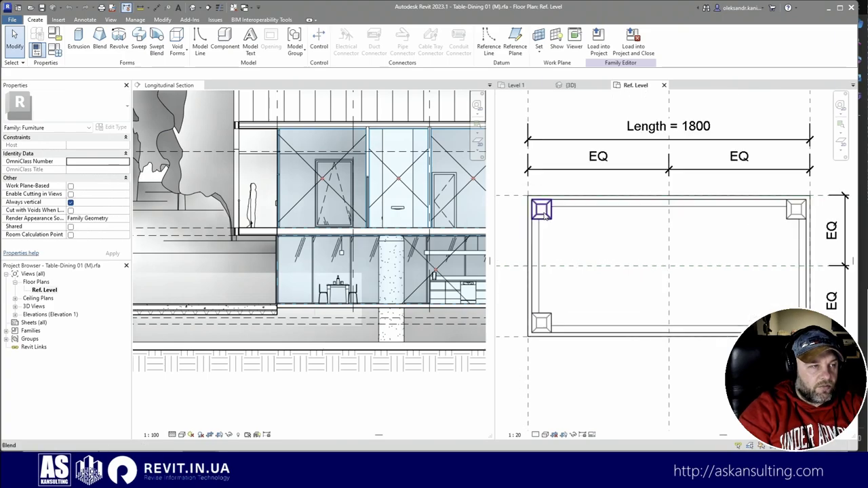
Inspect the table legs and left-edge masking region around the 1800 length and EQ dimensions.
{"action": "left_click", "coordinate": [541, 209]}
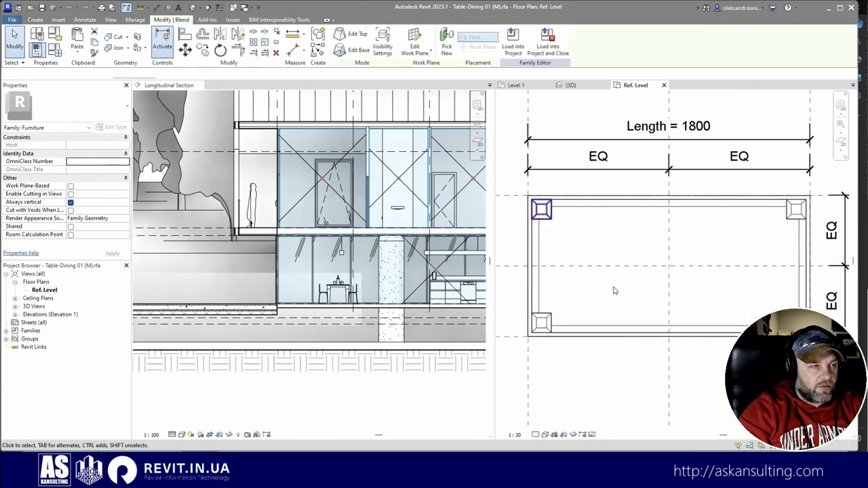
{"action": "left_click", "coordinate": [547, 326]}
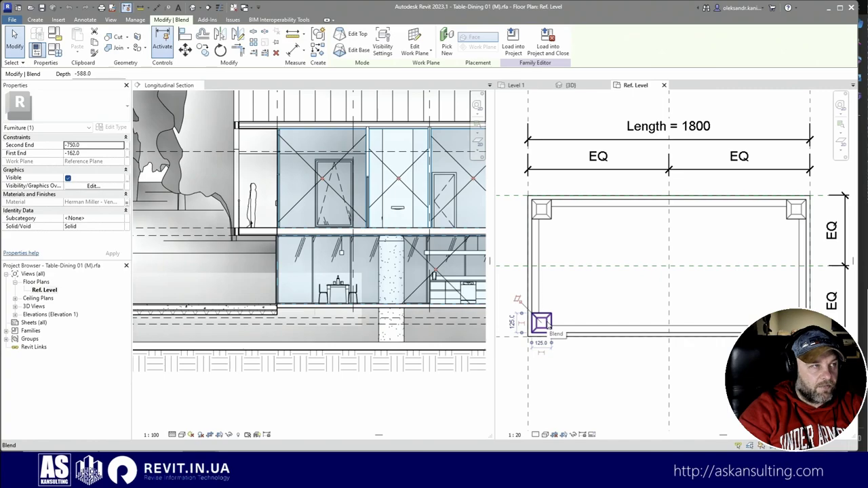
{"action": "key", "text": "Escape"}
{"action": "scroll", "coordinate": [546, 227], "scroll_direction": "up", "scroll_amount": 1}
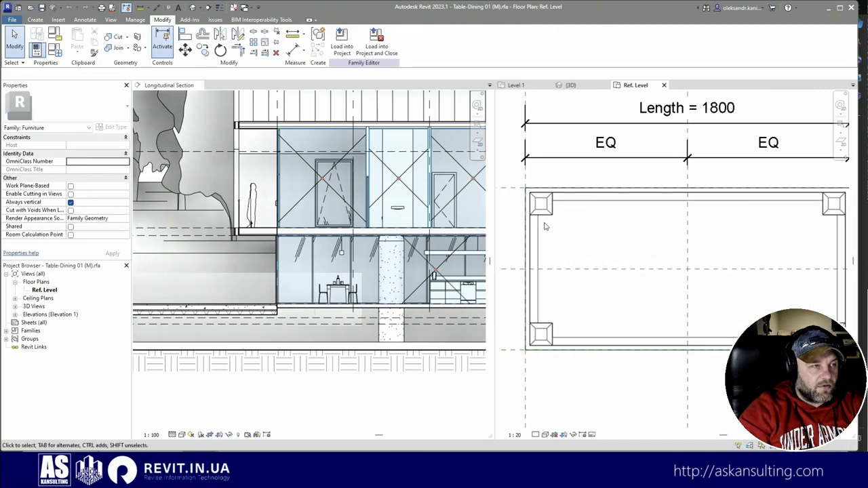
{"action": "scroll", "coordinate": [546, 227], "scroll_direction": "up", "scroll_amount": 2}
{"action": "scroll", "coordinate": [522, 204], "scroll_direction": "down", "scroll_amount": 3}
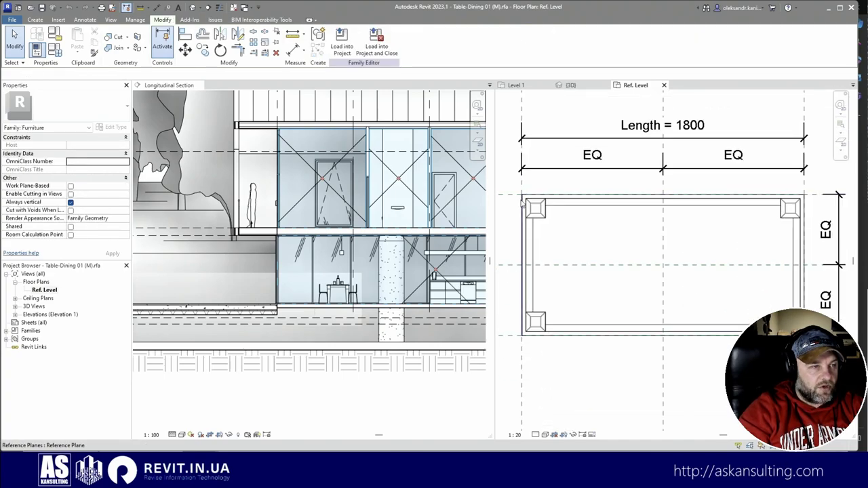
{"action": "scroll", "coordinate": [523, 203], "scroll_direction": "up", "scroll_amount": 2}
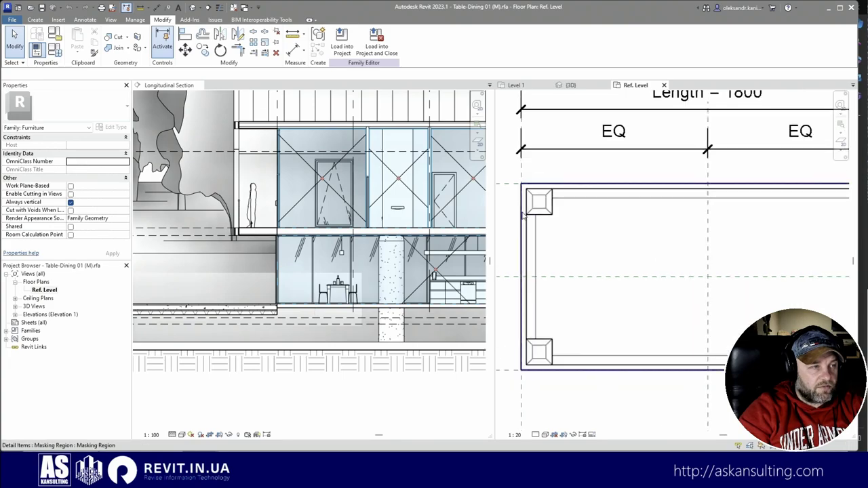
{"action": "left_click", "coordinate": [522, 216]}
{"action": "scroll", "coordinate": [607, 251], "scroll_direction": "down", "scroll_amount": 1}
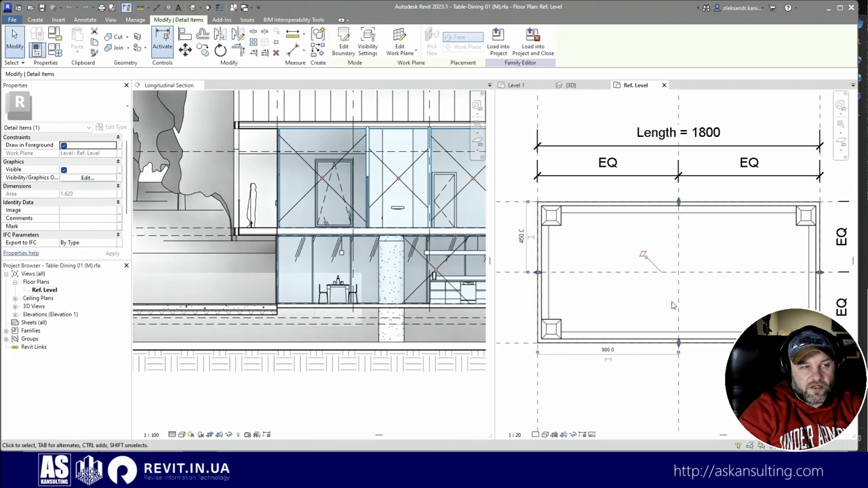
{"action": "scroll", "coordinate": [722, 277], "scroll_direction": "up", "scroll_amount": 1}
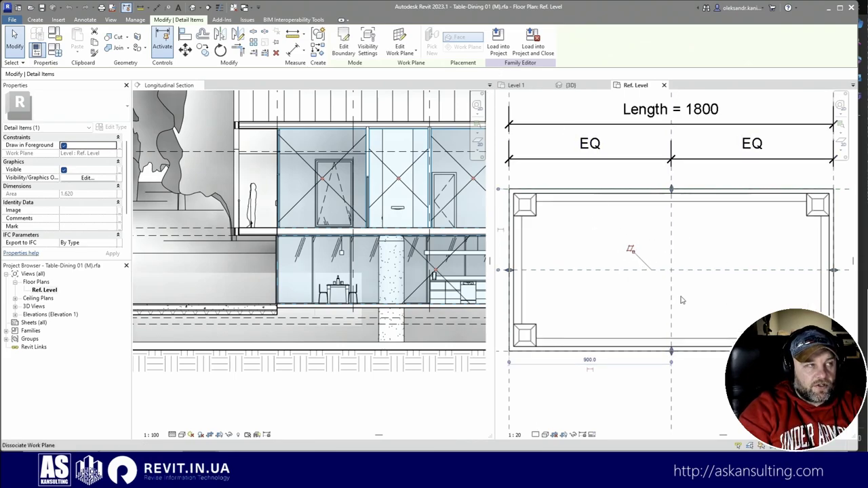
{"action": "key", "text": "Delete"}
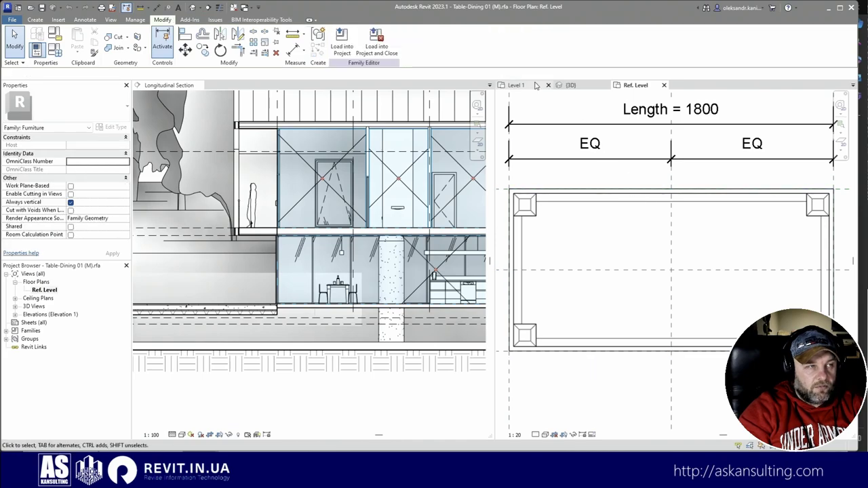
In 3D, drag the tabletop extrusion's shape handle and resolve the error with Remove Constraints.
{"action": "left_click", "coordinate": [570, 85]}
{"action": "left_click", "coordinate": [610, 239]}
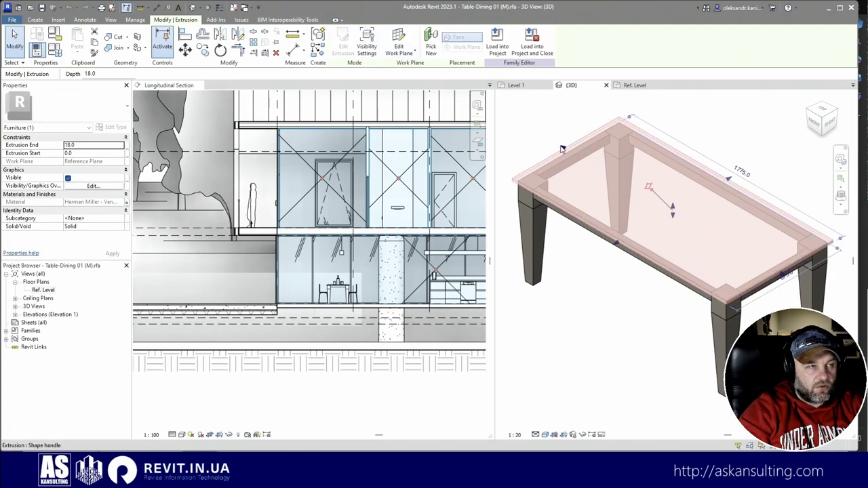
{"action": "left_click_drag", "start_coordinate": [563, 148], "coordinate": [522, 122]}
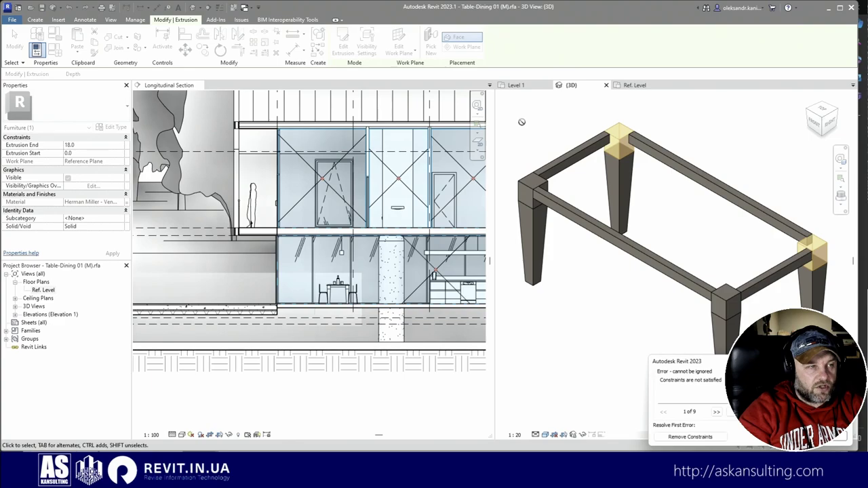
{"action": "left_click", "coordinate": [706, 437]}
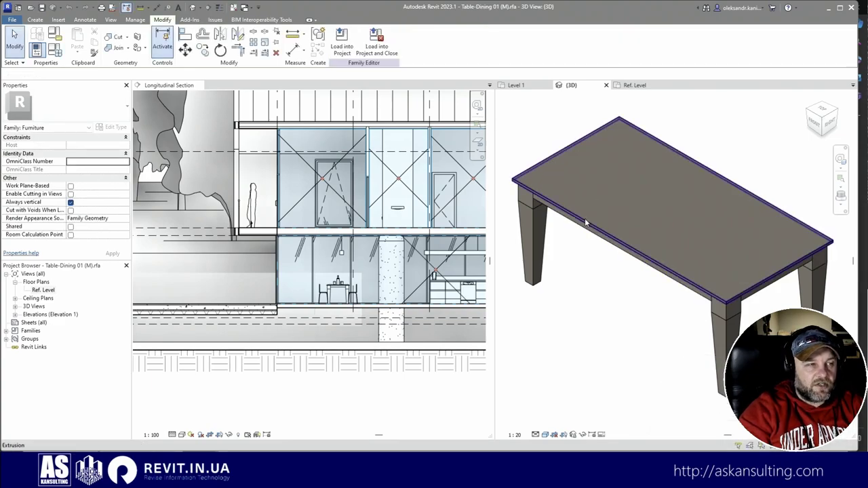
Edit the tabletop sketch and draw a circle near the table centre in the Ref. Level plan.
{"action": "left_click", "coordinate": [586, 224]}
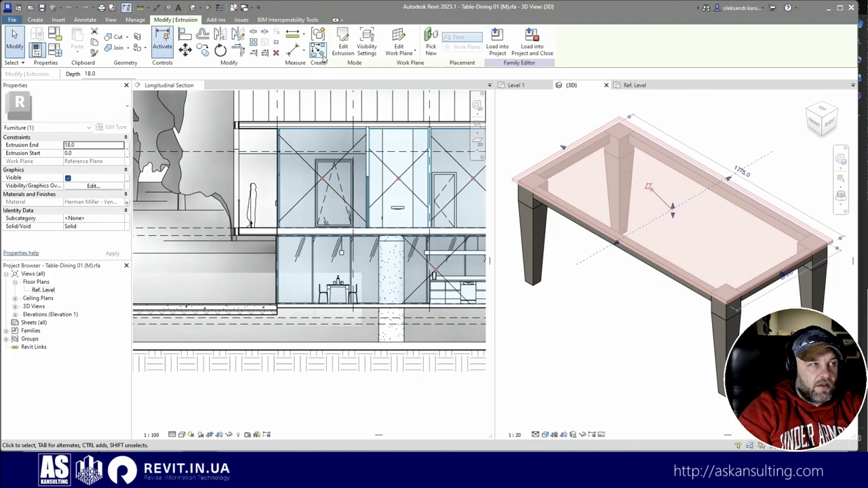
{"action": "left_click", "coordinate": [344, 45]}
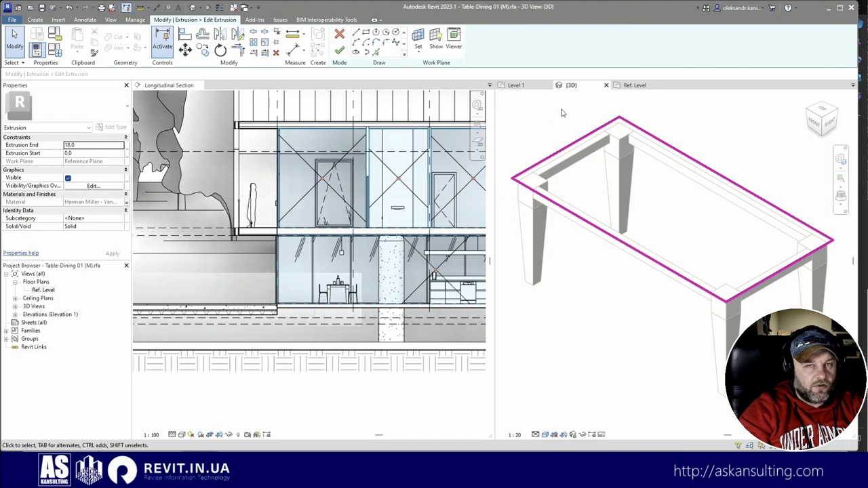
{"action": "left_click", "coordinate": [573, 149]}
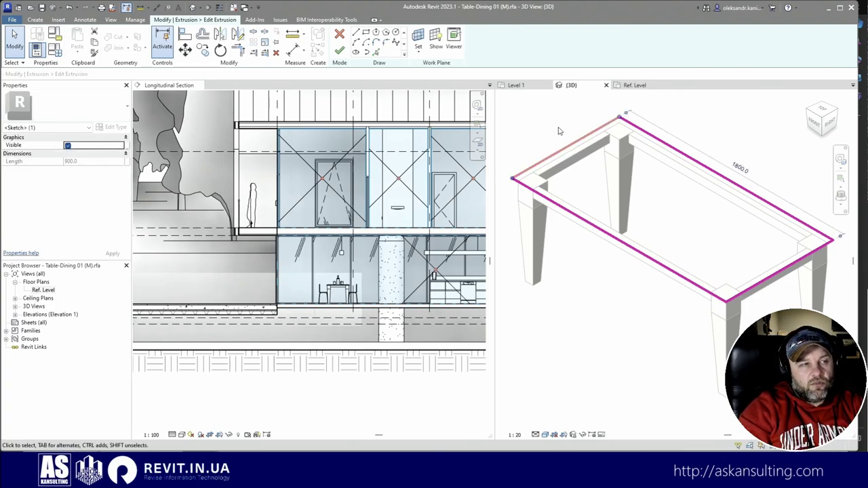
{"action": "left_click", "coordinate": [559, 131]}
{"action": "left_click", "coordinate": [636, 87]}
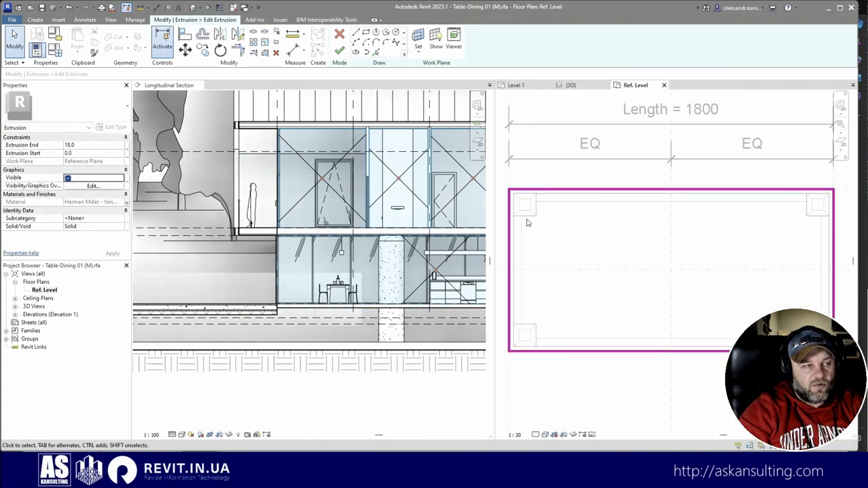
{"action": "left_click", "coordinate": [396, 32]}
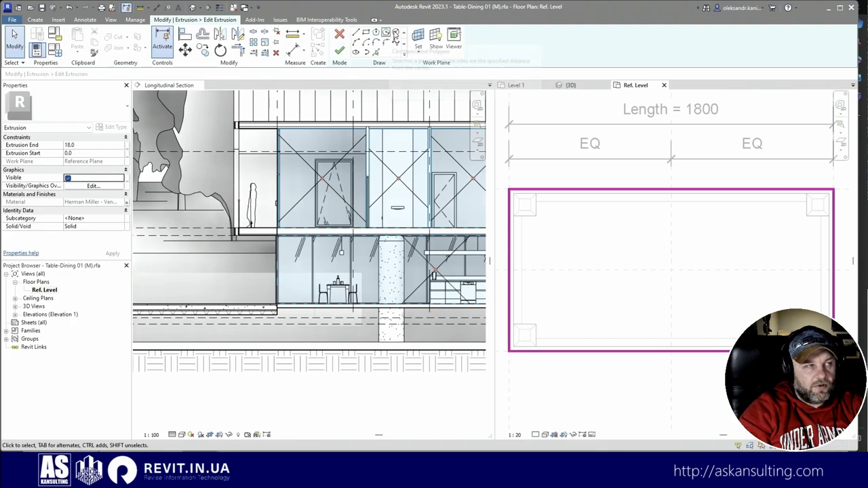
{"action": "left_click", "coordinate": [671, 270]}
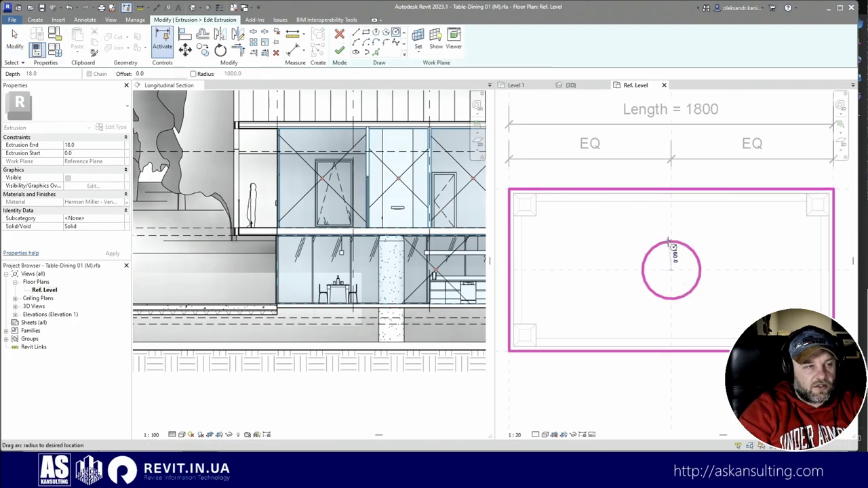
{"action": "left_click", "coordinate": [674, 246]}
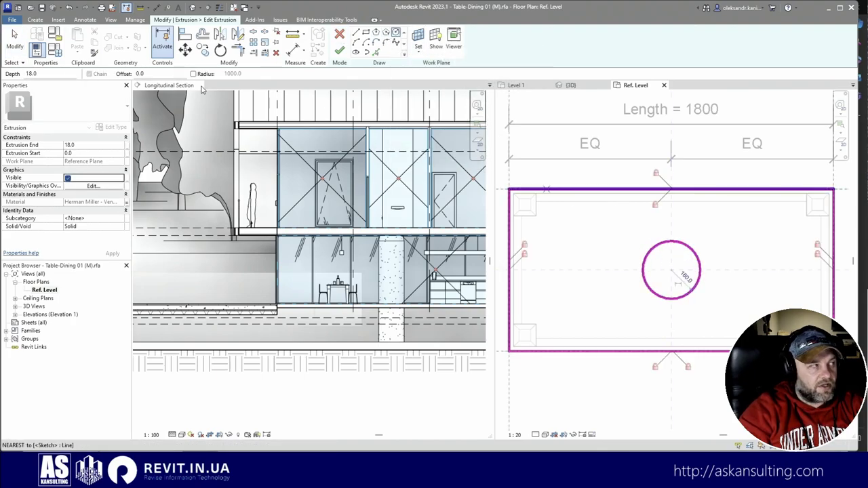
{"action": "key", "text": "Escape"}
Align the circle's centre to the vertical centre plane, finish the sketch, and return to 3D.
{"action": "left_click", "coordinate": [699, 261]}
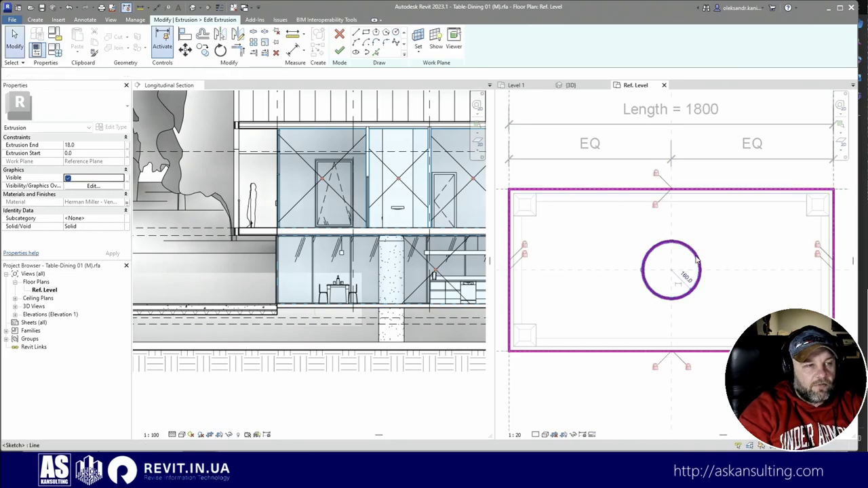
{"action": "left_click", "coordinate": [68, 146]}
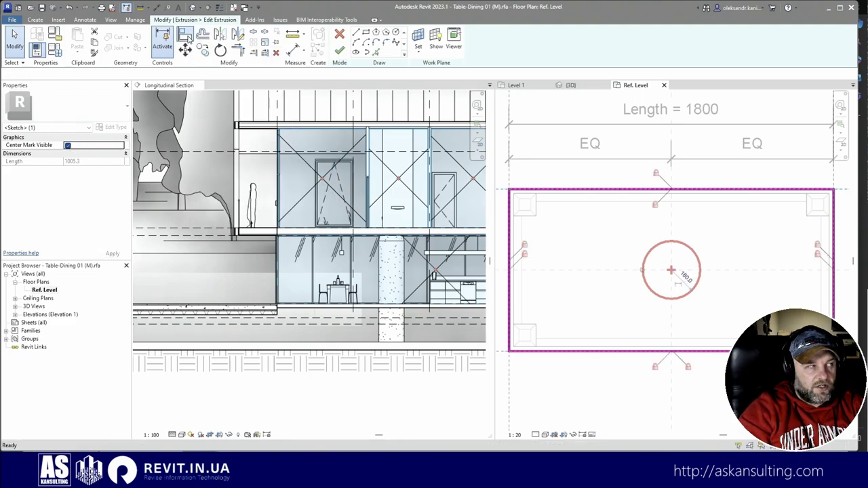
{"action": "left_click", "coordinate": [187, 37]}
{"action": "left_click", "coordinate": [615, 270]}
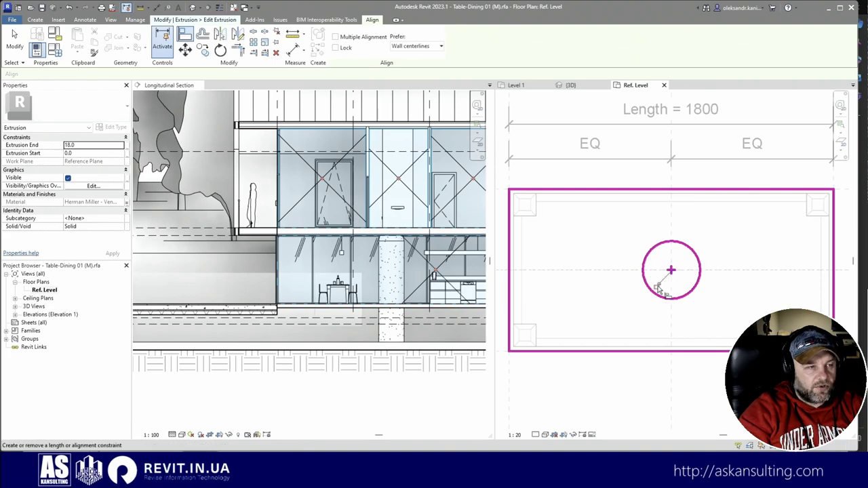
{"action": "left_click", "coordinate": [675, 259]}
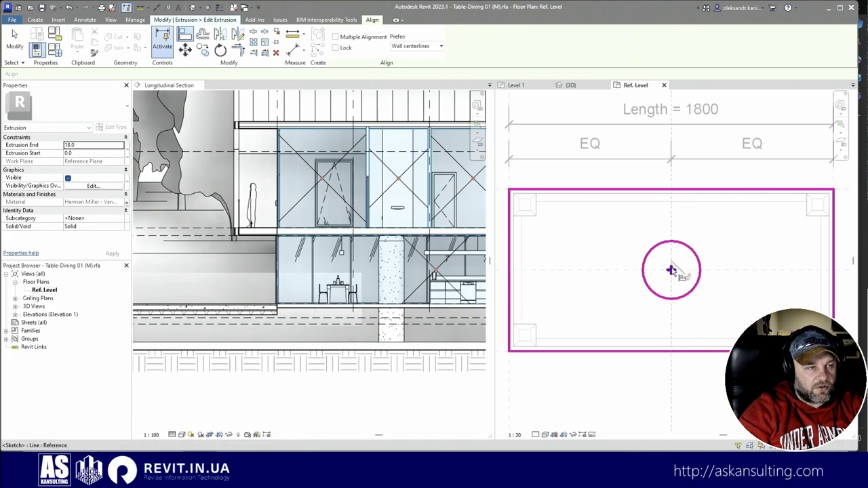
{"action": "left_click", "coordinate": [675, 270]}
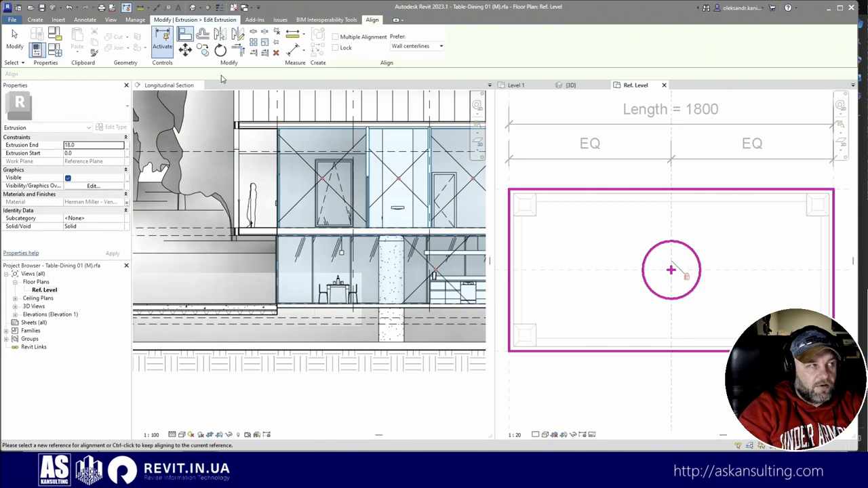
{"action": "key", "text": "Escape"}
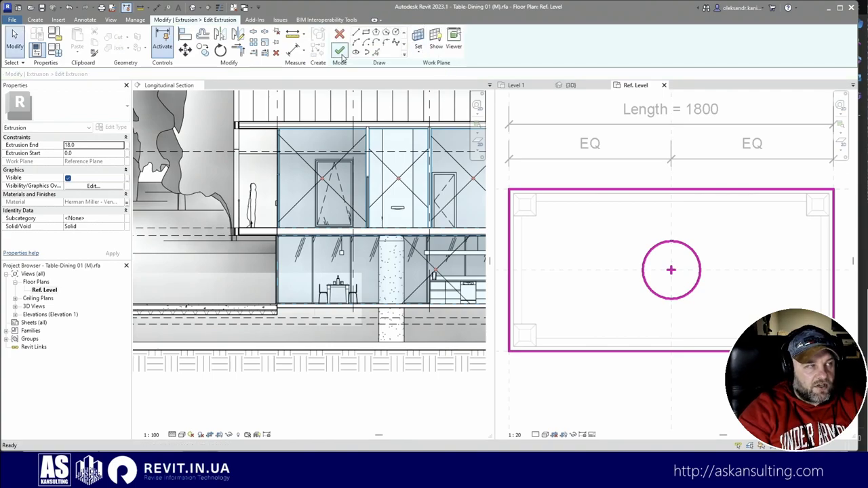
{"action": "left_click", "coordinate": [419, 42]}
{"action": "left_click", "coordinate": [635, 190]}
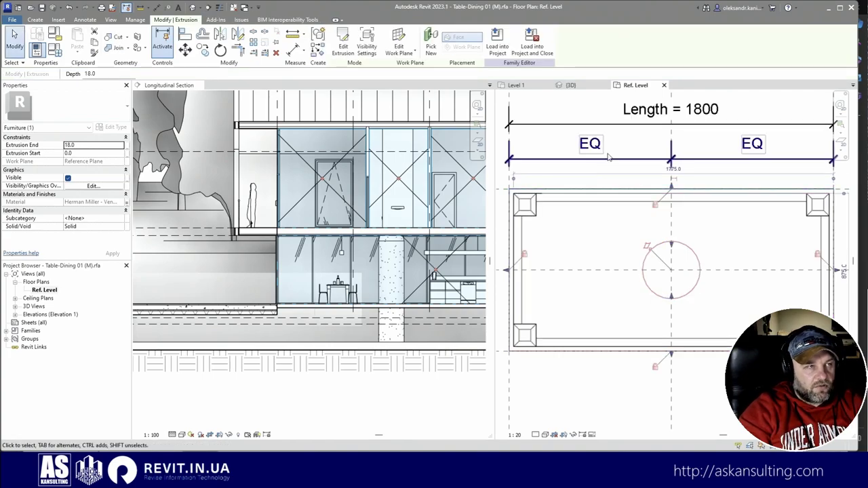
{"action": "left_click", "coordinate": [571, 85]}
Zoom out to show the whole holed table in 3D, then load the family into the project.
{"action": "scroll", "coordinate": [683, 227], "scroll_direction": "up", "scroll_amount": 3}
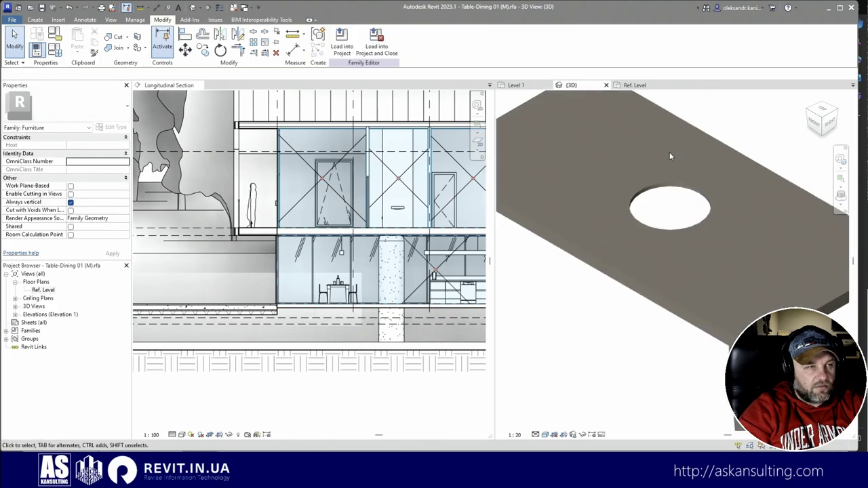
{"action": "scroll", "coordinate": [651, 268], "scroll_direction": "down", "scroll_amount": 1}
{"action": "scroll", "coordinate": [651, 268], "scroll_direction": "down", "scroll_amount": 4}
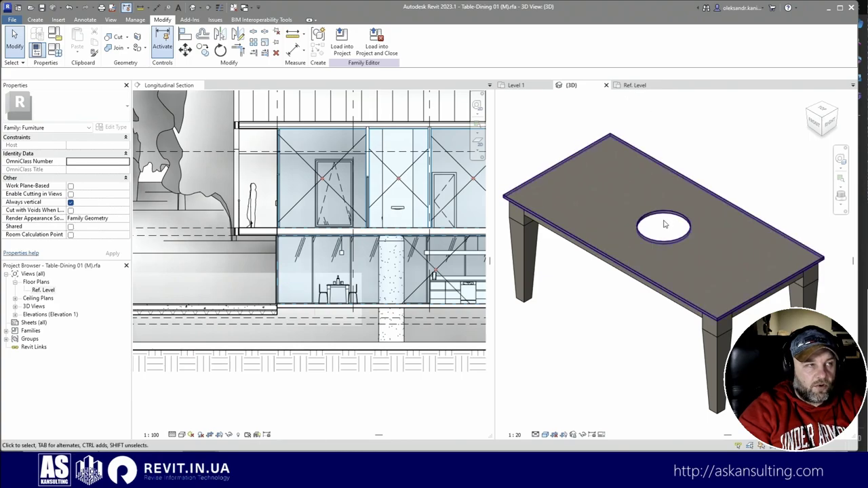
{"action": "left_click", "coordinate": [341, 42]}
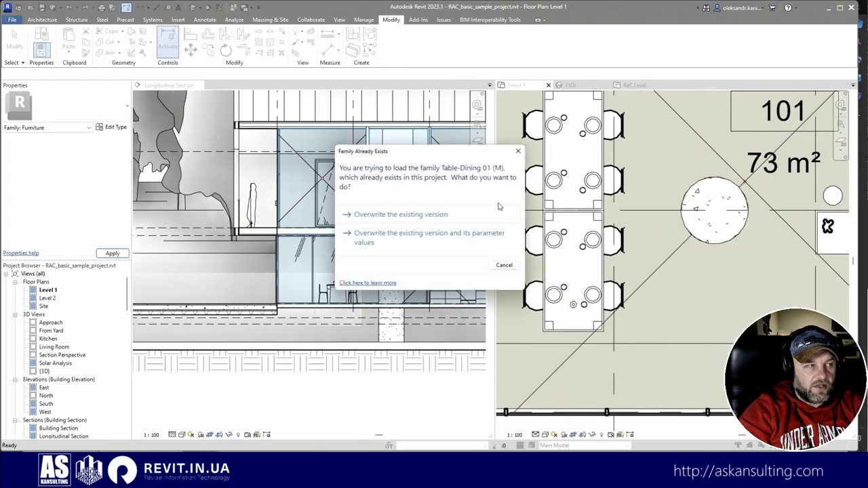
Overwrite the existing table family and isolate both dining tables in 3D with Selection Box.
{"action": "left_click", "coordinate": [400, 215]}
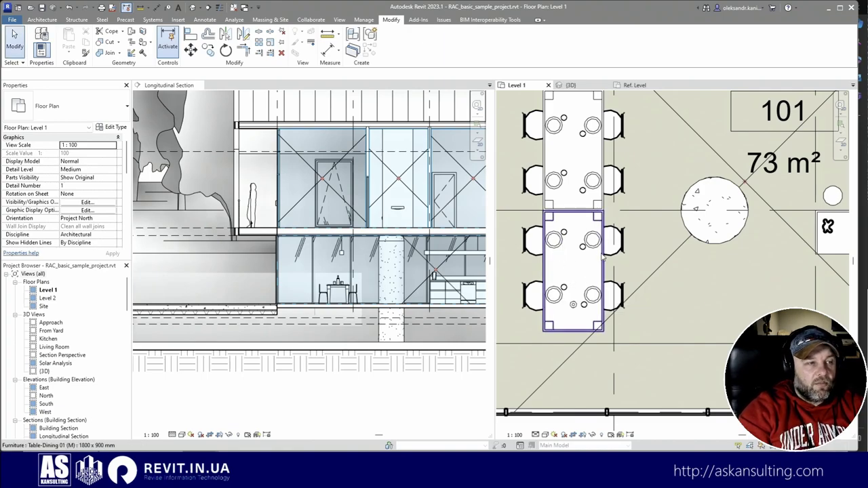
{"action": "scroll", "coordinate": [569, 274], "scroll_direction": "up", "scroll_amount": 1}
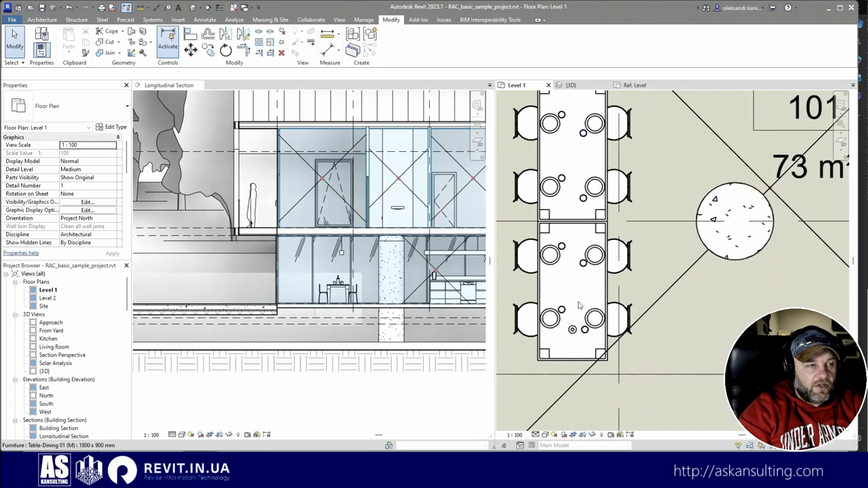
{"action": "scroll", "coordinate": [546, 285], "scroll_direction": "down", "scroll_amount": 1}
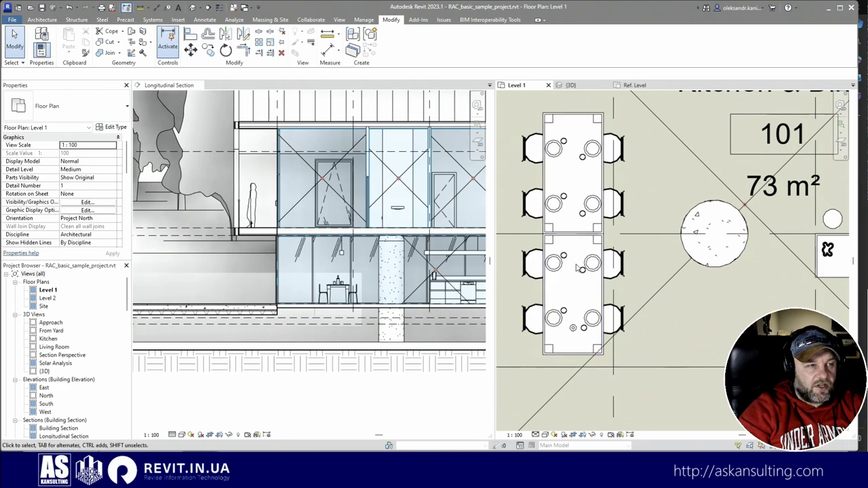
{"action": "left_click", "coordinate": [576, 269]}
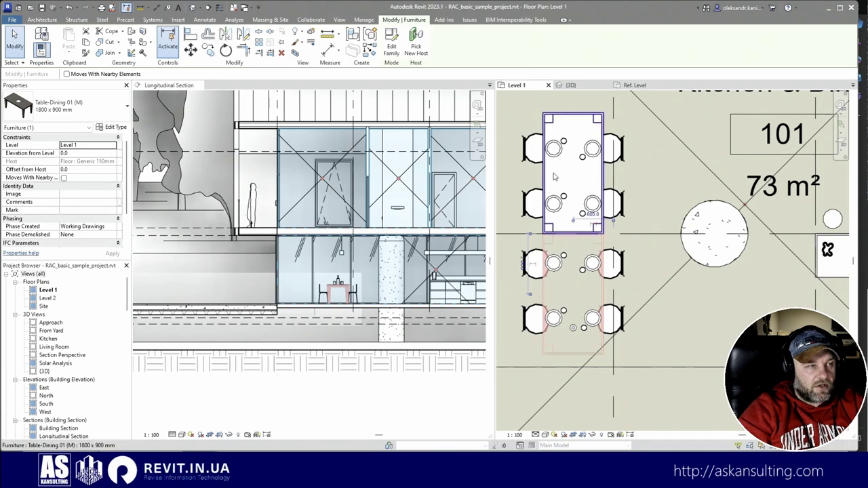
{"action": "left_click", "coordinate": [550, 177], "text": "ctrl"}
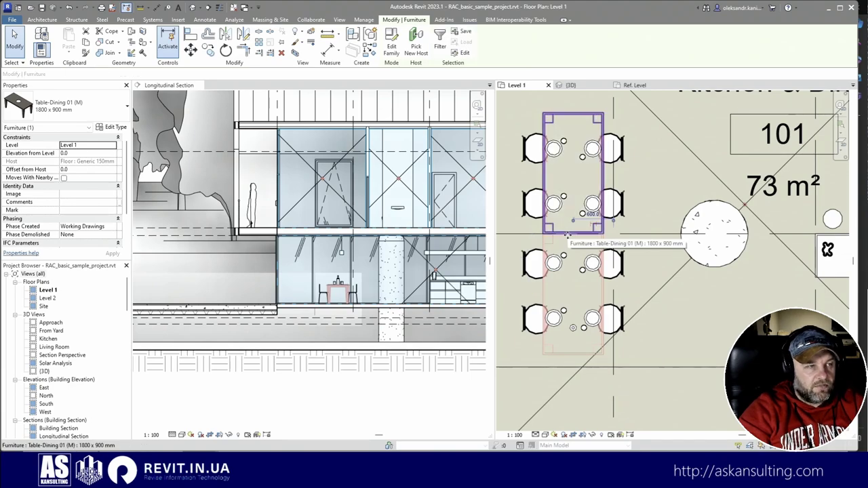
{"action": "left_click", "coordinate": [295, 54]}
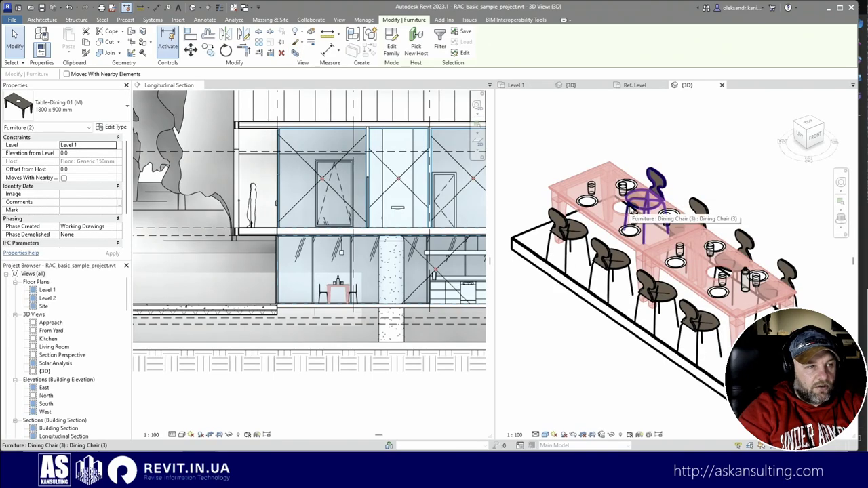
Switch to thin lines, frame the table and chairs, and return to the family's 3D view.
{"action": "left_click", "coordinate": [707, 164]}
{"action": "scroll", "coordinate": [671, 231], "scroll_direction": "up", "scroll_amount": 5}
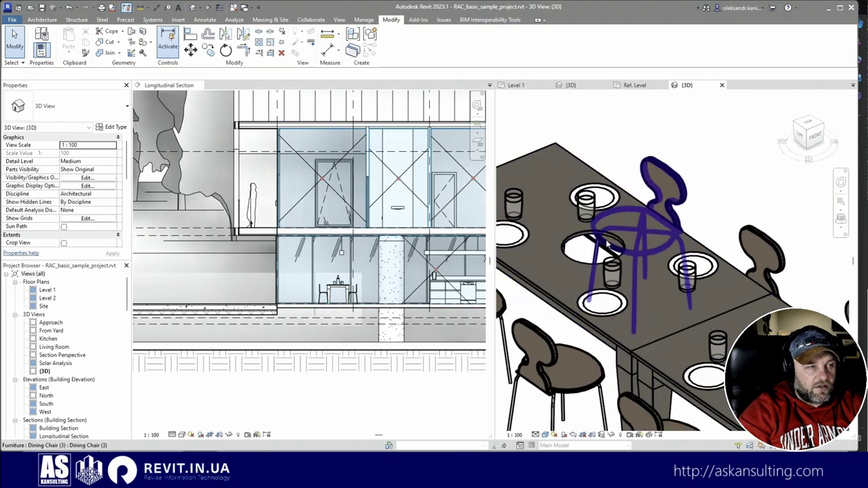
{"action": "left_click", "coordinate": [219, 8]}
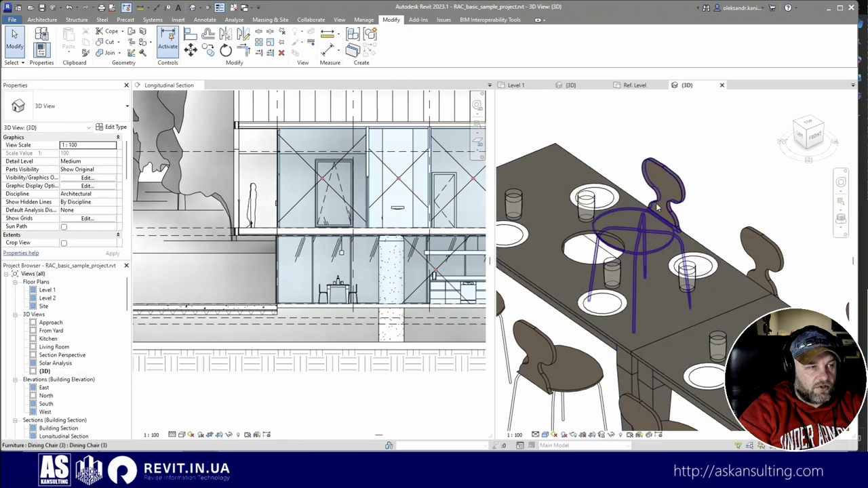
{"action": "middle_click_drag", "start_coordinate": [617, 237], "coordinate": [652, 222]}
{"action": "scroll", "coordinate": [651, 222], "scroll_direction": "down", "scroll_amount": 2}
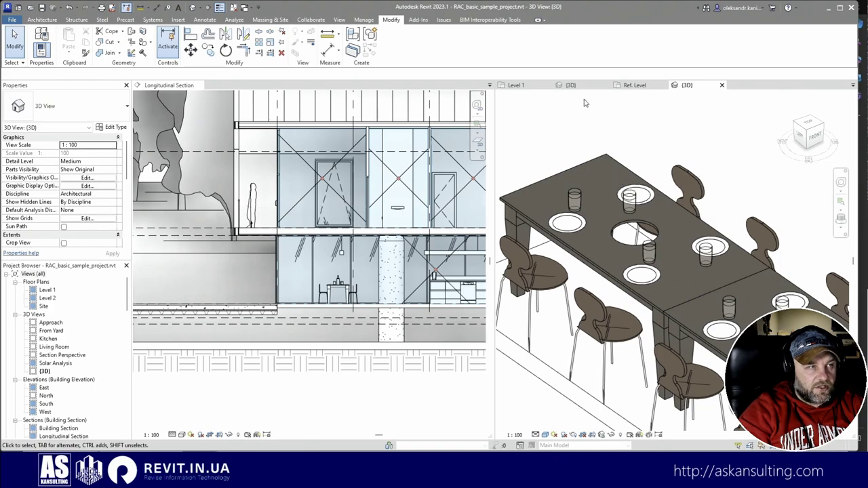
{"action": "left_click", "coordinate": [570, 85]}
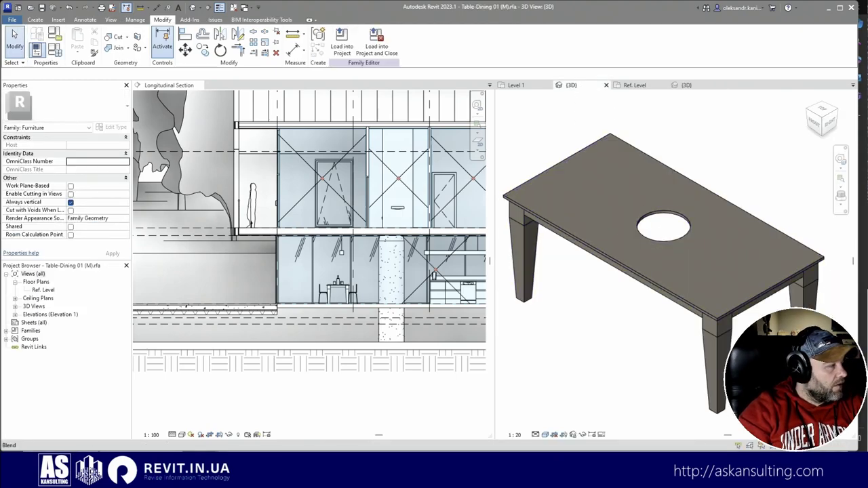
Open the tabletop extrusion's sketch in the Ref. Level plan and finish it unchanged.
{"action": "left_click", "coordinate": [650, 216]}
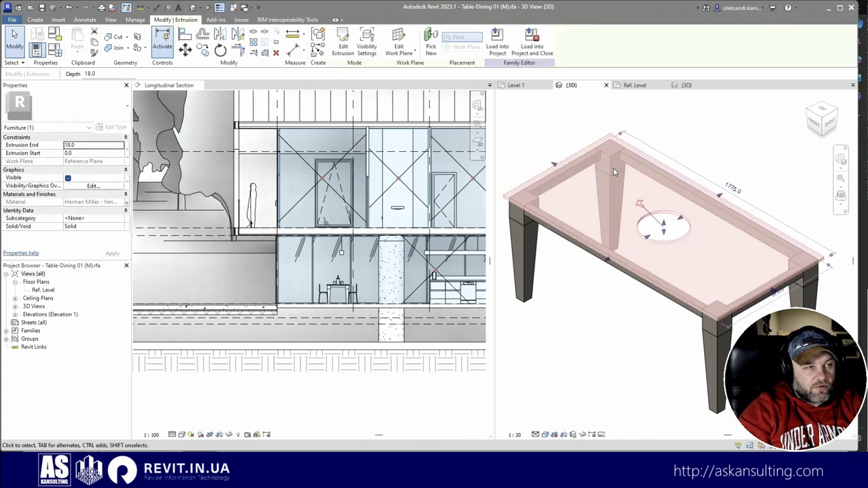
{"action": "left_click", "coordinate": [343, 44]}
{"action": "left_click", "coordinate": [635, 85]}
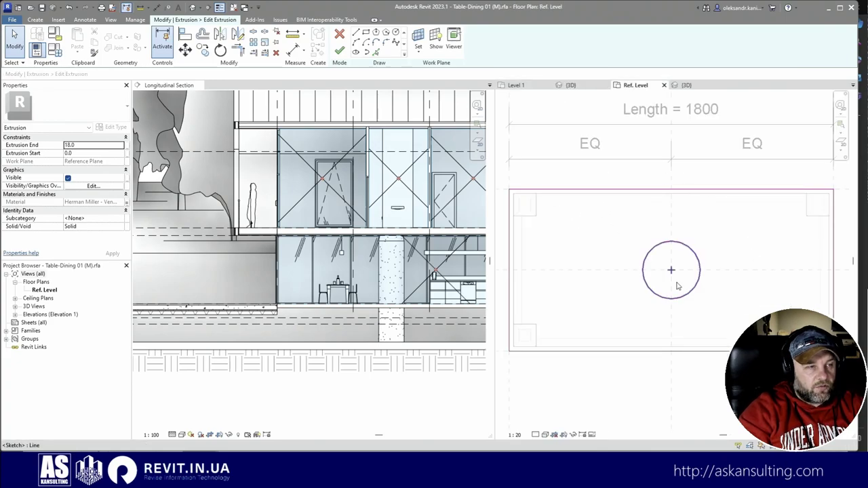
{"action": "scroll", "coordinate": [774, 205], "scroll_direction": "down", "scroll_amount": 1}
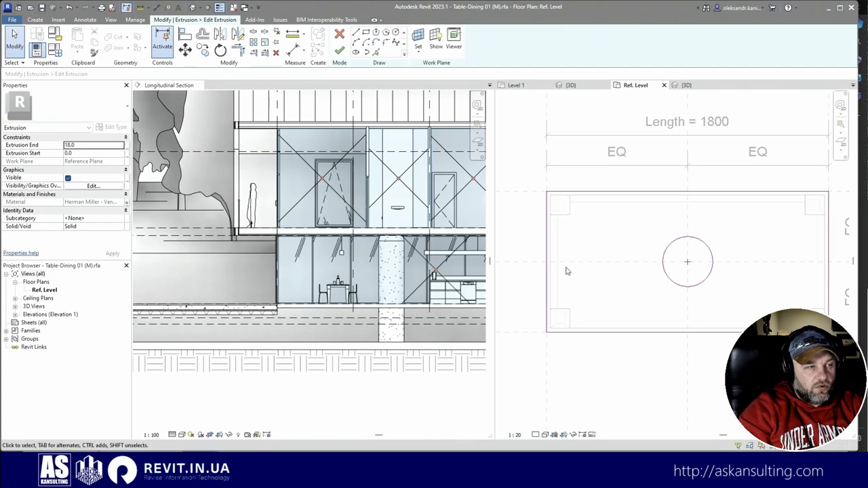
{"action": "left_click", "coordinate": [339, 51]}
{"action": "key", "text": "Escape"}
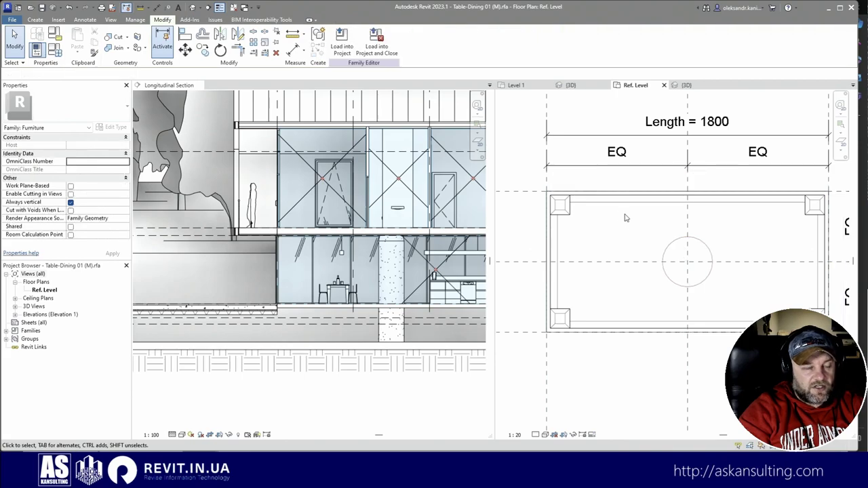
Zoom to fit and inspect the top, Center (Front/Back) and bottom reference planes.
{"action": "key", "text": "z"}
{"action": "key", "text": "f"}
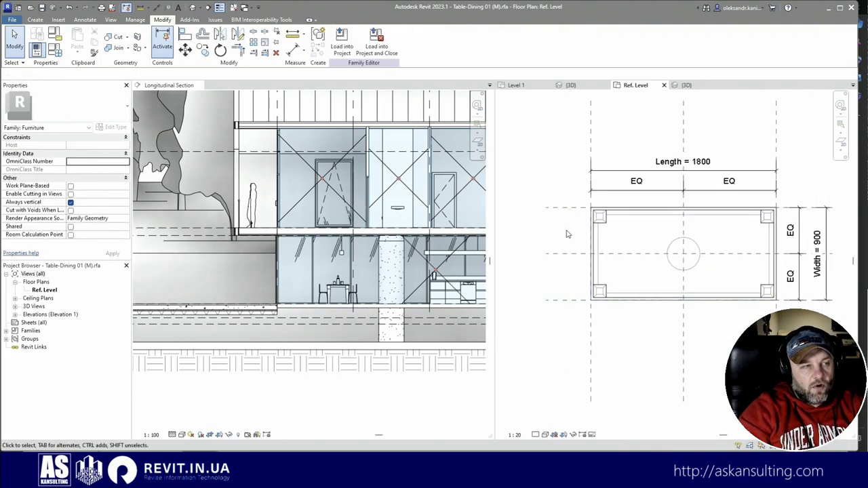
{"action": "left_click", "coordinate": [567, 211]}
{"action": "left_click", "coordinate": [564, 253]}
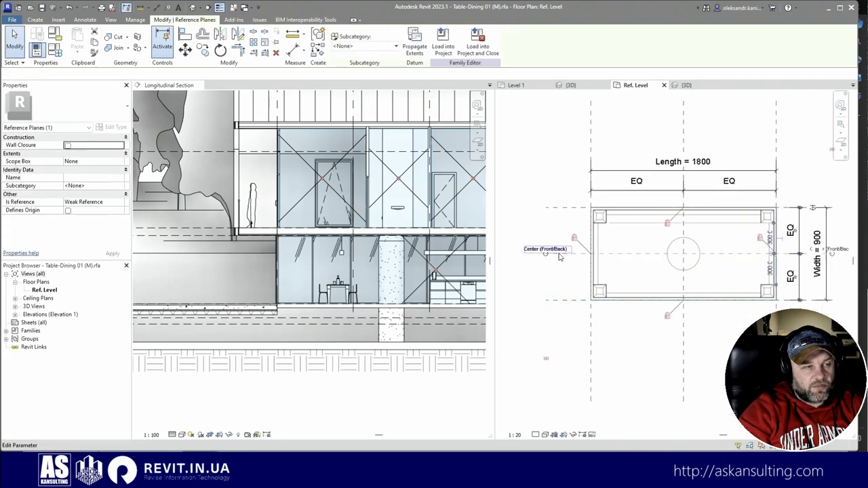
{"action": "left_click", "coordinate": [563, 301]}
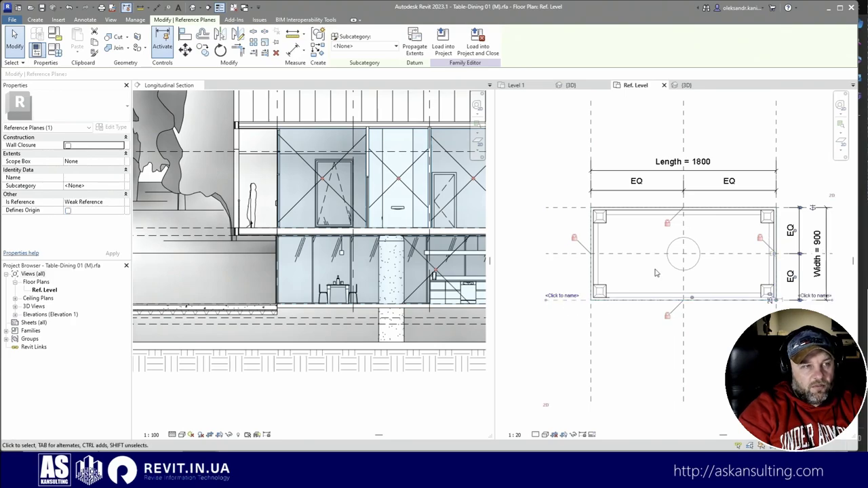
{"action": "scroll", "coordinate": [712, 234], "scroll_direction": "up", "scroll_amount": 1}
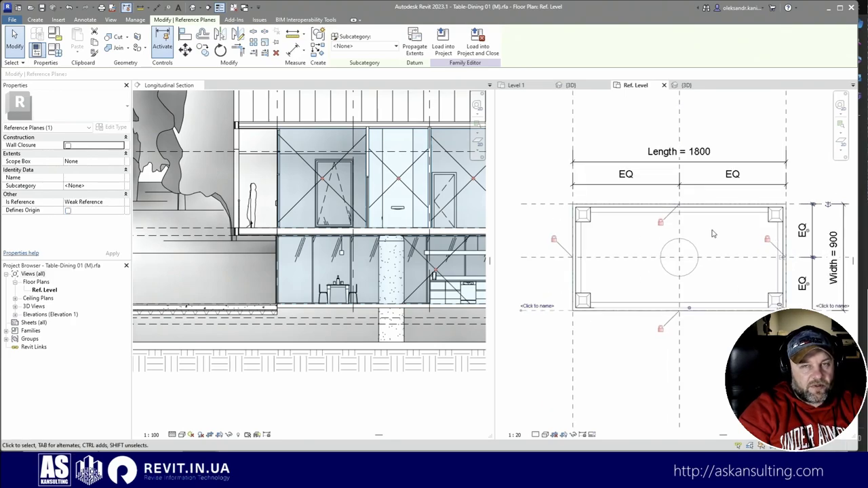
{"action": "middle_click_drag", "start_coordinate": [702, 238], "coordinate": [686, 231]}
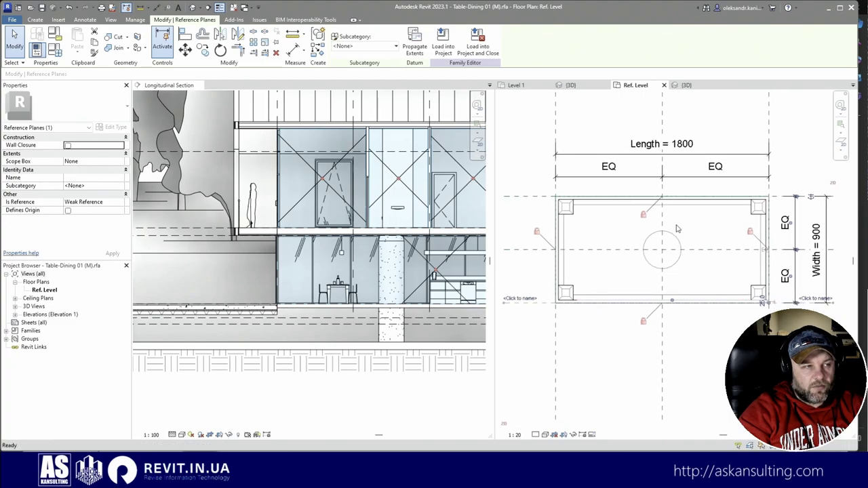
Glance at the Longitudinal Section view, then return to the plan.
{"action": "left_click", "coordinate": [199, 85]}
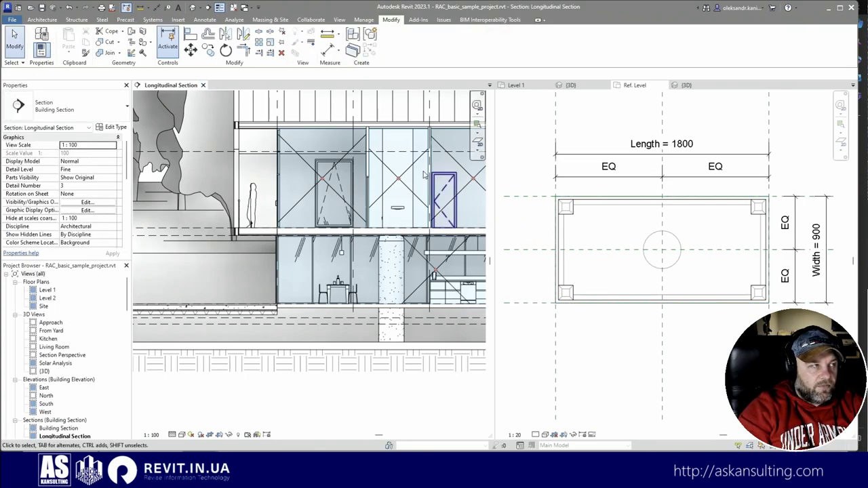
{"action": "left_click", "coordinate": [204, 86]}
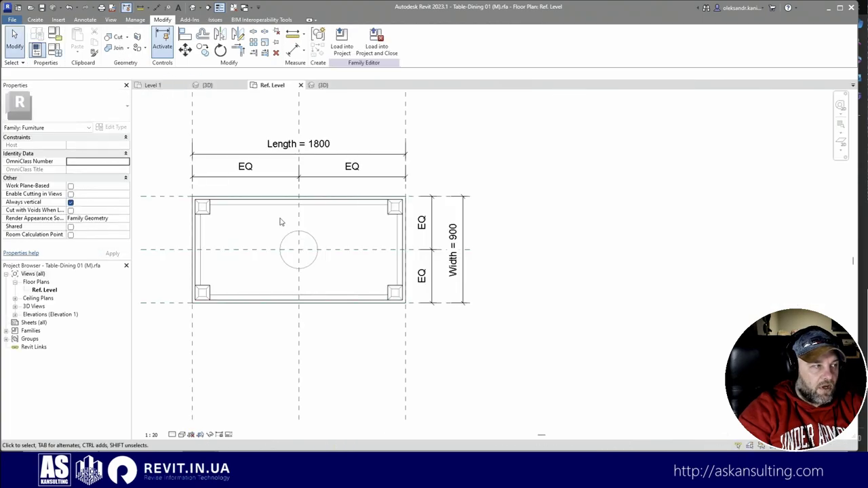
{"action": "scroll", "coordinate": [166, 217], "scroll_direction": "up", "scroll_amount": 1}
{"action": "middle_click_drag", "start_coordinate": [167, 217], "coordinate": [439, 226]}
Copy the top and bottom edge reference planes 200 mm inward.
{"action": "left_click", "coordinate": [429, 200]}
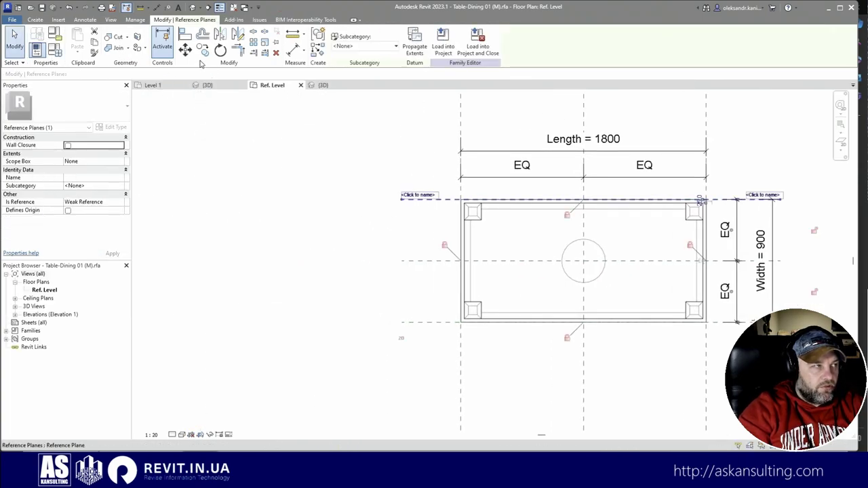
{"action": "left_click", "coordinate": [439, 202]}
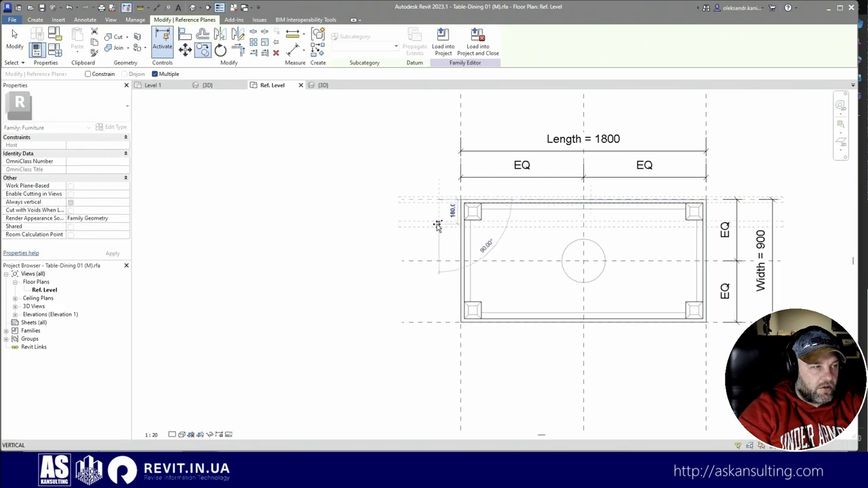
{"action": "left_click", "coordinate": [437, 227]}
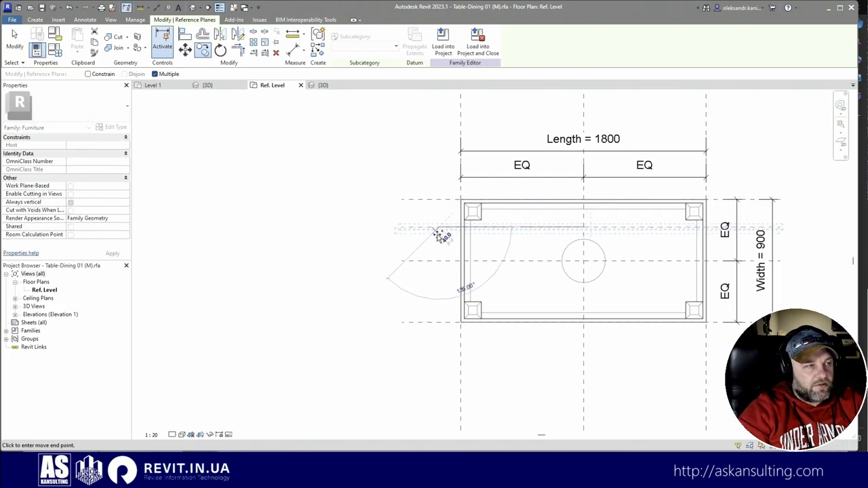
{"action": "key", "text": "Escape"}
{"action": "key", "text": "Escape"}
{"action": "left_click", "coordinate": [439, 323]}
{"action": "key", "text": "c"}
{"action": "key", "text": "o"}
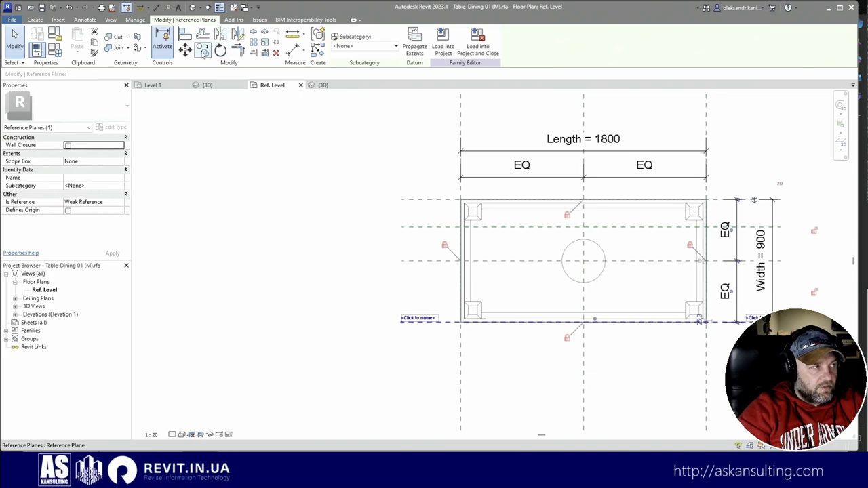
{"action": "left_click", "coordinate": [435, 324]}
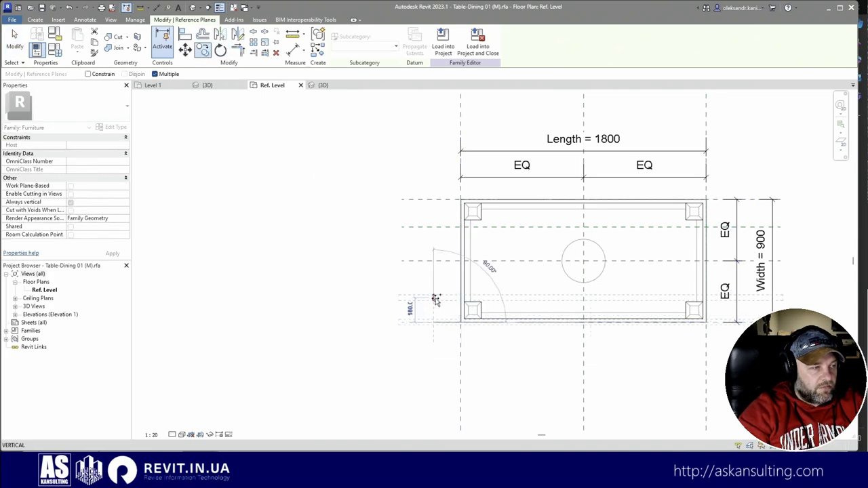
{"action": "left_click", "coordinate": [435, 296]}
{"action": "key", "text": "Escape"}
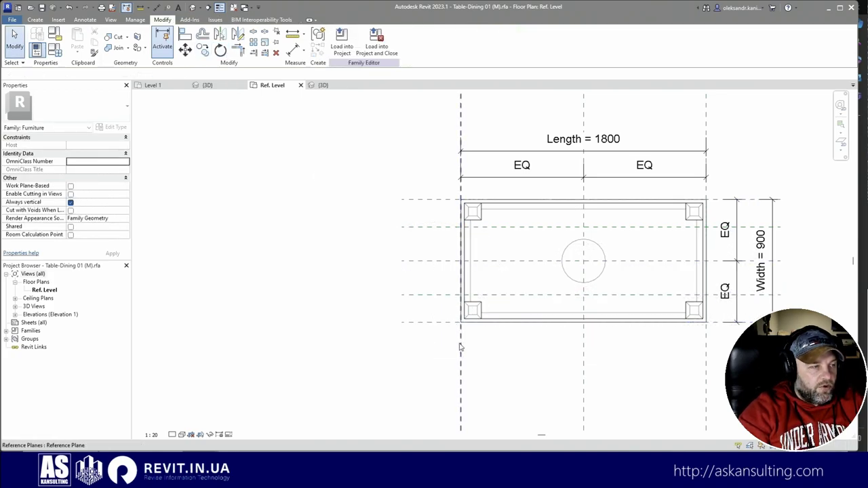
Copy the left and right edge reference planes 200 mm inward.
{"action": "left_click", "coordinate": [203, 54]}
{"action": "left_click", "coordinate": [463, 370]}
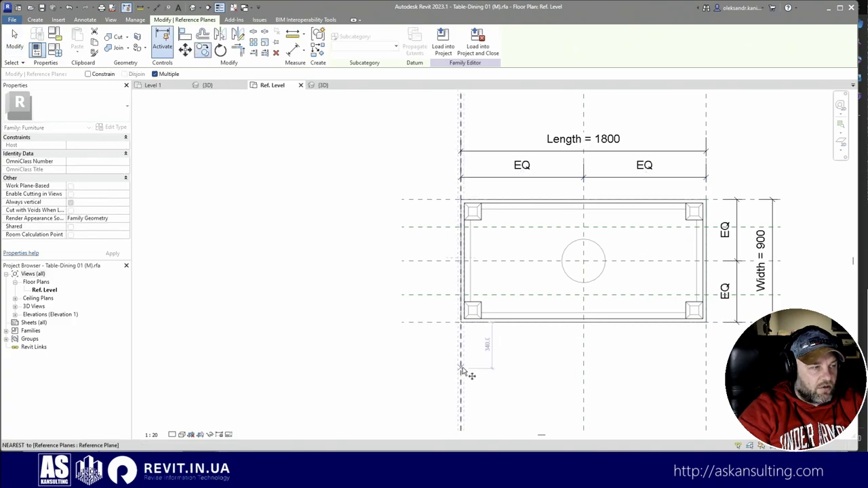
{"action": "left_click", "coordinate": [489, 370]}
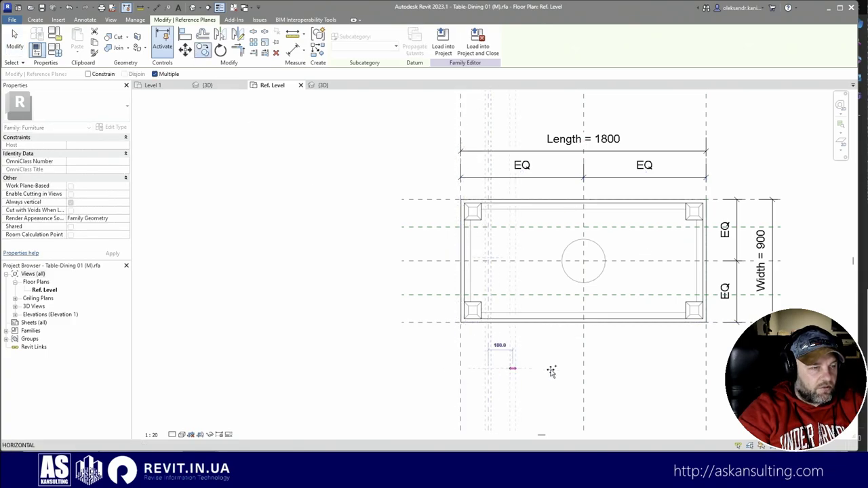
{"action": "key", "text": "Escape"}
{"action": "key", "text": "c"}
{"action": "key", "text": "o"}
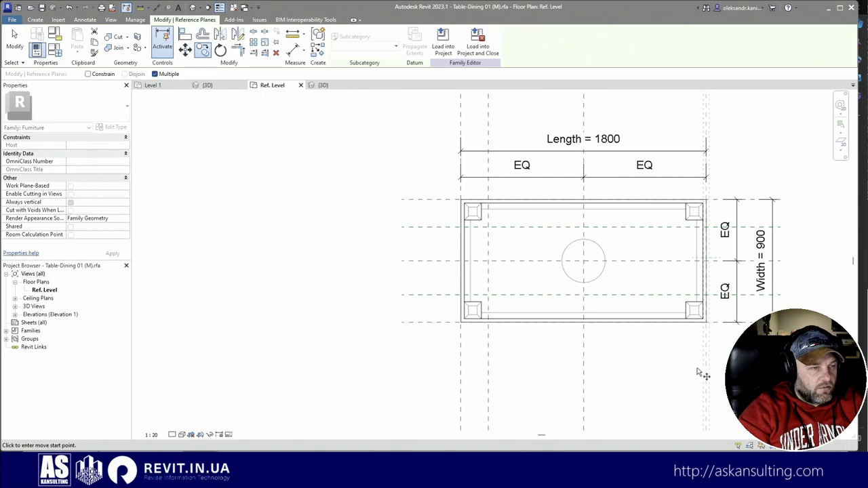
{"action": "left_click", "coordinate": [706, 374]}
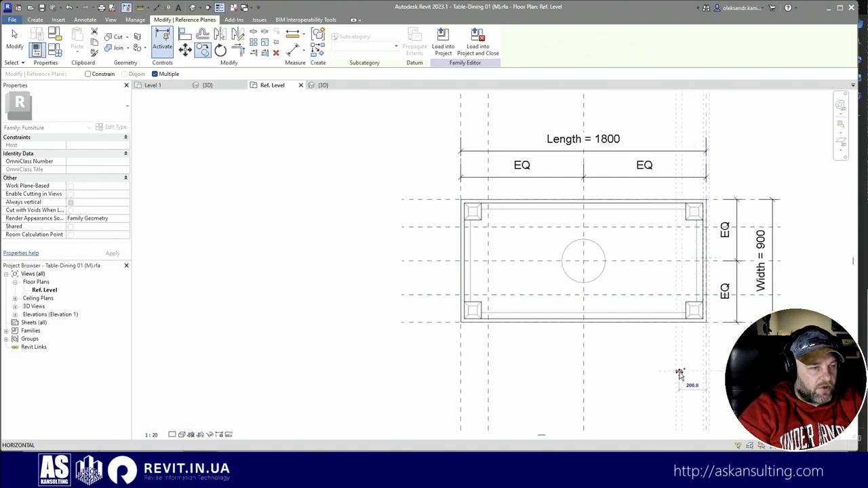
{"action": "type", "text": "200"}
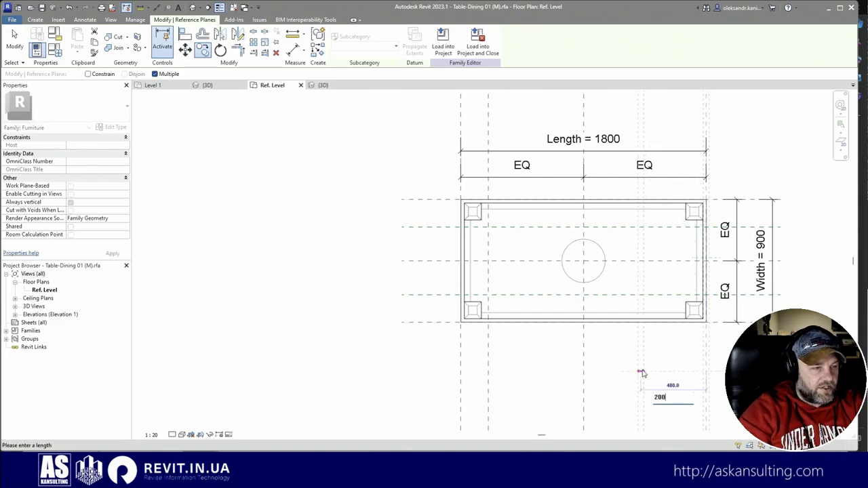
{"action": "key", "text": "Return"}
Move the Length = 1800 dimension above the table and the Width dimensions farther right.
{"action": "key", "text": "Escape"}
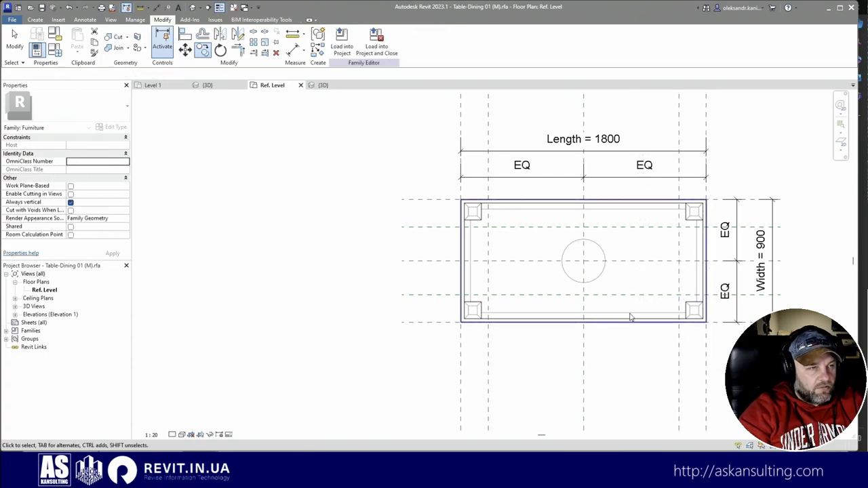
{"action": "scroll", "coordinate": [389, 144], "scroll_direction": "down", "scroll_amount": 3}
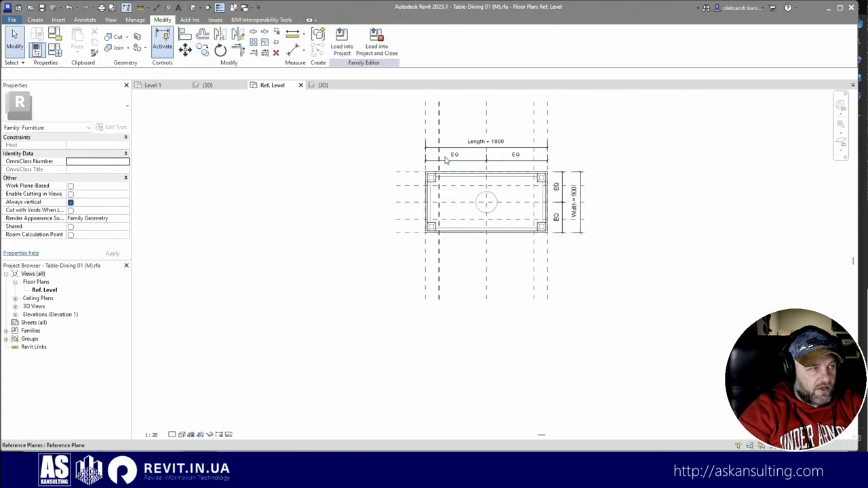
{"action": "scroll", "coordinate": [451, 165], "scroll_direction": "up", "scroll_amount": 1}
{"action": "scroll", "coordinate": [454, 168], "scroll_direction": "up", "scroll_amount": 1}
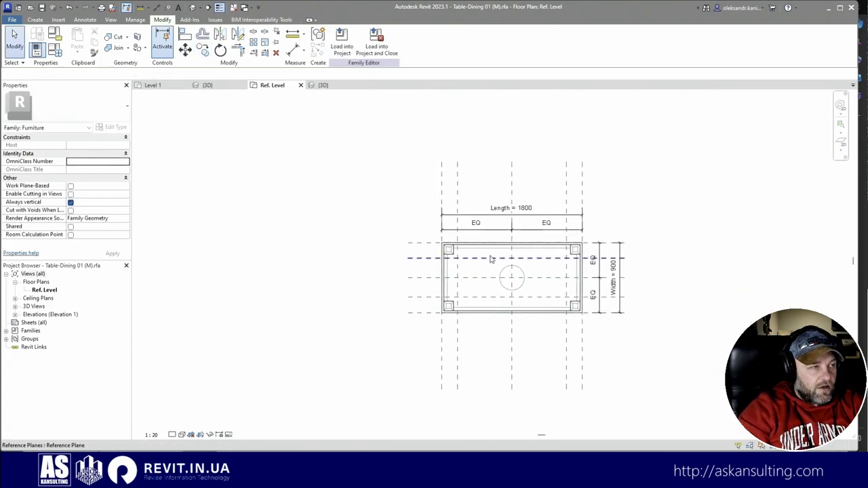
{"action": "left_click", "coordinate": [485, 201]}
{"action": "left_click_drag", "start_coordinate": [485, 202], "coordinate": [484, 110]}
{"action": "left_click_drag", "start_coordinate": [669, 300], "coordinate": [683, 288]}
{"action": "left_click", "coordinate": [694, 368]}
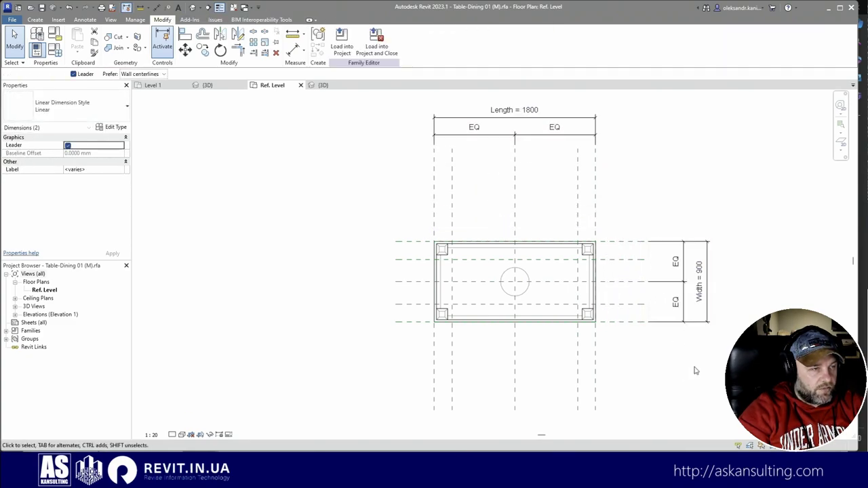
Add aligned 200 dimensions from each edge plane to its inner offset plane on all four sides.
{"action": "left_click", "coordinate": [293, 51]}
{"action": "scroll", "coordinate": [508, 159], "scroll_direction": "up", "scroll_amount": 1}
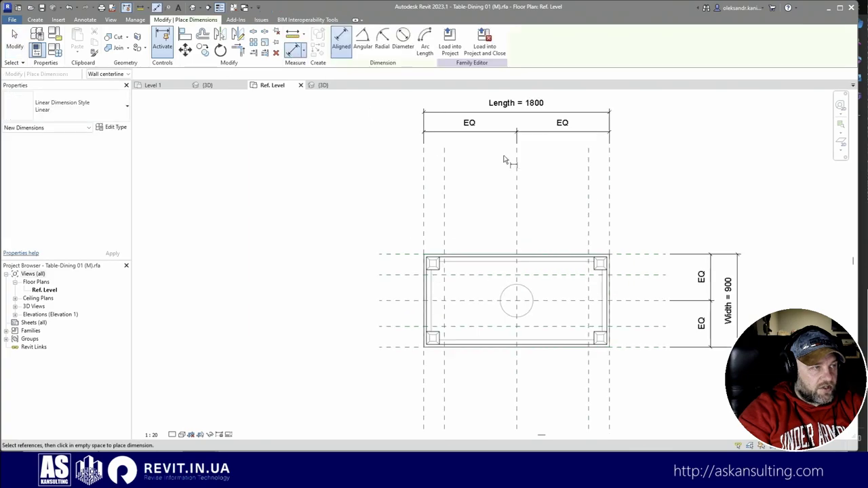
{"action": "left_click", "coordinate": [424, 180]}
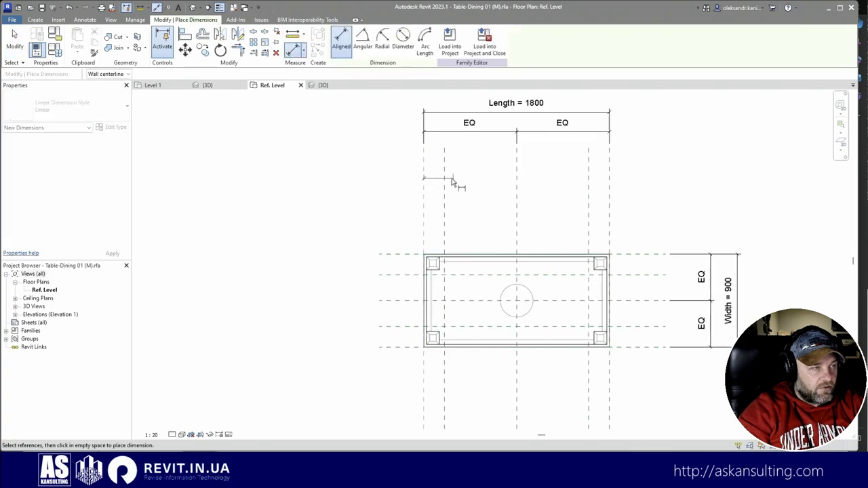
{"action": "left_click", "coordinate": [480, 157]}
{"action": "left_click", "coordinate": [609, 180]}
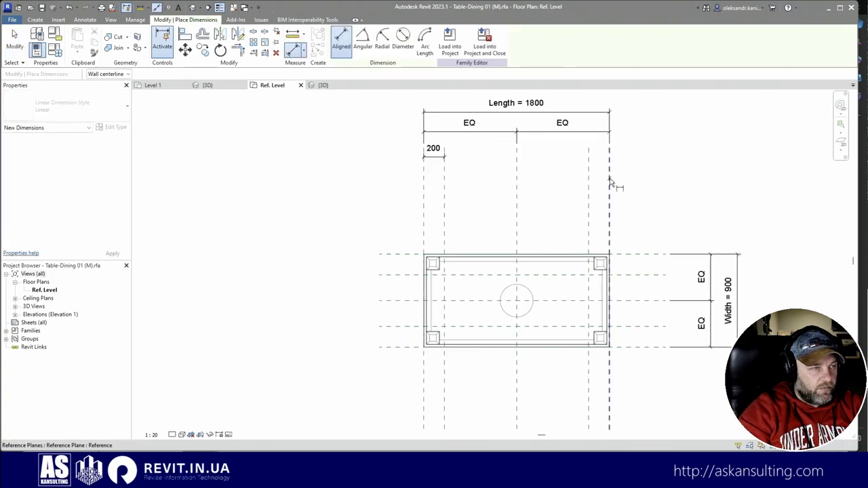
{"action": "left_click", "coordinate": [590, 170]}
{"action": "left_click", "coordinate": [571, 159]}
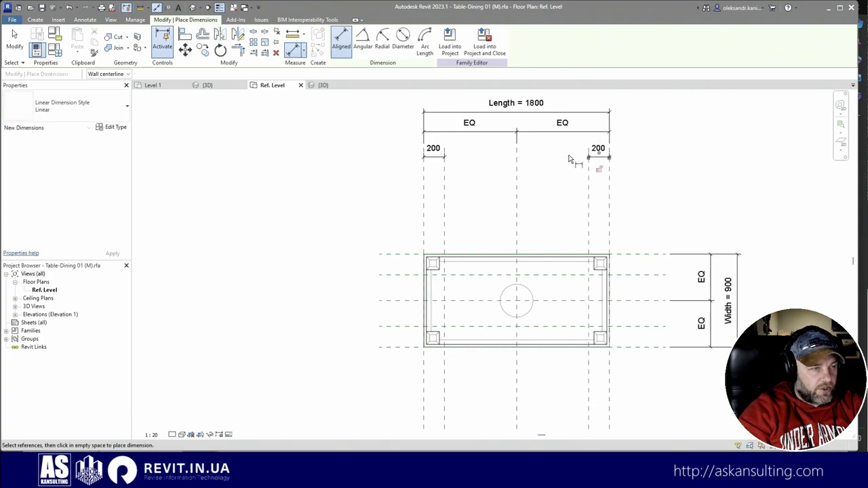
{"action": "left_click", "coordinate": [633, 255]}
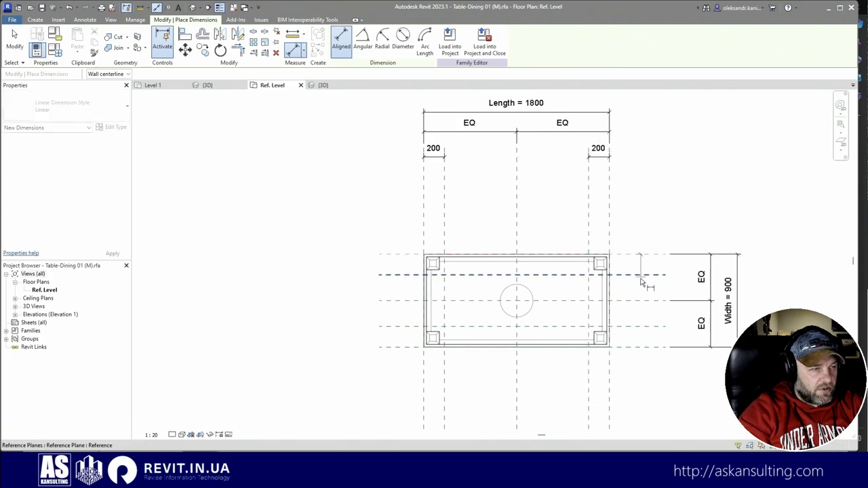
{"action": "left_click", "coordinate": [686, 290]}
{"action": "left_click", "coordinate": [655, 348]}
{"action": "left_click", "coordinate": [651, 326]}
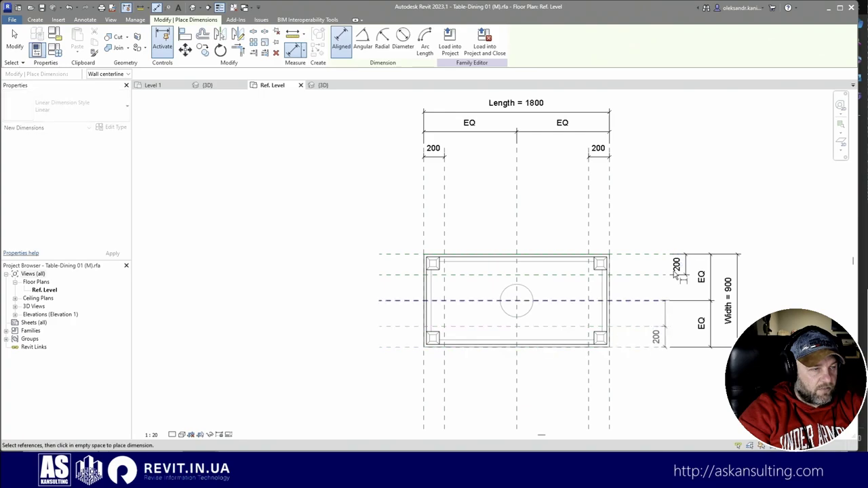
{"action": "left_click", "coordinate": [685, 305]}
{"action": "key", "text": "Escape"}
{"action": "key", "text": "Escape"}
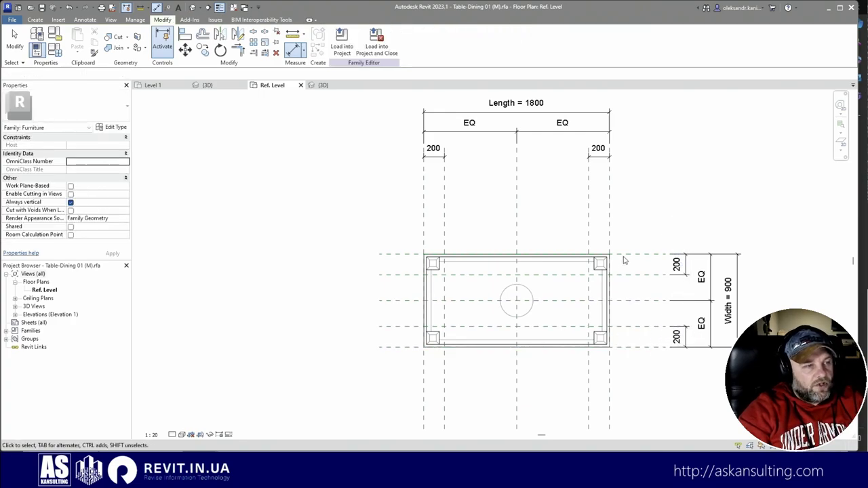
Try moving the left offset plane, then undo to keep it at 200 mm.
{"action": "key", "text": "r"}
{"action": "key", "text": "p"}
{"action": "left_click", "coordinate": [441, 209]}
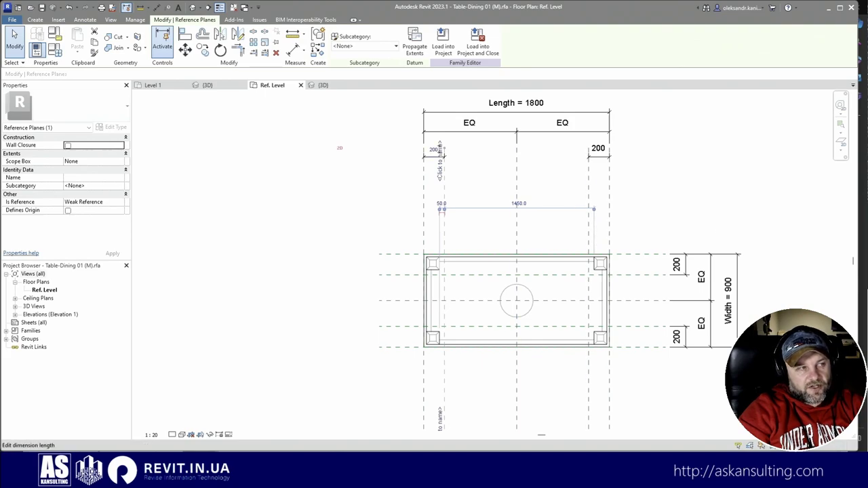
{"action": "left_click", "coordinate": [434, 149]}
{"action": "key", "text": "Return"}
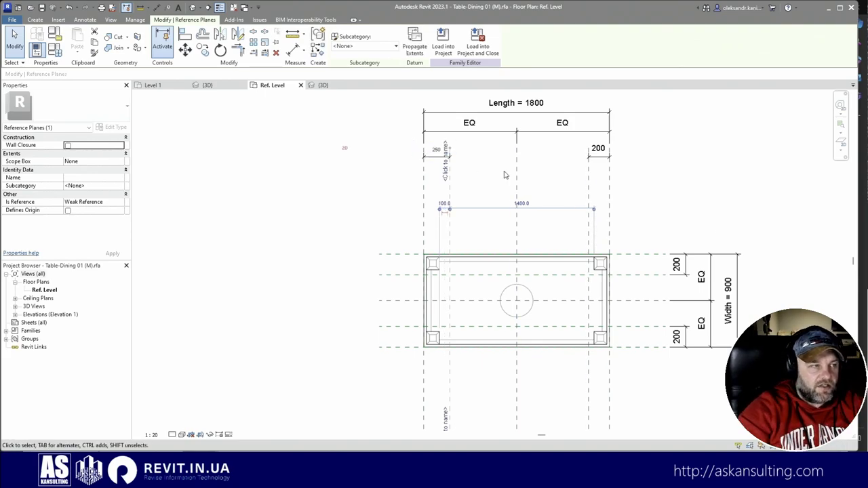
{"action": "key", "text": "Escape"}
{"action": "key", "text": "Escape"}
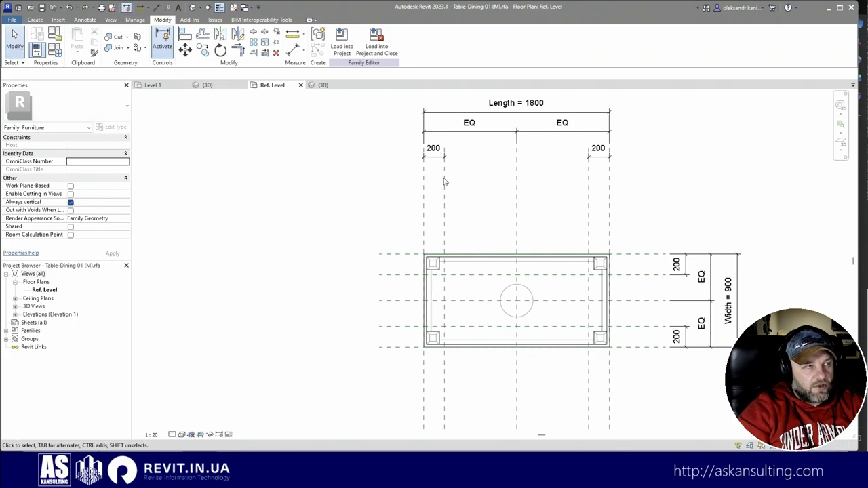
{"action": "left_click_drag", "start_coordinate": [446, 187], "coordinate": [504, 192]}
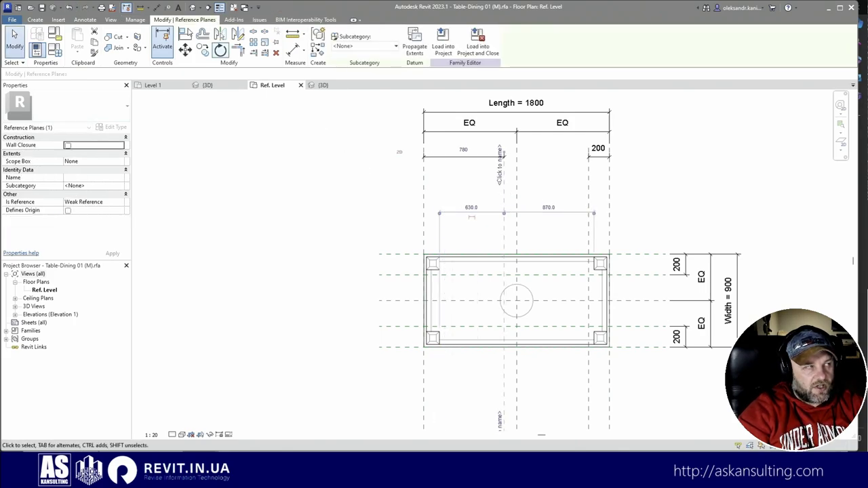
{"action": "key", "text": "Escape"}
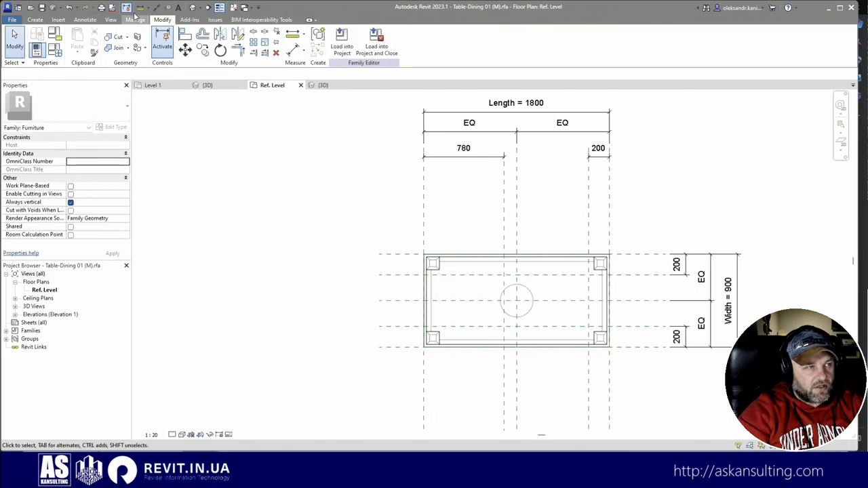
{"action": "left_click", "coordinate": [69, 7]}
Inspect the left 200 offset dimension, undoing an accidental text move.
{"action": "left_click", "coordinate": [444, 201]}
{"action": "left_click", "coordinate": [343, 202]}
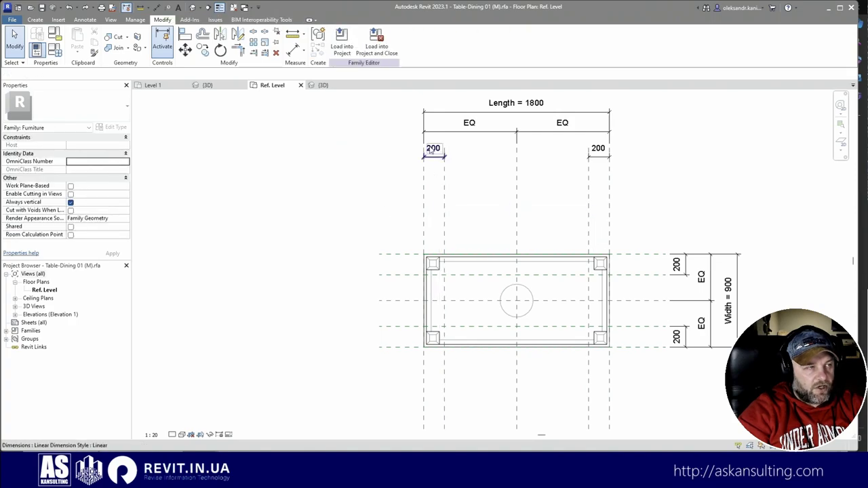
{"action": "left_click", "coordinate": [434, 158]}
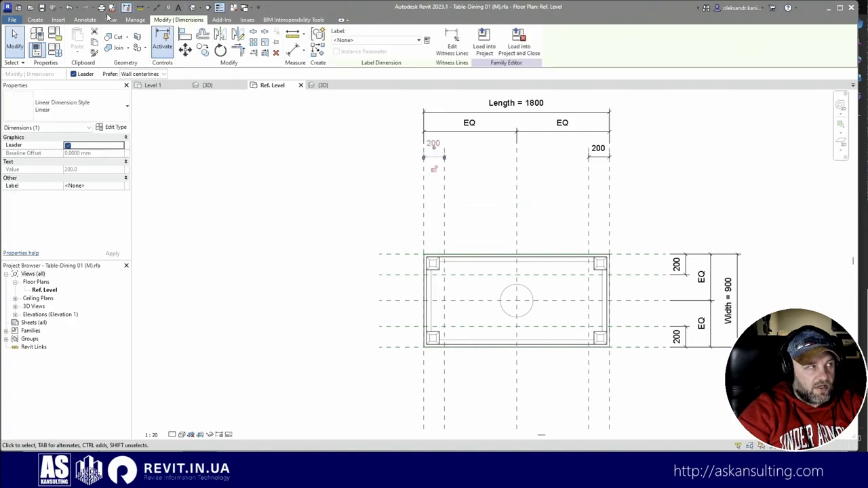
{"action": "left_click", "coordinate": [69, 9]}
{"action": "left_click", "coordinate": [434, 157]}
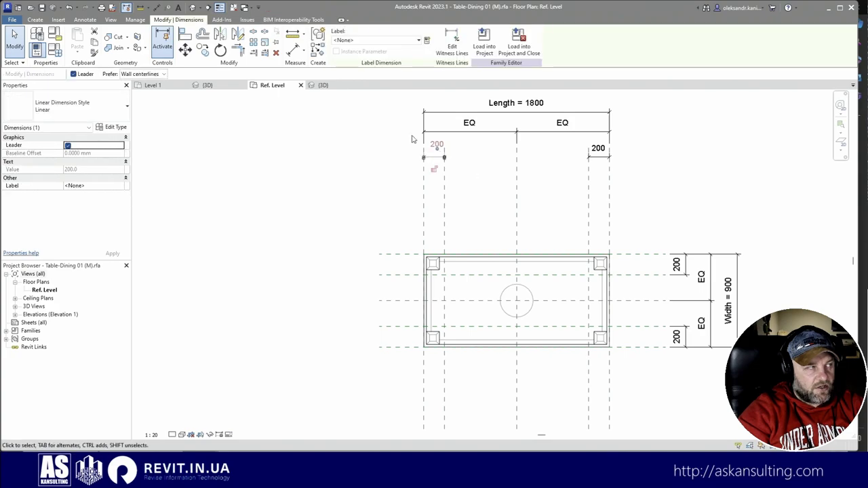
{"action": "left_click", "coordinate": [68, 7]}
{"action": "right_click", "coordinate": [439, 155]}
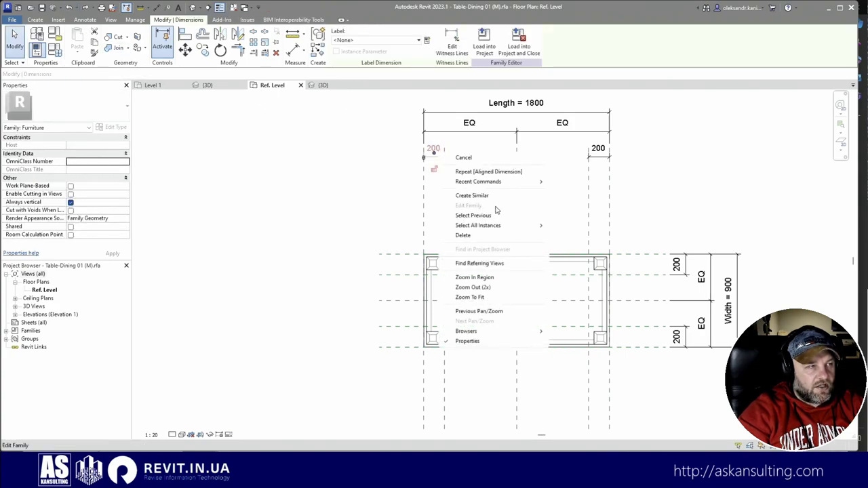
{"action": "left_click", "coordinate": [305, 225]}
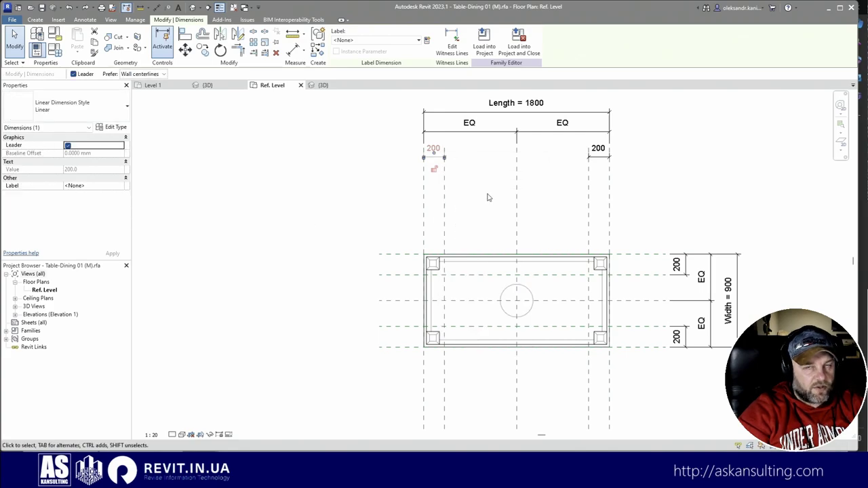
{"action": "left_click", "coordinate": [487, 197]}
{"action": "left_click", "coordinate": [445, 203]}
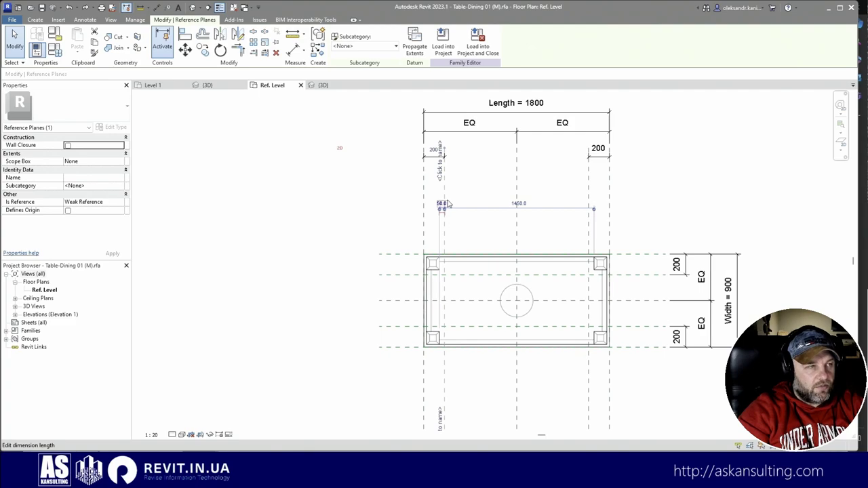
{"action": "left_click", "coordinate": [473, 198]}
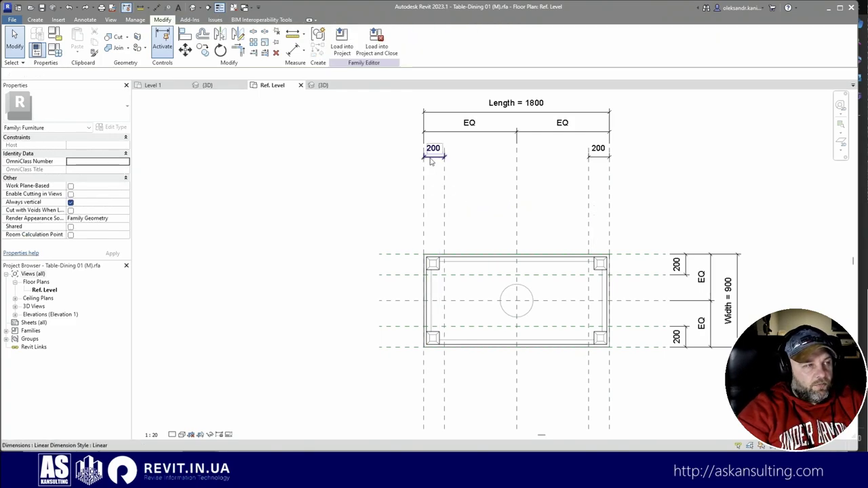
{"action": "left_click", "coordinate": [444, 160]}
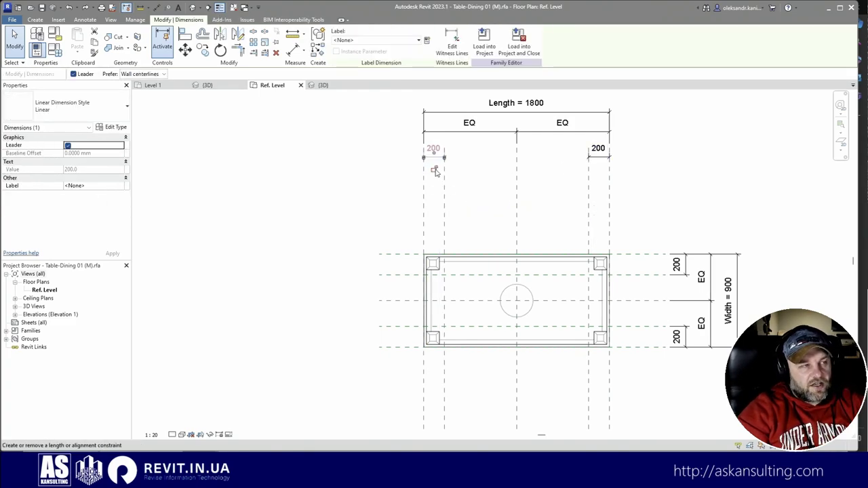
{"action": "left_click", "coordinate": [328, 172]}
{"action": "left_click", "coordinate": [52, 53]}
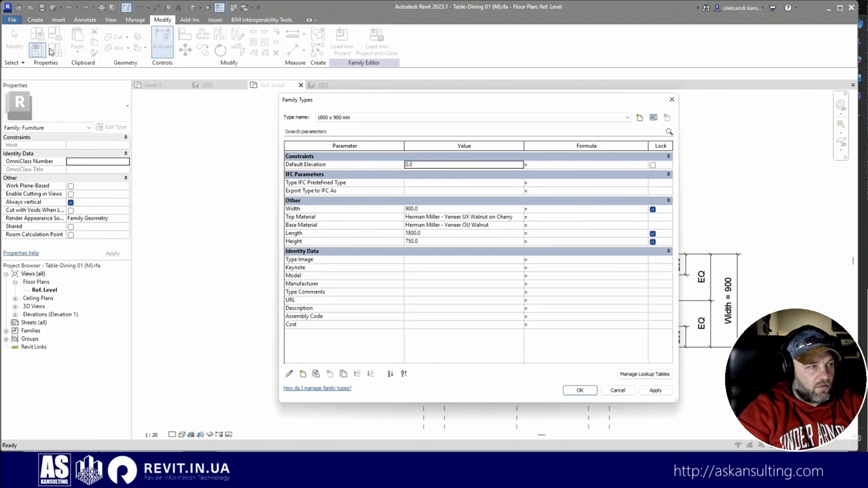
{"action": "left_click", "coordinate": [411, 234]}
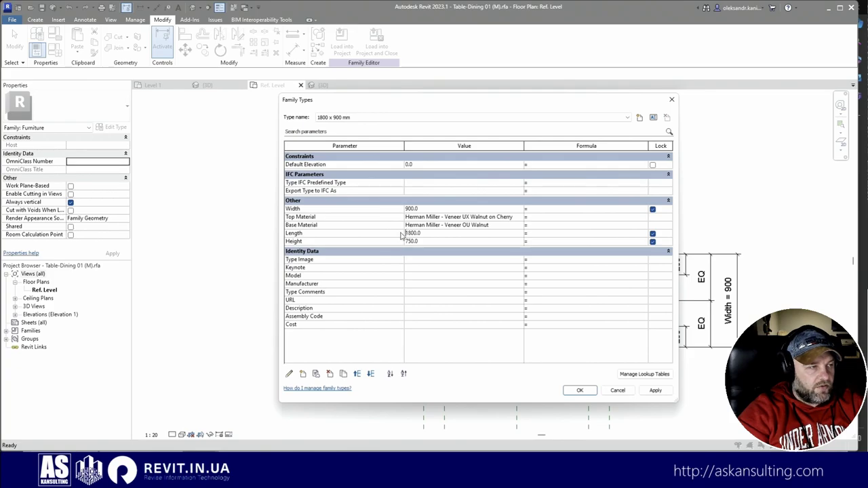
{"action": "left_click", "coordinate": [580, 391]}
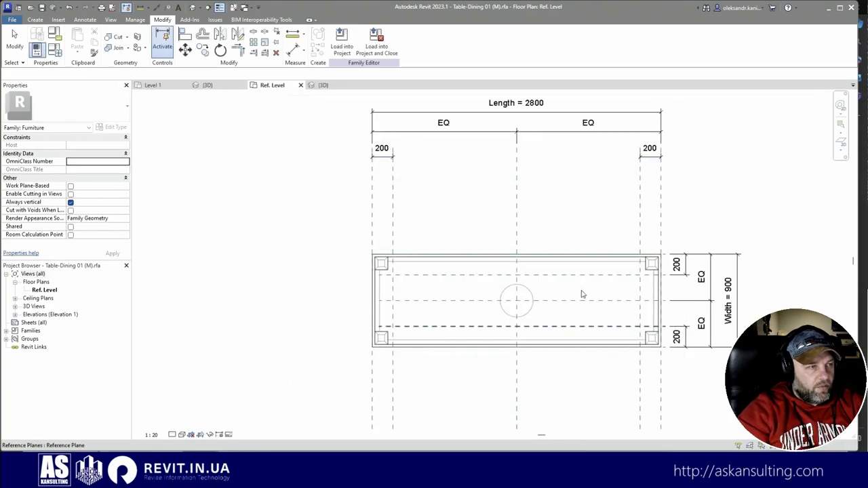
{"action": "left_click", "coordinate": [383, 154]}
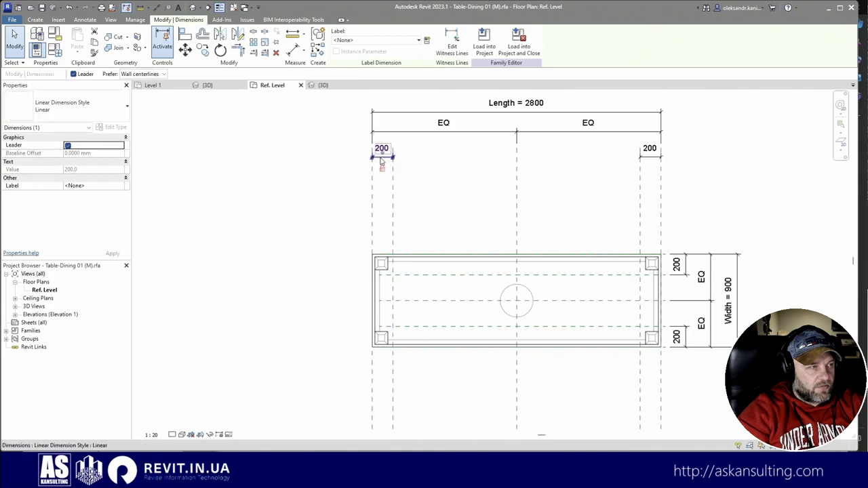
{"action": "left_click", "coordinate": [398, 222]}
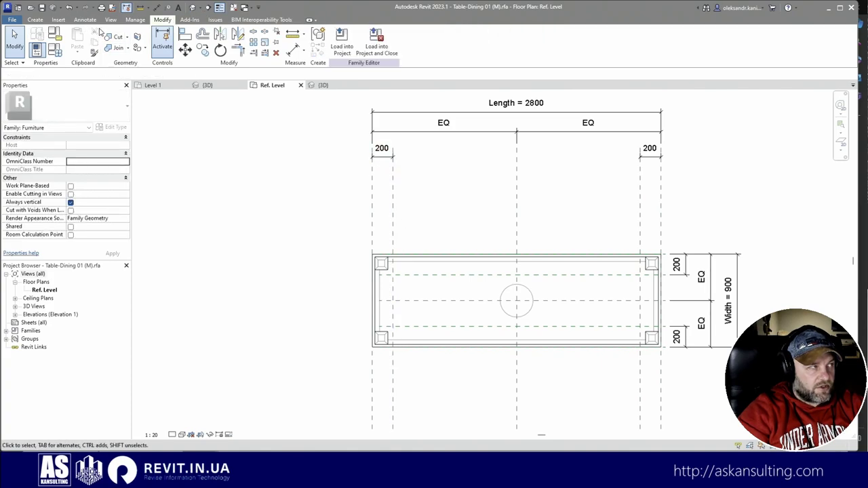
{"action": "left_click", "coordinate": [652, 178]}
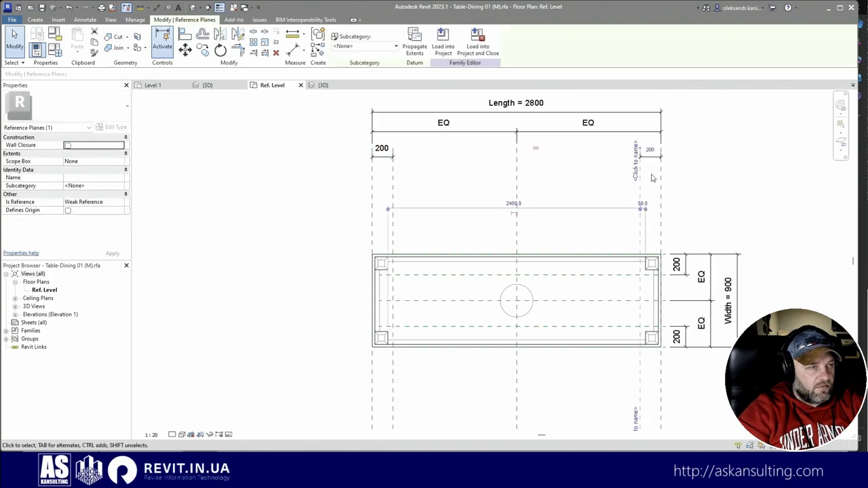
{"action": "left_click", "coordinate": [570, 179]}
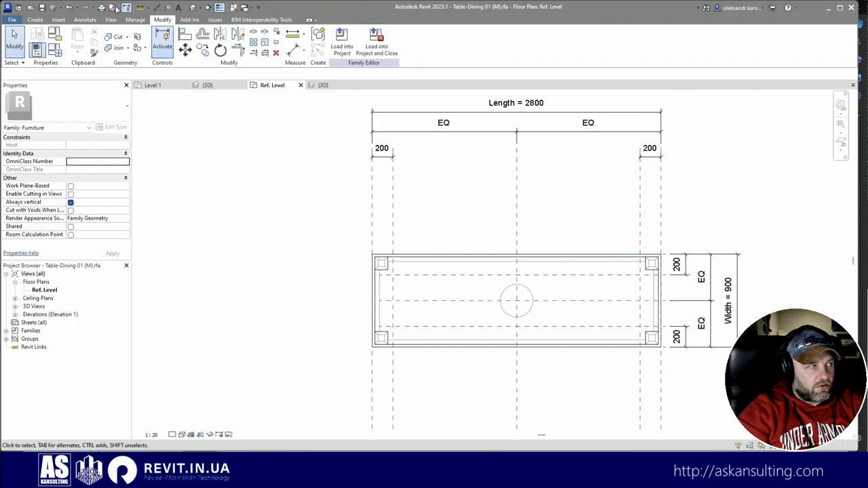
{"action": "left_click", "coordinate": [384, 162]}
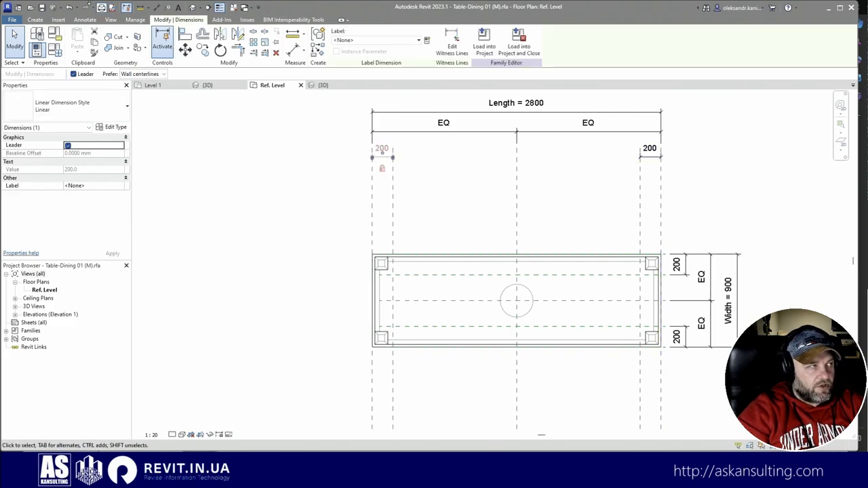
{"action": "left_click", "coordinate": [68, 6]}
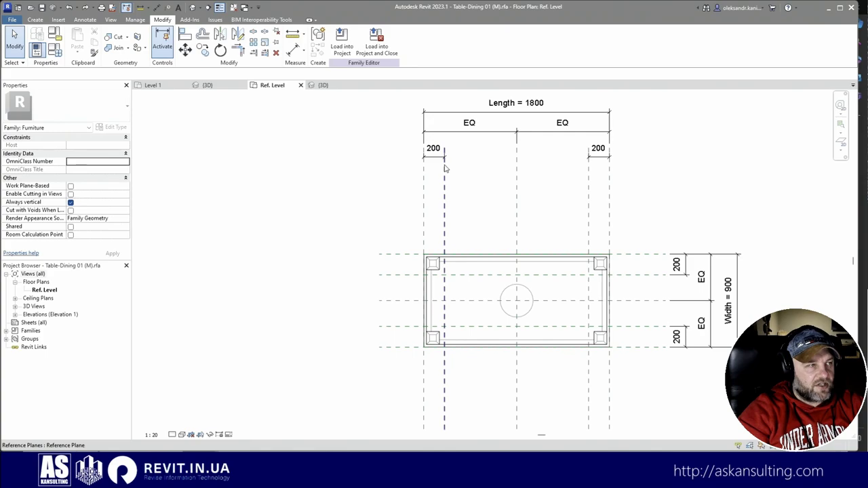
Label the four 200 offset dimensions with a new Desk Offset type parameter.
{"action": "left_click", "coordinate": [434, 160]}
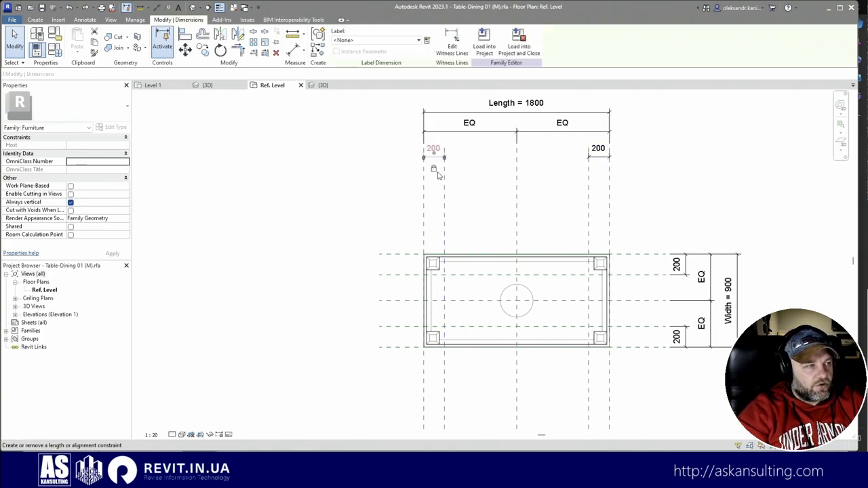
{"action": "left_click", "coordinate": [597, 156], "text": "ctrl"}
{"action": "left_click", "coordinate": [676, 265], "text": "ctrl"}
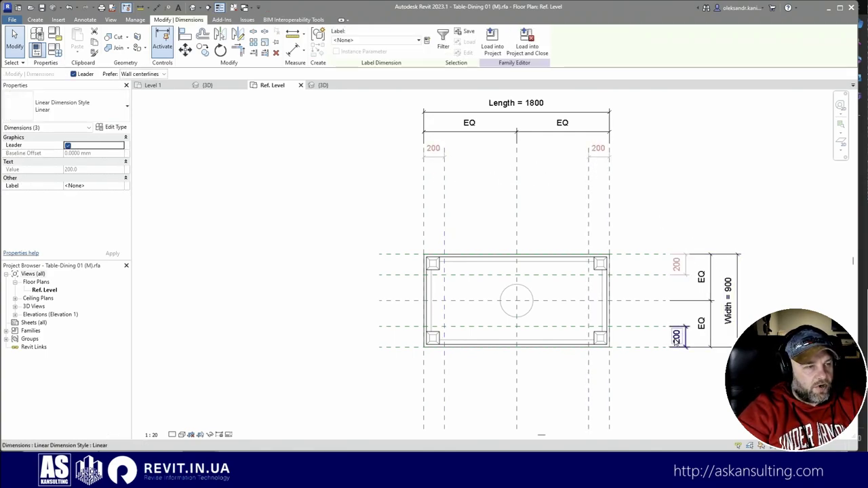
{"action": "left_click", "coordinate": [676, 337], "text": "ctrl"}
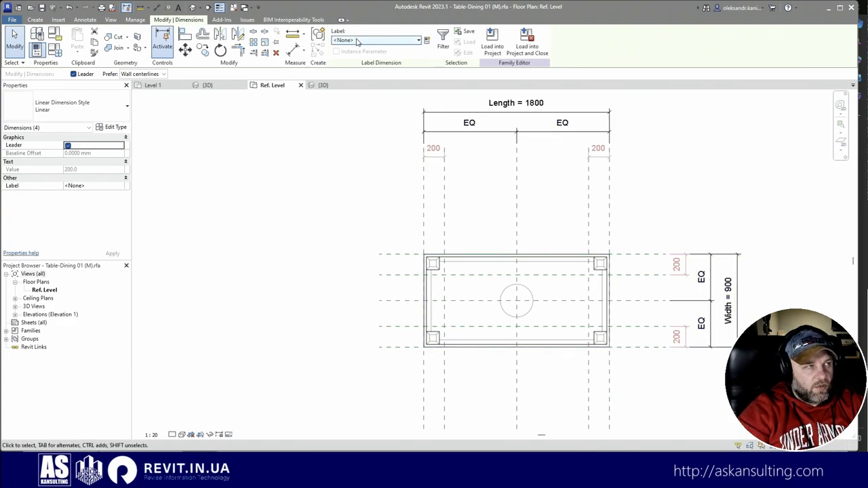
{"action": "left_click", "coordinate": [427, 41]}
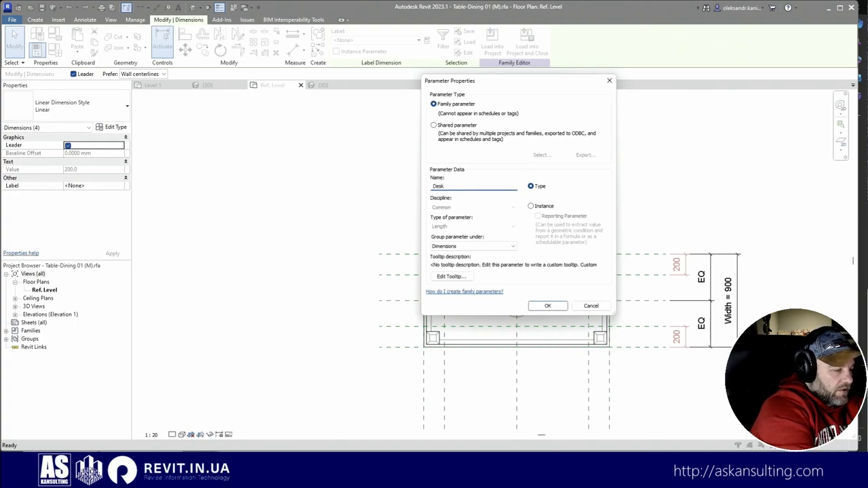
{"action": "type", "text": "et"}
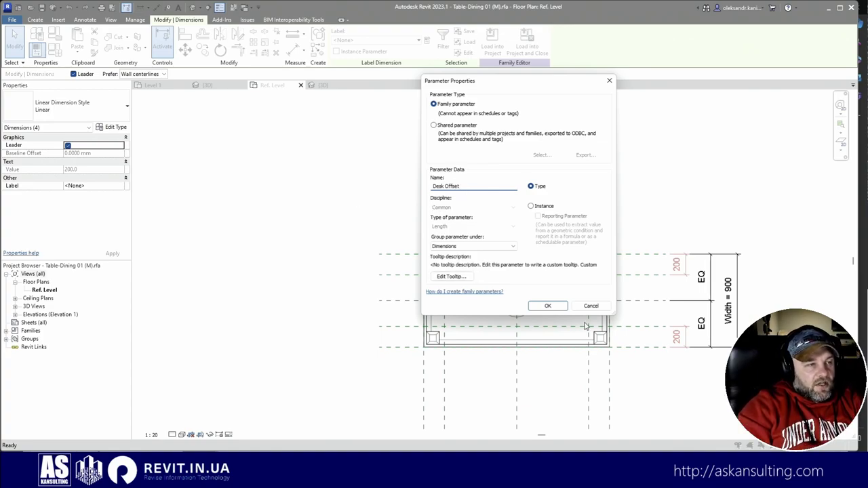
{"action": "left_click", "coordinate": [548, 306]}
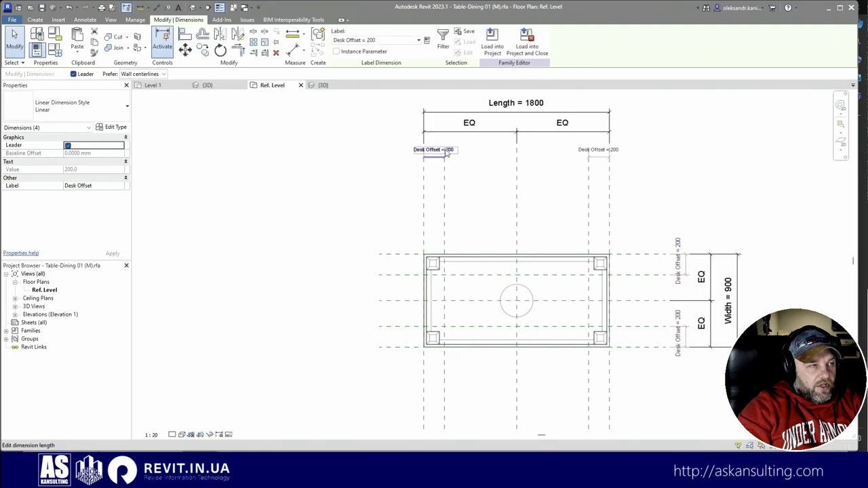
Change Desk Offset from 200 to 150 in the Family Types dialog.
{"action": "left_click", "coordinate": [466, 189]}
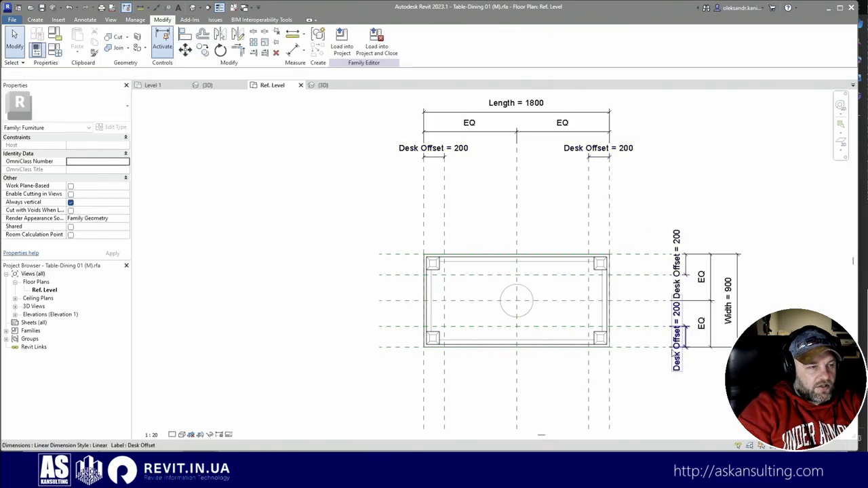
{"action": "left_click", "coordinate": [55, 49]}
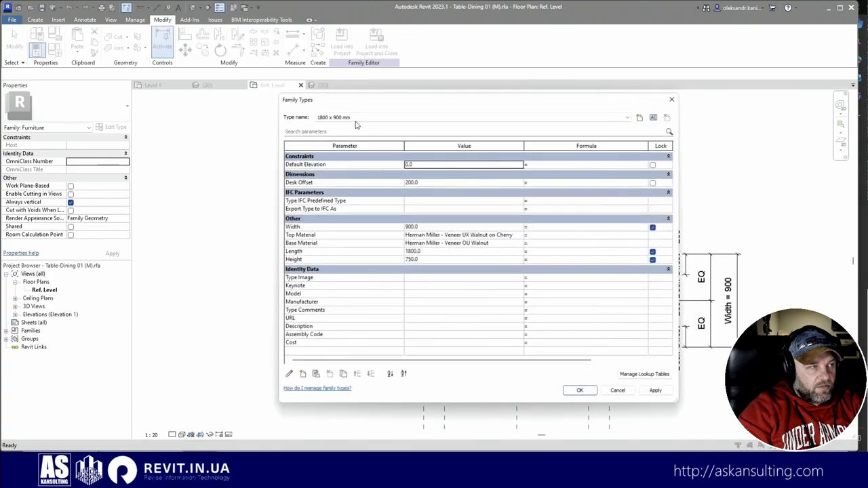
{"action": "left_click_drag", "start_coordinate": [355, 109], "coordinate": [132, 112]}
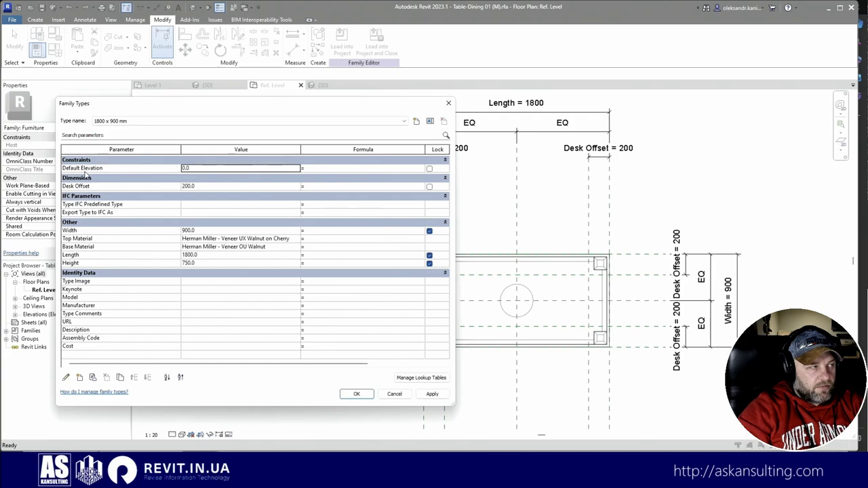
{"action": "left_click", "coordinate": [190, 179]}
{"action": "left_click", "coordinate": [190, 180]}
{"action": "left_click", "coordinate": [193, 187]}
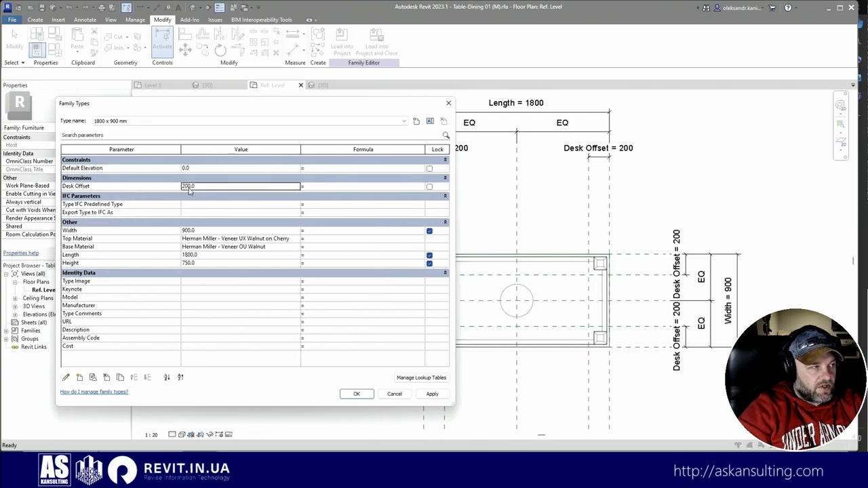
{"action": "left_click_drag", "start_coordinate": [190, 187], "coordinate": [182, 188]}
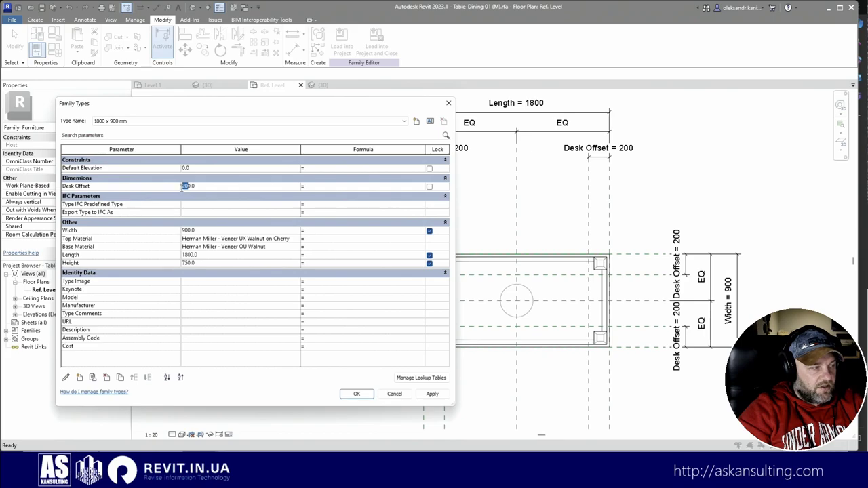
{"action": "left_click", "coordinate": [365, 397]}
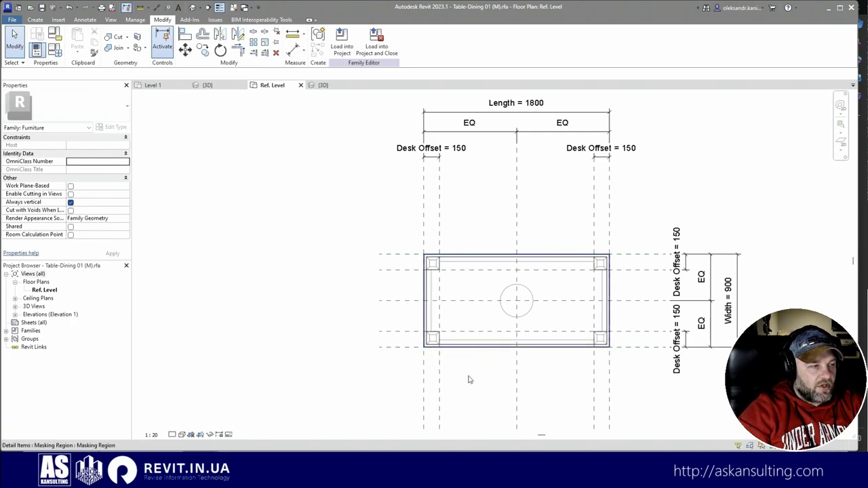
Open and finish the masking region's outline sketch, then inspect the table edge lines.
{"action": "left_click", "coordinate": [467, 346]}
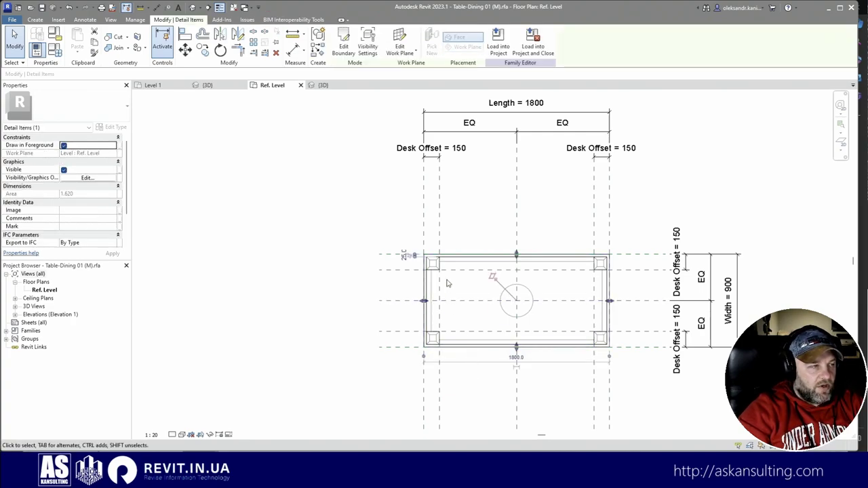
{"action": "left_click", "coordinate": [344, 46]}
{"action": "scroll", "coordinate": [589, 331], "scroll_direction": "up", "scroll_amount": 1}
{"action": "scroll", "coordinate": [589, 331], "scroll_direction": "up", "scroll_amount": 1}
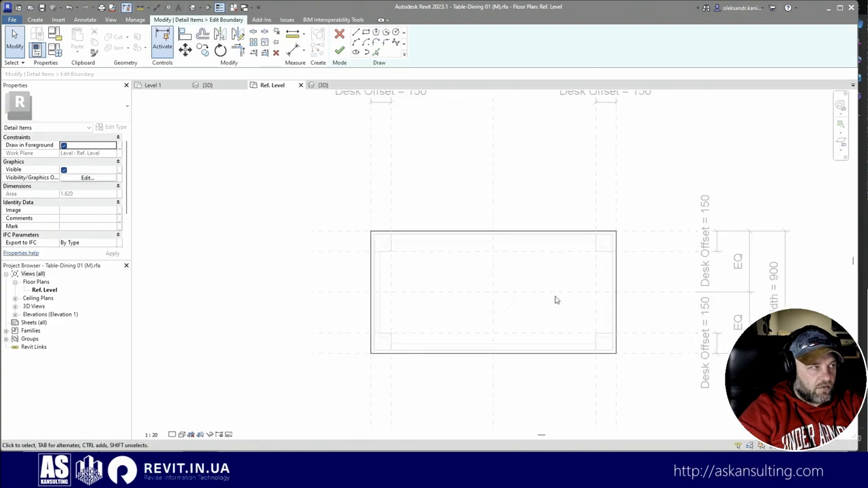
{"action": "left_click", "coordinate": [340, 50]}
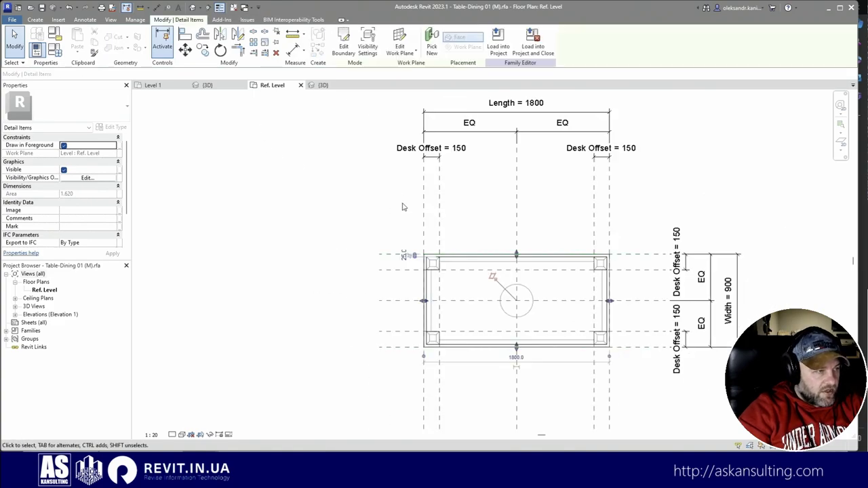
{"action": "scroll", "coordinate": [504, 291], "scroll_direction": "up", "scroll_amount": 1}
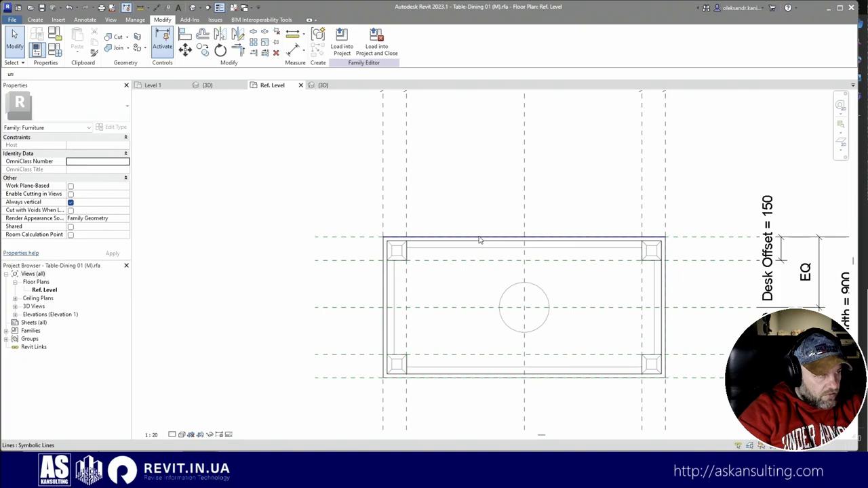
{"action": "left_click", "coordinate": [479, 240]}
{"action": "left_click", "coordinate": [463, 189]}
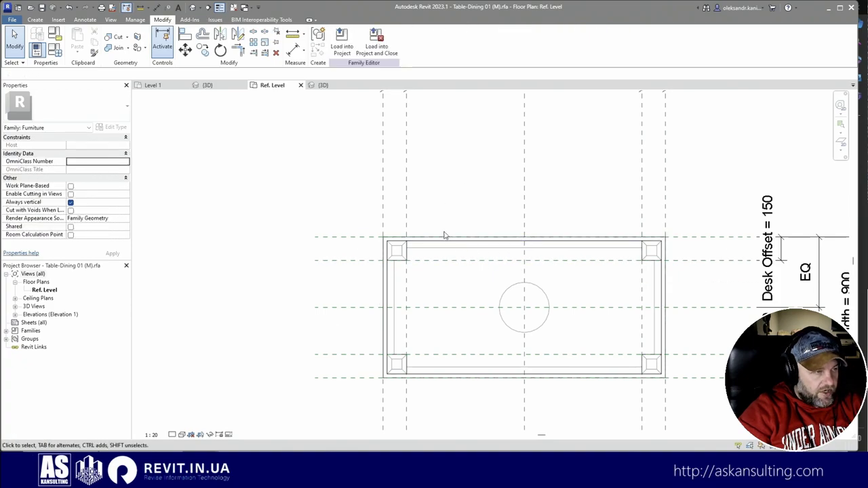
{"action": "left_click", "coordinate": [386, 281]}
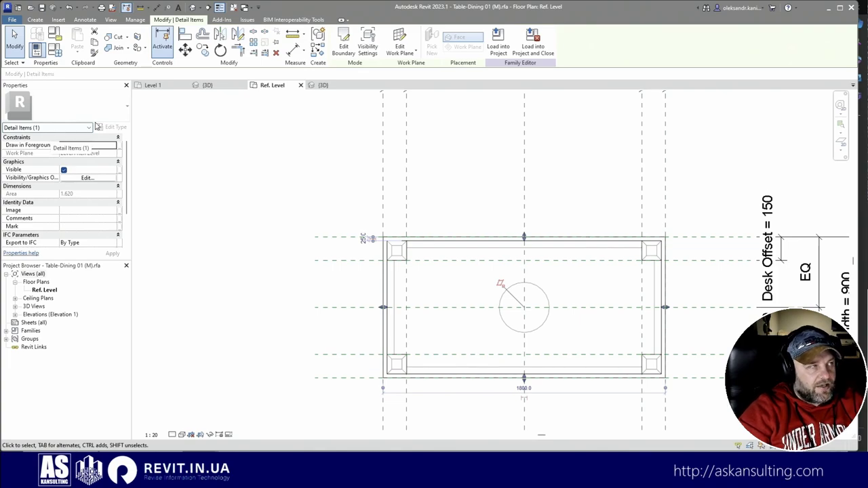
{"action": "left_click", "coordinate": [84, 20]}
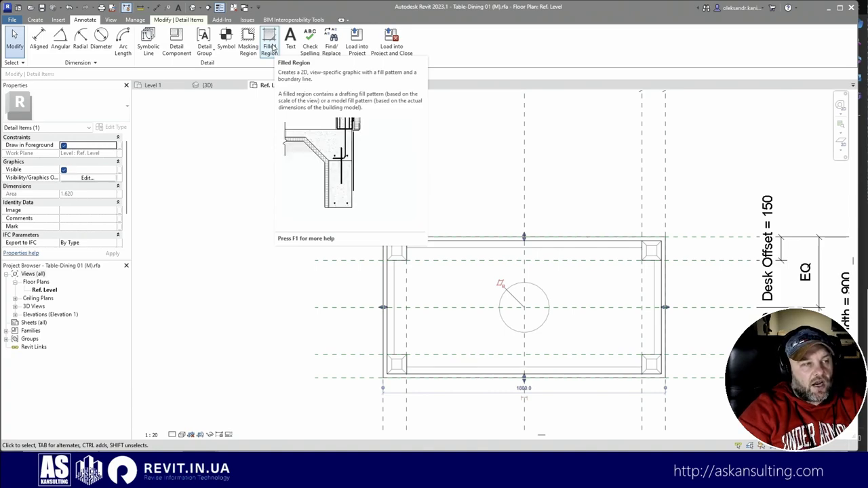
{"action": "left_click", "coordinate": [498, 194]}
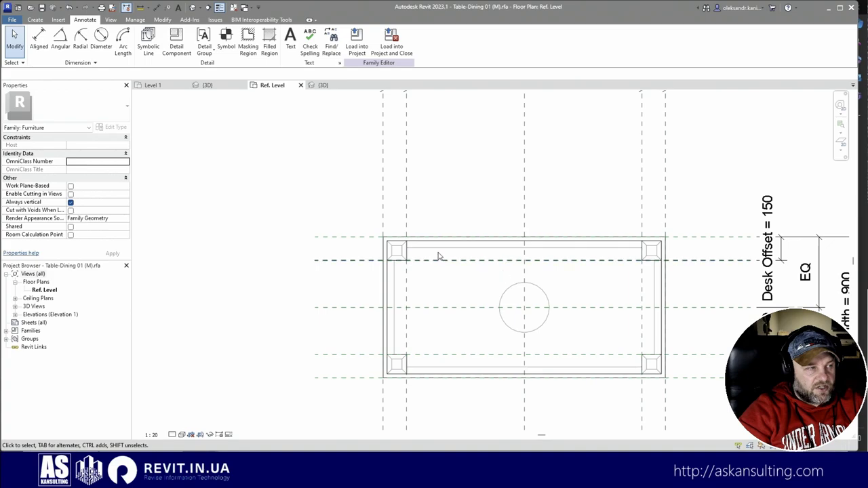
Hide the tapered leg blend in Plan/RCP views through its Visibility Settings.
{"action": "left_click", "coordinate": [397, 252]}
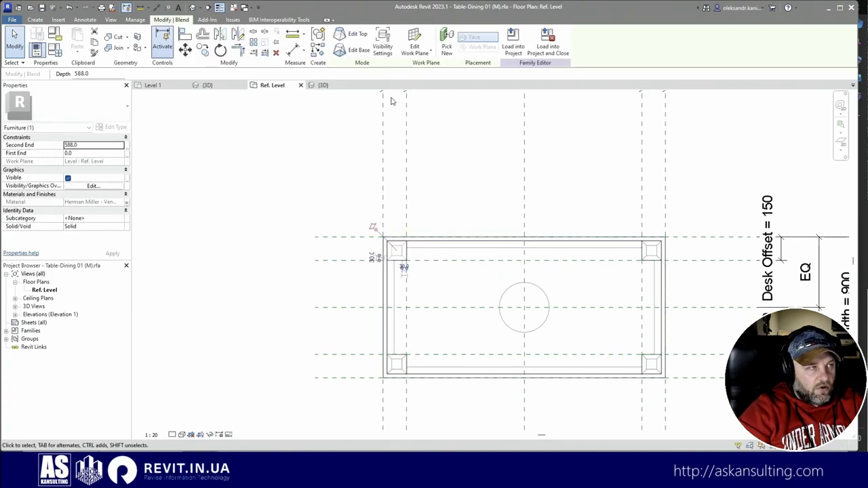
{"action": "left_click", "coordinate": [382, 42]}
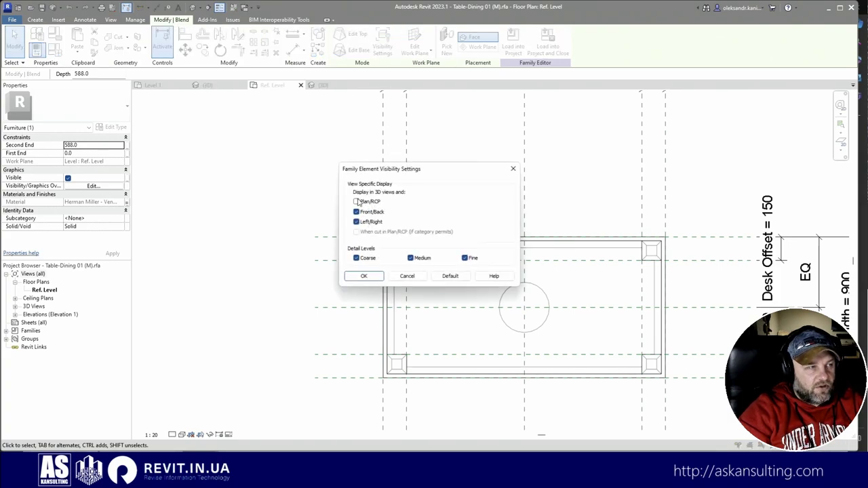
{"action": "left_click", "coordinate": [363, 276]}
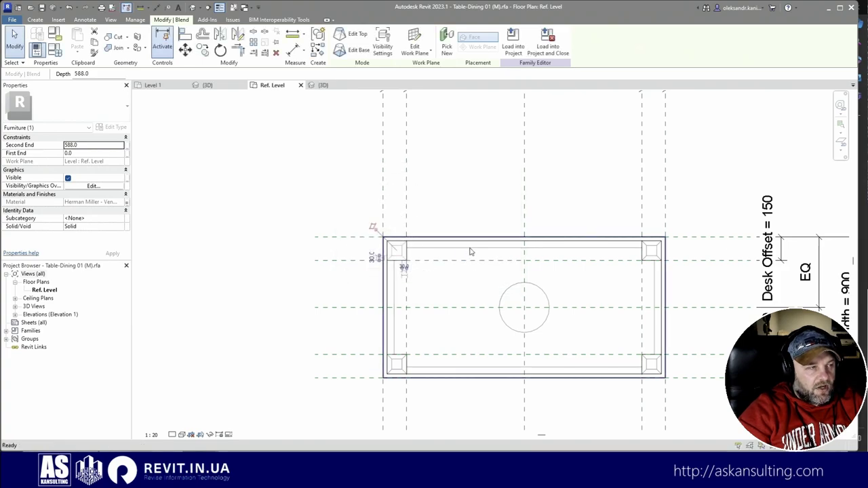
{"action": "left_click", "coordinate": [468, 249]}
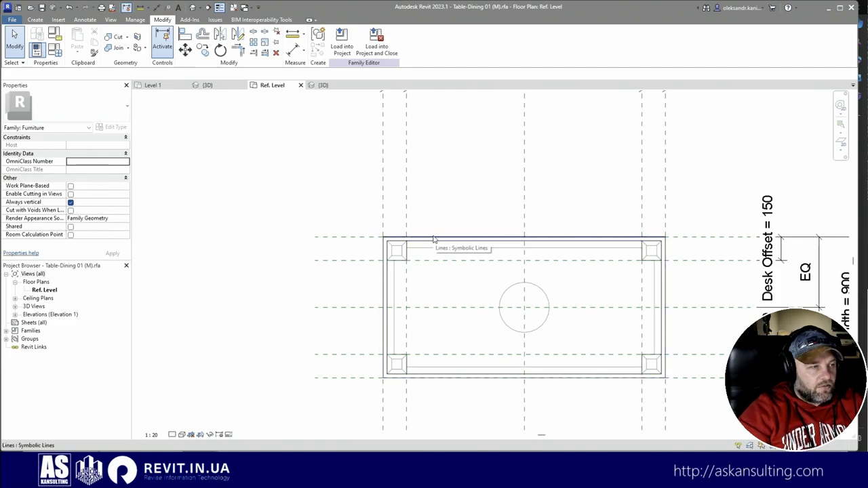
Tab-select the outer symbolic lines and masking region to check the plan display.
{"action": "key", "text": "Tab"}
{"action": "left_click", "coordinate": [434, 239]}
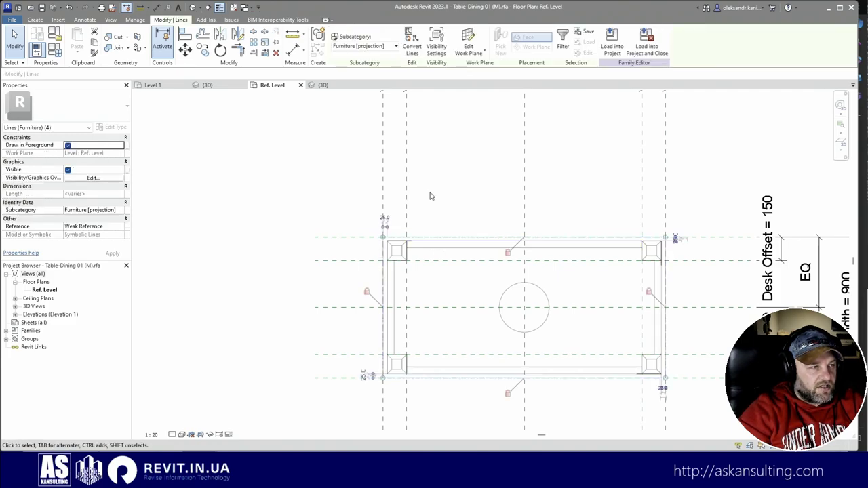
{"action": "left_click", "coordinate": [437, 202]}
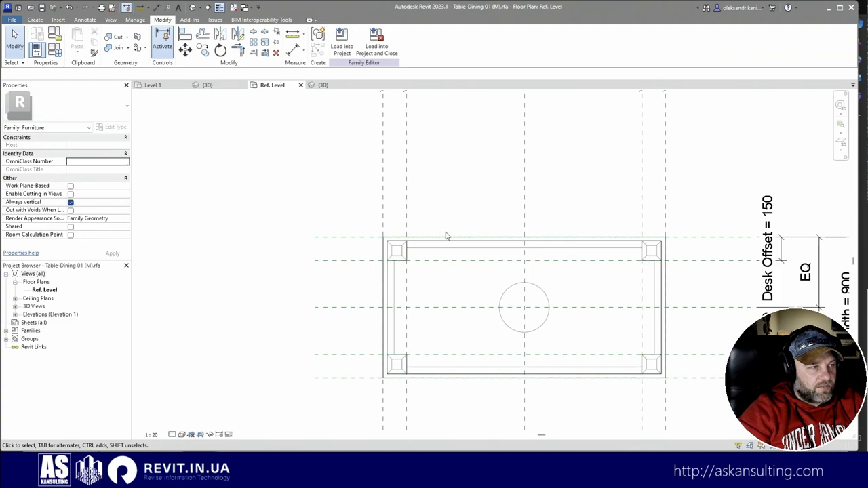
{"action": "left_click", "coordinate": [383, 265]}
{"action": "key", "text": "Escape"}
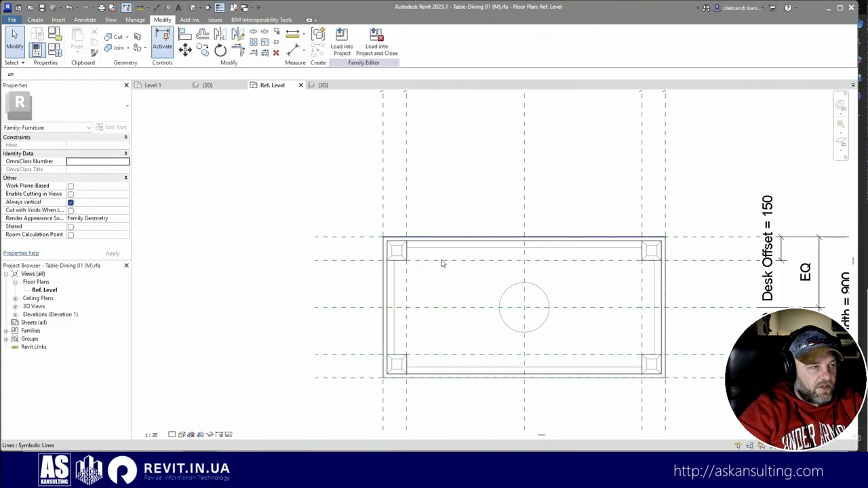
{"action": "left_click", "coordinate": [482, 380]}
{"action": "left_click", "coordinate": [488, 306]}
{"action": "key", "text": "Escape"}
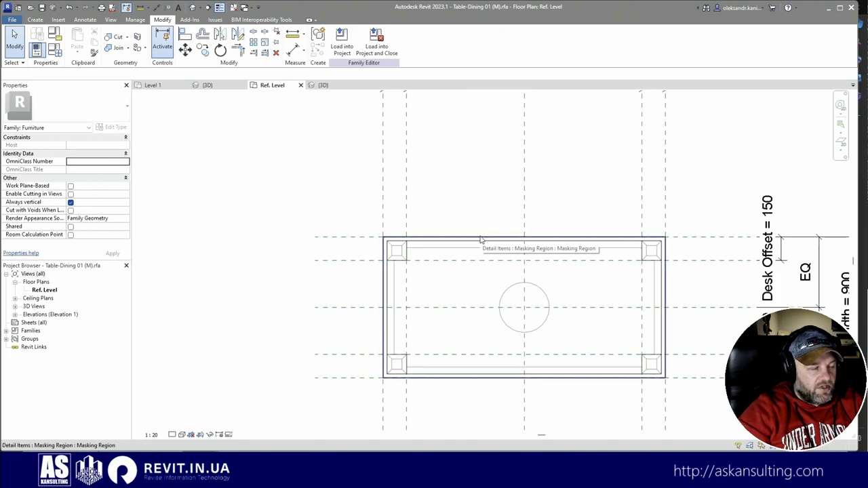
{"action": "key", "text": "Tab"}
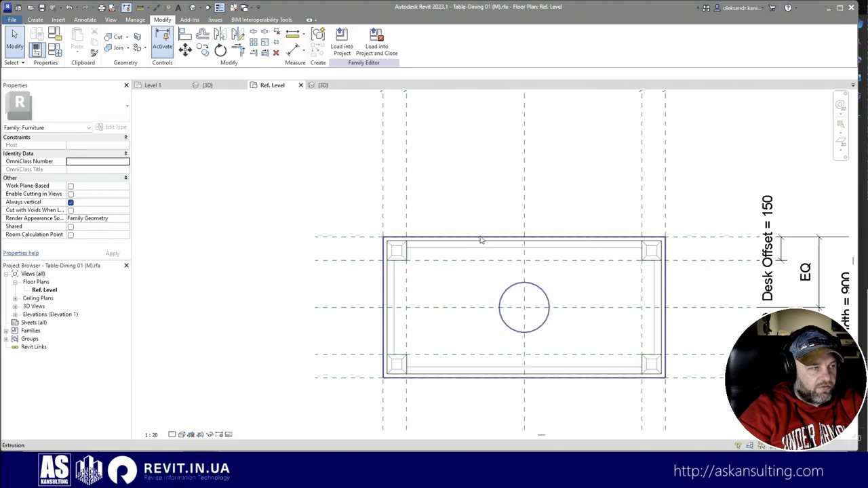
Edit the tabletop extrusion and delete its inner rectangle and centre circle.
{"action": "left_click", "coordinate": [480, 239]}
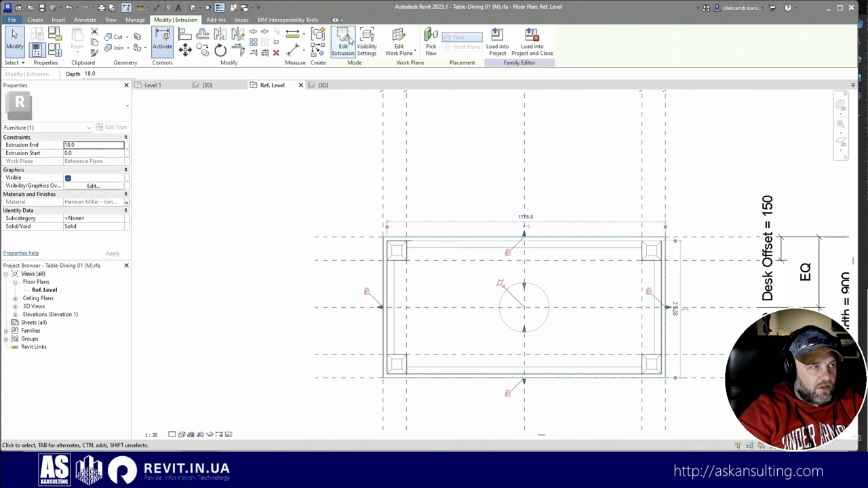
{"action": "left_click", "coordinate": [351, 42]}
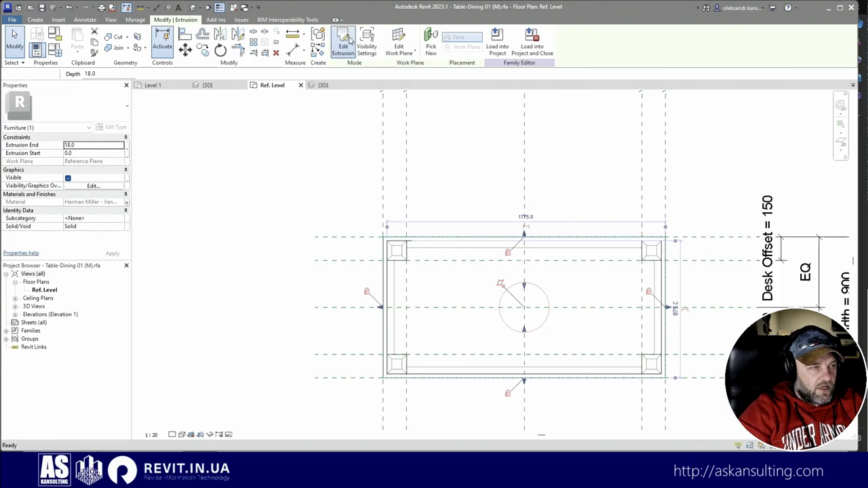
{"action": "left_click", "coordinate": [571, 341]}
{"action": "key", "text": "Delete"}
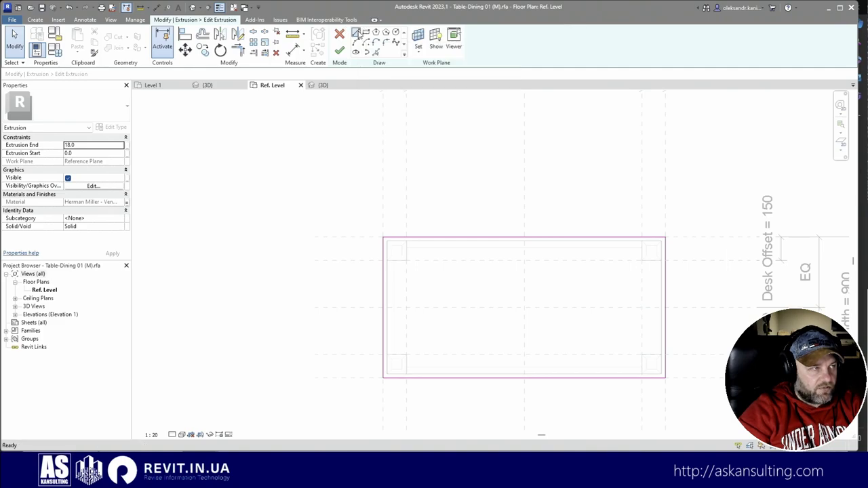
Try sketching an inner line and an inner rectangle, then undo both.
{"action": "left_click", "coordinate": [356, 33]}
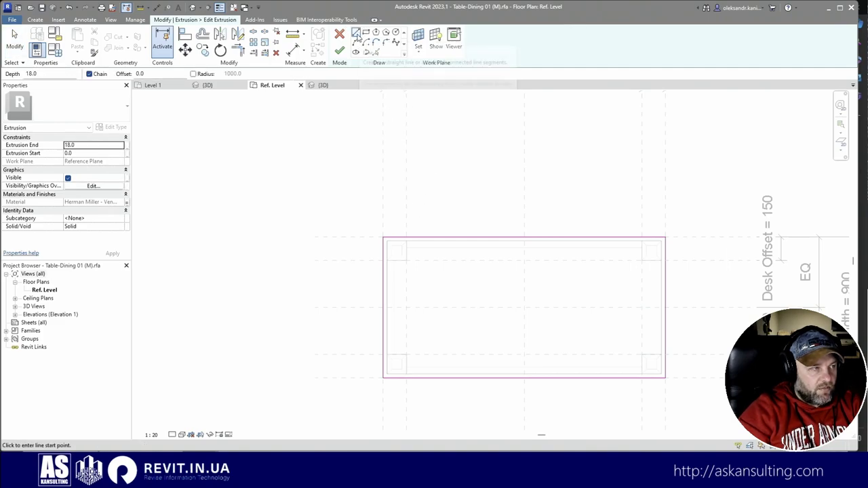
{"action": "left_click", "coordinate": [432, 269]}
{"action": "left_click", "coordinate": [579, 268]}
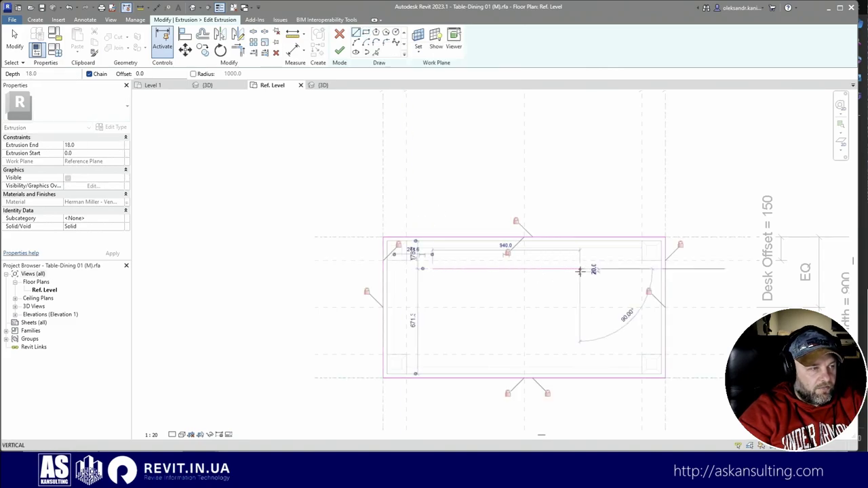
{"action": "key", "text": "Escape"}
{"action": "key", "text": "ctrl+z"}
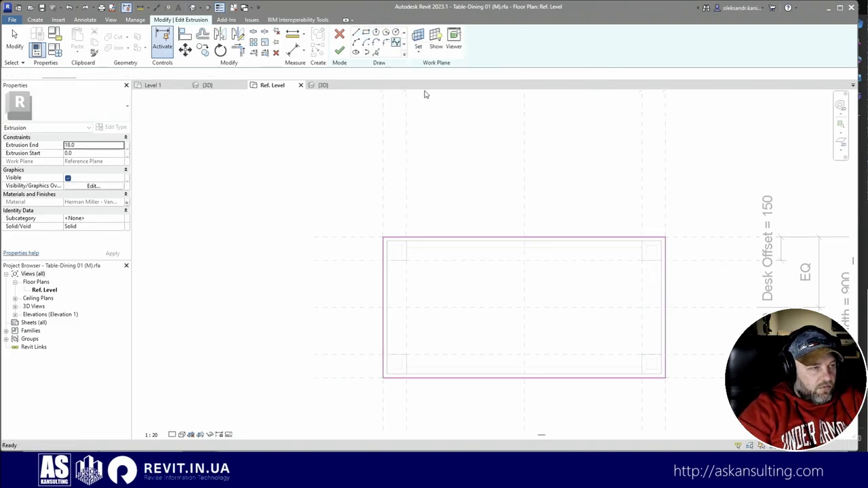
{"action": "left_click", "coordinate": [407, 260]}
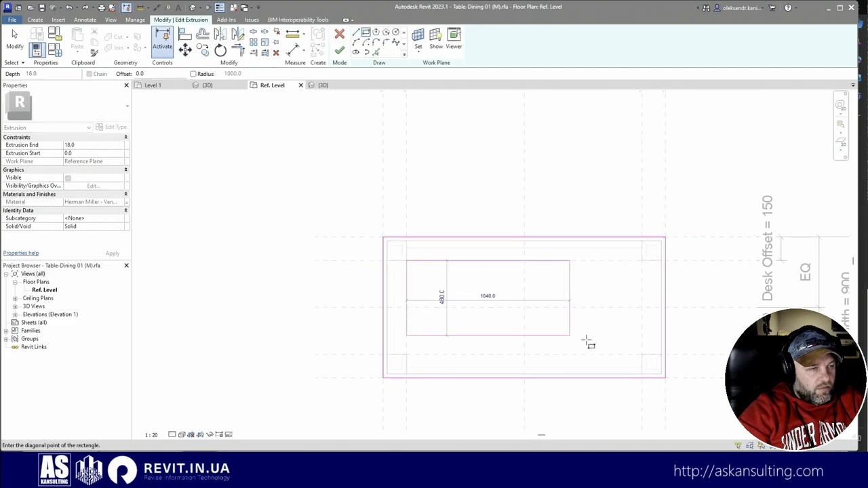
{"action": "left_click", "coordinate": [642, 354]}
{"action": "key", "text": "Escape"}
{"action": "key", "text": "Escape"}
{"action": "left_click", "coordinate": [448, 260]}
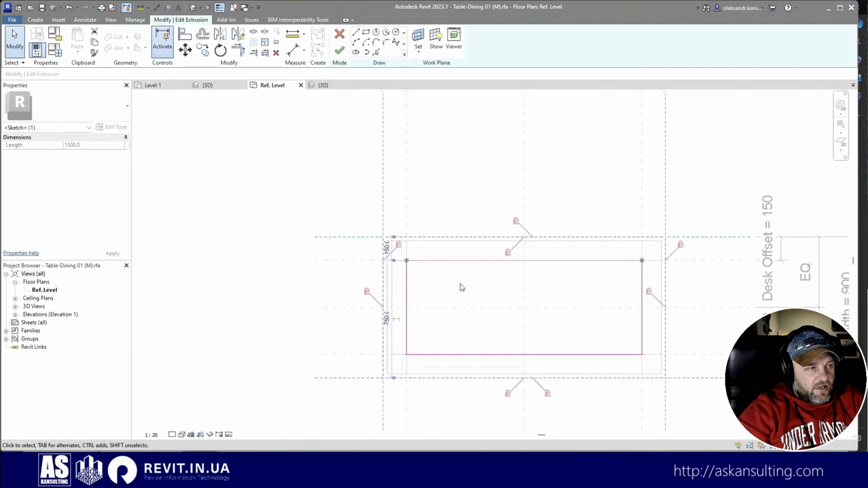
{"action": "left_click", "coordinate": [550, 288]}
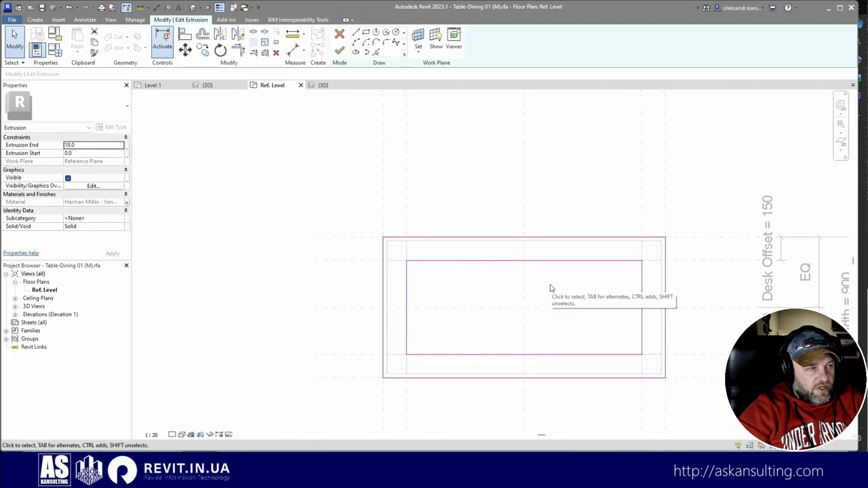
{"action": "key", "text": "ctrl+z"}
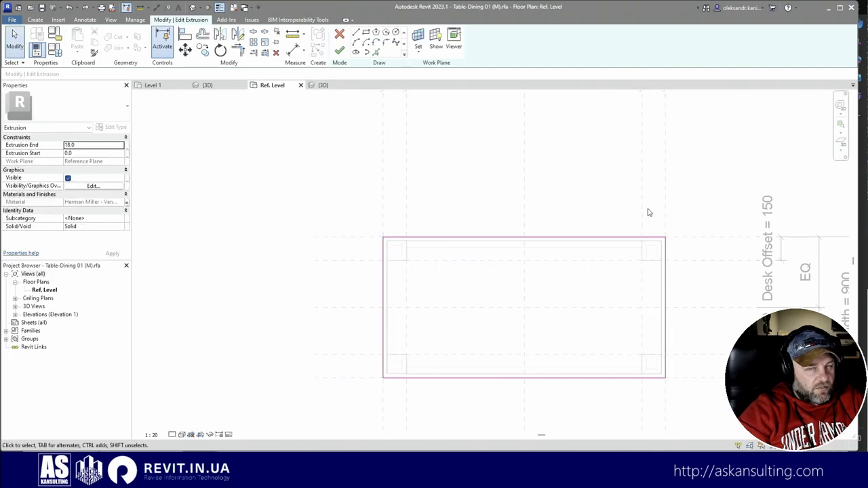
Pick sketch lines locked to the top, left, right and bottom inner reference planes.
{"action": "left_click", "coordinate": [376, 53]}
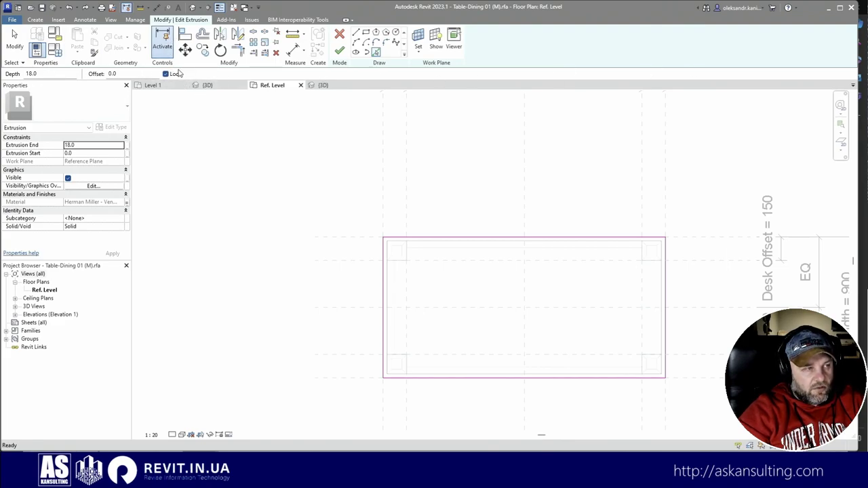
{"action": "left_click", "coordinate": [365, 260]}
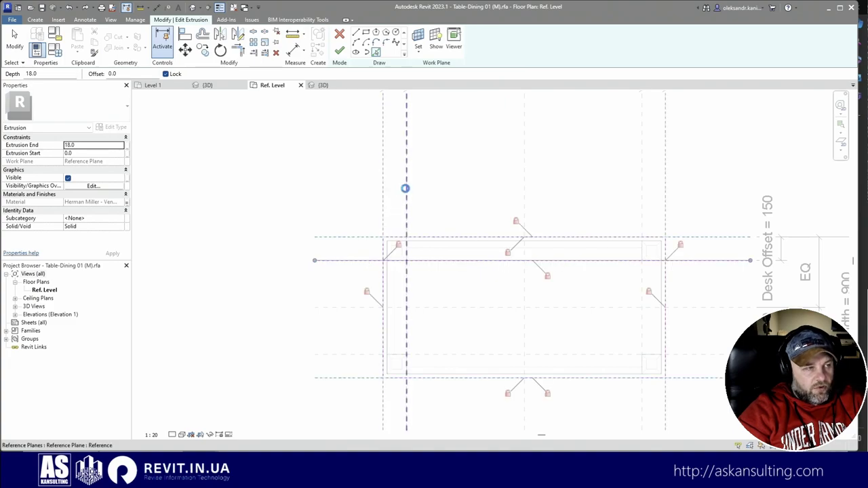
{"action": "left_click", "coordinate": [405, 188]}
{"action": "left_click", "coordinate": [642, 178]}
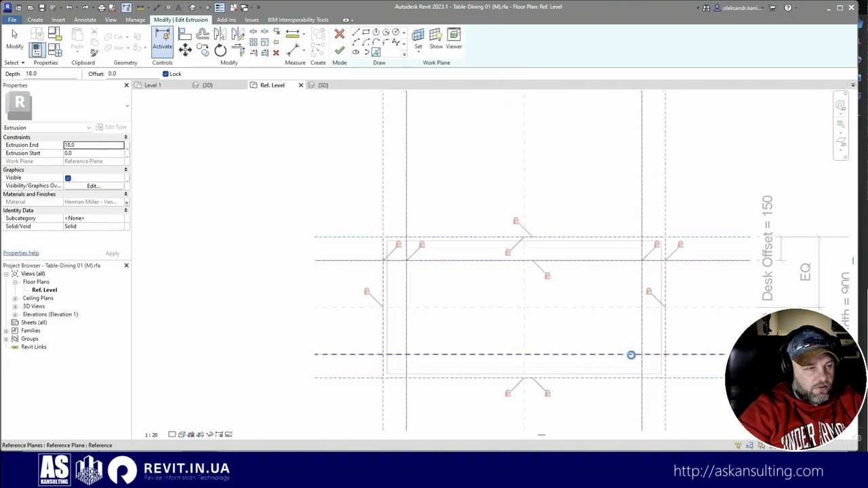
{"action": "left_click", "coordinate": [631, 355]}
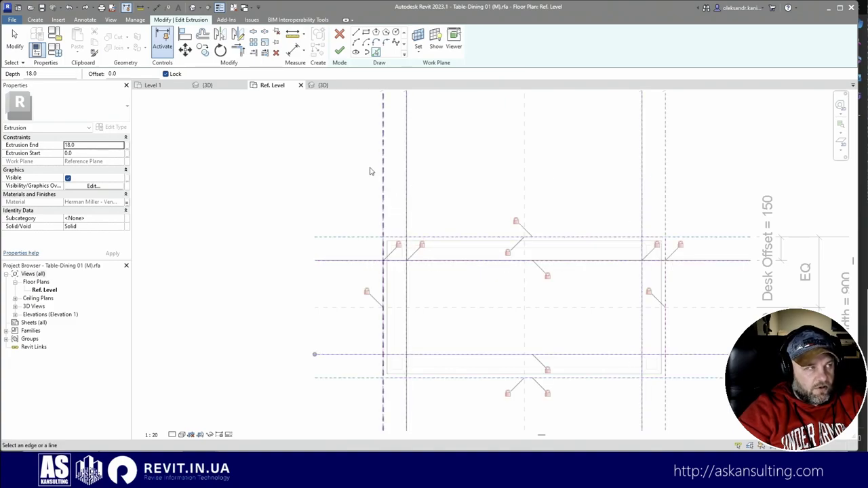
Trim the four picked lines into closed corners and finish the 18-deep frame extrusion.
{"action": "left_click", "coordinate": [234, 55]}
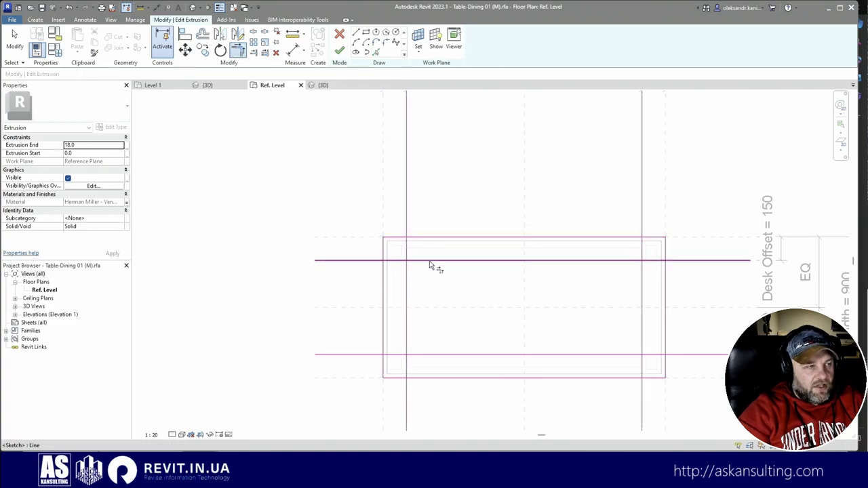
{"action": "left_click", "coordinate": [409, 280]}
{"action": "left_click", "coordinate": [410, 319]}
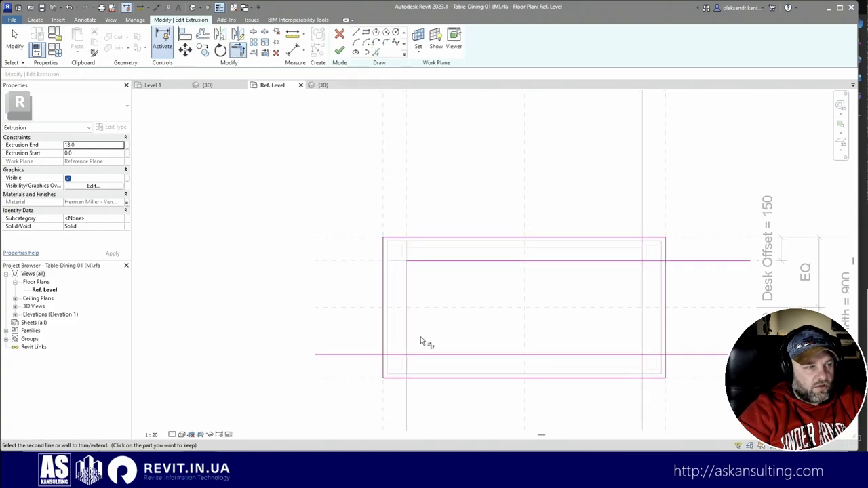
{"action": "left_click", "coordinate": [444, 355]}
{"action": "left_click", "coordinate": [617, 354]}
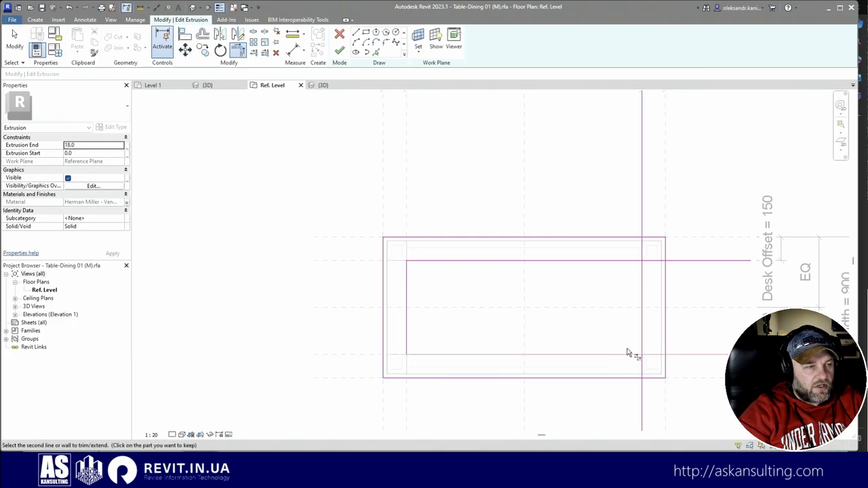
{"action": "left_click", "coordinate": [642, 346]}
{"action": "left_click", "coordinate": [643, 309]}
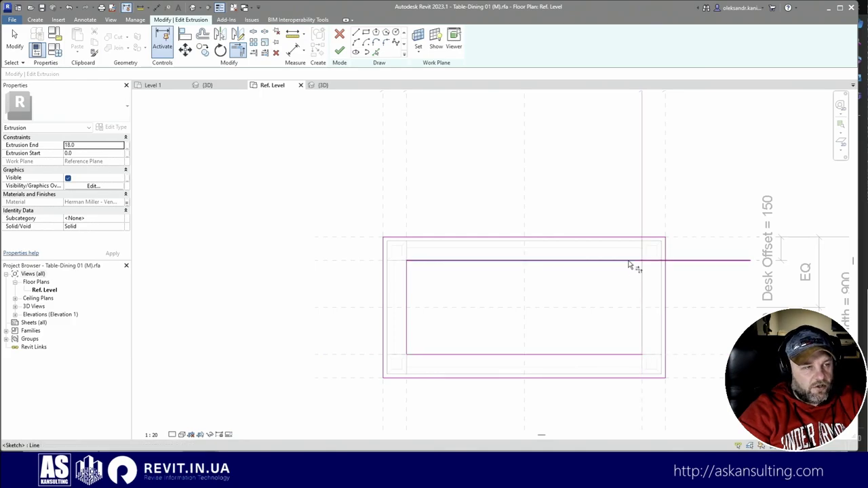
{"action": "left_click", "coordinate": [633, 262]}
{"action": "key", "text": "Escape"}
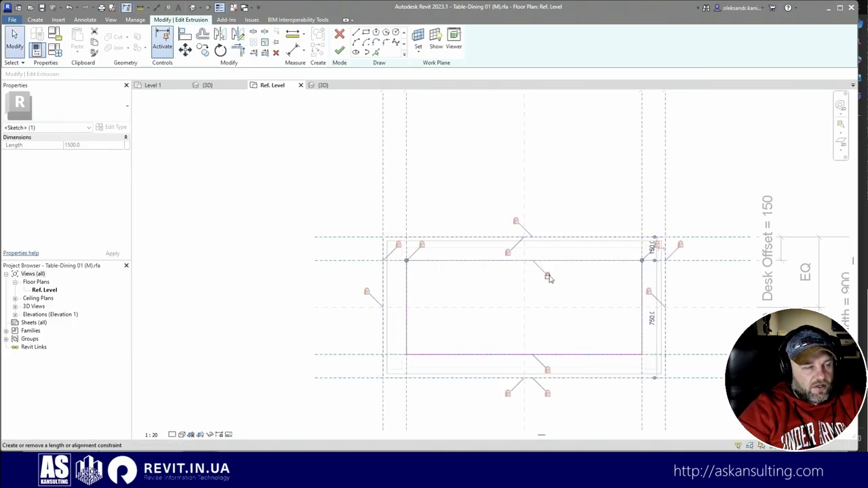
{"action": "key", "text": "Escape"}
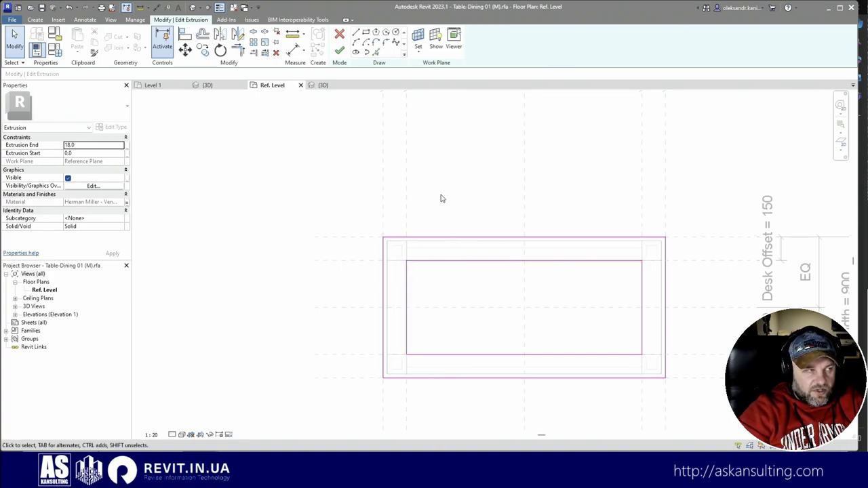
{"action": "left_click", "coordinate": [339, 51]}
{"action": "key", "text": "Escape"}
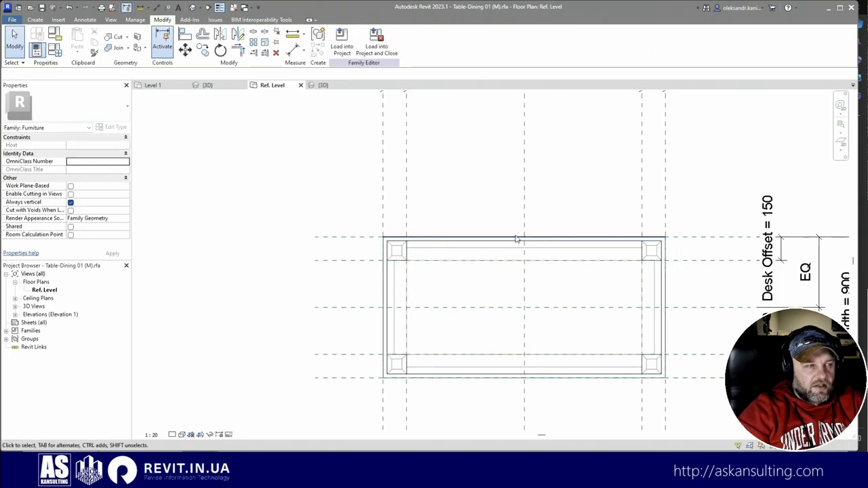
{"action": "left_click", "coordinate": [224, 84]}
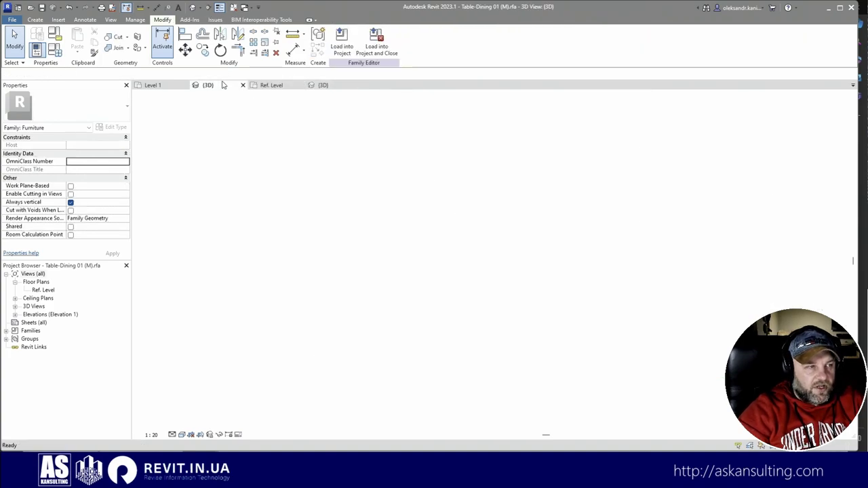
{"action": "middle_click_drag", "start_coordinate": [342, 256], "coordinate": [535, 257]}
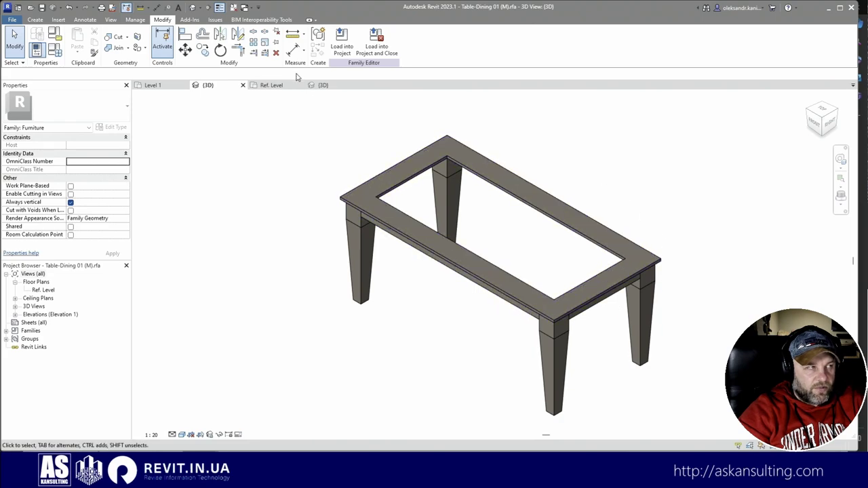
{"action": "left_click", "coordinate": [271, 85]}
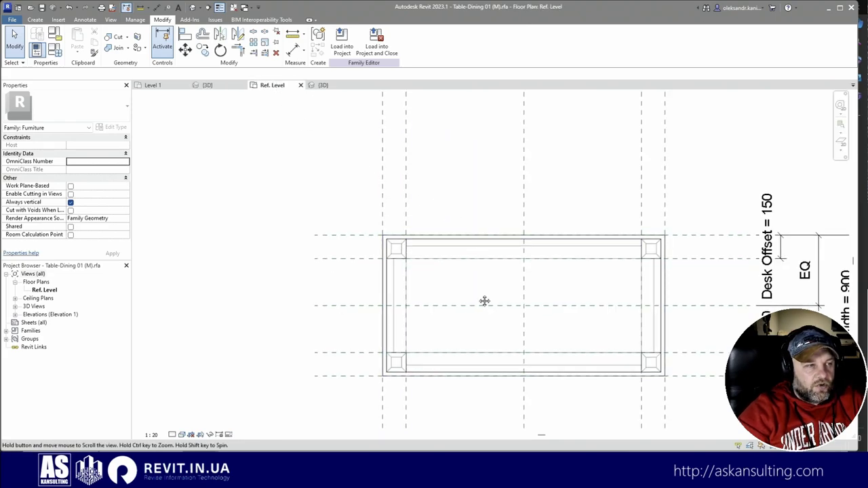
{"action": "middle_click_drag", "start_coordinate": [485, 301], "coordinate": [453, 259]}
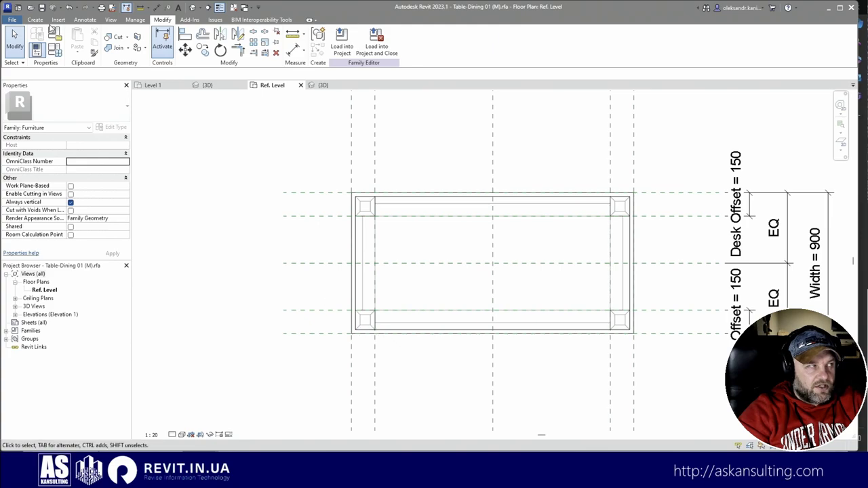
{"action": "left_click", "coordinate": [38, 20]}
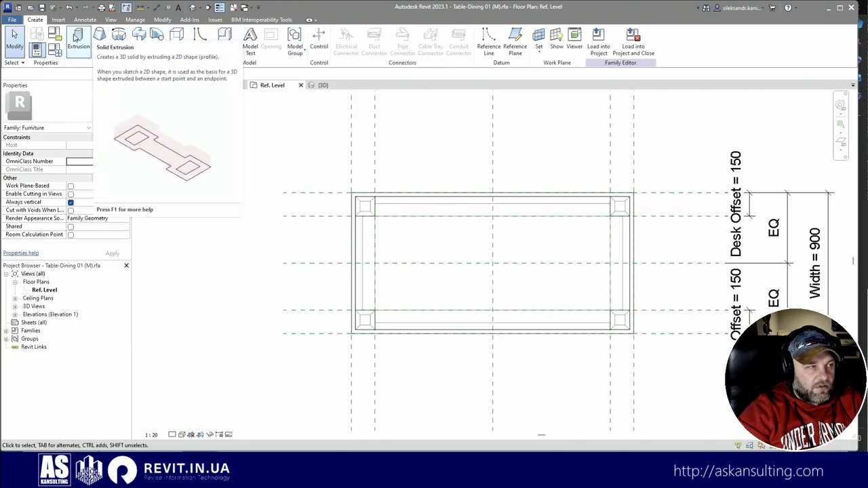
{"action": "left_click", "coordinate": [204, 85]}
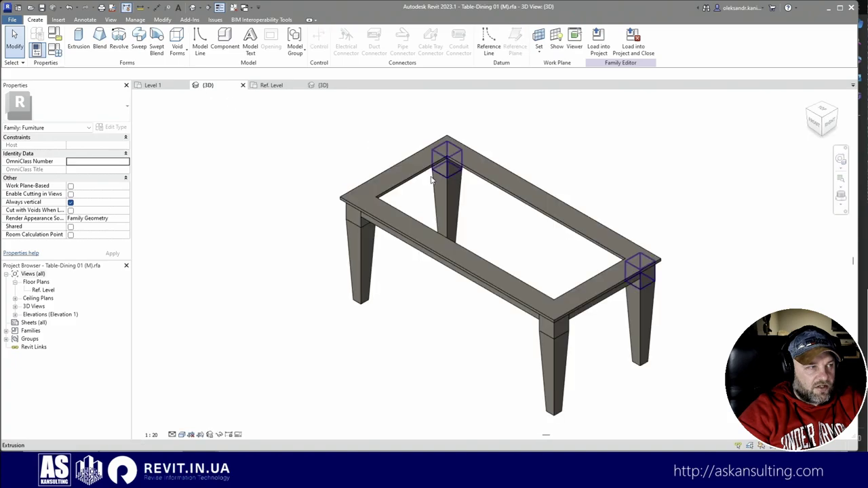
{"action": "left_click", "coordinate": [402, 164]}
{"action": "left_click_drag", "start_coordinate": [500, 228], "coordinate": [458, 232]}
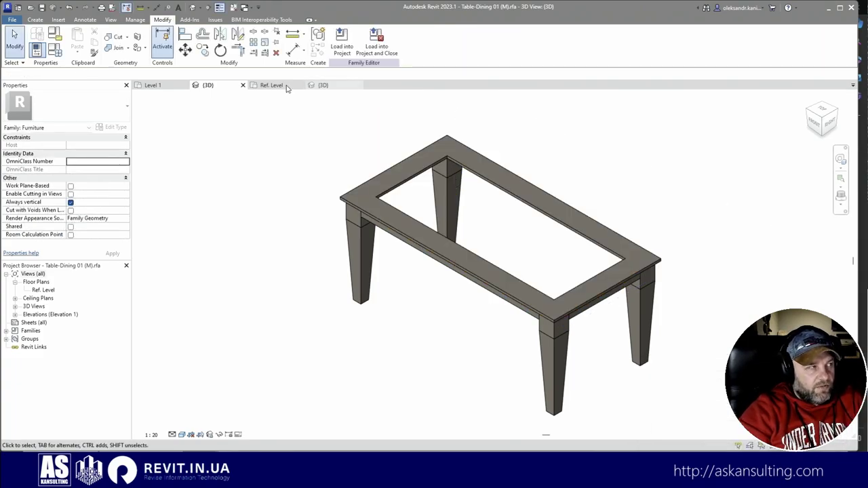
Start a blend and draw its large base rectangle beside the table.
{"action": "left_click", "coordinate": [34, 20]}
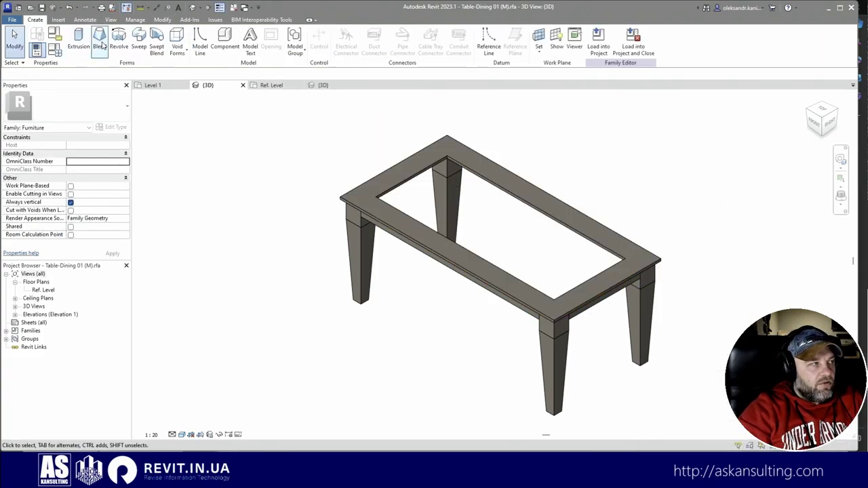
{"action": "left_click", "coordinate": [100, 43]}
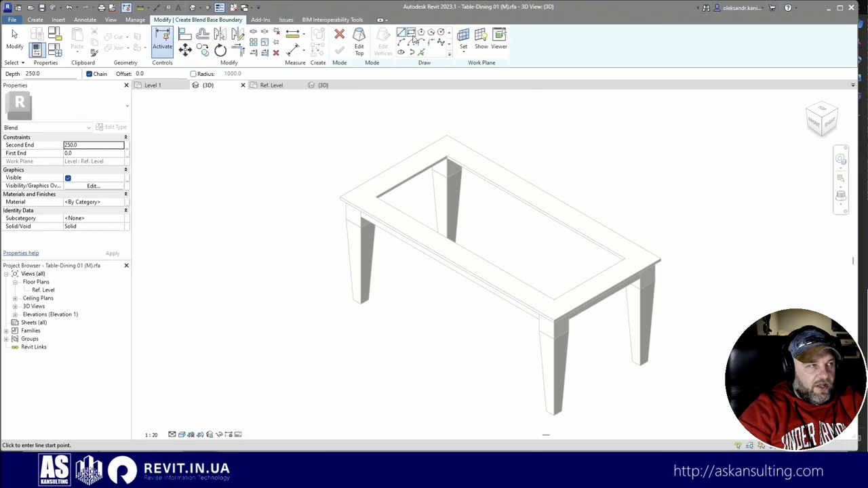
{"action": "left_click", "coordinate": [411, 32]}
{"action": "left_click", "coordinate": [180, 222]}
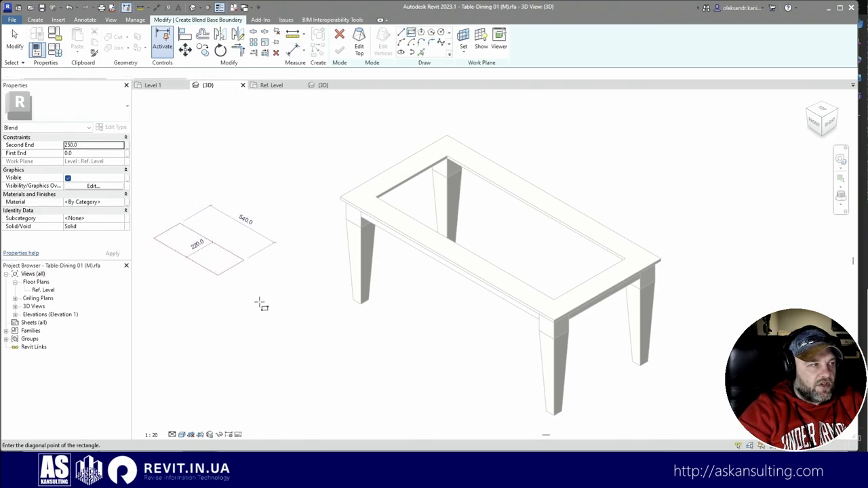
{"action": "left_click", "coordinate": [336, 235]}
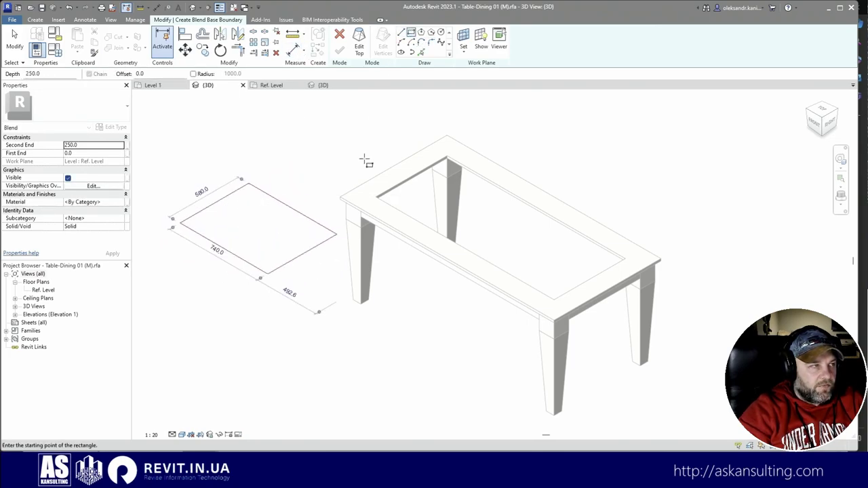
Sketch a smaller top rectangle and finish the blend.
{"action": "left_click", "coordinate": [360, 43]}
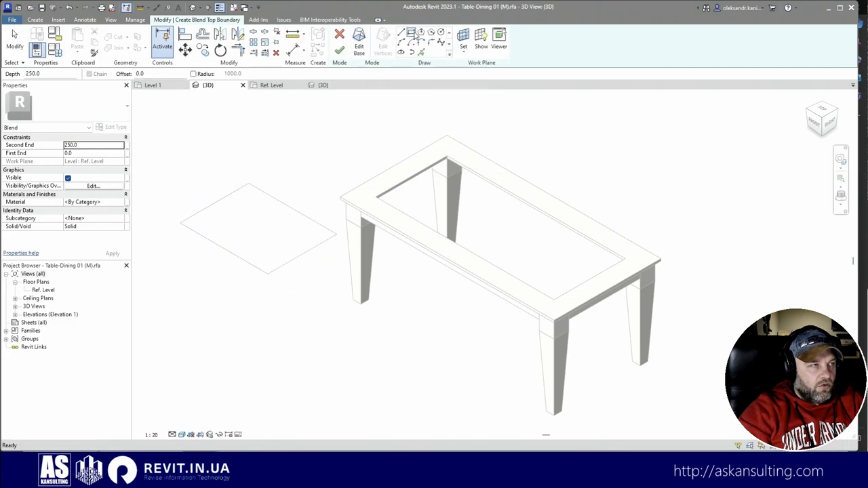
{"action": "left_click", "coordinate": [247, 227]}
{"action": "left_click", "coordinate": [300, 236]}
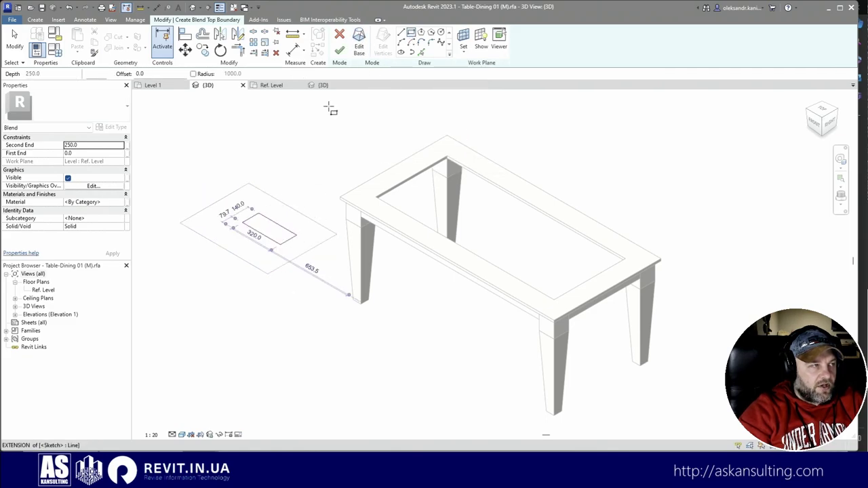
{"action": "left_click", "coordinate": [340, 53]}
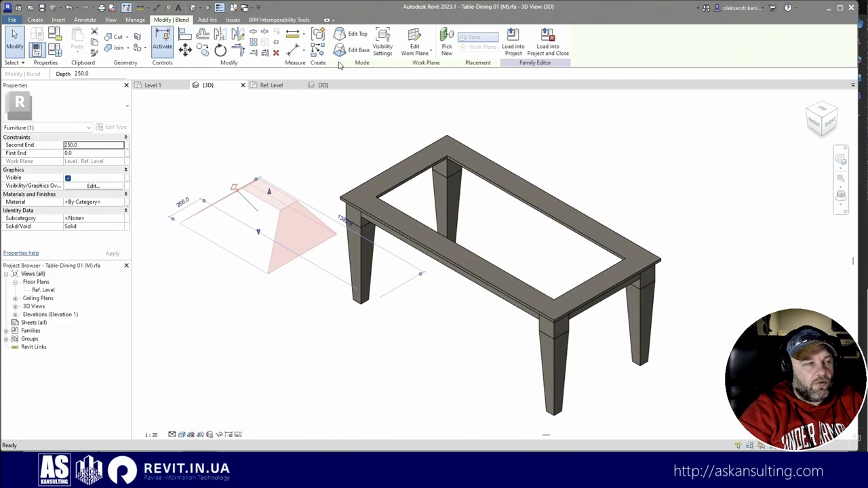
Raise the blend's top to 732 high and reopen its base sketch.
{"action": "left_click_drag", "start_coordinate": [268, 191], "coordinate": [270, 112]}
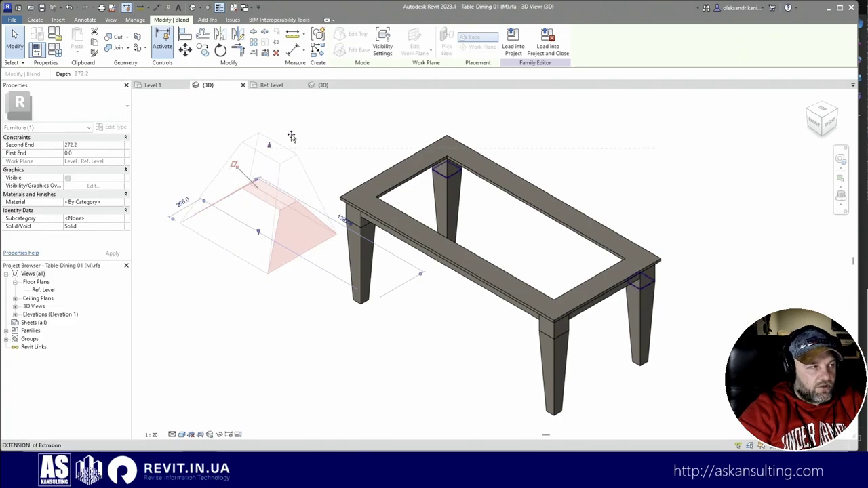
{"action": "middle_click_drag", "start_coordinate": [380, 217], "coordinate": [380, 149], "text": "shift"}
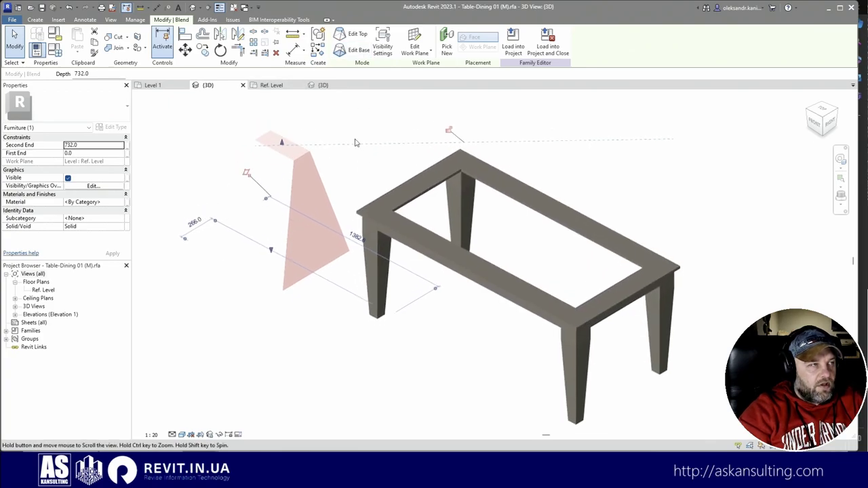
{"action": "left_click", "coordinate": [358, 50]}
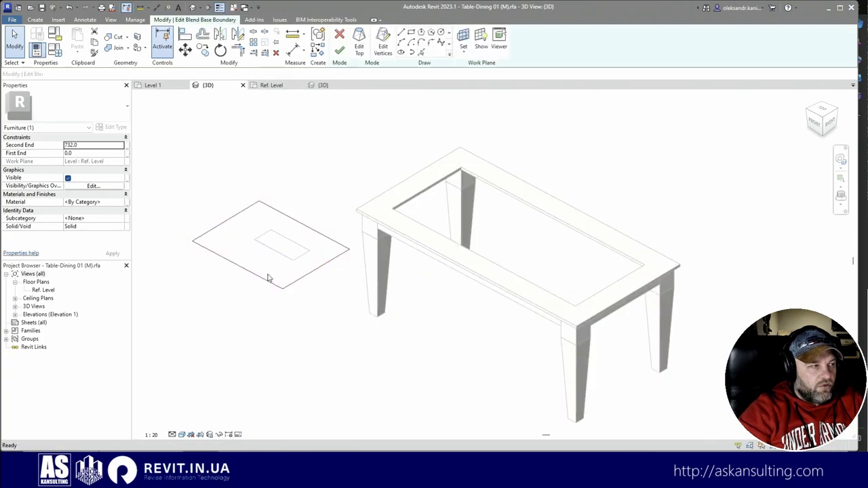
Round the front corner of the blend's base with a 300-radius fillet arc.
{"action": "left_click", "coordinate": [431, 42]}
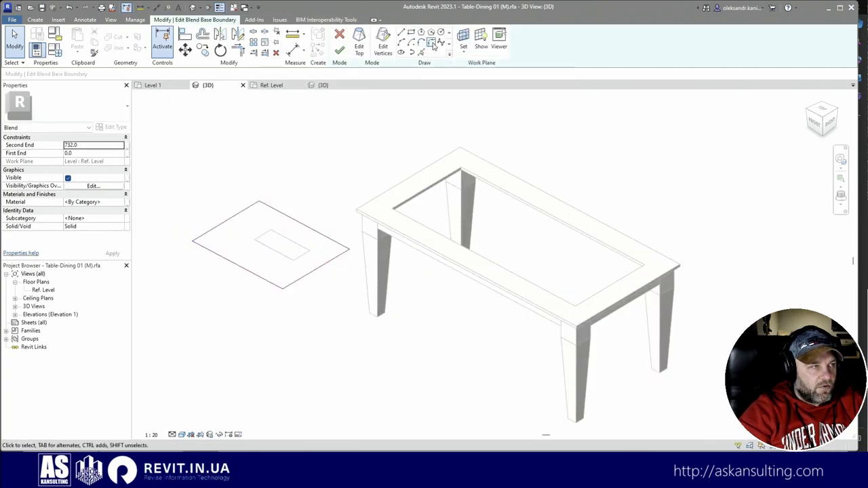
{"action": "left_click", "coordinate": [275, 278]}
{"action": "left_click", "coordinate": [293, 283]}
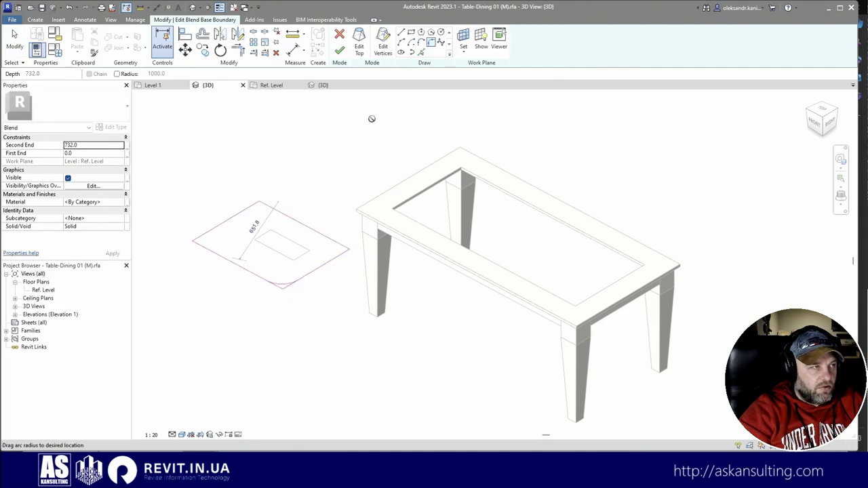
{"action": "left_click", "coordinate": [339, 49]}
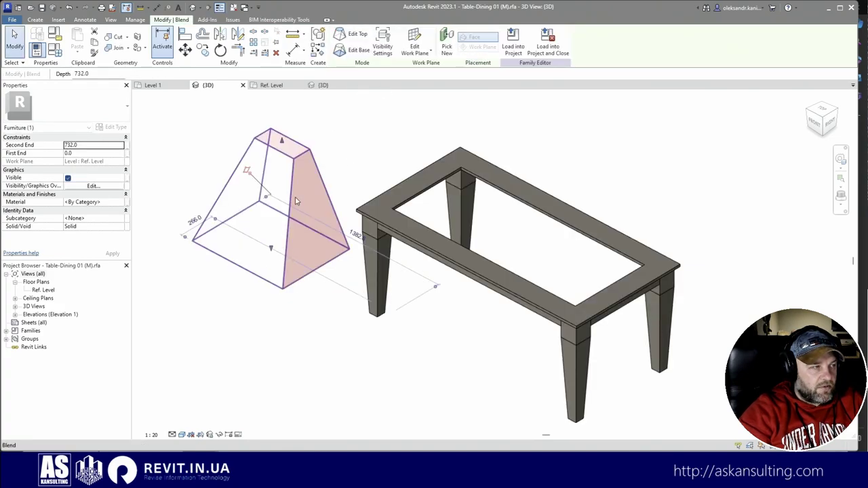
{"action": "left_click", "coordinate": [357, 51]}
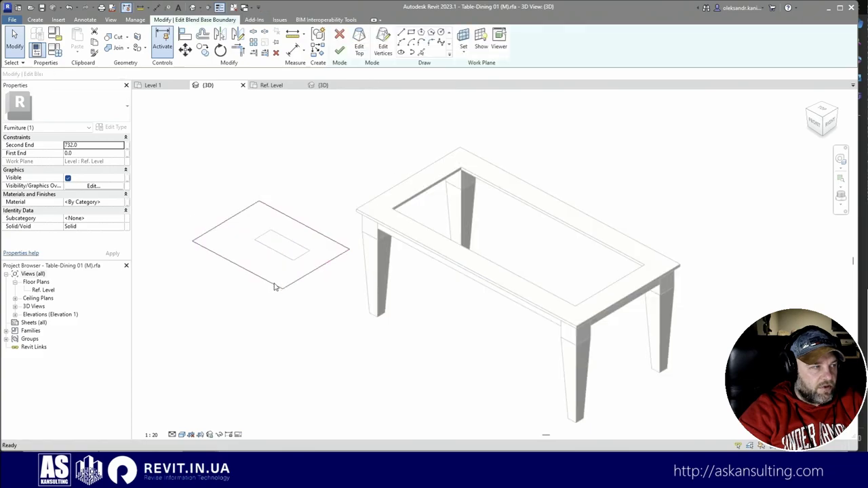
{"action": "left_click", "coordinate": [430, 43]}
{"action": "left_click", "coordinate": [275, 290]}
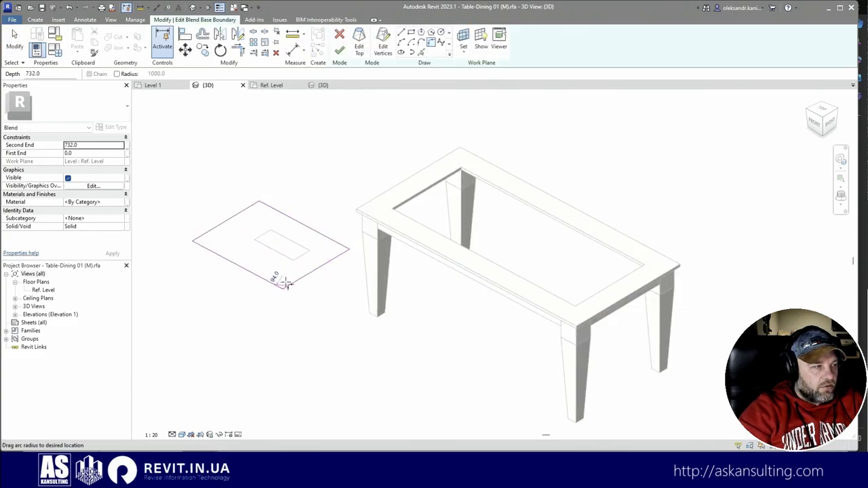
{"action": "left_click", "coordinate": [280, 277]}
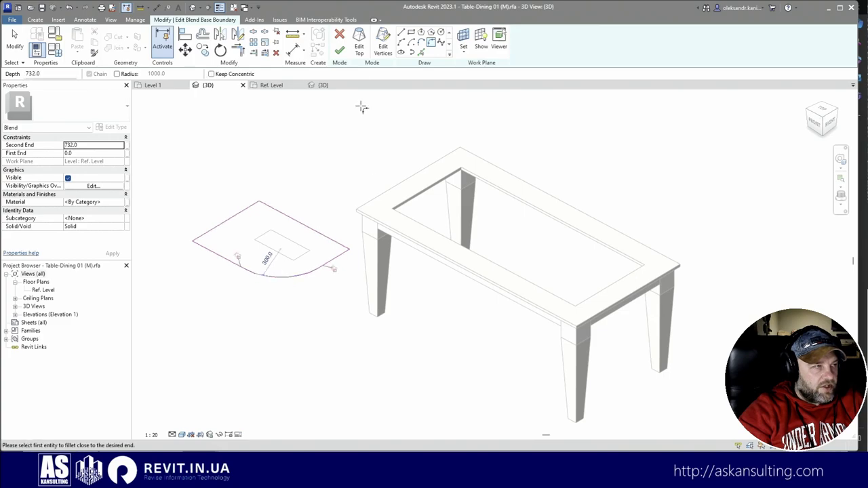
Fillet the matching corner of the top rectangle and finish the curved blend.
{"action": "left_click", "coordinate": [360, 45]}
{"action": "left_click", "coordinate": [433, 42]}
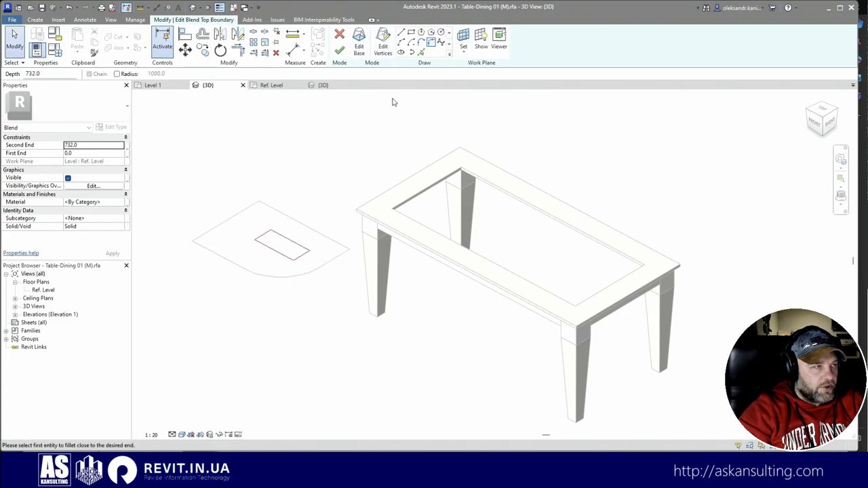
{"action": "left_click", "coordinate": [300, 255]}
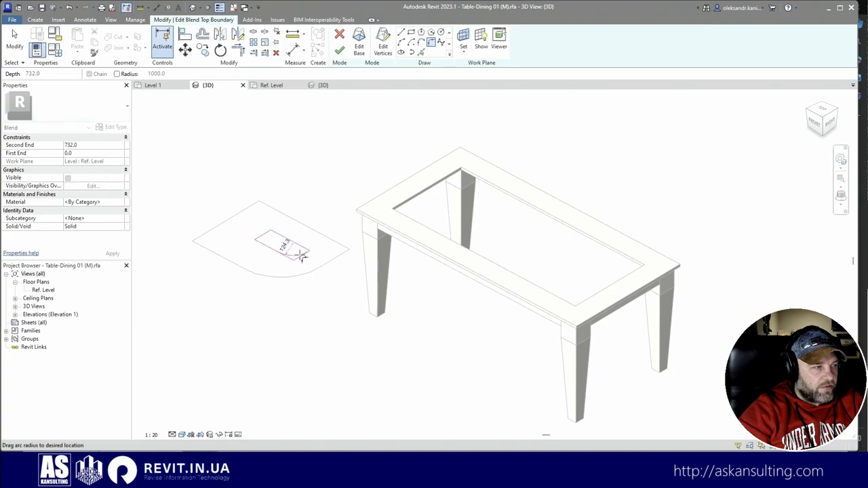
{"action": "scroll", "coordinate": [293, 255], "scroll_direction": "up", "scroll_amount": 2}
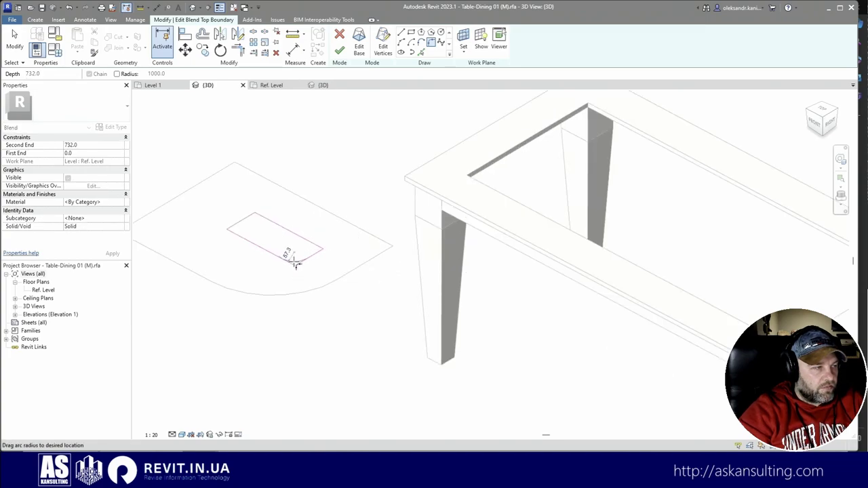
{"action": "left_click", "coordinate": [295, 263]}
{"action": "left_click", "coordinate": [339, 53]}
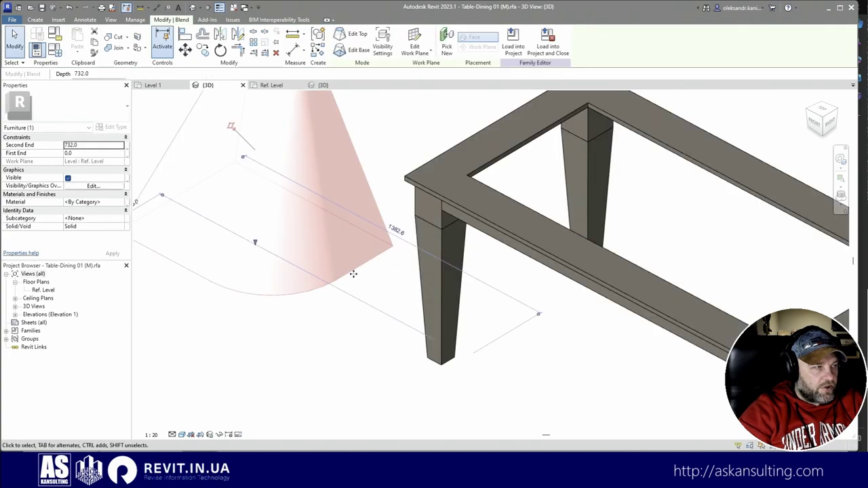
{"action": "left_click", "coordinate": [353, 274]}
{"action": "scroll", "coordinate": [333, 329], "scroll_direction": "down", "scroll_amount": 2}
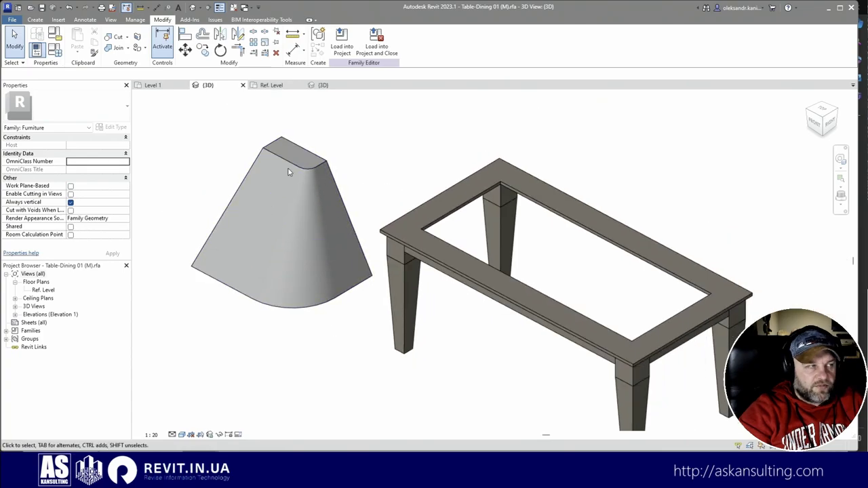
Delete the curved test blend and start a new Revolve form from Create.
{"action": "left_click", "coordinate": [338, 168]}
{"action": "middle_click_drag", "start_coordinate": [337, 168], "coordinate": [363, 202], "text": "shift"}
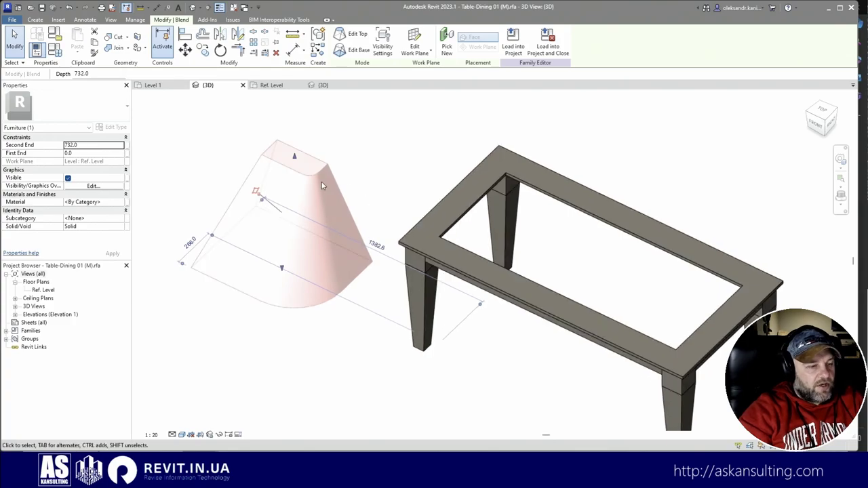
{"action": "key", "text": "Delete"}
{"action": "left_click", "coordinate": [35, 21]}
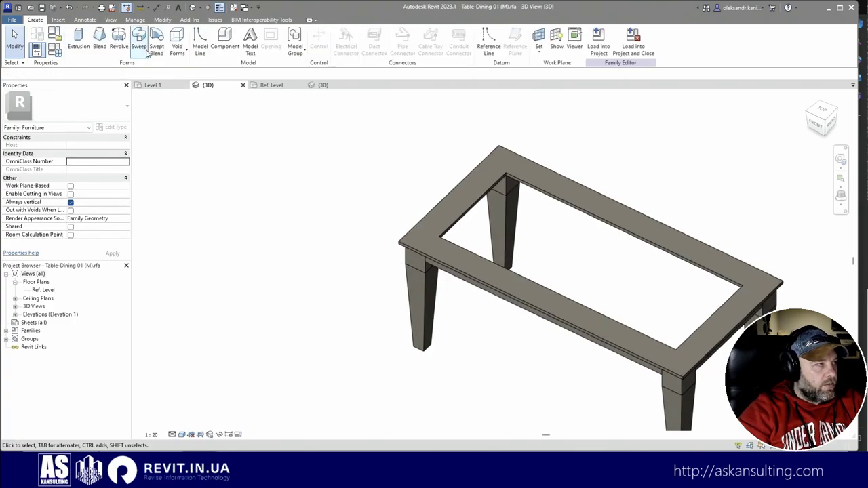
{"action": "left_click", "coordinate": [119, 42]}
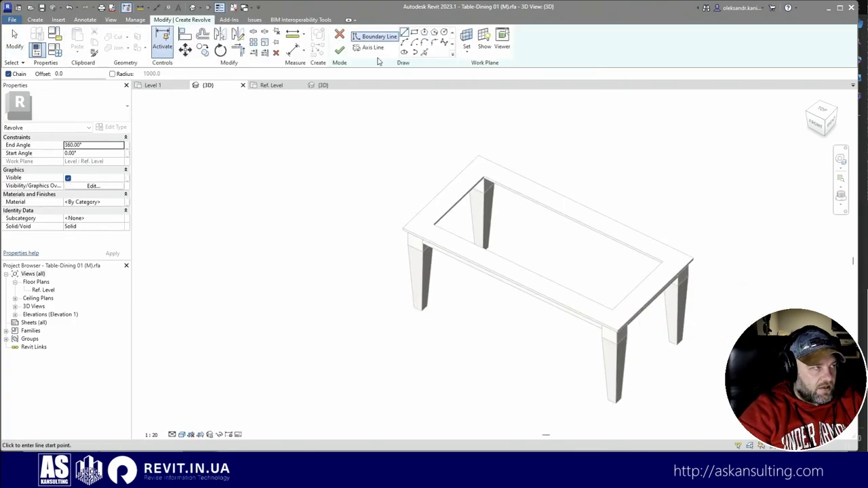
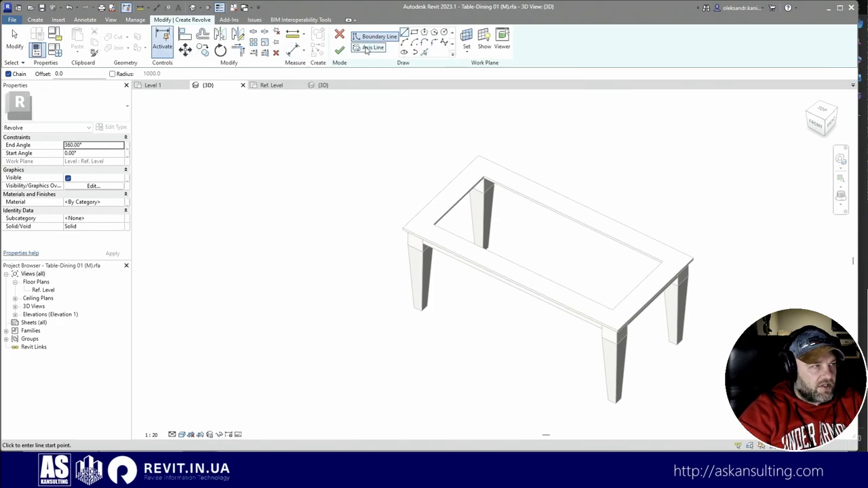
Revolve a small circle profile around a drawn axis into a test ring, inspect it, then delete it.
{"action": "left_click", "coordinate": [367, 49]}
{"action": "left_click", "coordinate": [352, 270]}
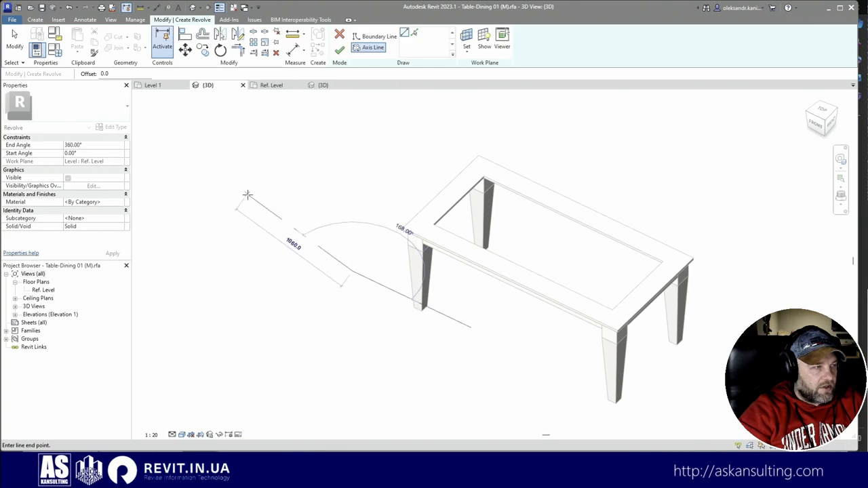
{"action": "left_click", "coordinate": [316, 177]}
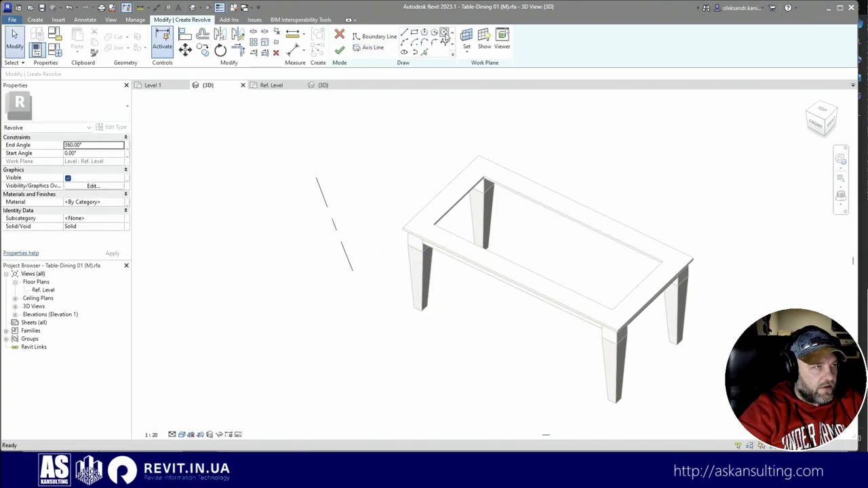
{"action": "left_click", "coordinate": [303, 233]}
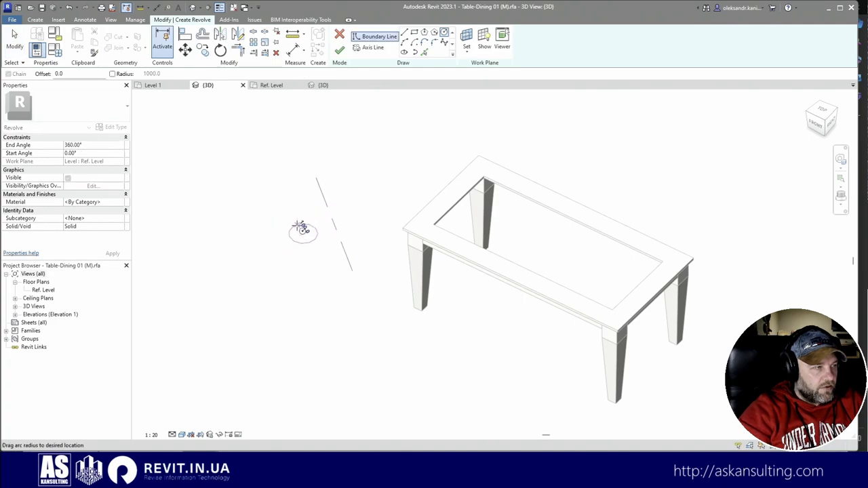
{"action": "left_click", "coordinate": [296, 223]}
{"action": "left_click", "coordinate": [339, 50]}
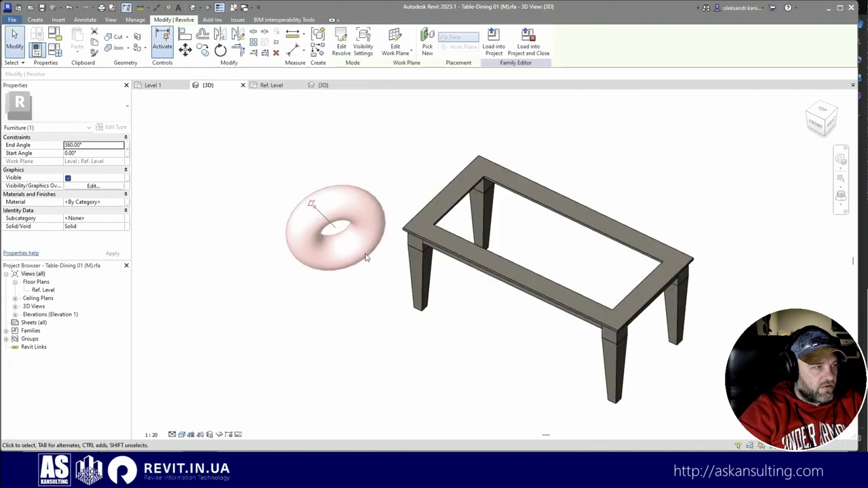
{"action": "middle_click_drag", "start_coordinate": [355, 317], "coordinate": [307, 195], "text": "shift"}
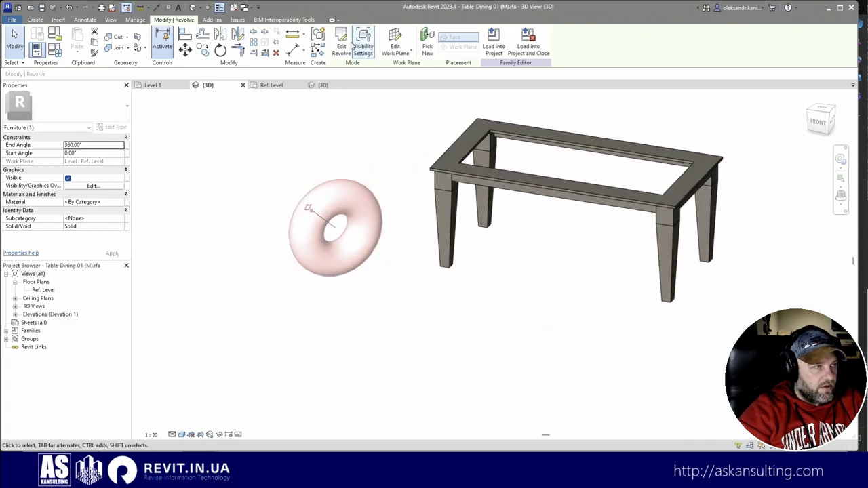
{"action": "key", "text": "Delete"}
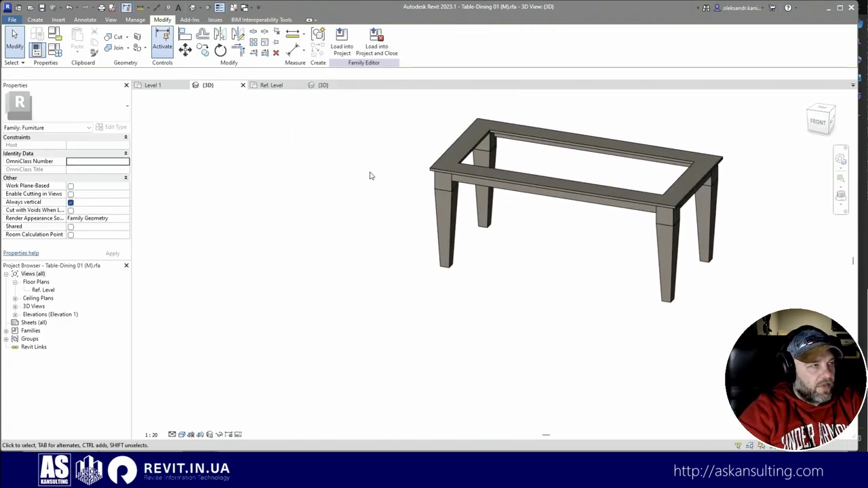
Start a sweep and sketch a three-segment zig-zag path over the table from the top view.
{"action": "left_click", "coordinate": [31, 21]}
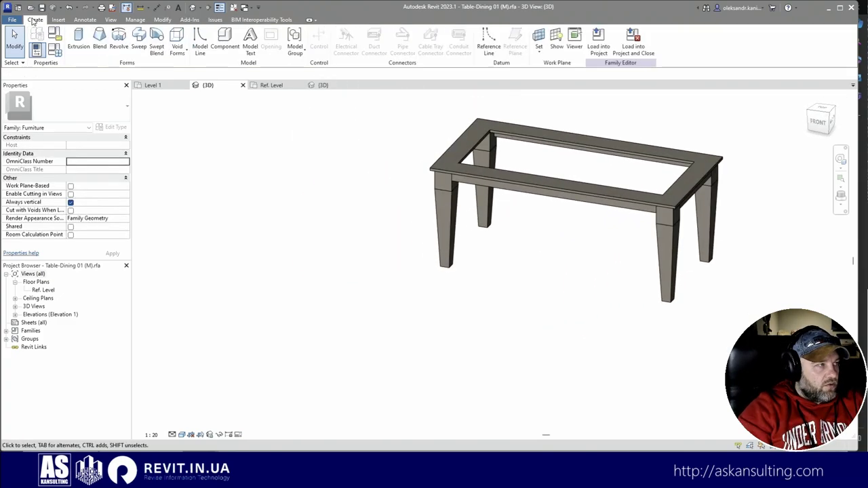
{"action": "left_click", "coordinate": [821, 111]}
{"action": "left_click", "coordinate": [140, 41]}
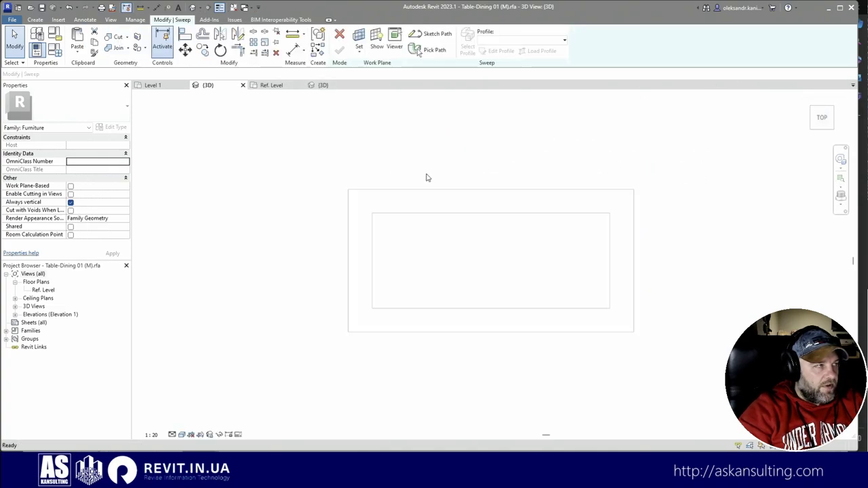
{"action": "left_click", "coordinate": [431, 40]}
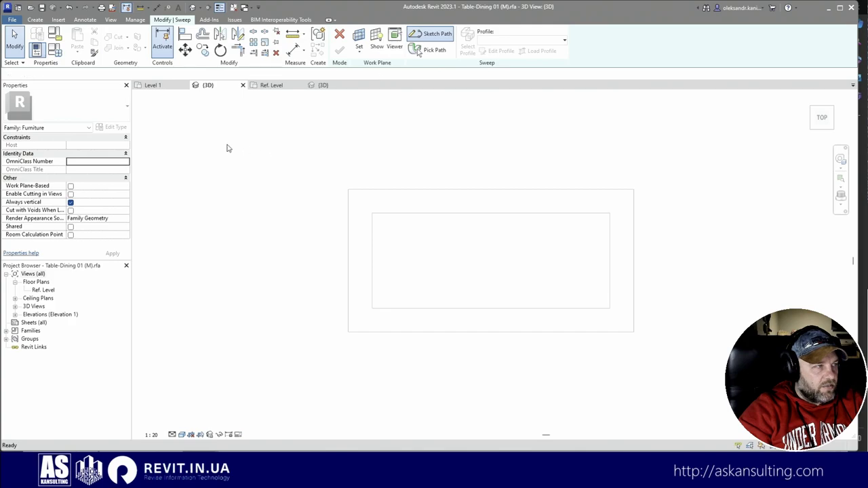
{"action": "left_click", "coordinate": [265, 123]}
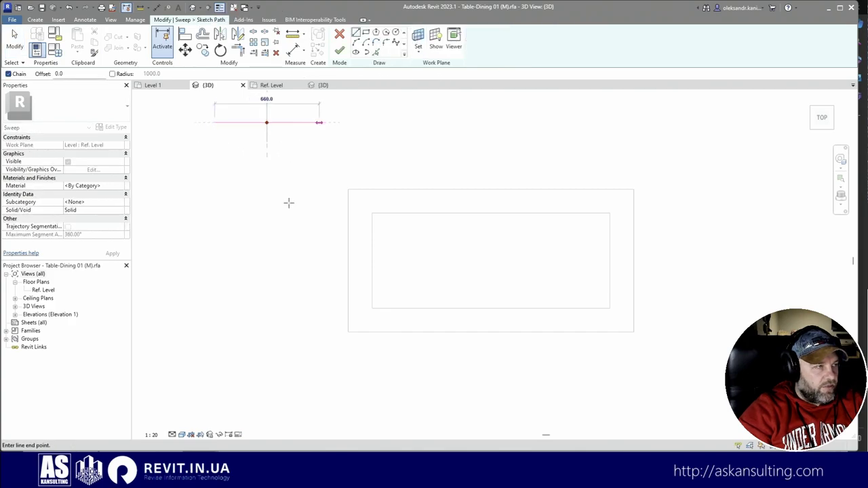
{"action": "left_click", "coordinate": [285, 276]}
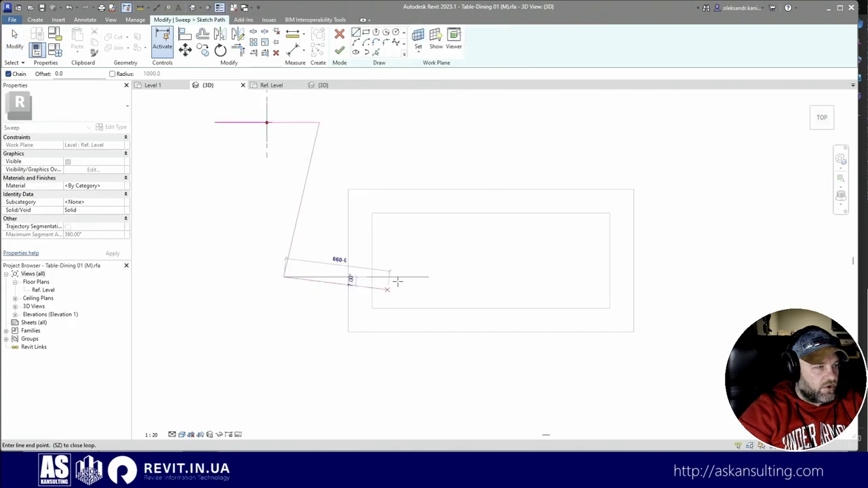
{"action": "left_click", "coordinate": [424, 258]}
{"action": "left_click", "coordinate": [333, 388]}
{"action": "key", "text": "Escape"}
{"action": "key", "text": "Escape"}
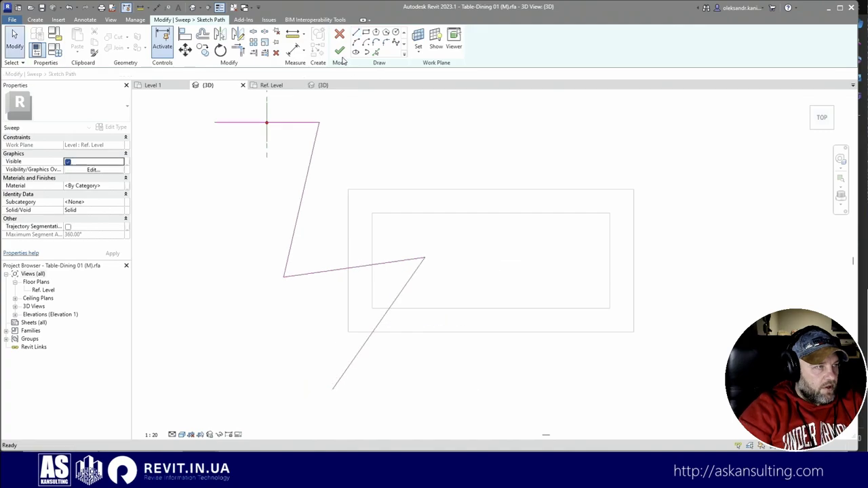
{"action": "left_click", "coordinate": [339, 51]}
{"action": "mouse_move", "coordinate": [496, 271]}
{"action": "middle_mouse_down", "text": "shift"}
{"action": "mouse_move", "coordinate": [373, 165]}
{"action": "mouse_move", "coordinate": [457, 81]}
{"action": "middle_mouse_up", "text": "shift"}
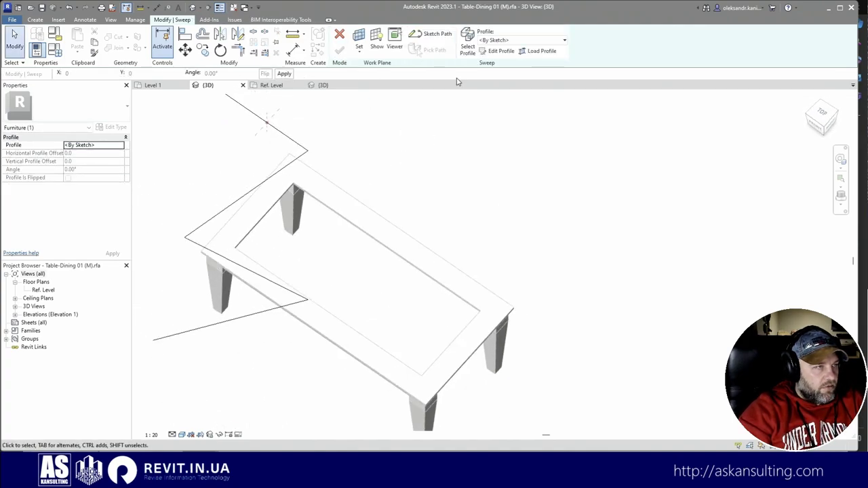
Add a circular profile at the path start, finish the tube sweep, and delete it.
{"action": "left_click", "coordinate": [501, 51]}
{"action": "scroll", "coordinate": [271, 132], "scroll_direction": "up", "scroll_amount": 3}
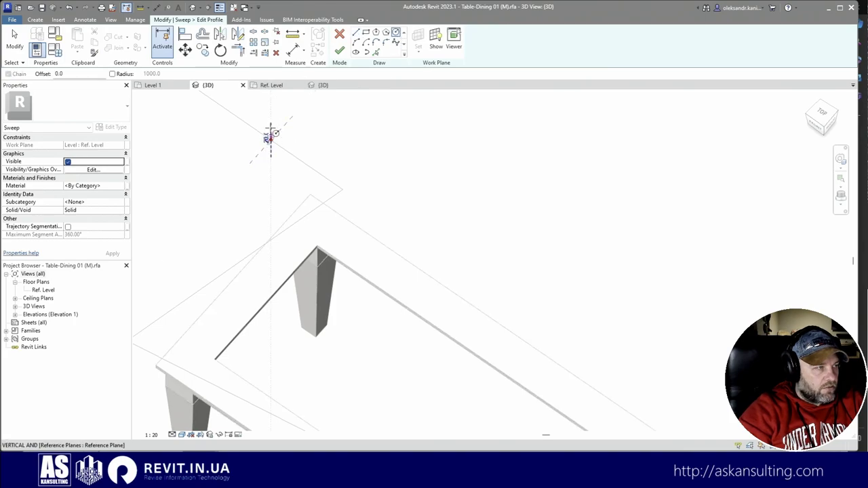
{"action": "left_click", "coordinate": [271, 138]}
{"action": "left_click", "coordinate": [339, 52]}
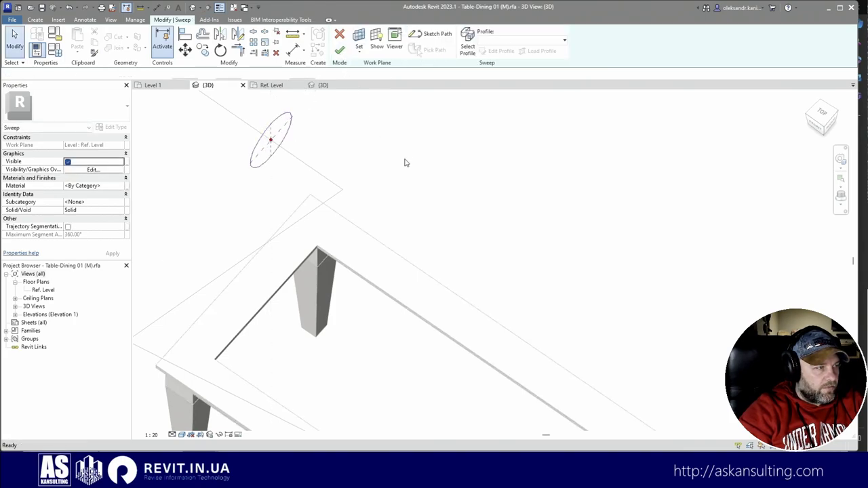
{"action": "left_click", "coordinate": [338, 52]}
{"action": "middle_click_drag", "start_coordinate": [420, 176], "coordinate": [397, 179], "text": "shift"}
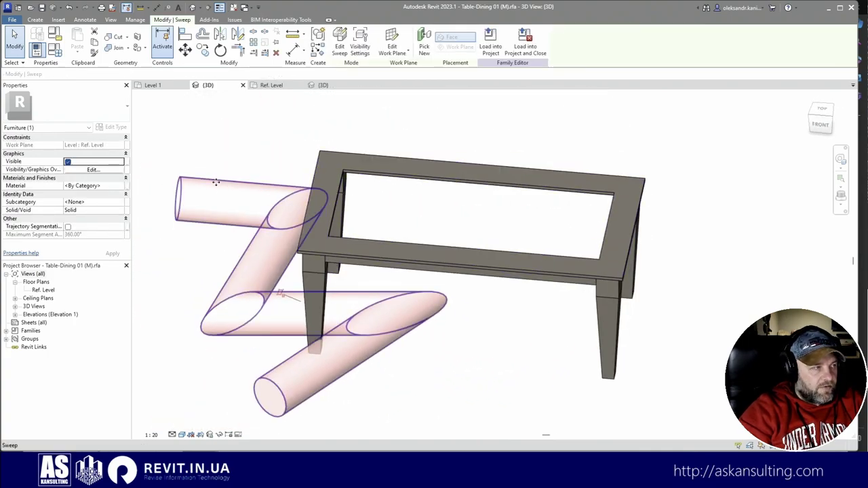
{"action": "key", "text": "Delete"}
Start a swept blend and sketch a single arc path beside the table.
{"action": "left_click", "coordinate": [35, 19]}
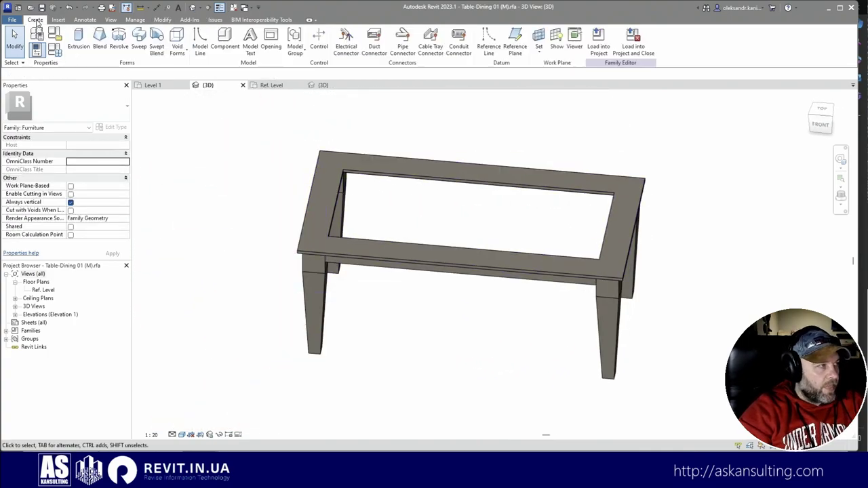
{"action": "left_click", "coordinate": [157, 42]}
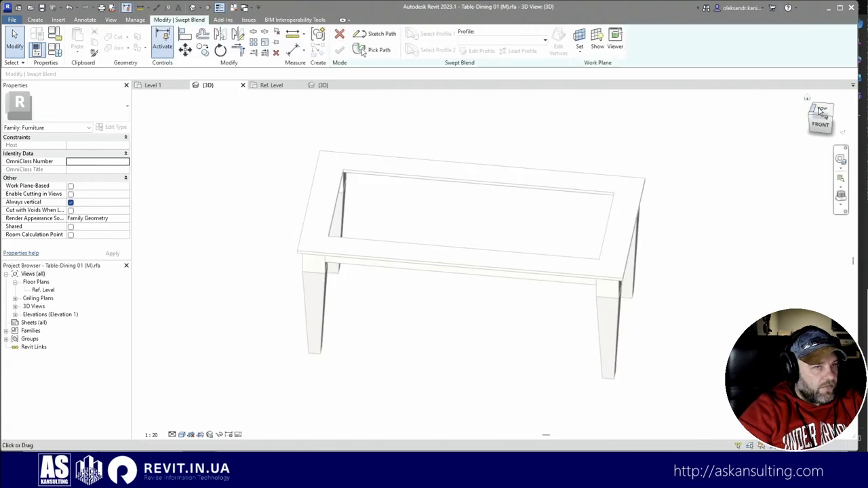
{"action": "left_click_drag", "start_coordinate": [819, 108], "coordinate": [778, 113]}
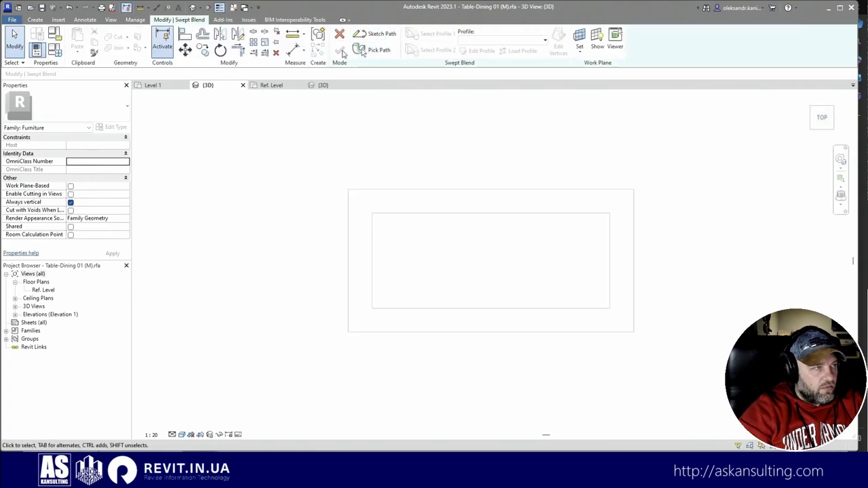
{"action": "left_click", "coordinate": [388, 35]}
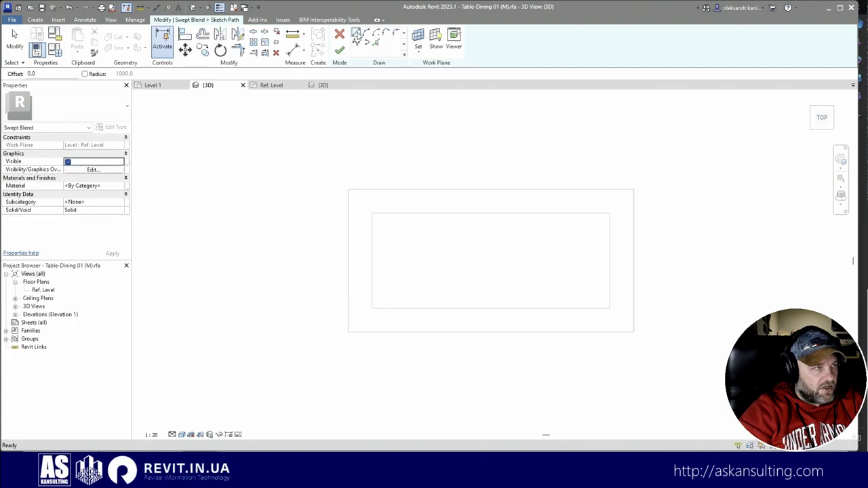
{"action": "left_click", "coordinate": [356, 33]}
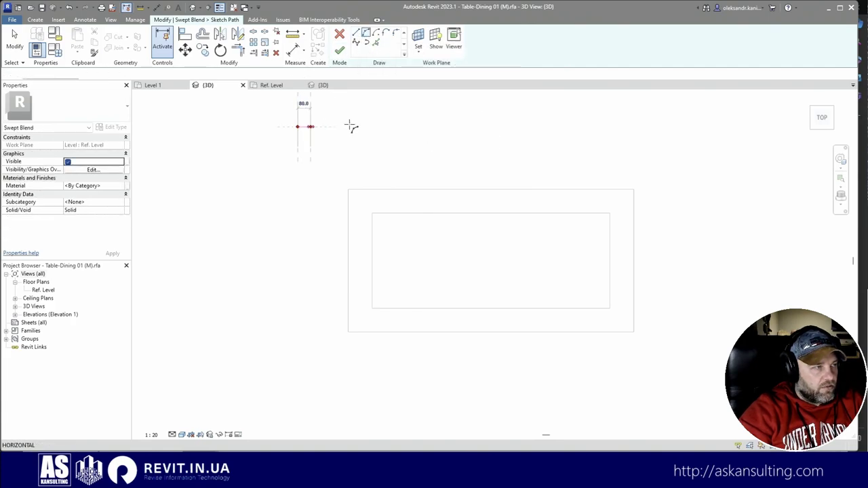
{"action": "left_click", "coordinate": [586, 147]}
{"action": "left_click", "coordinate": [471, 108]}
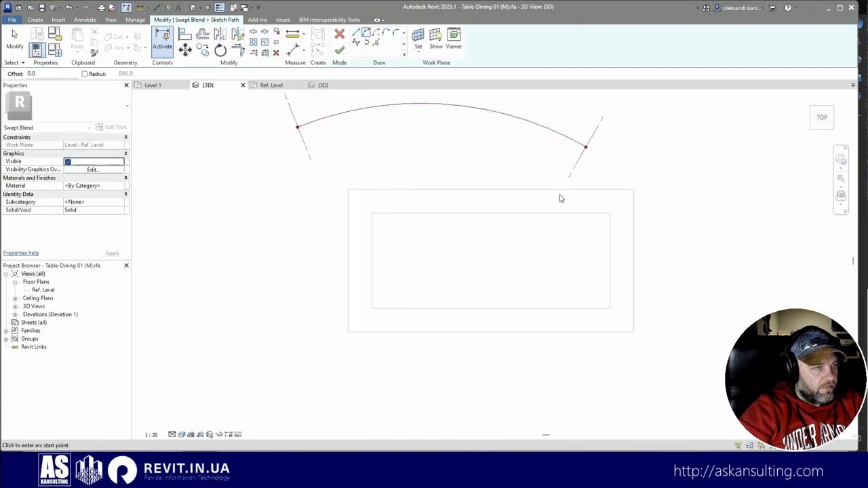
{"action": "key", "text": "Escape"}
{"action": "key", "text": "Escape"}
{"action": "middle_click_drag", "start_coordinate": [556, 283], "coordinate": [318, 245], "text": "shift"}
{"action": "left_click", "coordinate": [339, 49]}
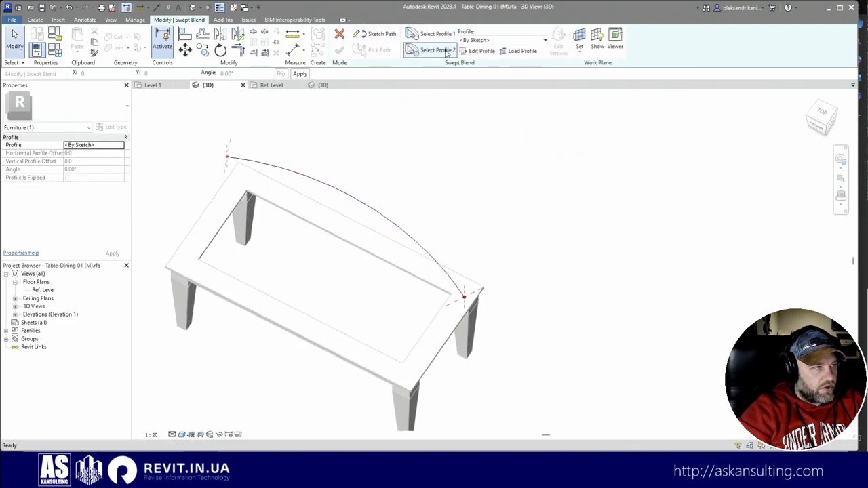
{"action": "middle_click_drag", "start_coordinate": [404, 193], "coordinate": [258, 163], "text": "shift"}
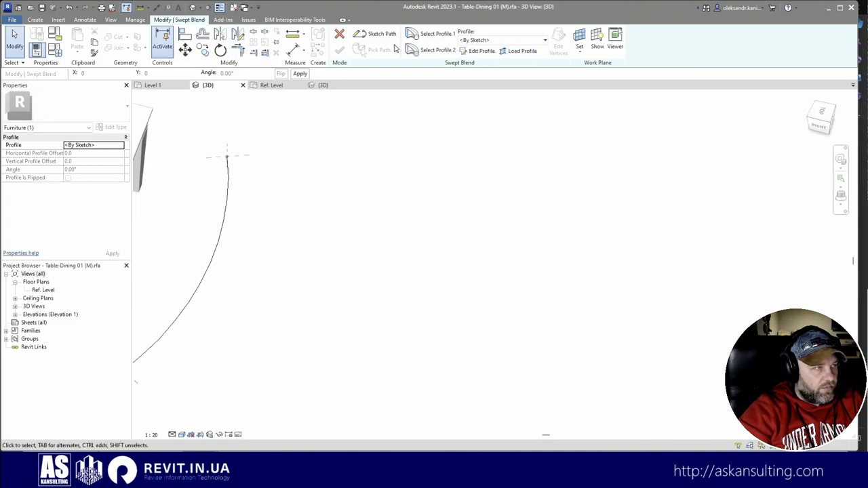
Keep the first end profile and draw a smaller circular second profile at the path's lower end.
{"action": "left_click", "coordinate": [382, 35]}
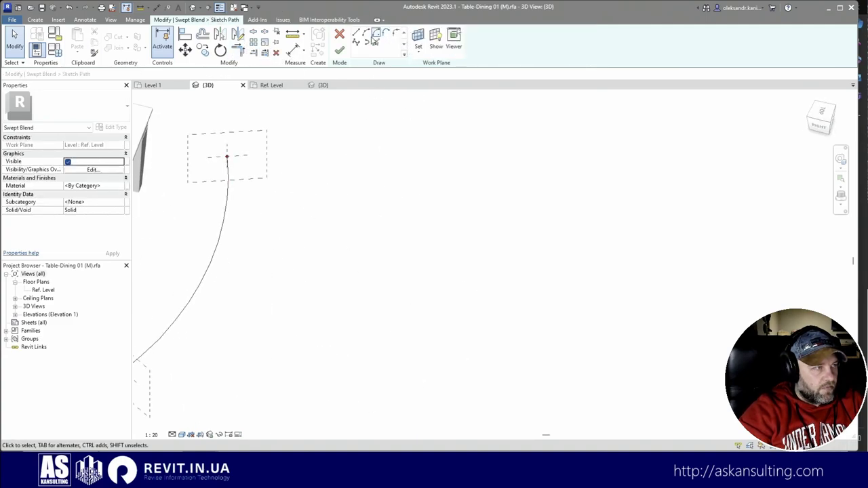
{"action": "key", "text": "Escape"}
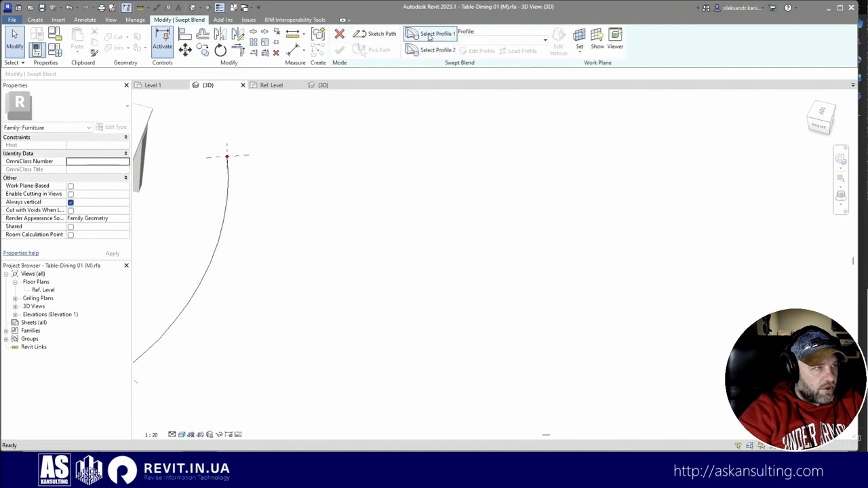
{"action": "left_click", "coordinate": [429, 35]}
{"action": "left_click", "coordinate": [481, 52]}
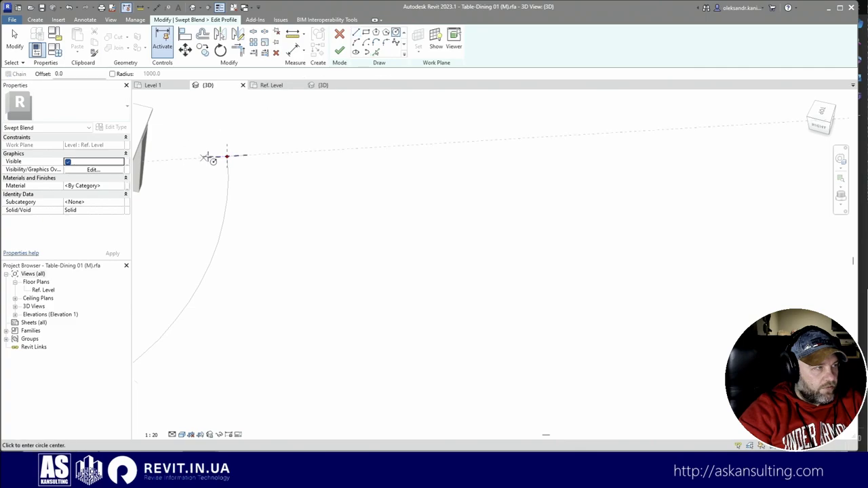
{"action": "scroll", "coordinate": [309, 194], "scroll_direction": "down", "scroll_amount": 2}
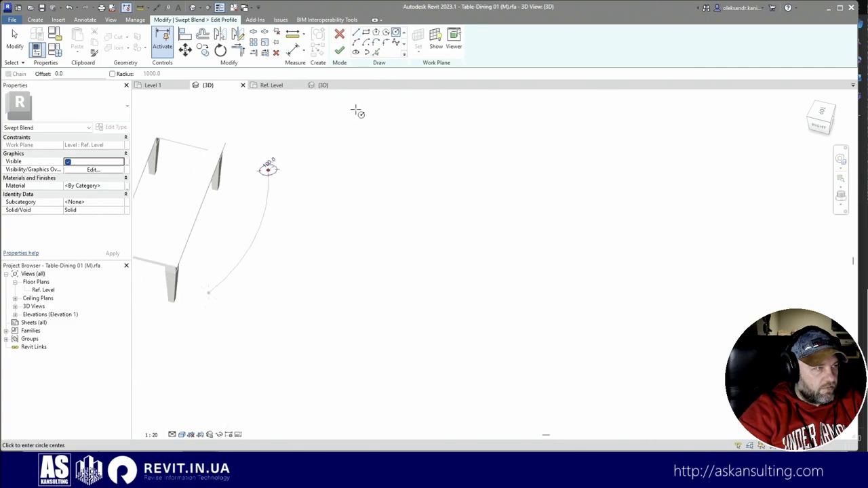
{"action": "left_click", "coordinate": [341, 50]}
{"action": "scroll", "coordinate": [407, 268], "scroll_direction": "up", "scroll_amount": 4}
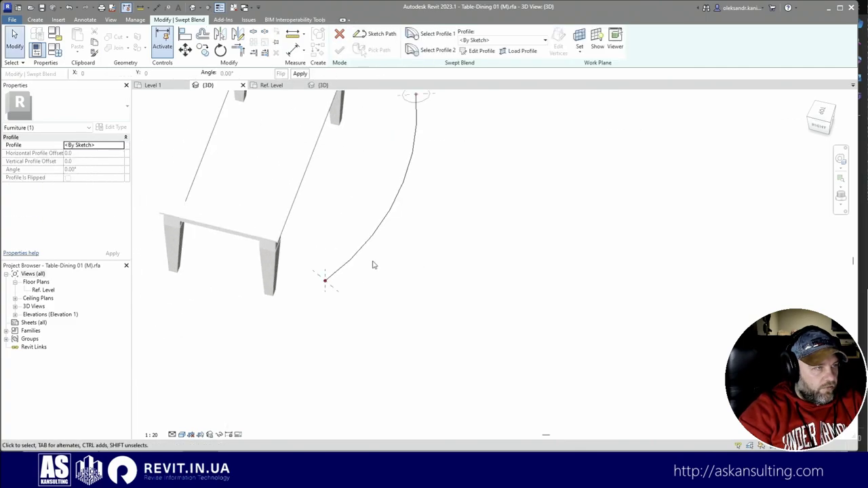
{"action": "left_click", "coordinate": [447, 50]}
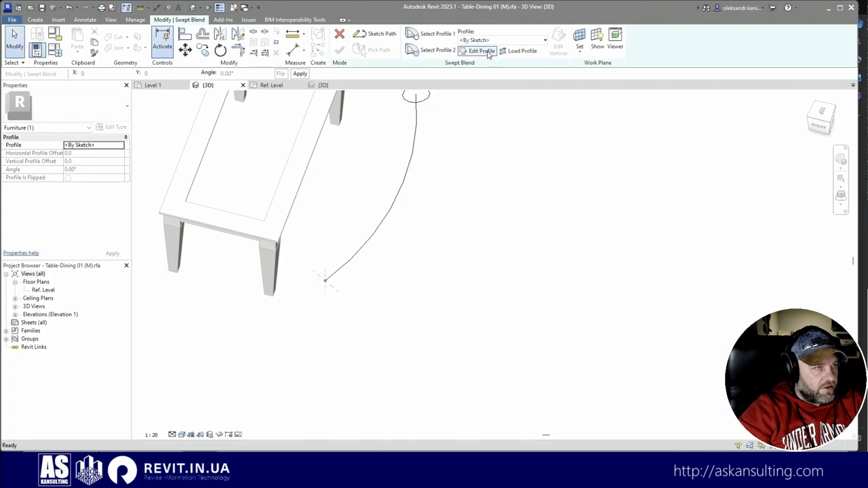
{"action": "left_click", "coordinate": [478, 52]}
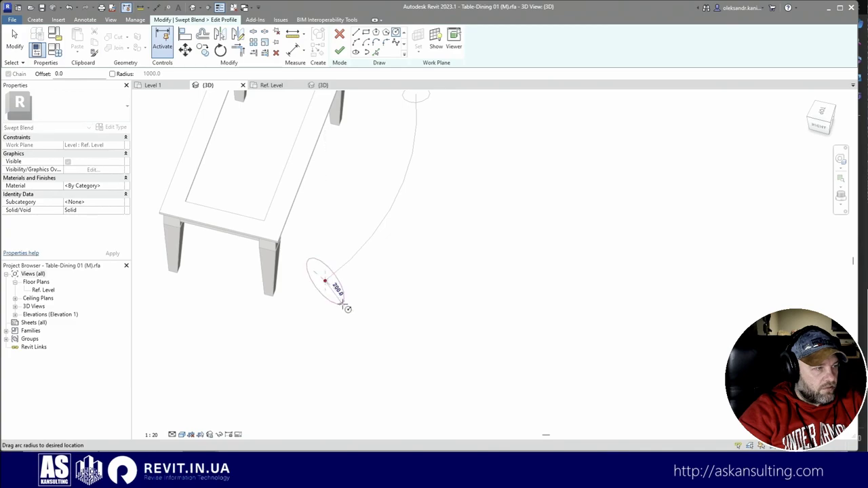
{"action": "left_click", "coordinate": [335, 291]}
{"action": "left_click", "coordinate": [339, 51]}
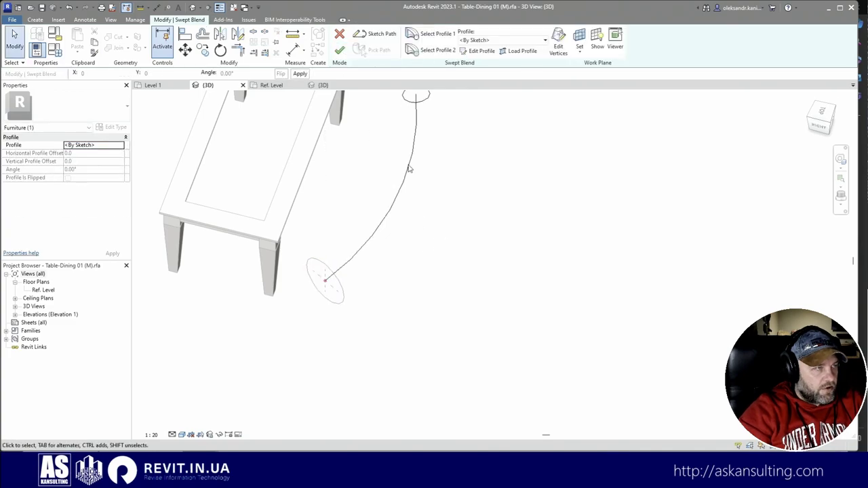
Complete the swept blend into a tapering solid tube and view it from above.
{"action": "left_click", "coordinate": [339, 34]}
{"action": "key", "text": "Escape"}
{"action": "left_click", "coordinate": [339, 49]}
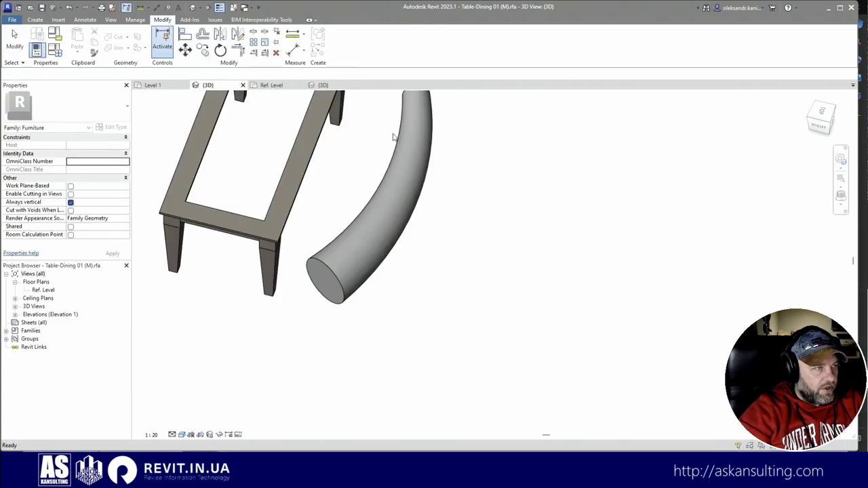
{"action": "middle_click_drag", "start_coordinate": [420, 272], "coordinate": [437, 255], "text": "shift"}
{"action": "left_click", "coordinate": [478, 247]}
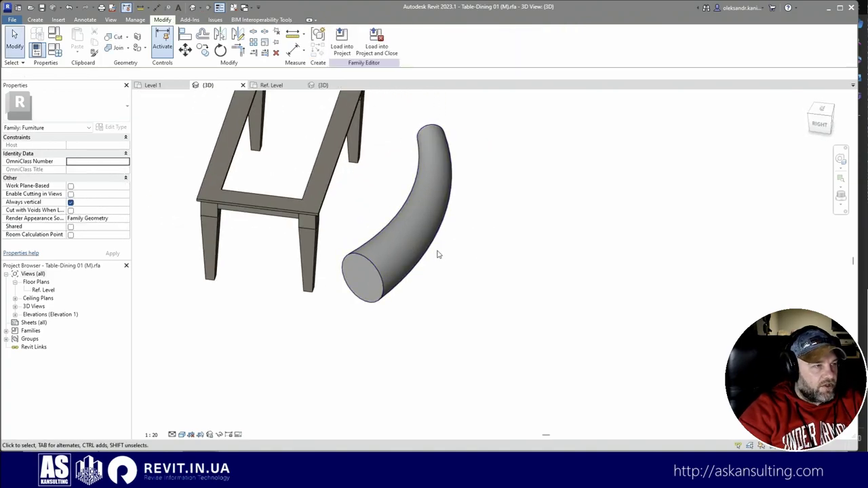
{"action": "left_click", "coordinate": [821, 110]}
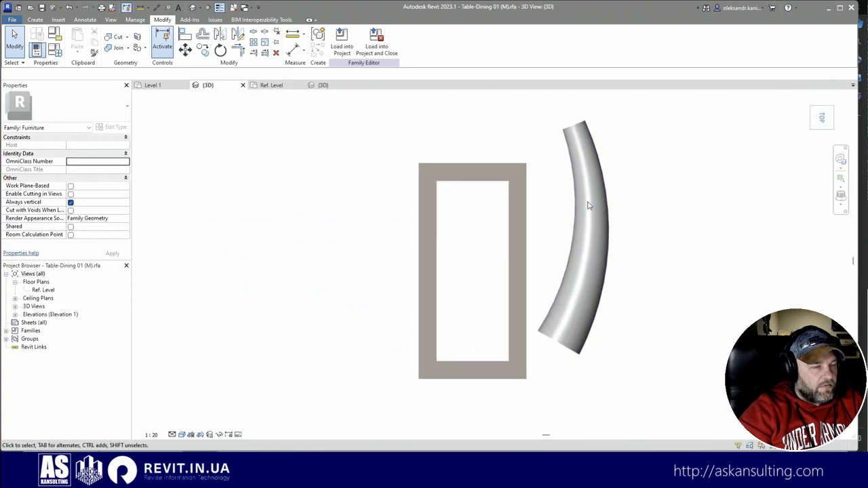
Create a cylindrical void extrusion by drawing a circle over the curved tube.
{"action": "left_click", "coordinate": [35, 19]}
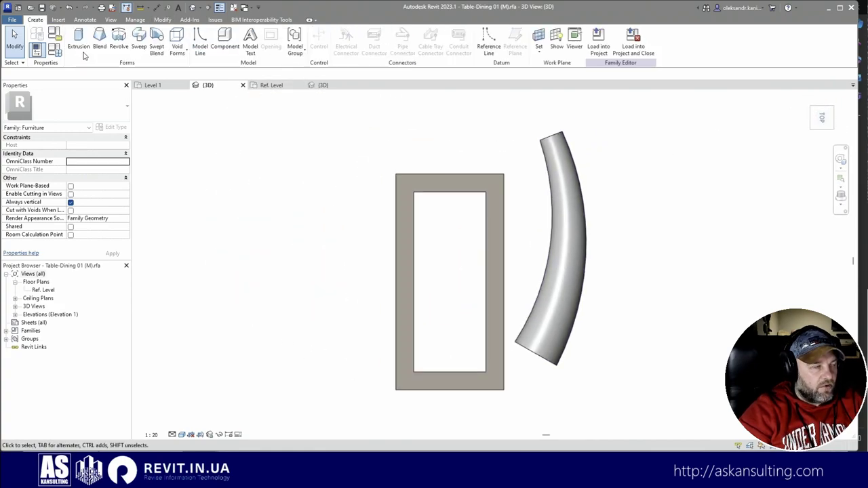
{"action": "left_click", "coordinate": [179, 54]}
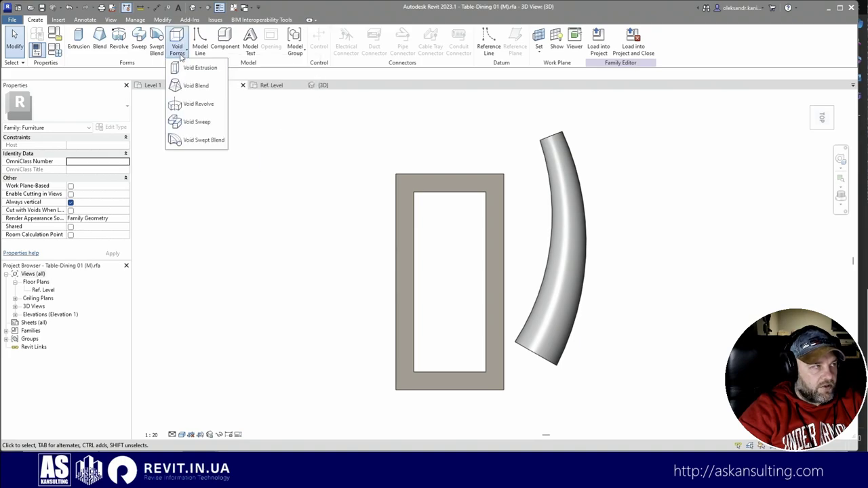
{"action": "left_click", "coordinate": [189, 69]}
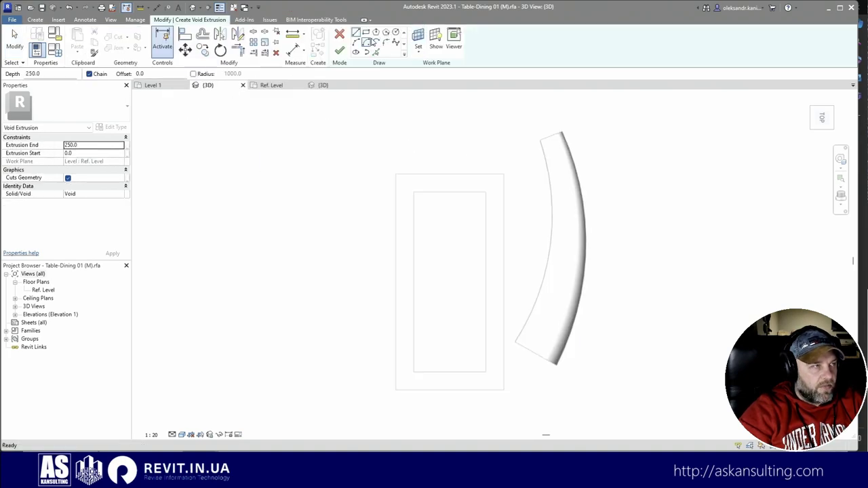
{"action": "left_click", "coordinate": [574, 242]}
{"action": "key", "text": "Escape"}
{"action": "key", "text": "Escape"}
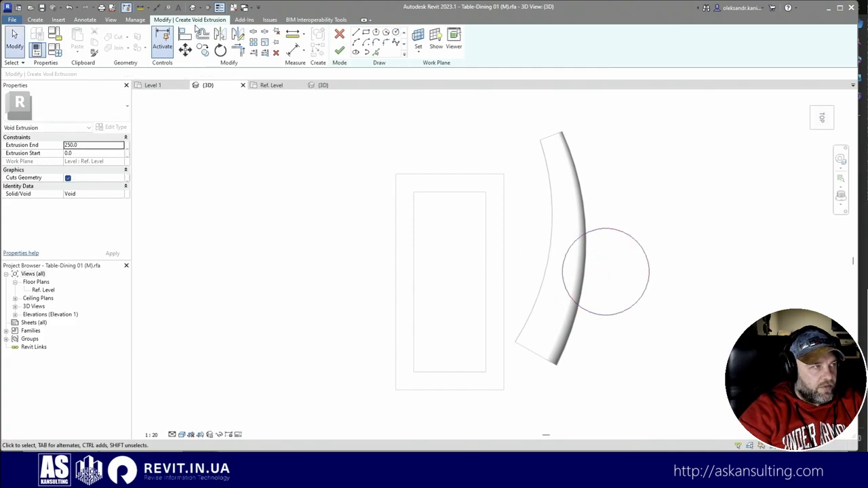
{"action": "left_click", "coordinate": [341, 58]}
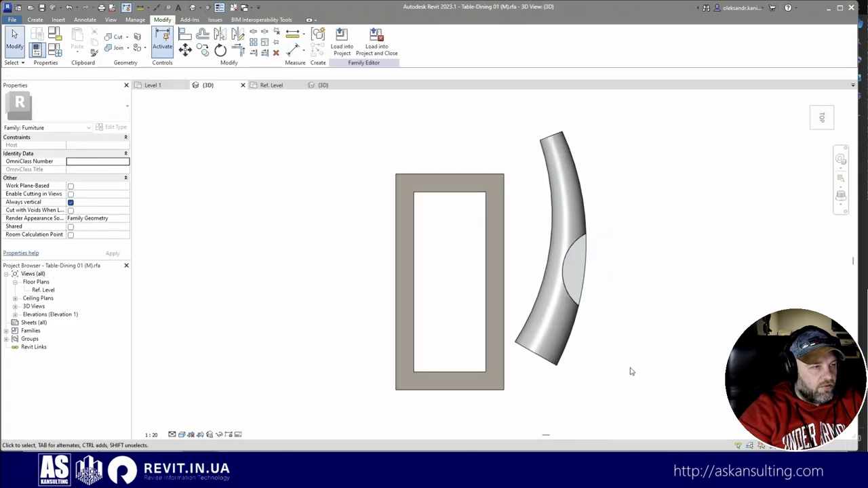
{"action": "middle_click_drag", "start_coordinate": [630, 368], "coordinate": [562, 310], "text": "shift"}
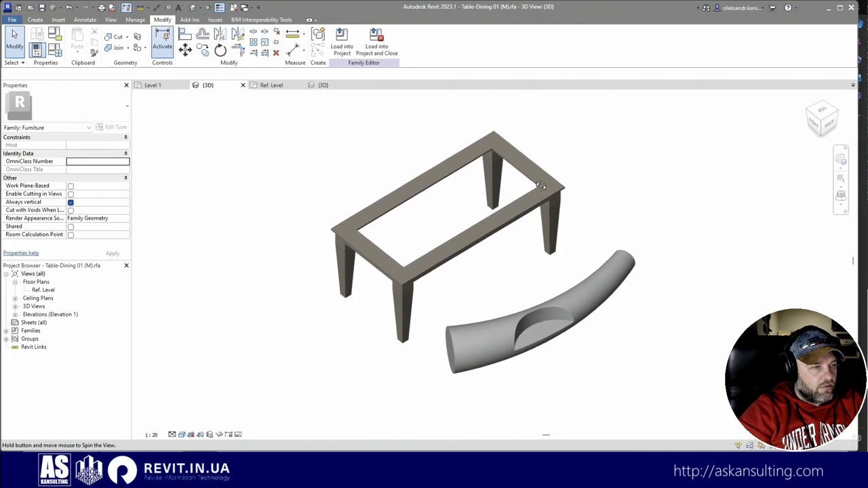
Extend the void downward and move it across the tube so it splits in two.
{"action": "left_click", "coordinate": [560, 333]}
{"action": "left_click_drag", "start_coordinate": [562, 335], "coordinate": [550, 416]}
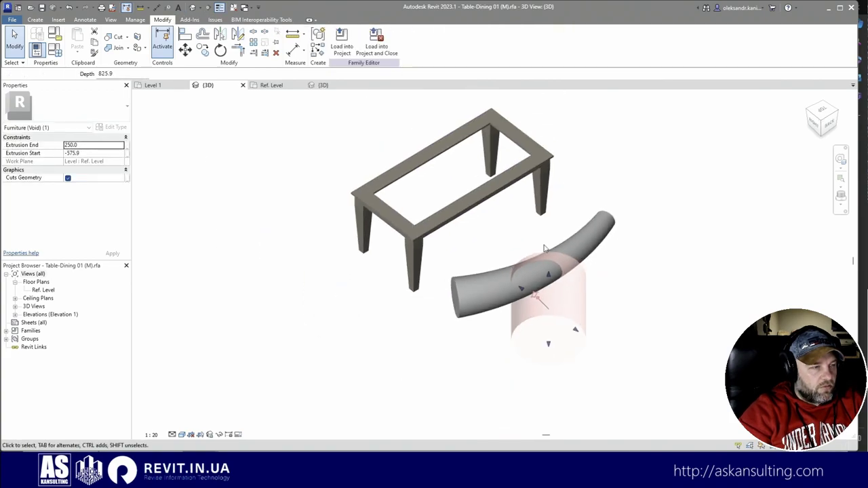
{"action": "key", "text": "Escape"}
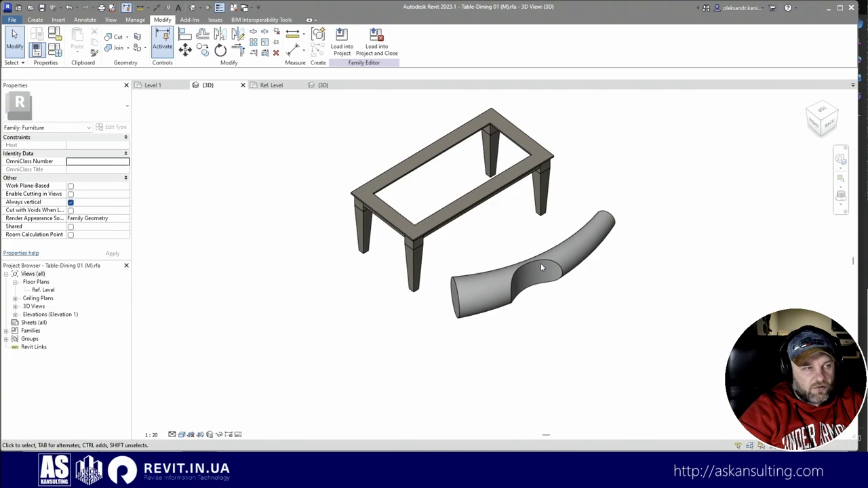
{"action": "left_click", "coordinate": [566, 288]}
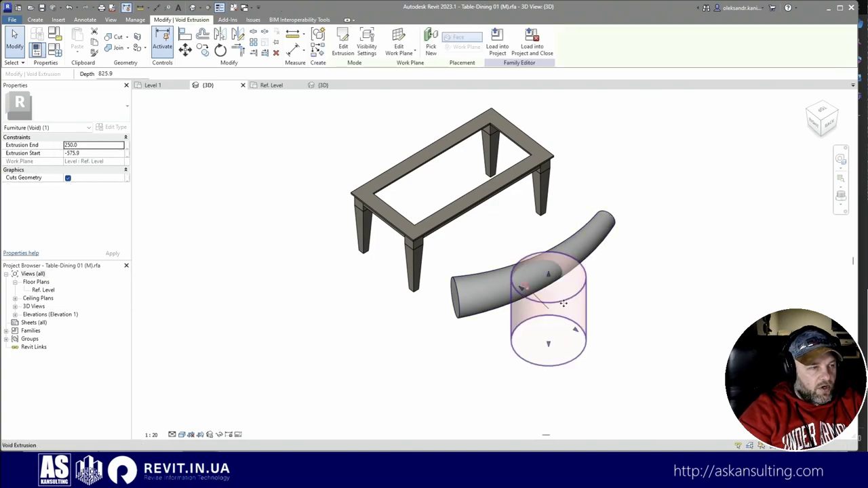
{"action": "left_click_drag", "start_coordinate": [575, 294], "coordinate": [574, 331]}
{"action": "left_click", "coordinate": [616, 351]}
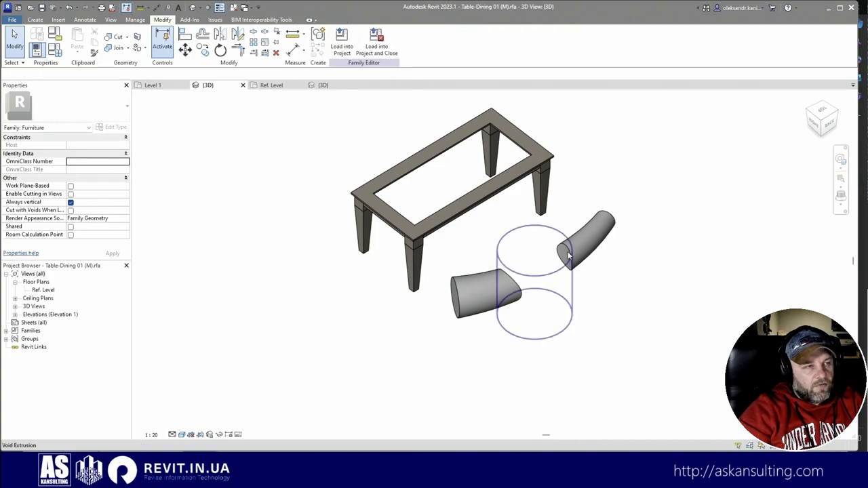
{"action": "left_click", "coordinate": [540, 328]}
{"action": "middle_click_drag", "start_coordinate": [539, 328], "coordinate": [392, 283], "text": "shift"}
{"action": "left_click", "coordinate": [482, 290]}
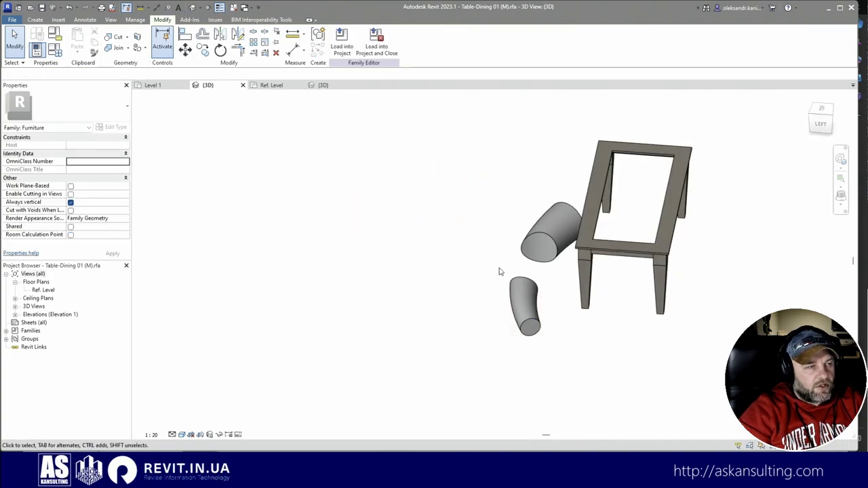
{"action": "middle_click_drag", "start_coordinate": [482, 290], "coordinate": [650, 287], "text": "shift"}
{"action": "scroll", "coordinate": [629, 339], "scroll_direction": "down", "scroll_amount": 2}
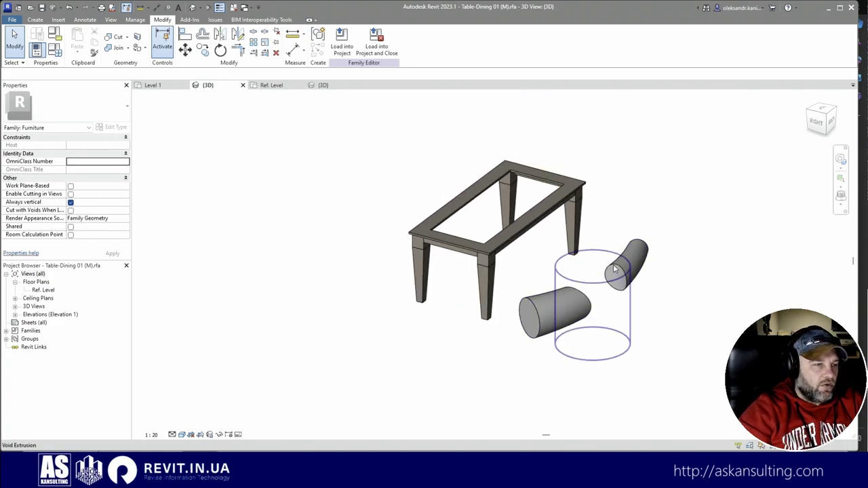
{"action": "left_click", "coordinate": [547, 216]}
Replace the void's circular sketch with a six-sided polygon outline.
{"action": "left_click", "coordinate": [343, 42]}
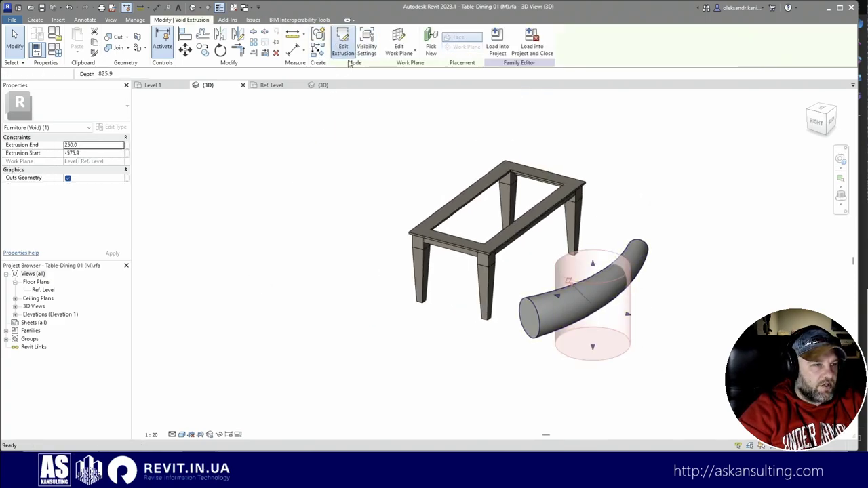
{"action": "middle_click_drag", "start_coordinate": [611, 184], "coordinate": [767, 147], "text": "shift"}
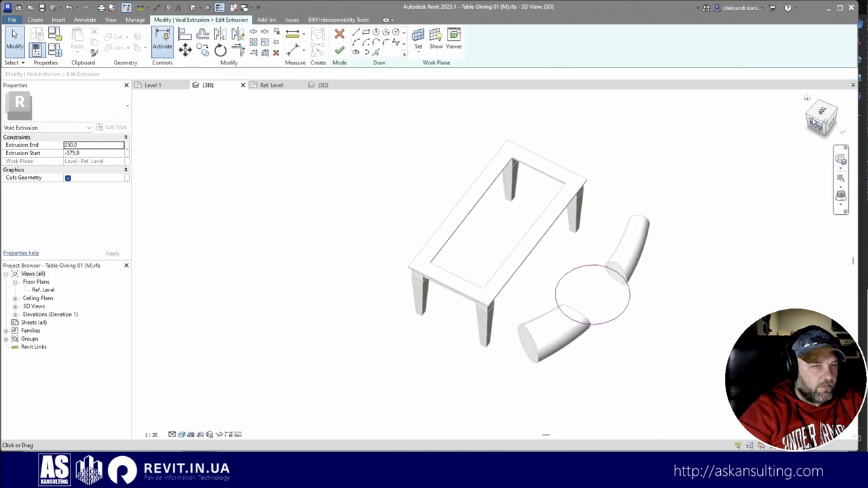
{"action": "left_click", "coordinate": [821, 110]}
{"action": "scroll", "coordinate": [643, 200], "scroll_direction": "up", "scroll_amount": 2}
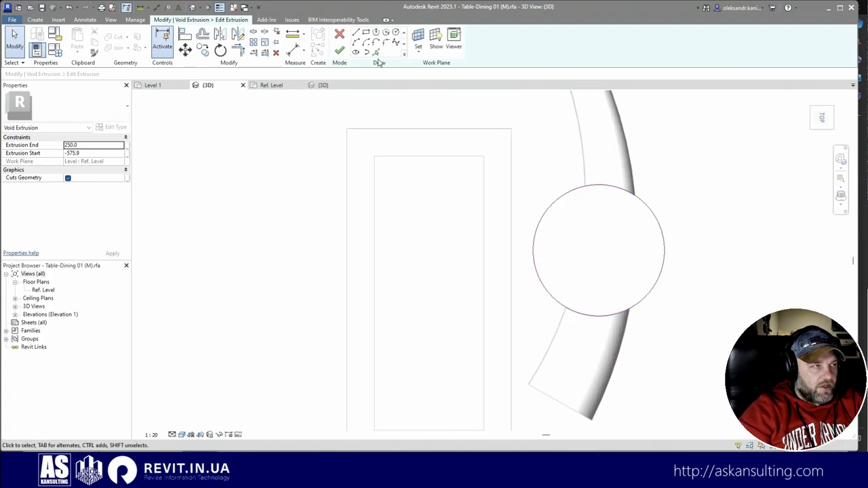
{"action": "left_click", "coordinate": [385, 34]}
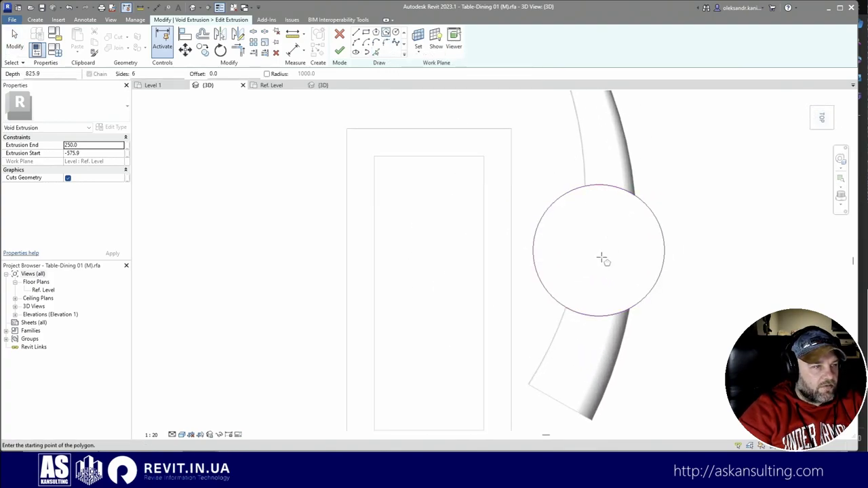
{"action": "left_click", "coordinate": [595, 201]}
{"action": "key", "text": "Escape"}
{"action": "key", "text": "Escape"}
{"action": "left_click", "coordinate": [579, 193]}
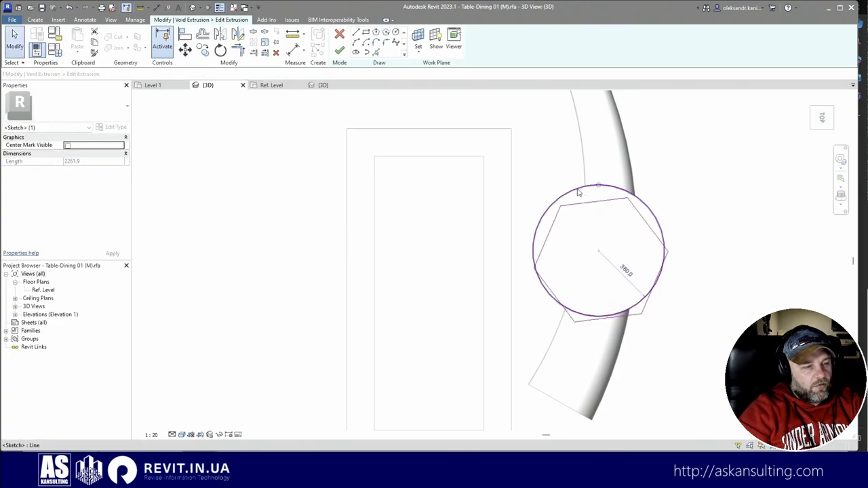
{"action": "key", "text": "Delete"}
{"action": "left_click", "coordinate": [339, 51]}
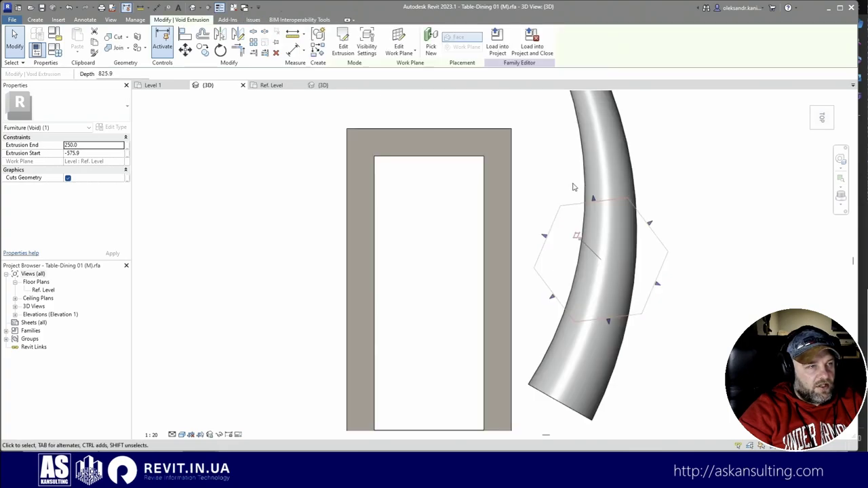
{"action": "key", "text": "Escape"}
Drag the hexagonal void further up along the curved tube.
{"action": "middle_click_drag", "start_coordinate": [597, 278], "coordinate": [676, 229], "text": "shift"}
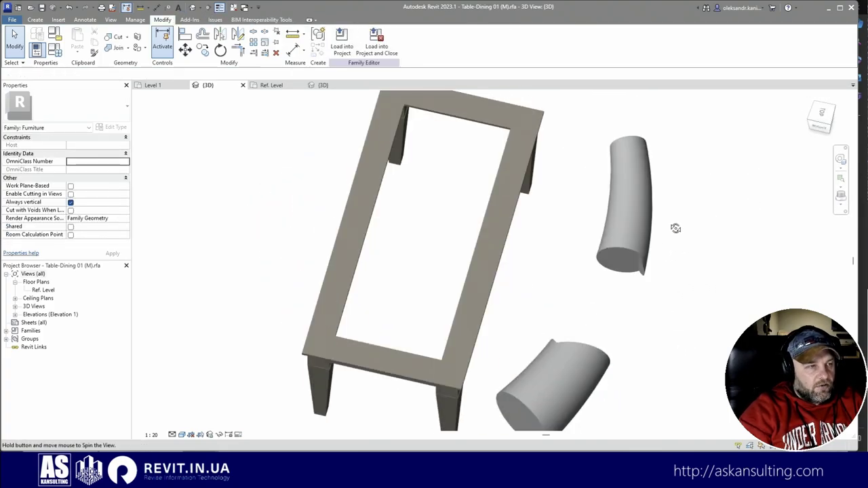
{"action": "left_click", "coordinate": [621, 262]}
{"action": "left_click_drag", "start_coordinate": [621, 262], "coordinate": [701, 277]}
{"action": "middle_click_drag", "start_coordinate": [743, 278], "coordinate": [648, 224], "text": "shift"}
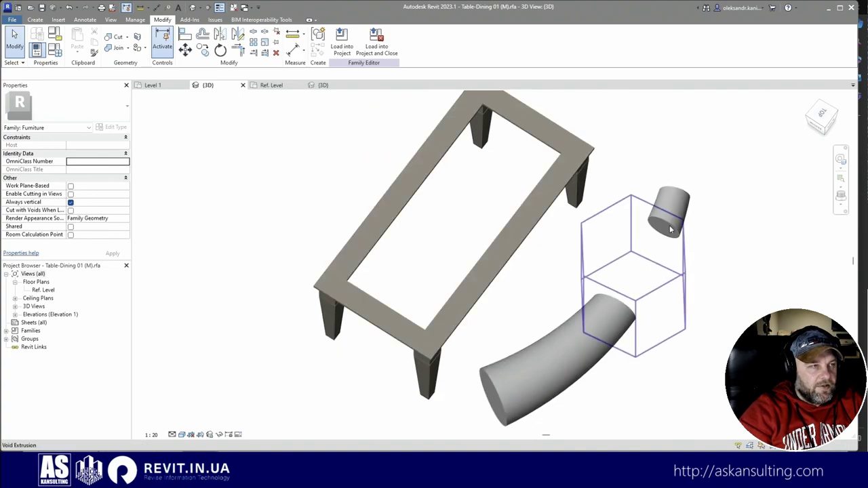
Delete the curved tube and switch to the Ref. Level floor plan.
{"action": "left_click", "coordinate": [624, 222]}
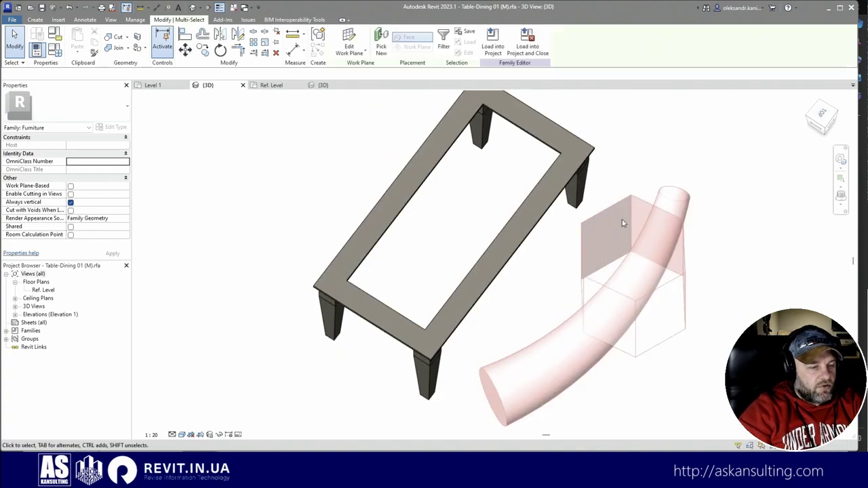
{"action": "key", "text": "Delete"}
{"action": "middle_click_drag", "start_coordinate": [622, 230], "coordinate": [677, 155], "text": "shift"}
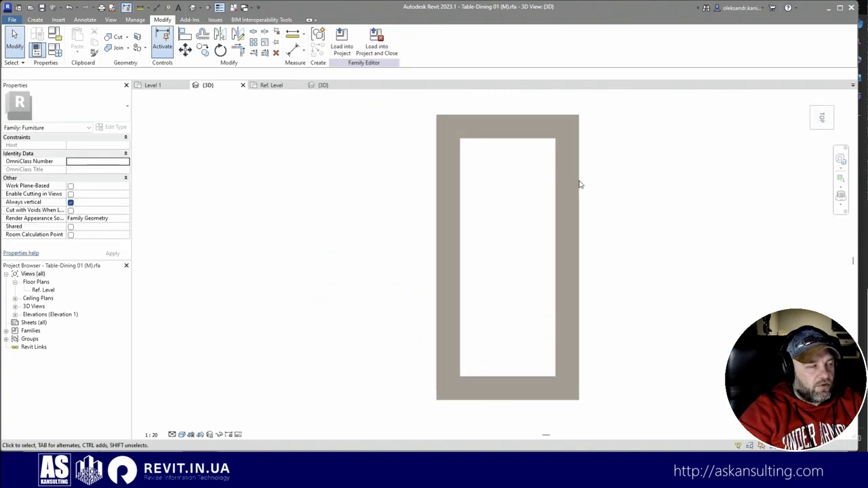
{"action": "left_click", "coordinate": [275, 85]}
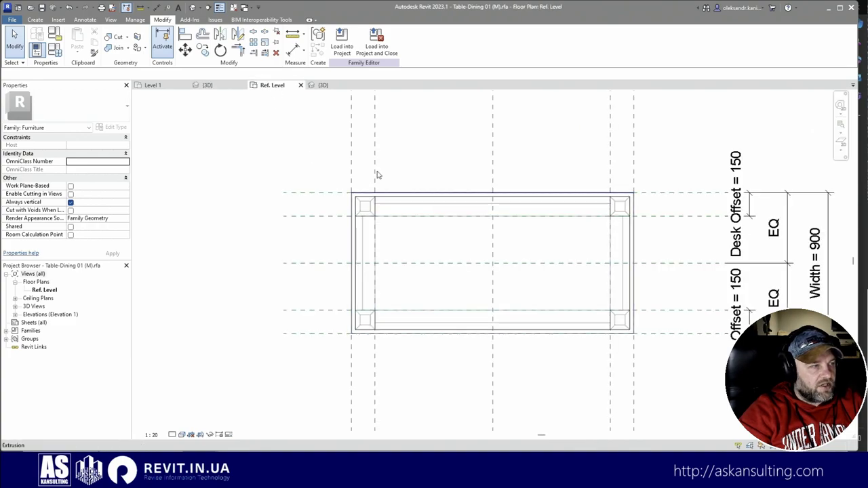
{"action": "left_click", "coordinate": [402, 220]}
{"action": "left_click", "coordinate": [504, 240]}
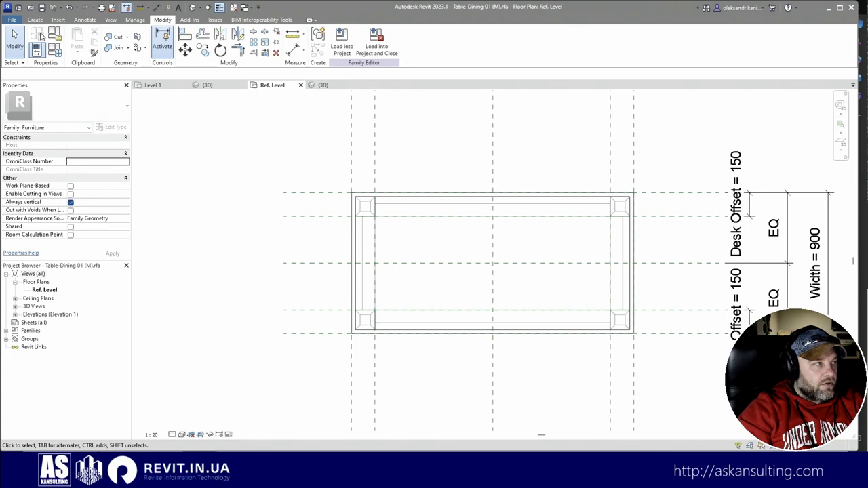
Start a solid extrusion and pick the two desk offset planes and two inner planes as sketch lines.
{"action": "left_click", "coordinate": [34, 19]}
{"action": "left_click", "coordinate": [79, 38]}
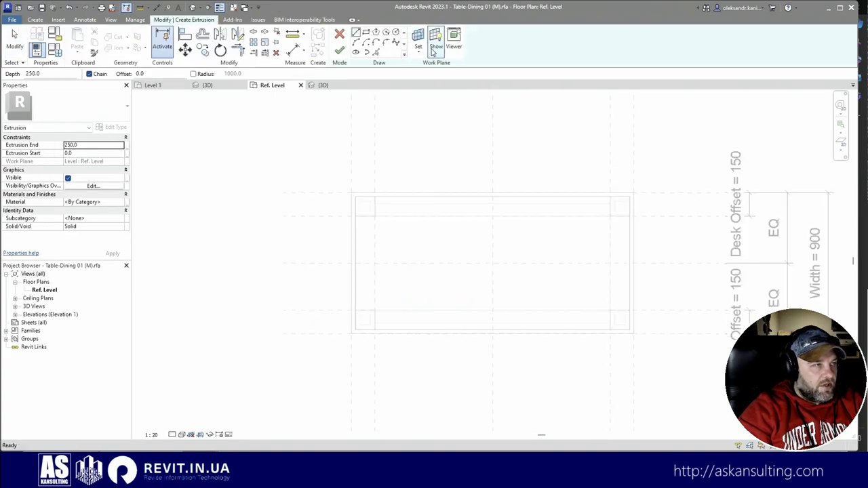
{"action": "left_click", "coordinate": [376, 53]}
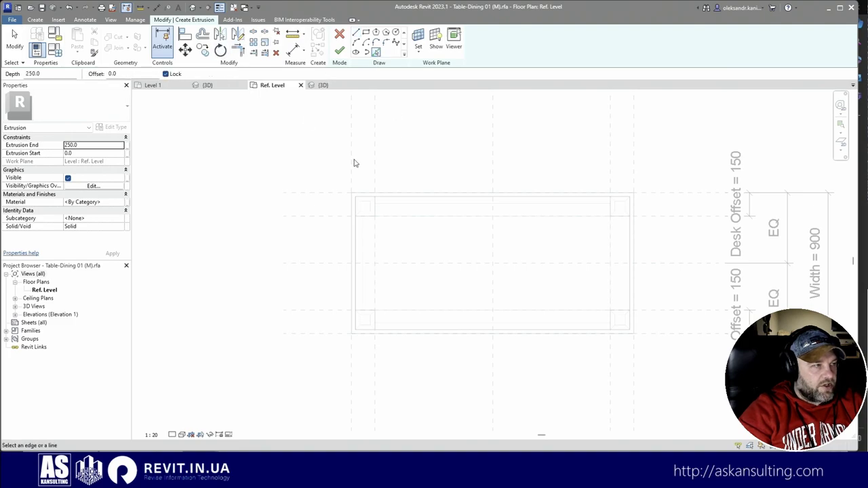
{"action": "left_click", "coordinate": [318, 215]}
{"action": "left_click", "coordinate": [375, 167]}
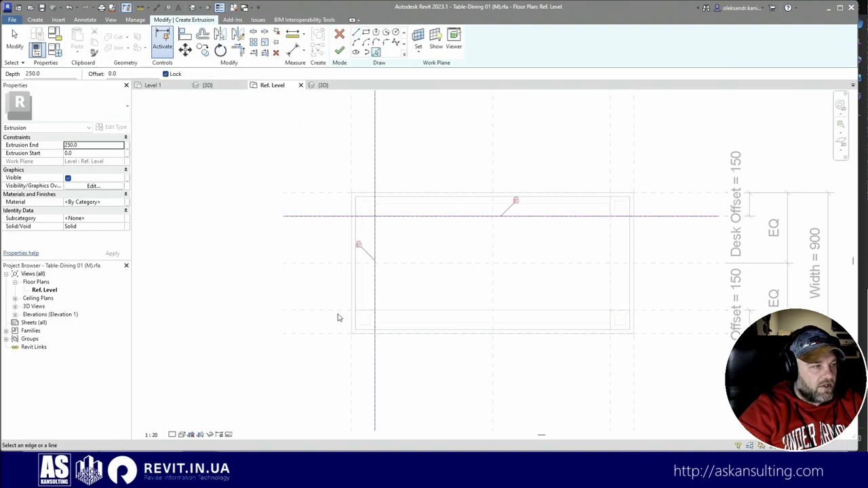
{"action": "left_click", "coordinate": [327, 311]}
{"action": "left_click", "coordinate": [610, 162]}
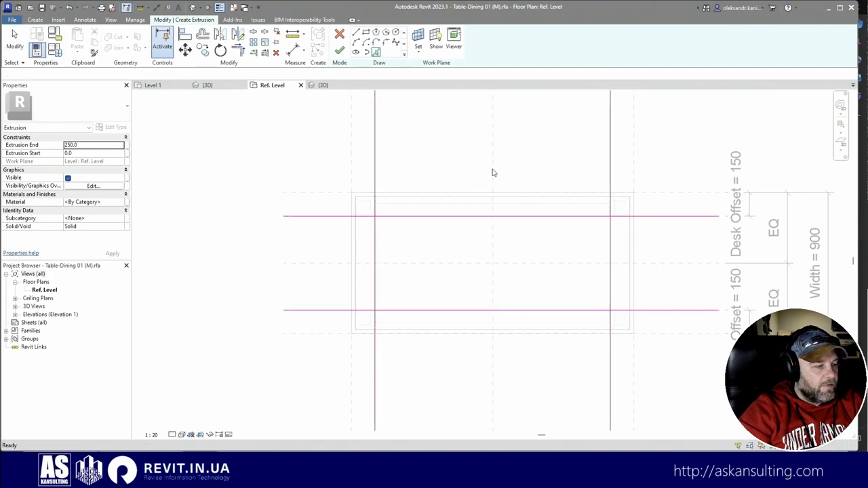
{"action": "key", "text": "Escape"}
Trim all four corners into a closed rectangle with TR, finish the extrusion, and view it in 3D.
{"action": "key", "text": "t"}
{"action": "key", "text": "r"}
{"action": "left_click", "coordinate": [413, 217]}
{"action": "left_click", "coordinate": [375, 238]}
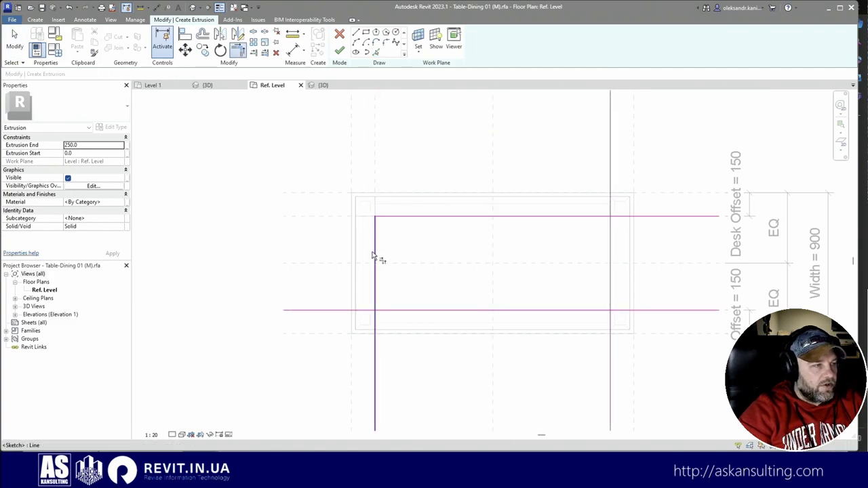
{"action": "left_click", "coordinate": [377, 291]}
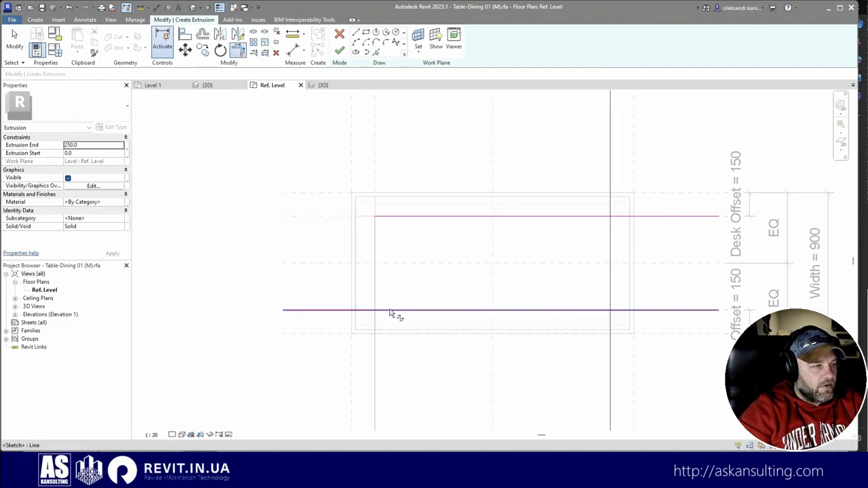
{"action": "left_click", "coordinate": [393, 311]}
{"action": "left_click", "coordinate": [609, 305]}
{"action": "left_click", "coordinate": [607, 310]}
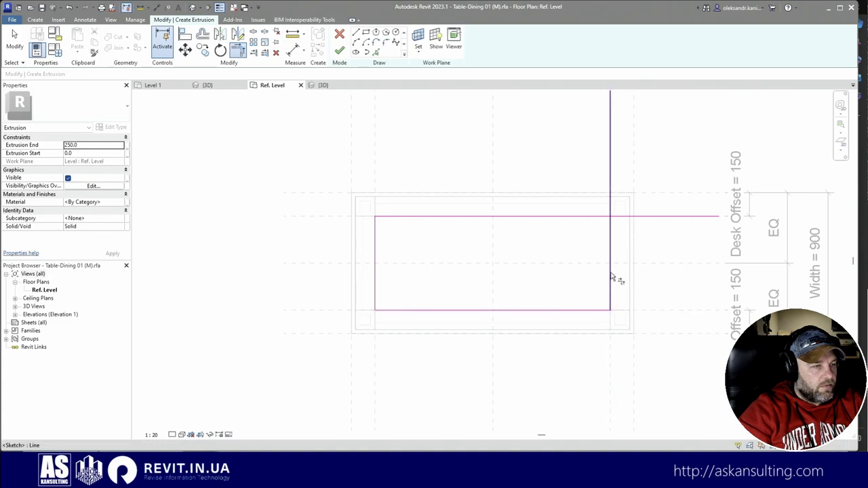
{"action": "left_click", "coordinate": [610, 229]}
{"action": "left_click", "coordinate": [603, 217]}
{"action": "left_click", "coordinate": [339, 50]}
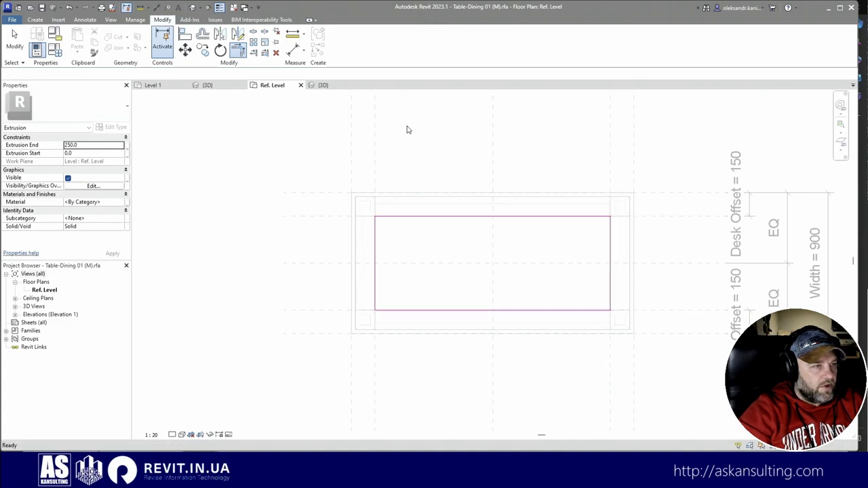
{"action": "left_click", "coordinate": [210, 85]}
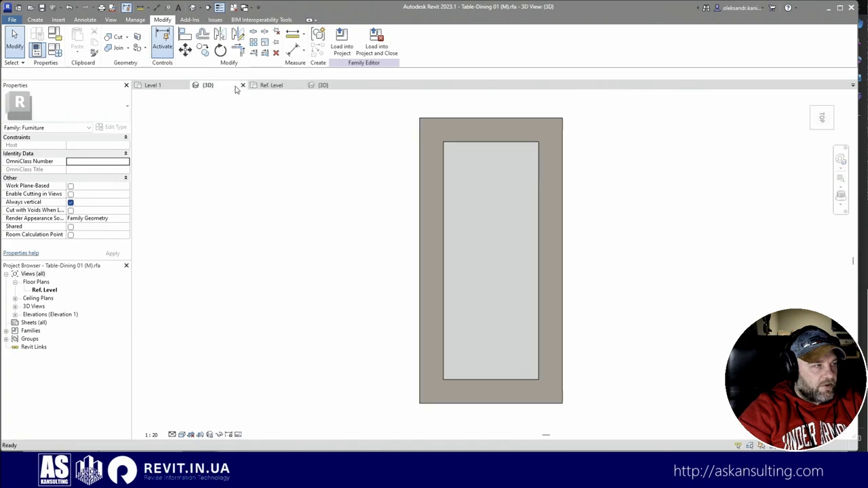
{"action": "middle_click_drag", "start_coordinate": [396, 280], "coordinate": [475, 58], "text": "shift"}
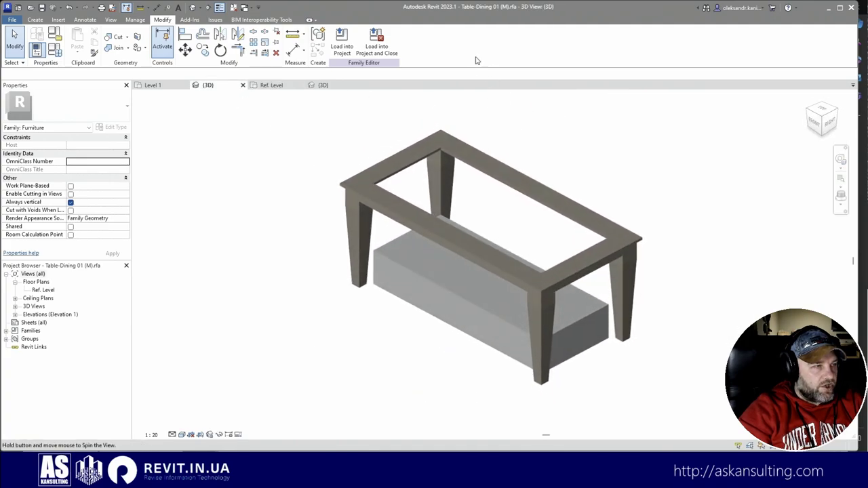
Check the desk extrusion's work plane, keeping it on Level : Ref. Level.
{"action": "left_click", "coordinate": [454, 295]}
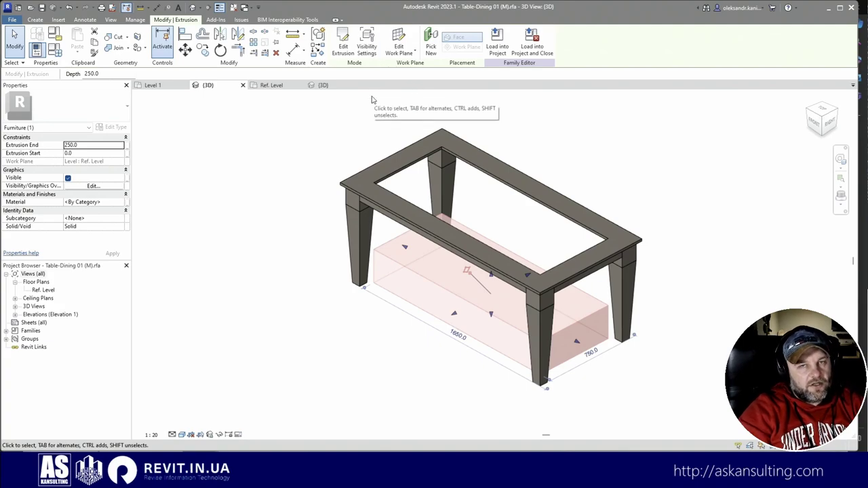
{"action": "middle_click_drag", "start_coordinate": [362, 125], "coordinate": [354, 131]}
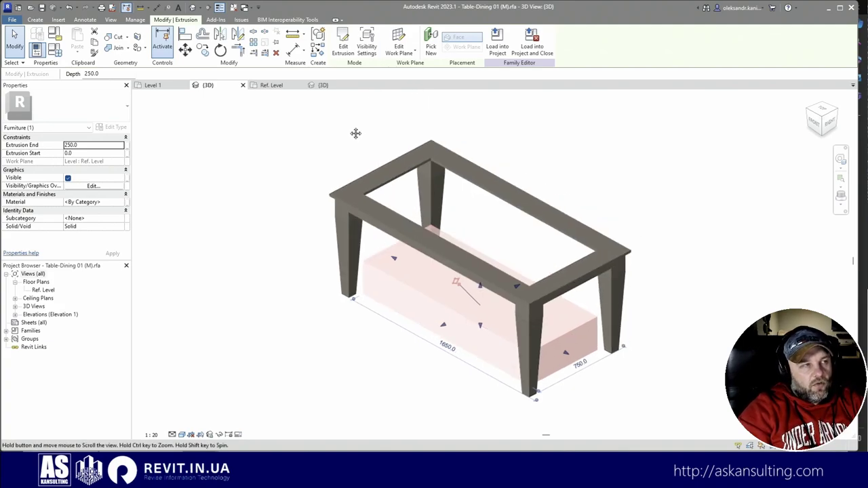
{"action": "left_click", "coordinate": [399, 42]}
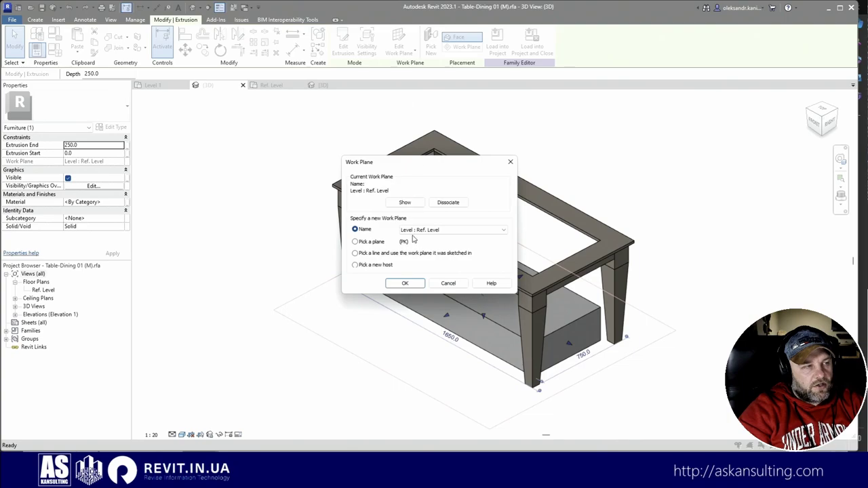
{"action": "left_click", "coordinate": [443, 230]}
{"action": "left_click", "coordinate": [443, 230]}
{"action": "left_click", "coordinate": [444, 230]}
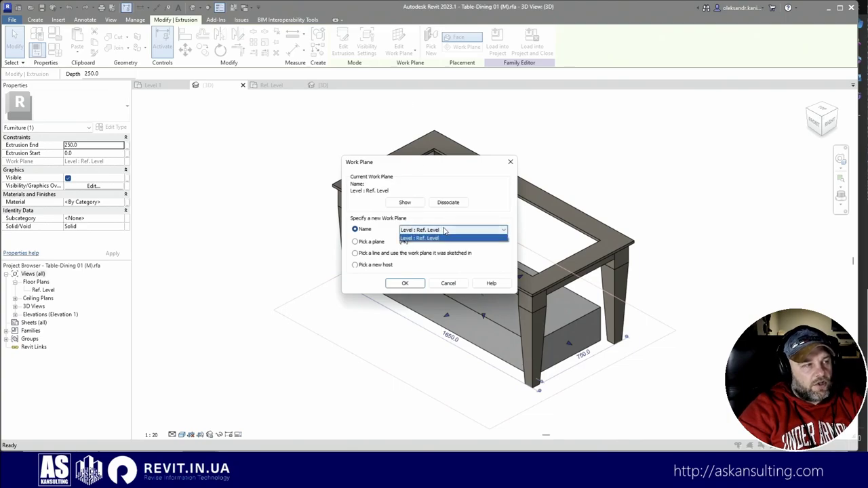
{"action": "left_click", "coordinate": [434, 238]}
{"action": "left_click", "coordinate": [405, 282]}
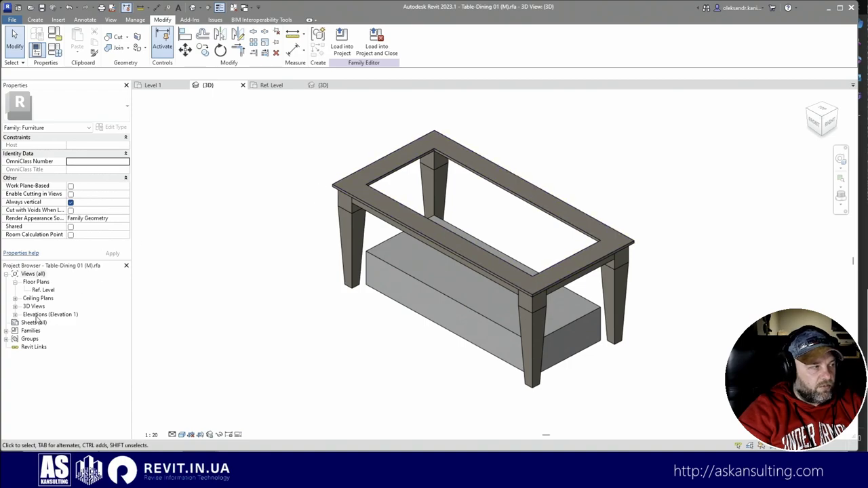
In the Front elevation, name the reference plane at tabletop height 'Top'.
{"action": "left_click", "coordinate": [15, 314]}
{"action": "left_click", "coordinate": [37, 331]}
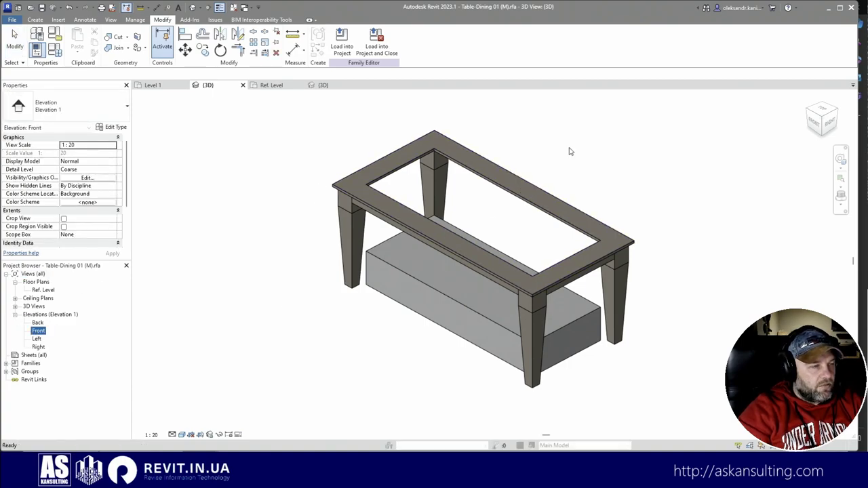
{"action": "scroll", "coordinate": [478, 398], "scroll_direction": "up", "scroll_amount": 3}
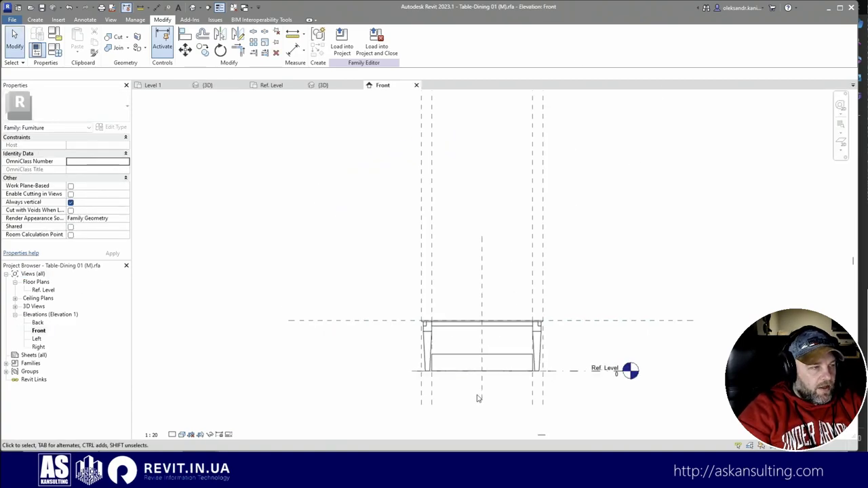
{"action": "left_click", "coordinate": [359, 297]}
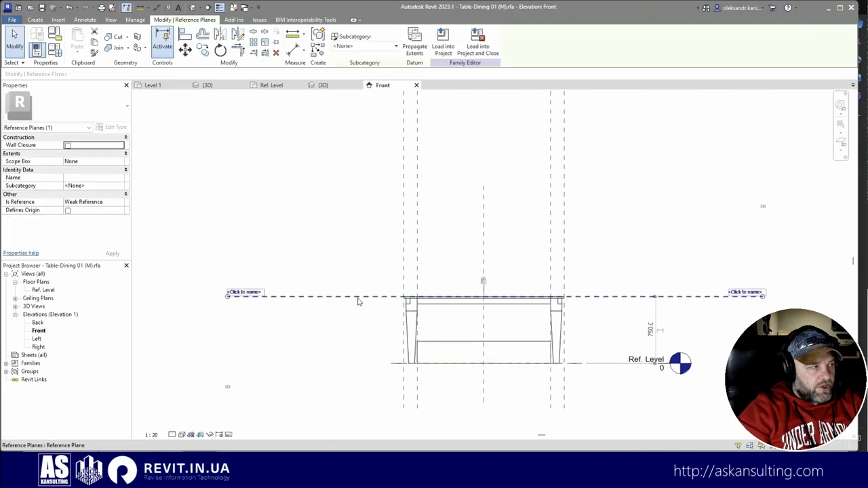
{"action": "left_click", "coordinate": [90, 177]}
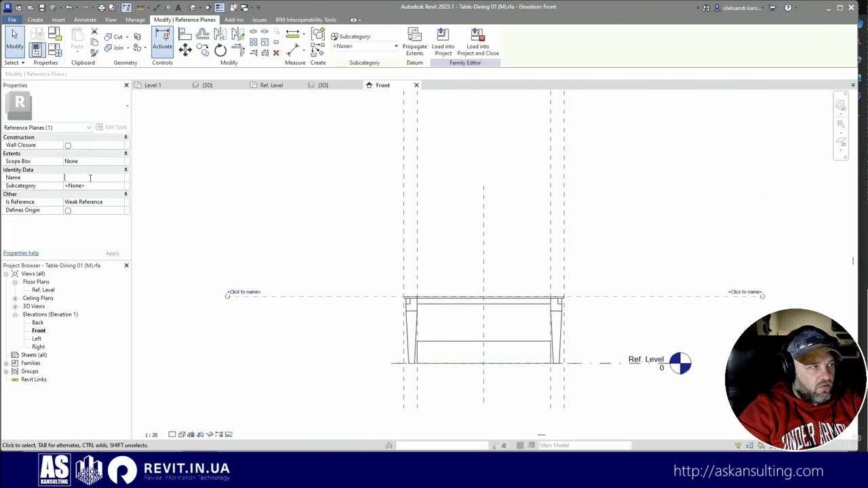
{"action": "type", "text": "Top"}
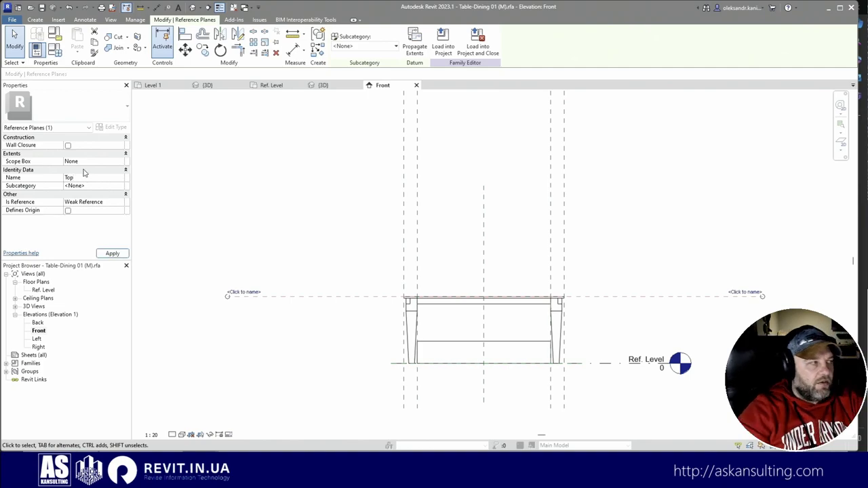
{"action": "key", "text": "Return"}
{"action": "key", "text": "Escape"}
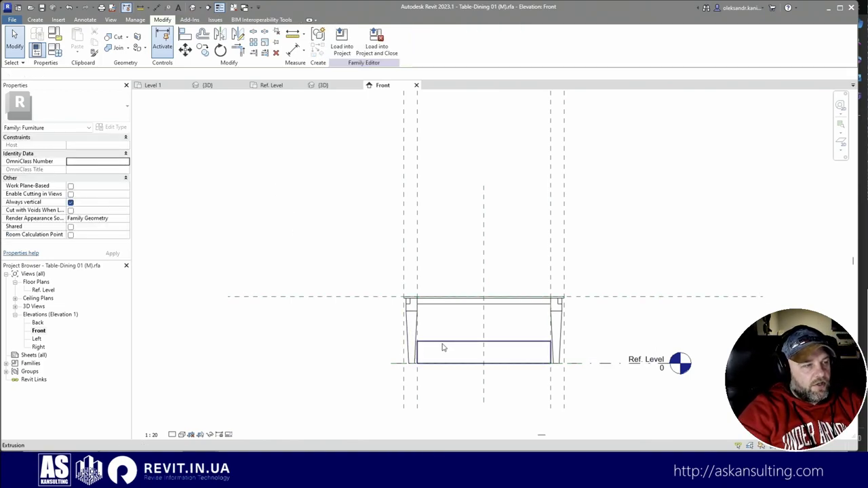
{"action": "left_click", "coordinate": [443, 349]}
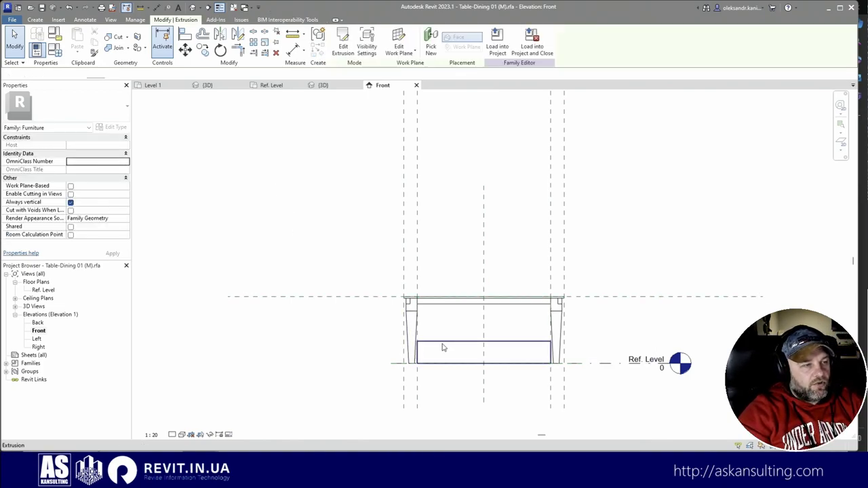
Rehost the desk extrusion on Reference Plane : Top and check the resulting 18.0-deep tabletop slab.
{"action": "left_click", "coordinate": [405, 38]}
{"action": "left_click", "coordinate": [451, 230]}
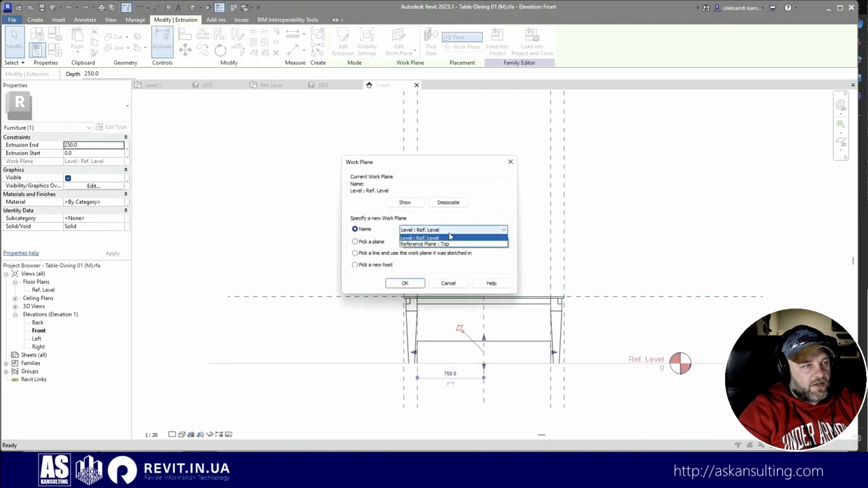
{"action": "left_click", "coordinate": [448, 244]}
{"action": "left_click", "coordinate": [413, 284]}
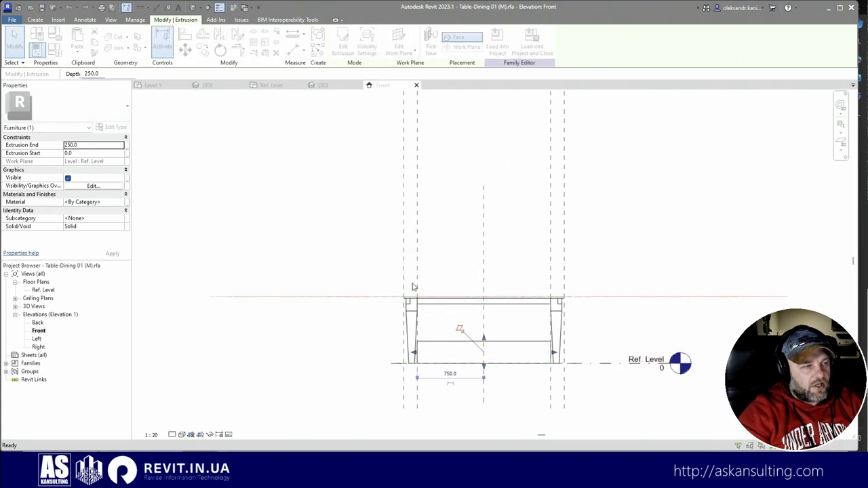
{"action": "scroll", "coordinate": [459, 328], "scroll_direction": "up", "scroll_amount": 1}
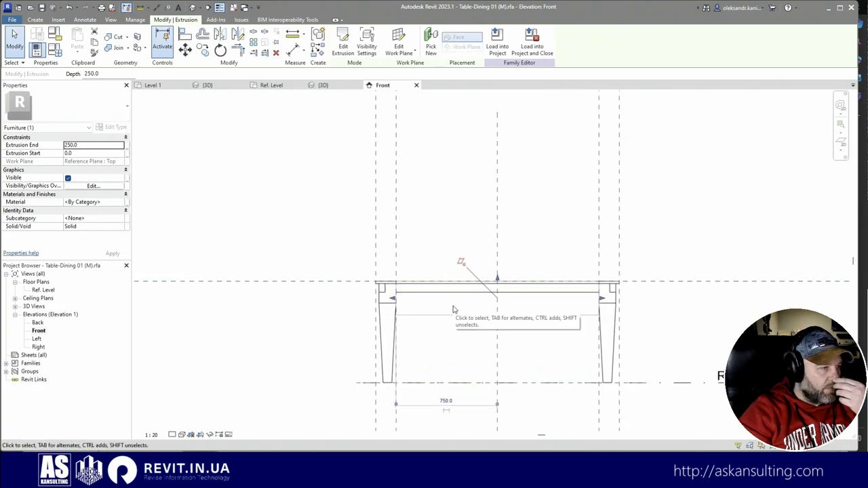
{"action": "scroll", "coordinate": [443, 332], "scroll_direction": "up", "scroll_amount": 1}
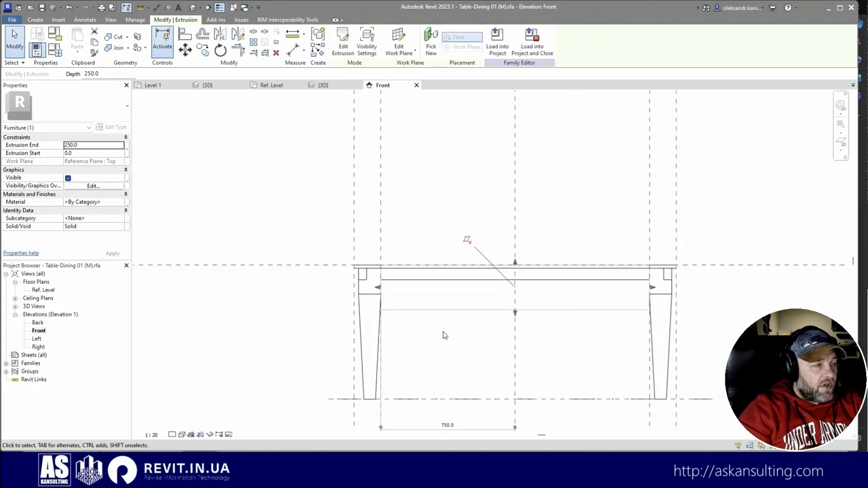
{"action": "left_click", "coordinate": [423, 272]}
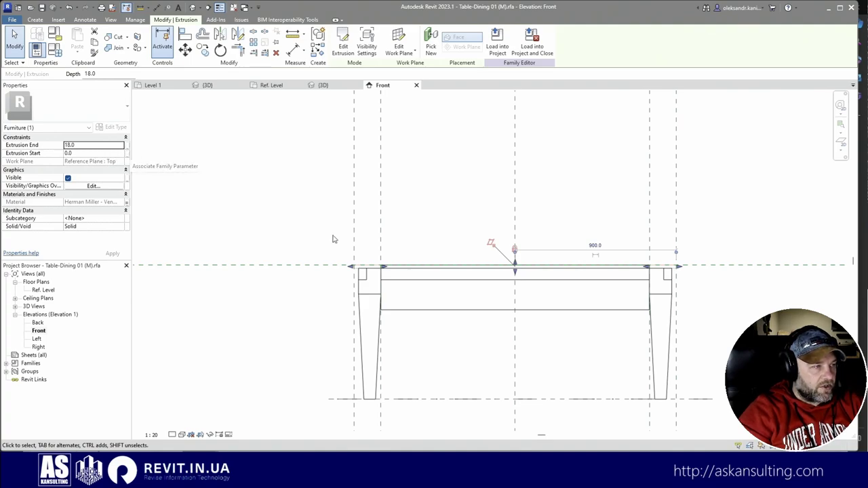
{"action": "key", "text": "Escape"}
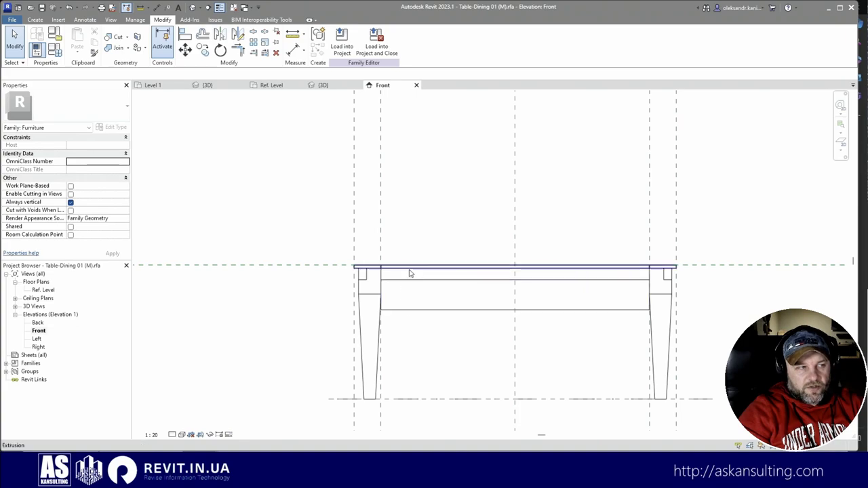
Check the Width = 900 dimension in the Ref. Level floor plan.
{"action": "left_click", "coordinate": [268, 85]}
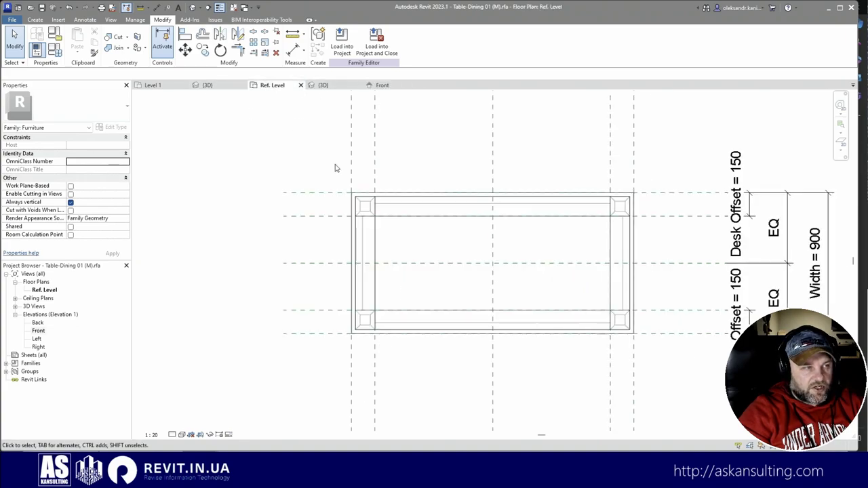
{"action": "scroll", "coordinate": [309, 301], "scroll_direction": "down", "scroll_amount": 1}
{"action": "left_click", "coordinate": [657, 254]}
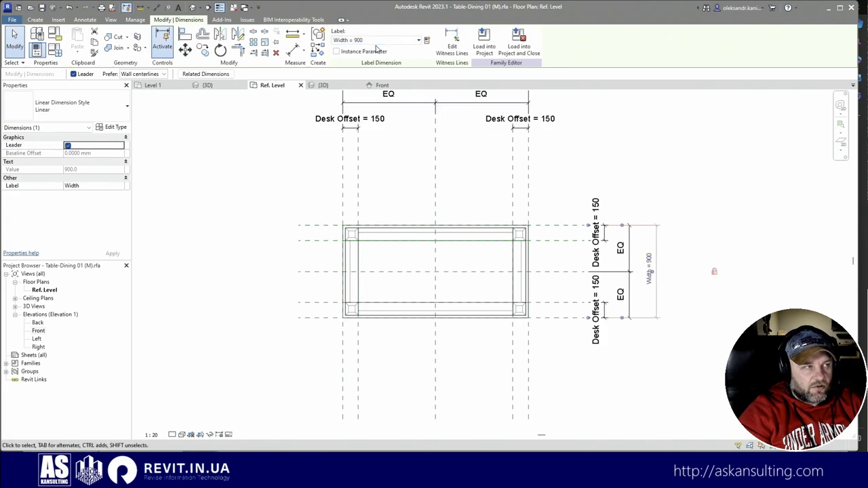
{"action": "key", "text": "Escape"}
In the Front elevation, link the tabletop extrusion's Extrusion End to a new Desk Thickness parameter.
{"action": "left_click", "coordinate": [380, 85]}
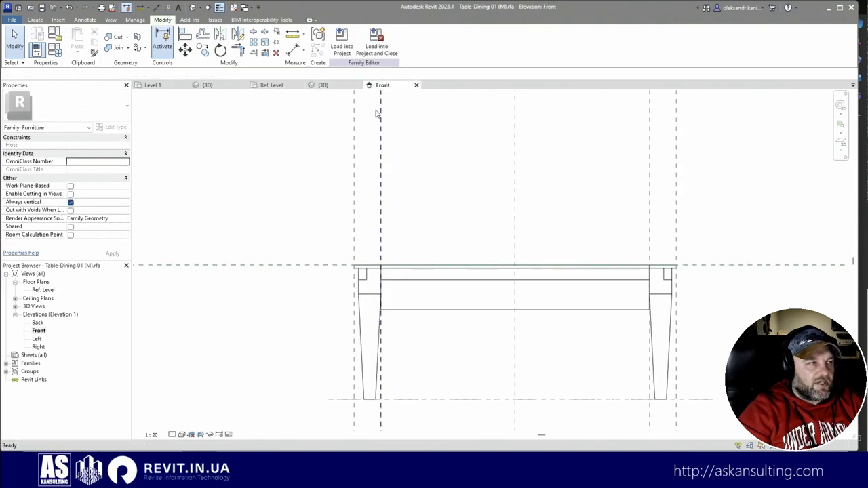
{"action": "left_click", "coordinate": [399, 271]}
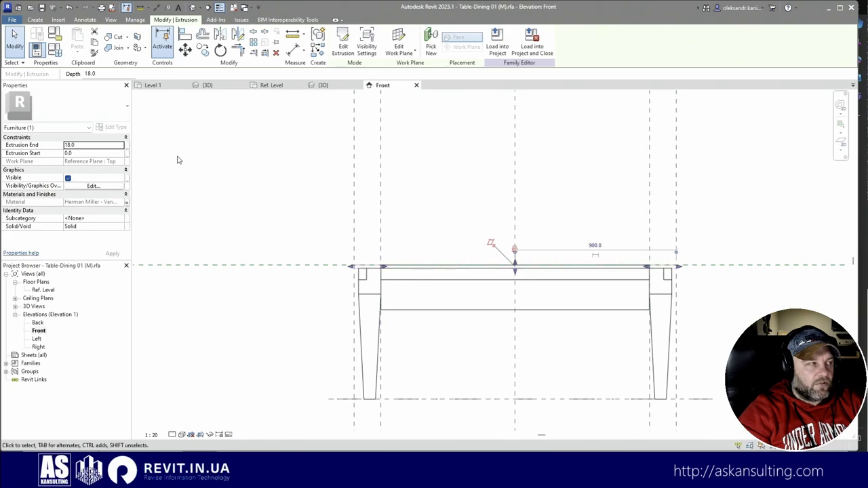
{"action": "left_click", "coordinate": [127, 146]}
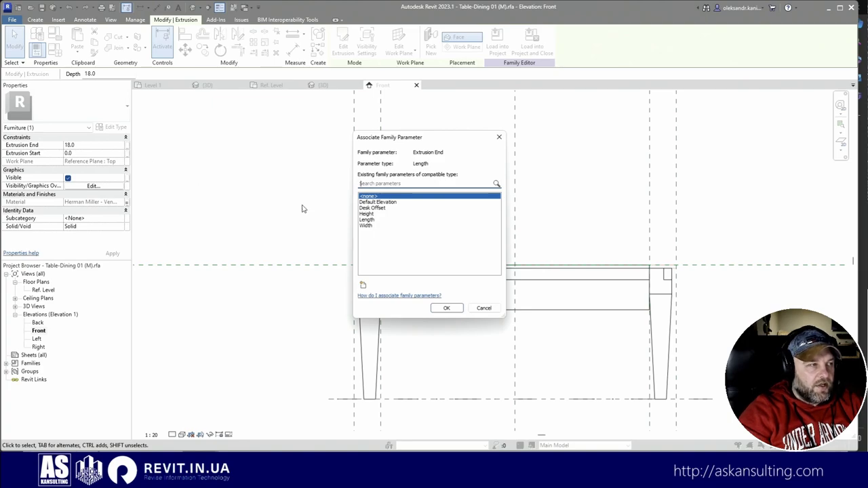
{"action": "left_click", "coordinate": [364, 285]}
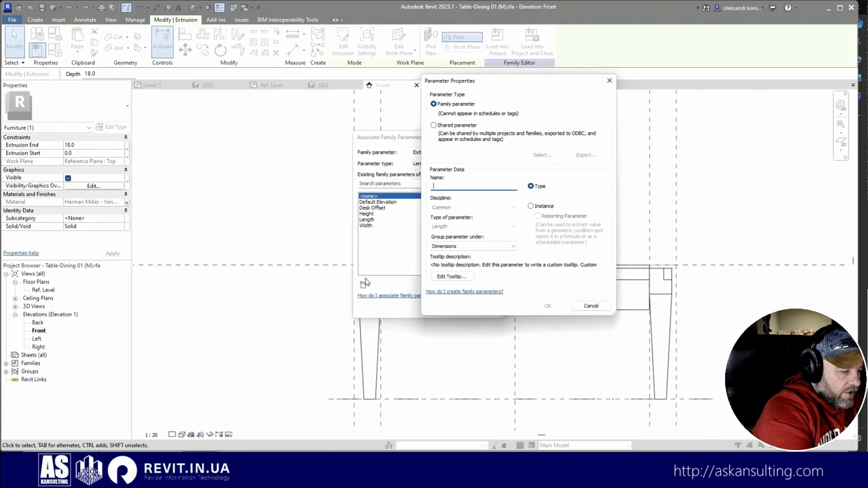
{"action": "type", "text": "Desk Thic"}
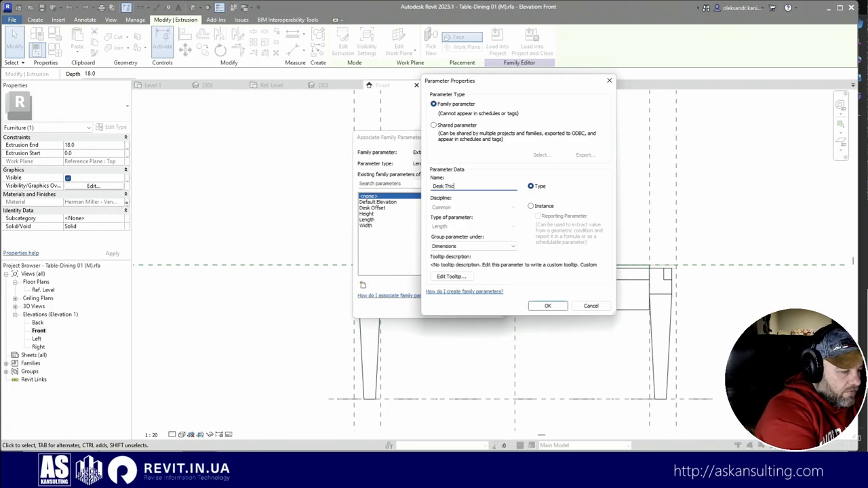
{"action": "type", "text": "ss"}
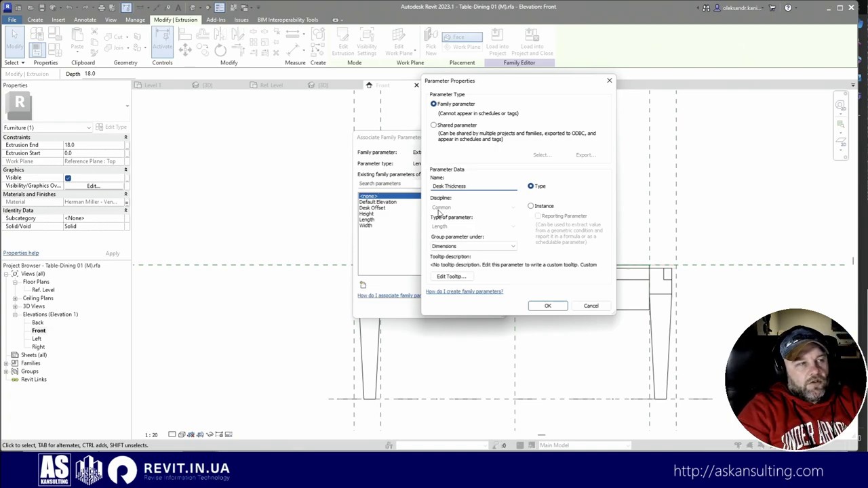
{"action": "left_click", "coordinate": [548, 306]}
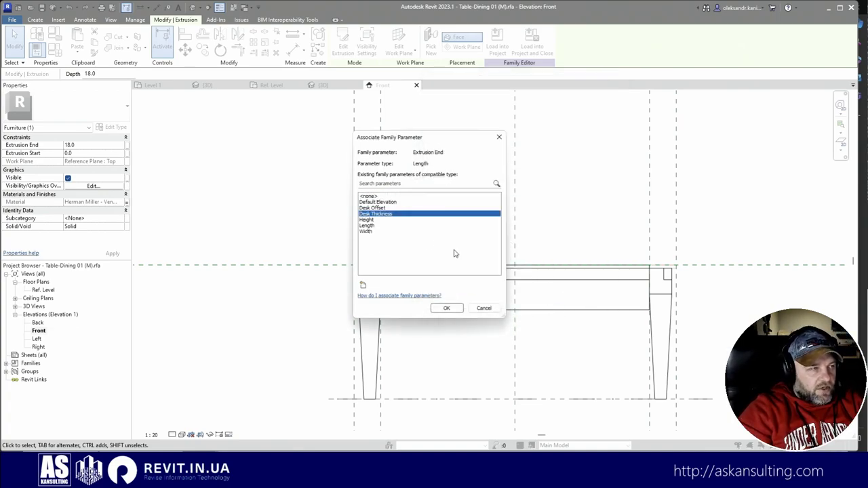
{"action": "left_click", "coordinate": [446, 309]}
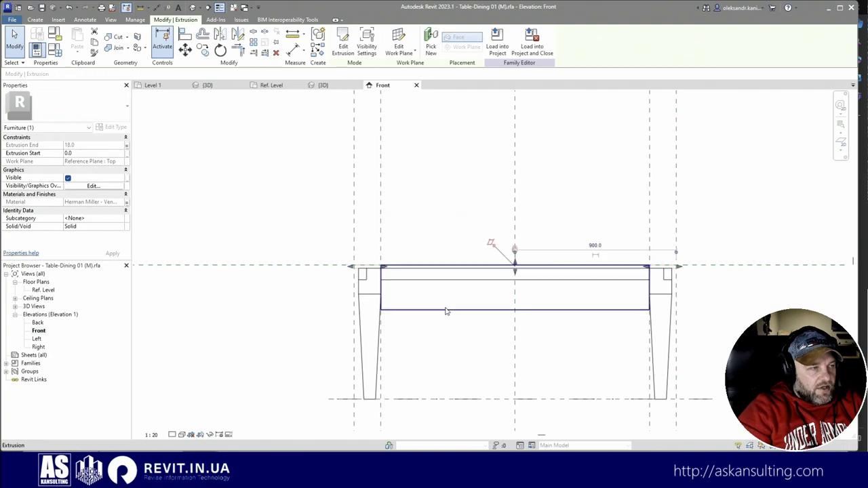
{"action": "key", "text": "Escape"}
{"action": "key", "text": "Escape"}
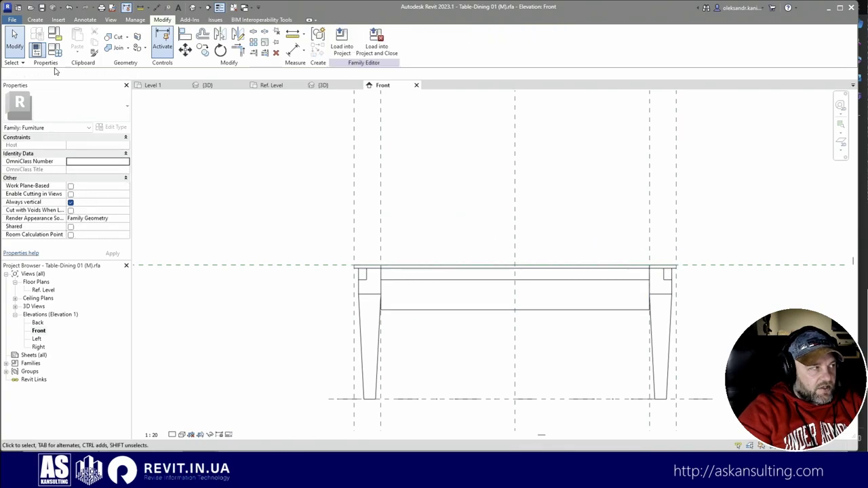
Change the Desk Thickness value in Family Types to test it, then select the glass panel.
{"action": "left_click", "coordinate": [57, 51]}
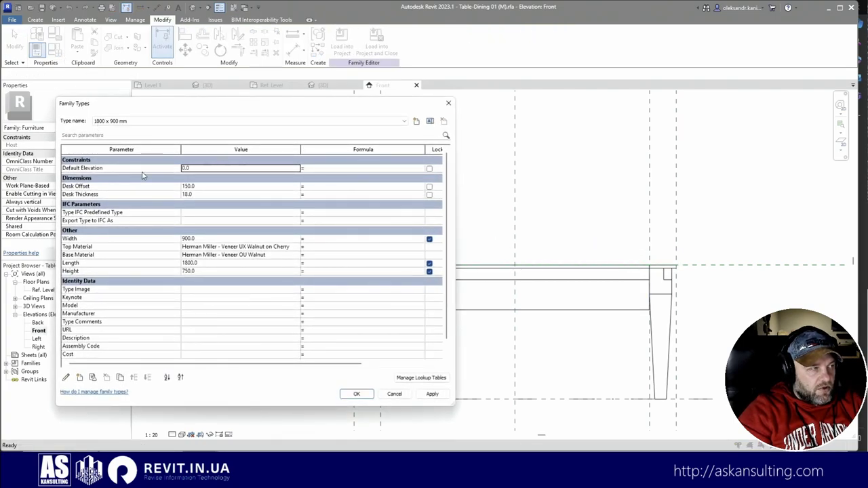
{"action": "left_click", "coordinate": [216, 194]}
{"action": "left_click_drag", "start_coordinate": [216, 194], "coordinate": [182, 194]}
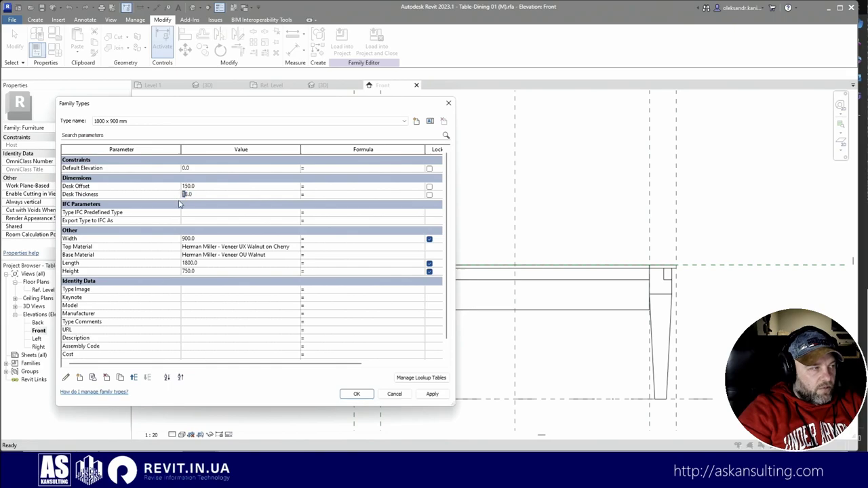
{"action": "type", "text": "2"}
{"action": "left_click", "coordinate": [356, 394]}
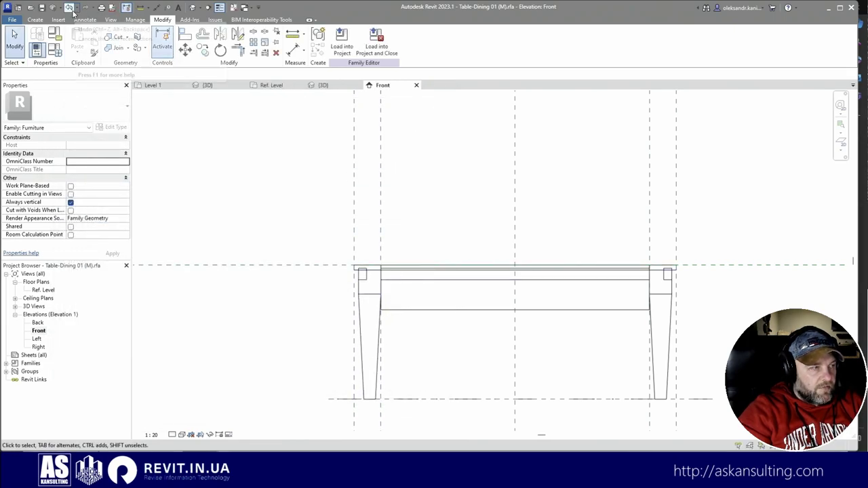
{"action": "left_click", "coordinate": [426, 312]}
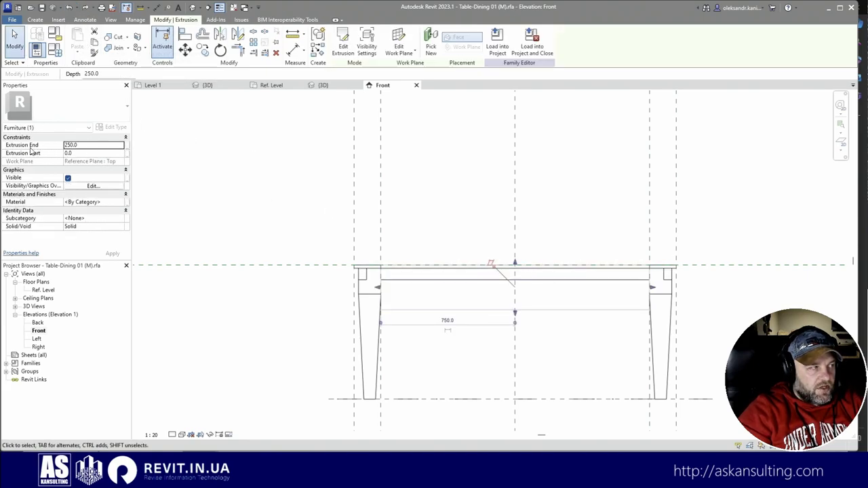
Link the glass panel's Extrusion End to the existing Desk Thickness parameter.
{"action": "left_click", "coordinate": [127, 146]}
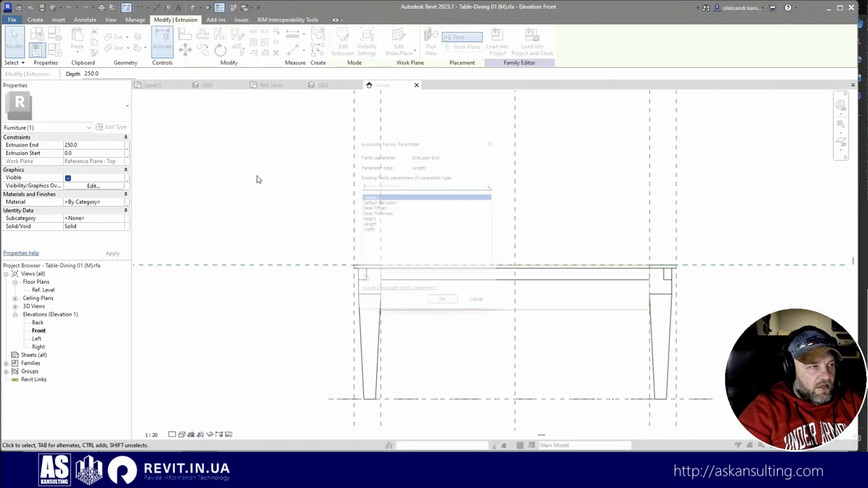
{"action": "left_click", "coordinate": [377, 214]}
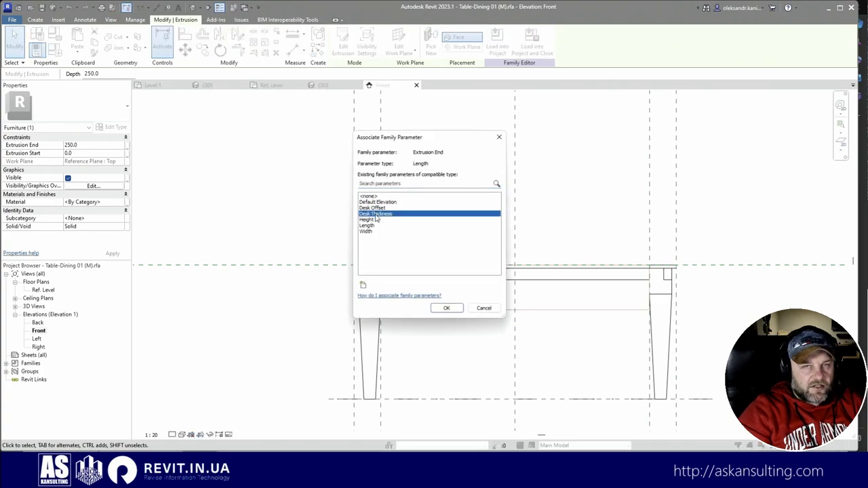
{"action": "left_click", "coordinate": [445, 309]}
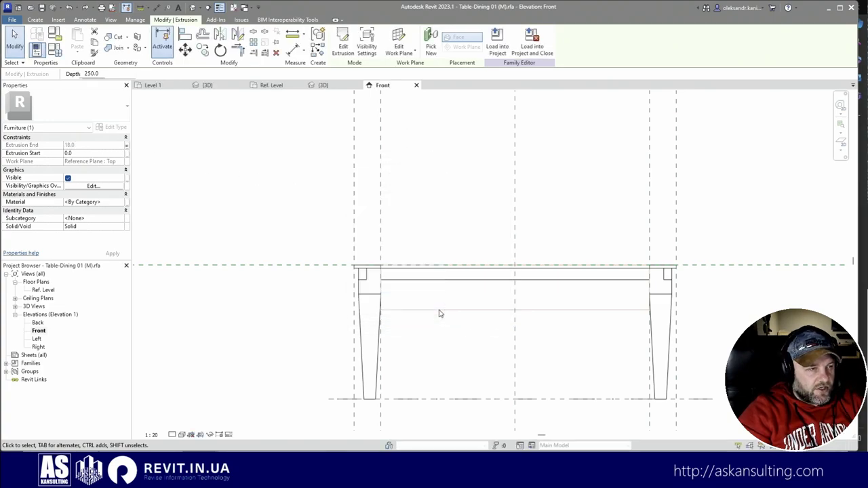
In the {3D} view, recheck Desk Thickness in Family Types and orbit the table.
{"action": "left_click", "coordinate": [211, 86]}
{"action": "left_click", "coordinate": [416, 351]}
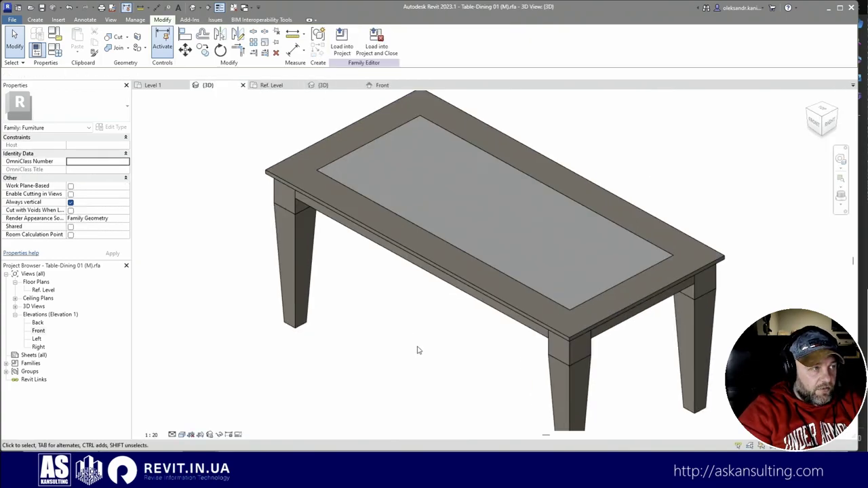
{"action": "left_click", "coordinate": [55, 47]}
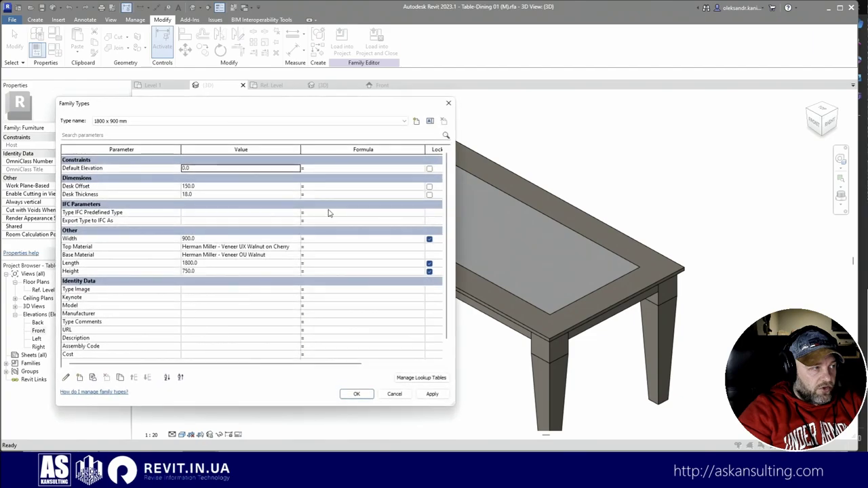
{"action": "left_click", "coordinate": [187, 195]}
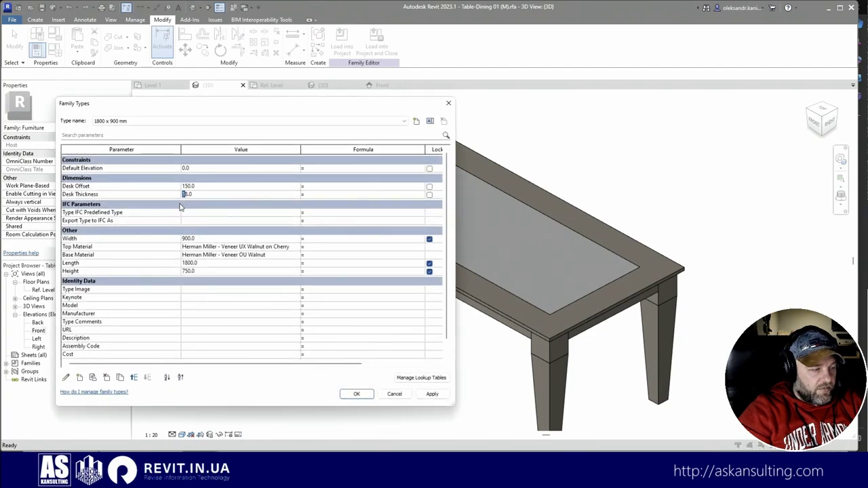
{"action": "left_click", "coordinate": [357, 395]}
{"action": "middle_click_drag", "start_coordinate": [388, 398], "coordinate": [378, 272], "text": "shift"}
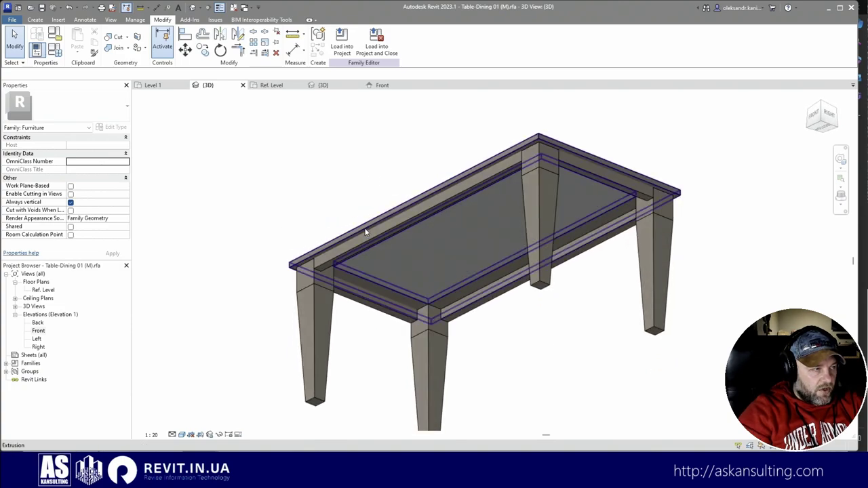
{"action": "left_click", "coordinate": [396, 276]}
{"action": "left_click", "coordinate": [415, 287]}
{"action": "left_click", "coordinate": [401, 170]}
{"action": "middle_click_drag", "start_coordinate": [401, 171], "coordinate": [402, 340], "text": "shift"}
{"action": "left_click", "coordinate": [380, 186]}
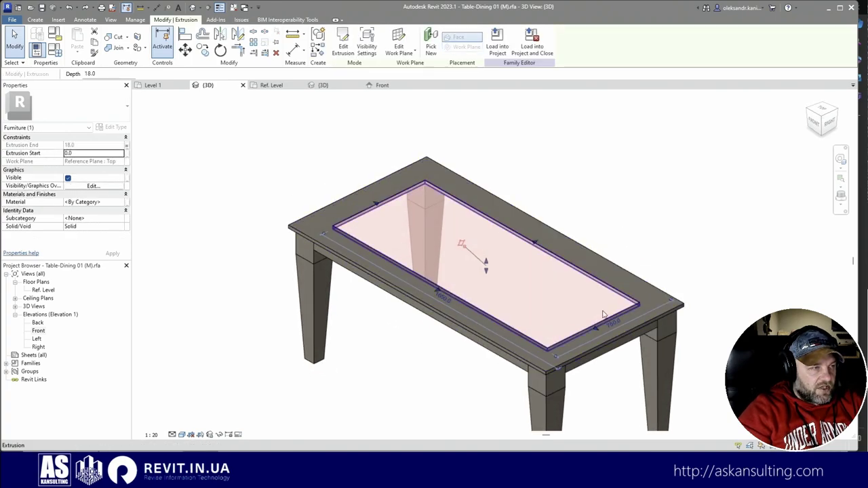
{"action": "scroll", "coordinate": [528, 282], "scroll_direction": "up", "scroll_amount": 2}
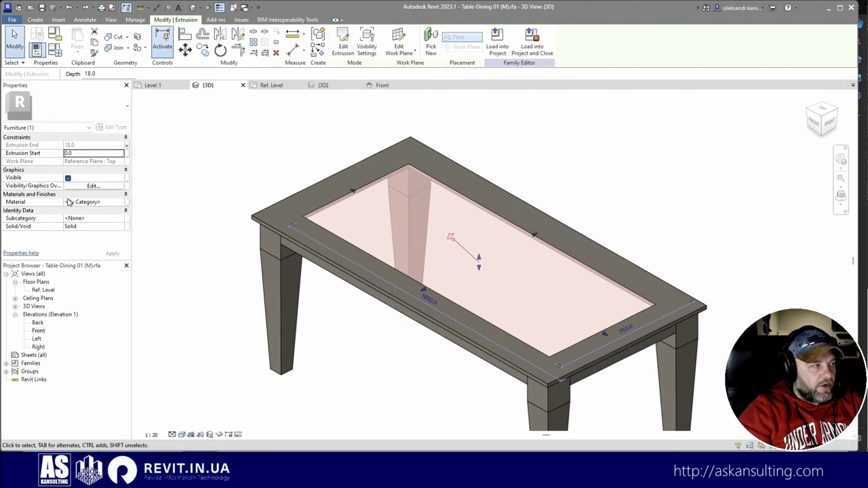
{"action": "left_click", "coordinate": [123, 203]}
{"action": "left_click", "coordinate": [121, 202]}
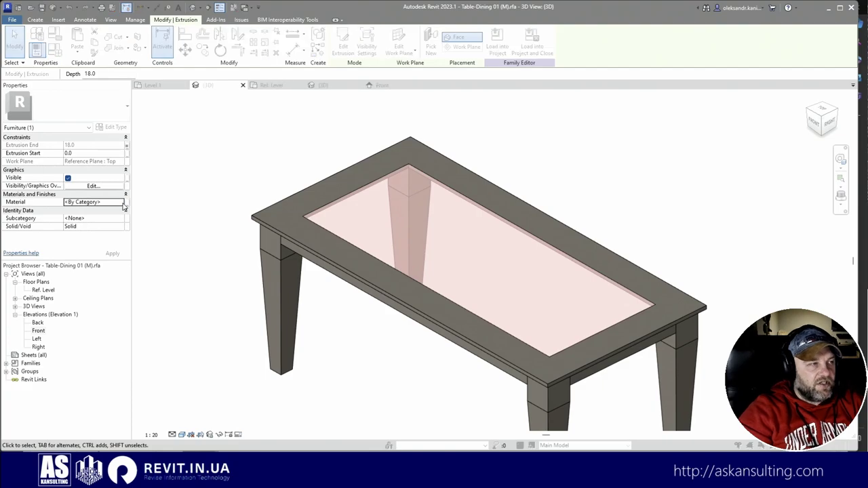
{"action": "mouse_move", "coordinate": [477, 122]}
{"action": "left_mouse_down"}
{"action": "mouse_move", "coordinate": [478, 261]}
{"action": "mouse_move", "coordinate": [485, 112]}
{"action": "left_mouse_up"}
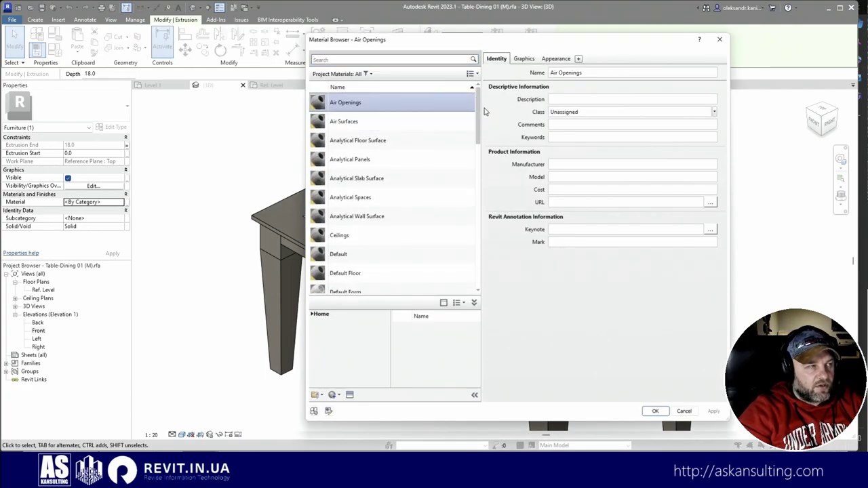
{"action": "left_click", "coordinate": [720, 40]}
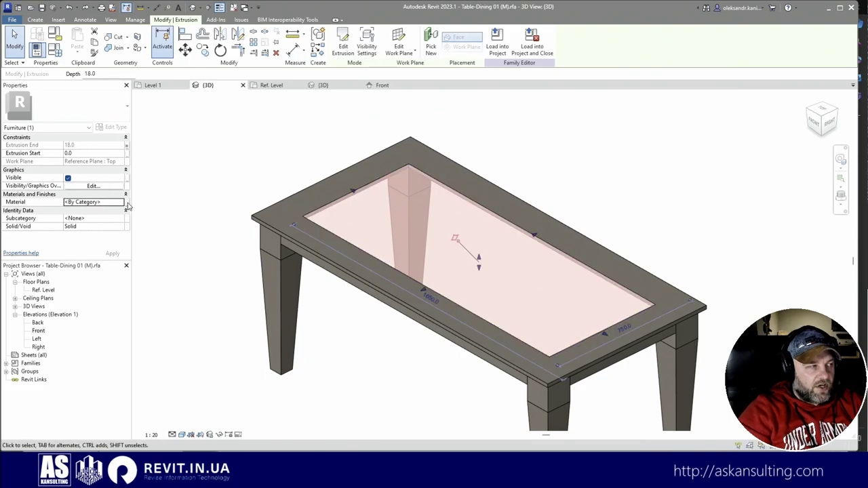
Link the panel's Material property to a new family parameter named Glass Material.
{"action": "left_click", "coordinate": [125, 203]}
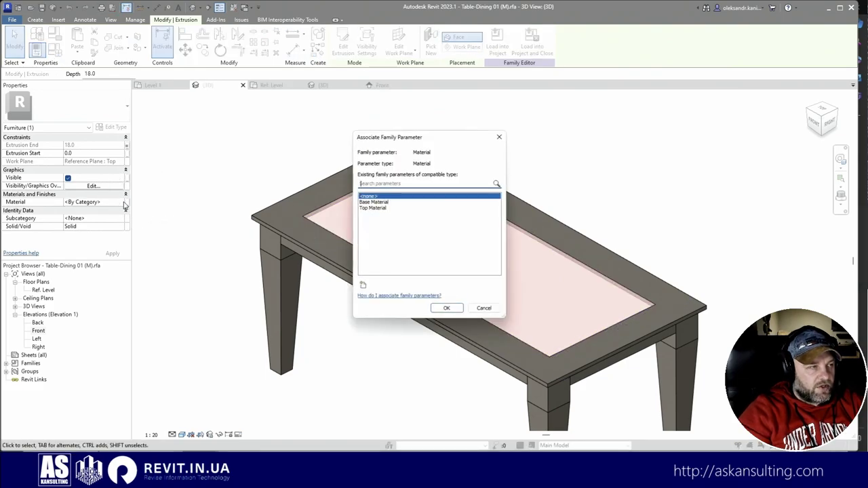
{"action": "left_click", "coordinate": [363, 286]}
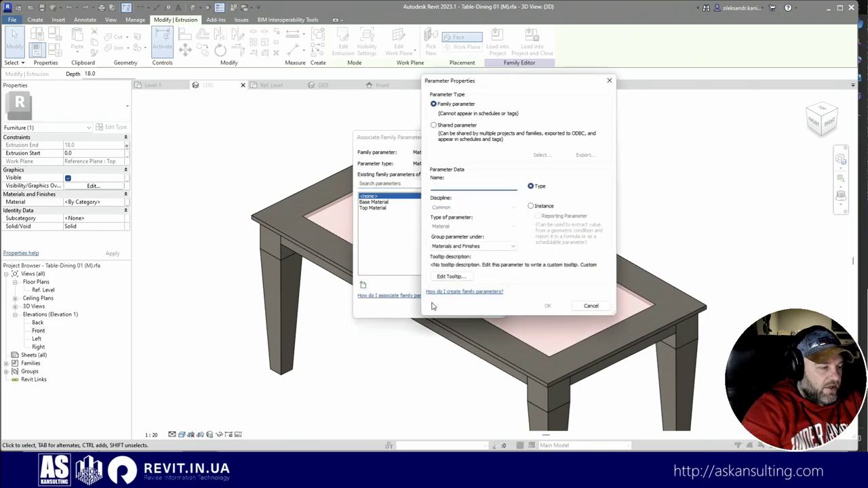
{"action": "type", "text": "Glass Material"}
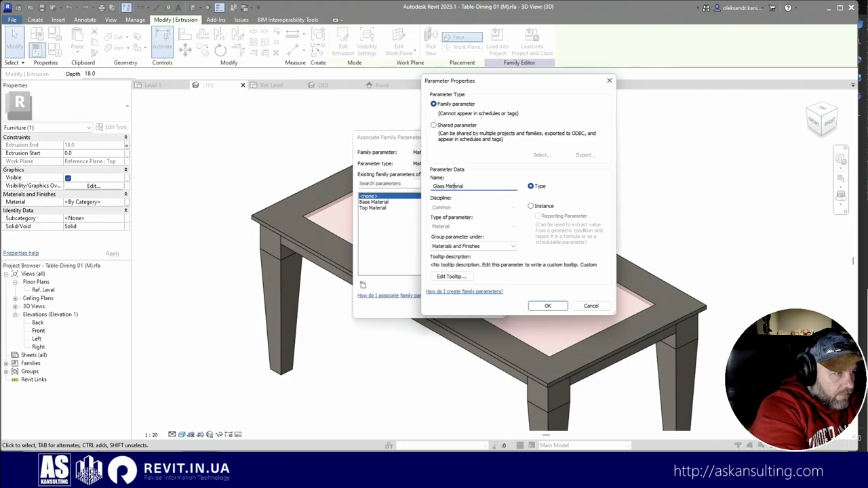
{"action": "type", "text": "e"}
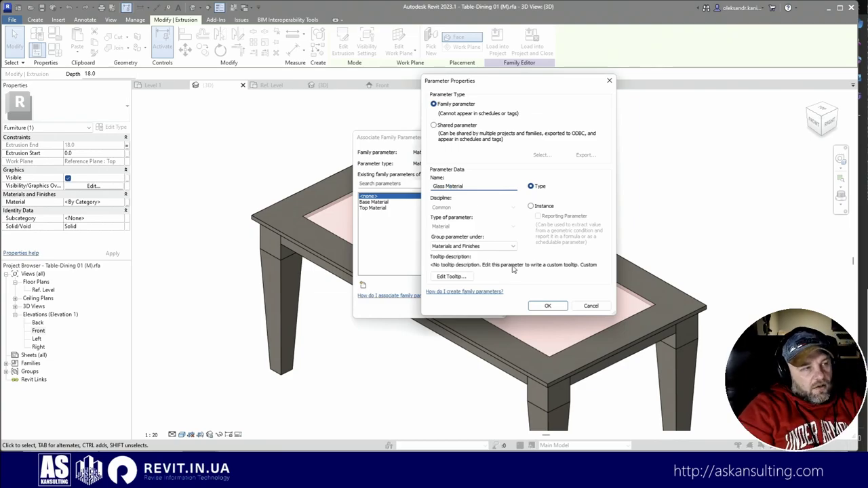
{"action": "left_click", "coordinate": [554, 302]}
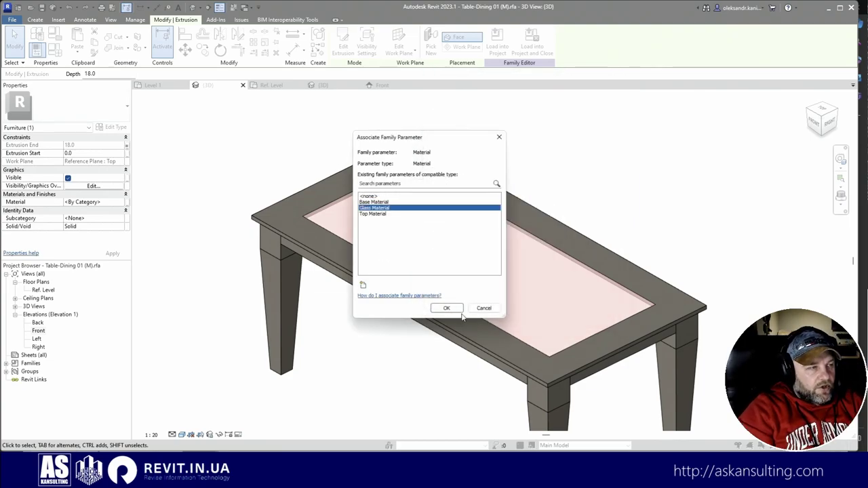
{"action": "left_click", "coordinate": [448, 309]}
{"action": "left_click", "coordinate": [252, 136]}
{"action": "left_click", "coordinate": [53, 51]}
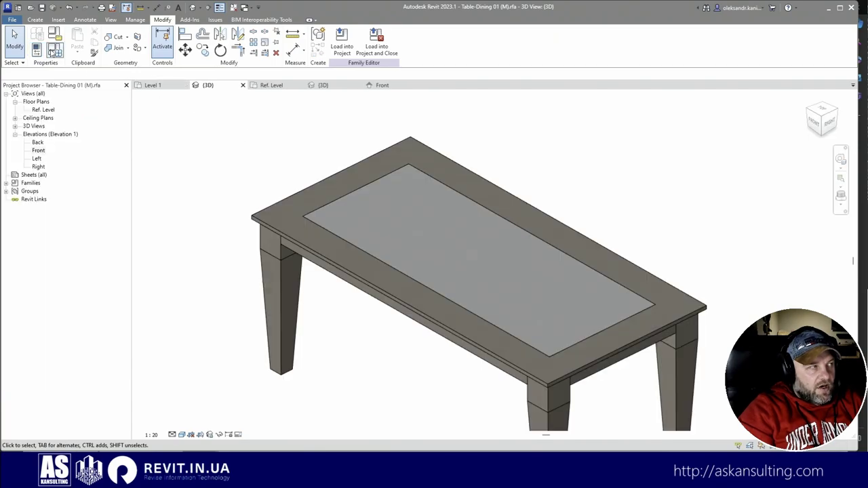
In Family Types, group Top Material and Base Material under Materials and Finishes.
{"action": "left_click", "coordinate": [37, 49]}
{"action": "left_click", "coordinate": [55, 51]}
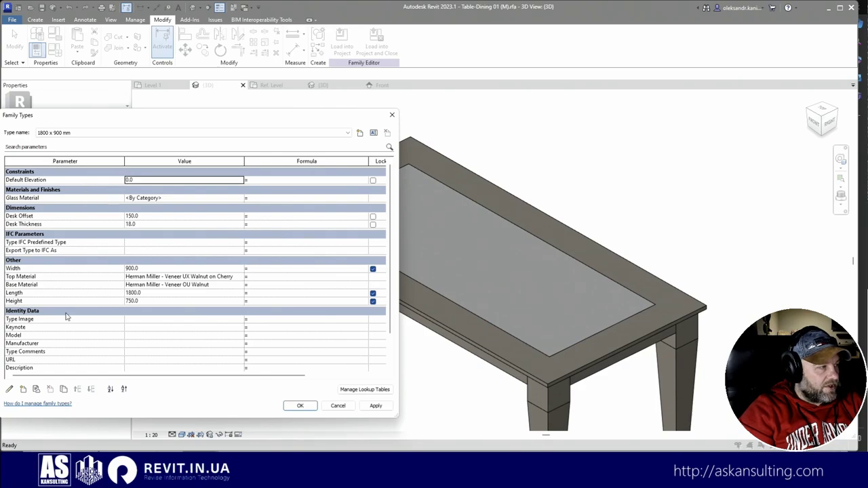
{"action": "left_click", "coordinate": [68, 276]}
{"action": "left_click", "coordinate": [35, 285]}
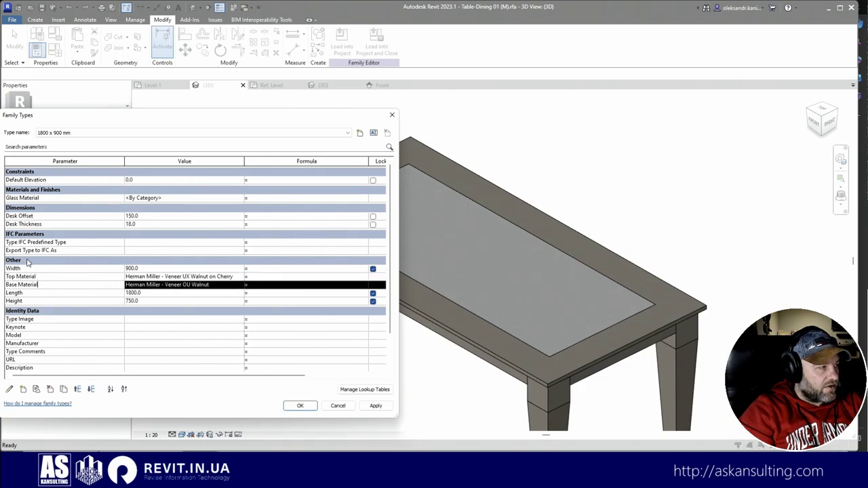
{"action": "left_click", "coordinate": [45, 277]}
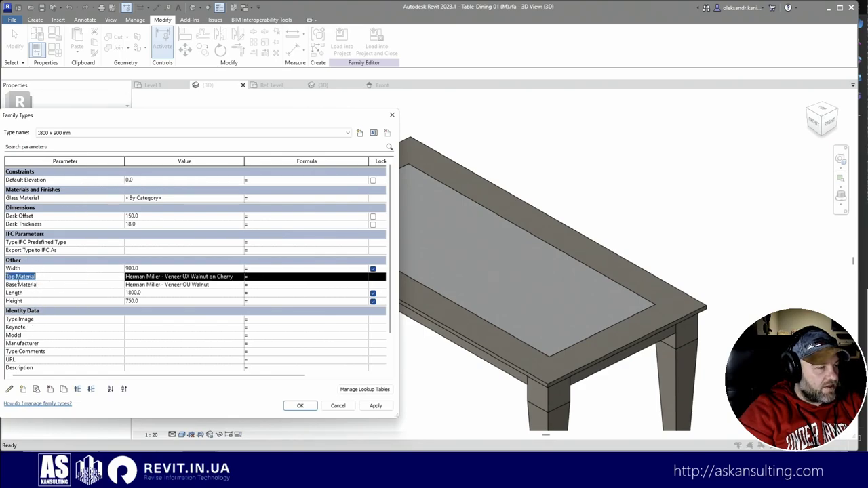
{"action": "left_click_drag", "start_coordinate": [129, 120], "coordinate": [323, 113]}
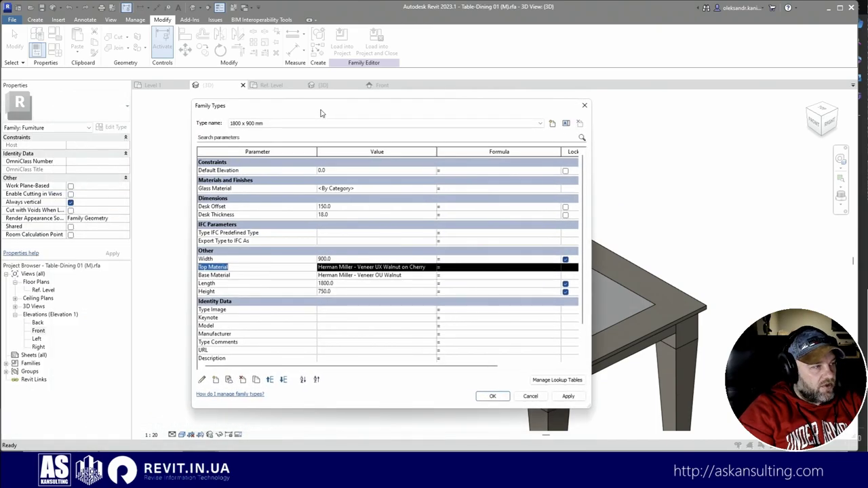
{"action": "left_click", "coordinate": [202, 380]}
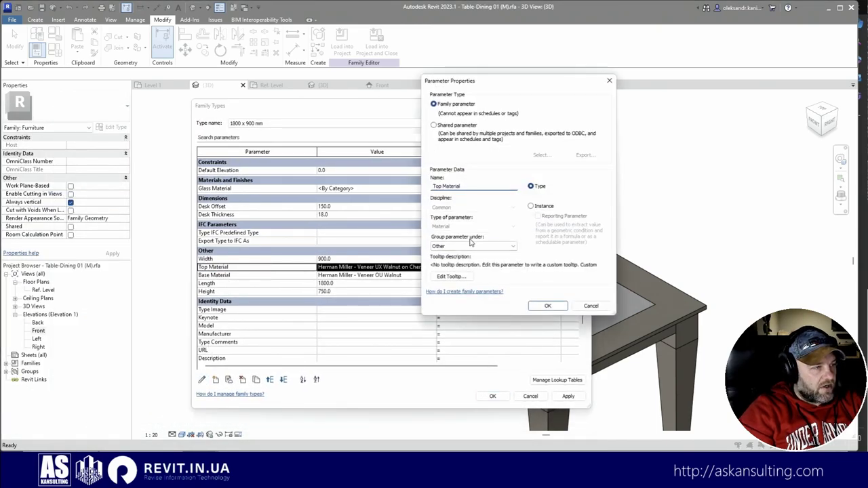
{"action": "left_click", "coordinate": [468, 247]}
{"action": "scroll", "coordinate": [465, 258], "scroll_direction": "up", "scroll_amount": 6}
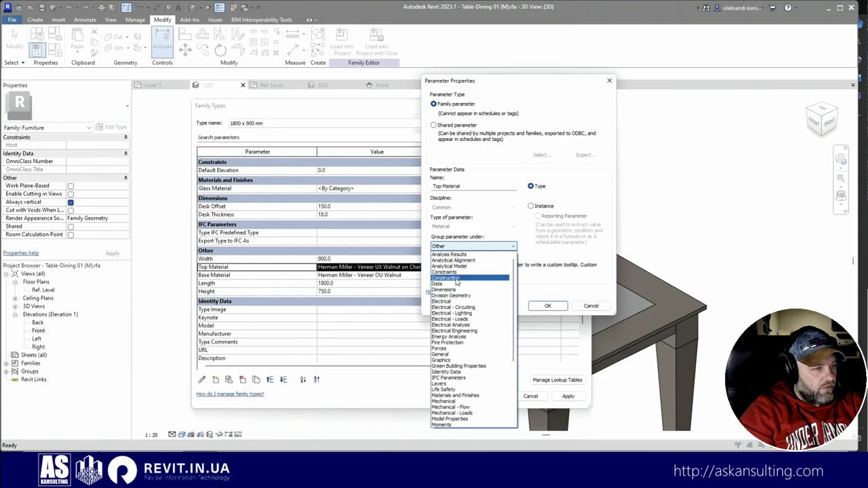
{"action": "left_click", "coordinate": [454, 396]}
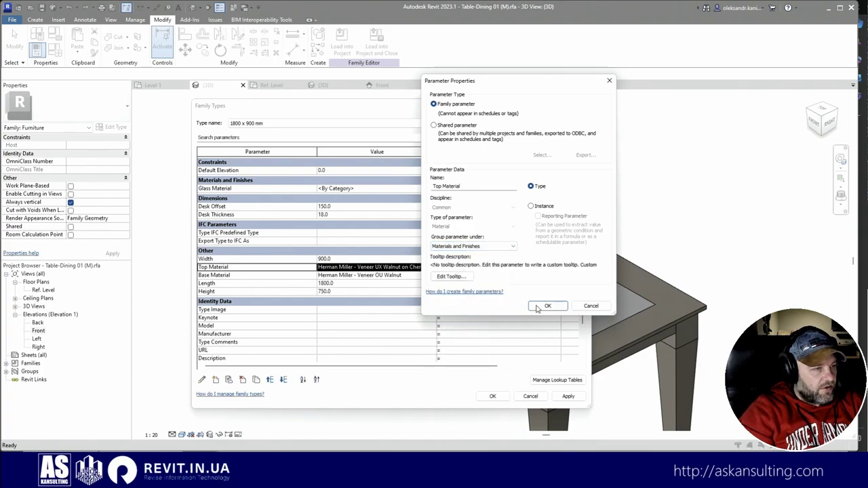
{"action": "left_click", "coordinate": [548, 306]}
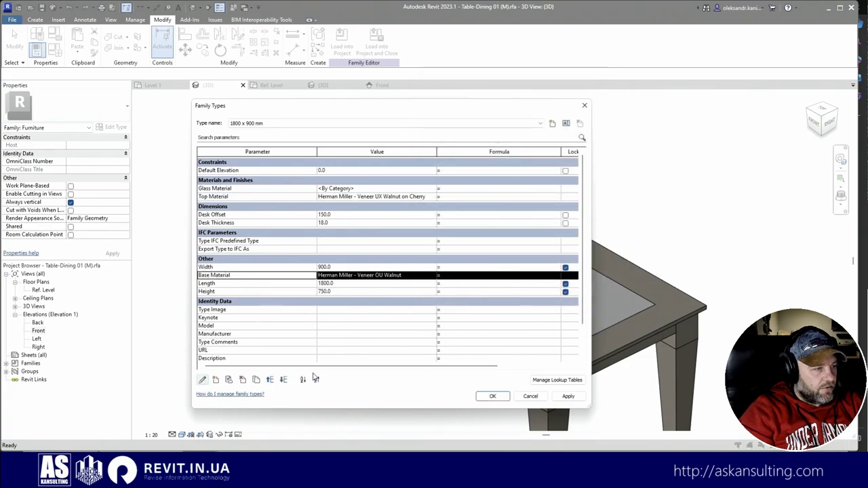
{"action": "left_click", "coordinate": [473, 246]}
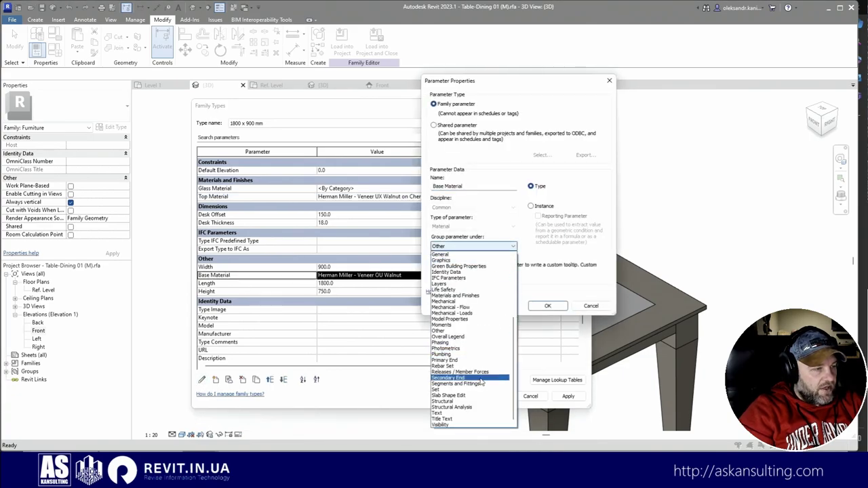
{"action": "left_click", "coordinate": [455, 296]}
{"action": "left_click", "coordinate": [547, 306]}
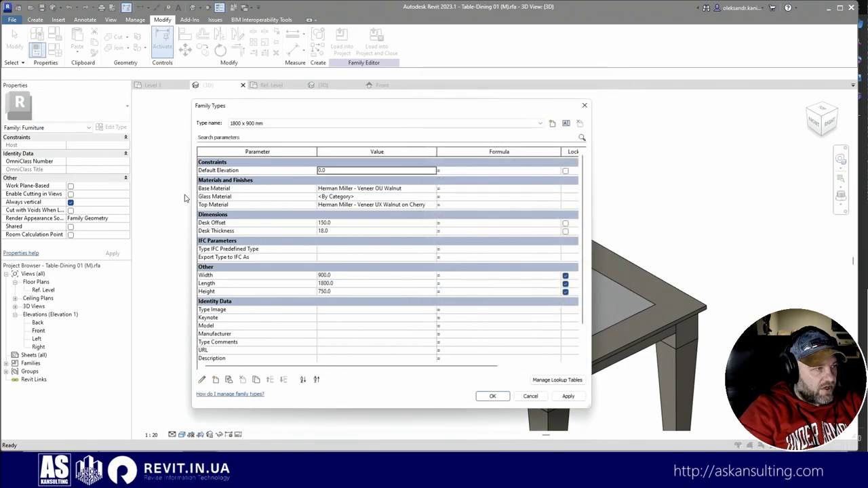
Move Glass Material down so it sits below Top Material.
{"action": "left_click", "coordinate": [277, 197]}
{"action": "left_click", "coordinate": [284, 381]}
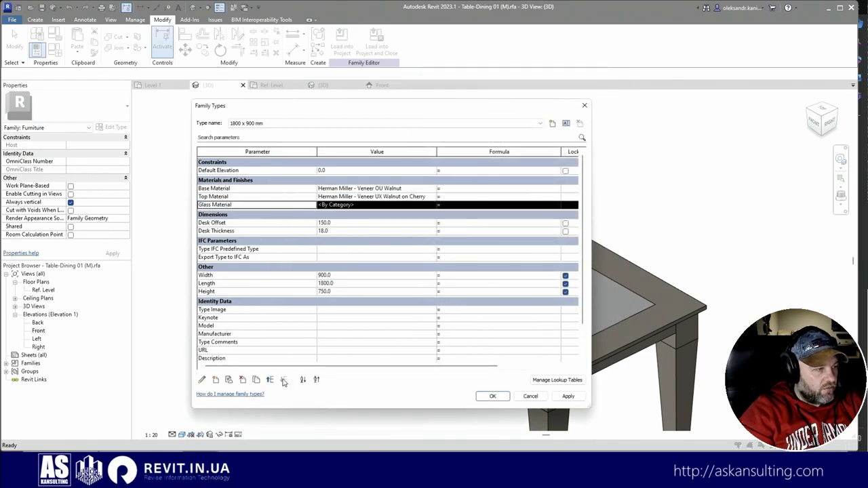
{"action": "left_click", "coordinate": [273, 382]}
{"action": "left_click", "coordinate": [283, 382]}
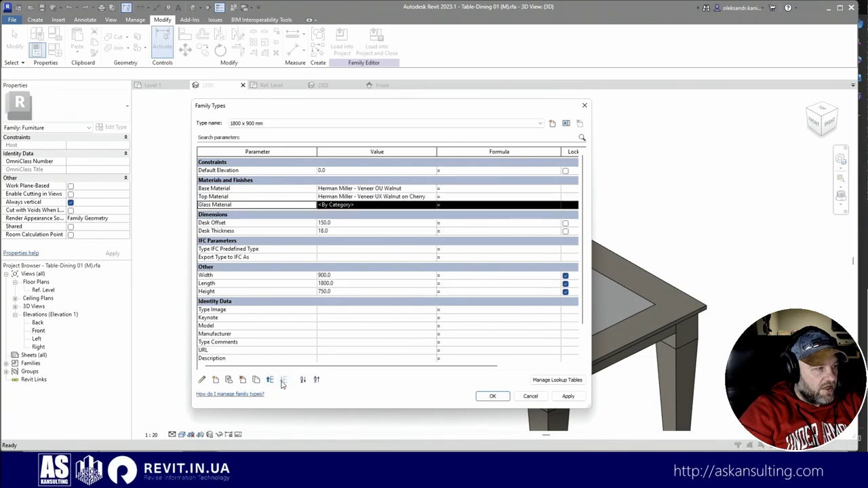
Group the Width, Length and Height parameters under Dimensions.
{"action": "left_click", "coordinate": [230, 275]}
{"action": "left_click", "coordinate": [201, 381]}
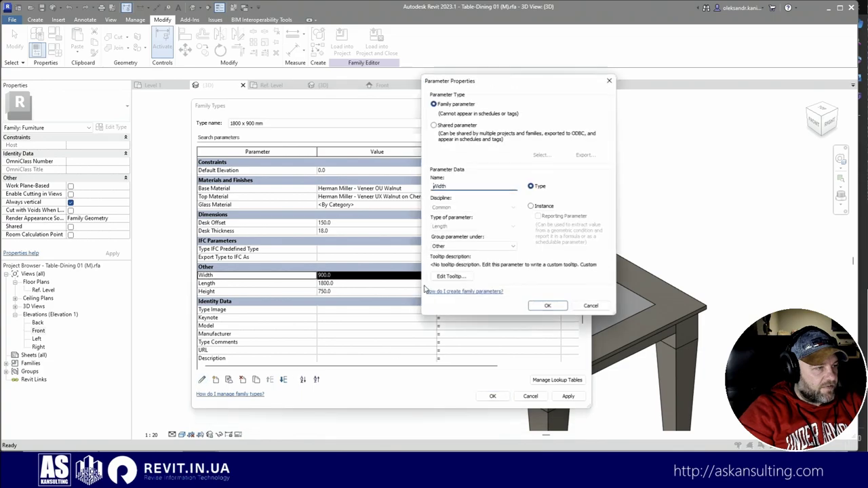
{"action": "left_click", "coordinate": [475, 246]}
{"action": "scroll", "coordinate": [466, 288], "scroll_direction": "up", "scroll_amount": 3}
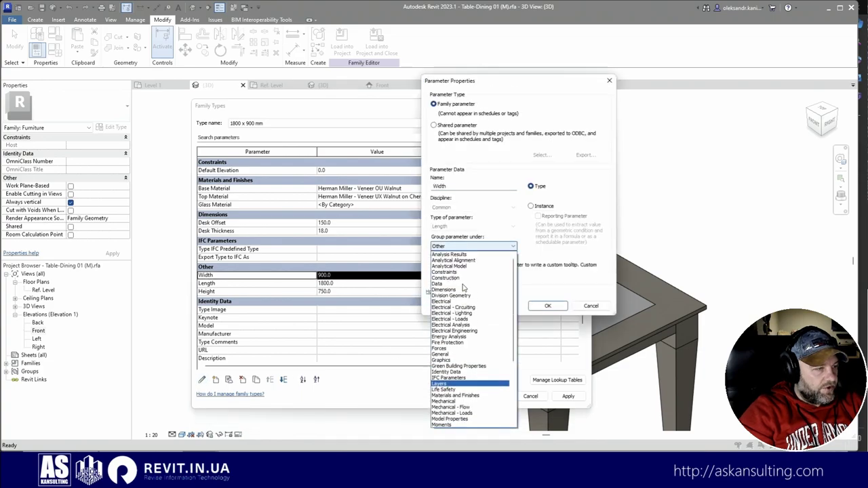
{"action": "left_click", "coordinate": [465, 290]}
{"action": "left_click", "coordinate": [536, 306]}
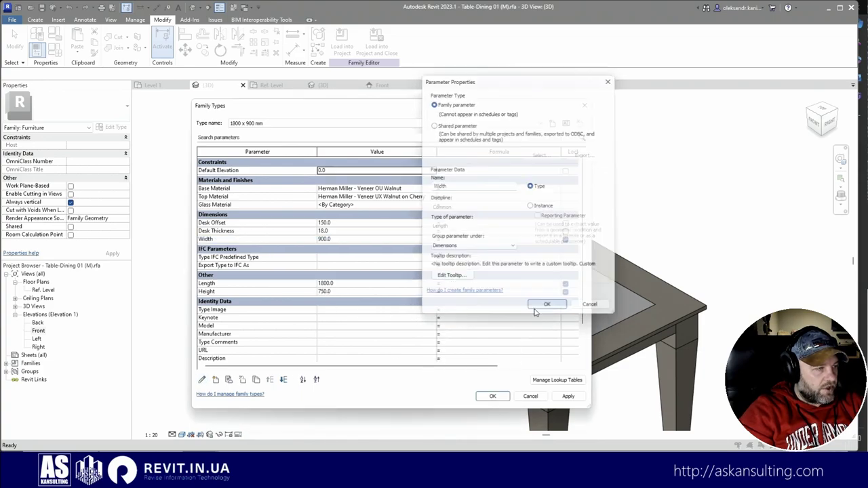
{"action": "left_click", "coordinate": [244, 284]}
{"action": "left_click", "coordinate": [202, 380]}
{"action": "left_click", "coordinate": [473, 246]}
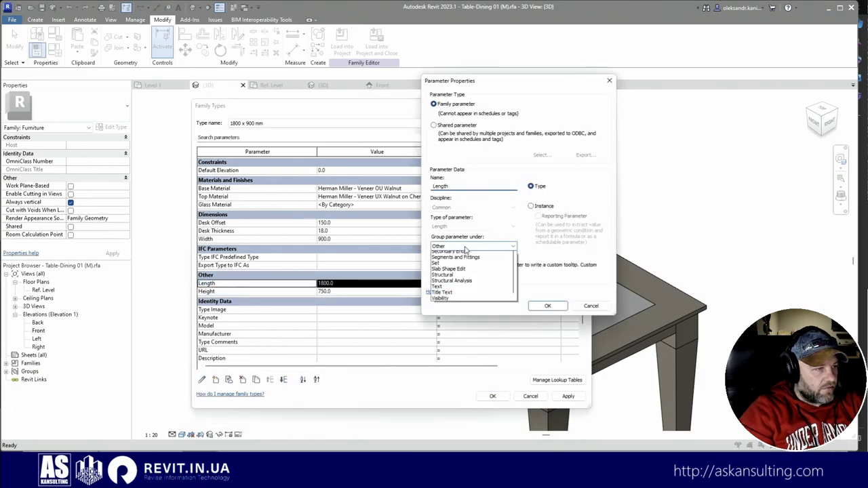
{"action": "scroll", "coordinate": [461, 272], "scroll_direction": "up", "scroll_amount": 5}
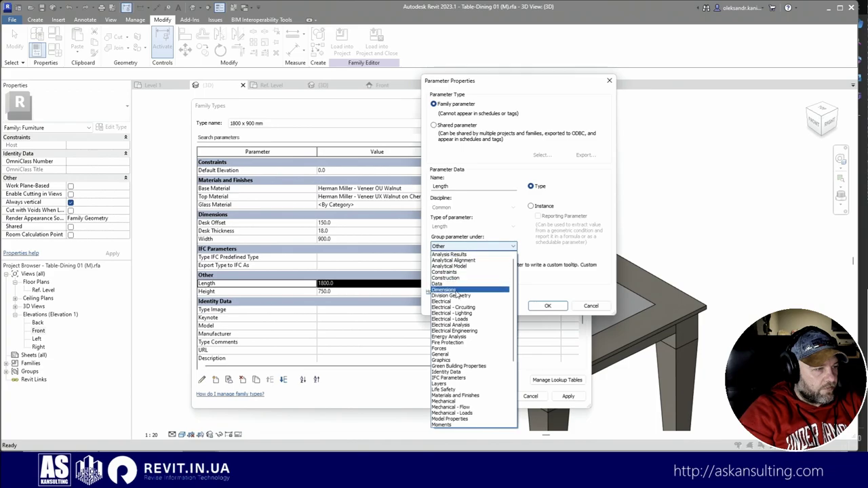
{"action": "left_click", "coordinate": [444, 290]}
{"action": "left_click", "coordinate": [547, 306]}
{"action": "left_click", "coordinate": [224, 291]}
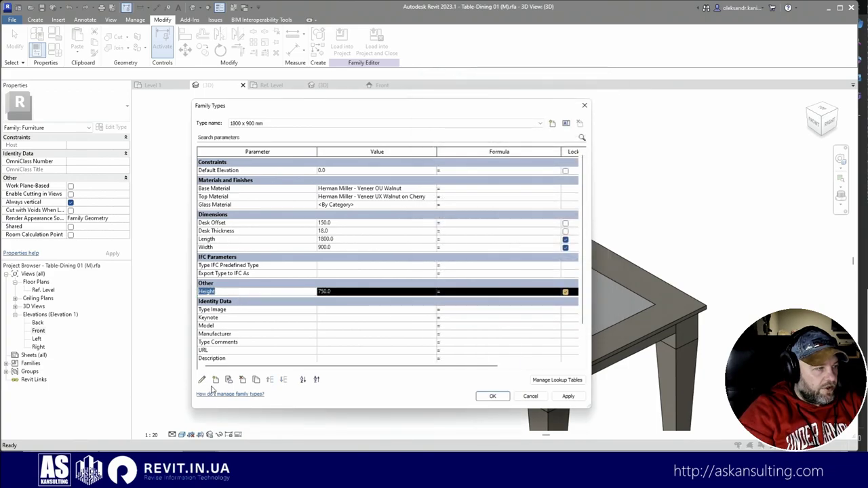
{"action": "left_click", "coordinate": [201, 380]}
{"action": "left_click", "coordinate": [473, 246]}
{"action": "scroll", "coordinate": [465, 292], "scroll_direction": "up", "scroll_amount": 5}
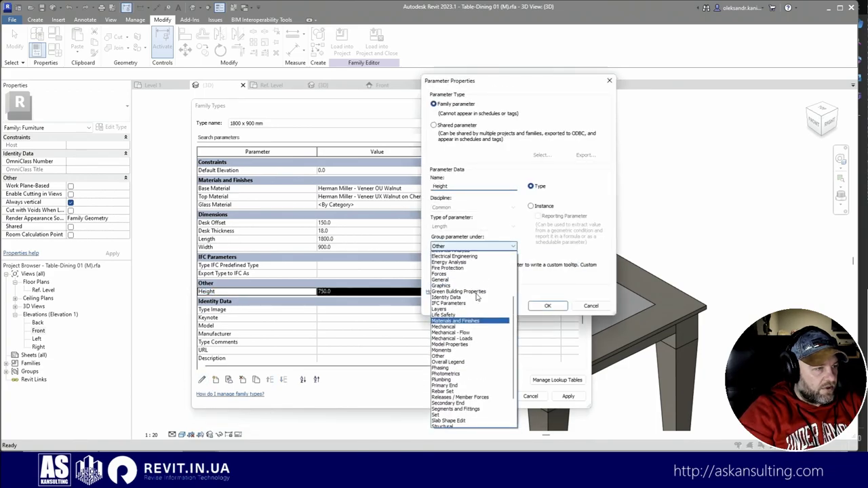
{"action": "left_click", "coordinate": [464, 291]}
{"action": "left_click", "coordinate": [548, 306]}
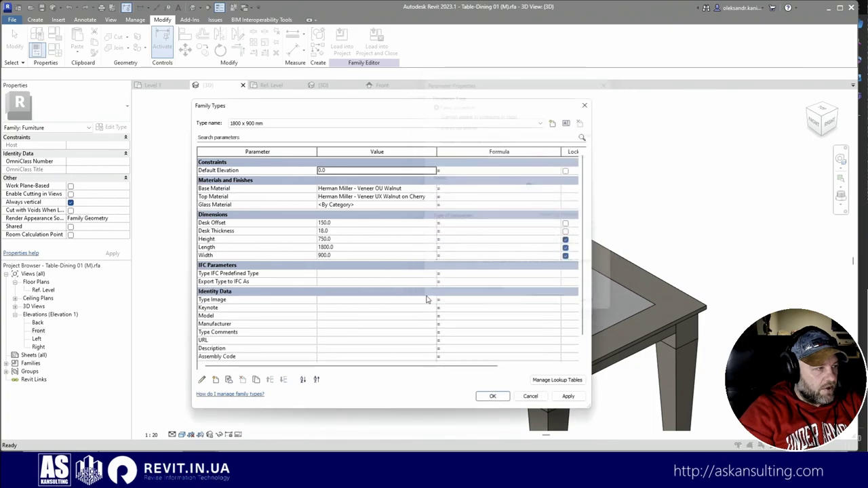
Group Desk Offset and Desk Thickness under Division Geometry.
{"action": "left_click", "coordinate": [224, 223]}
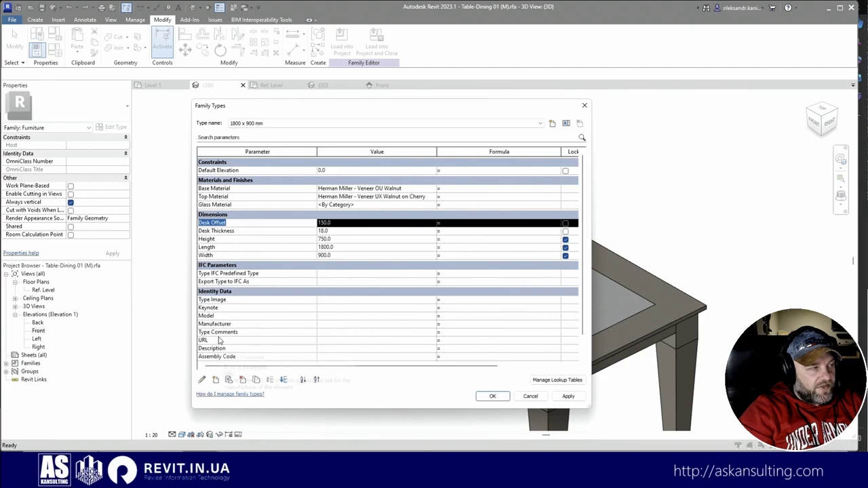
{"action": "left_click", "coordinate": [201, 380]}
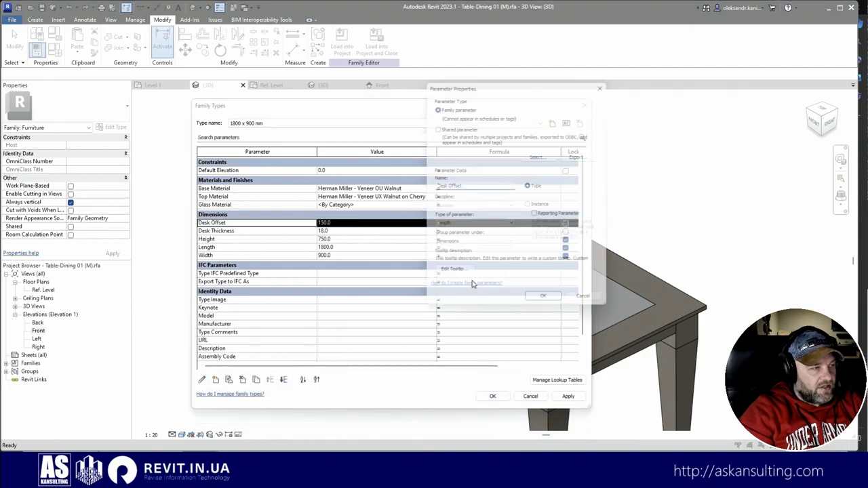
{"action": "left_click", "coordinate": [469, 245]}
{"action": "left_click", "coordinate": [456, 260]}
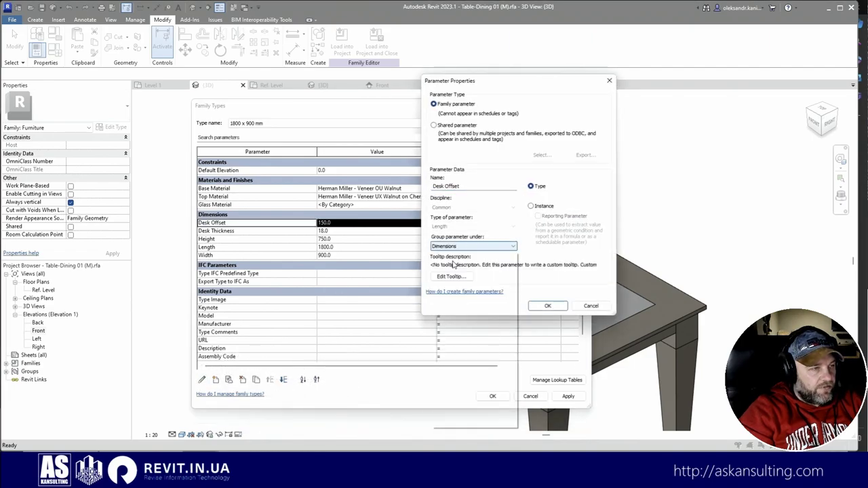
{"action": "left_click", "coordinate": [548, 305]}
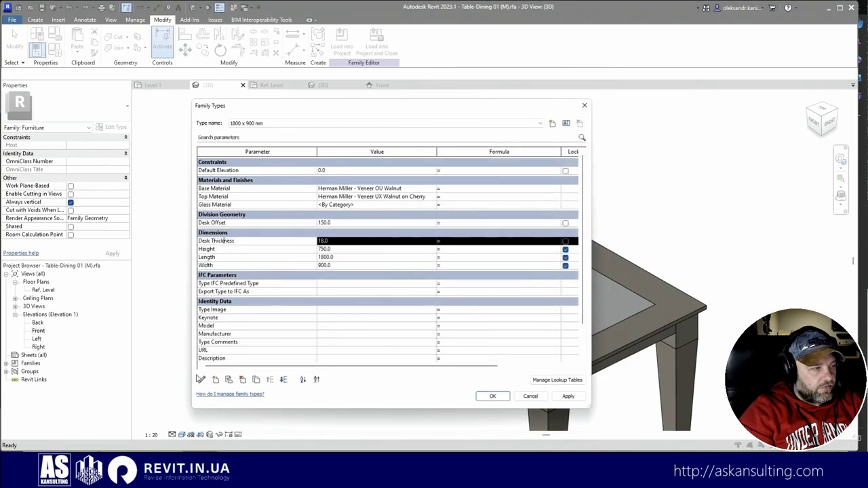
{"action": "left_click", "coordinate": [201, 379]}
{"action": "left_click", "coordinate": [472, 245]}
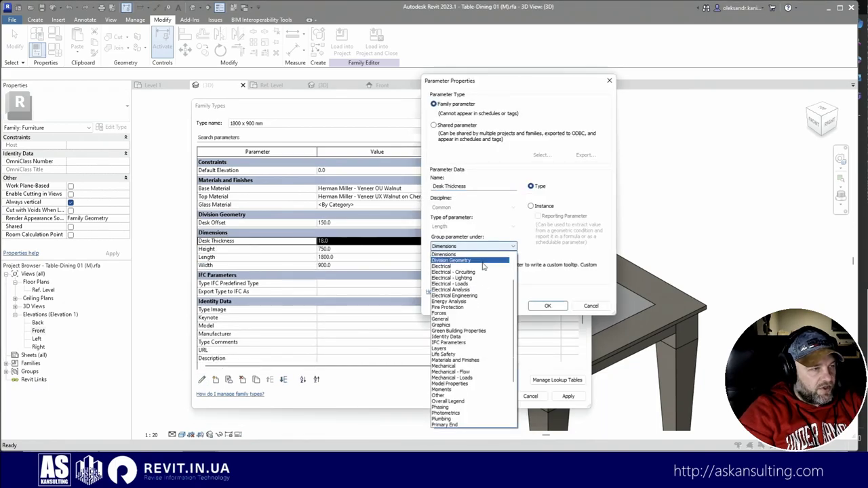
{"action": "left_click", "coordinate": [462, 260]}
{"action": "left_click", "coordinate": [549, 306]}
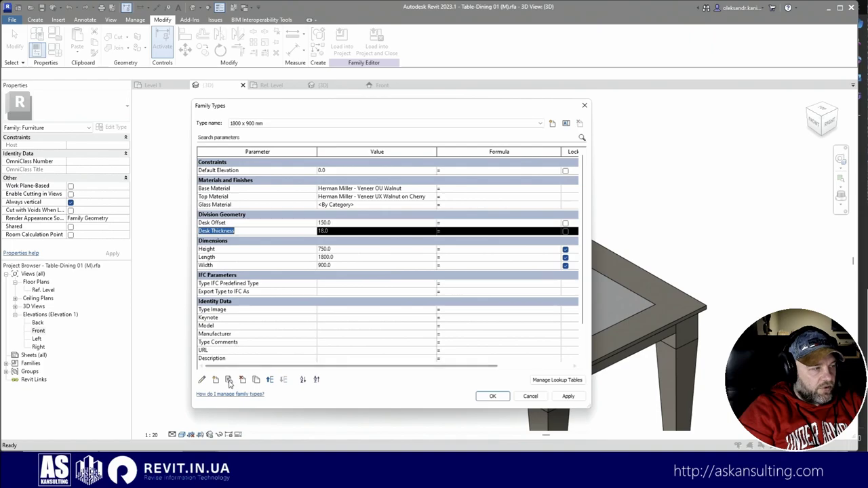
Move Desk Thickness above Desk Offset, then select the Glass Material parameter.
{"action": "left_click", "coordinate": [270, 379]}
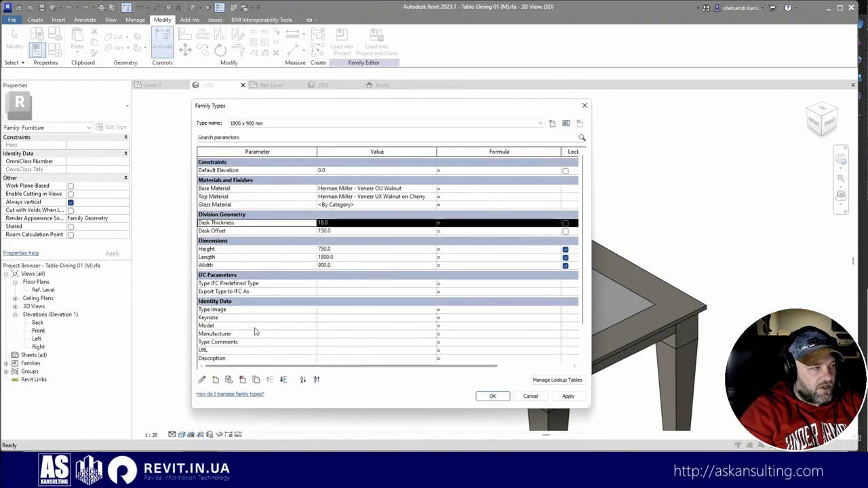
{"action": "scroll", "coordinate": [255, 331], "scroll_direction": "down", "scroll_amount": 1}
{"action": "scroll", "coordinate": [272, 335], "scroll_direction": "up", "scroll_amount": 1}
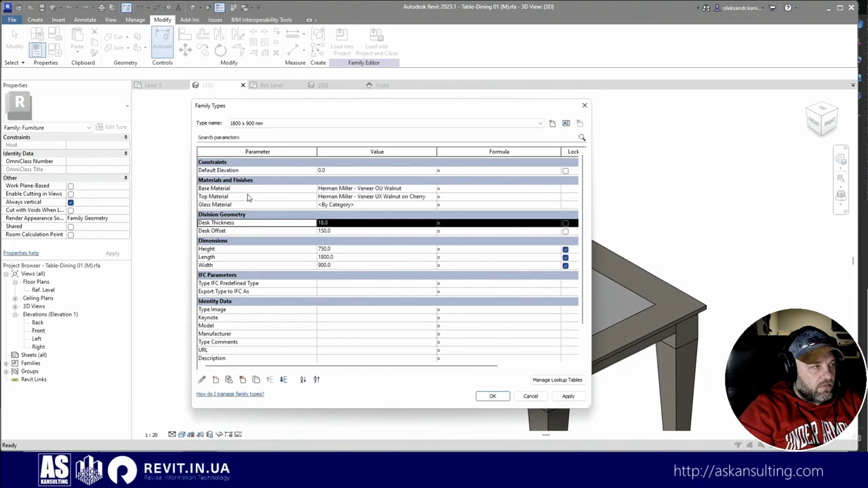
{"action": "left_click", "coordinate": [328, 196]}
{"action": "left_click", "coordinate": [329, 205]}
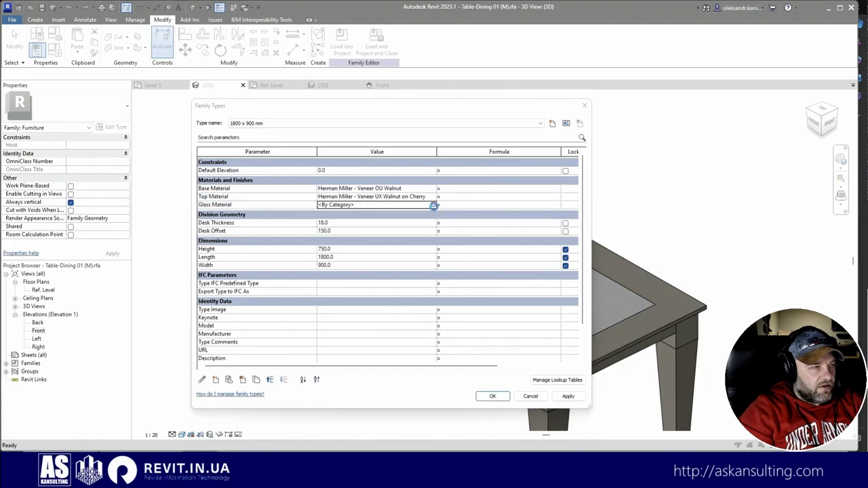
Assign the Glass material to Glass Material via a 'glas' search, apply, and orbit the view.
{"action": "left_click", "coordinate": [434, 205]}
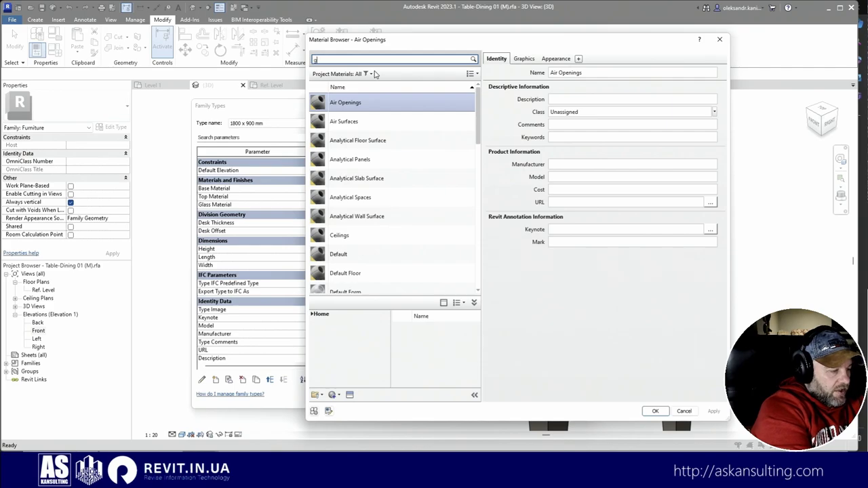
{"action": "type", "text": "glas"}
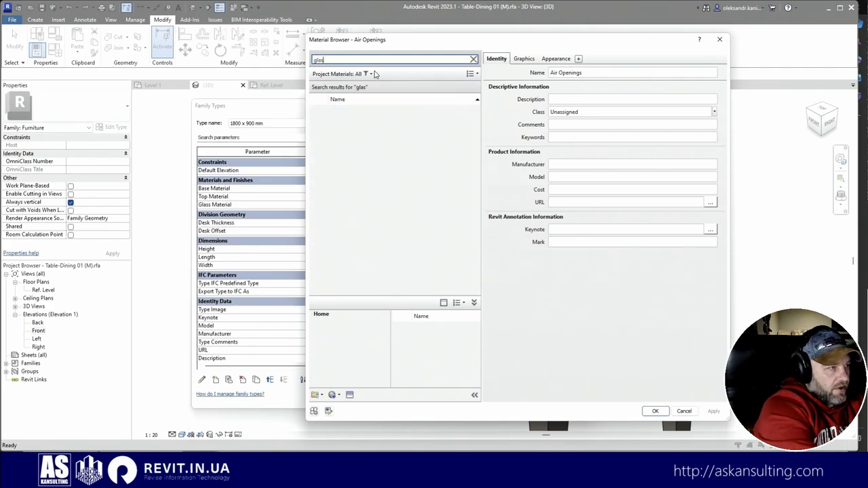
{"action": "left_click", "coordinate": [351, 117]}
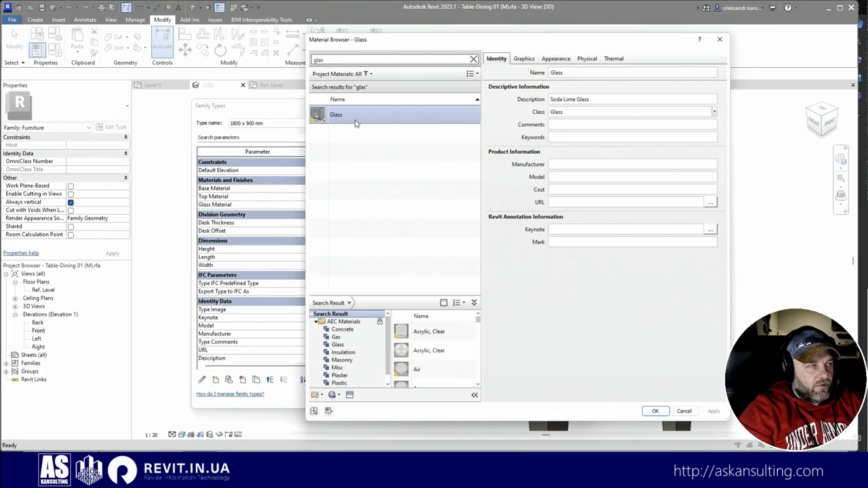
{"action": "double_click", "coordinate": [355, 117]}
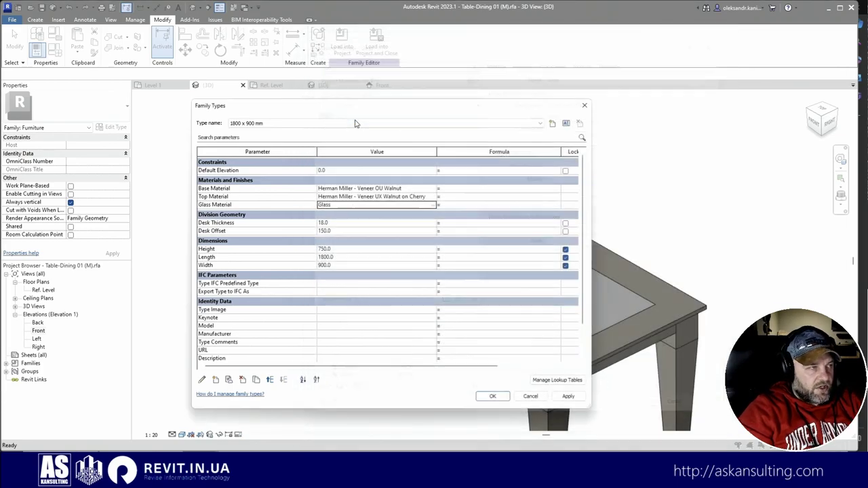
{"action": "left_click", "coordinate": [504, 399]}
{"action": "middle_click_drag", "start_coordinate": [370, 324], "coordinate": [347, 242], "text": "shift"}
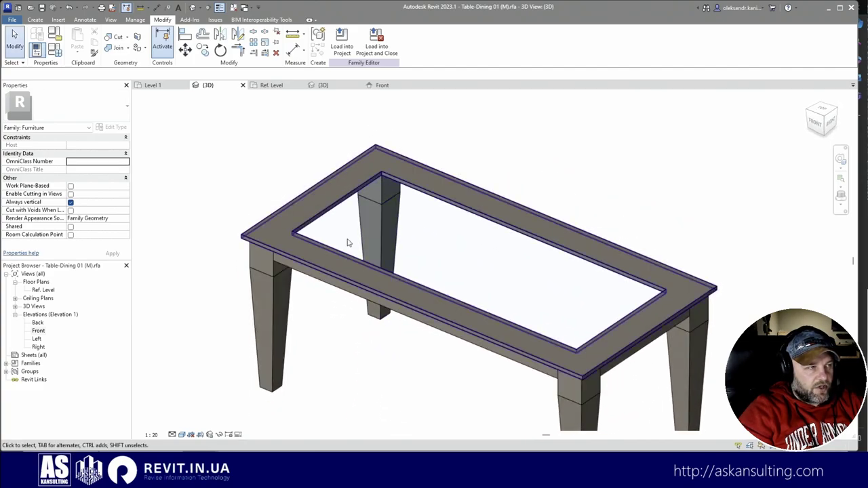
{"action": "left_click", "coordinate": [339, 210]}
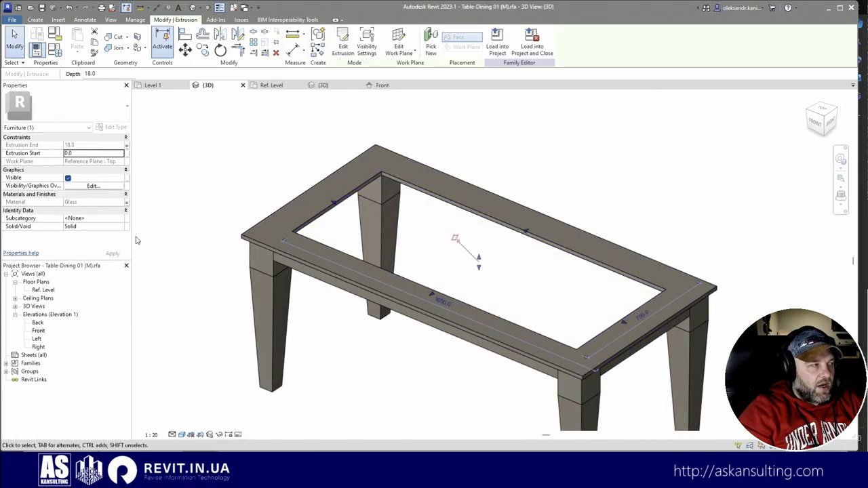
{"action": "left_click", "coordinate": [124, 220]}
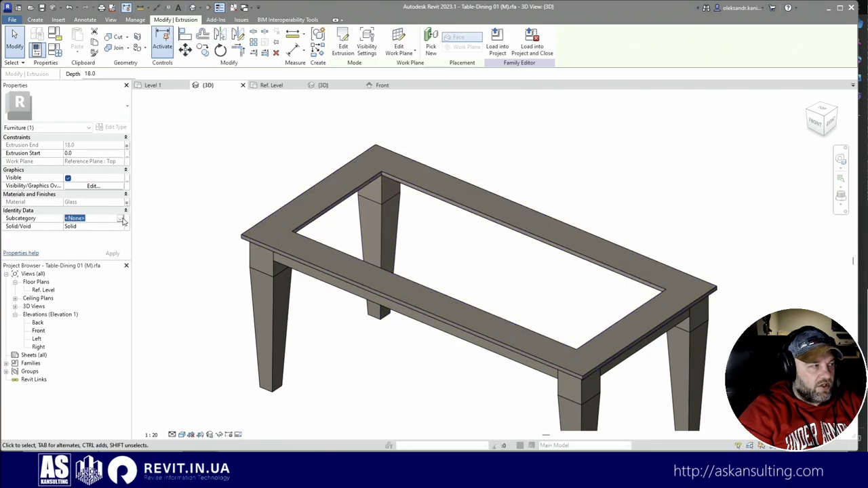
{"action": "left_click", "coordinate": [122, 220]}
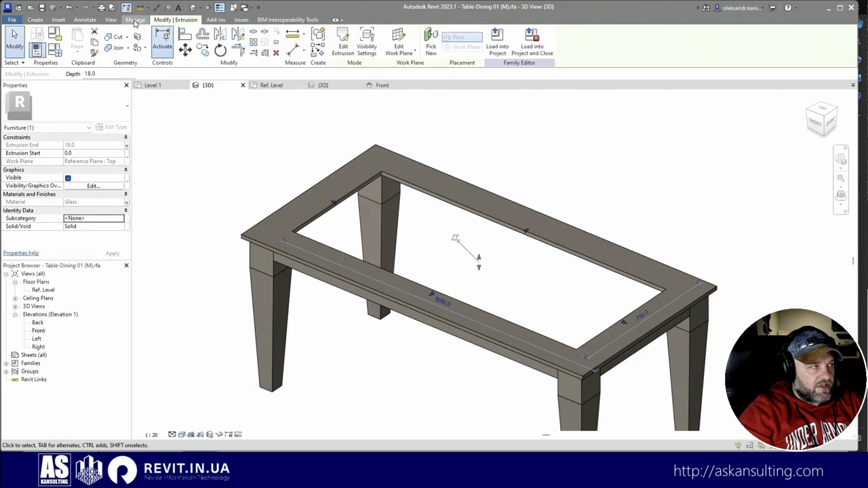
{"action": "left_click", "coordinate": [135, 19]}
{"action": "left_click", "coordinate": [61, 46]}
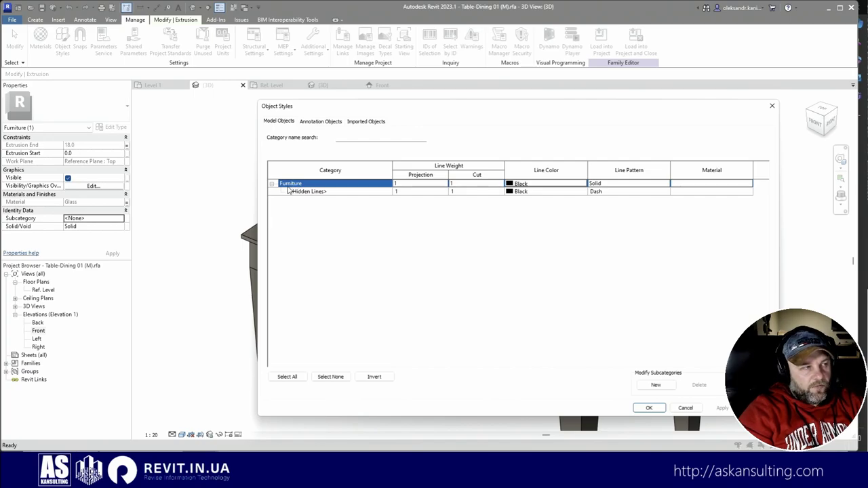
{"action": "key", "text": "Escape"}
{"action": "key", "text": "Escape"}
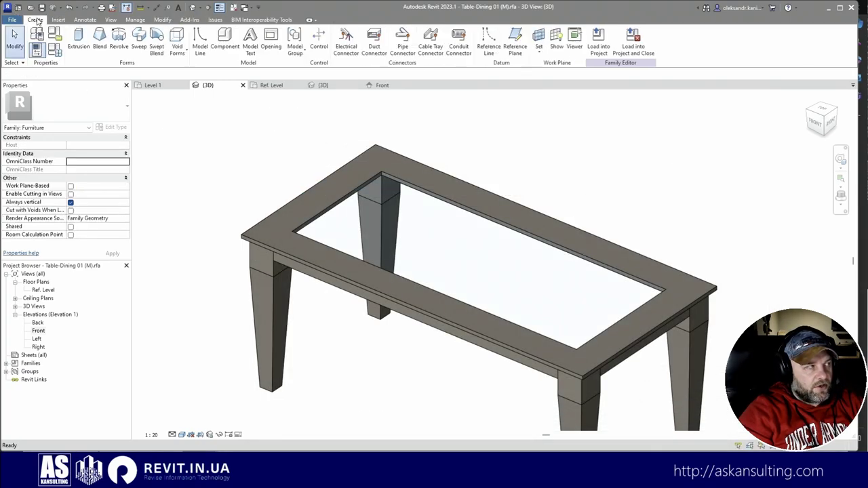
{"action": "key", "text": "f"}
{"action": "key", "text": "c"}
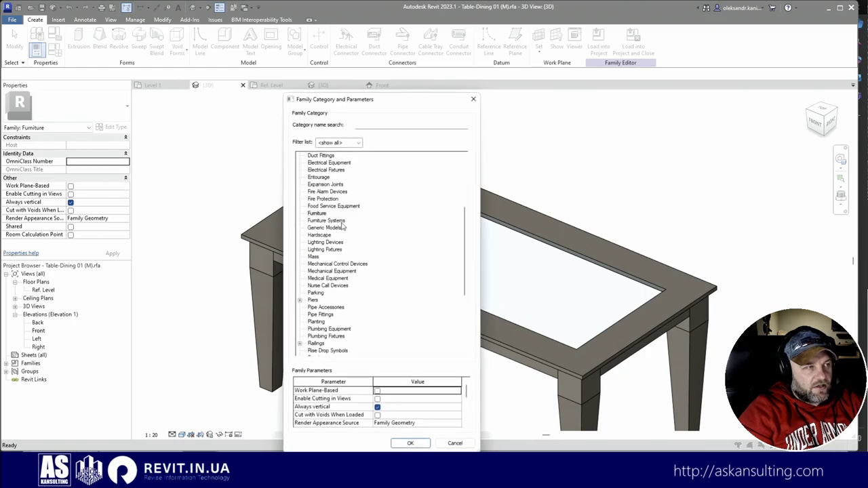
{"action": "scroll", "coordinate": [382, 259], "scroll_direction": "up", "scroll_amount": 3}
{"action": "scroll", "coordinate": [334, 231], "scroll_direction": "up", "scroll_amount": 2}
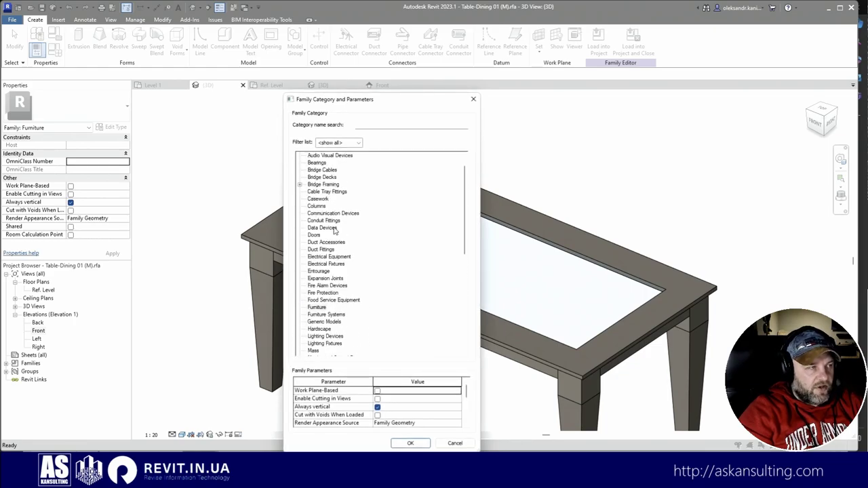
{"action": "scroll", "coordinate": [336, 204], "scroll_direction": "down", "scroll_amount": 6}
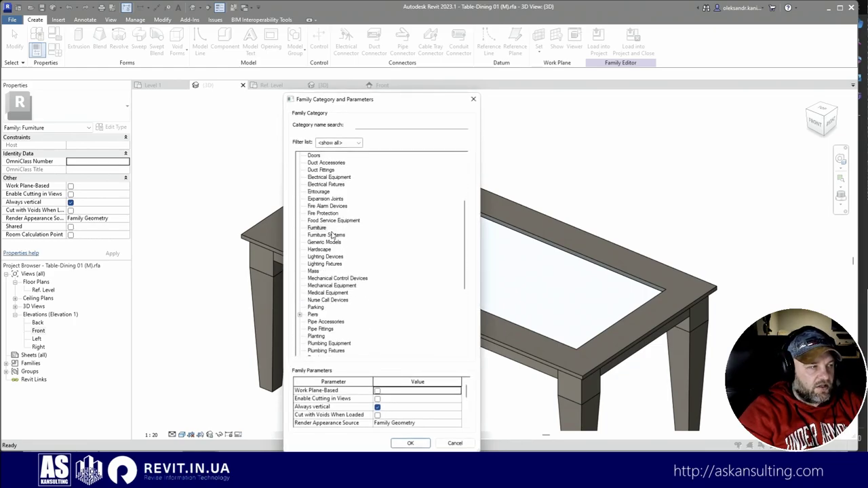
{"action": "scroll", "coordinate": [305, 166], "scroll_direction": "down", "scroll_amount": 5}
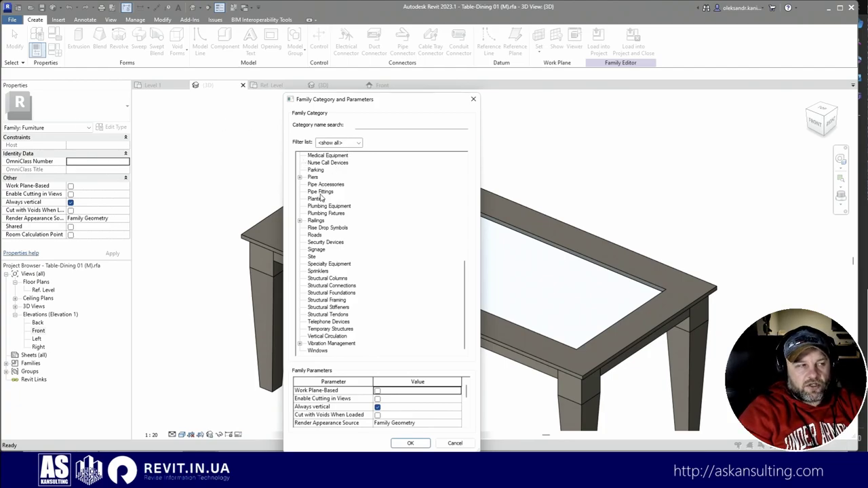
{"action": "key", "text": "Escape"}
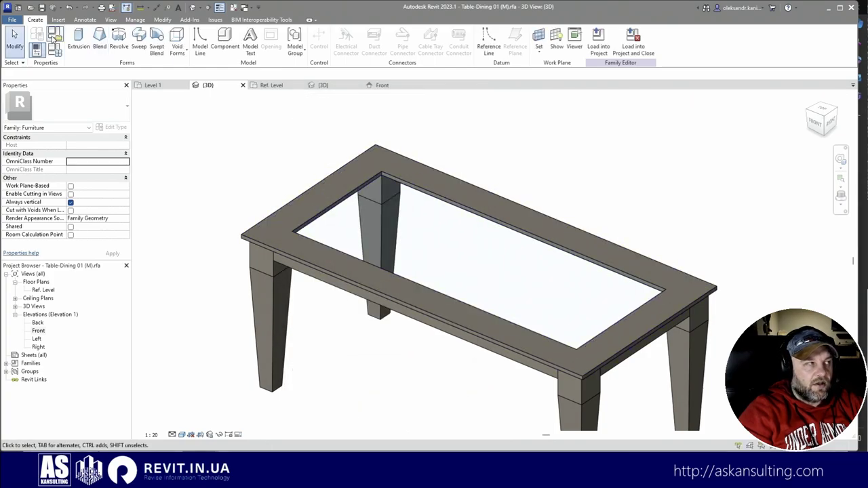
In Manage > Object Styles, add an 'ASK Top' subcategory under Furniture.
{"action": "left_click", "coordinate": [163, 20]}
{"action": "left_click", "coordinate": [135, 20]}
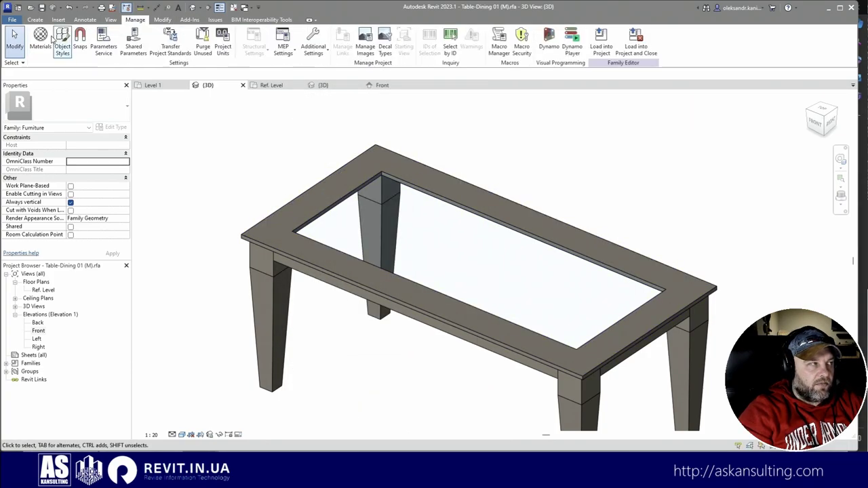
{"action": "left_click", "coordinate": [60, 42]}
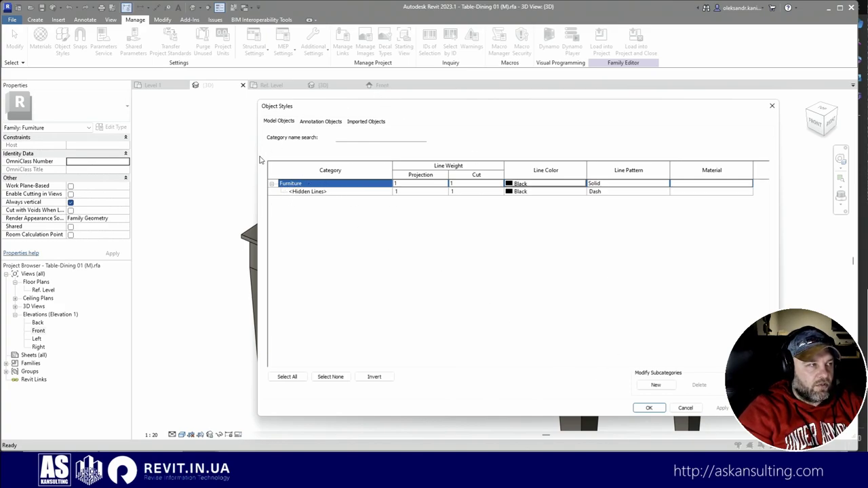
{"action": "left_click_drag", "start_coordinate": [259, 158], "coordinate": [385, 157]}
{"action": "left_click_drag", "start_coordinate": [444, 108], "coordinate": [393, 125]}
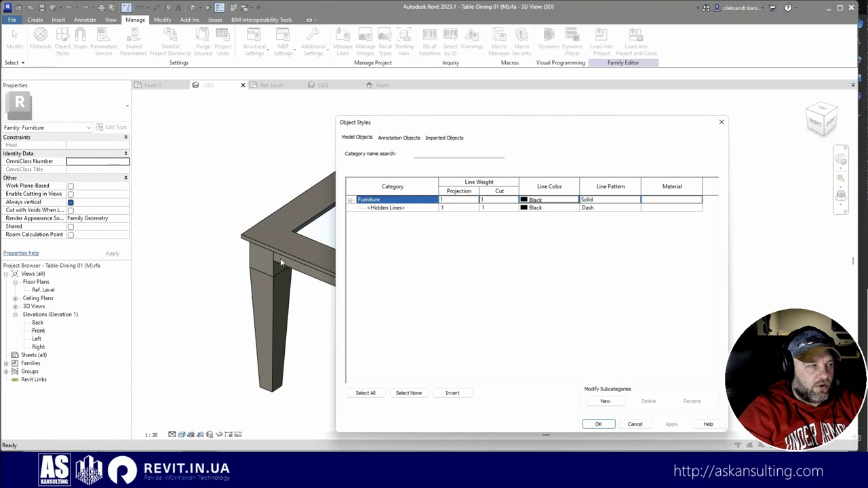
{"action": "left_click", "coordinate": [605, 401]}
{"action": "type", "text": "Top"}
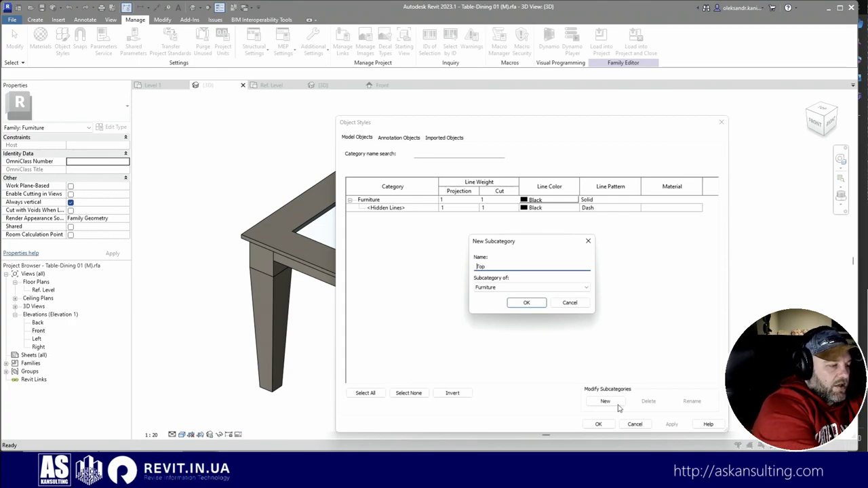
{"action": "key", "text": "Home"}
{"action": "type", "text": "ASK"}
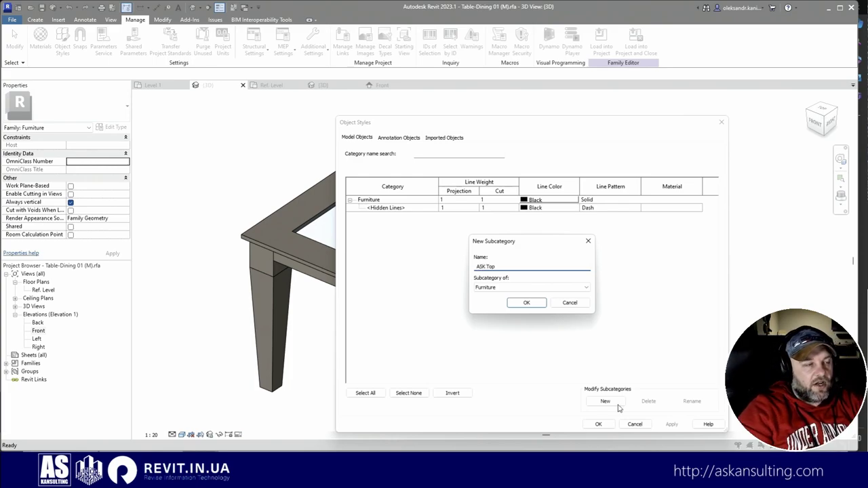
{"action": "left_click", "coordinate": [522, 305]}
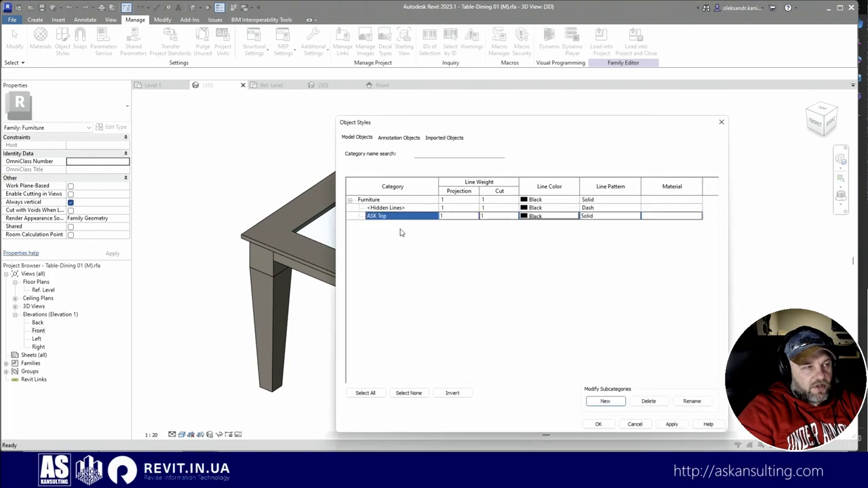
Add an 'ASK Frame' subcategory, rename it 'ASK Frames', and accept Object Styles.
{"action": "left_click", "coordinate": [617, 404]}
{"action": "type", "text": "ASK"}
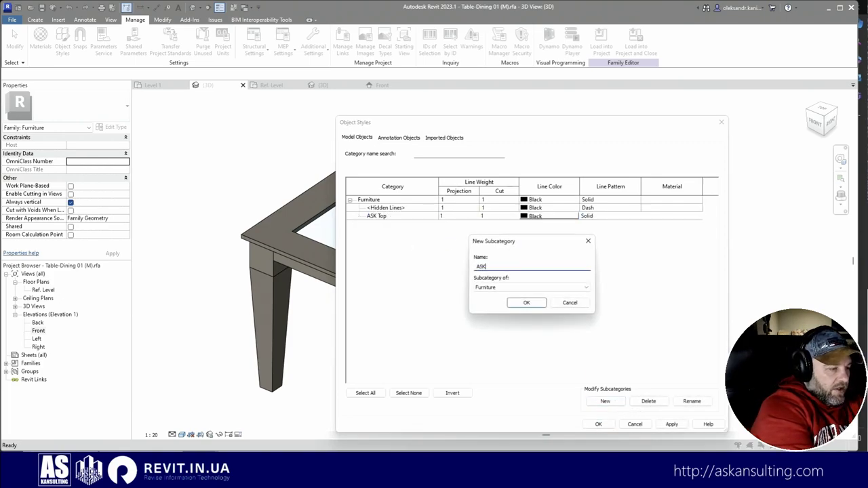
{"action": "type", "text": " Fram"}
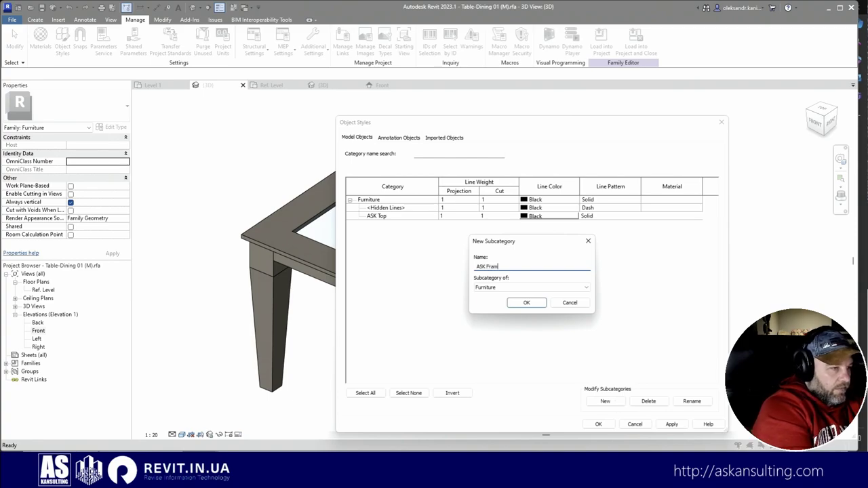
{"action": "type", "text": "e"}
{"action": "left_click", "coordinate": [527, 303]}
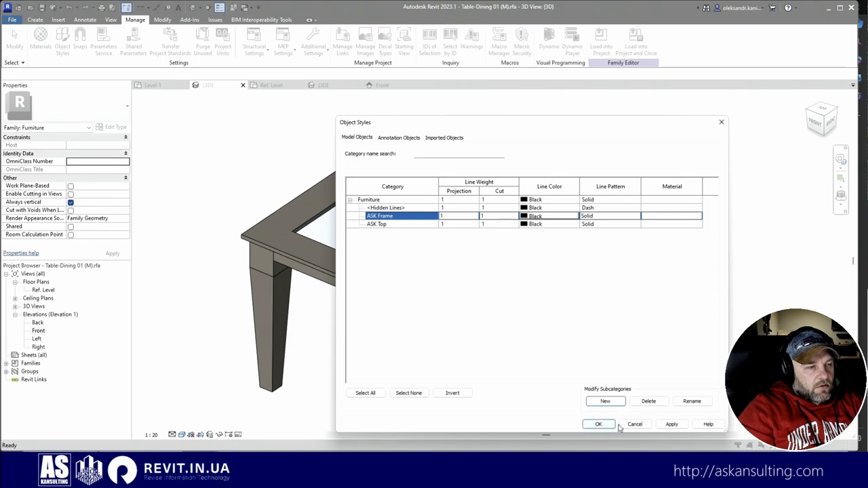
{"action": "left_click", "coordinate": [689, 403]}
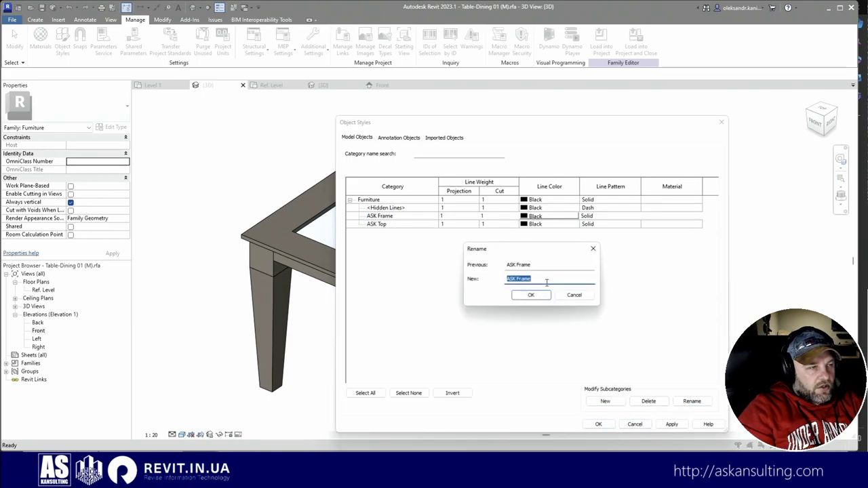
{"action": "left_click", "coordinate": [546, 282]}
{"action": "type", "text": "s"}
{"action": "left_click", "coordinate": [532, 295]}
{"action": "left_click", "coordinate": [389, 225]}
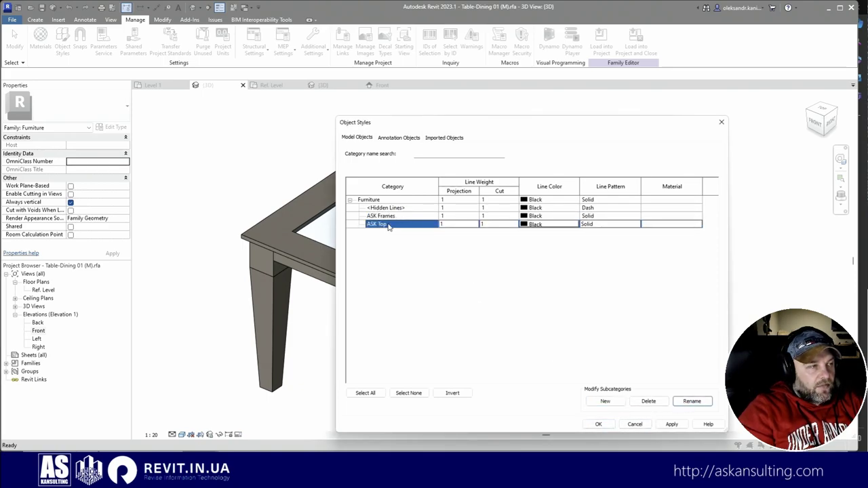
{"action": "left_click", "coordinate": [598, 424]}
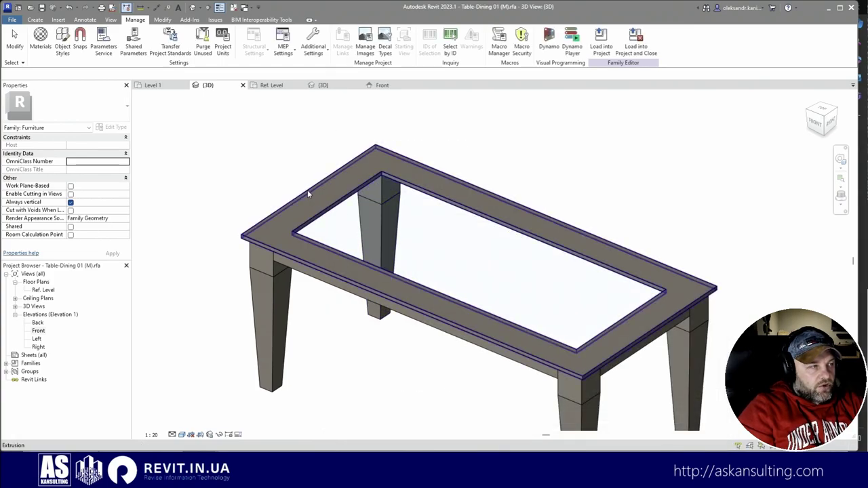
Set the wooden tabletop frame extrusion's Subcategory to ASK Top in Properties.
{"action": "left_click", "coordinate": [312, 190]}
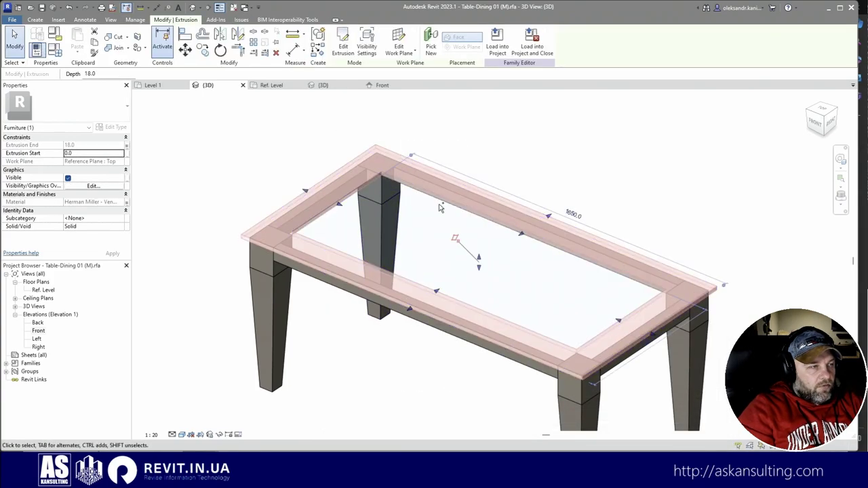
{"action": "left_click", "coordinate": [344, 235]}
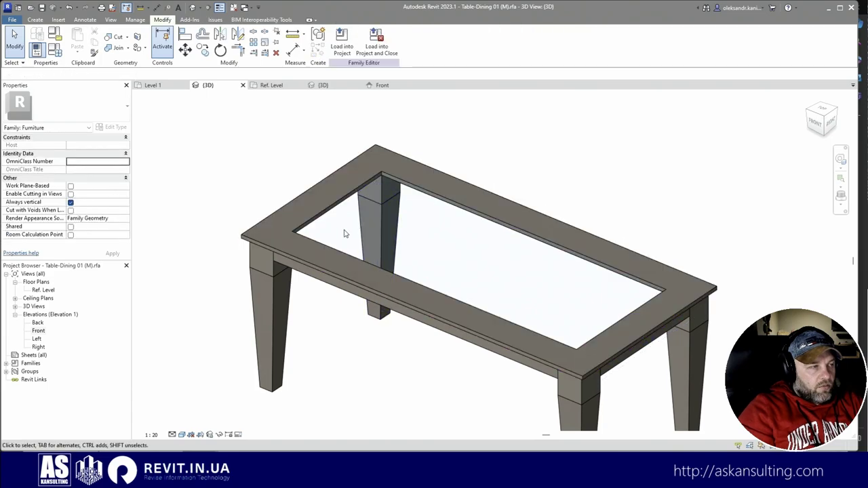
{"action": "left_click_drag", "start_coordinate": [341, 229], "coordinate": [285, 179]}
{"action": "left_click", "coordinate": [285, 178]}
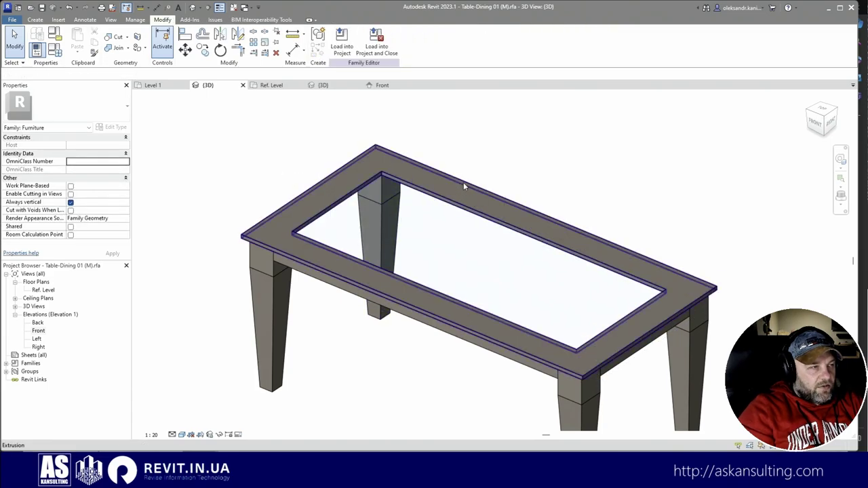
{"action": "left_click", "coordinate": [463, 182]}
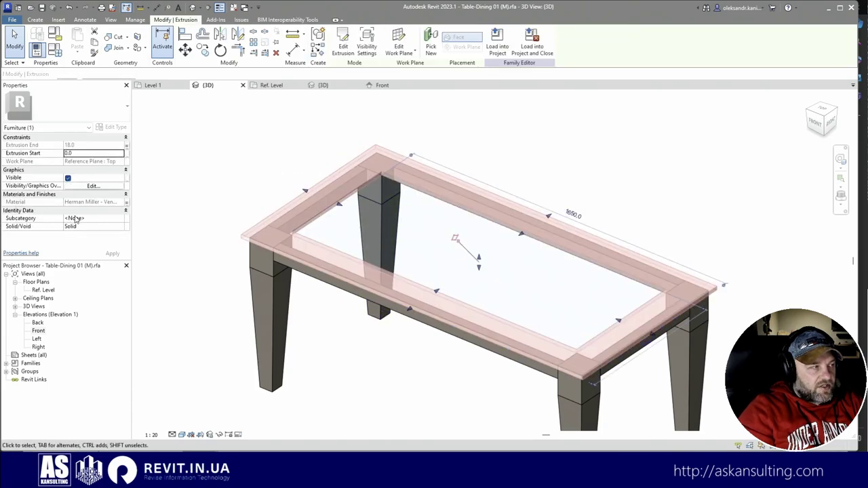
{"action": "left_click", "coordinate": [119, 219]}
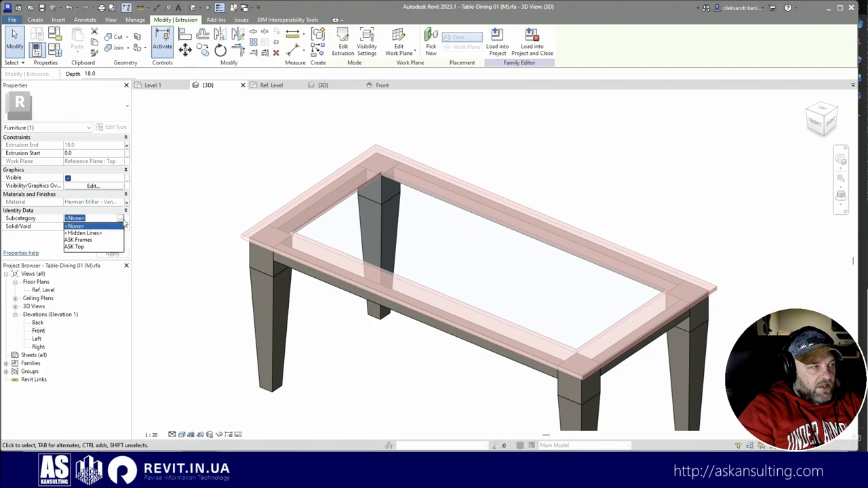
{"action": "left_click", "coordinate": [78, 246]}
{"action": "left_click", "coordinate": [201, 193]}
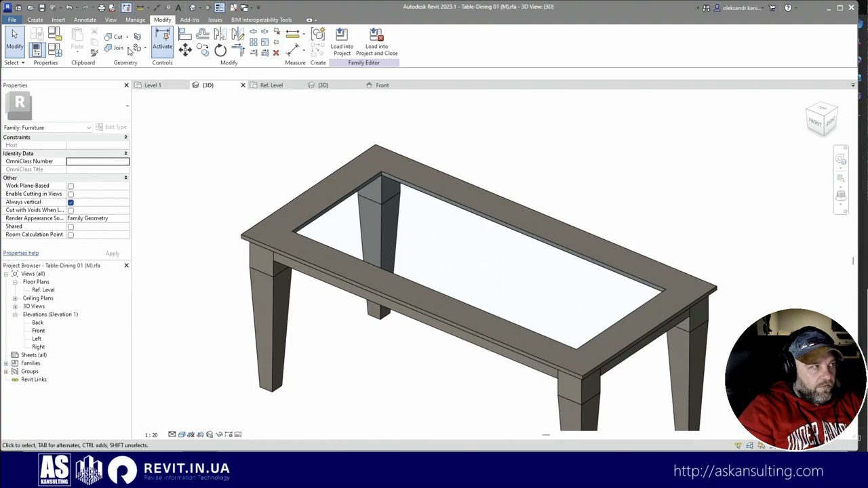
{"action": "left_click", "coordinate": [111, 20]}
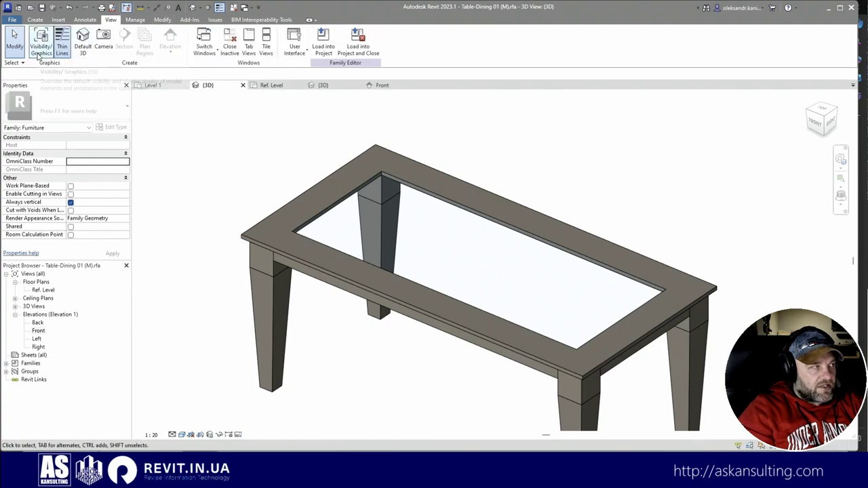
Hide ASK Top in the 3D view's visibility overrides and assign the glass top to ASK Top.
{"action": "left_click", "coordinate": [40, 46]}
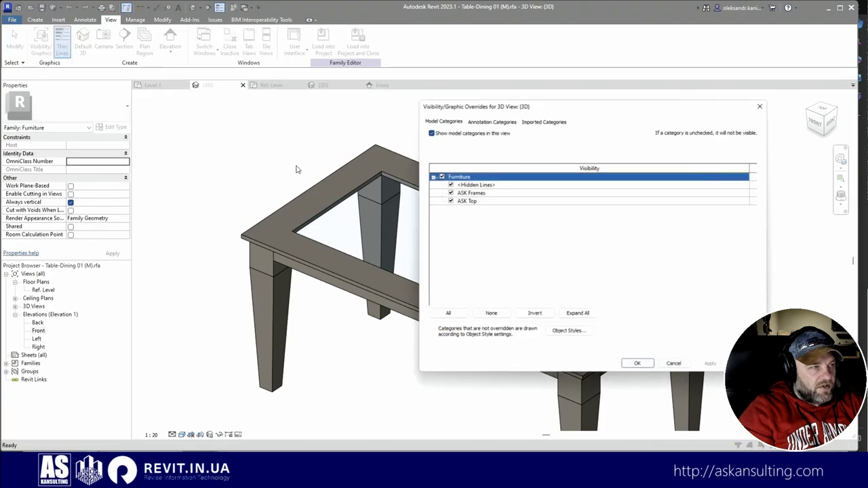
{"action": "left_click", "coordinate": [449, 202]}
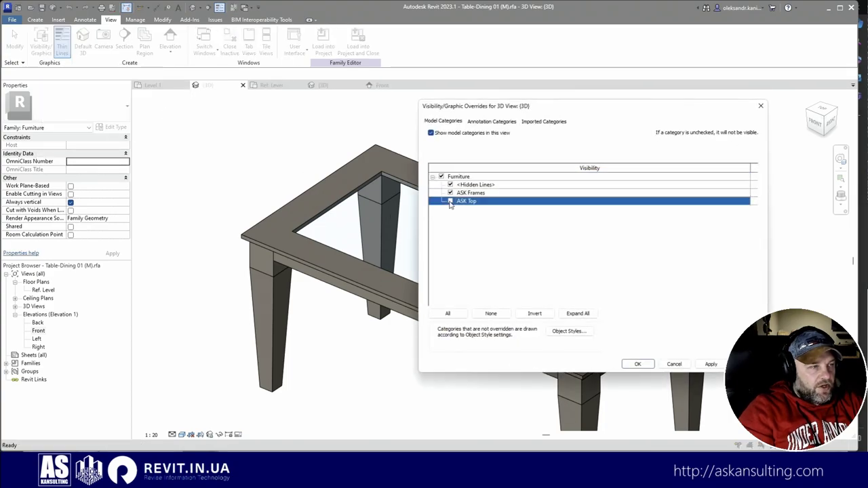
{"action": "left_click", "coordinate": [636, 364]}
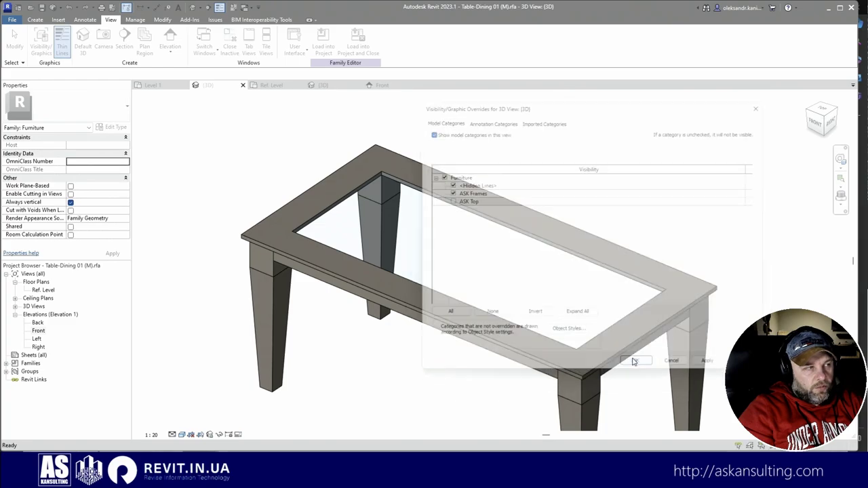
{"action": "left_click", "coordinate": [319, 228]}
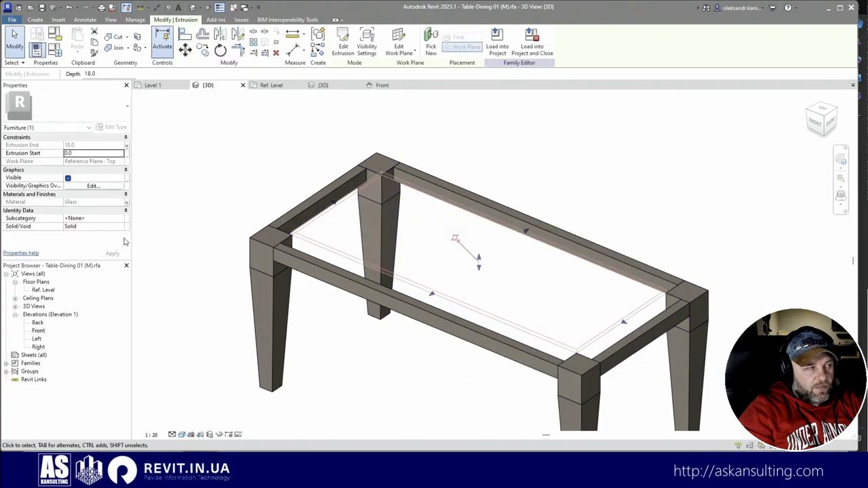
{"action": "left_click", "coordinate": [121, 221]}
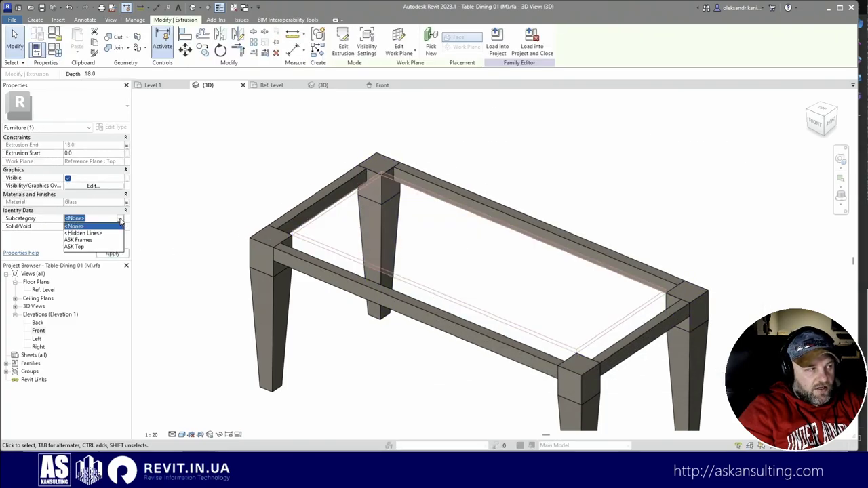
{"action": "left_click", "coordinate": [80, 247]}
{"action": "left_click", "coordinate": [240, 194]}
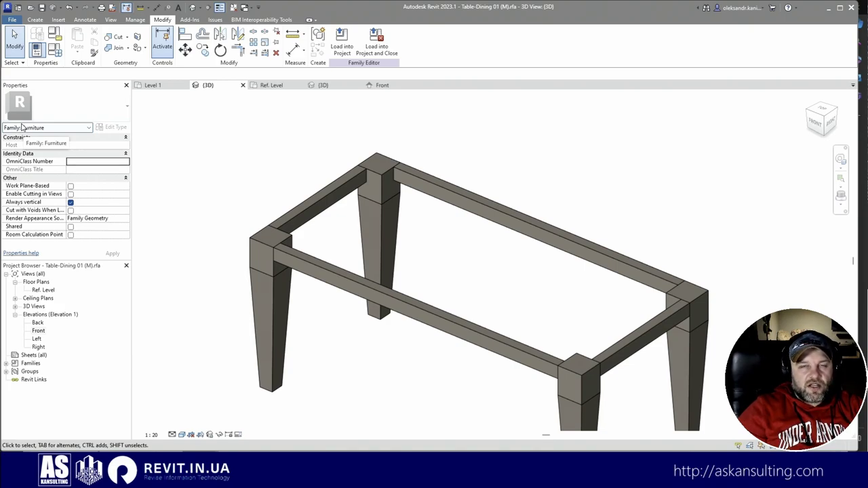
Window-select the remaining table pieces and set their Subcategory to ASK Frames.
{"action": "scroll", "coordinate": [261, 194], "scroll_direction": "down", "scroll_amount": 1}
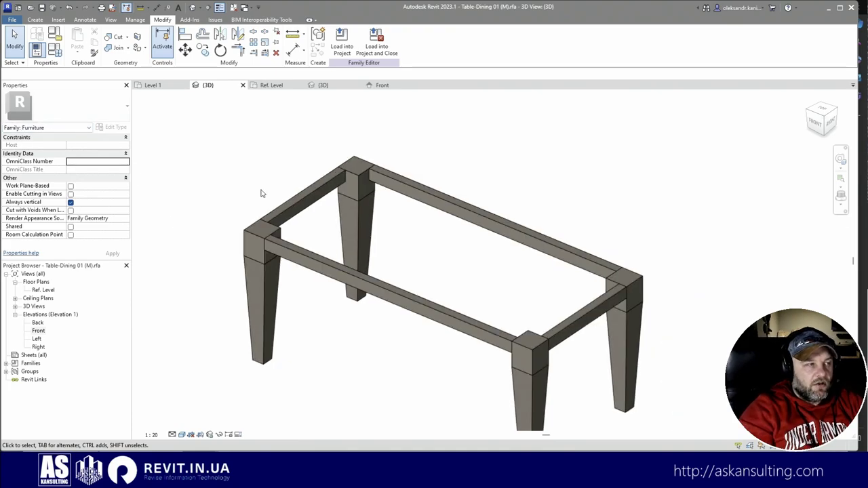
{"action": "scroll", "coordinate": [224, 156], "scroll_direction": "down", "scroll_amount": 1}
{"action": "left_click_drag", "start_coordinate": [183, 129], "coordinate": [582, 434]}
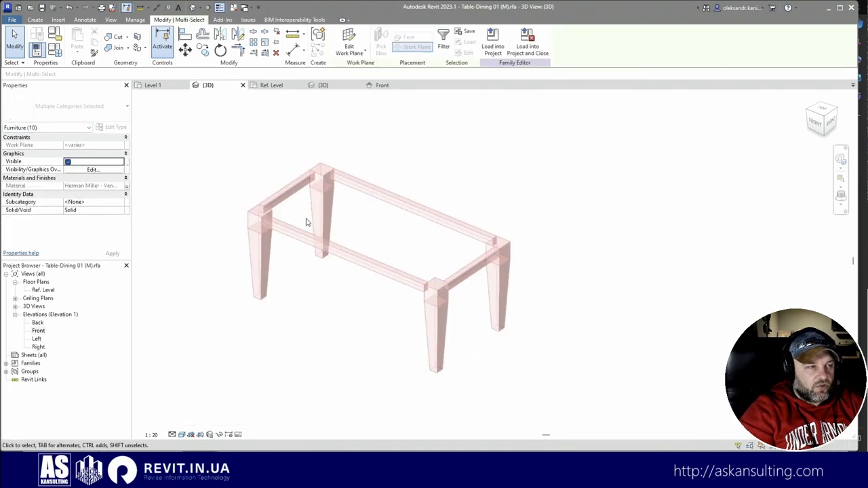
{"action": "left_click", "coordinate": [102, 203]}
{"action": "left_click", "coordinate": [120, 202]}
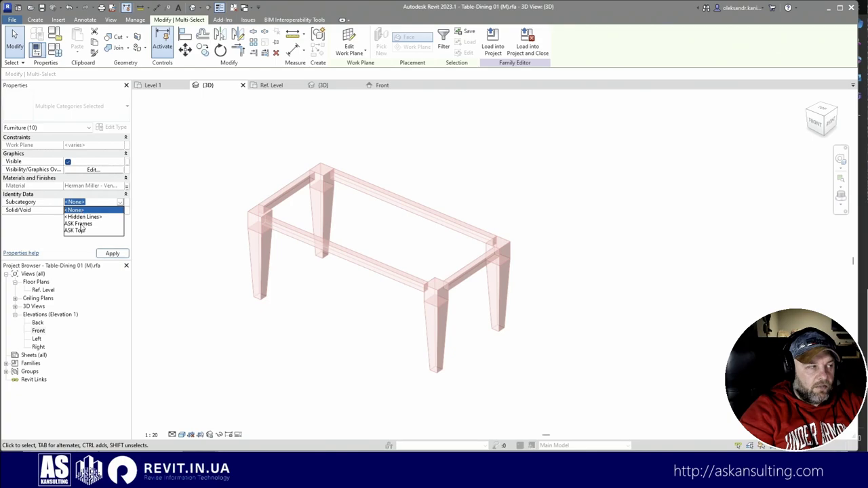
{"action": "left_click", "coordinate": [78, 224]}
{"action": "left_click", "coordinate": [312, 326]}
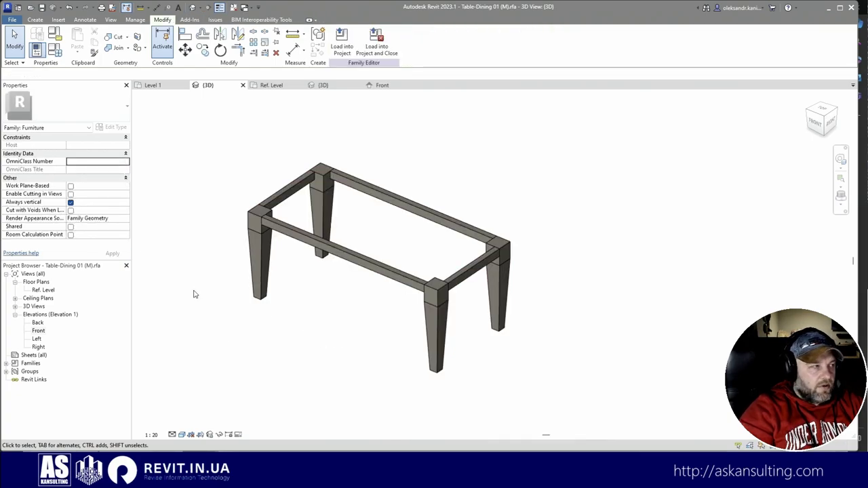
Test hiding ASK Frames via VV, then turn it back on and confirm.
{"action": "key", "text": "v"}
{"action": "key", "text": "v"}
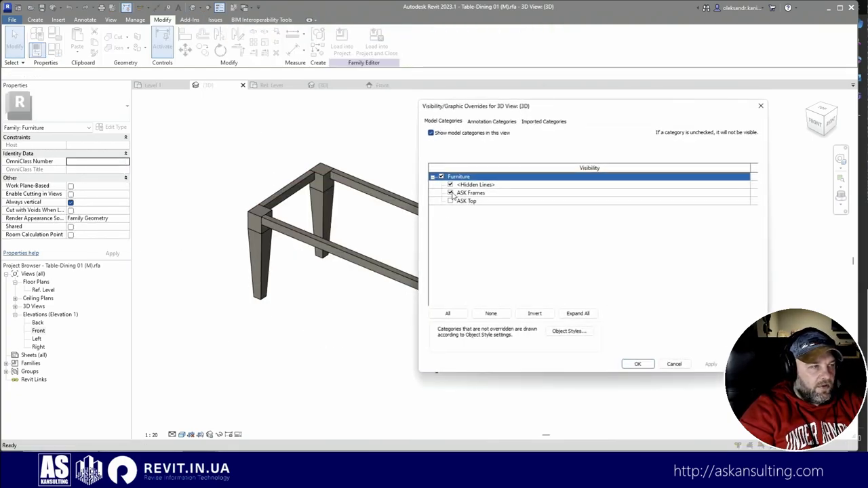
{"action": "left_click", "coordinate": [451, 193]}
{"action": "left_click", "coordinate": [720, 365]}
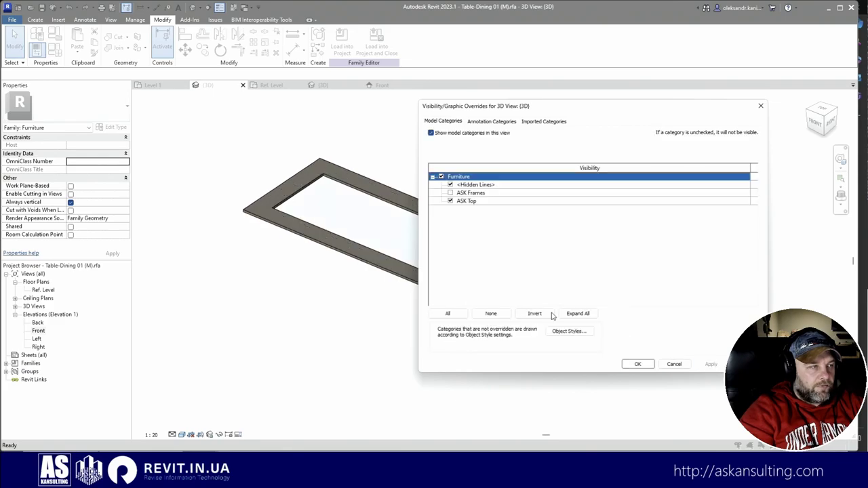
{"action": "left_click", "coordinate": [450, 194]}
{"action": "left_click", "coordinate": [638, 364]}
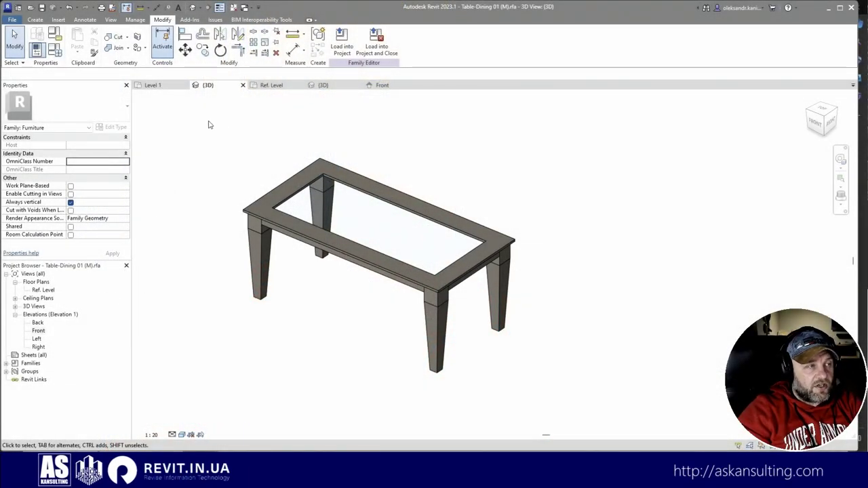
Drag a selection window around the whole table, capturing legs, rails, top and glass.
{"action": "left_click_drag", "start_coordinate": [198, 132], "coordinate": [561, 400]}
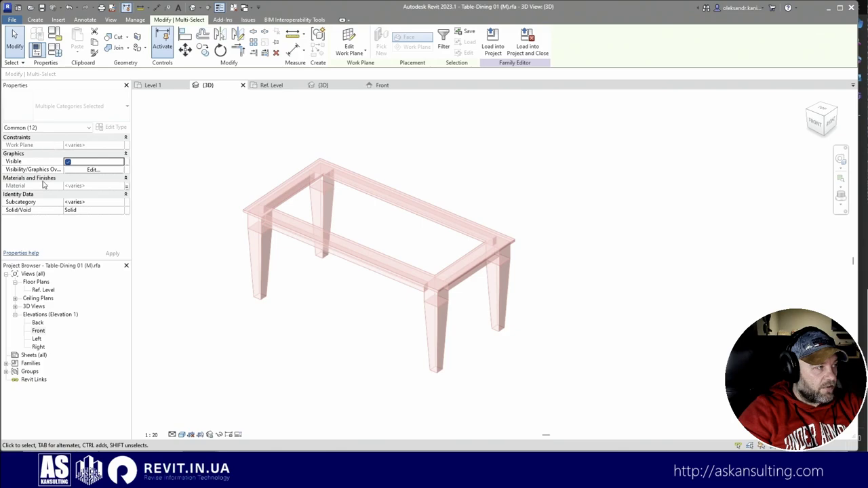
Review the selection's categories and Visibility/Graphics overrides, leaving Plan/RCP visibility turned on.
{"action": "left_click", "coordinate": [443, 40]}
{"action": "key", "text": "Return"}
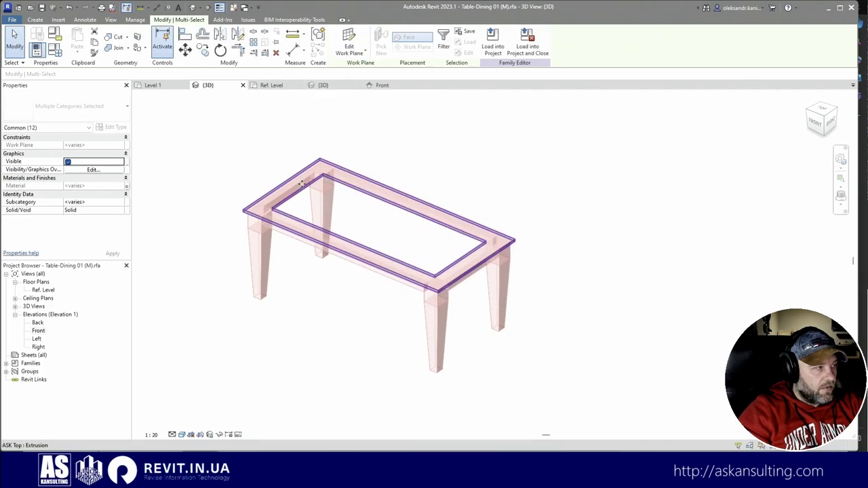
{"action": "left_click", "coordinate": [92, 170]}
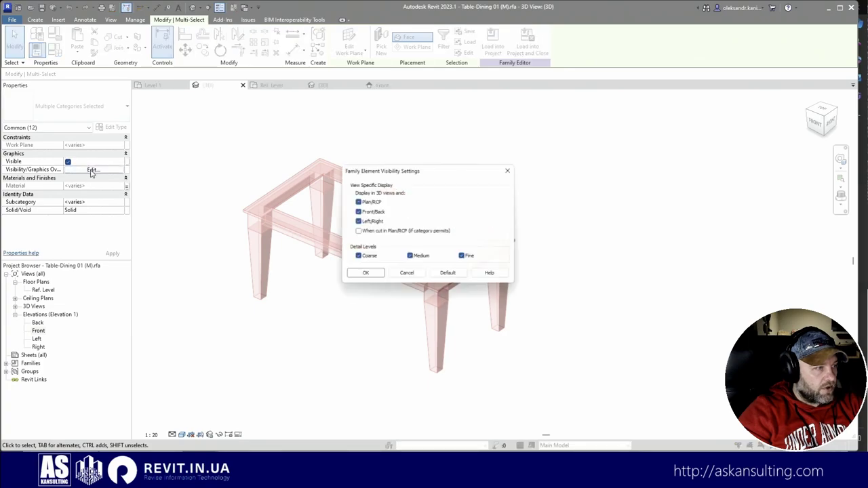
{"action": "key", "text": "Return"}
{"action": "left_click", "coordinate": [80, 171]}
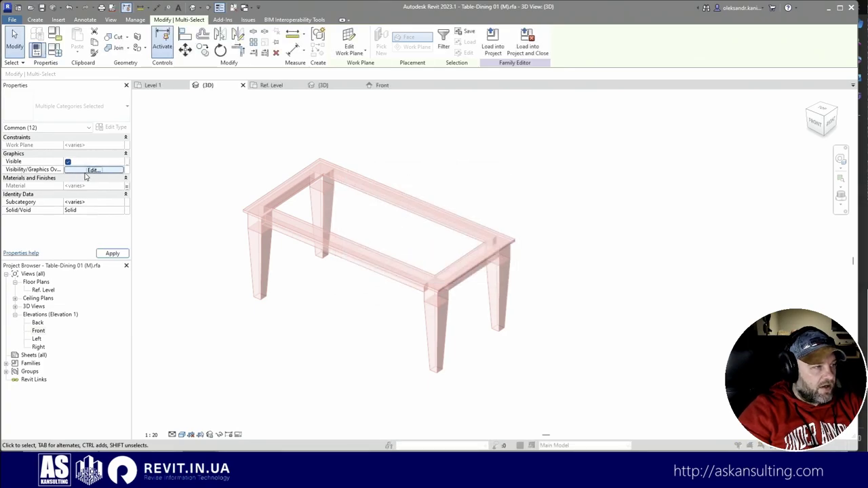
{"action": "left_click", "coordinate": [369, 202]}
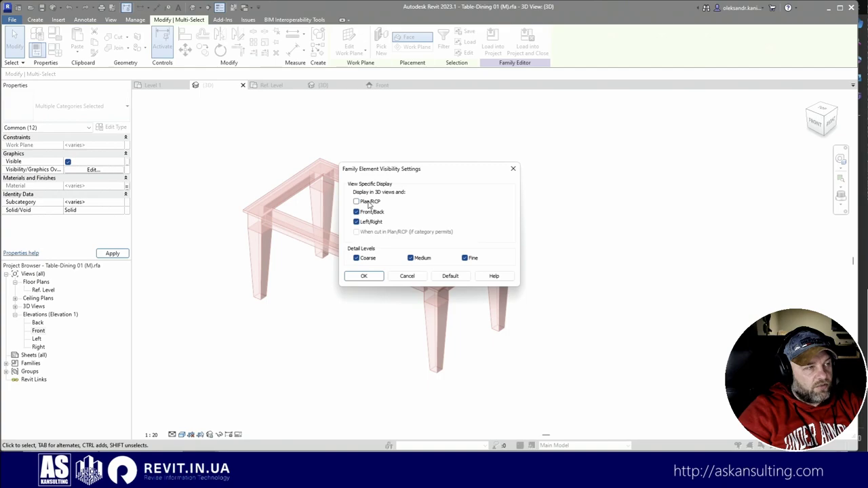
{"action": "left_click", "coordinate": [368, 203]}
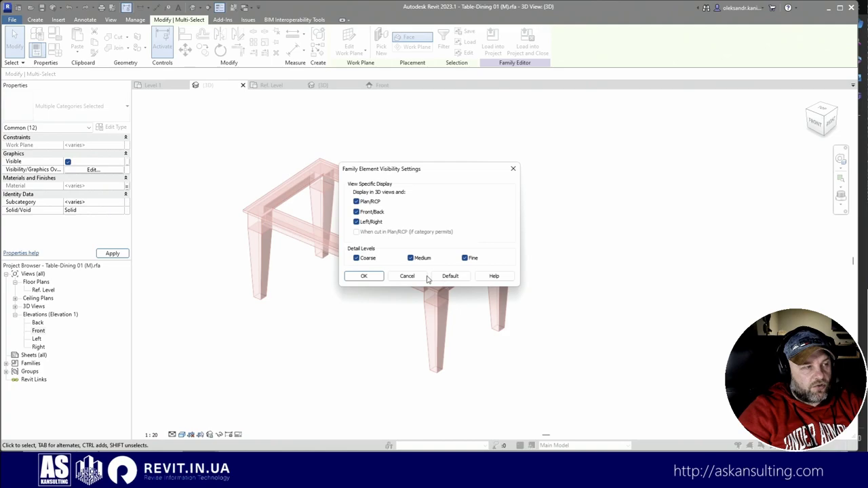
{"action": "left_click", "coordinate": [364, 276]}
Reselect the whole table, confirm its display settings unchanged, and open the Ref. Level plan.
{"action": "left_click", "coordinate": [172, 435]}
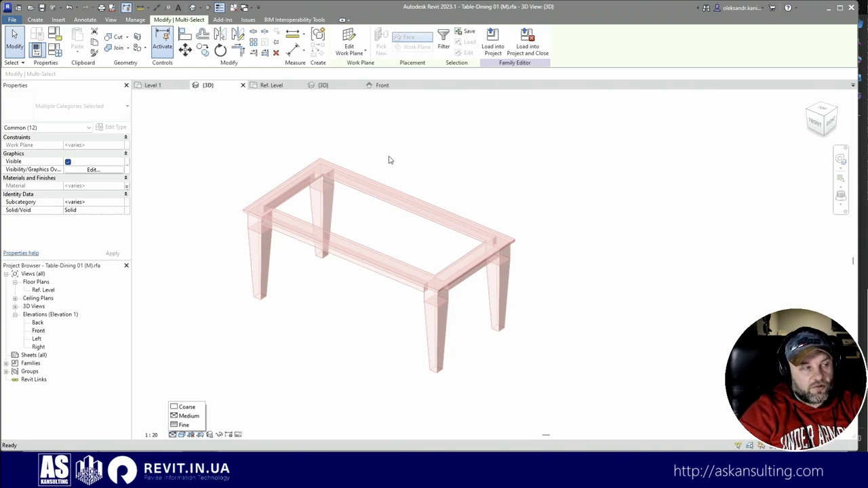
{"action": "left_click", "coordinate": [297, 341]}
{"action": "left_click_drag", "start_coordinate": [181, 105], "coordinate": [530, 229]}
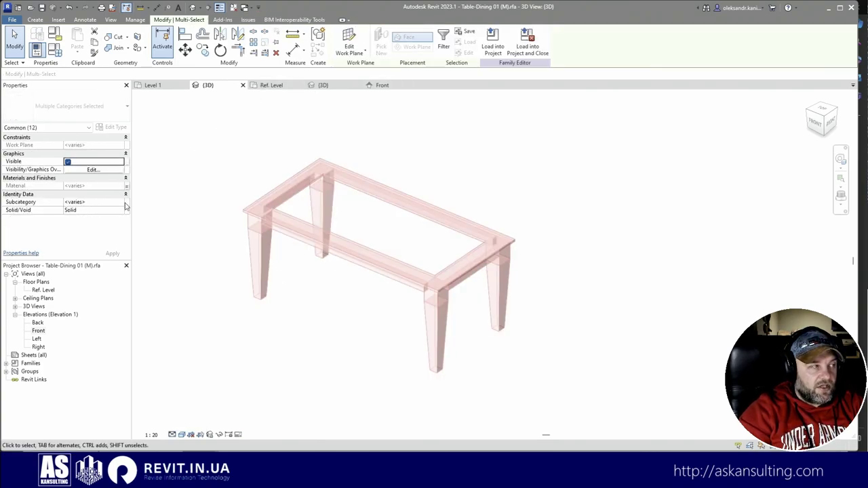
{"action": "left_click", "coordinate": [93, 169]}
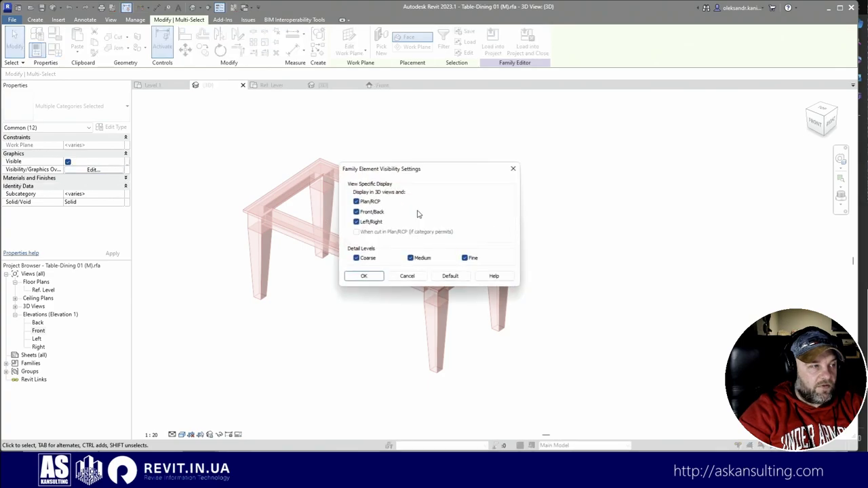
{"action": "left_click", "coordinate": [364, 275]}
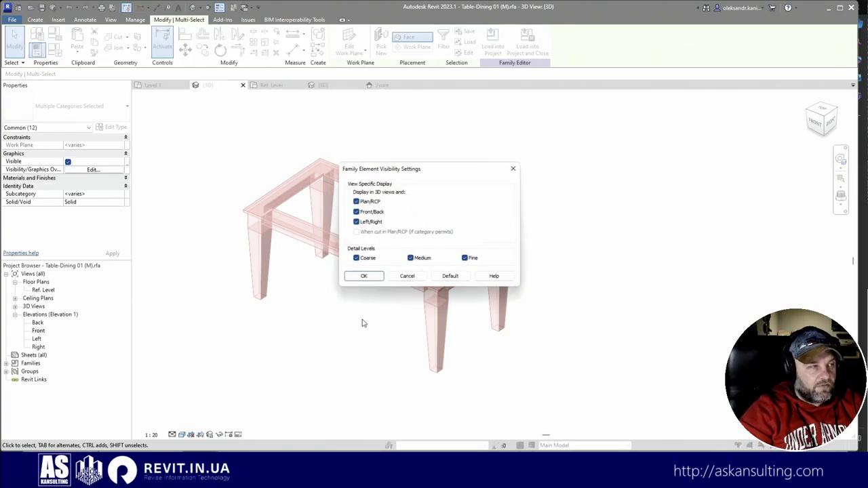
{"action": "left_click", "coordinate": [285, 89]}
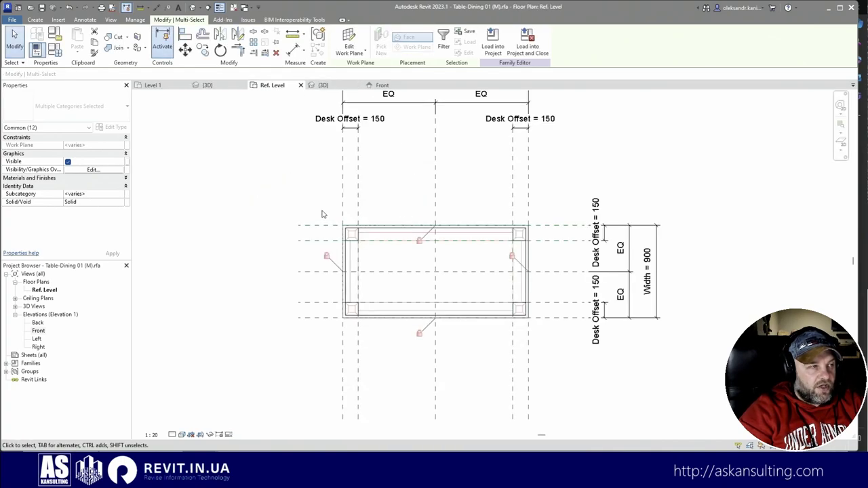
Filter the selection to exclude ASK Frames and ASK Top, then isolate the remaining lines and detail items.
{"action": "left_click_drag", "start_coordinate": [306, 186], "coordinate": [586, 382]}
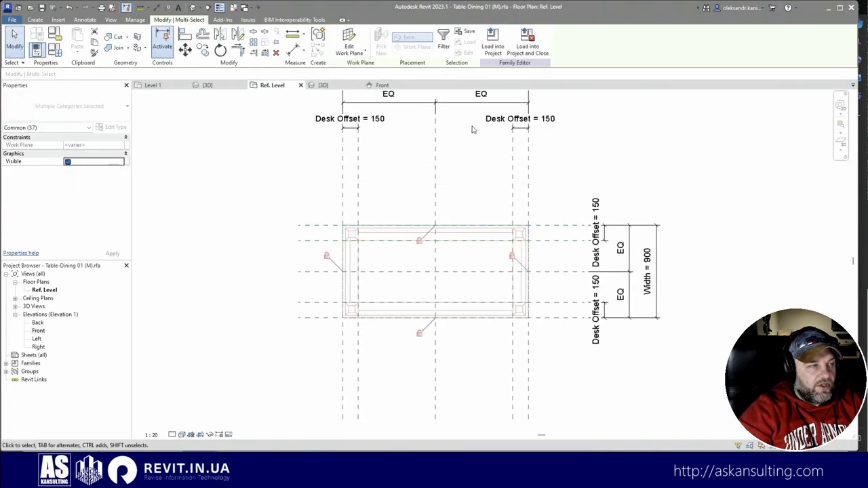
{"action": "left_click_drag", "start_coordinate": [314, 195], "coordinate": [555, 352]}
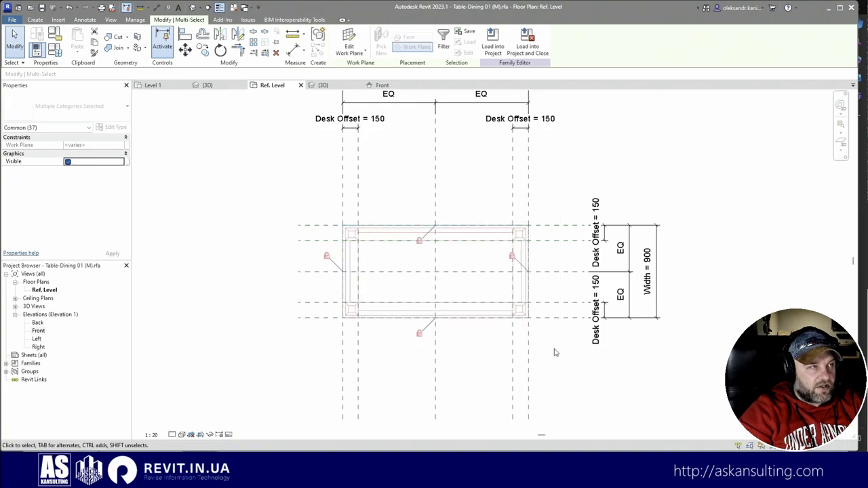
{"action": "left_click", "coordinate": [444, 41]}
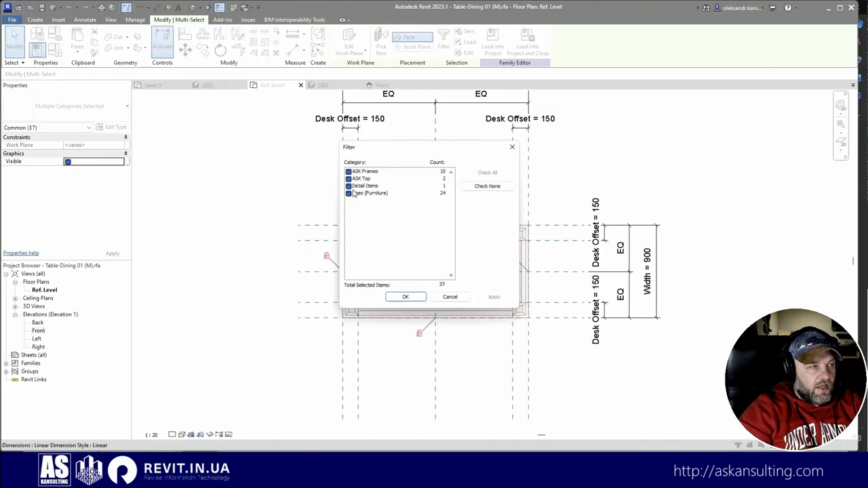
{"action": "left_click", "coordinate": [349, 178]}
{"action": "left_click", "coordinate": [349, 171]}
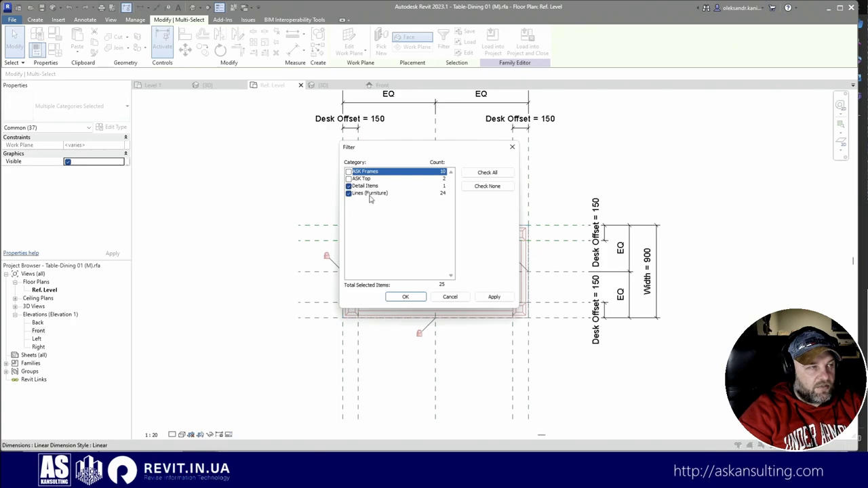
{"action": "left_click", "coordinate": [420, 299]}
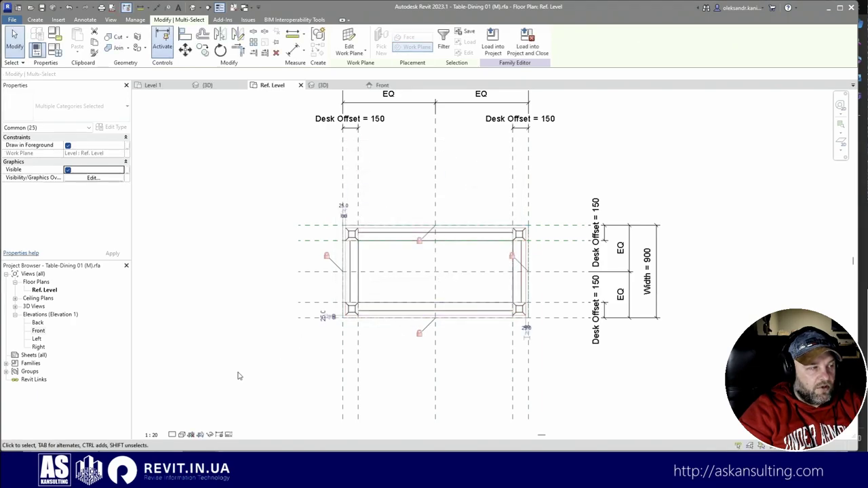
{"action": "left_click", "coordinate": [210, 439]}
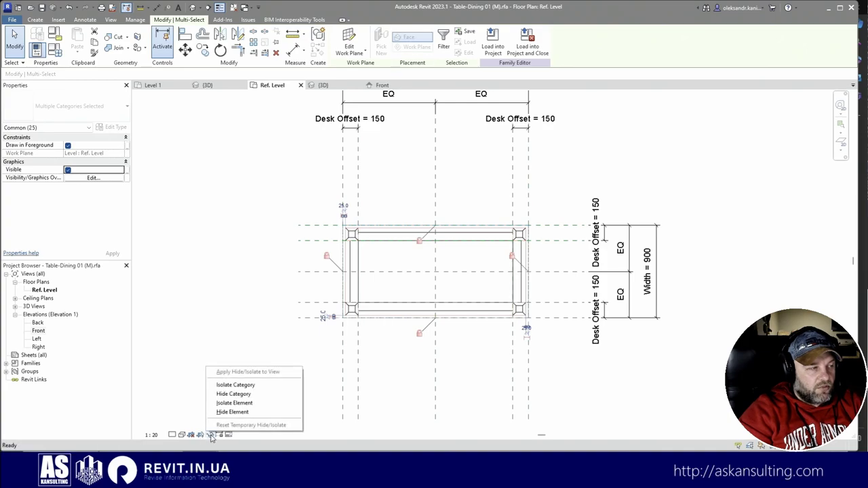
{"action": "left_click", "coordinate": [235, 404]}
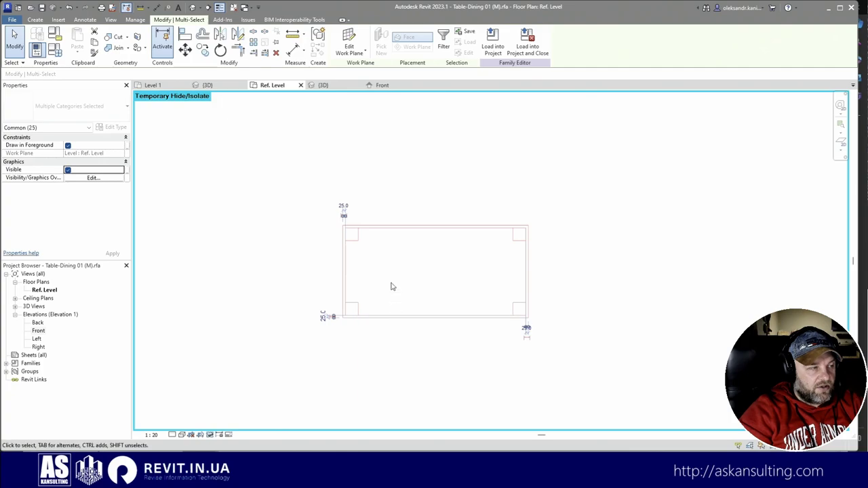
Delete the plan lines of all four table legs, leaving the rectangular outline.
{"action": "left_click", "coordinate": [392, 286]}
{"action": "scroll", "coordinate": [395, 287], "scroll_direction": "up", "scroll_amount": 1}
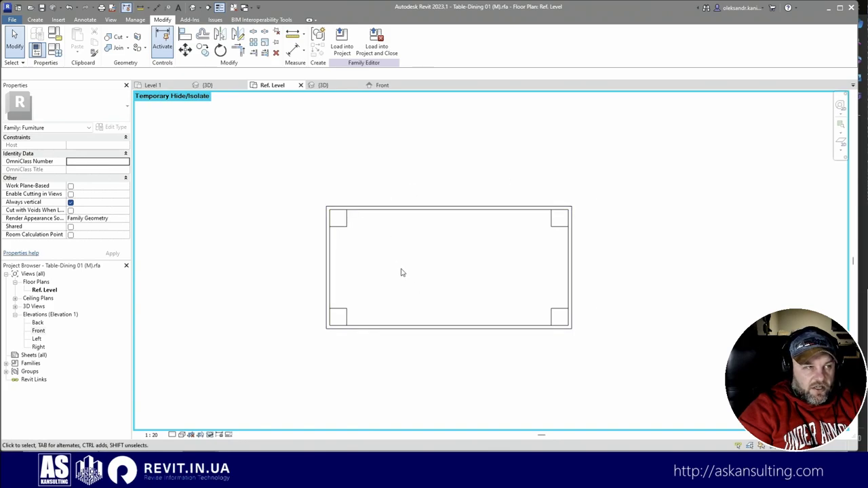
{"action": "scroll", "coordinate": [401, 271], "scroll_direction": "up", "scroll_amount": 1}
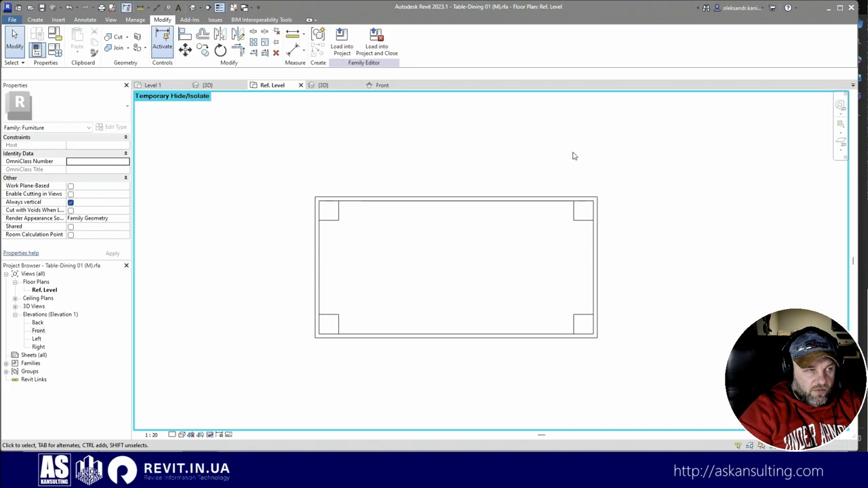
{"action": "key", "text": "Tab"}
{"action": "left_click", "coordinate": [363, 207]}
{"action": "left_click", "coordinate": [343, 222]}
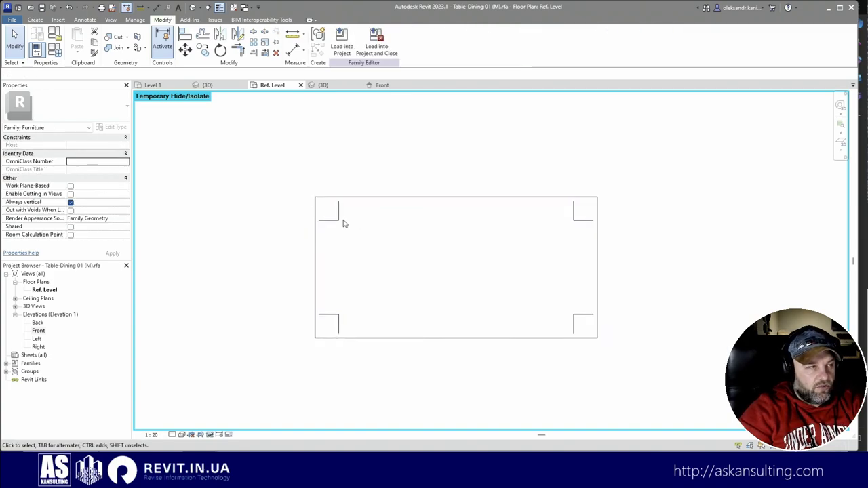
{"action": "left_click_drag", "start_coordinate": [354, 243], "coordinate": [330, 215]}
{"action": "key", "text": "Delete"}
{"action": "left_click_drag", "start_coordinate": [353, 335], "coordinate": [331, 310]}
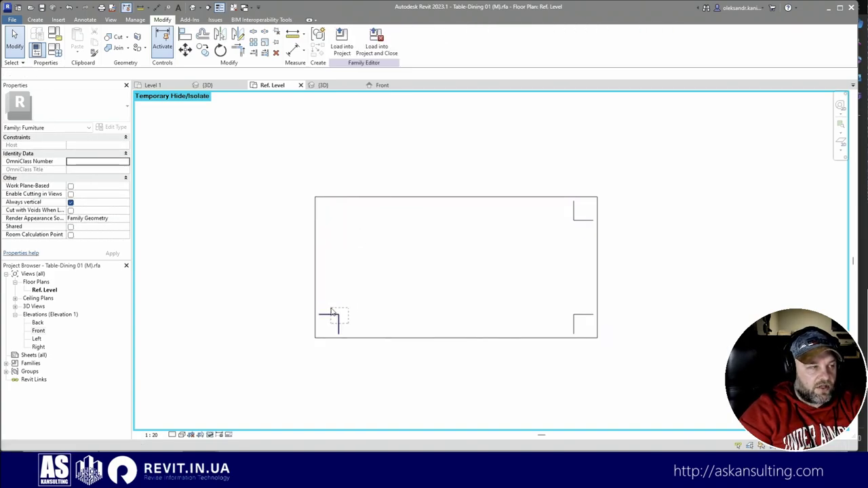
{"action": "key", "text": "Delete"}
{"action": "left_click_drag", "start_coordinate": [582, 245], "coordinate": [562, 218]}
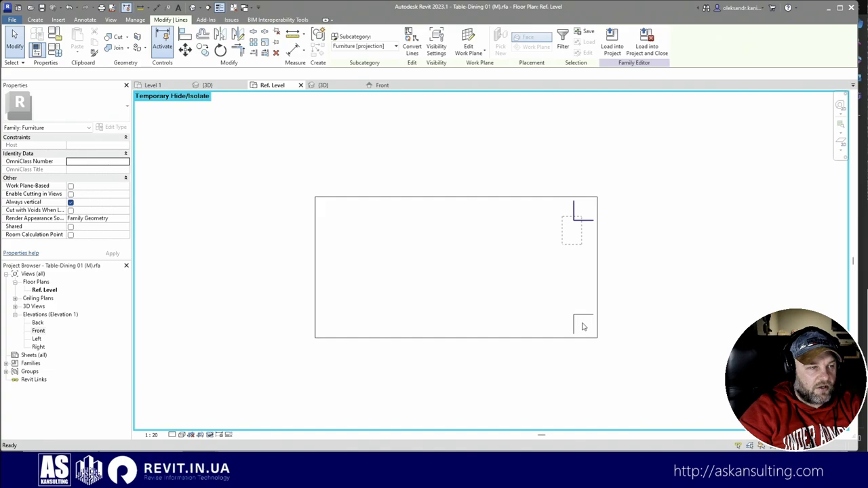
{"action": "key", "text": "Delete"}
{"action": "left_click_drag", "start_coordinate": [560, 303], "coordinate": [593, 335]}
{"action": "key", "text": "Delete"}
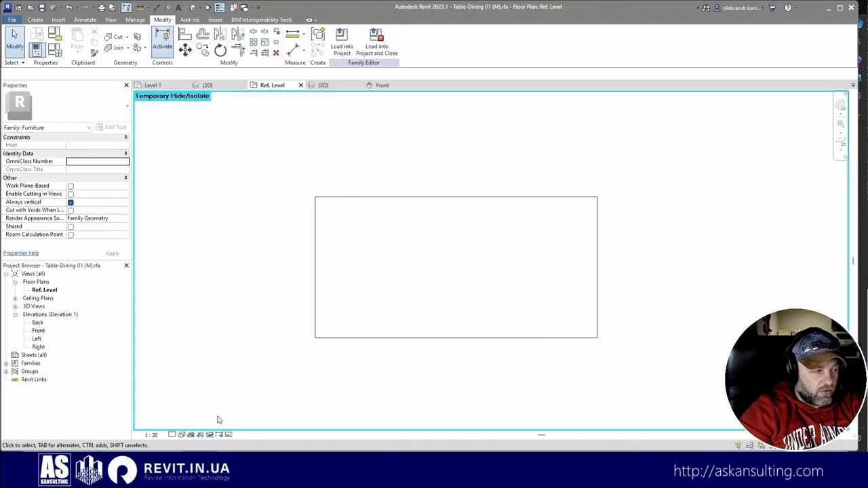
Reset the temporary isolation, switch the plan to Shaded, and close the Ref. Level view.
{"action": "left_click", "coordinate": [209, 435]}
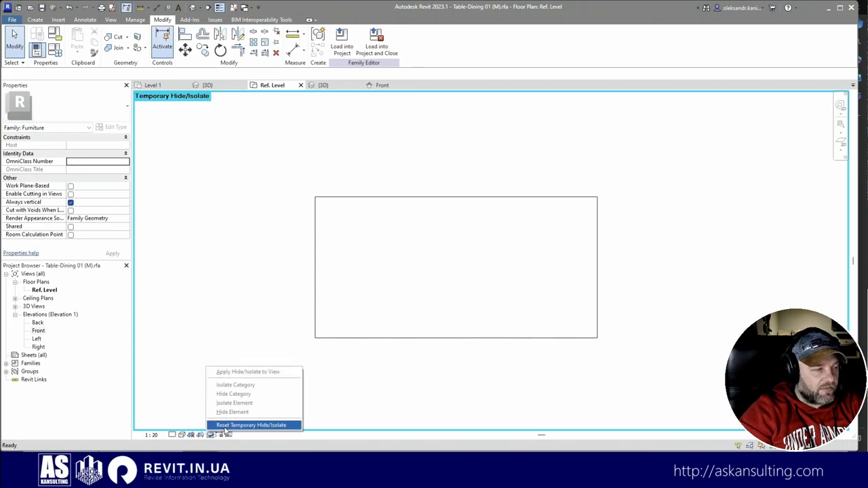
{"action": "left_click", "coordinate": [251, 423]}
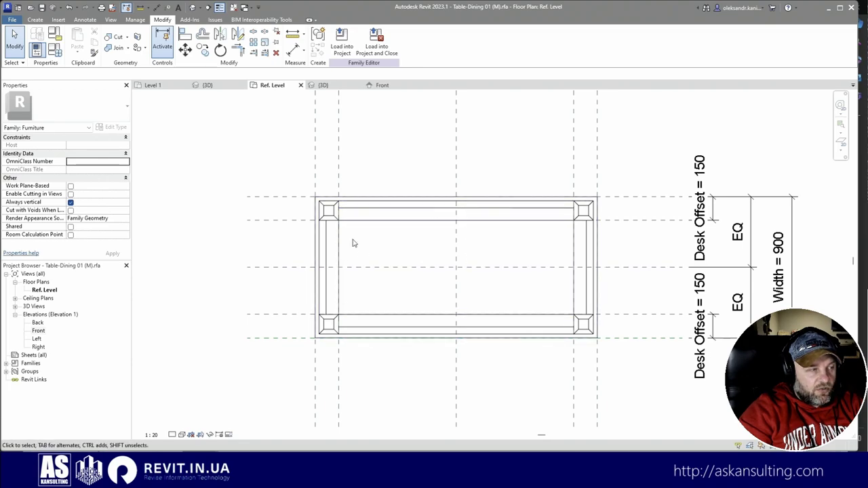
{"action": "left_click", "coordinate": [183, 435]}
{"action": "left_click", "coordinate": [201, 405]}
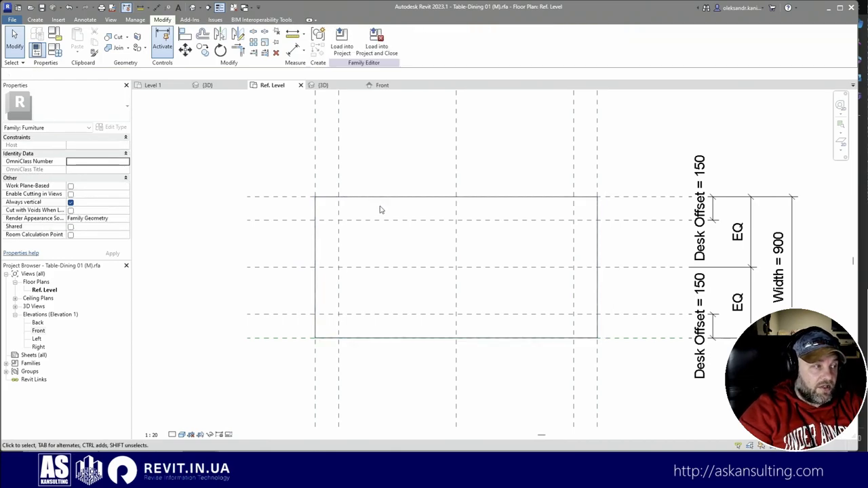
{"action": "left_click", "coordinate": [300, 85]}
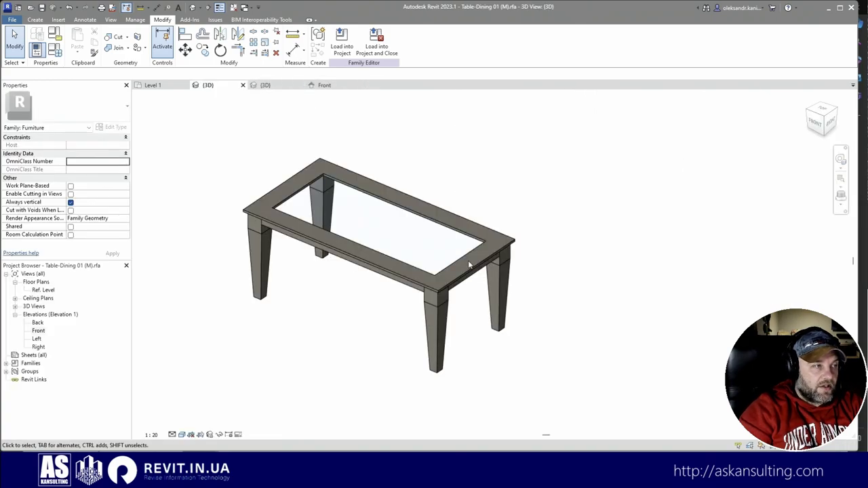
Overwrite Table-Dining 01 (M) and its parameter values in the project, then orbit the 3D view to the tables.
{"action": "left_click", "coordinate": [342, 40]}
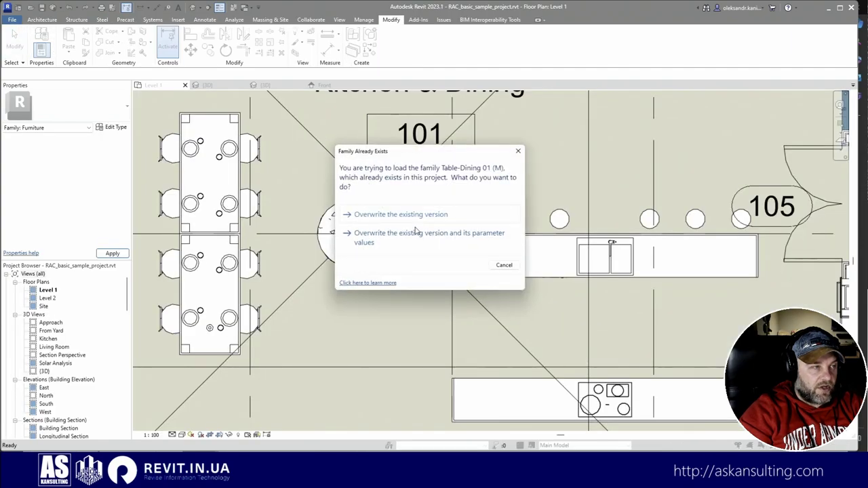
{"action": "left_click", "coordinate": [418, 230]}
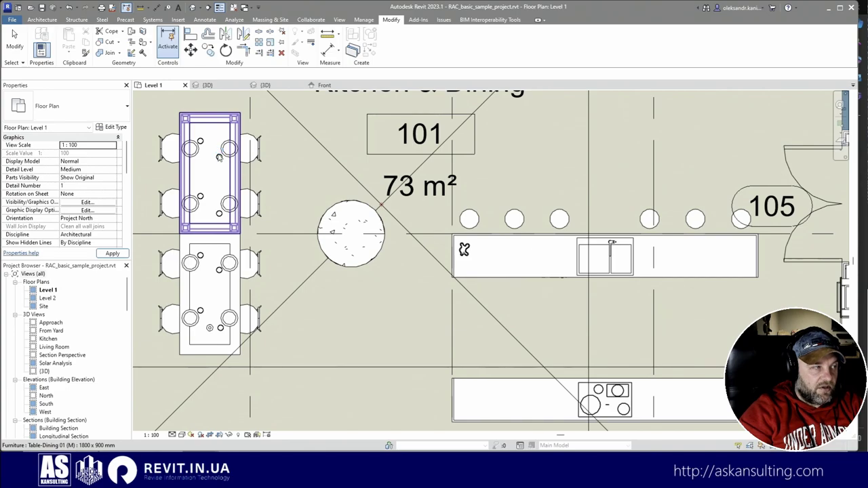
{"action": "scroll", "coordinate": [219, 157], "scroll_direction": "up", "scroll_amount": 2}
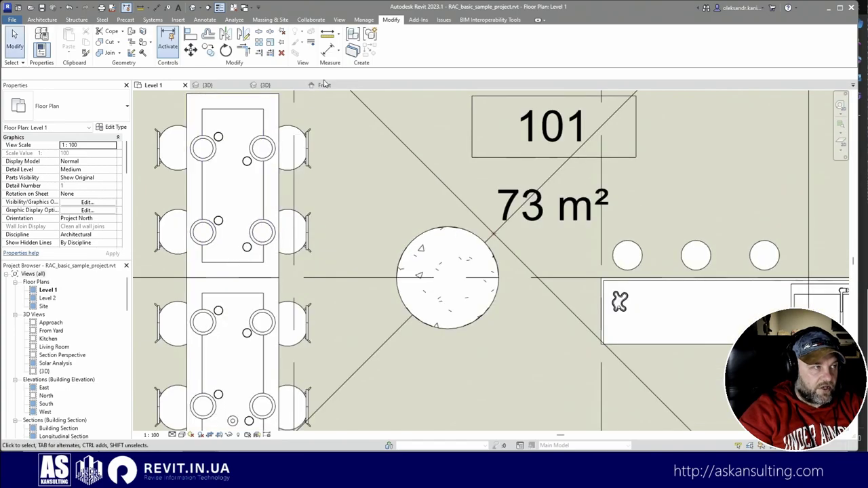
{"action": "left_click", "coordinate": [266, 84]}
{"action": "middle_click_drag", "start_coordinate": [428, 268], "coordinate": [549, 324], "text": "shift"}
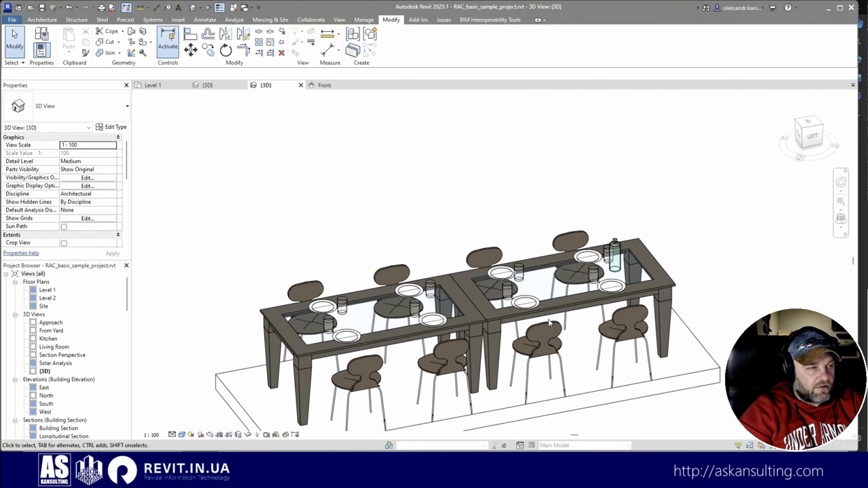
{"action": "left_click", "coordinate": [305, 353]}
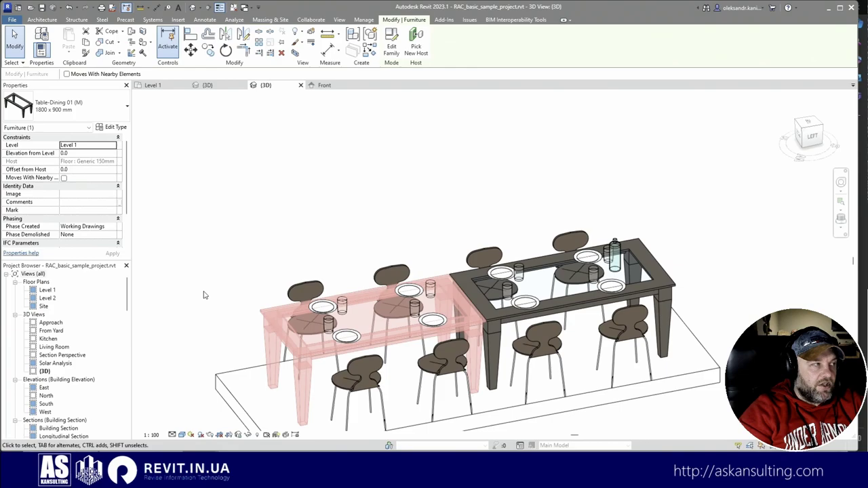
Reorient the 3D view and select the nearer dining table.
{"action": "left_click", "coordinate": [87, 115]}
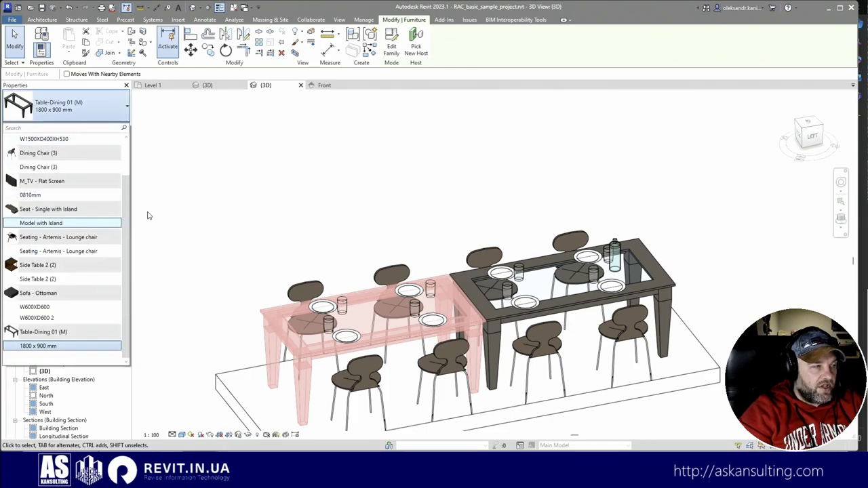
{"action": "left_click", "coordinate": [68, 223]}
{"action": "key", "text": "Escape"}
{"action": "middle_click_drag", "start_coordinate": [310, 256], "coordinate": [361, 277], "text": "shift"}
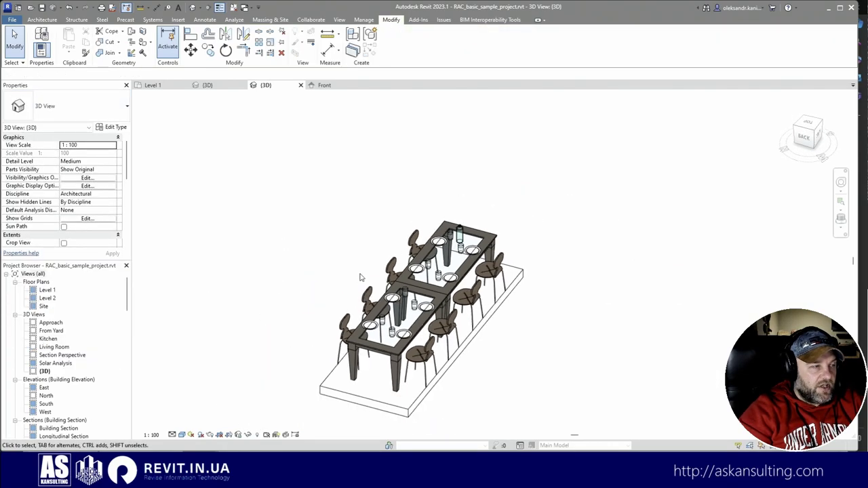
{"action": "scroll", "coordinate": [390, 365], "scroll_direction": "up", "scroll_amount": 2}
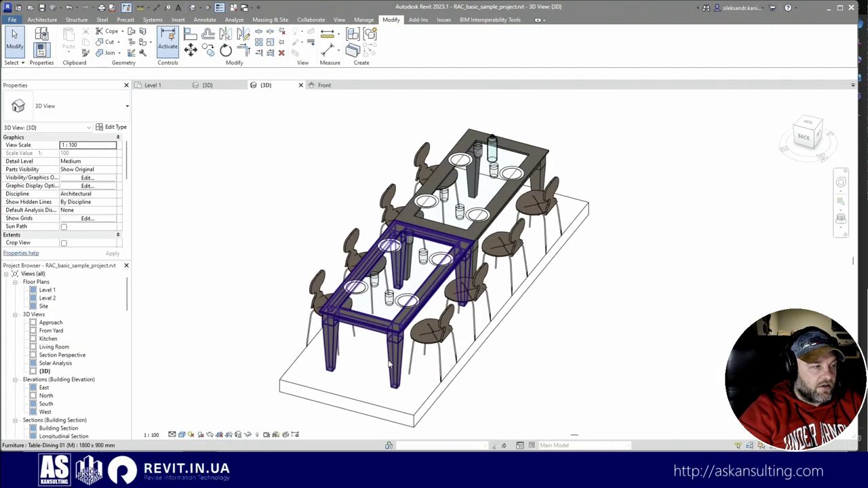
{"action": "left_click", "coordinate": [370, 326]}
Duplicate the 1800 x 900 mm type as '900 x 900 mm' with Length 900.
{"action": "left_click", "coordinate": [116, 126]}
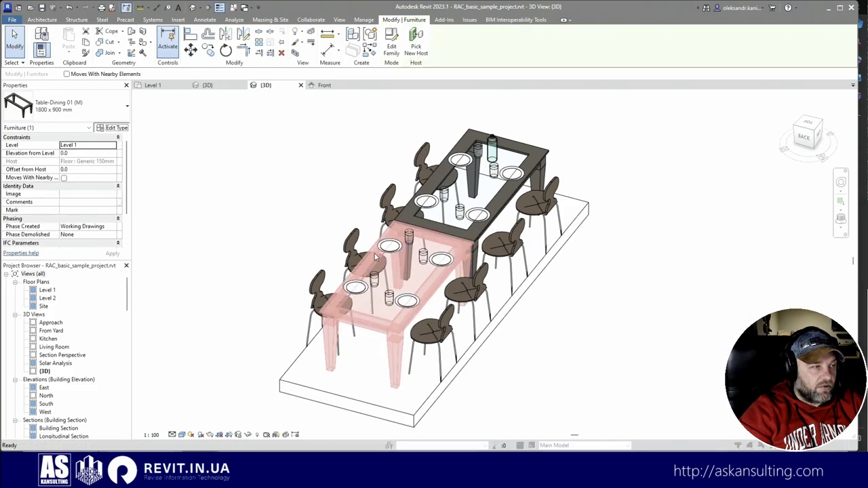
{"action": "left_click", "coordinate": [508, 73]}
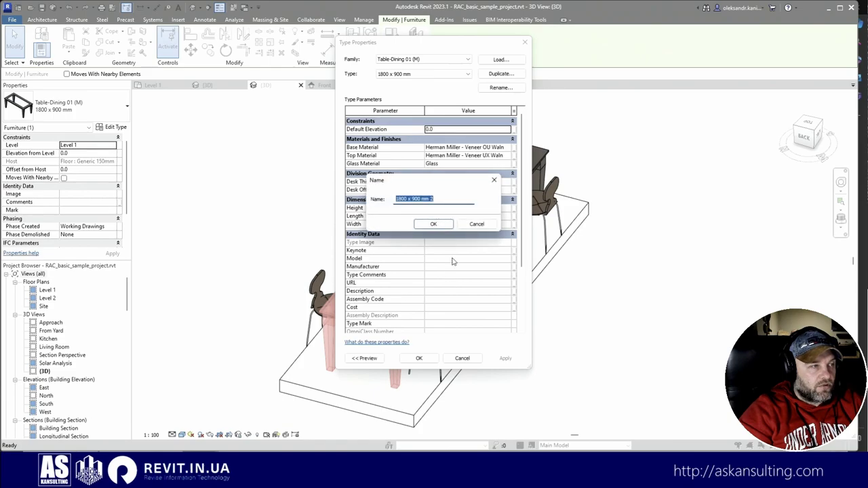
{"action": "left_click", "coordinate": [402, 198]}
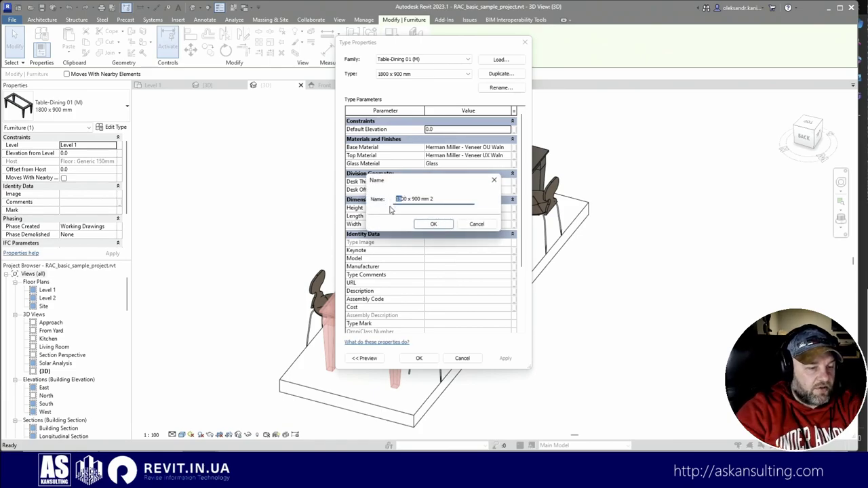
{"action": "key", "text": "BackSpace"}
{"action": "key", "text": "BackSpace"}
{"action": "type", "text": "9"}
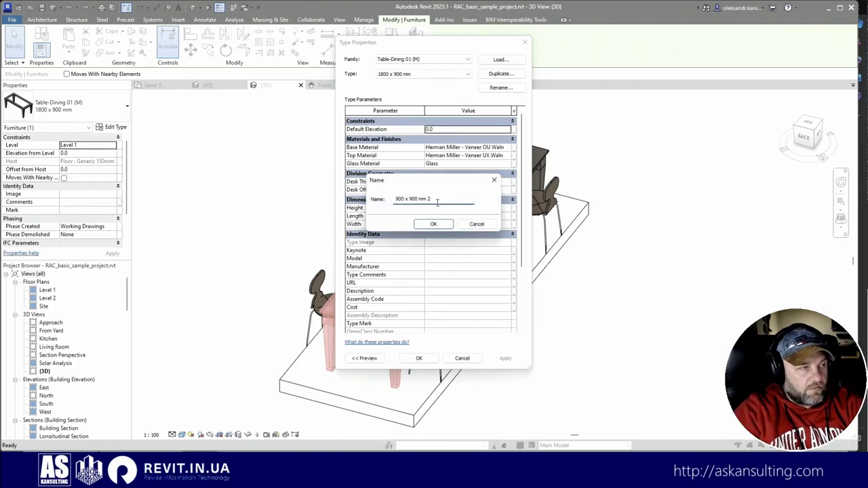
{"action": "left_click", "coordinate": [434, 224]}
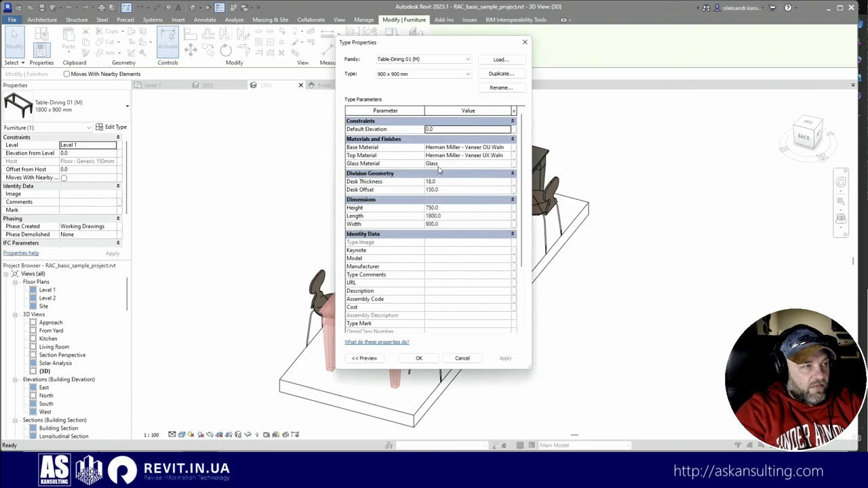
{"action": "left_click", "coordinate": [464, 215]}
{"action": "type", "text": "900"}
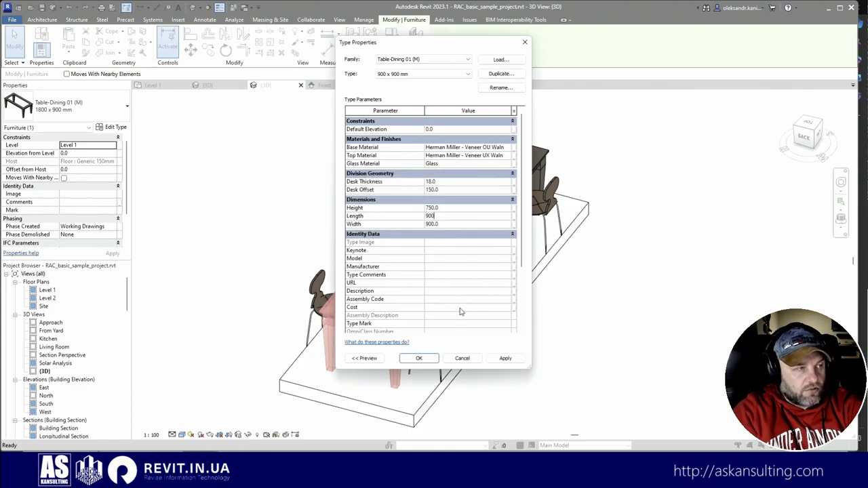
{"action": "left_click", "coordinate": [419, 358]}
Set the square 900 x 900 mm table's Desk Offset to 25.
{"action": "scroll", "coordinate": [426, 320], "scroll_direction": "up", "scroll_amount": 3}
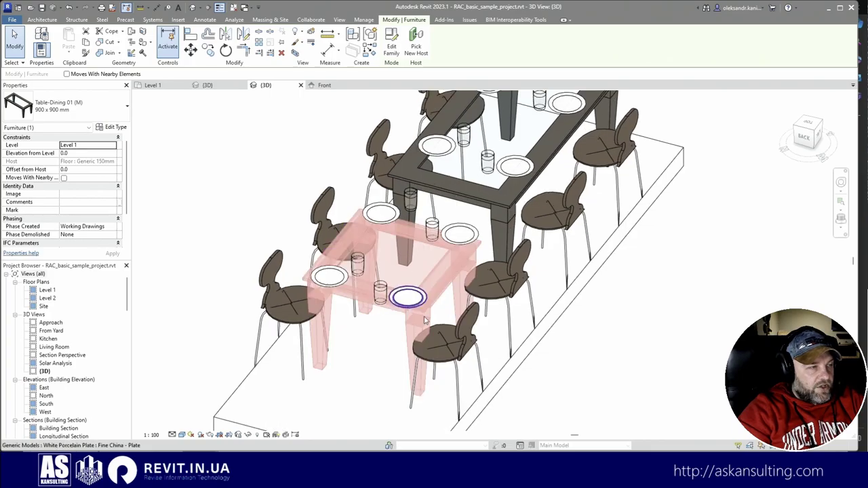
{"action": "scroll", "coordinate": [425, 320], "scroll_direction": "up", "scroll_amount": 2}
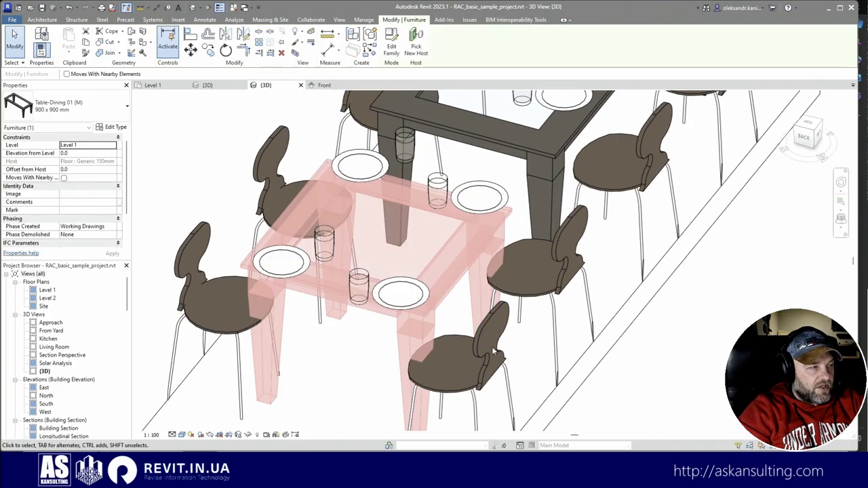
{"action": "scroll", "coordinate": [495, 351], "scroll_direction": "down", "scroll_amount": 3}
{"action": "key", "text": "Escape"}
{"action": "middle_click_drag", "start_coordinate": [494, 351], "coordinate": [274, 196], "text": "shift"}
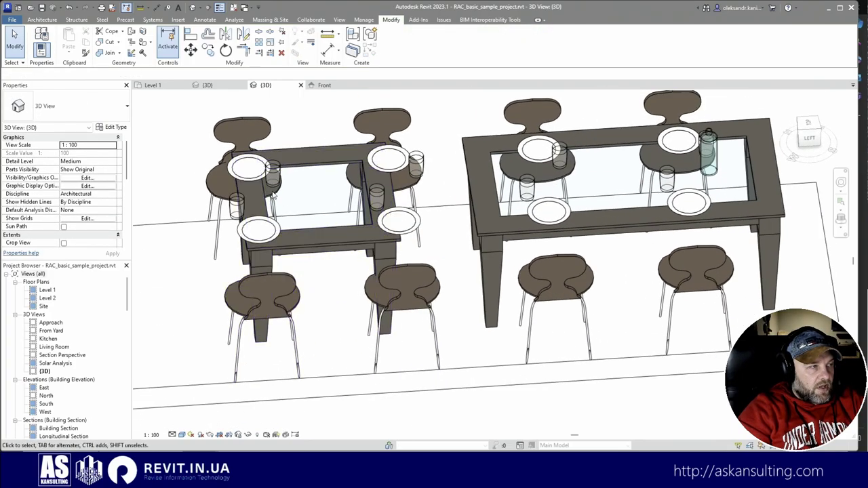
{"action": "left_click", "coordinate": [370, 219]}
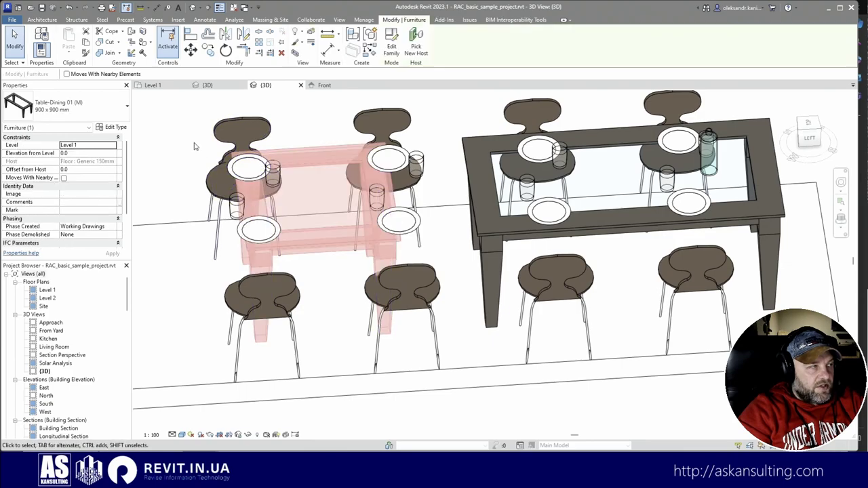
{"action": "left_click", "coordinate": [116, 129]}
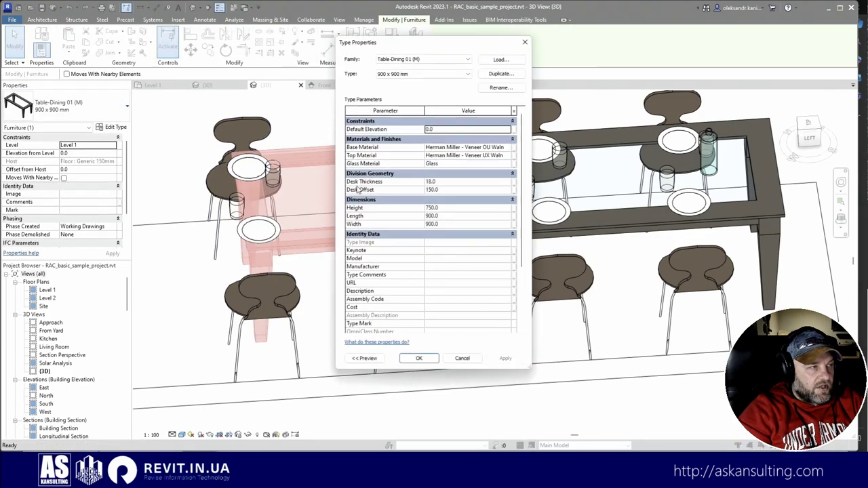
{"action": "left_click", "coordinate": [445, 190]}
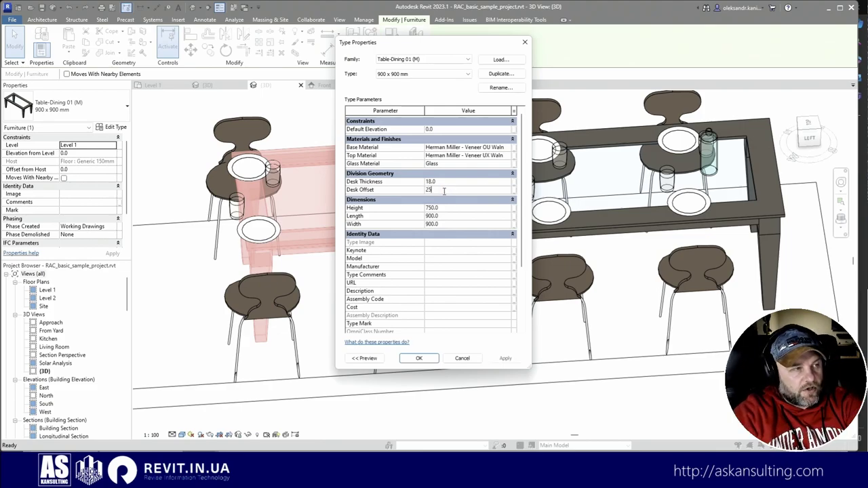
{"action": "left_click", "coordinate": [420, 358]}
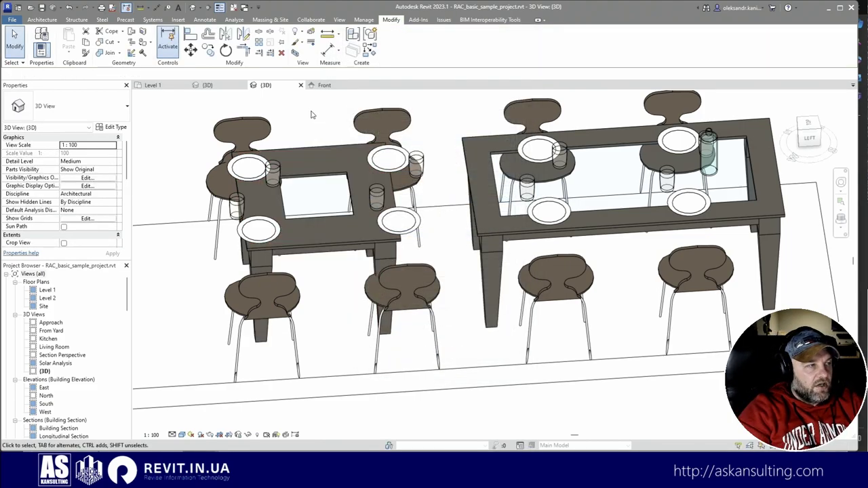
Select the long dining table and open its type properties at Desk Offset.
{"action": "left_click", "coordinate": [513, 218]}
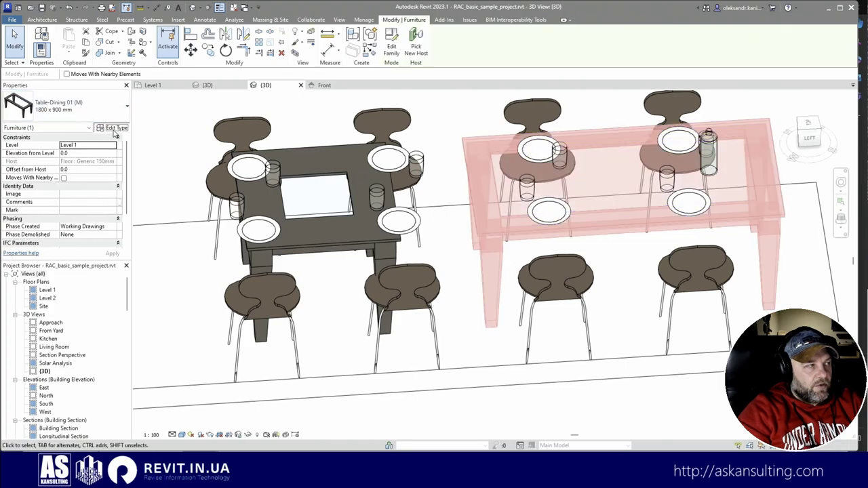
{"action": "left_click", "coordinate": [114, 129]}
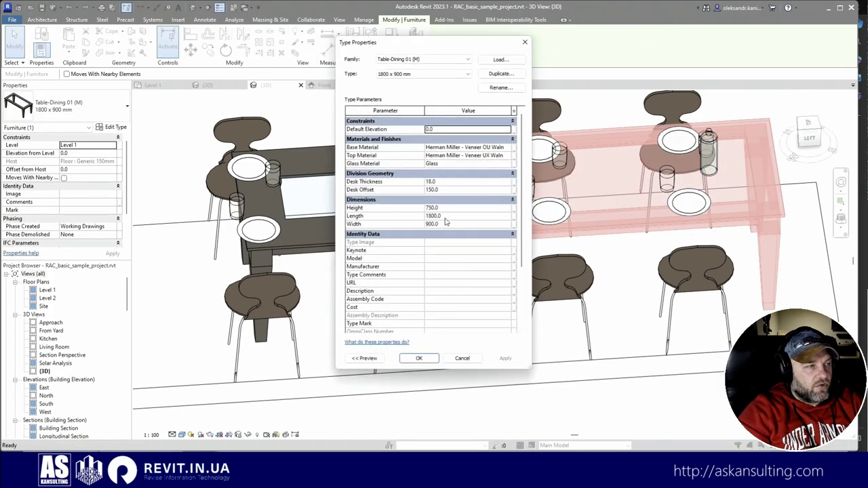
{"action": "left_click", "coordinate": [448, 190]}
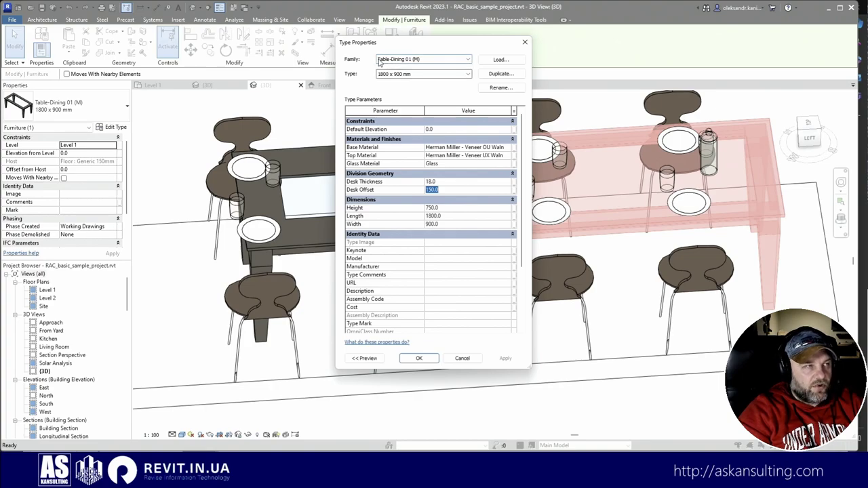
Create the ASK Desk Offset global parameter and link the long table's Desk Offset to it.
{"action": "left_click", "coordinate": [420, 59]}
{"action": "left_click", "coordinate": [421, 60]}
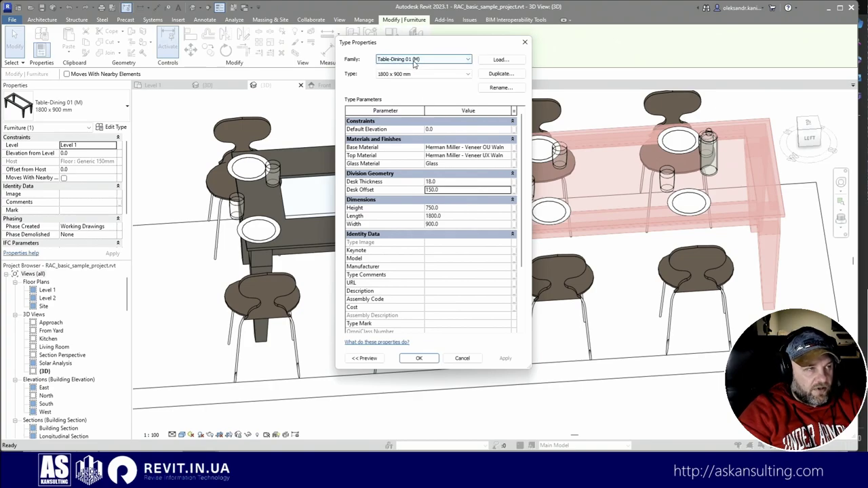
{"action": "left_click", "coordinate": [514, 190]}
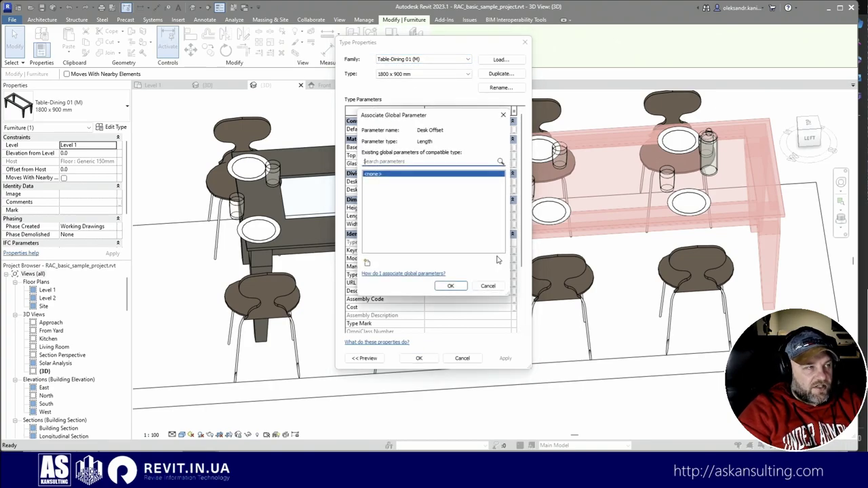
{"action": "left_click", "coordinate": [367, 262]}
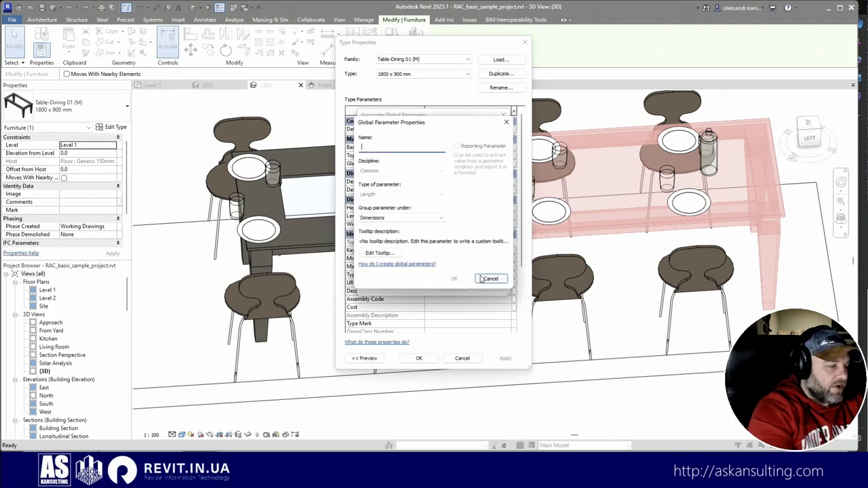
{"action": "type", "text": "ASK Desk"}
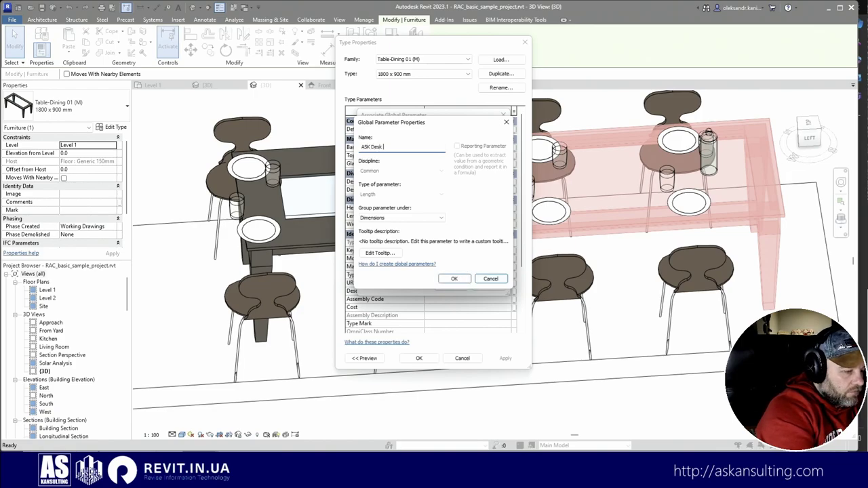
{"action": "type", "text": " Offset"}
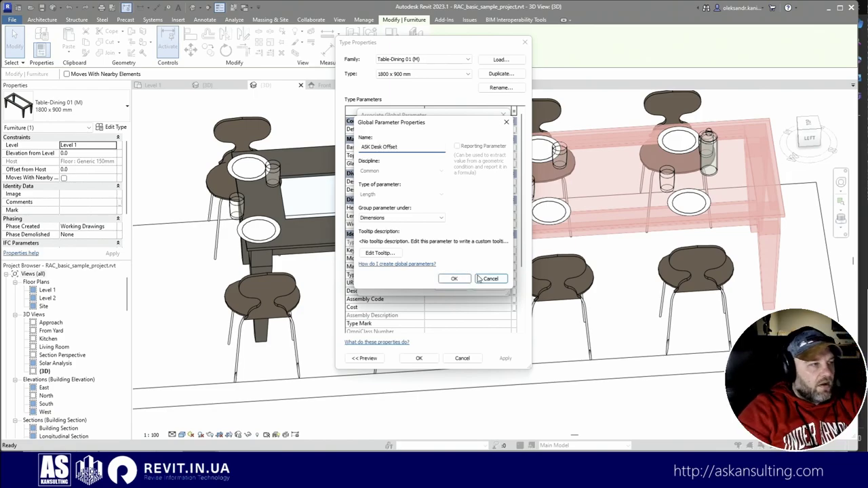
{"action": "left_click", "coordinate": [454, 280]}
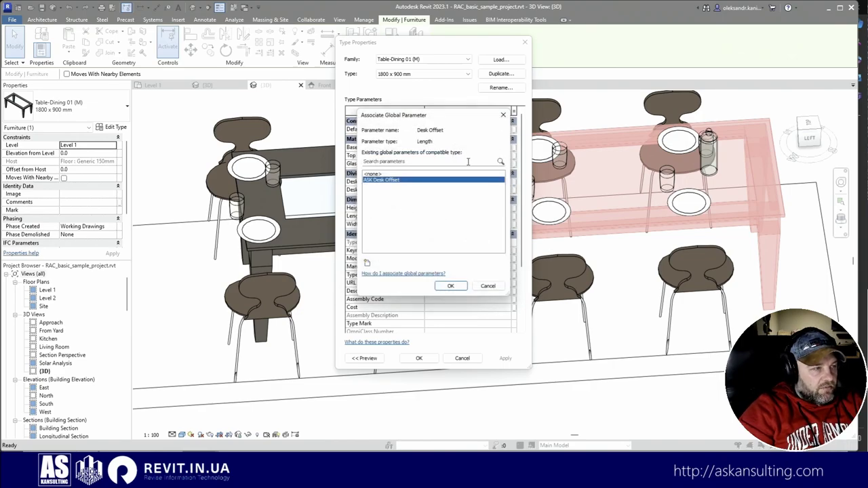
{"action": "left_click", "coordinate": [450, 286]}
{"action": "left_click", "coordinate": [418, 359]}
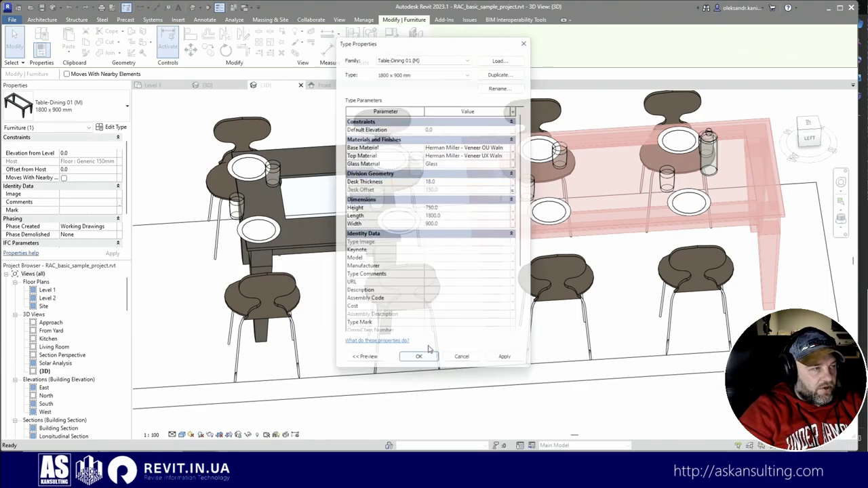
Link the square 900 x 900 mm table type's Desk Offset to ASK Desk Offset as well.
{"action": "left_click", "coordinate": [342, 246]}
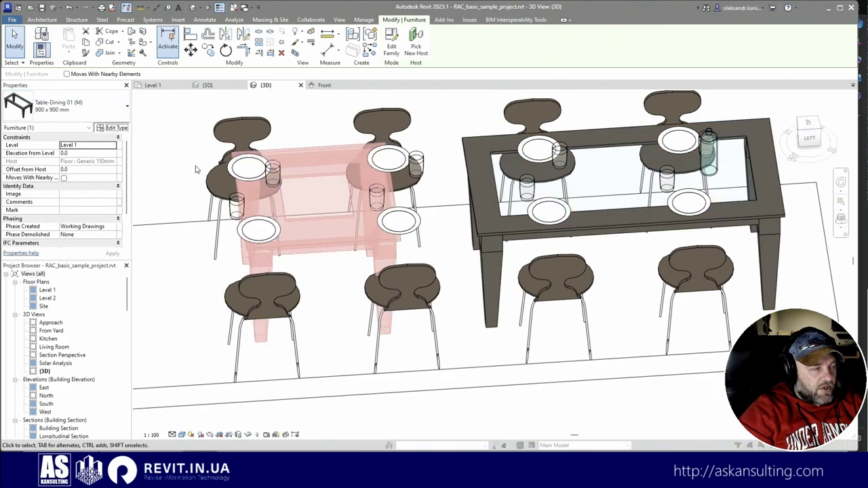
{"action": "left_click", "coordinate": [114, 127]}
{"action": "left_click", "coordinate": [514, 191]}
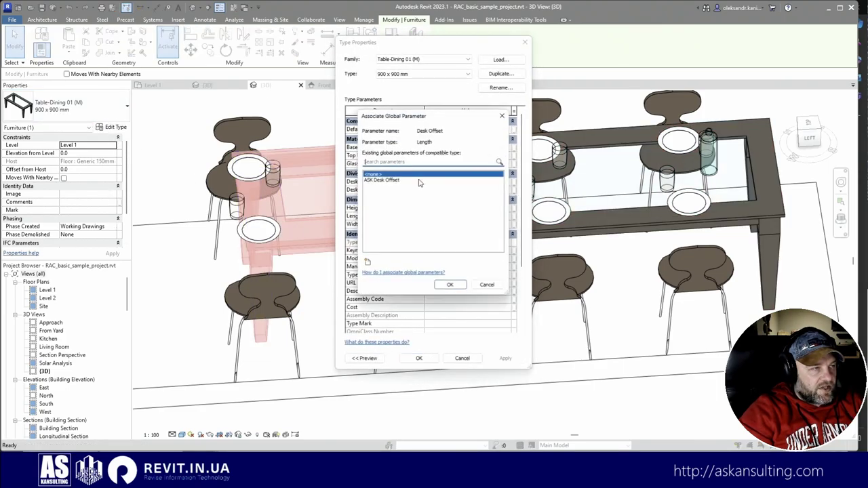
{"action": "left_click", "coordinate": [377, 181]}
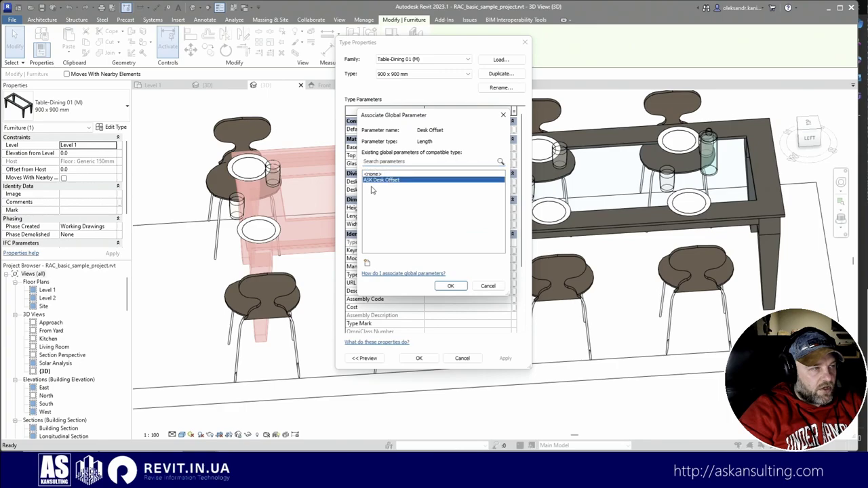
{"action": "left_click", "coordinate": [450, 286]}
{"action": "left_click", "coordinate": [419, 358]}
{"action": "key", "text": "Escape"}
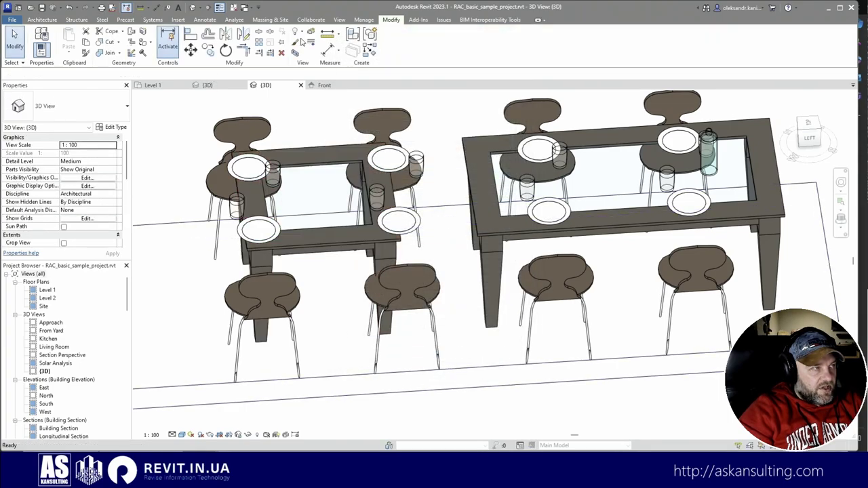
{"action": "left_click", "coordinate": [364, 20]}
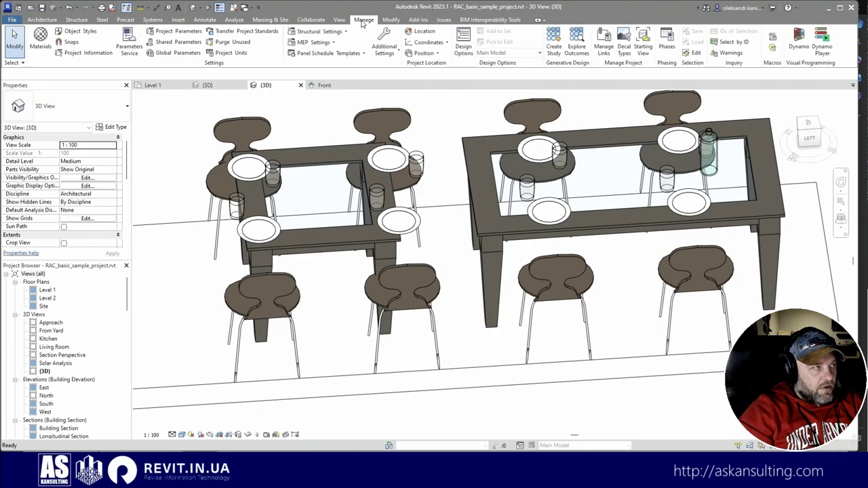
Change ASK Desk Offset from 150 to 250 and orbit to check both tables' frames.
{"action": "left_click", "coordinate": [175, 52]}
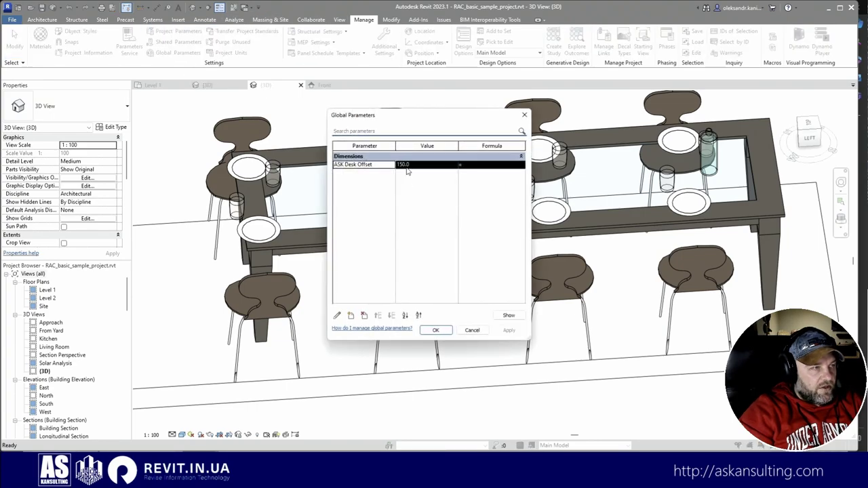
{"action": "left_click", "coordinate": [405, 166]}
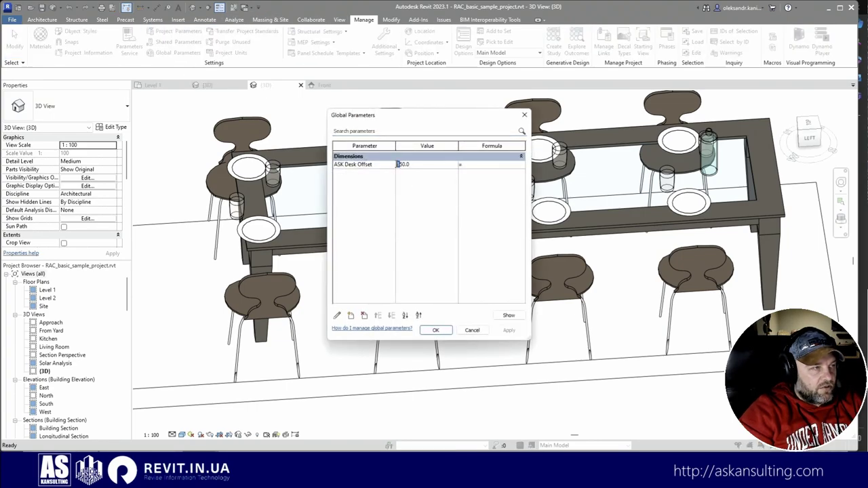
{"action": "left_click", "coordinate": [436, 330]}
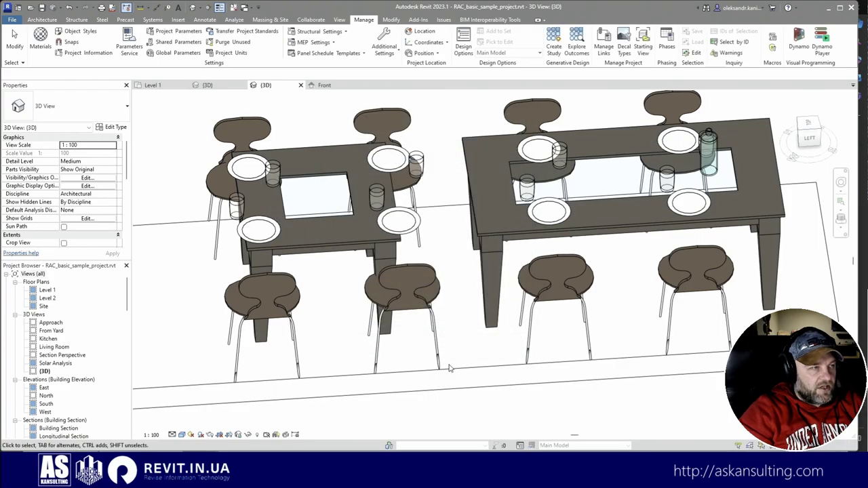
{"action": "middle_click_drag", "start_coordinate": [425, 318], "coordinate": [455, 305], "text": "shift"}
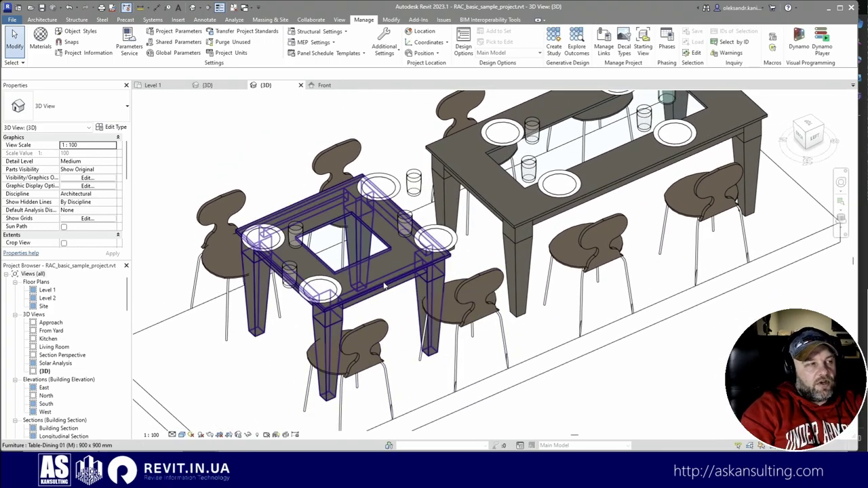
{"action": "scroll", "coordinate": [336, 346], "scroll_direction": "down", "scroll_amount": 2}
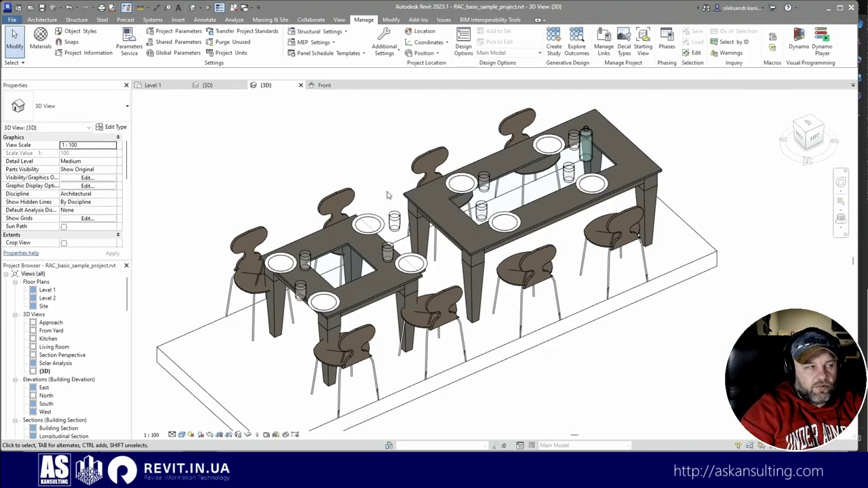
{"action": "left_click", "coordinate": [309, 236]}
{"action": "left_click", "coordinate": [286, 209]}
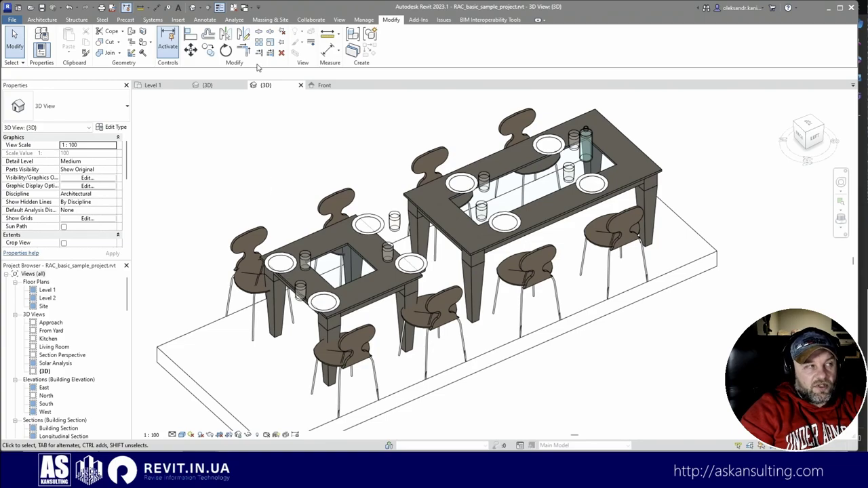
Close the inactive views and the table family without saving its changes.
{"action": "left_click", "coordinate": [234, 8]}
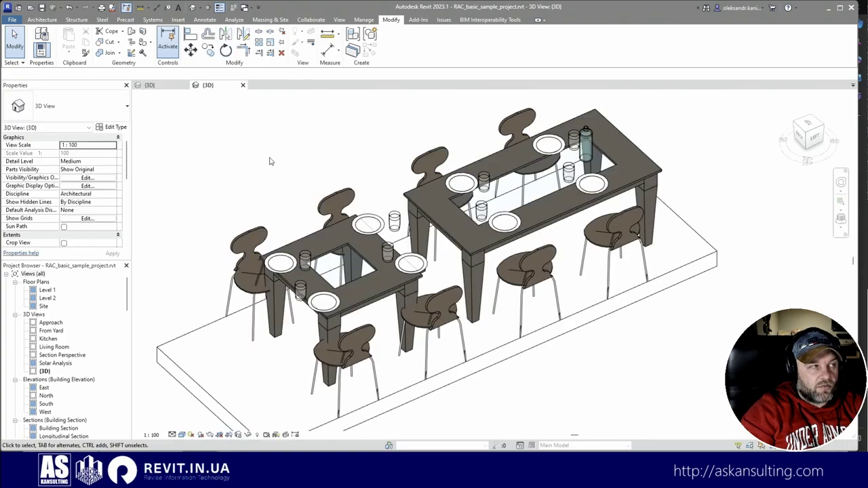
{"action": "left_click", "coordinate": [185, 85]}
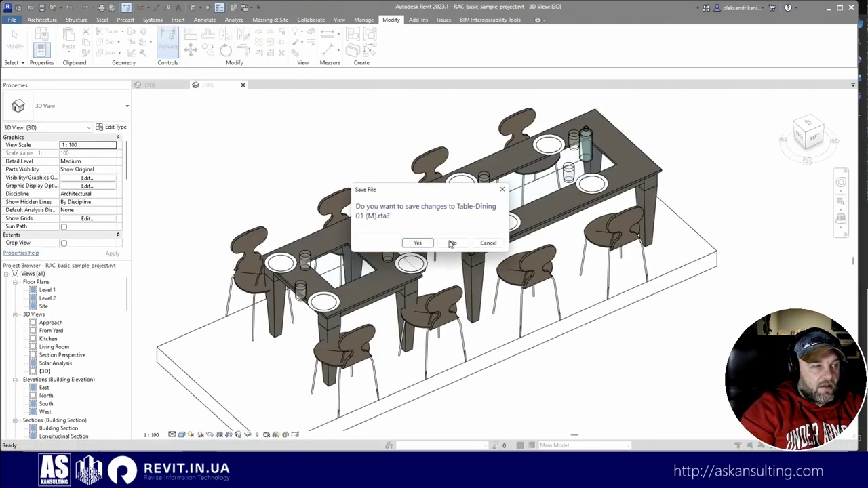
{"action": "left_click", "coordinate": [449, 242]}
Turn off the 3D view's Section Box and orbit around the whole house.
{"action": "scroll", "coordinate": [64, 214], "scroll_direction": "down", "scroll_amount": 2}
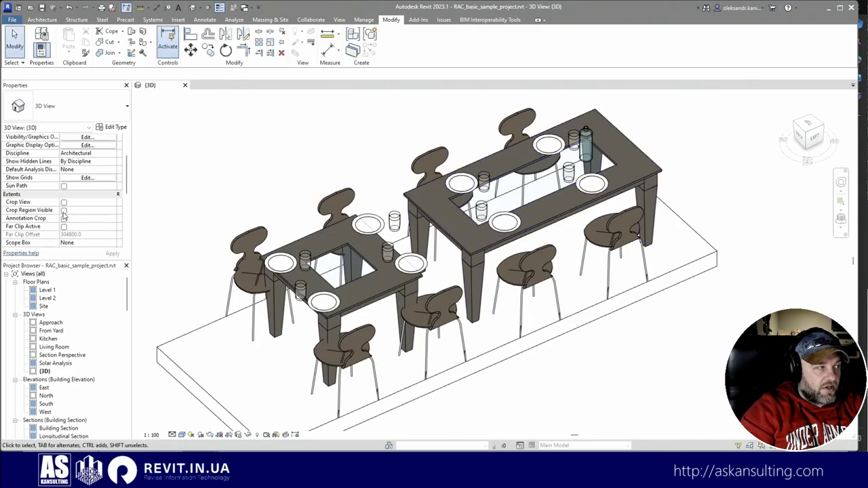
{"action": "scroll", "coordinate": [75, 220], "scroll_direction": "down", "scroll_amount": 4}
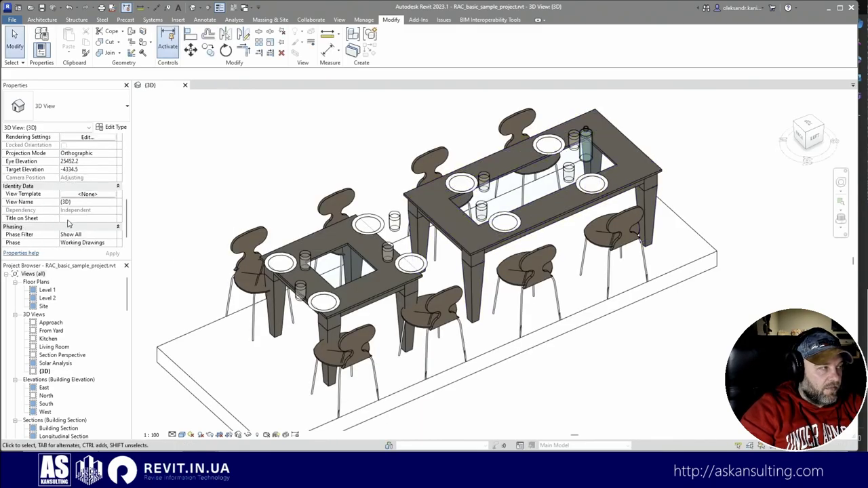
{"action": "left_click", "coordinate": [64, 162]}
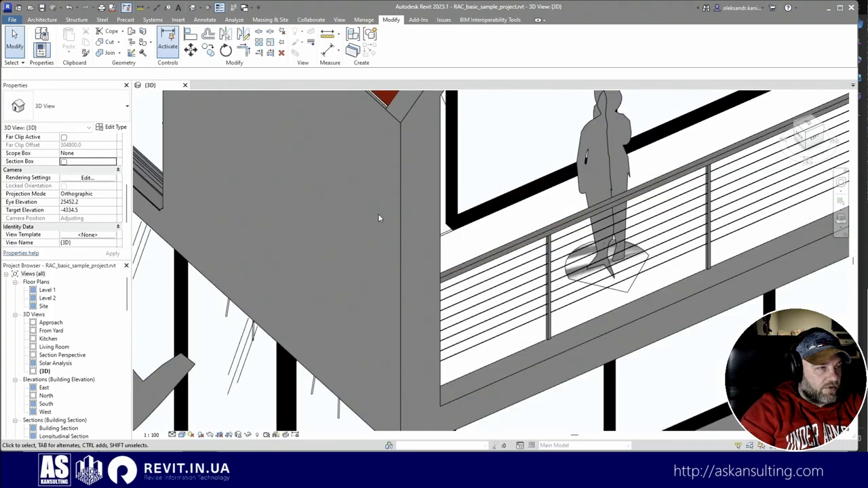
{"action": "scroll", "coordinate": [438, 255], "scroll_direction": "down", "scroll_amount": 4}
{"action": "scroll", "coordinate": [560, 294], "scroll_direction": "up", "scroll_amount": 4}
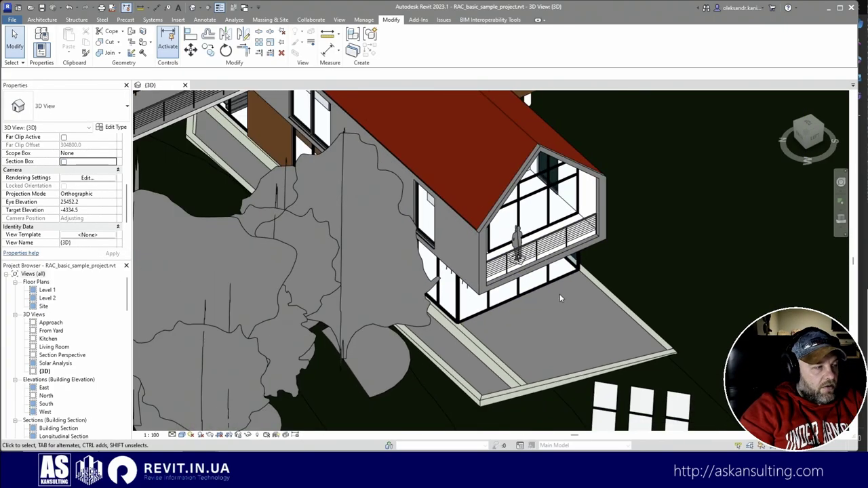
{"action": "middle_click_drag", "start_coordinate": [660, 239], "coordinate": [637, 204], "text": "shift"}
{"action": "left_click", "coordinate": [195, 7]}
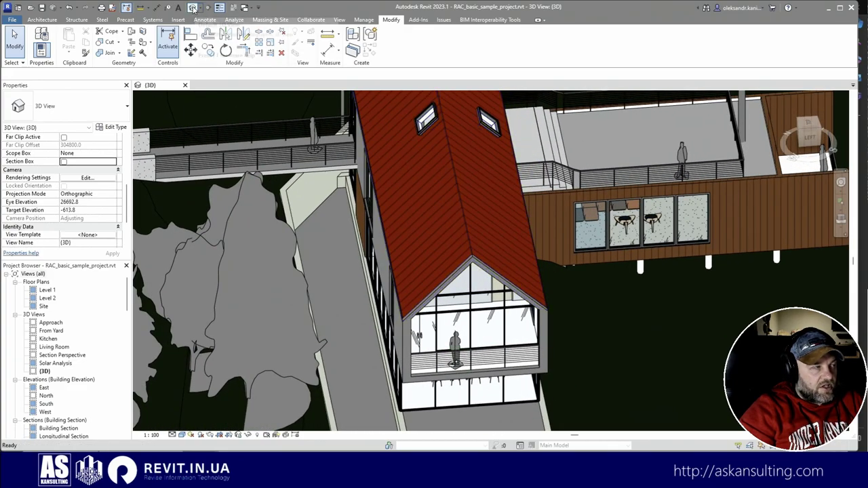
{"action": "scroll", "coordinate": [507, 234], "scroll_direction": "up", "scroll_amount": 4}
{"action": "scroll", "coordinate": [507, 234], "scroll_direction": "down", "scroll_amount": 3}
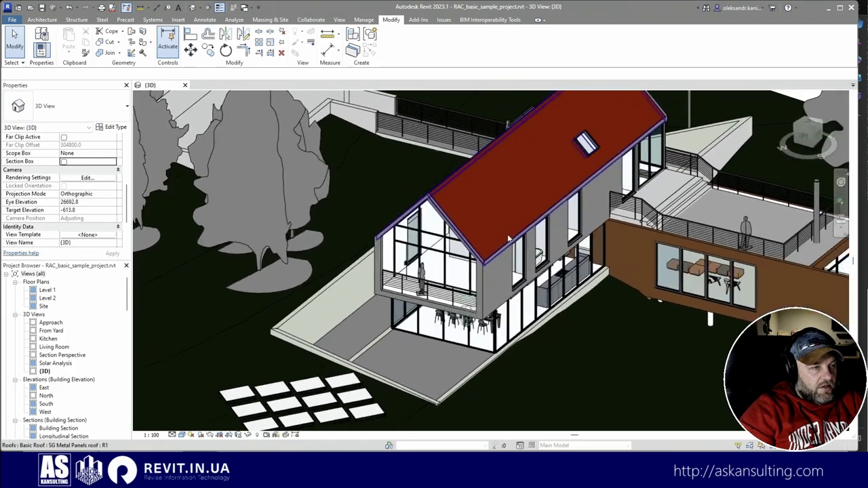
{"action": "middle_click_drag", "start_coordinate": [508, 234], "coordinate": [569, 261], "text": "shift"}
{"action": "scroll", "coordinate": [504, 269], "scroll_direction": "up", "scroll_amount": 2}
{"action": "scroll", "coordinate": [555, 267], "scroll_direction": "up", "scroll_amount": 2}
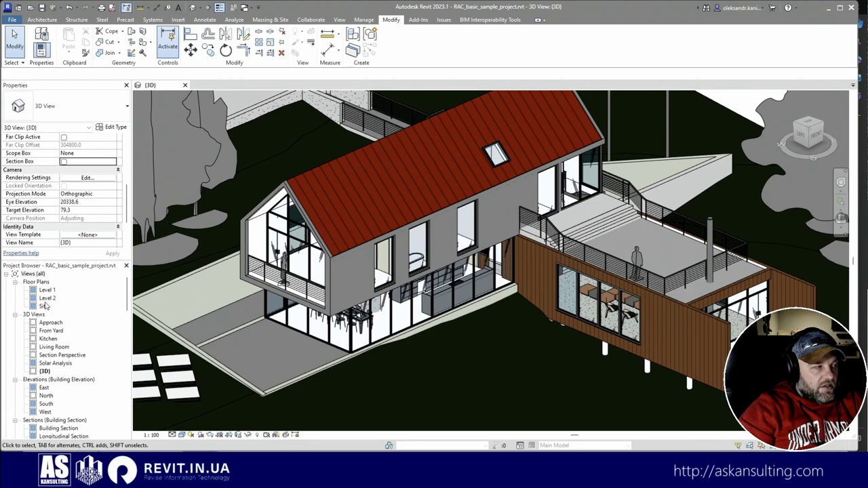
Open the From Yard perspective as the only view and set its visual style to Realistic.
{"action": "double_click", "coordinate": [52, 323]}
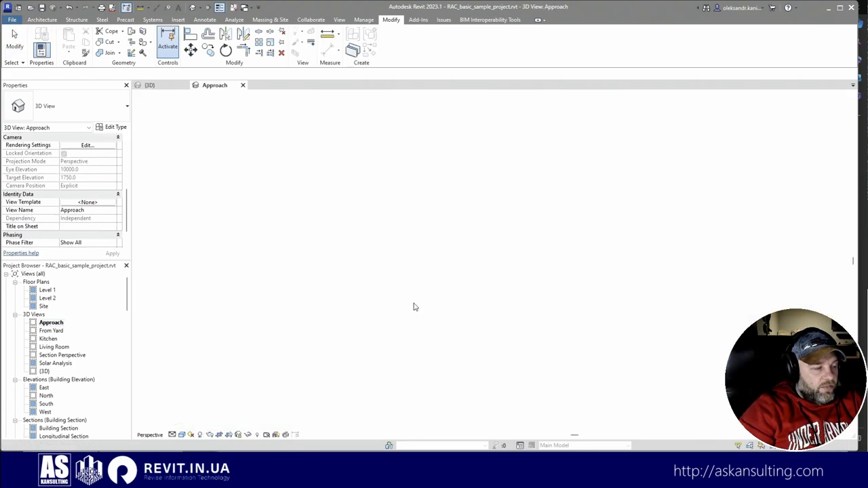
{"action": "double_click", "coordinate": [51, 331]}
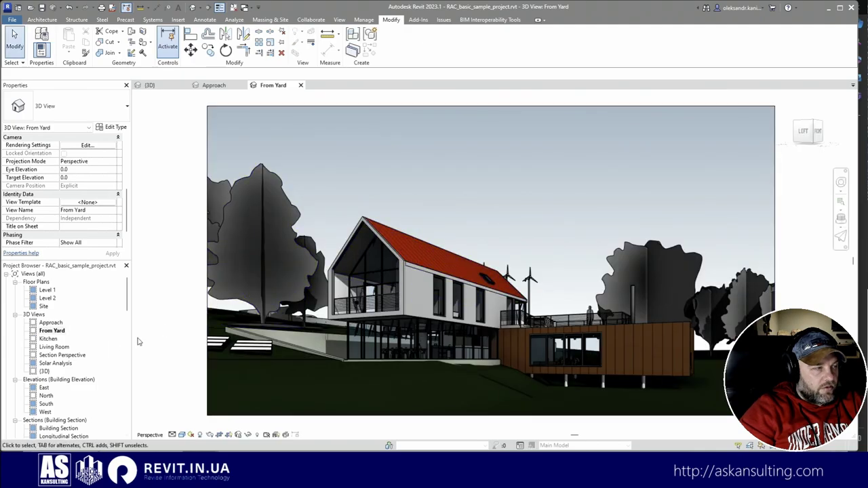
{"action": "left_click", "coordinate": [231, 9]}
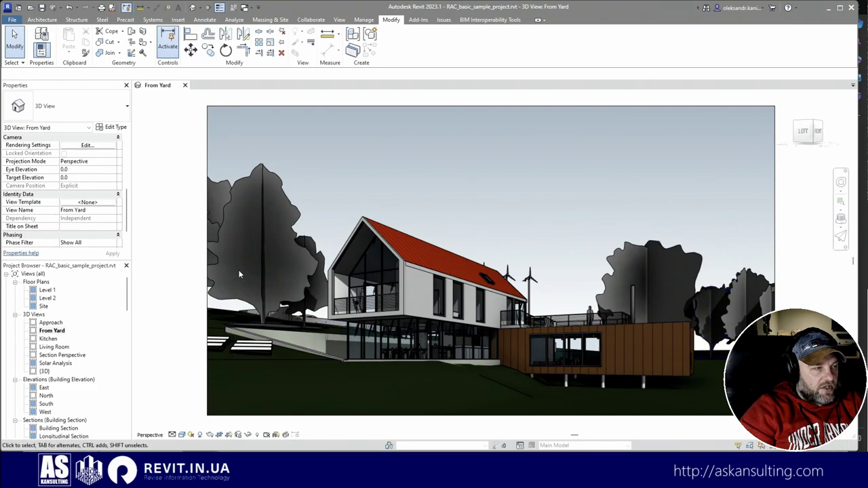
{"action": "left_click", "coordinate": [181, 435]}
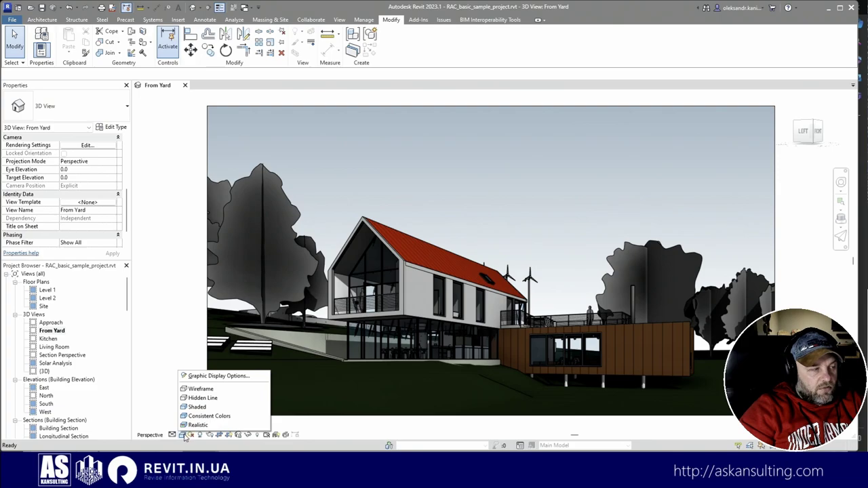
{"action": "left_click", "coordinate": [198, 425]}
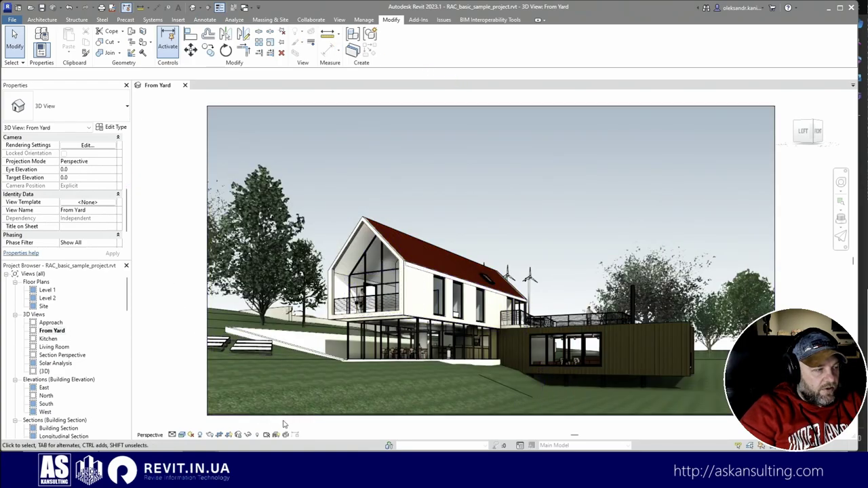
Render From Yard at 150 DPI printer resolution with Exterior: Sun only lighting.
{"action": "left_click", "coordinate": [210, 439]}
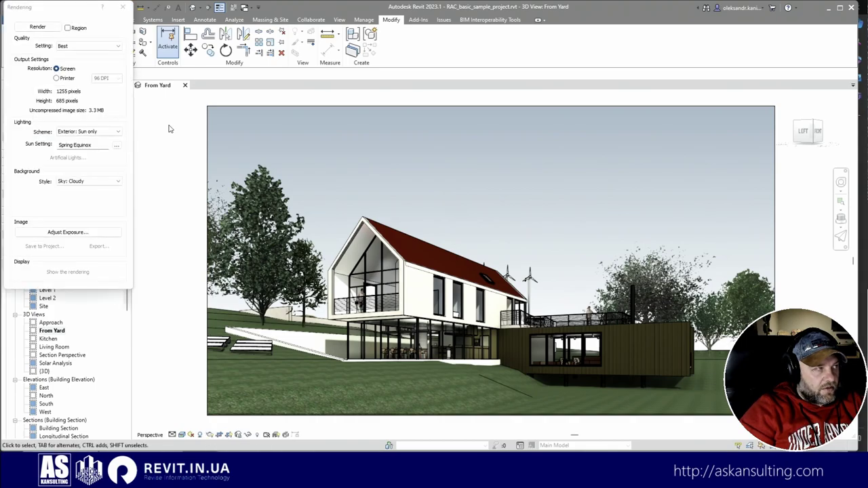
{"action": "left_click_drag", "start_coordinate": [82, 19], "coordinate": [216, 74]}
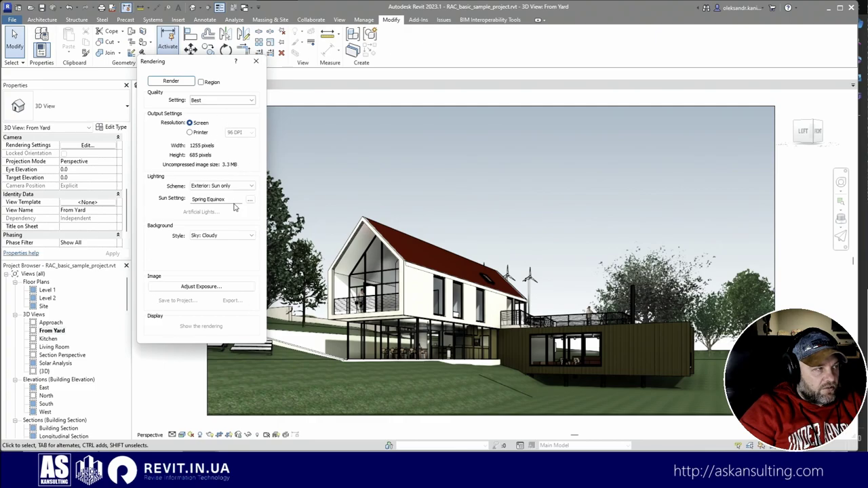
{"action": "left_click", "coordinate": [196, 133]}
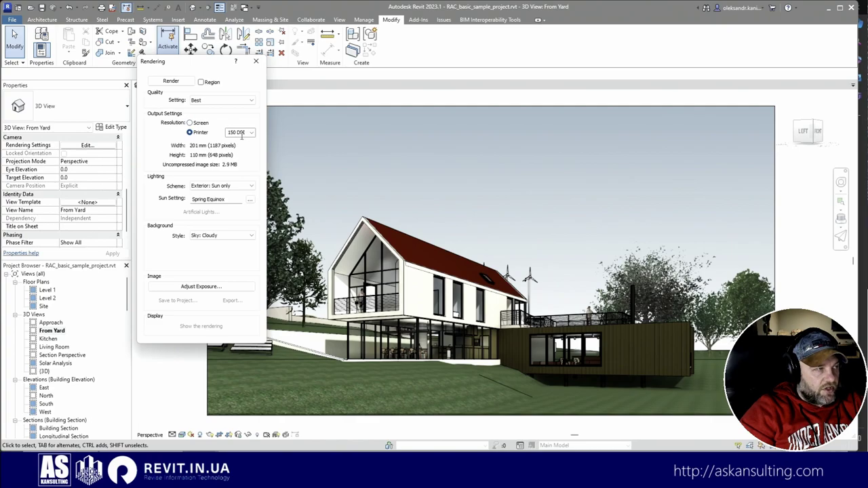
{"action": "left_click", "coordinate": [221, 187]}
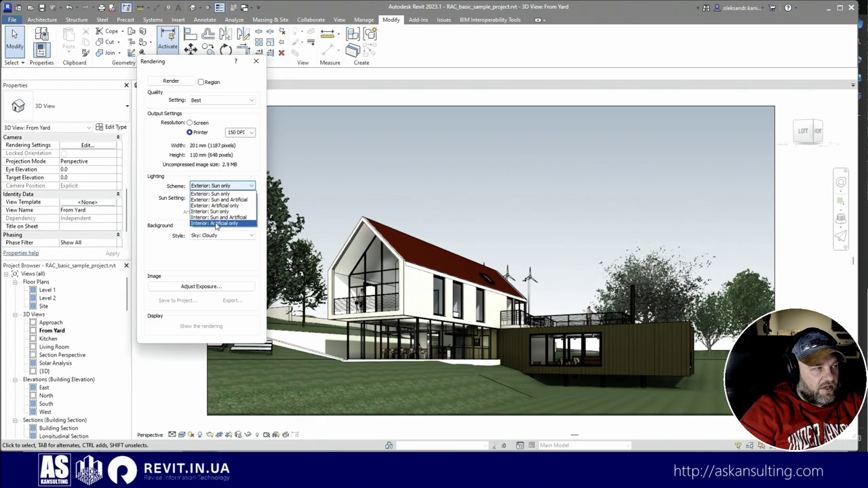
{"action": "left_click", "coordinate": [245, 169]}
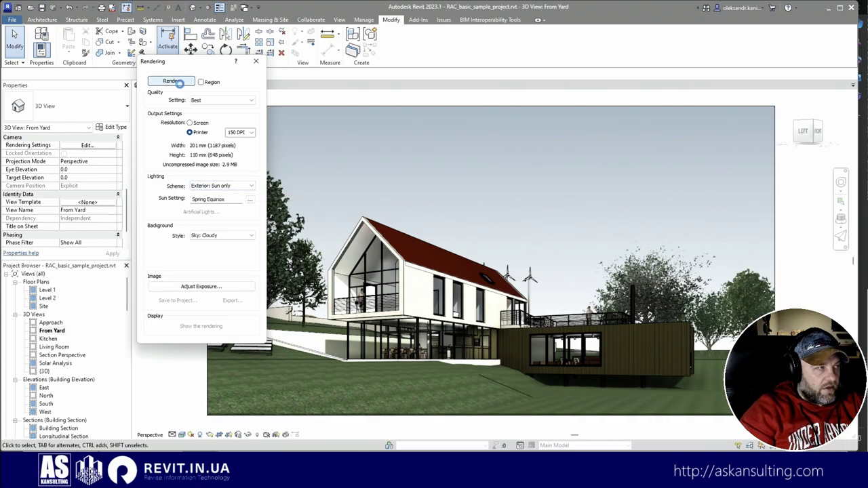
{"action": "left_click", "coordinate": [171, 81]}
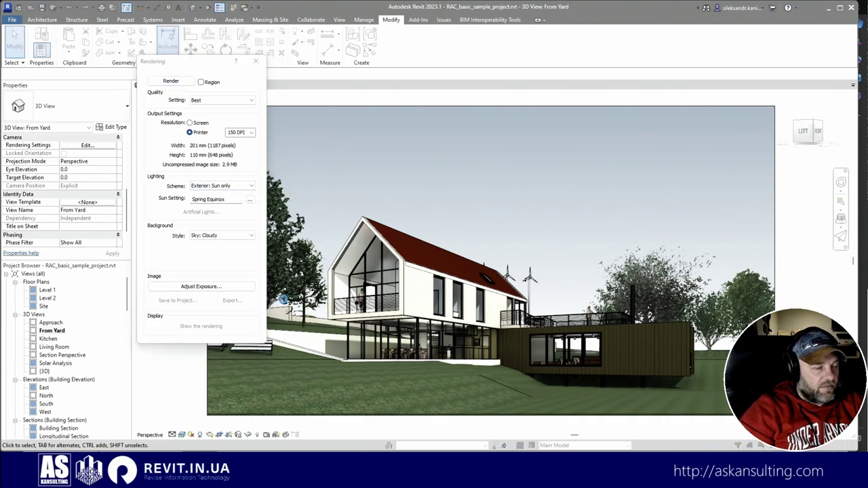
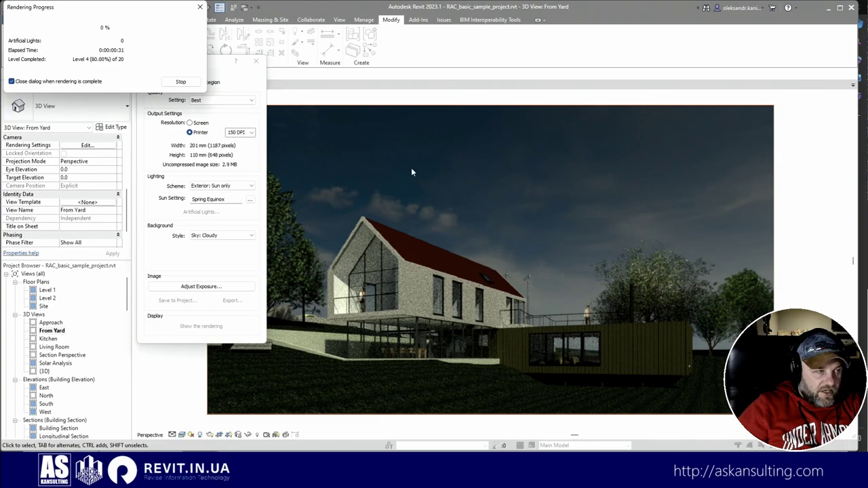
Raise the From Yard render's exposure value to 12.15, apply it and confirm.
{"action": "left_click", "coordinate": [202, 290]}
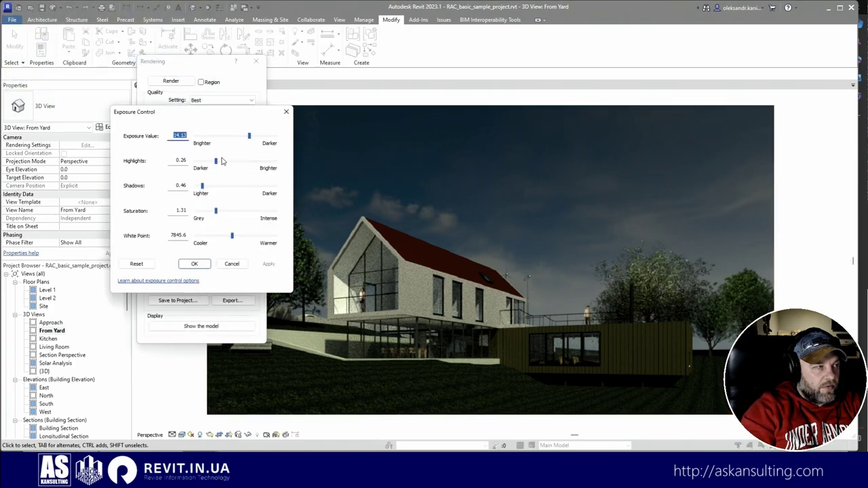
{"action": "mouse_move", "coordinate": [249, 136]}
{"action": "left_mouse_down"}
{"action": "mouse_move", "coordinate": [236, 142]}
{"action": "mouse_move", "coordinate": [242, 138]}
{"action": "left_mouse_up"}
{"action": "left_click", "coordinate": [269, 264]}
{"action": "left_click", "coordinate": [268, 264]}
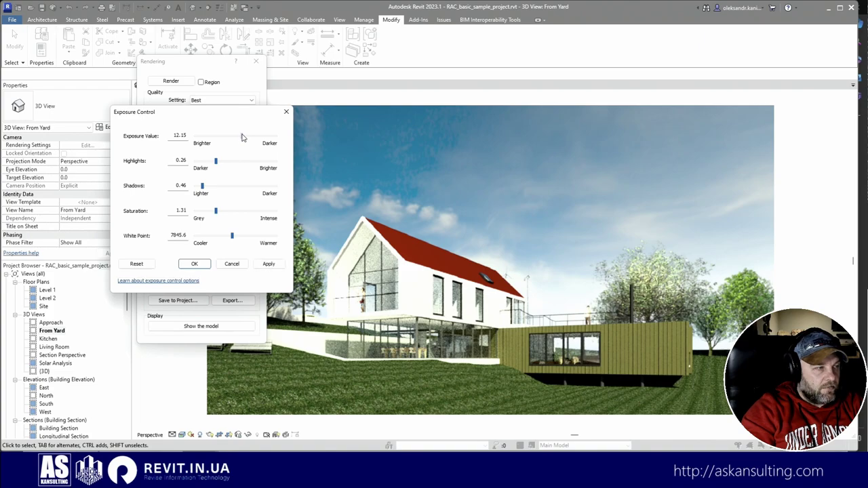
{"action": "left_click", "coordinate": [268, 264]}
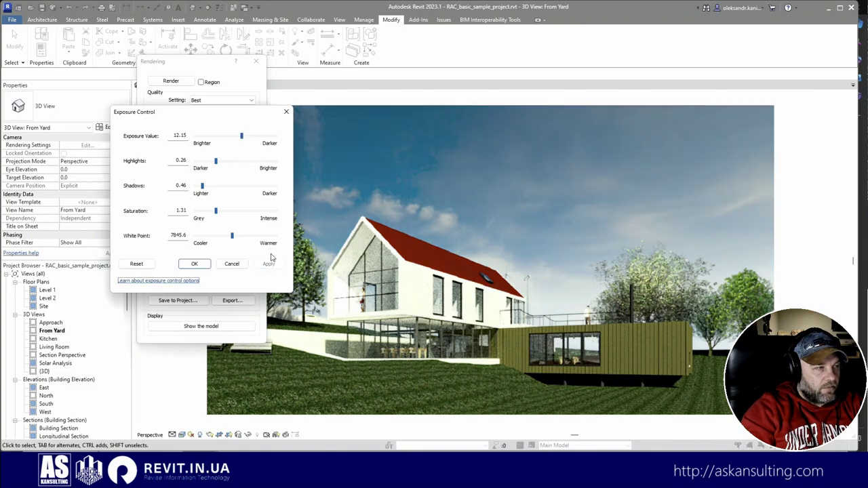
{"action": "left_click", "coordinate": [198, 266]}
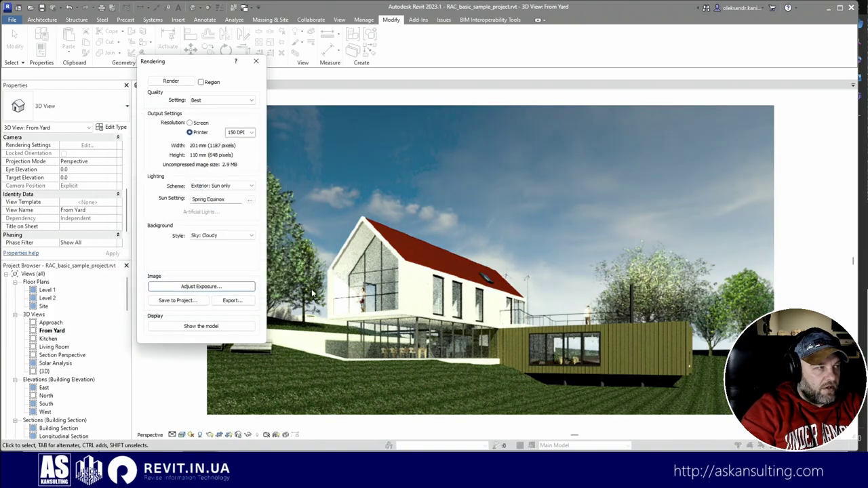
Start rendering the From Yard view and bring up Task Manager to watch the load.
{"action": "left_click", "coordinate": [178, 82]}
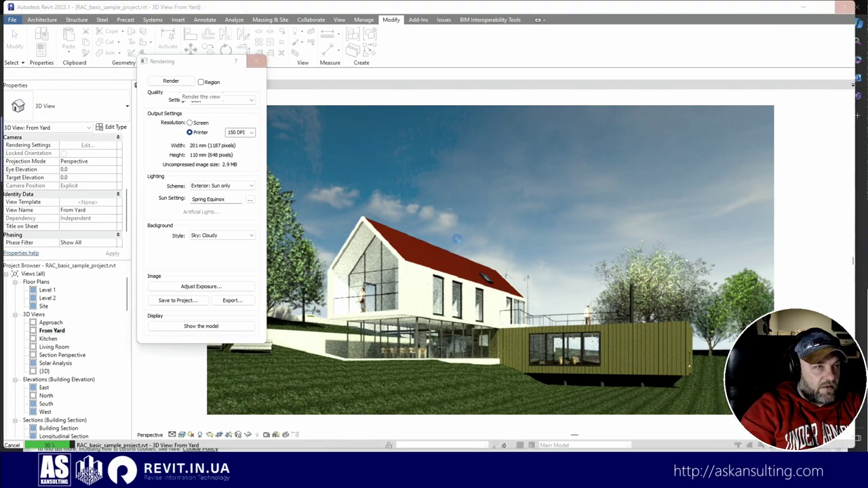
{"action": "key", "text": "ctrl+shift+Escape"}
Check the CPU and GPU 0 usage graphs in Task Manager's Performance view, then close it.
{"action": "left_click_drag", "start_coordinate": [417, 39], "coordinate": [390, 54]}
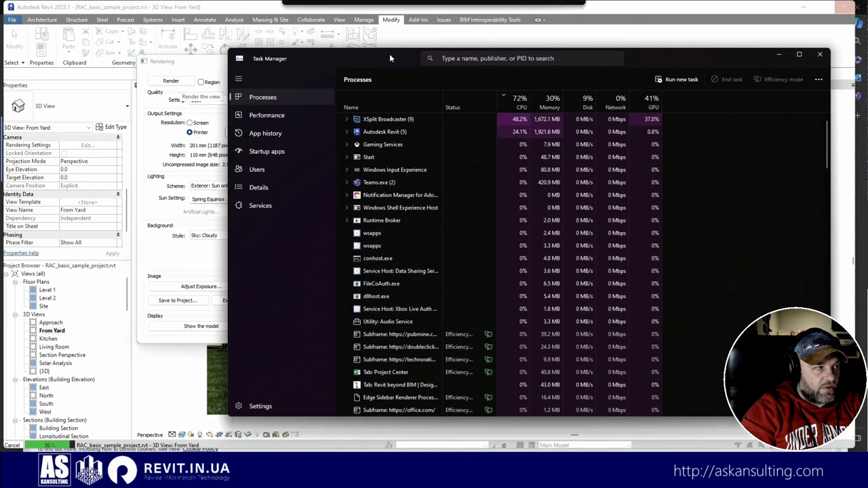
{"action": "left_click", "coordinate": [291, 117]}
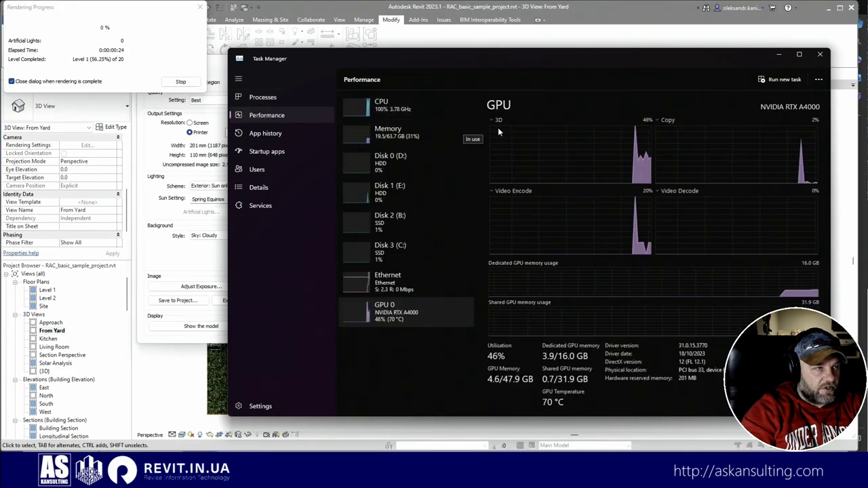
{"action": "left_click", "coordinate": [404, 118]}
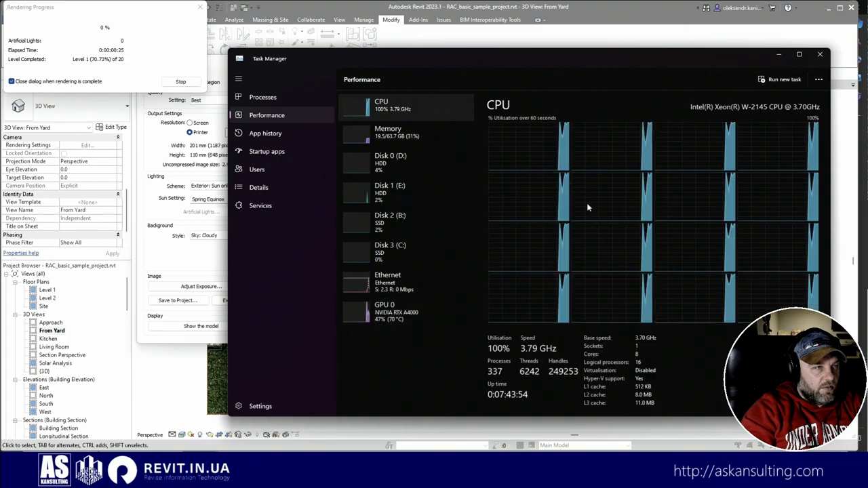
{"action": "right_click", "coordinate": [600, 161]}
{"action": "left_click", "coordinate": [605, 99]}
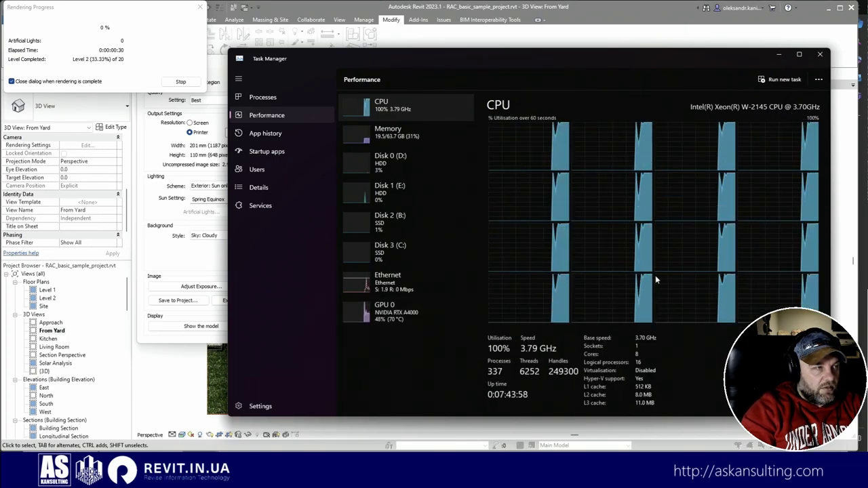
{"action": "left_click", "coordinate": [407, 312]}
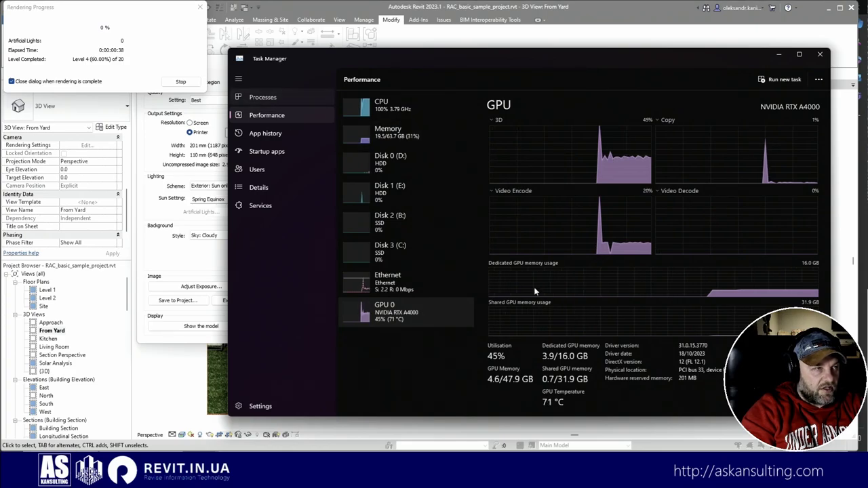
{"action": "left_click", "coordinate": [262, 97]}
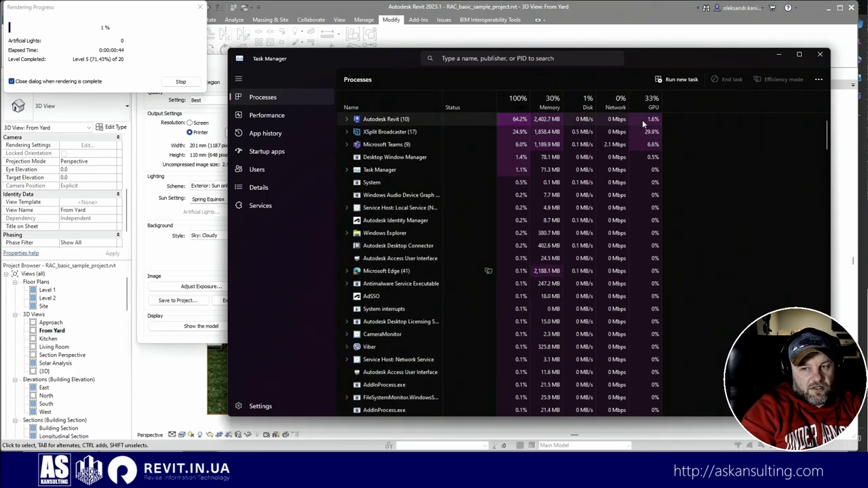
{"action": "left_click", "coordinate": [820, 53]}
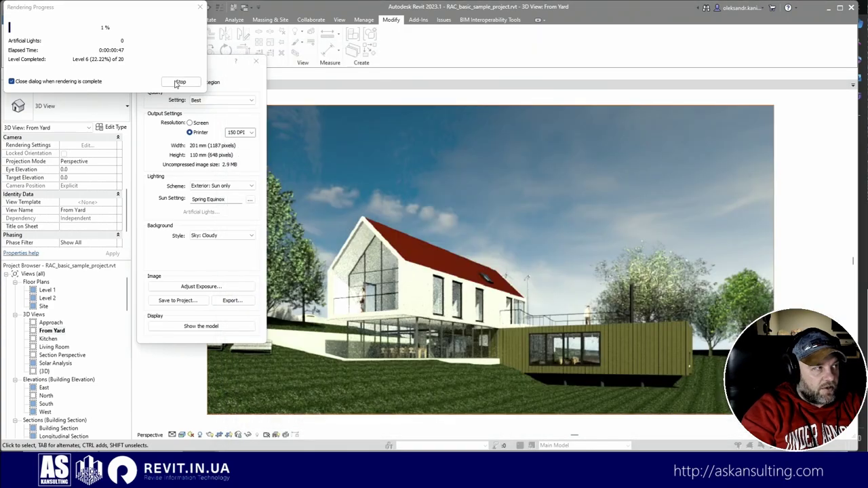
Stop the From Yard render and close the Rendering dialog.
{"action": "left_click", "coordinate": [178, 83]}
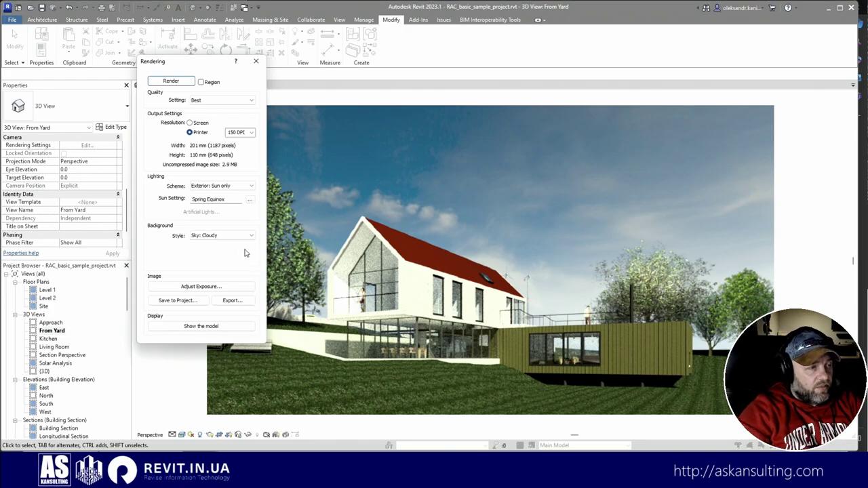
{"action": "left_click", "coordinate": [255, 61]}
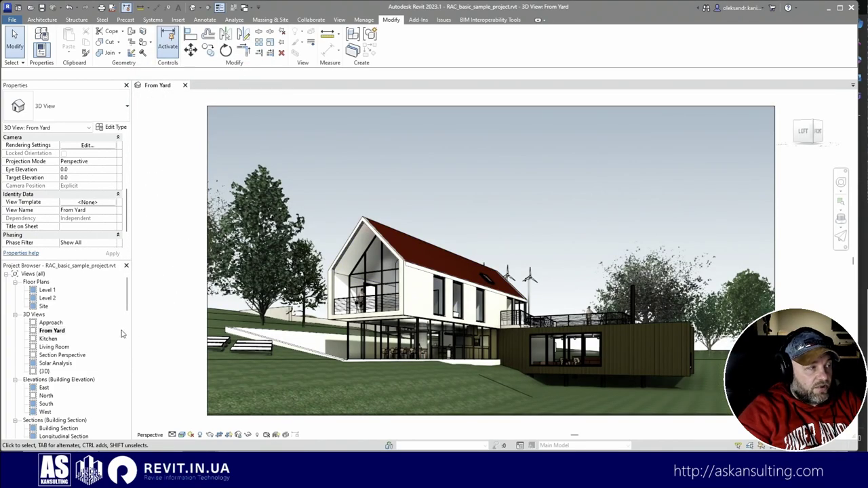
Open the Kitchen 3D view and unlock its camera.
{"action": "left_click", "coordinate": [49, 340]}
{"action": "double_click", "coordinate": [48, 339]}
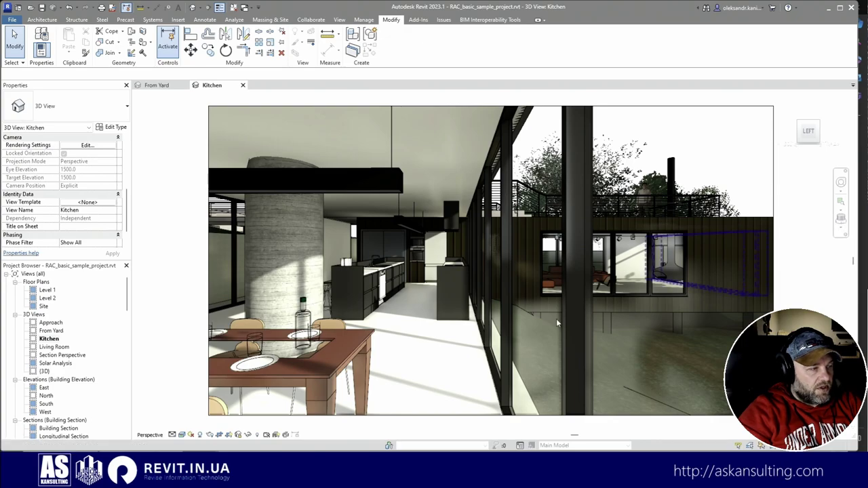
{"action": "left_click", "coordinate": [239, 436]}
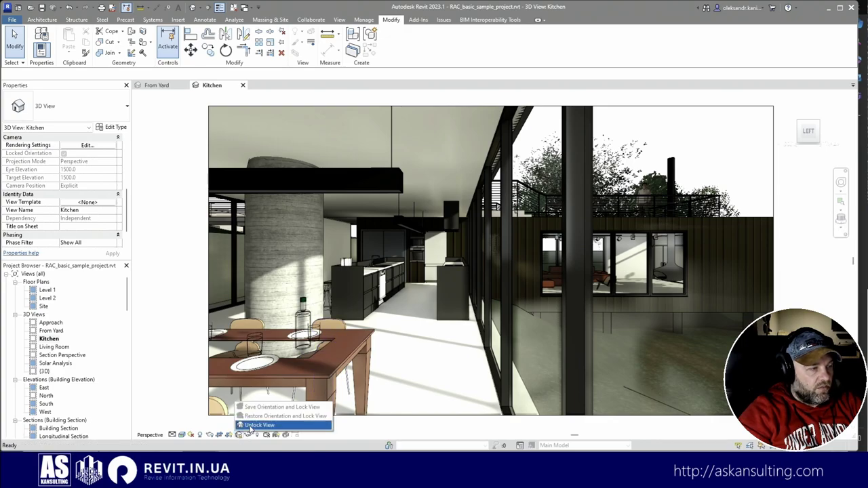
{"action": "left_click", "coordinate": [258, 426]}
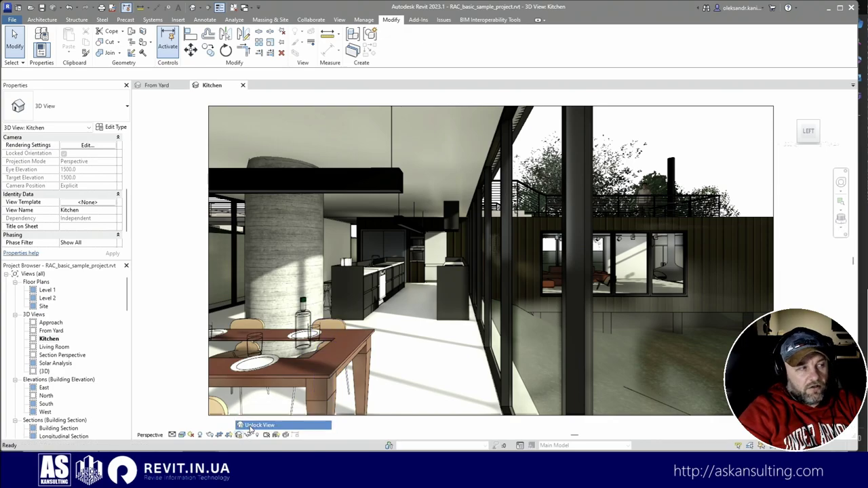
Fly the camera forward through the kitchen, turn toward the living room and lower it.
{"action": "left_click", "coordinate": [842, 232]}
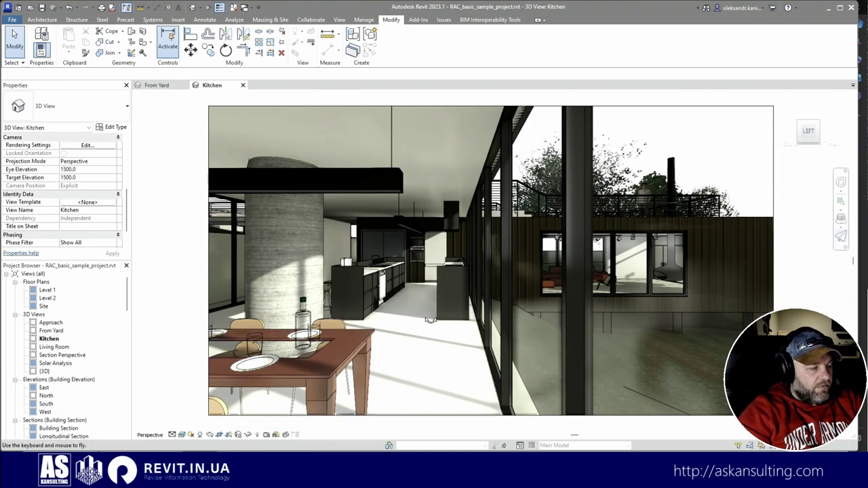
{"action": "key", "text": "w"}
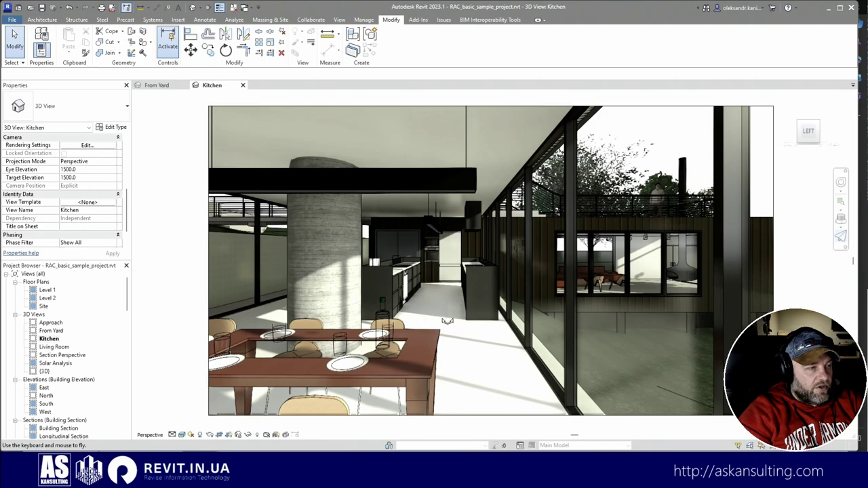
{"action": "key", "text": "w"}
{"action": "key", "text": "w"}
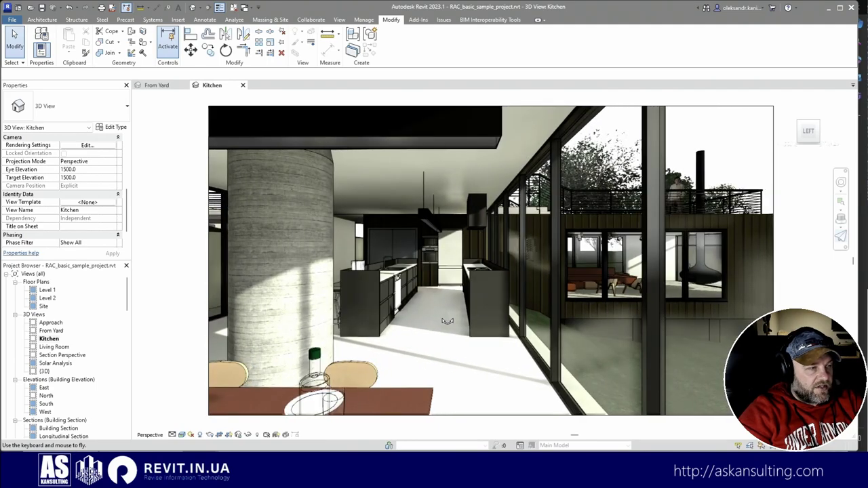
{"action": "left_click_drag", "start_coordinate": [447, 321], "coordinate": [525, 345]}
{"action": "key", "text": "w"}
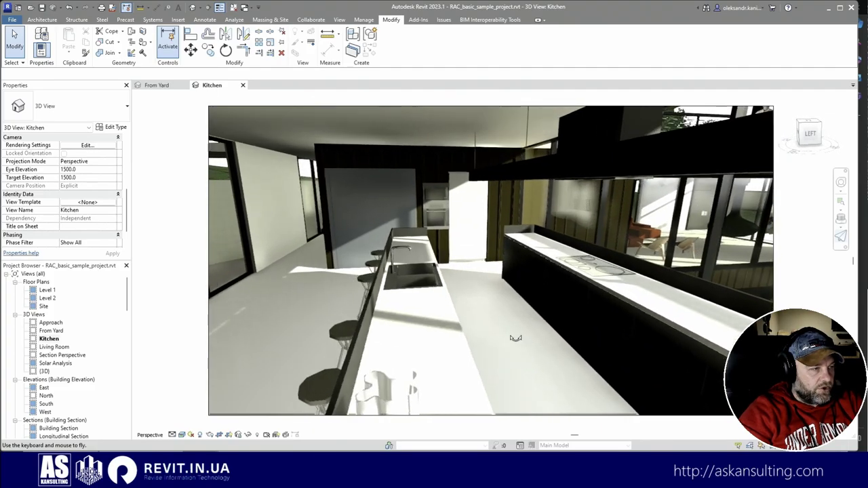
{"action": "left_click_drag", "start_coordinate": [515, 337], "coordinate": [228, 135]}
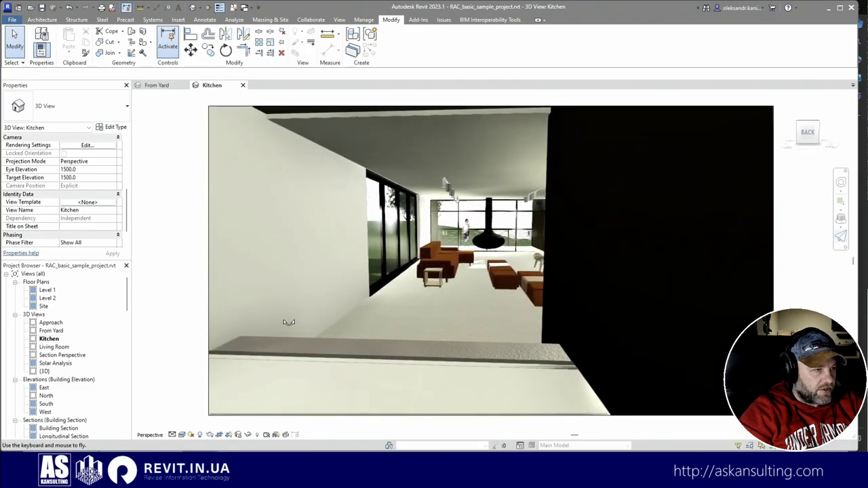
{"action": "left_click_drag", "start_coordinate": [289, 322], "coordinate": [293, 287]}
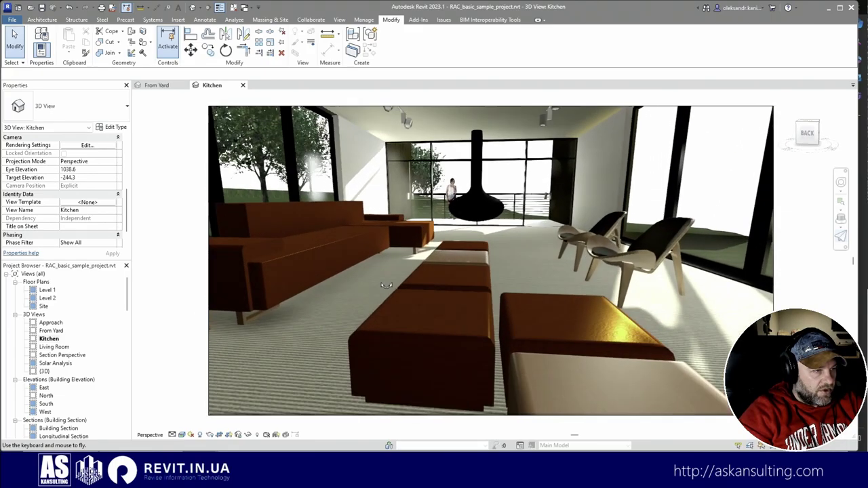
{"action": "key", "text": "q"}
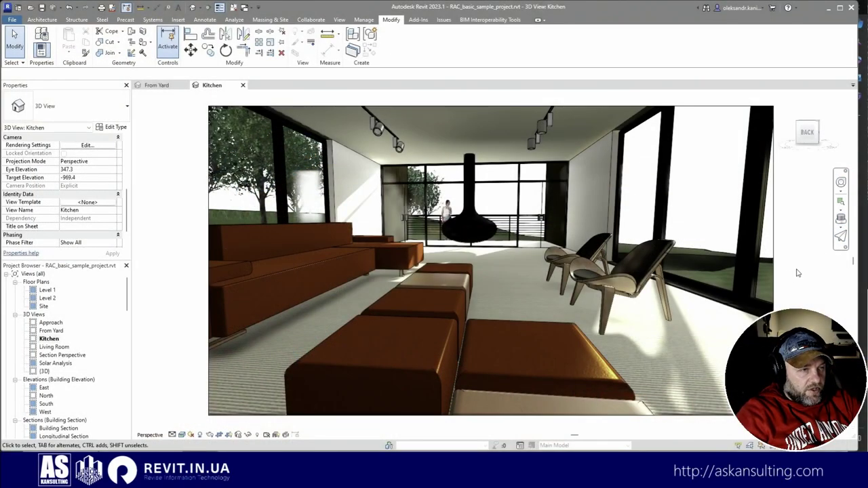
{"action": "scroll", "coordinate": [800, 270], "scroll_direction": "up", "scroll_amount": 4}
{"action": "scroll", "coordinate": [801, 270], "scroll_direction": "down", "scroll_amount": 3}
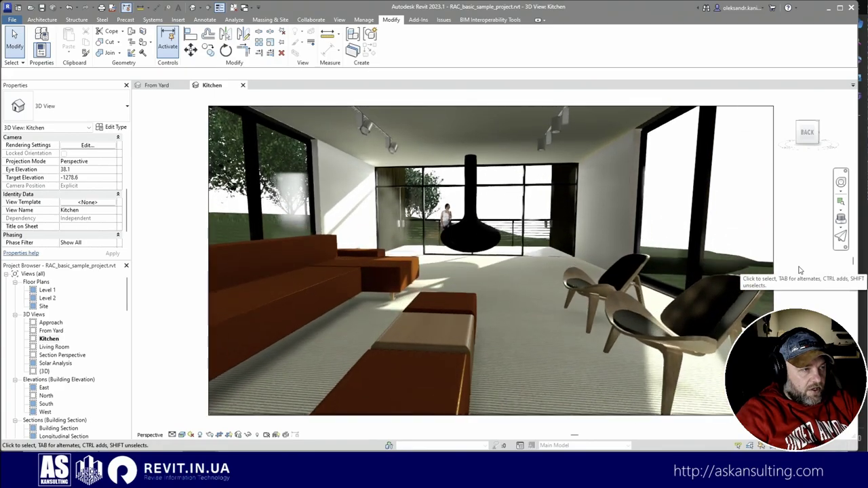
{"action": "scroll", "coordinate": [801, 270], "scroll_direction": "up", "scroll_amount": 5}
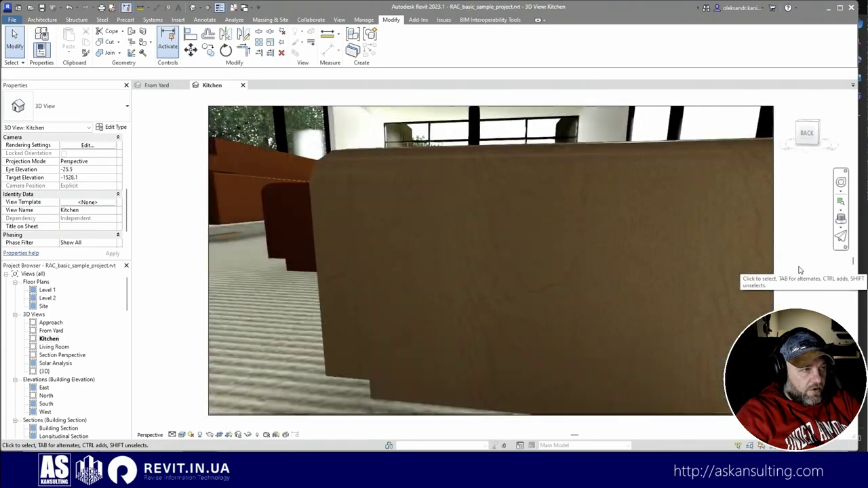
{"action": "scroll", "coordinate": [801, 270], "scroll_direction": "down", "scroll_amount": 2}
{"action": "scroll", "coordinate": [801, 270], "scroll_direction": "down", "scroll_amount": 5}
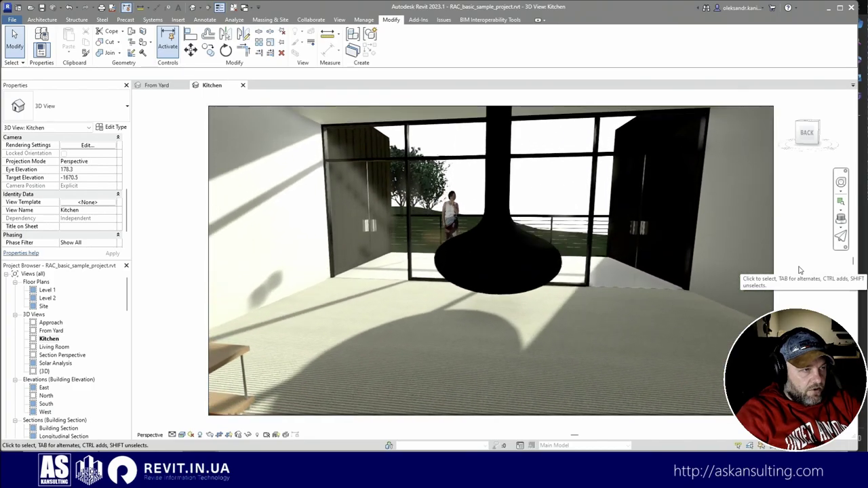
{"action": "scroll", "coordinate": [800, 270], "scroll_direction": "up", "scroll_amount": 1}
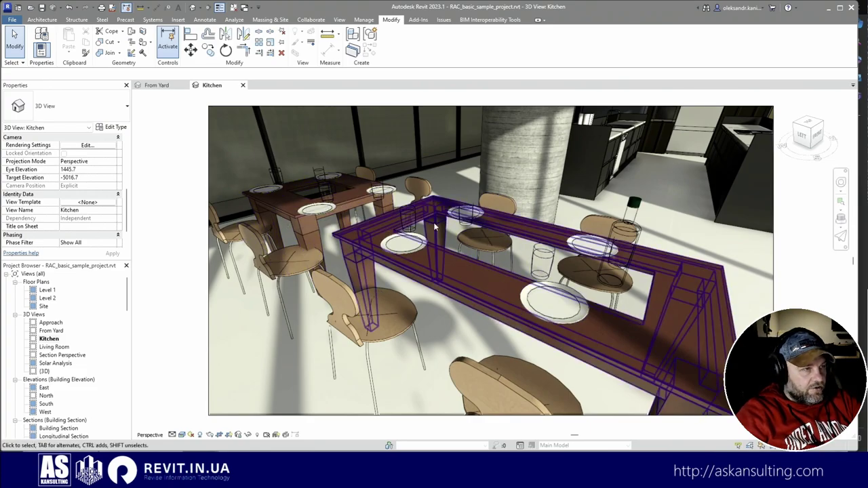
{"action": "scroll", "coordinate": [88, 341], "scroll_direction": "down", "scroll_amount": 3}
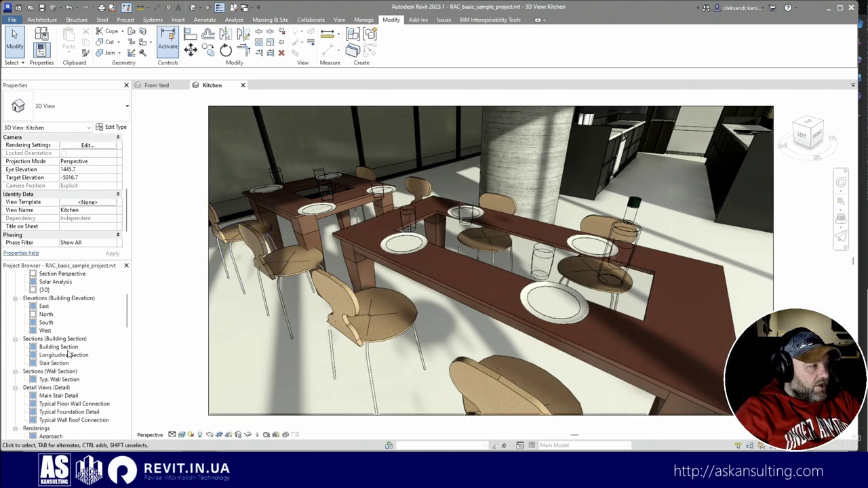
Open the East elevation and sheets A101 and A103, then close all views except A103.
{"action": "left_click", "coordinate": [38, 307]}
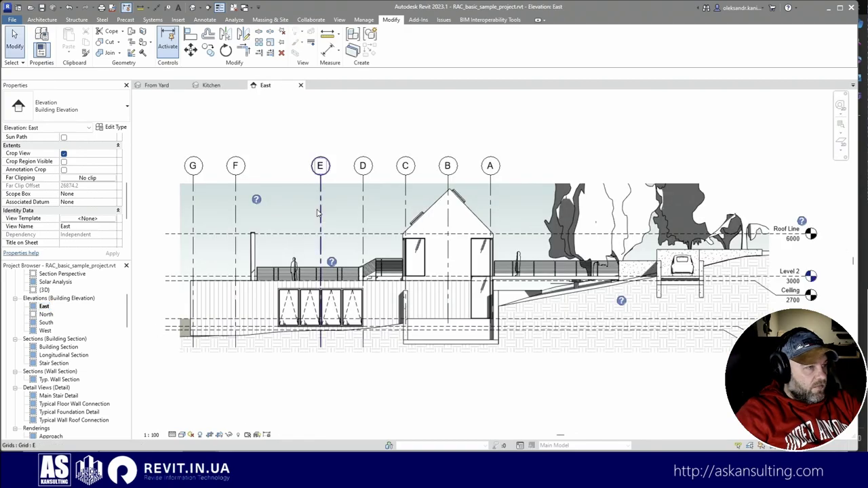
{"action": "scroll", "coordinate": [40, 363], "scroll_direction": "down", "scroll_amount": 1}
{"action": "scroll", "coordinate": [40, 363], "scroll_direction": "down", "scroll_amount": 4}
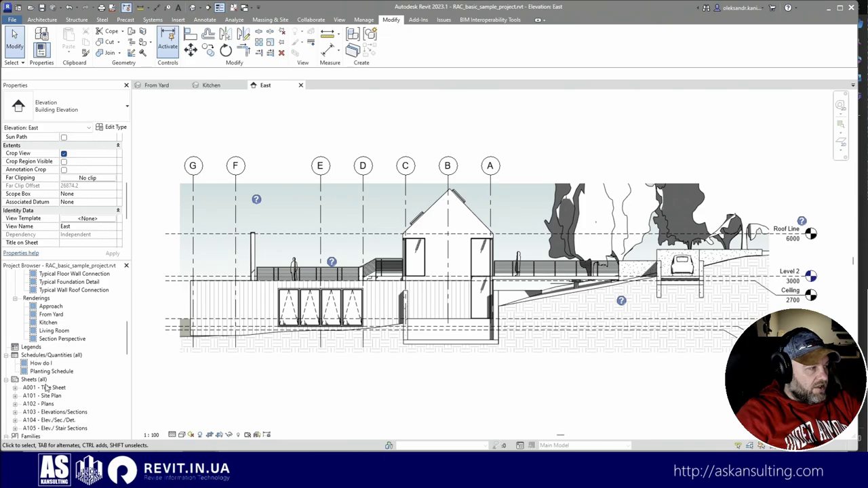
{"action": "scroll", "coordinate": [46, 388], "scroll_direction": "down", "scroll_amount": 1}
{"action": "left_click", "coordinate": [49, 381]}
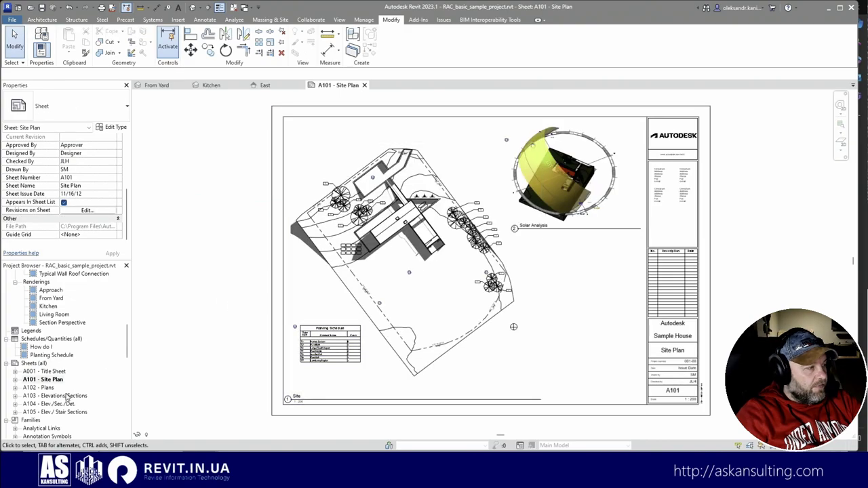
{"action": "scroll", "coordinate": [68, 397], "scroll_direction": "down", "scroll_amount": 2}
{"action": "left_click", "coordinate": [65, 371]}
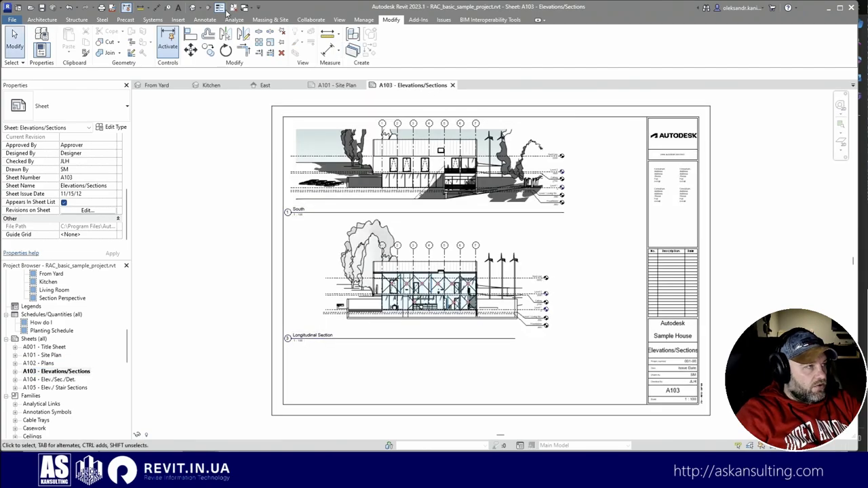
{"action": "left_click", "coordinate": [220, 8]}
{"action": "scroll", "coordinate": [430, 157], "scroll_direction": "up", "scroll_amount": 3}
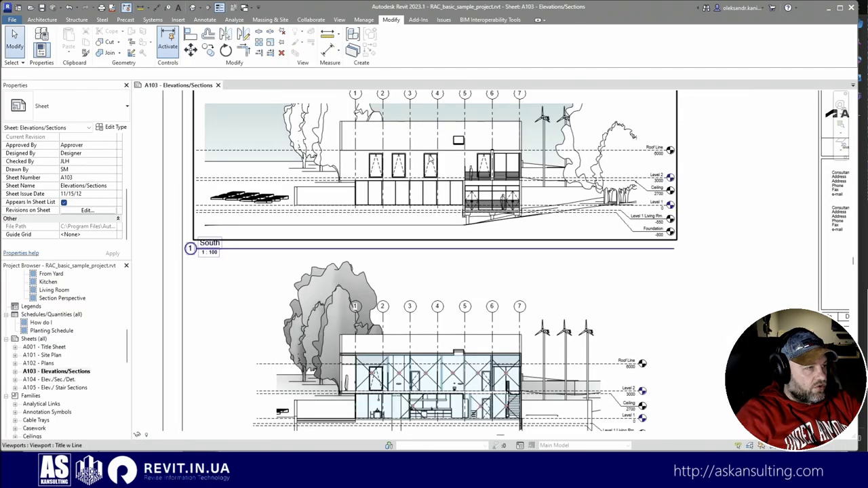
Activate the South viewport on sheet A103, select the SG Metal Panels roof and launch Move.
{"action": "double_click", "coordinate": [429, 157]}
{"action": "scroll", "coordinate": [407, 169], "scroll_direction": "down", "scroll_amount": 1}
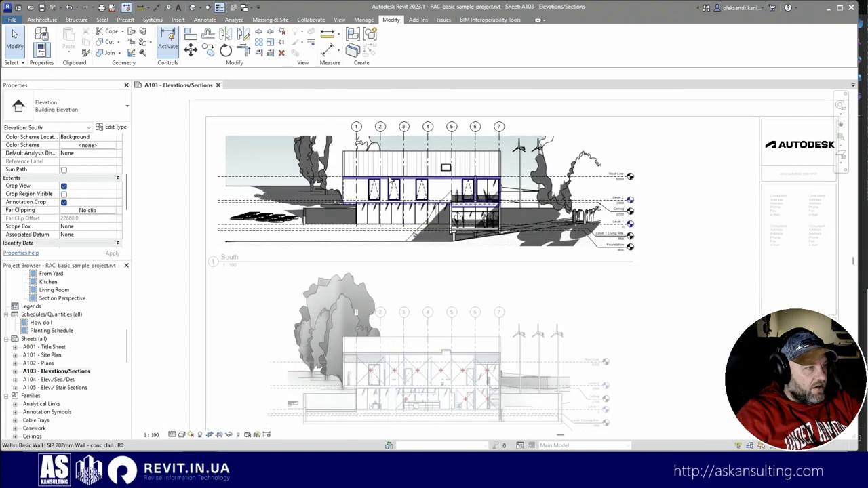
{"action": "left_click", "coordinate": [424, 163]}
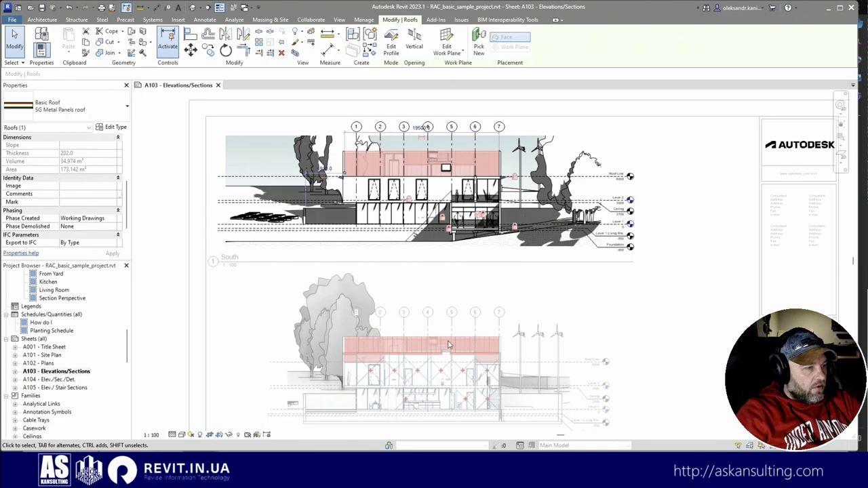
{"action": "scroll", "coordinate": [422, 166], "scroll_direction": "up", "scroll_amount": 5}
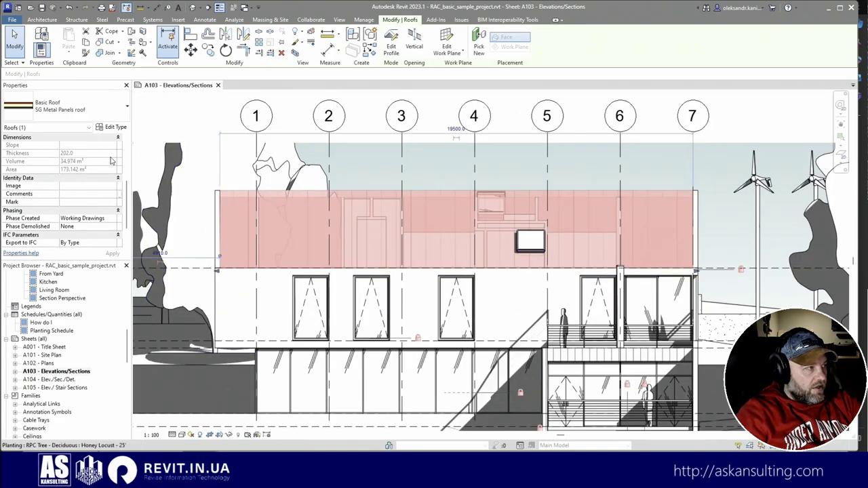
{"action": "scroll", "coordinate": [97, 170], "scroll_direction": "up", "scroll_amount": 3}
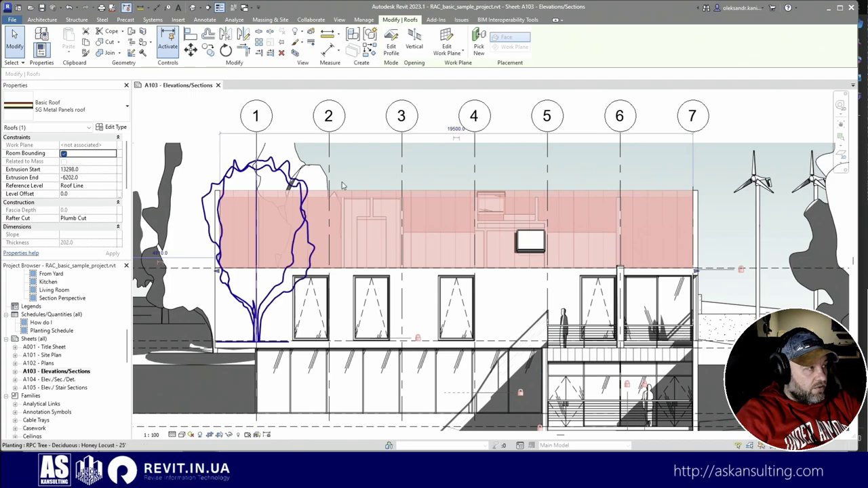
{"action": "scroll", "coordinate": [342, 181], "scroll_direction": "down", "scroll_amount": 4}
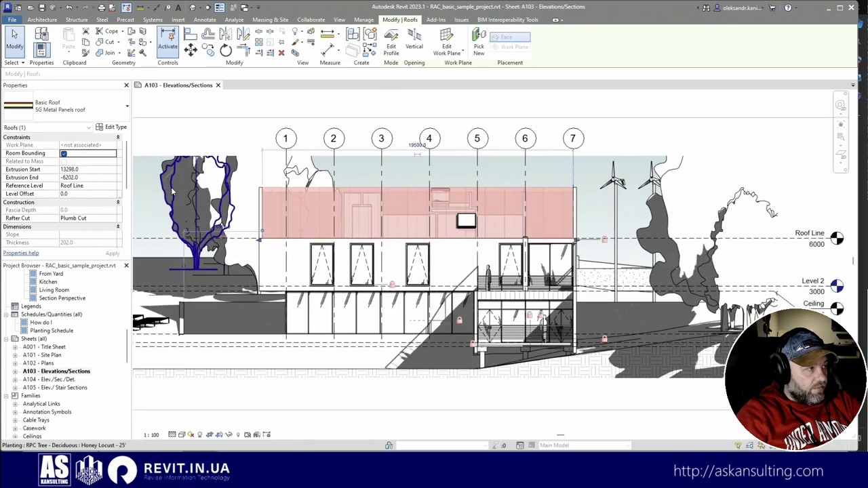
{"action": "left_click", "coordinate": [191, 49]}
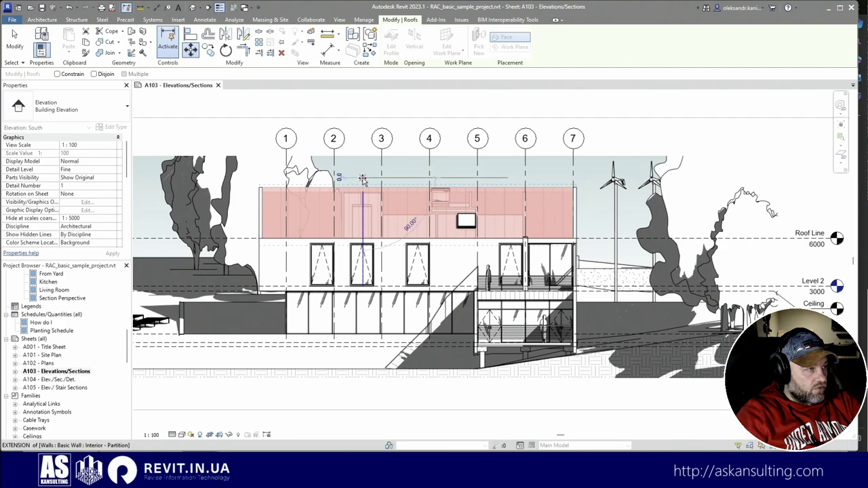
Move the roof vertically from its start point to the new end point.
{"action": "left_click", "coordinate": [363, 182]}
{"action": "scroll", "coordinate": [364, 170], "scroll_direction": "down", "scroll_amount": 2}
{"action": "scroll", "coordinate": [364, 173], "scroll_direction": "down", "scroll_amount": 2}
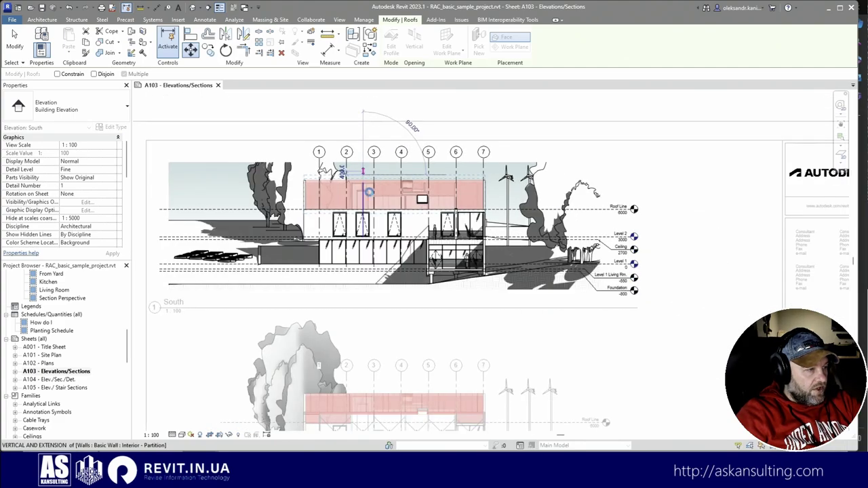
{"action": "left_click", "coordinate": [416, 417]}
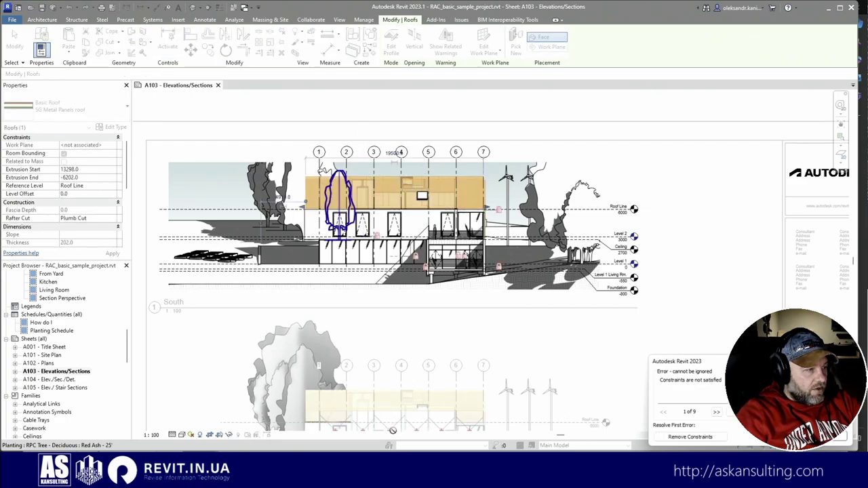
Remove constraints and unjoin elements to clear the move errors, then deselect the roof.
{"action": "left_click", "coordinate": [691, 437]}
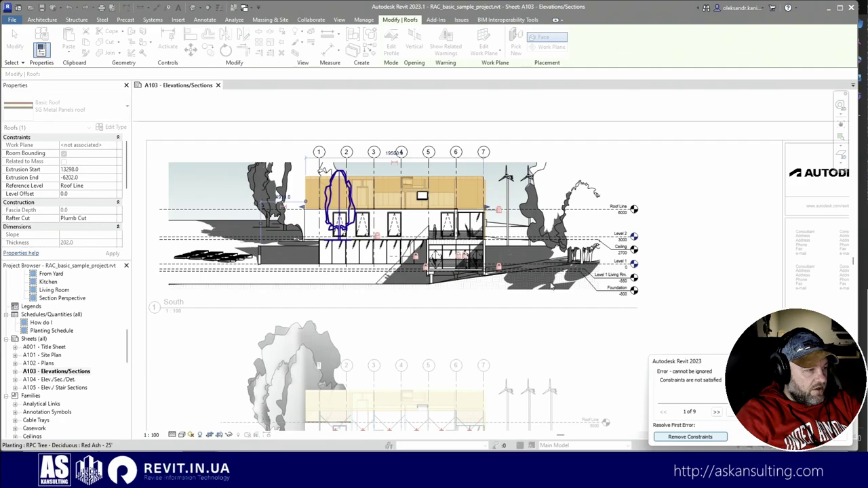
{"action": "left_click", "coordinate": [690, 437]}
{"action": "left_click", "coordinate": [691, 437]}
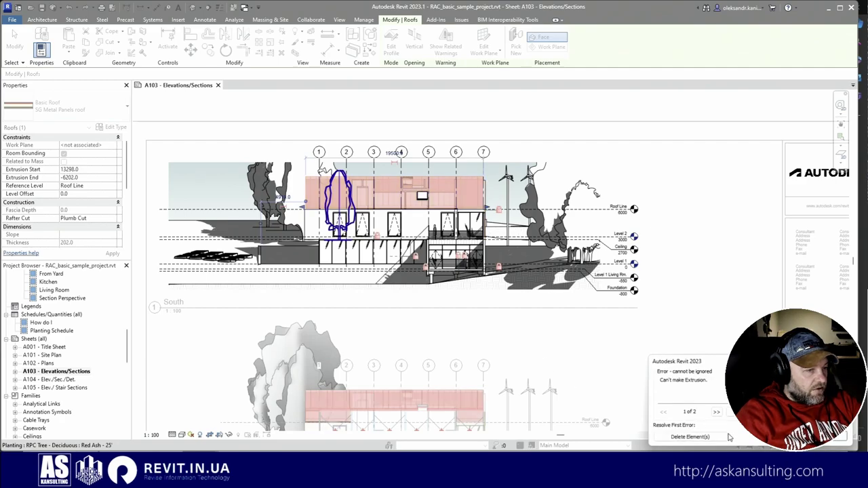
{"action": "left_click", "coordinate": [690, 437]}
{"action": "left_click", "coordinate": [520, 349]}
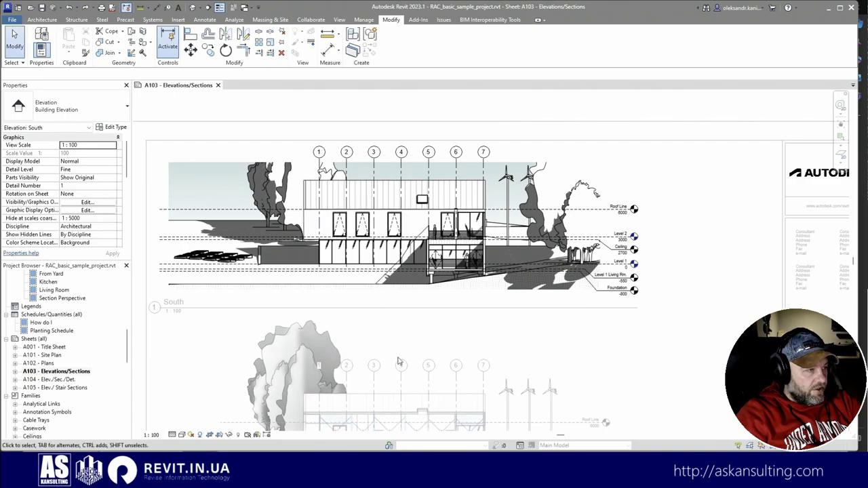
Drag the M_Skylight left until its temporary dimension reads 471.0.
{"action": "left_click", "coordinate": [422, 201]}
{"action": "left_click_drag", "start_coordinate": [422, 200], "coordinate": [360, 200]}
{"action": "key", "text": "Escape"}
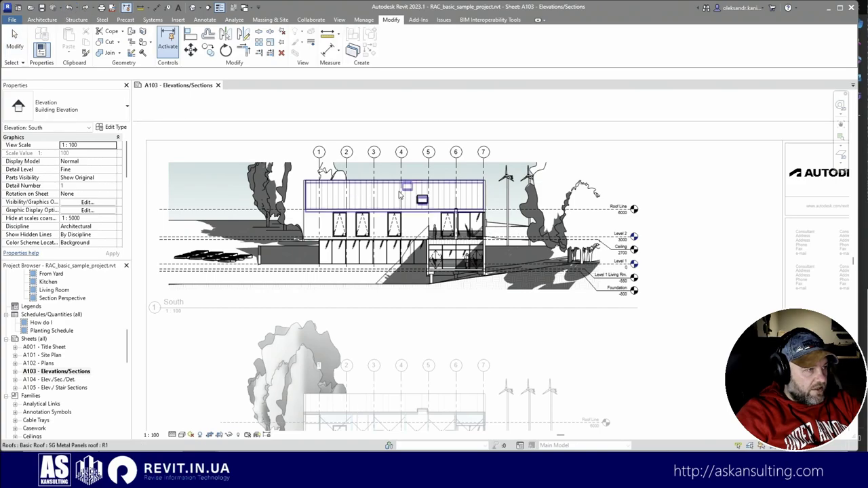
Deactivate the South elevation viewport and collapse Families in the Project Browser.
{"action": "right_click", "coordinate": [390, 118]}
{"action": "left_click", "coordinate": [422, 159]}
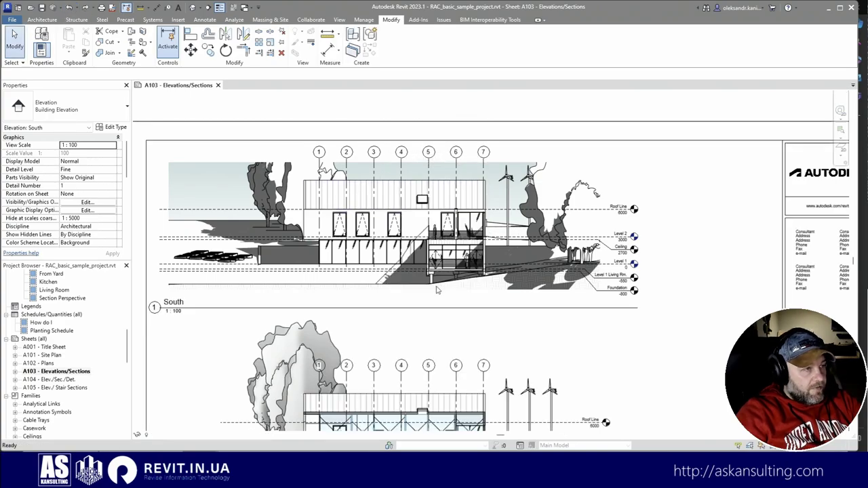
{"action": "scroll", "coordinate": [444, 171], "scroll_direction": "down", "scroll_amount": 2}
{"action": "scroll", "coordinate": [401, 339], "scroll_direction": "up", "scroll_amount": 3}
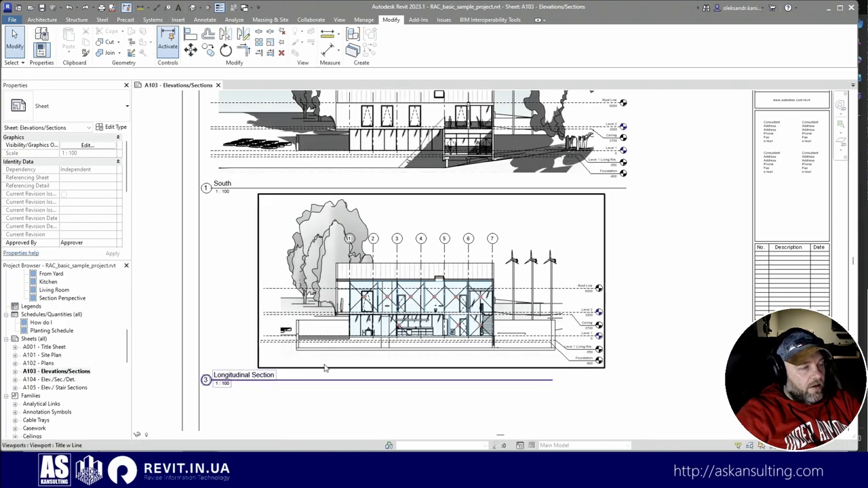
{"action": "scroll", "coordinate": [57, 399], "scroll_direction": "down", "scroll_amount": 1}
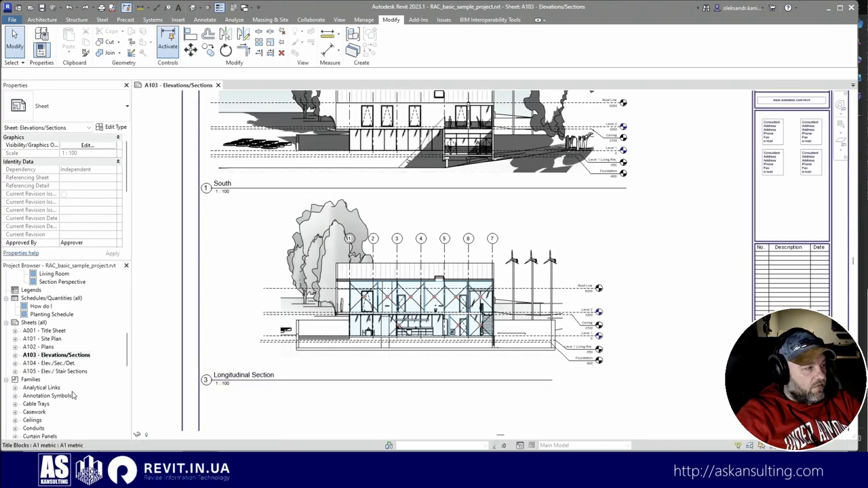
{"action": "left_click", "coordinate": [14, 380]}
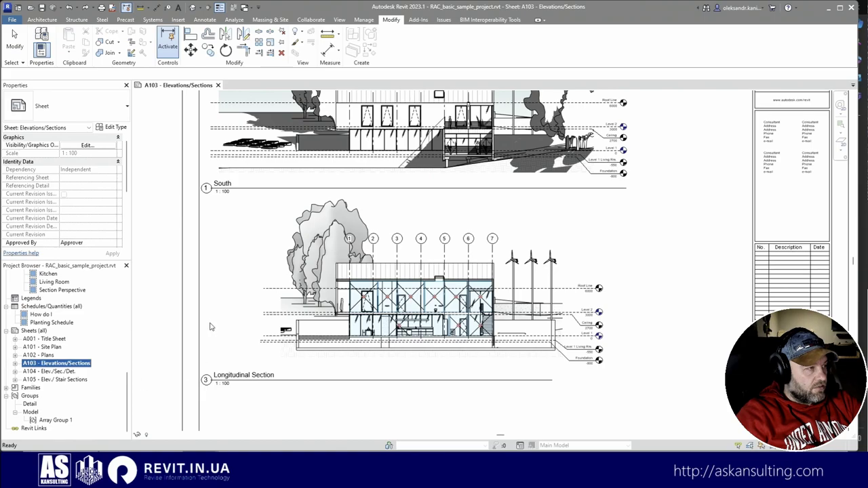
{"action": "scroll", "coordinate": [245, 365], "scroll_direction": "down", "scroll_amount": 3}
{"action": "scroll", "coordinate": [343, 239], "scroll_direction": "up", "scroll_amount": 5}
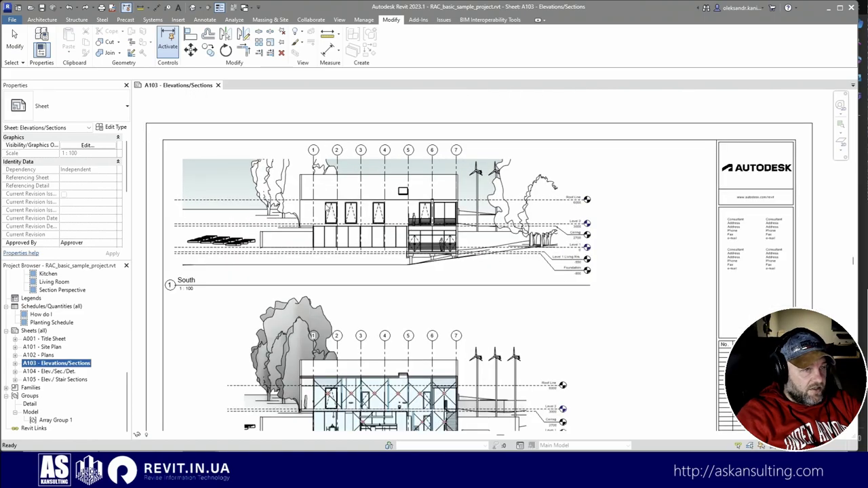
{"action": "scroll", "coordinate": [436, 132], "scroll_direction": "down", "scroll_amount": 1}
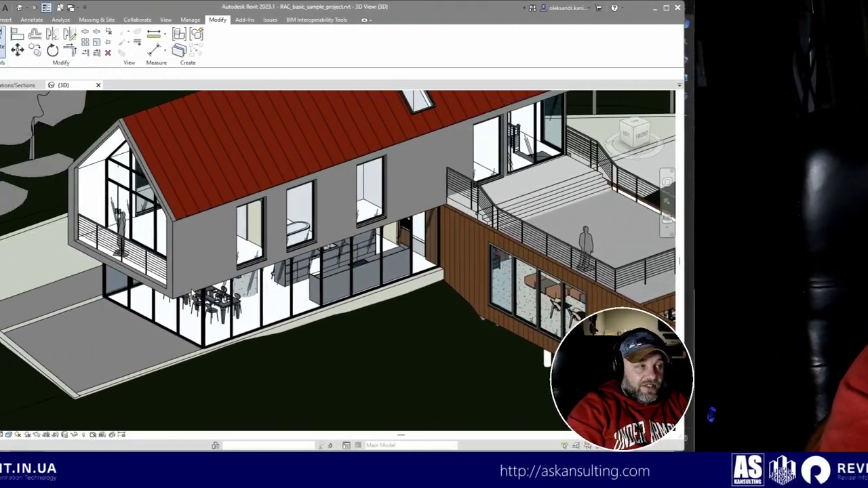
Select the gable end SIP wall and enter its profile sketch.
{"action": "left_click", "coordinate": [313, 283]}
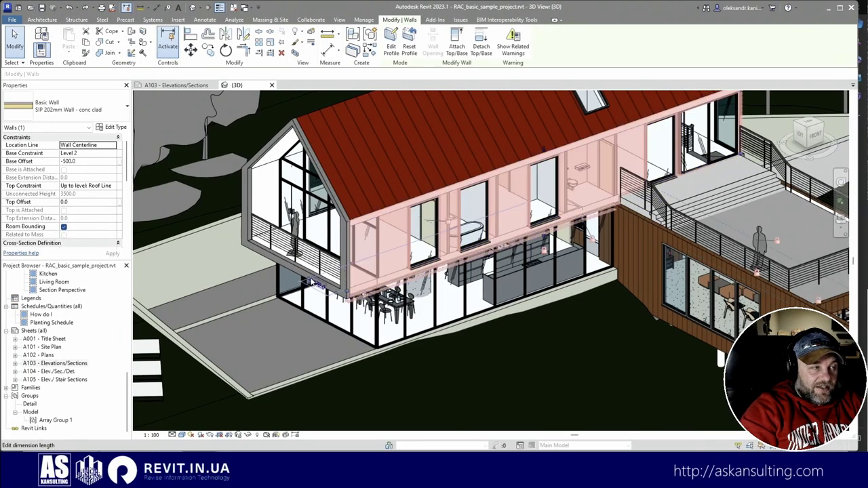
{"action": "left_click", "coordinate": [264, 249]}
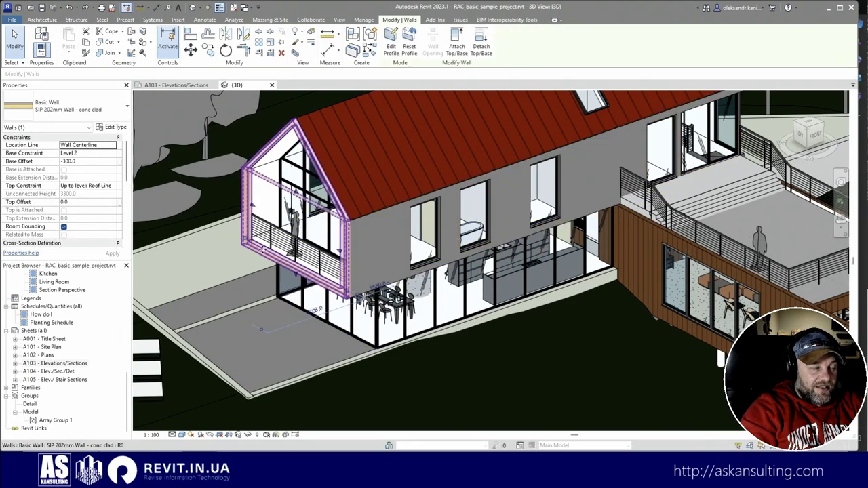
{"action": "middle_click_drag", "start_coordinate": [261, 250], "coordinate": [288, 284]}
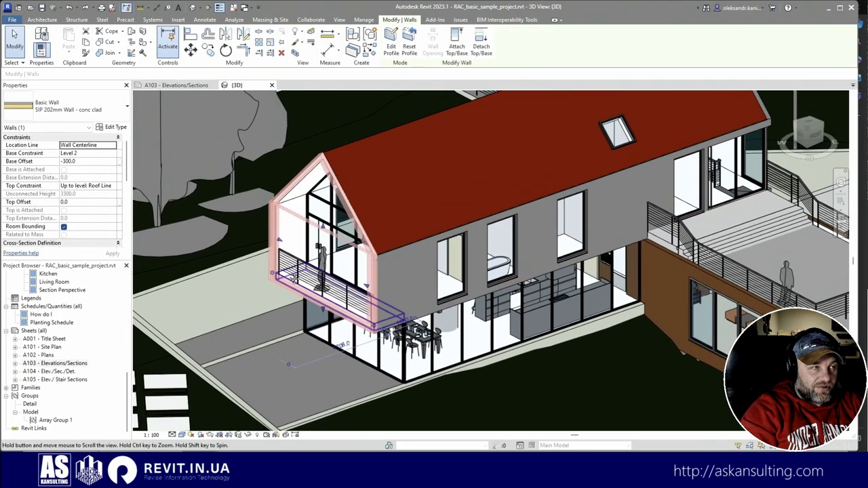
{"action": "left_click", "coordinate": [393, 54]}
{"action": "left_click", "coordinate": [391, 46]}
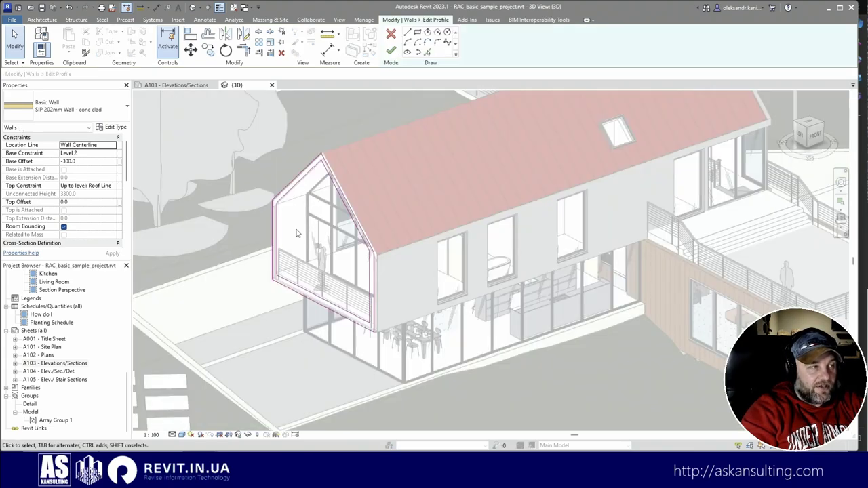
Fillet both bottom corners of the outline with 500 radius arcs and finish the profile.
{"action": "left_click", "coordinate": [438, 43]}
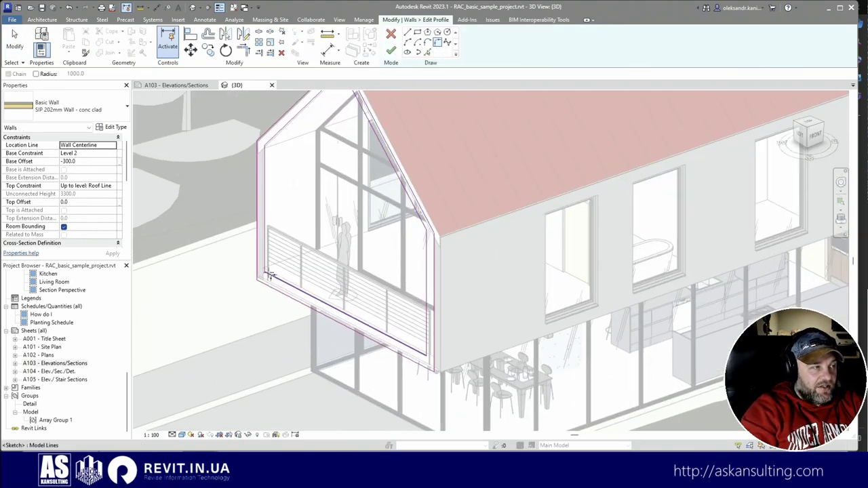
{"action": "left_click", "coordinate": [272, 265]}
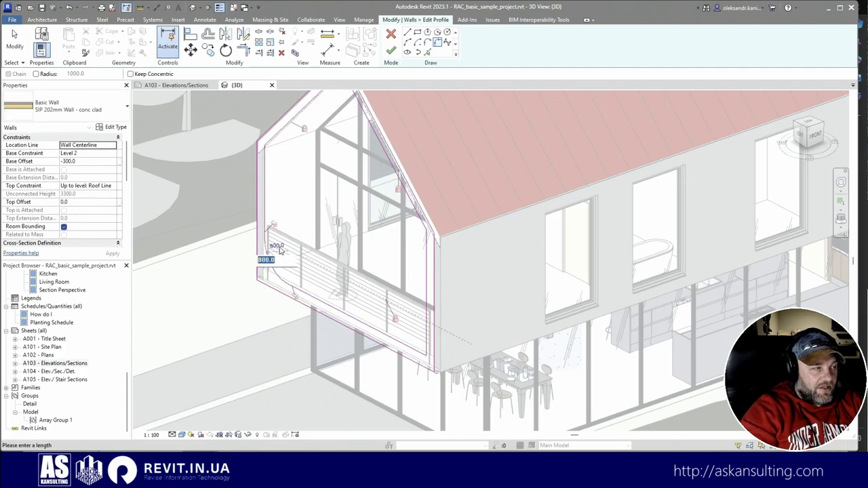
{"action": "type", "text": "500"}
{"action": "key", "text": "Return"}
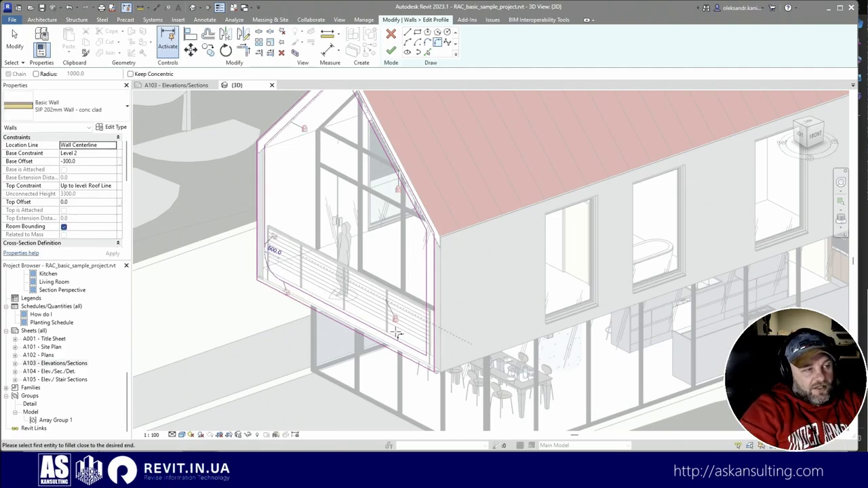
{"action": "left_click", "coordinate": [395, 338]}
{"action": "left_click", "coordinate": [407, 327]}
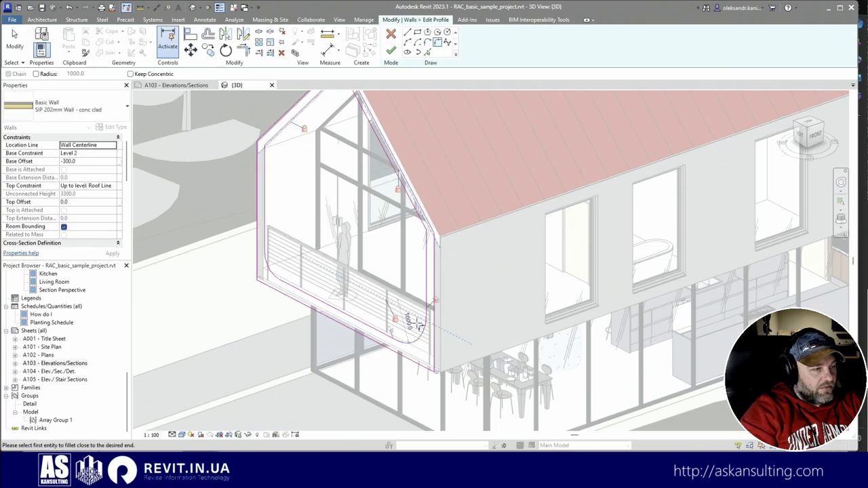
{"action": "type", "text": "500"}
{"action": "key", "text": "Return"}
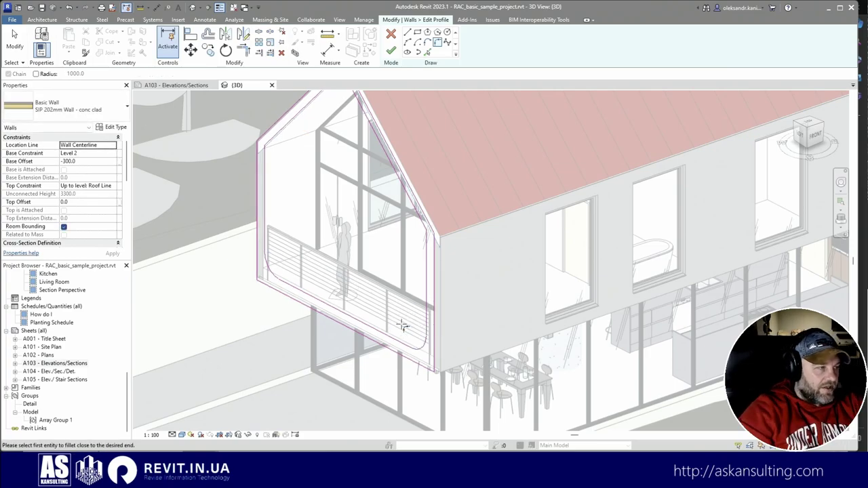
{"action": "key", "text": "Escape"}
{"action": "left_click", "coordinate": [391, 52]}
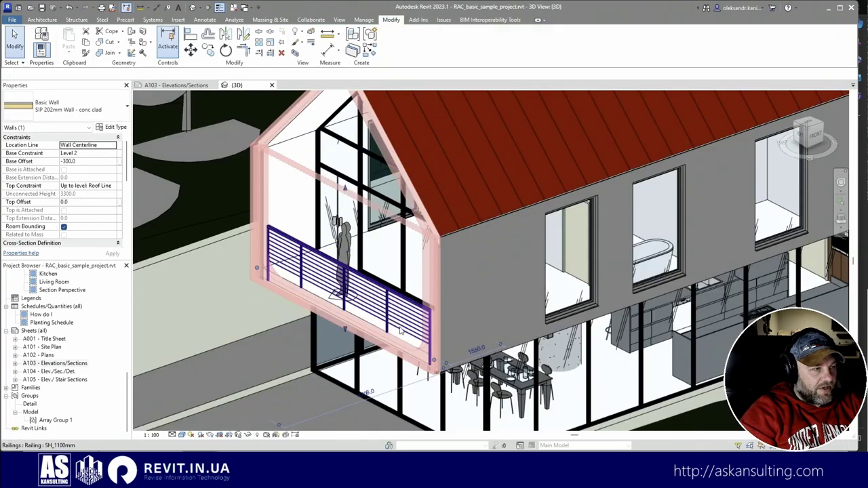
{"action": "mouse_move", "coordinate": [366, 325]}
{"action": "middle_mouse_down", "text": "shift"}
{"action": "mouse_move", "coordinate": [468, 376]}
{"action": "mouse_move", "coordinate": [389, 362]}
{"action": "mouse_move", "coordinate": [456, 208]}
{"action": "middle_mouse_up", "text": "shift"}
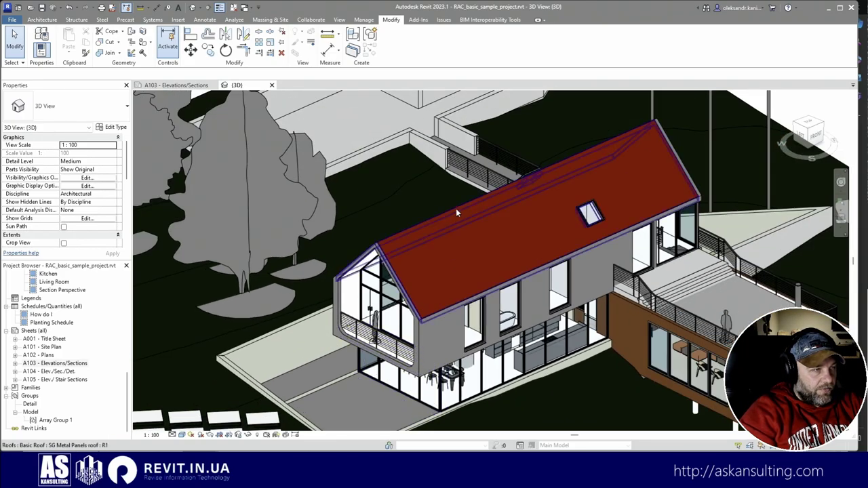
Edit the red roof's profile, trim its left and right slope lines to a corner at the apex, and delete uncreatable elements.
{"action": "scroll", "coordinate": [474, 204], "scroll_direction": "up", "scroll_amount": 2}
{"action": "left_click", "coordinate": [470, 206]}
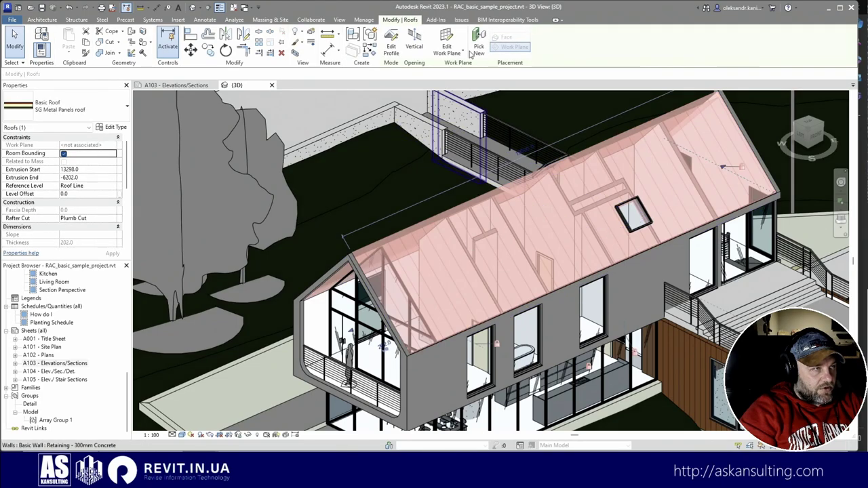
{"action": "left_click", "coordinate": [392, 46]}
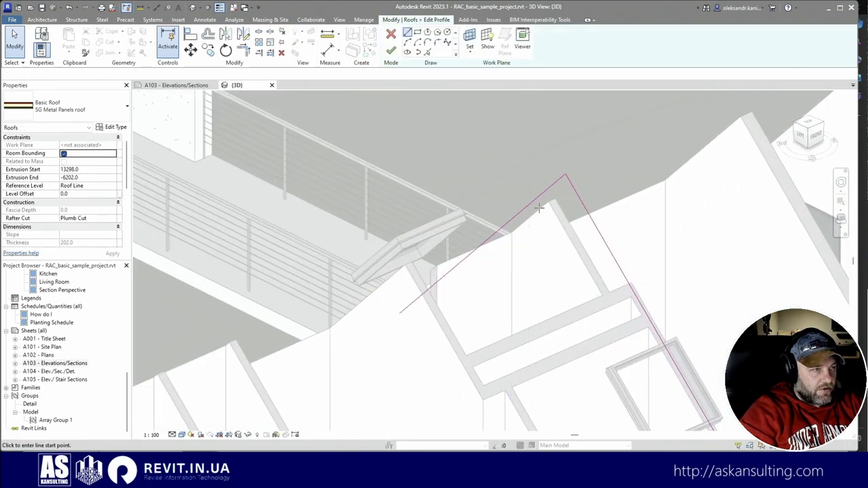
{"action": "left_click", "coordinate": [408, 32]}
{"action": "left_click", "coordinate": [563, 173]}
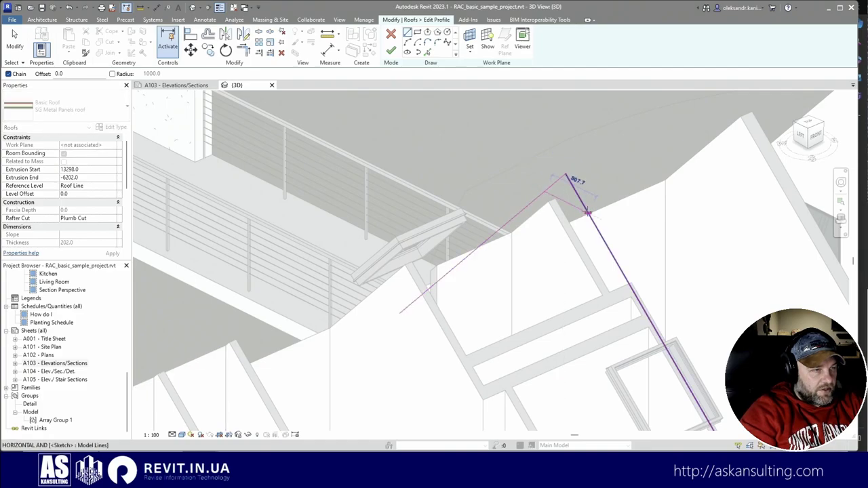
{"action": "key", "text": "Escape"}
{"action": "key", "text": "Escape"}
{"action": "key", "text": "t"}
{"action": "key", "text": "r"}
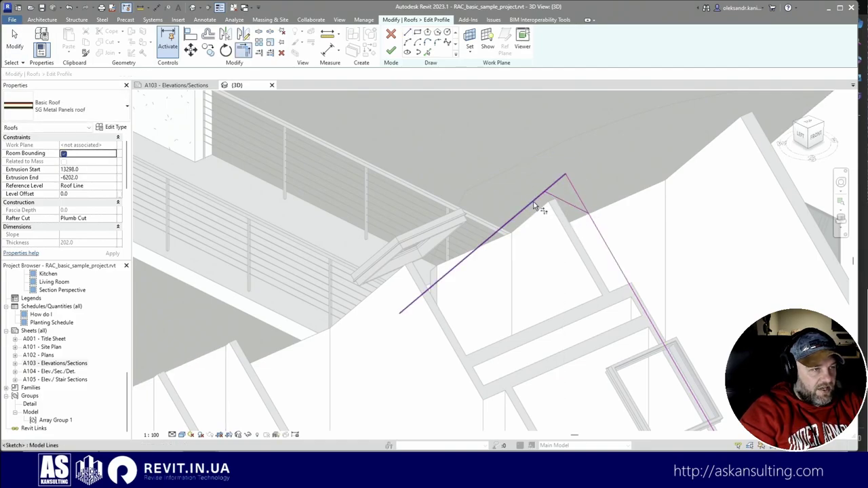
{"action": "left_click", "coordinate": [535, 201]}
{"action": "left_click", "coordinate": [576, 210]}
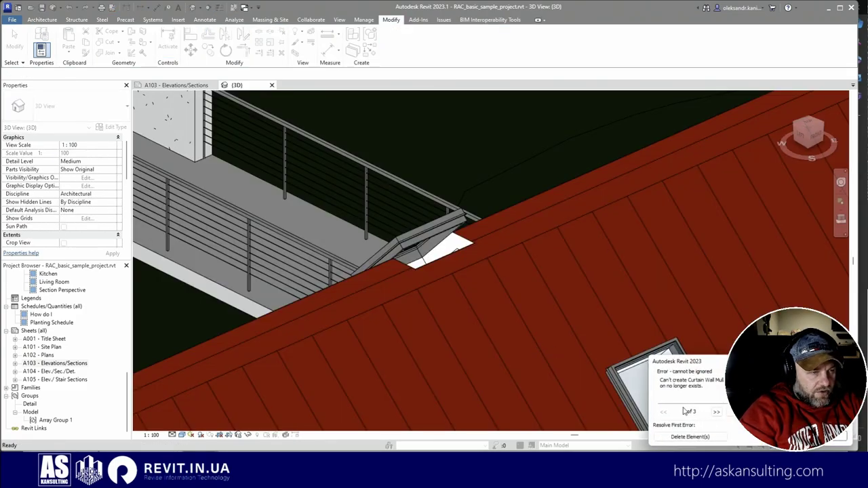
{"action": "left_click", "coordinate": [712, 436]}
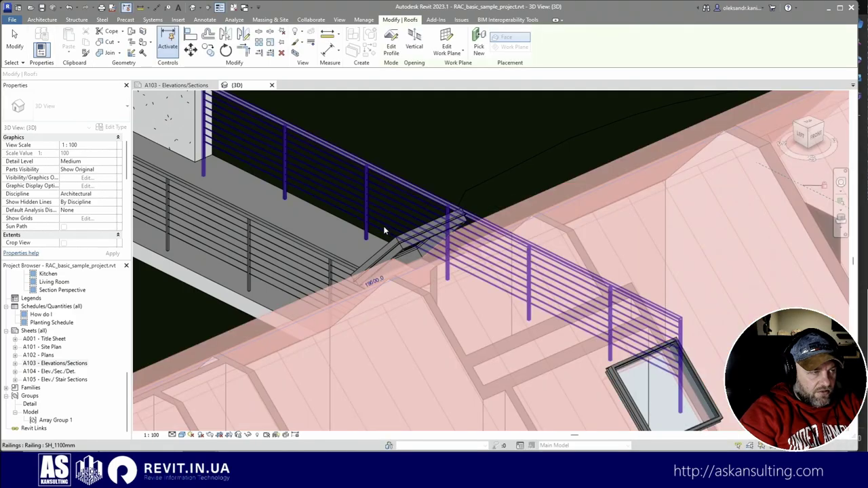
Select the M_Skylight and drag it down the roof slope.
{"action": "middle_click_drag", "start_coordinate": [383, 226], "coordinate": [474, 278], "text": "shift"}
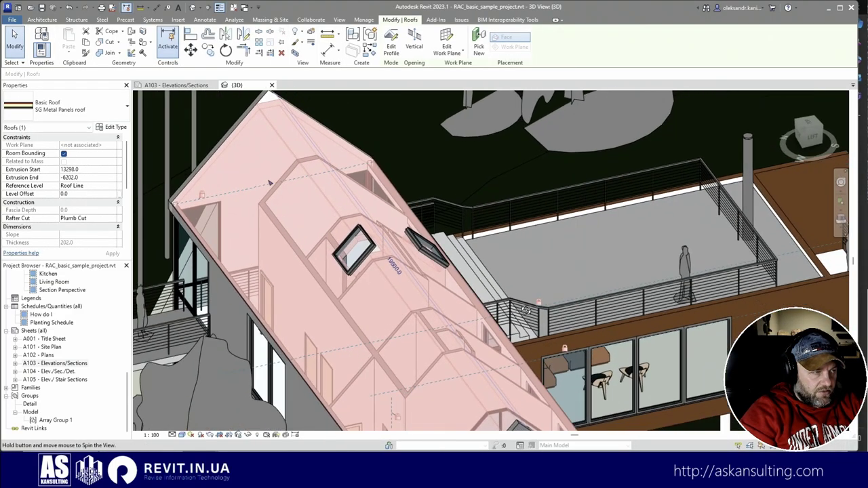
{"action": "scroll", "coordinate": [338, 267], "scroll_direction": "up", "scroll_amount": 4}
{"action": "left_click", "coordinate": [338, 267]}
{"action": "scroll", "coordinate": [339, 268], "scroll_direction": "down", "scroll_amount": 2}
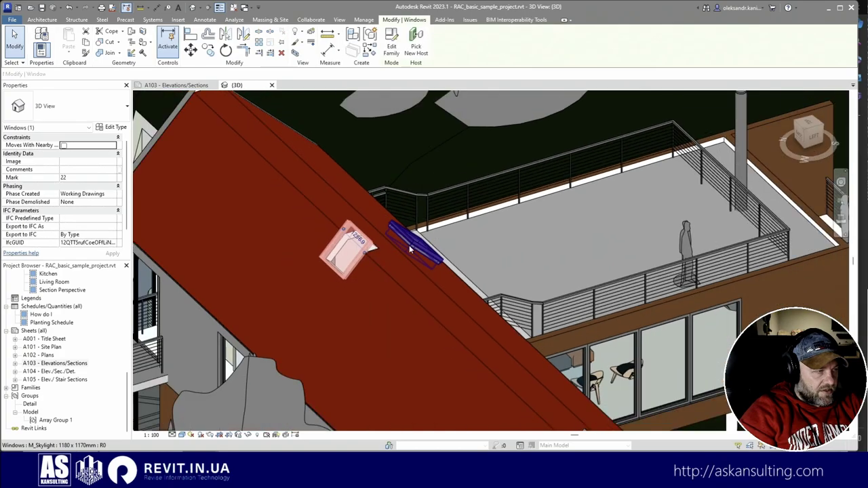
{"action": "left_click_drag", "start_coordinate": [324, 293], "coordinate": [309, 321]}
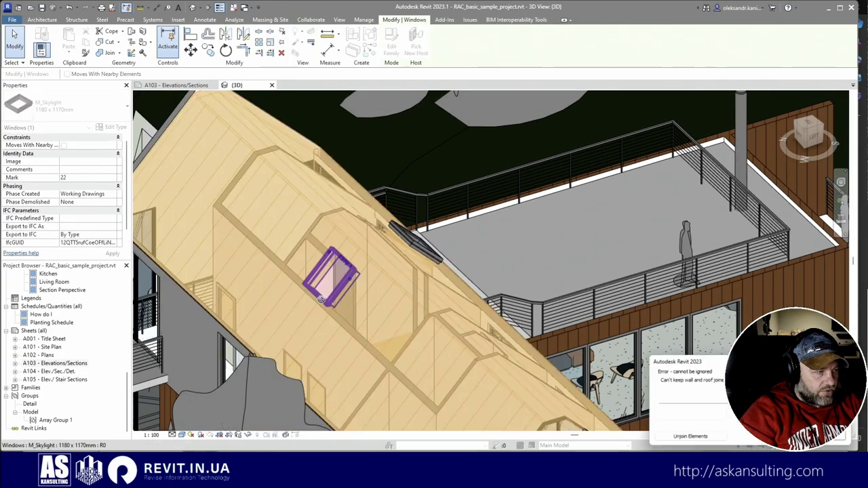
Slide the skylight further down the roof and unjoin the conflicting wall and roof.
{"action": "scroll", "coordinate": [324, 236], "scroll_direction": "up", "scroll_amount": 3}
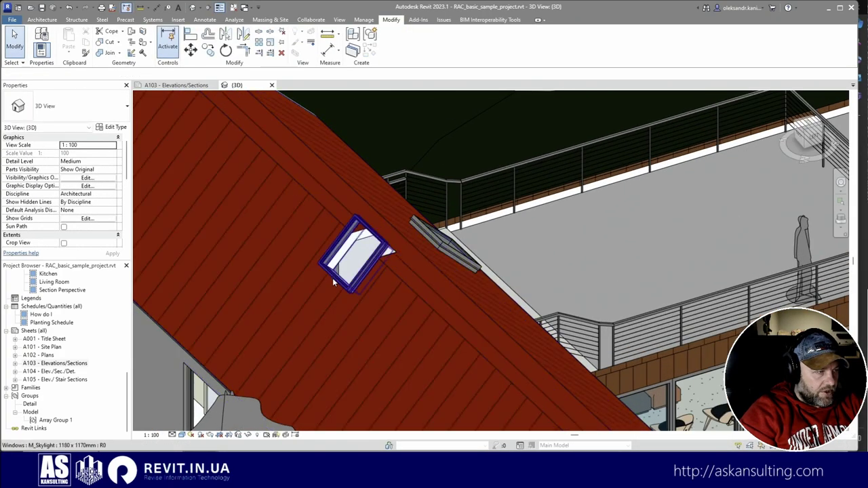
{"action": "middle_click_drag", "start_coordinate": [310, 329], "coordinate": [430, 372], "text": "shift"}
{"action": "left_click_drag", "start_coordinate": [366, 280], "coordinate": [369, 339]}
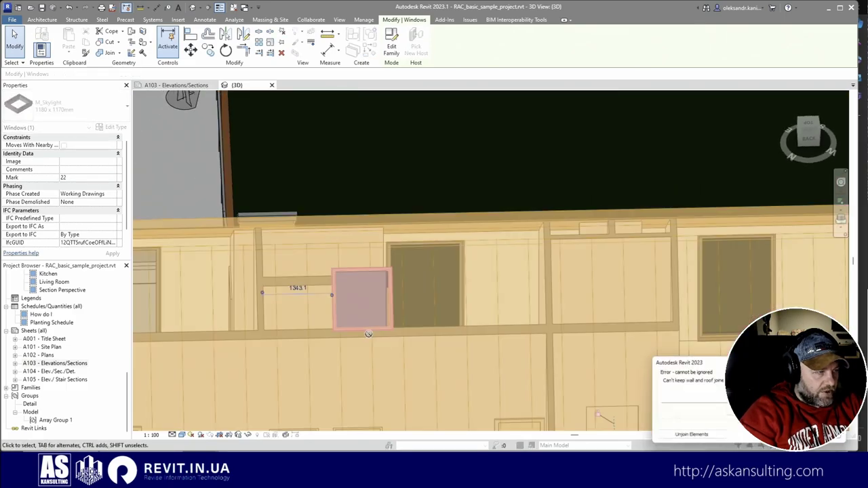
{"action": "left_click", "coordinate": [690, 437]}
Deselect the skylight and orbit around the house to inspect the roof.
{"action": "middle_click_drag", "start_coordinate": [601, 341], "coordinate": [412, 299], "text": "shift"}
{"action": "key", "text": "Escape"}
{"action": "middle_click_drag", "start_coordinate": [471, 307], "coordinate": [448, 204], "text": "shift"}
{"action": "scroll", "coordinate": [395, 390], "scroll_direction": "up", "scroll_amount": 3}
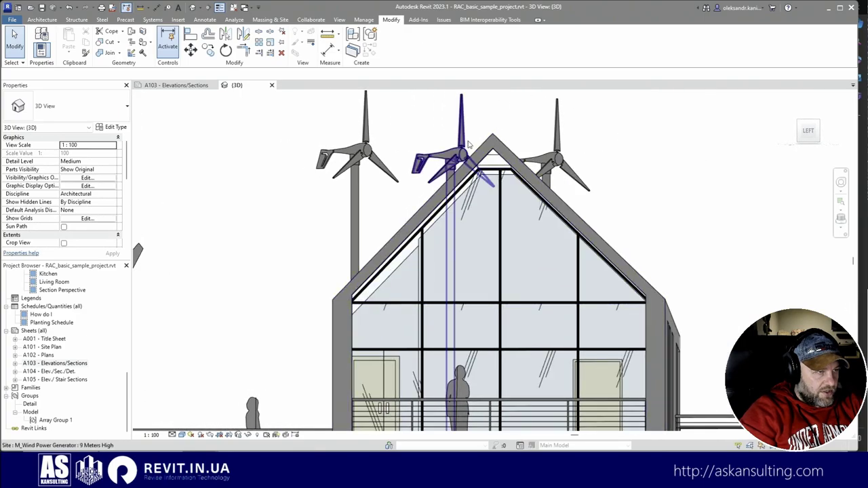
Open the gable end wall's profile sketch for editing.
{"action": "scroll", "coordinate": [474, 198], "scroll_direction": "up", "scroll_amount": 3}
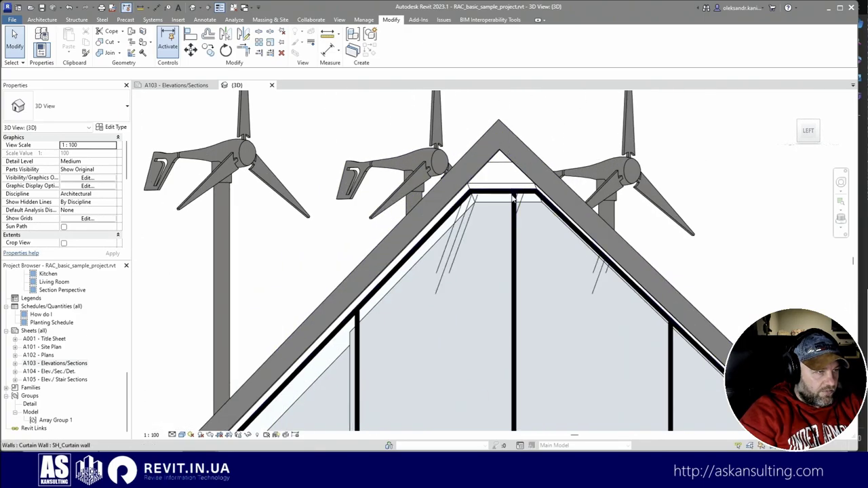
{"action": "scroll", "coordinate": [500, 196], "scroll_direction": "down", "scroll_amount": 3}
{"action": "middle_click_drag", "start_coordinate": [499, 196], "coordinate": [422, 260], "text": "shift"}
{"action": "left_click", "coordinate": [428, 268]}
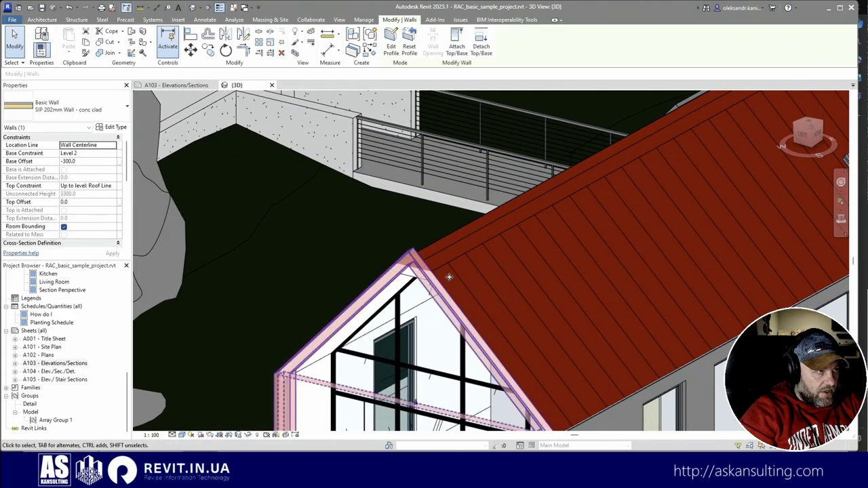
{"action": "left_click", "coordinate": [392, 46]}
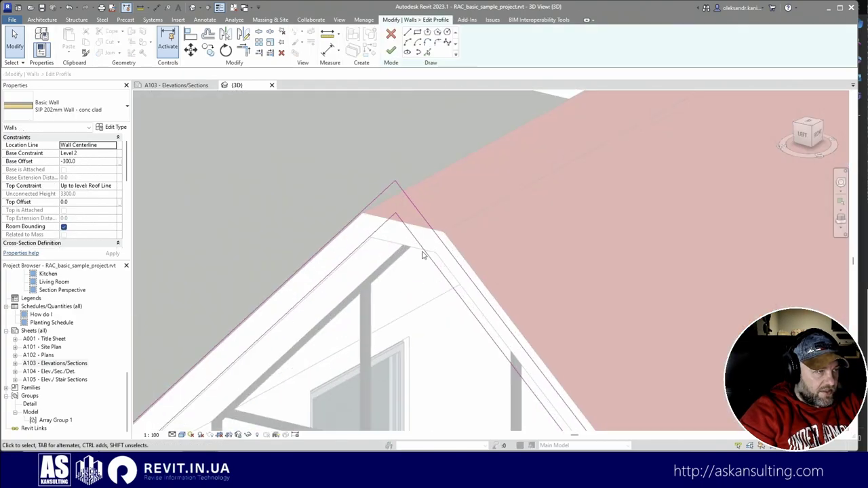
Pick the roof edge as a profile line, trim the profile lines to a corner, and finish editing.
{"action": "left_click", "coordinate": [427, 54]}
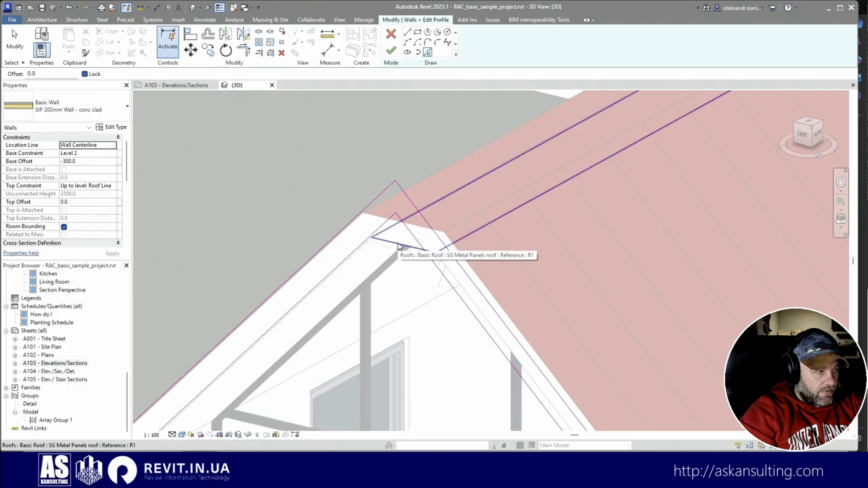
{"action": "left_click", "coordinate": [397, 249]}
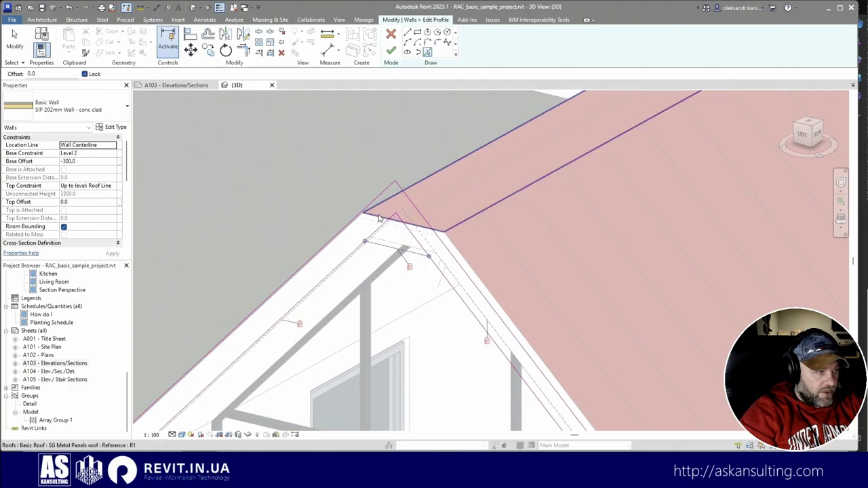
{"action": "key", "text": "Escape"}
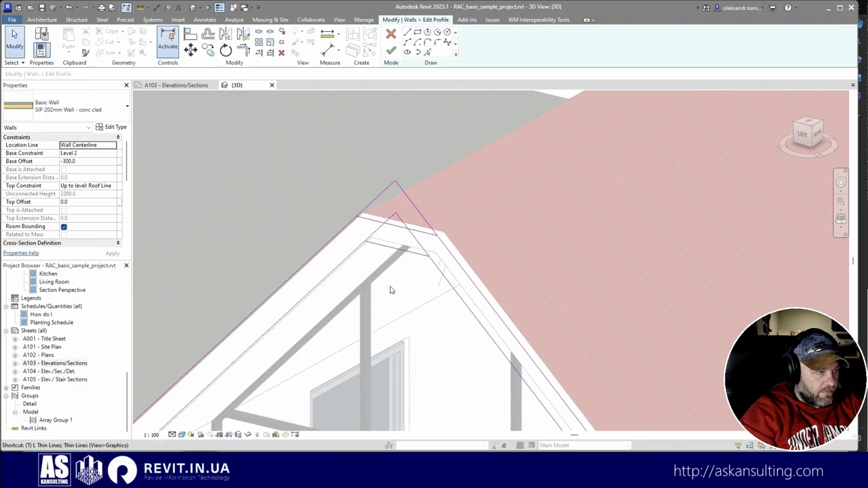
{"action": "key", "text": "t"}
{"action": "key", "text": "r"}
{"action": "left_click", "coordinate": [369, 225]}
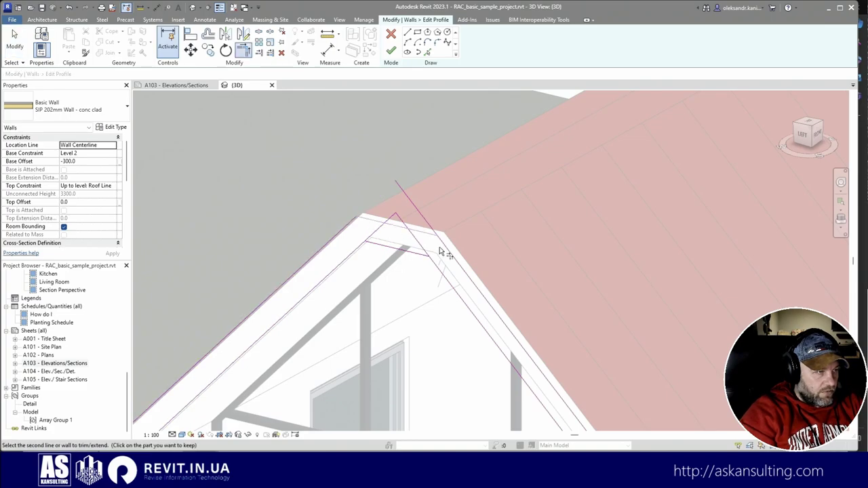
{"action": "left_click", "coordinate": [361, 250]}
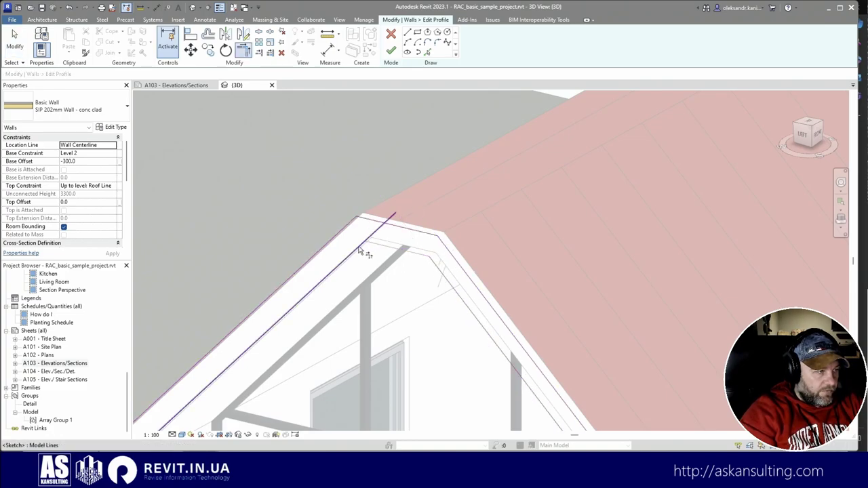
{"action": "left_click", "coordinate": [390, 54]}
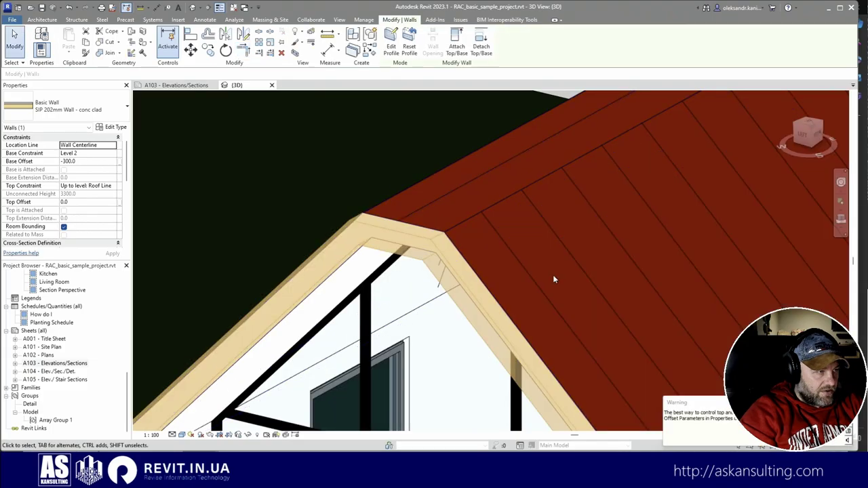
{"action": "scroll", "coordinate": [442, 202], "scroll_direction": "down", "scroll_amount": 2}
{"action": "scroll", "coordinate": [600, 240], "scroll_direction": "down", "scroll_amount": 3}
{"action": "middle_click_drag", "start_coordinate": [446, 254], "coordinate": [645, 234], "text": "shift"}
Edit the other gable wall's profile and pick the roof edge as a line, unconstraining the error.
{"action": "scroll", "coordinate": [610, 210], "scroll_direction": "up", "scroll_amount": 3}
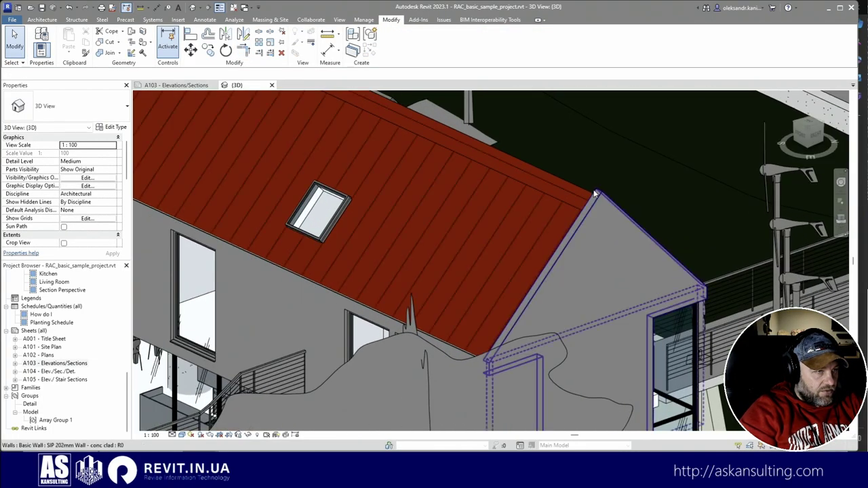
{"action": "left_click", "coordinate": [604, 161]}
{"action": "left_click", "coordinate": [391, 42]}
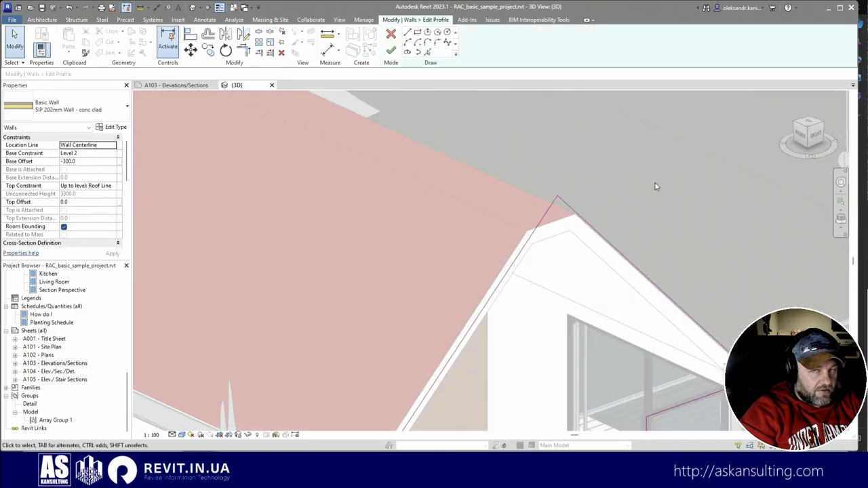
{"action": "left_click", "coordinate": [428, 53]}
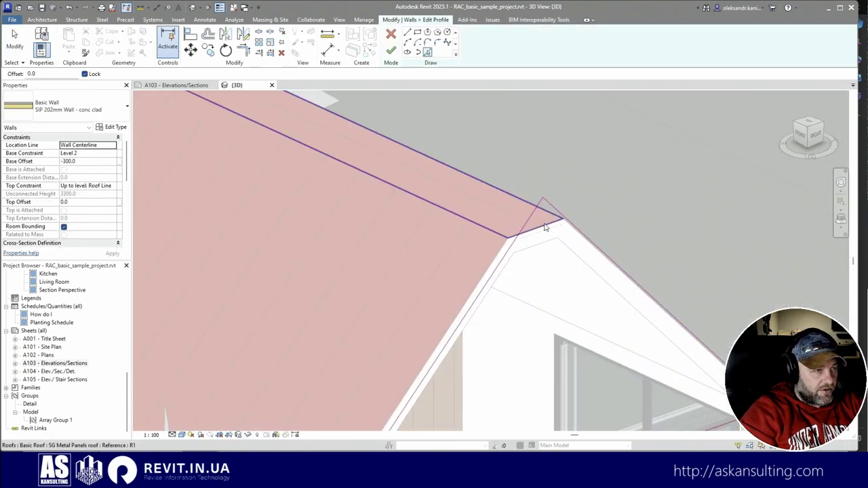
{"action": "left_click", "coordinate": [505, 236]}
{"action": "left_click", "coordinate": [664, 433]}
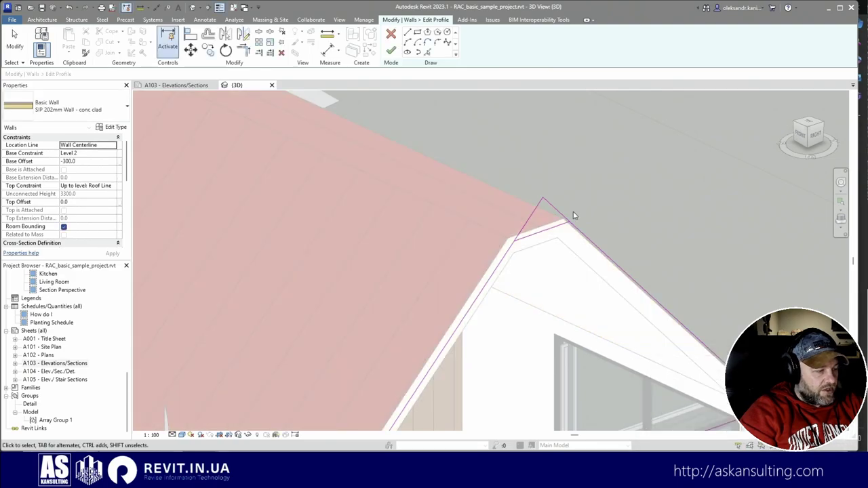
Trim both sides of the wall profile to the roof-edge line and finish editing.
{"action": "left_click", "coordinate": [508, 258]}
{"action": "left_click", "coordinate": [562, 233]}
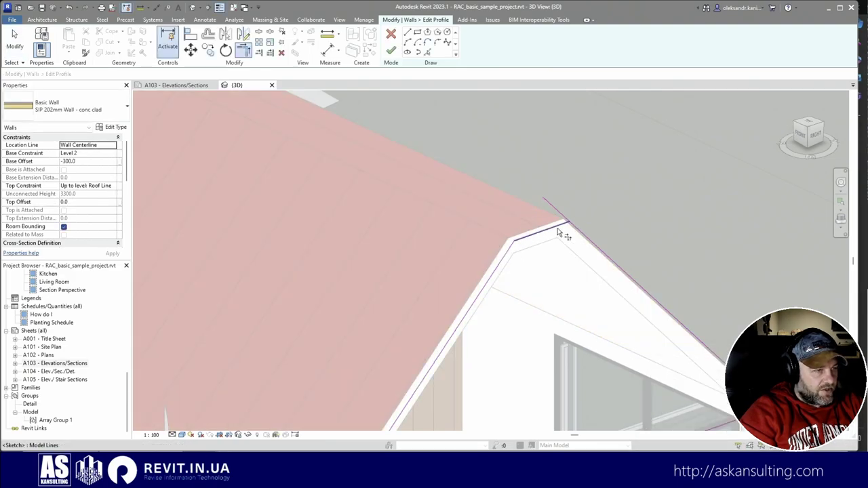
{"action": "left_click", "coordinate": [562, 230]}
{"action": "left_click", "coordinate": [587, 240]}
{"action": "key", "text": "Escape"}
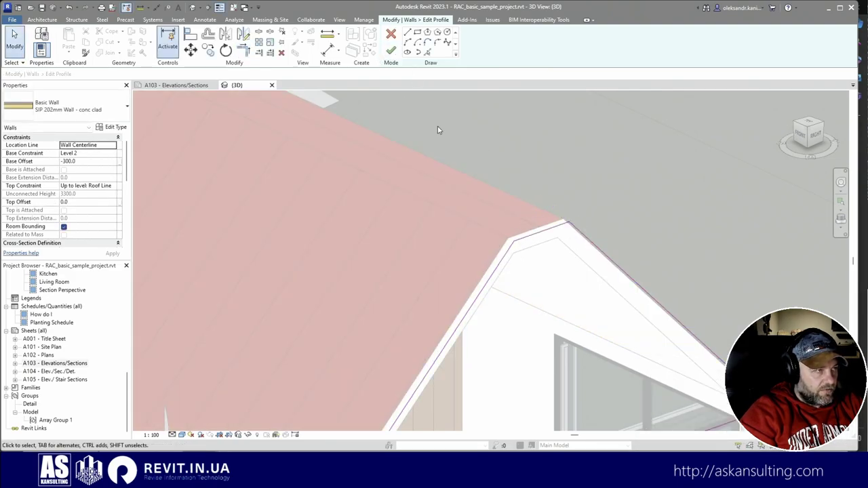
{"action": "left_click", "coordinate": [392, 51]}
{"action": "scroll", "coordinate": [598, 252], "scroll_direction": "down", "scroll_amount": 4}
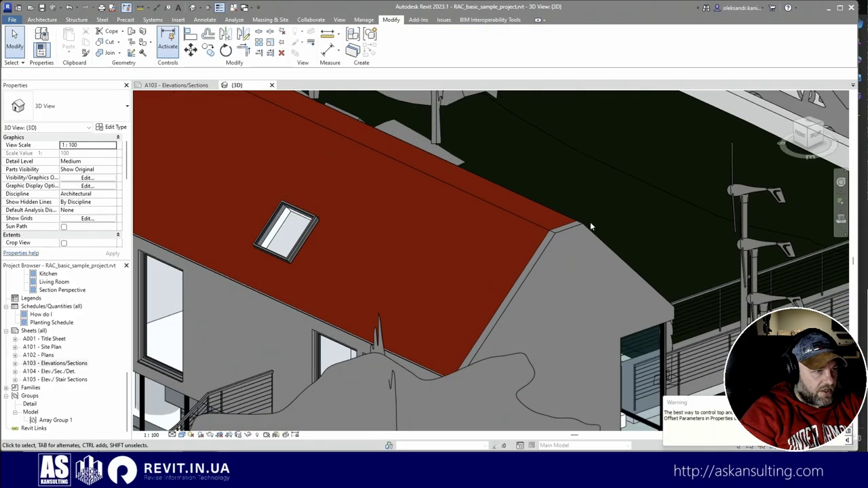
{"action": "middle_click_drag", "start_coordinate": [485, 242], "coordinate": [146, 246], "text": "shift"}
Offset the glazed gable wall's roof-edge profile line by 300, removing conflicting constraints.
{"action": "scroll", "coordinate": [278, 302], "scroll_direction": "up", "scroll_amount": 3}
{"action": "scroll", "coordinate": [475, 223], "scroll_direction": "down", "scroll_amount": 1}
{"action": "scroll", "coordinate": [580, 136], "scroll_direction": "up", "scroll_amount": 2}
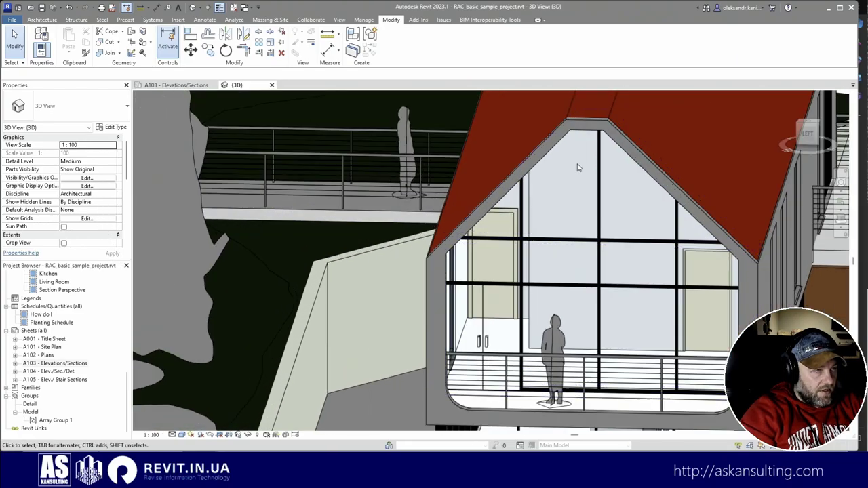
{"action": "double_click", "coordinate": [580, 135]}
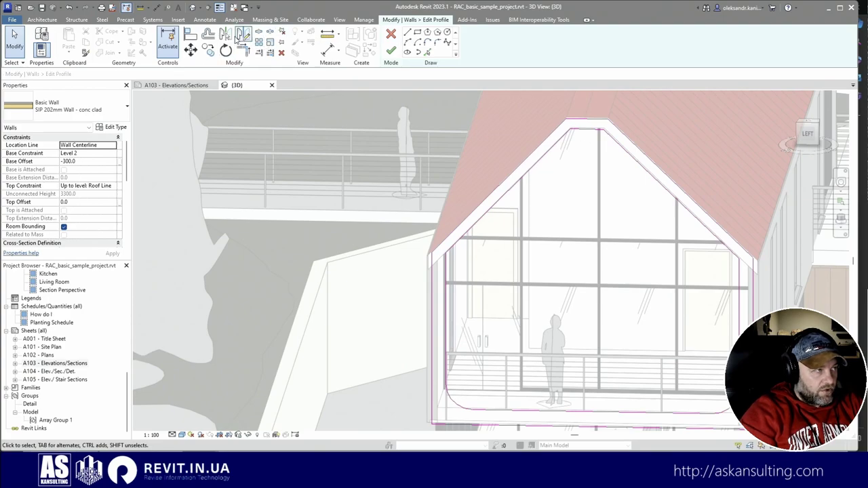
{"action": "left_click", "coordinate": [208, 33]}
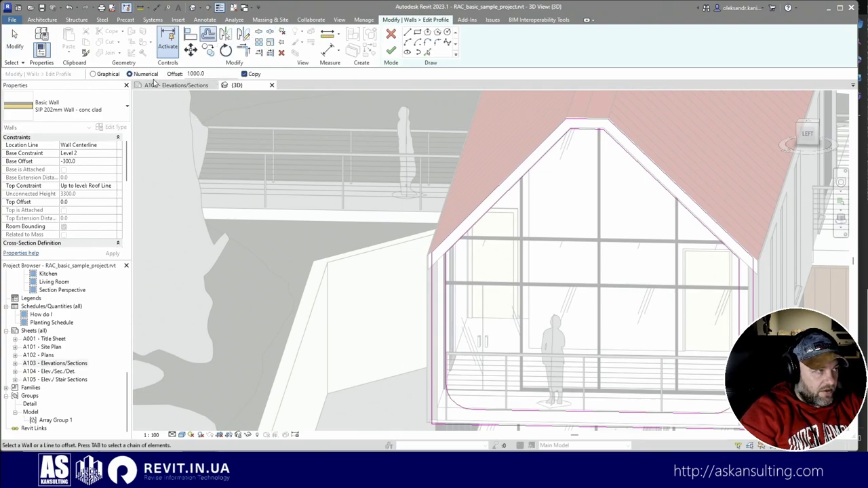
{"action": "type", "text": "3"}
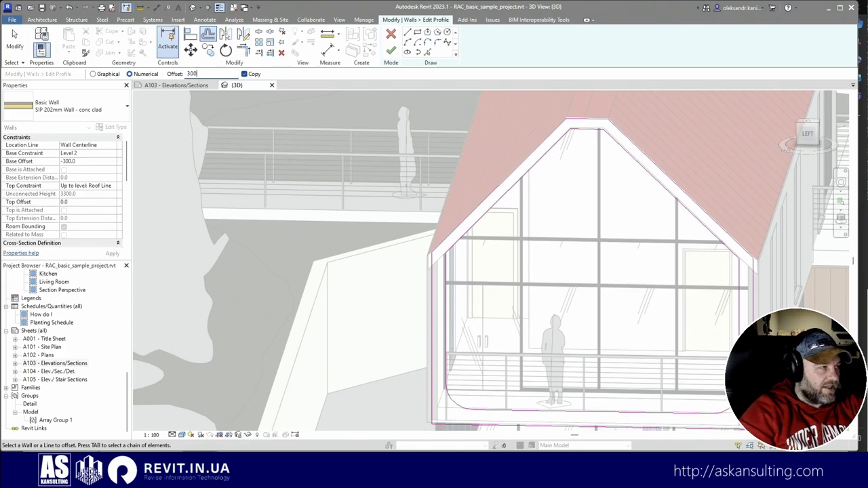
{"action": "left_click", "coordinate": [468, 169]}
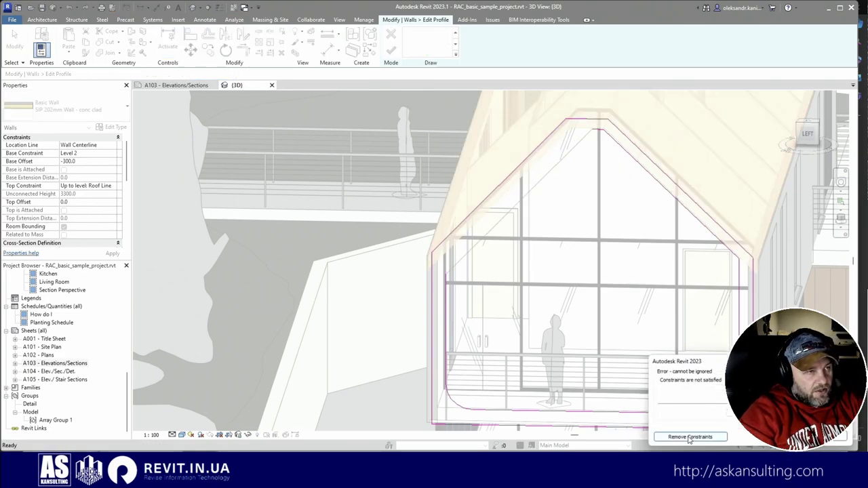
{"action": "left_click", "coordinate": [690, 437]}
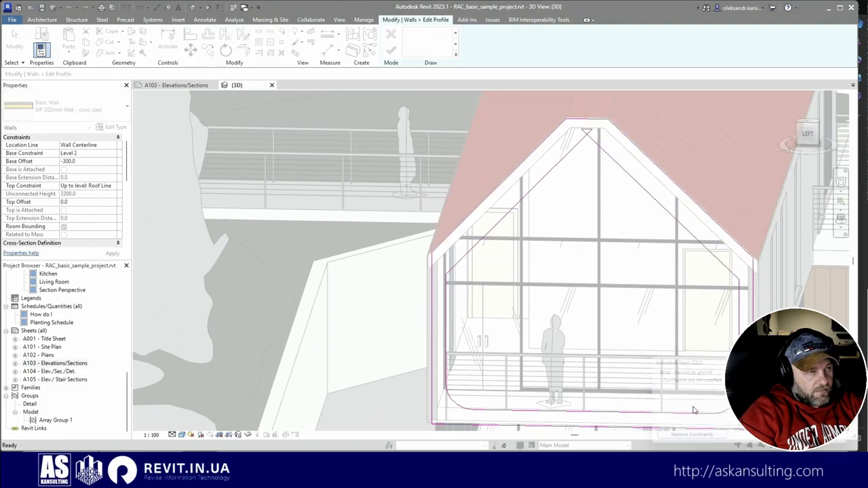
Remove the remaining constraints to complete the profile edit and clear the wall selection.
{"action": "scroll", "coordinate": [614, 156], "scroll_direction": "up", "scroll_amount": 3}
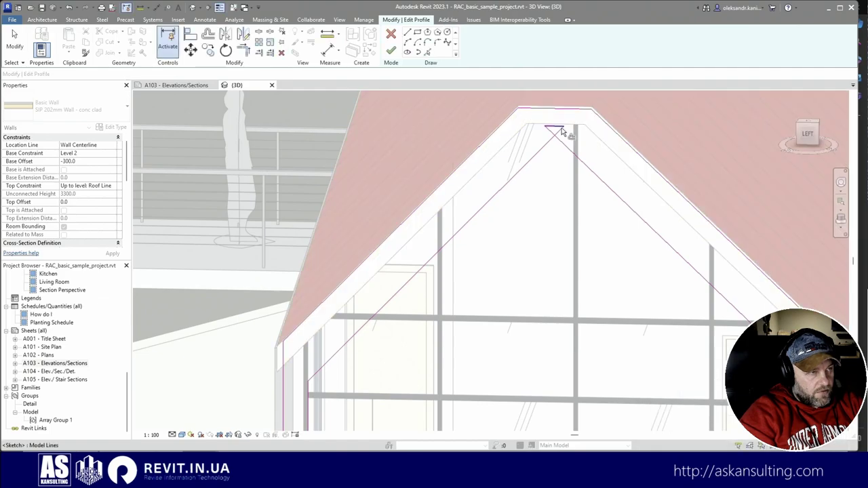
{"action": "scroll", "coordinate": [527, 171], "scroll_direction": "down", "scroll_amount": 1}
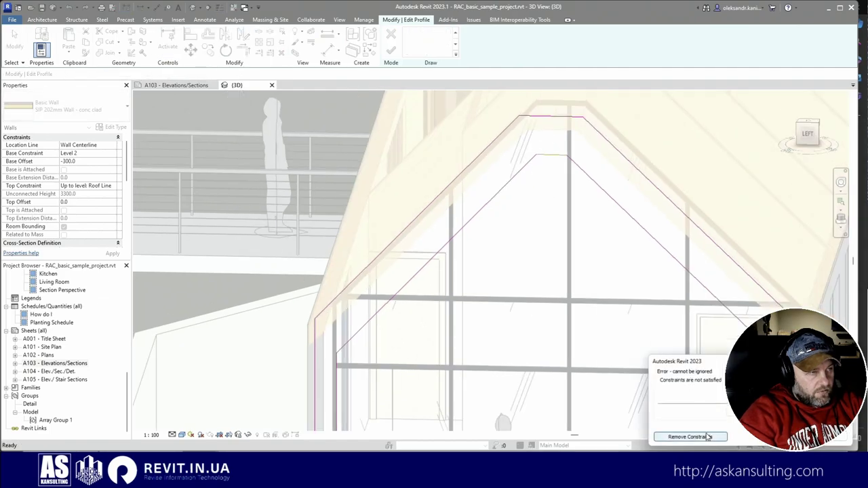
{"action": "left_click", "coordinate": [690, 437]}
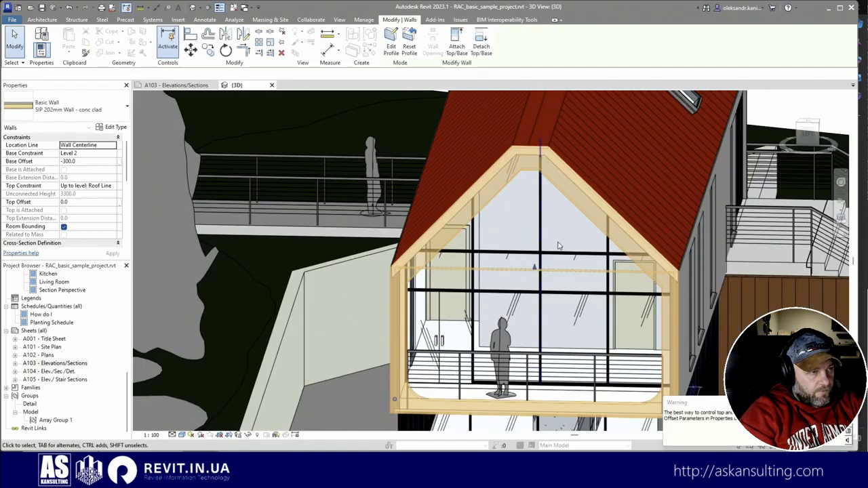
{"action": "key", "text": "Escape"}
{"action": "middle_click_drag", "start_coordinate": [558, 245], "coordinate": [489, 268], "text": "shift"}
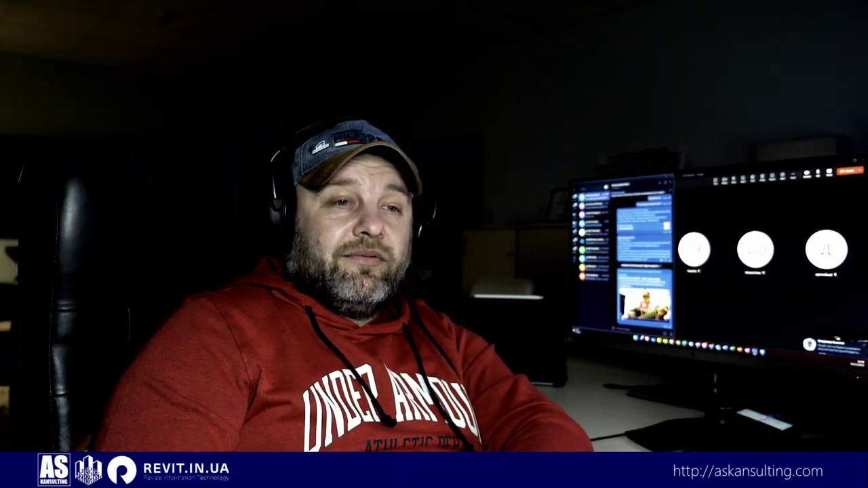